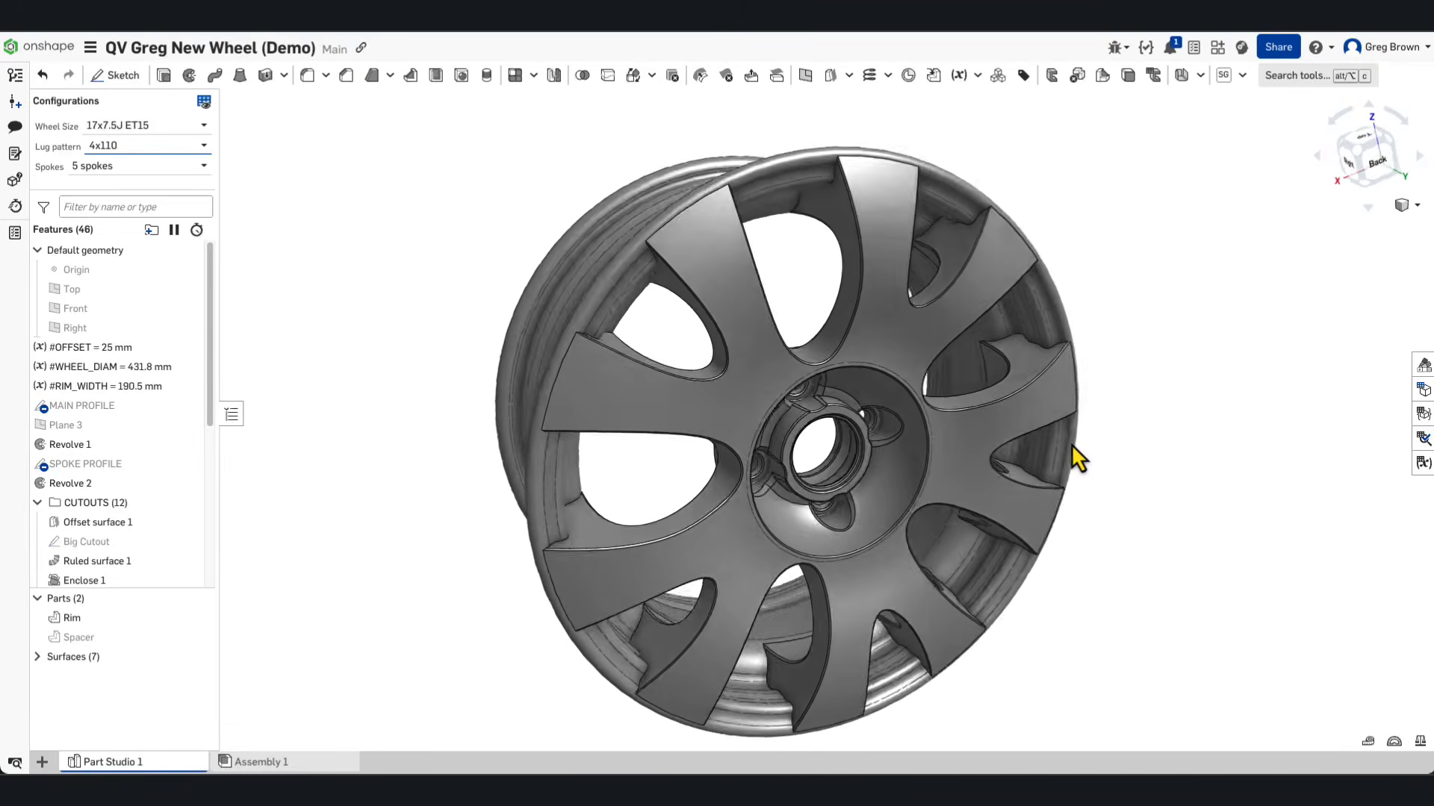
Step: Look at the entity selection inputs of the Fillet and Chamfer features without creating either one
click(978, 76)
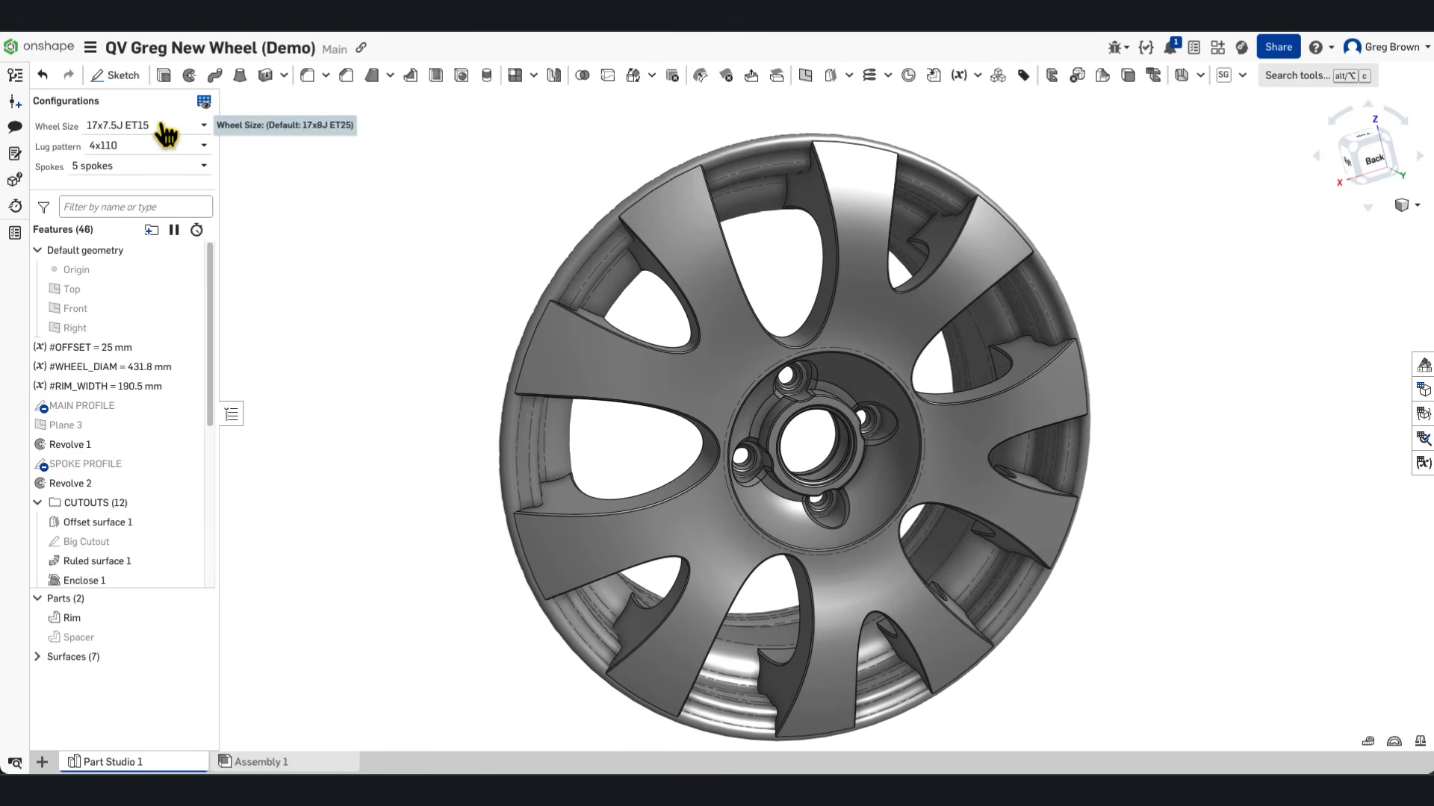
click(316, 81)
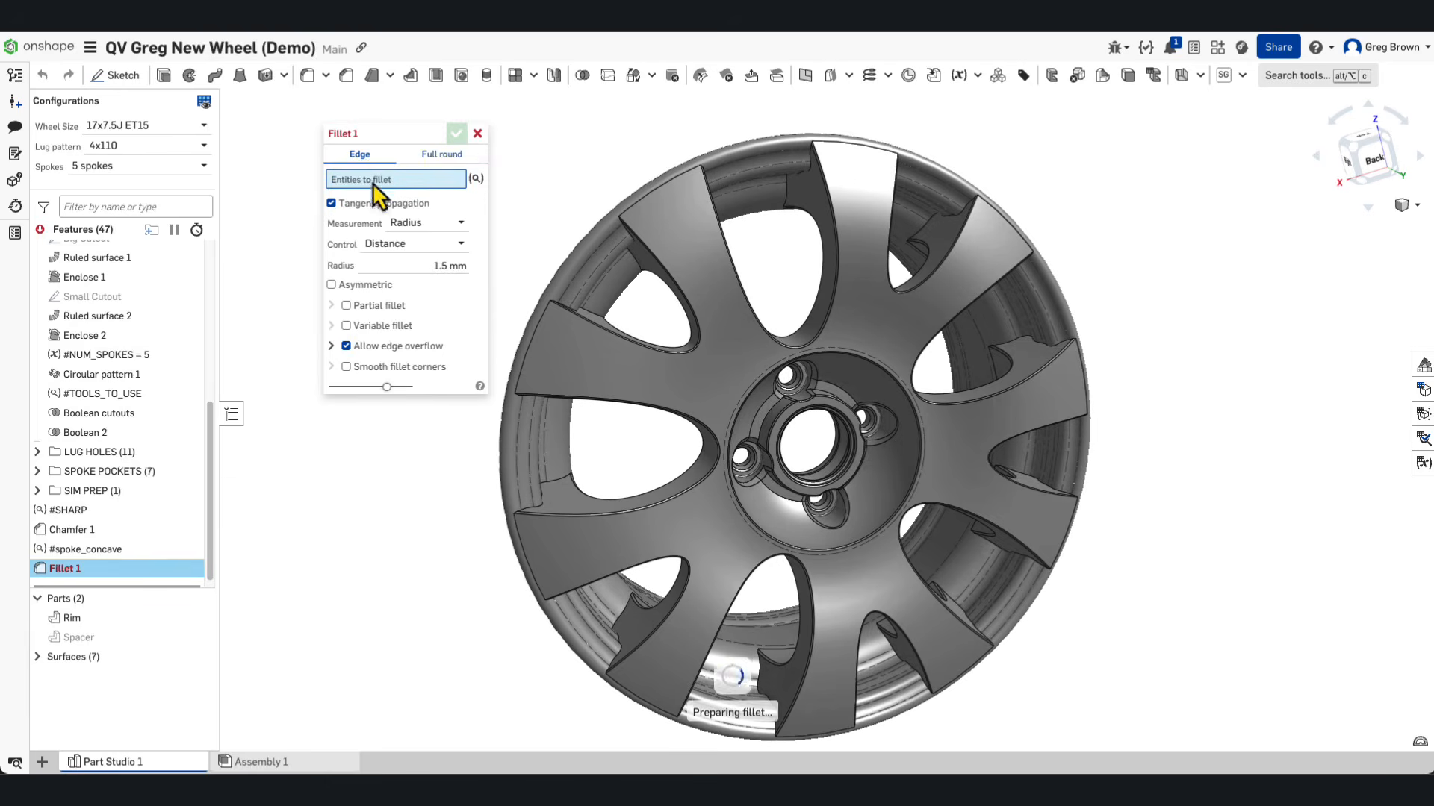
click(477, 133)
click(346, 76)
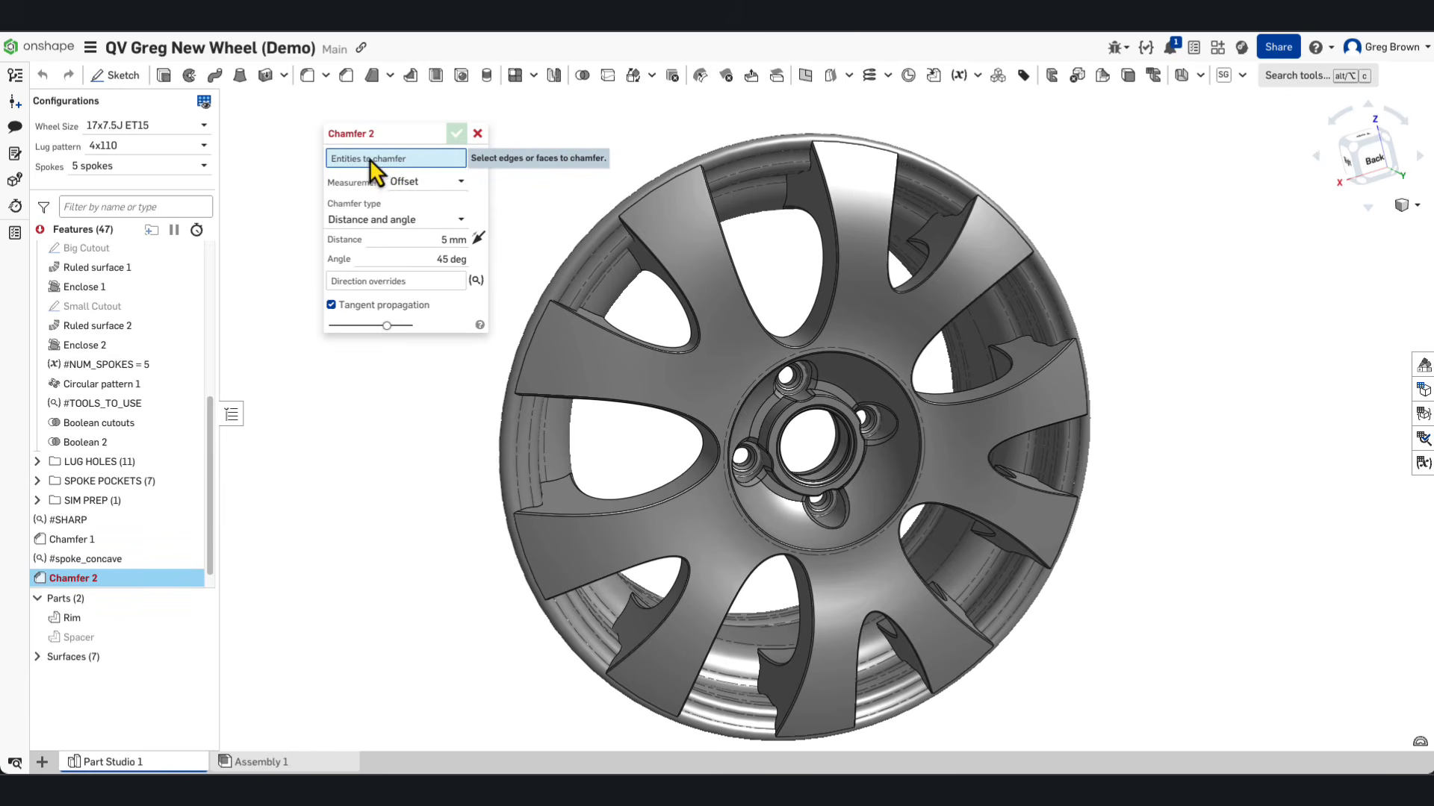
click(478, 134)
key(shift+f)
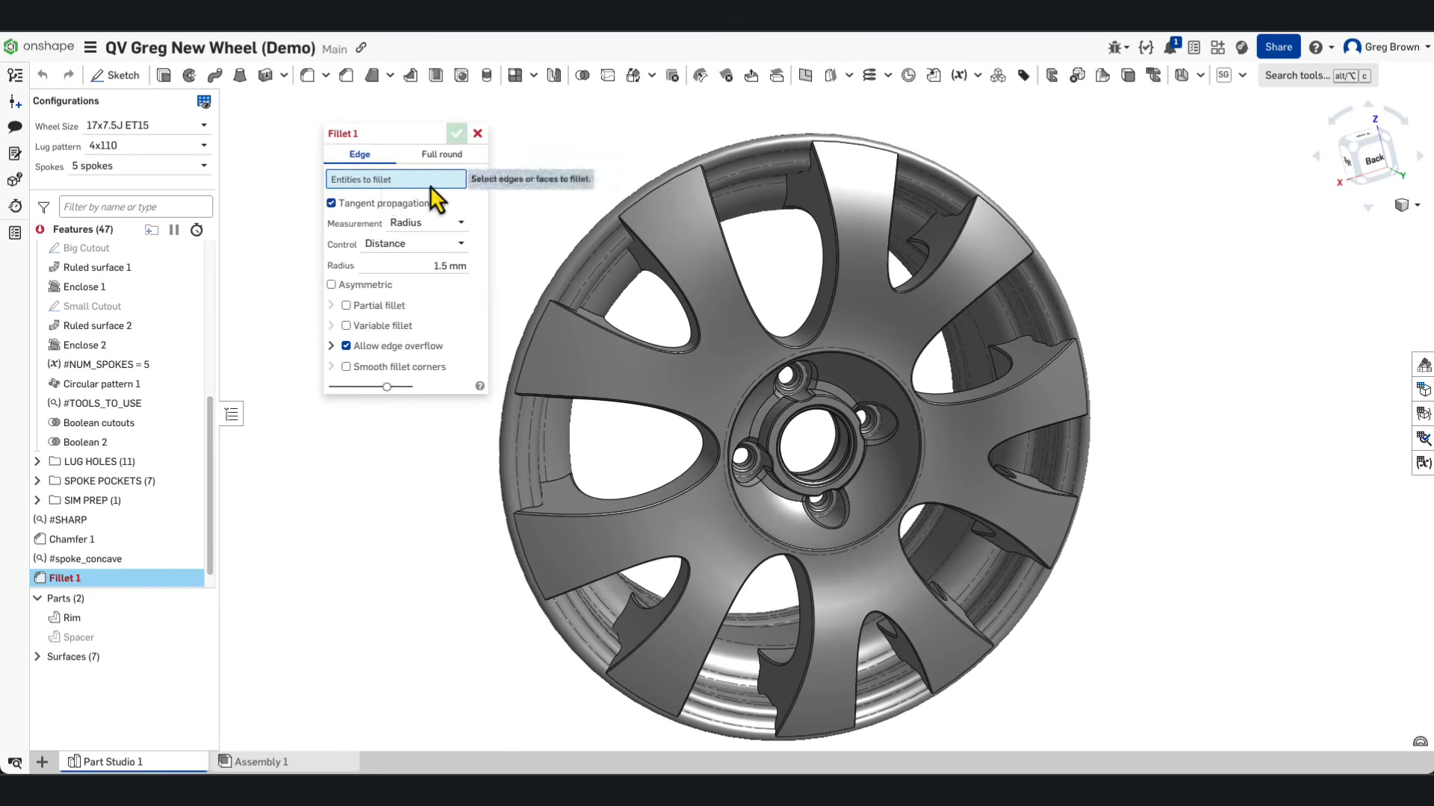
click(478, 134)
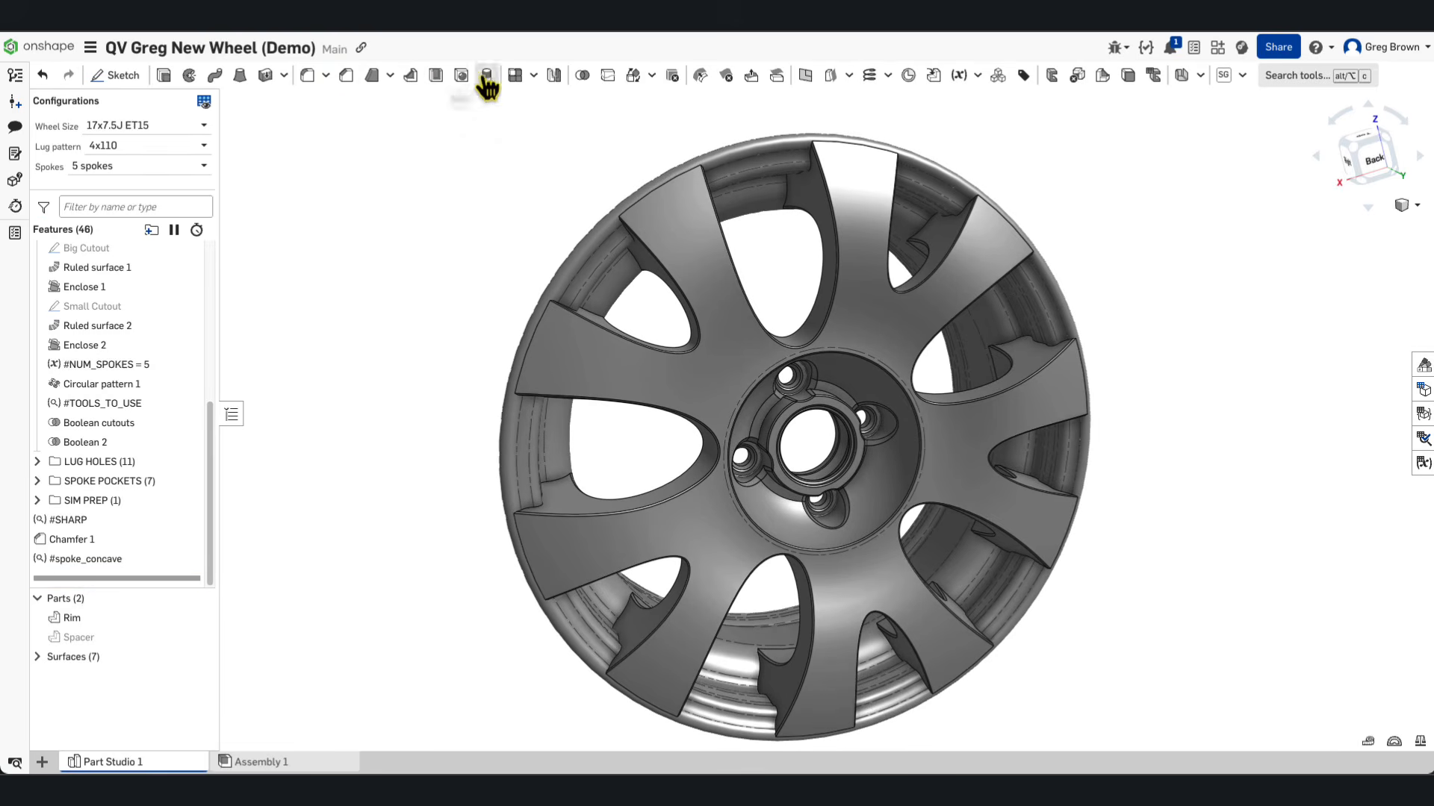
Step: Look at the Tools and Targets inputs of a Boolean Subtract and discard the feature
click(582, 76)
click(400, 154)
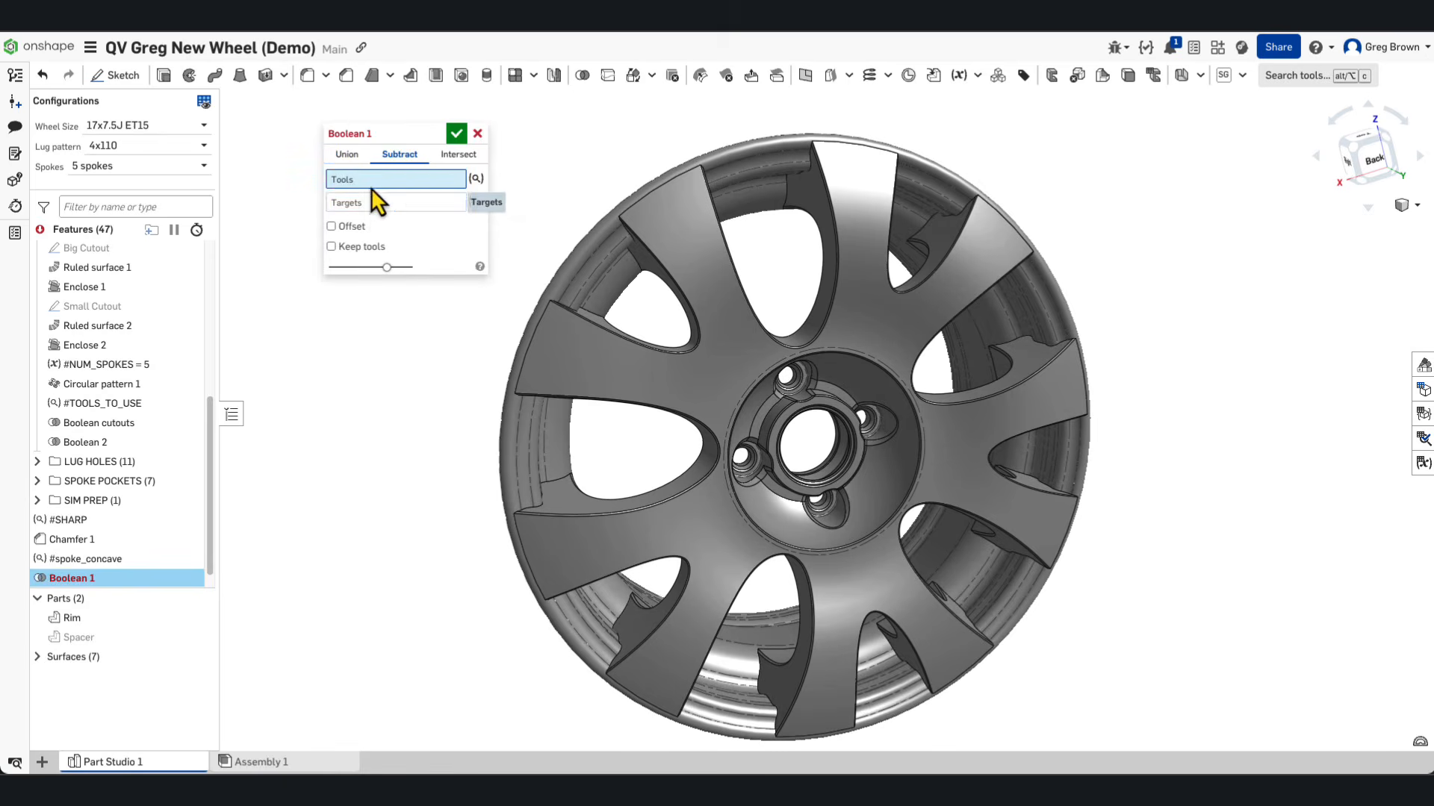
click(373, 202)
click(479, 135)
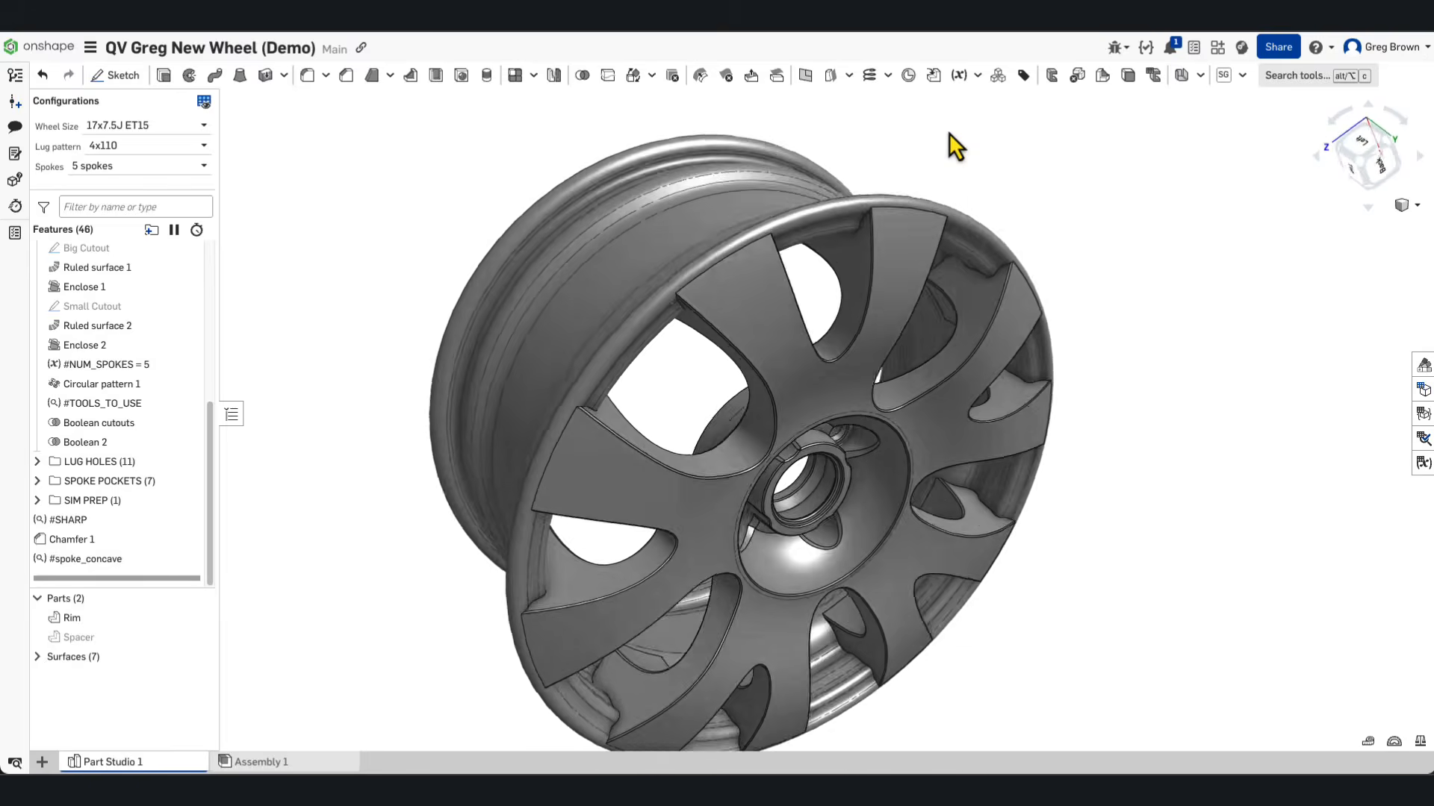
Step: Start a query variable named "a" and look through its available selection types
click(977, 74)
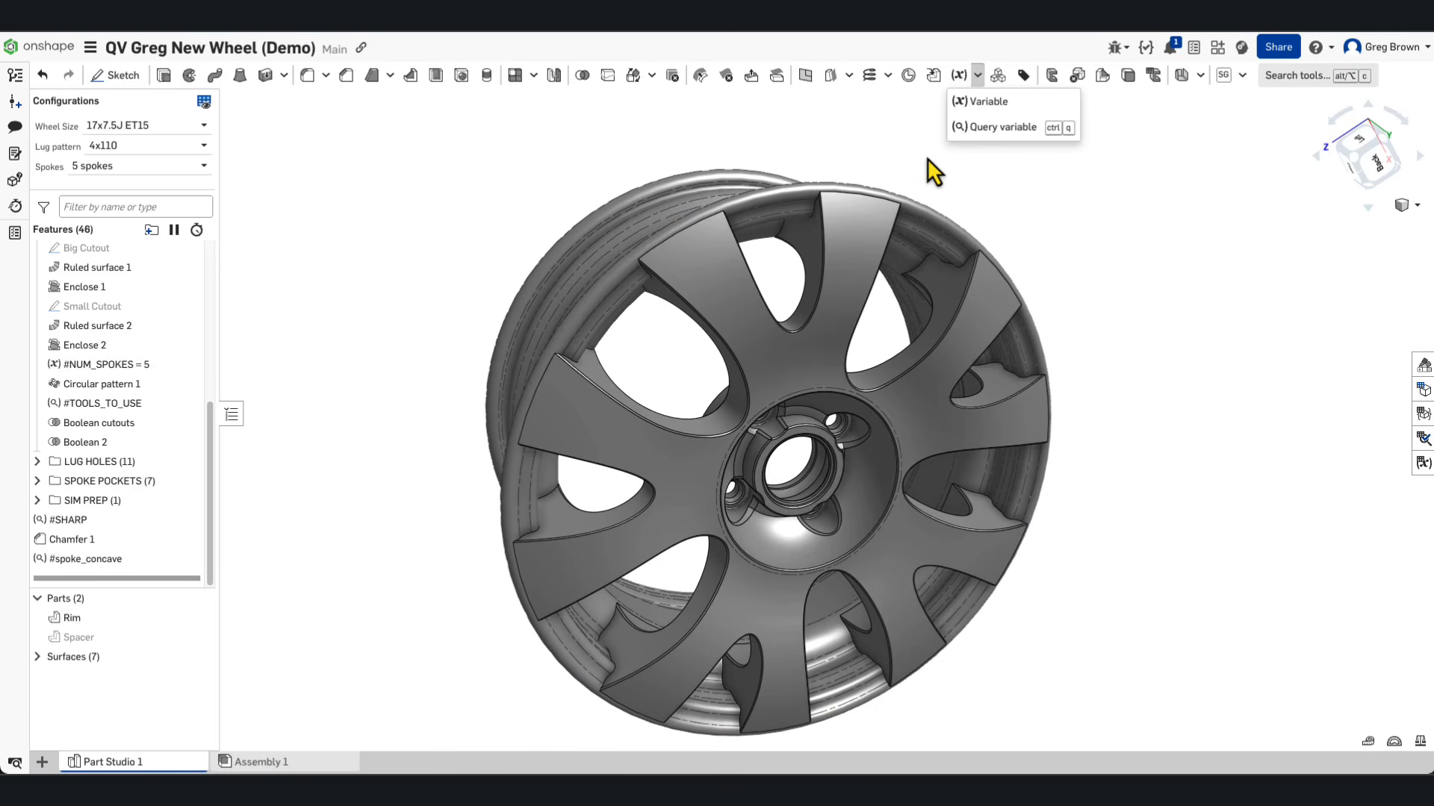
click(993, 129)
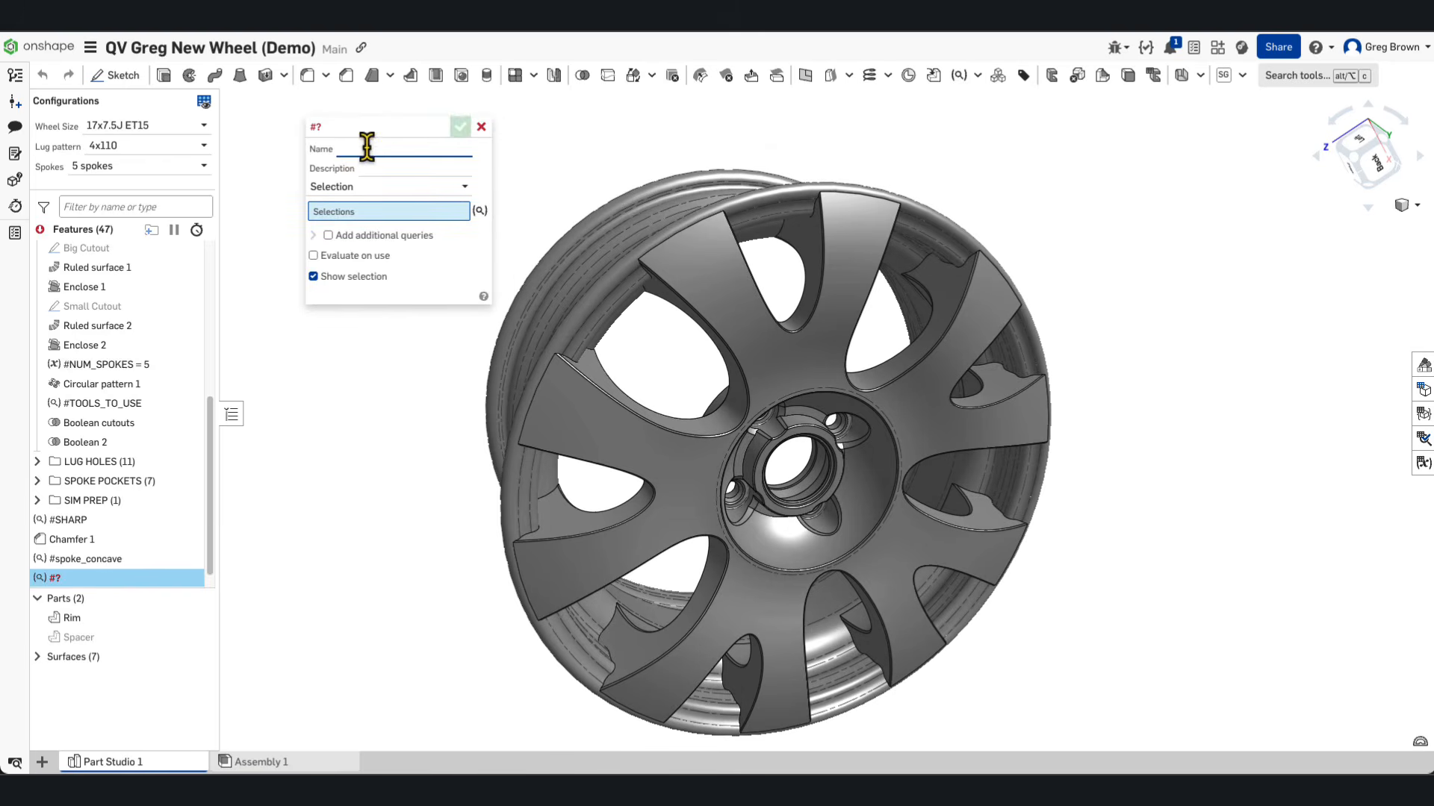
text(a)
click(384, 166)
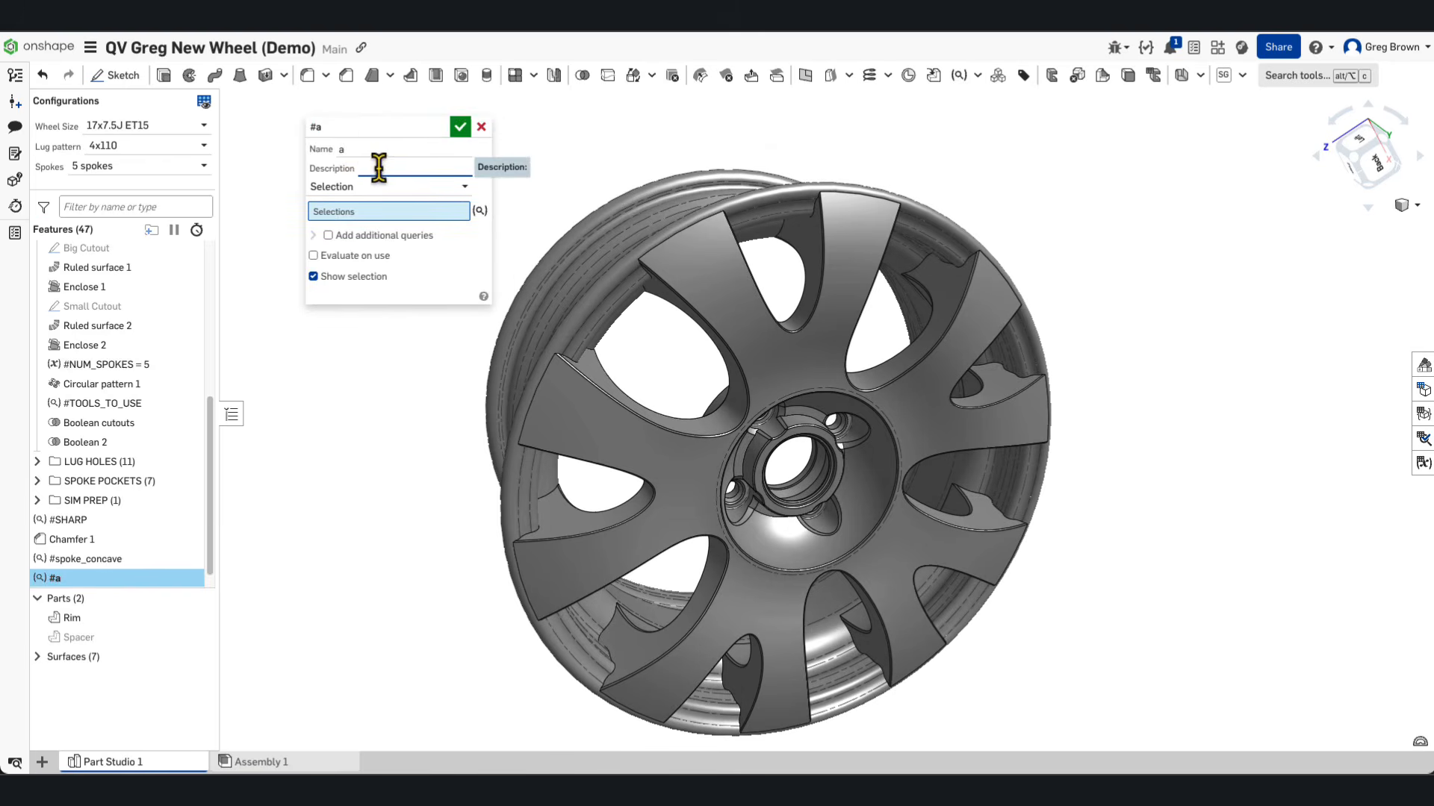
click(334, 187)
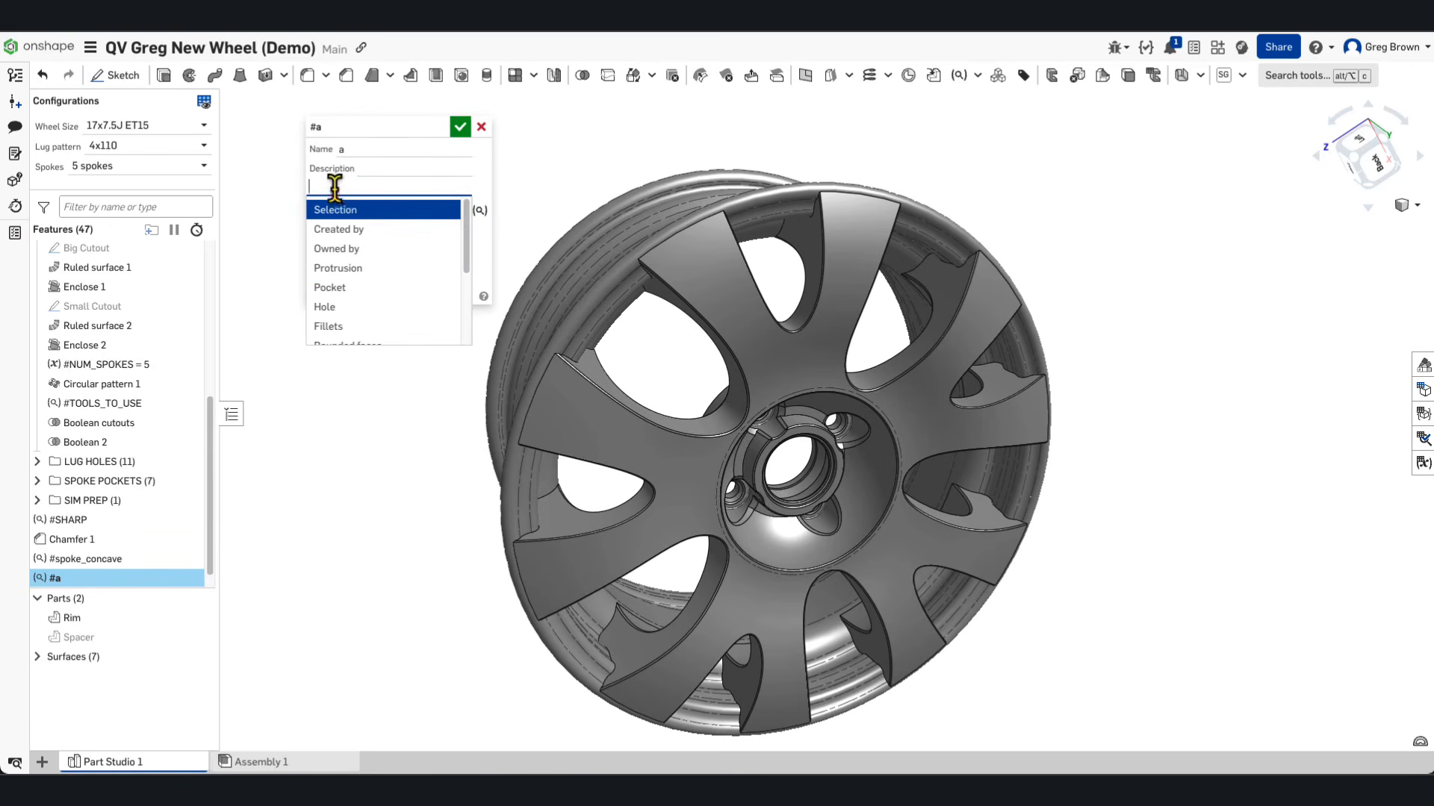
scroll(469, 222, down, 2)
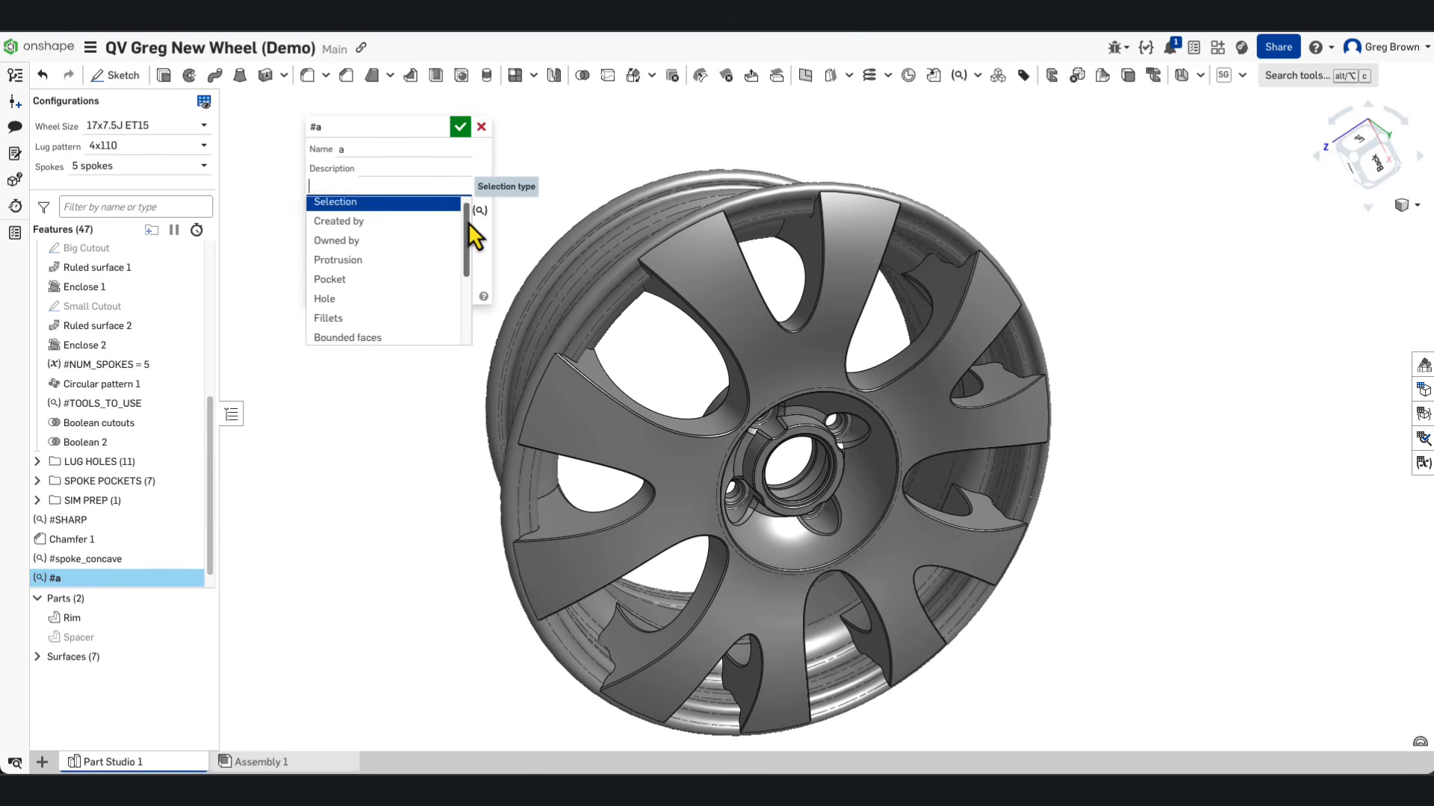
scroll(474, 243, down, 3)
drag(477, 318, 460, 212)
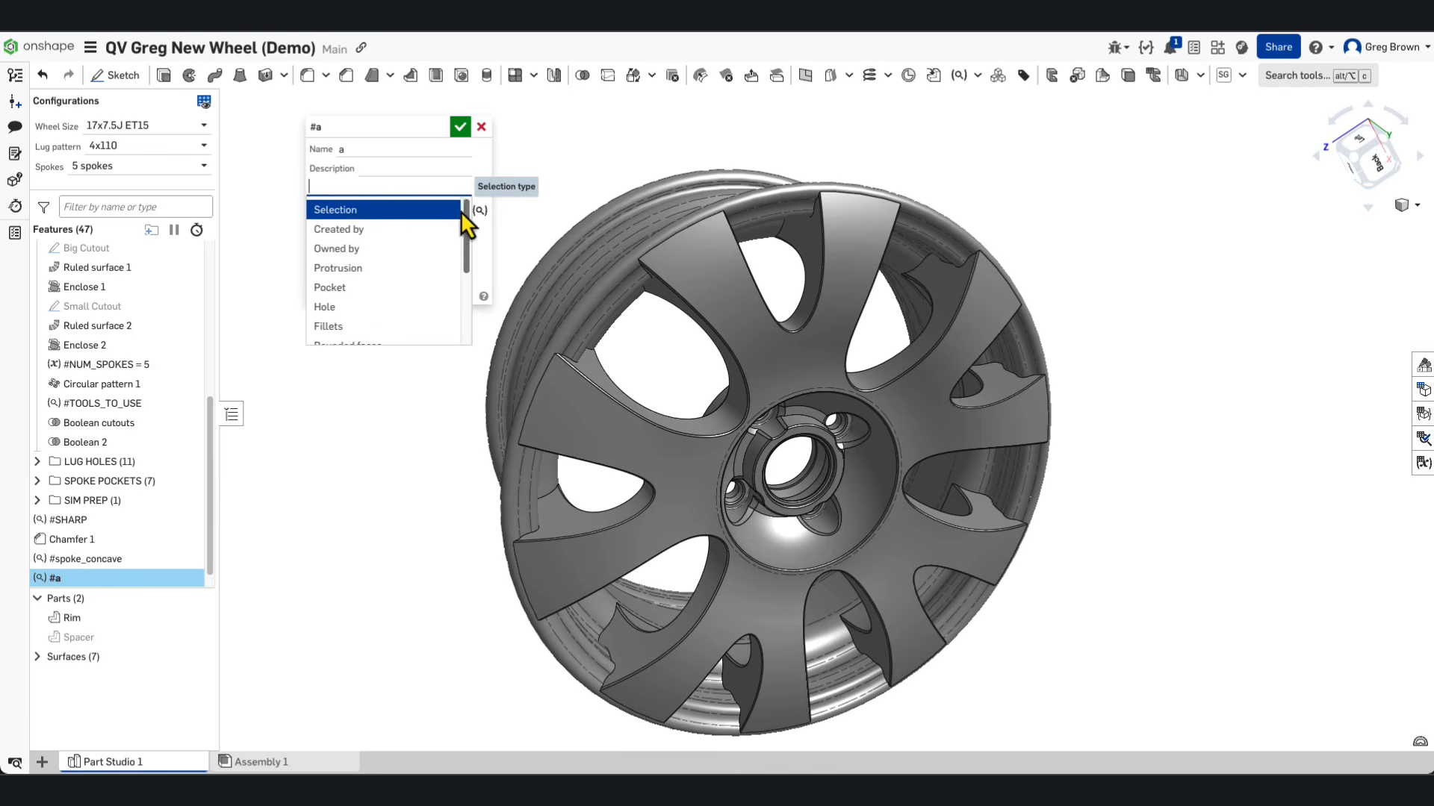
Step: Compare the query variable's selection types with the Create selection command available for the model
click(976, 75)
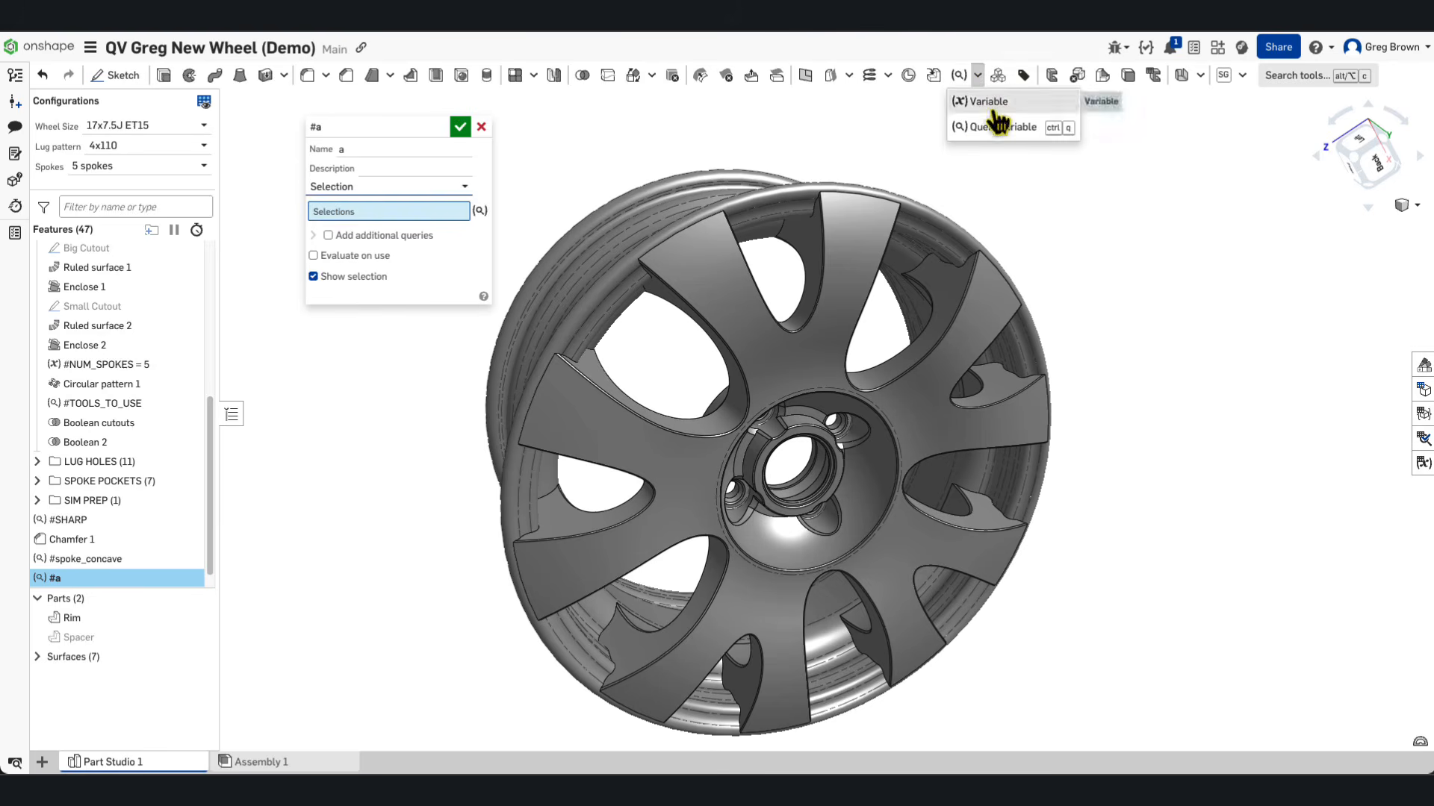
click(475, 234)
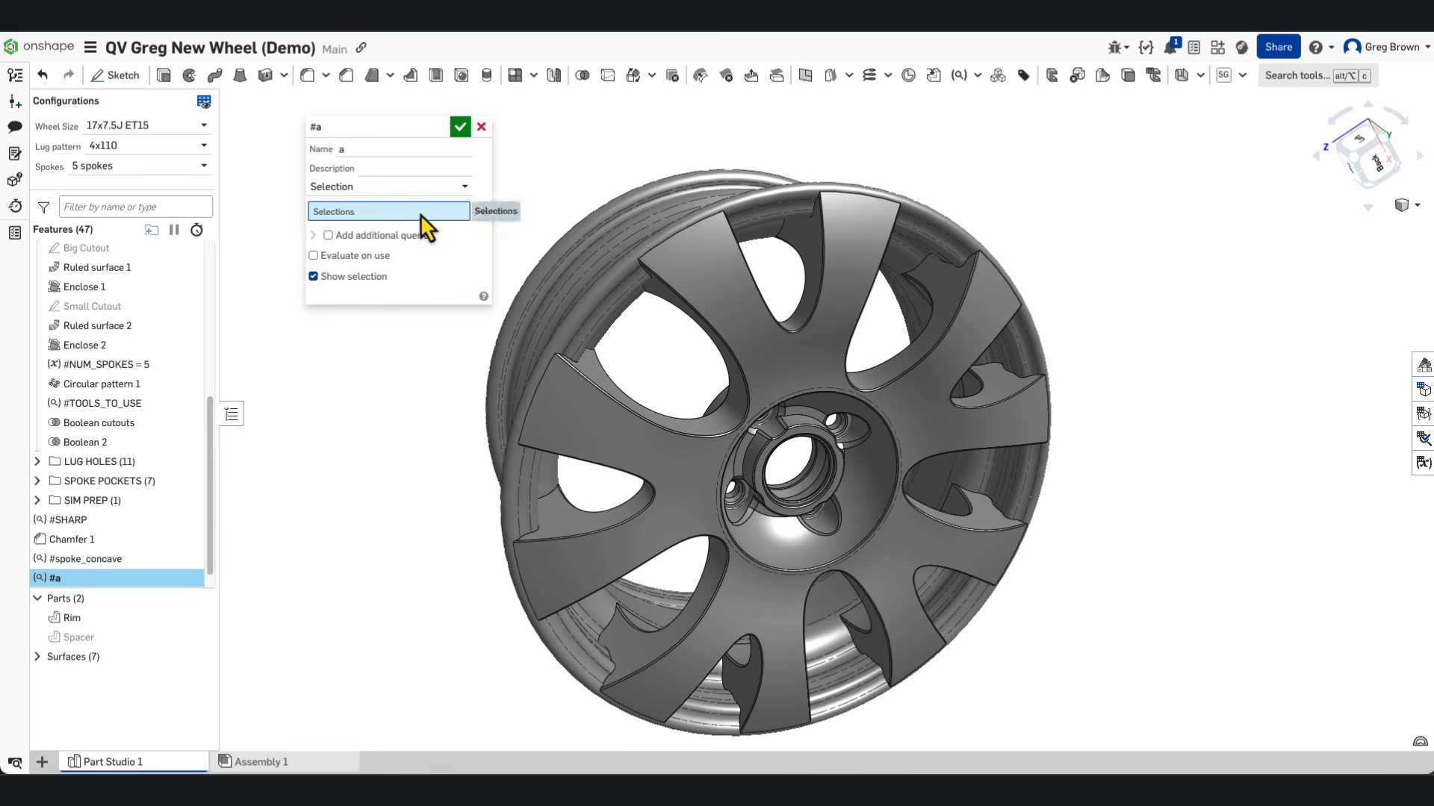
click(336, 188)
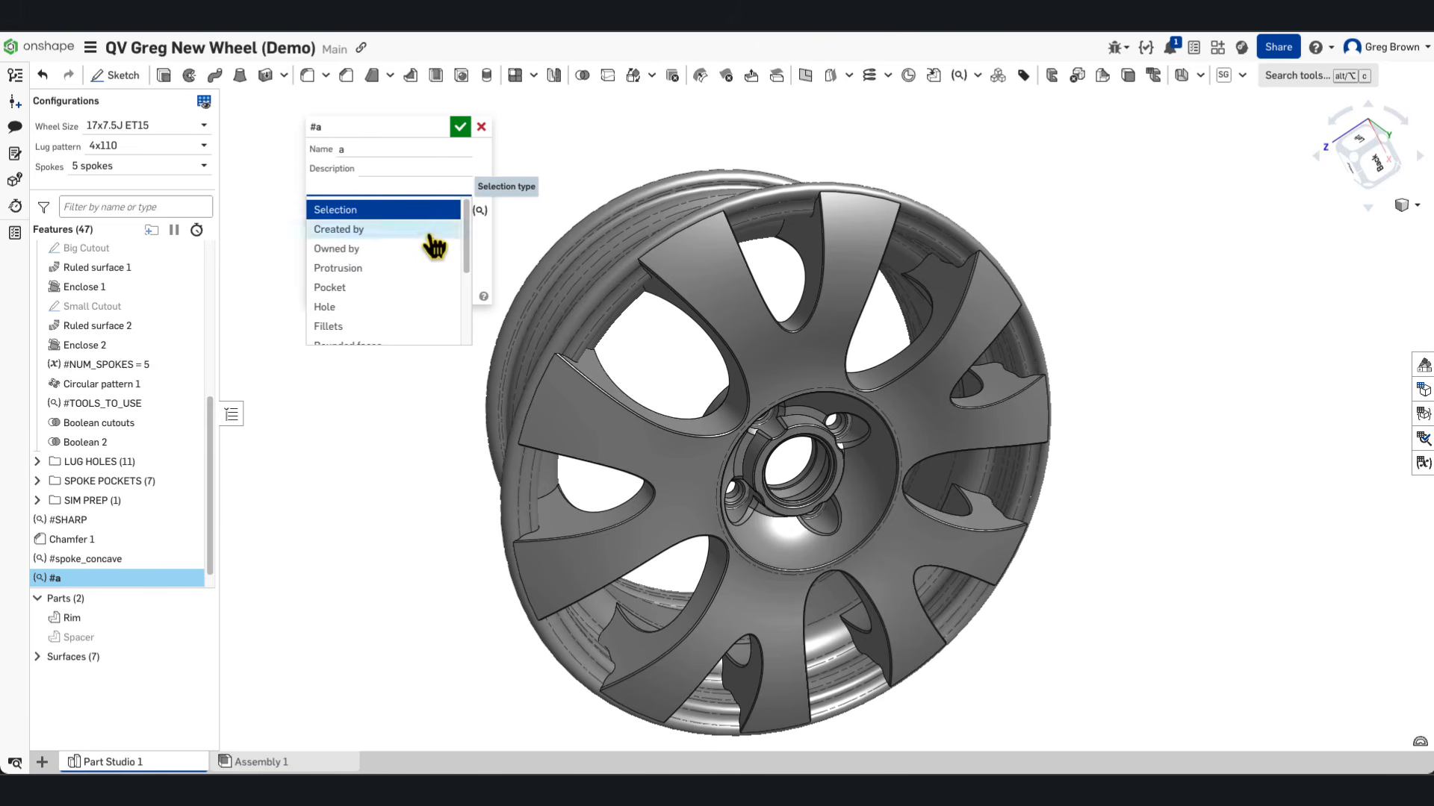
scroll(466, 233, down, 2)
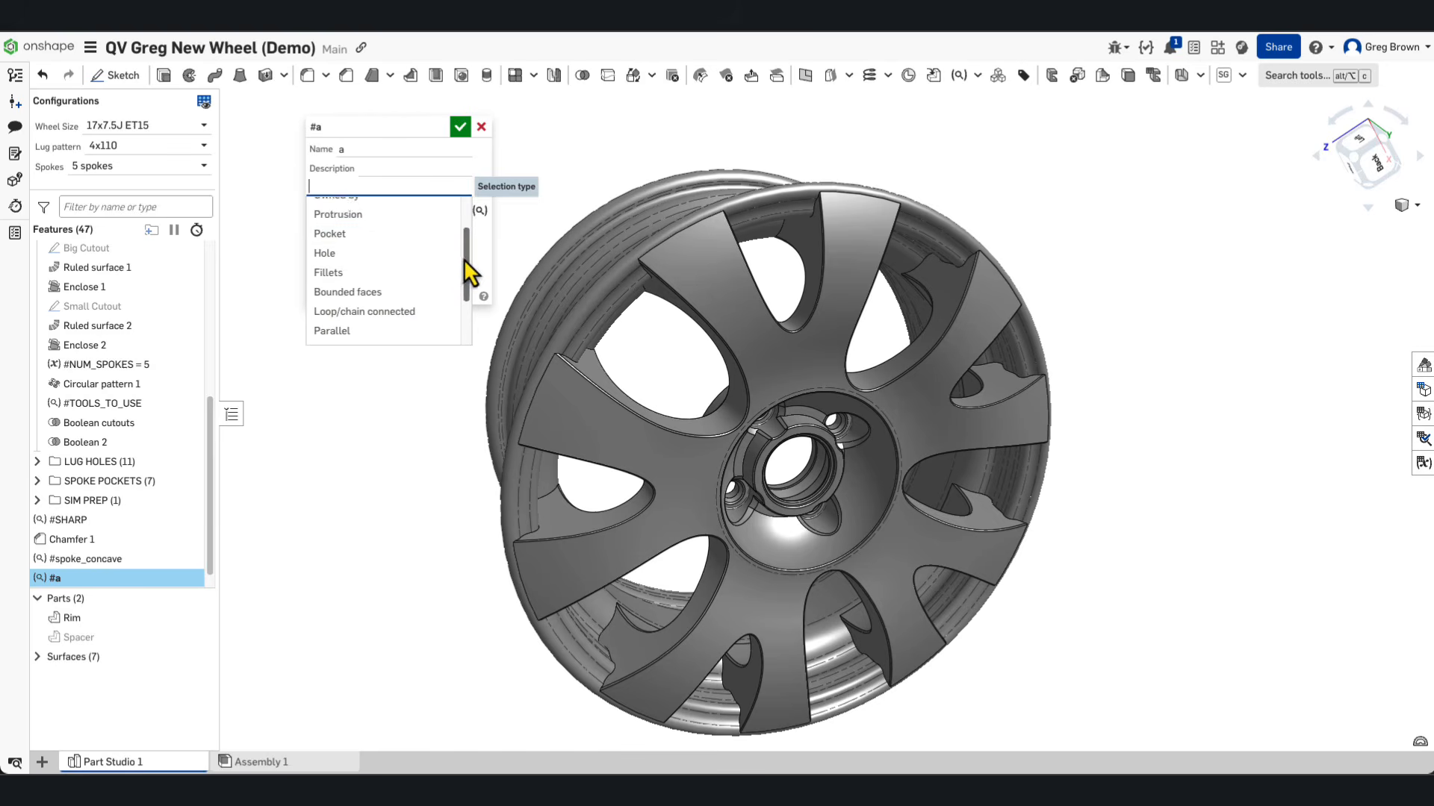
scroll(388, 228, down, 1)
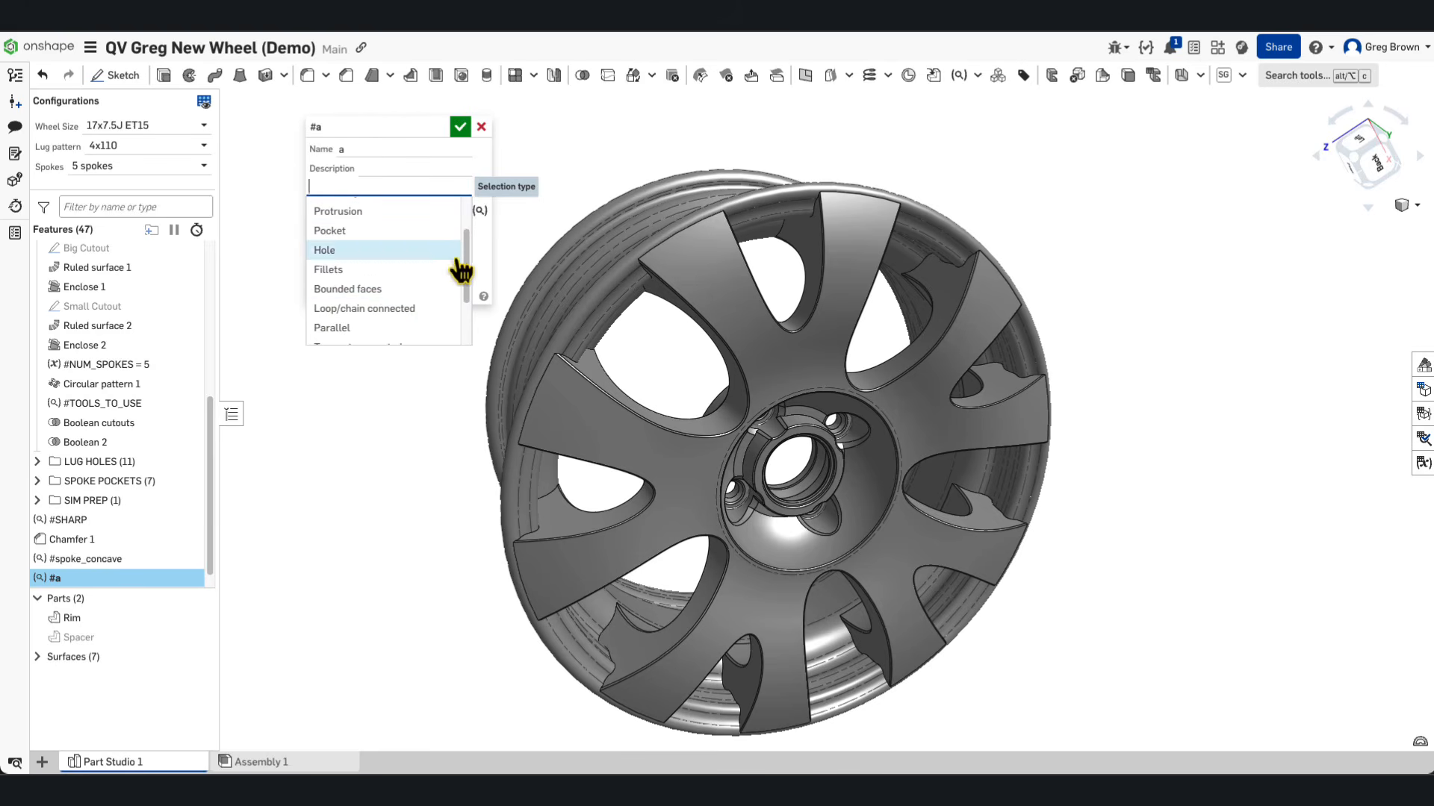
drag(467, 279, 463, 214)
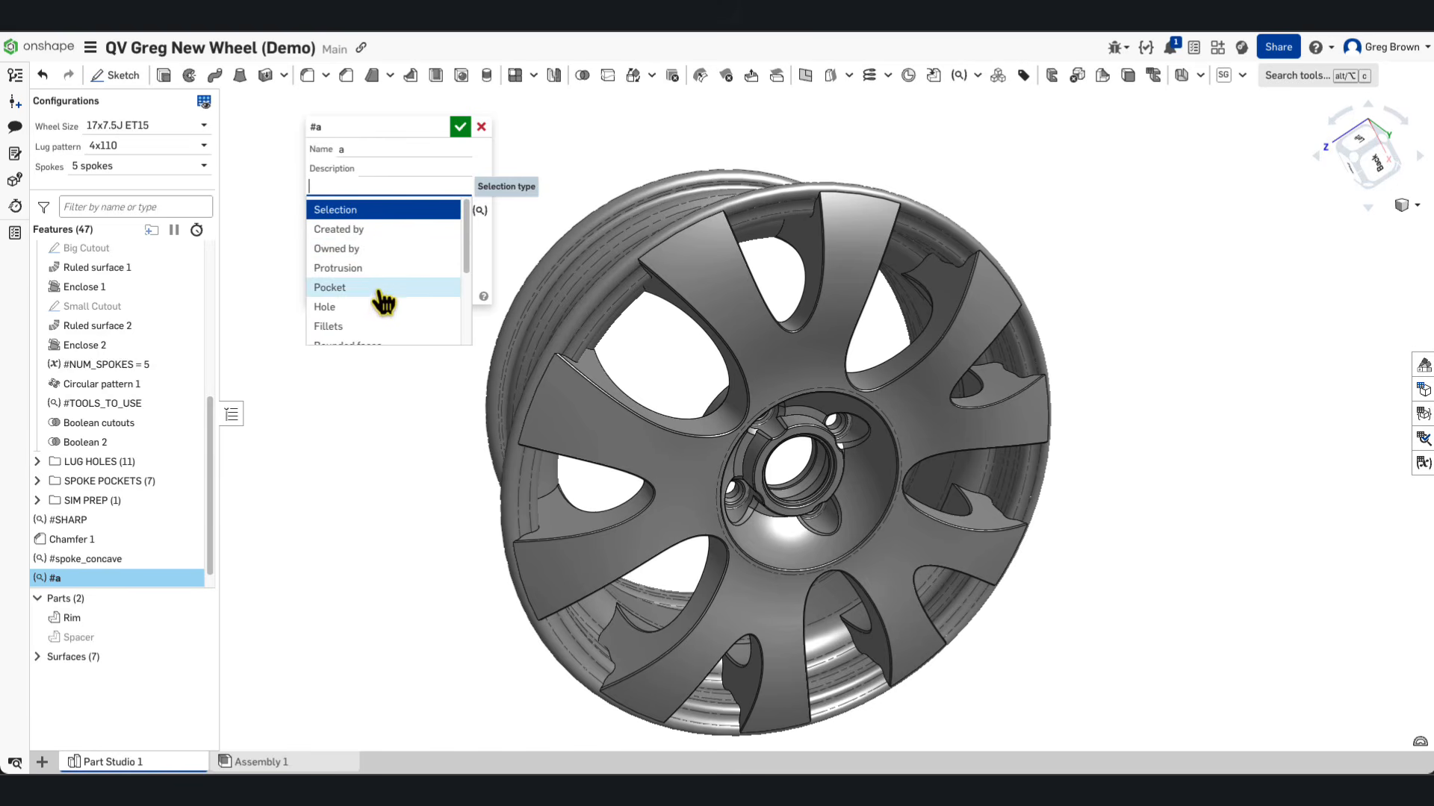
click(639, 155)
right_click(639, 155)
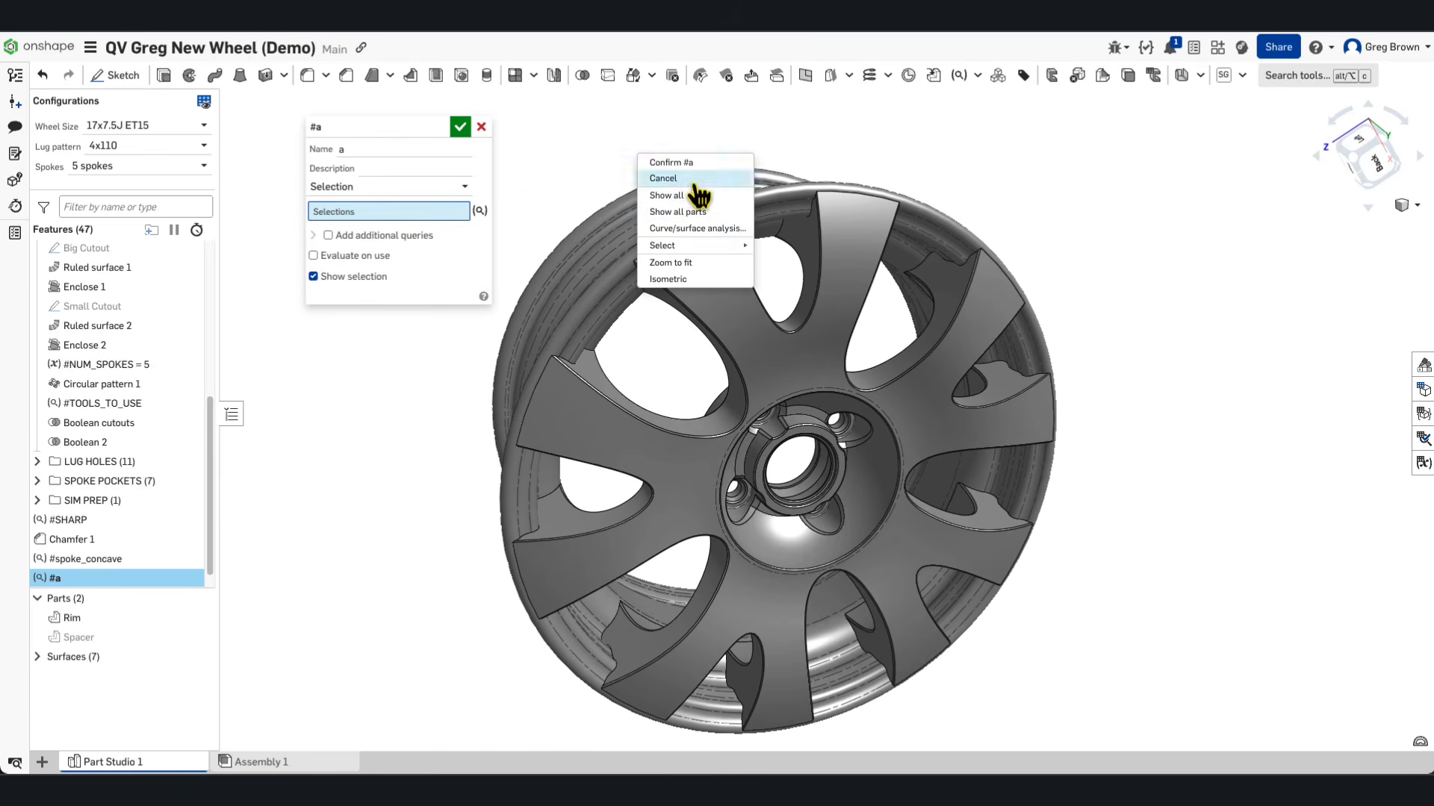
mouse_move(739, 246)
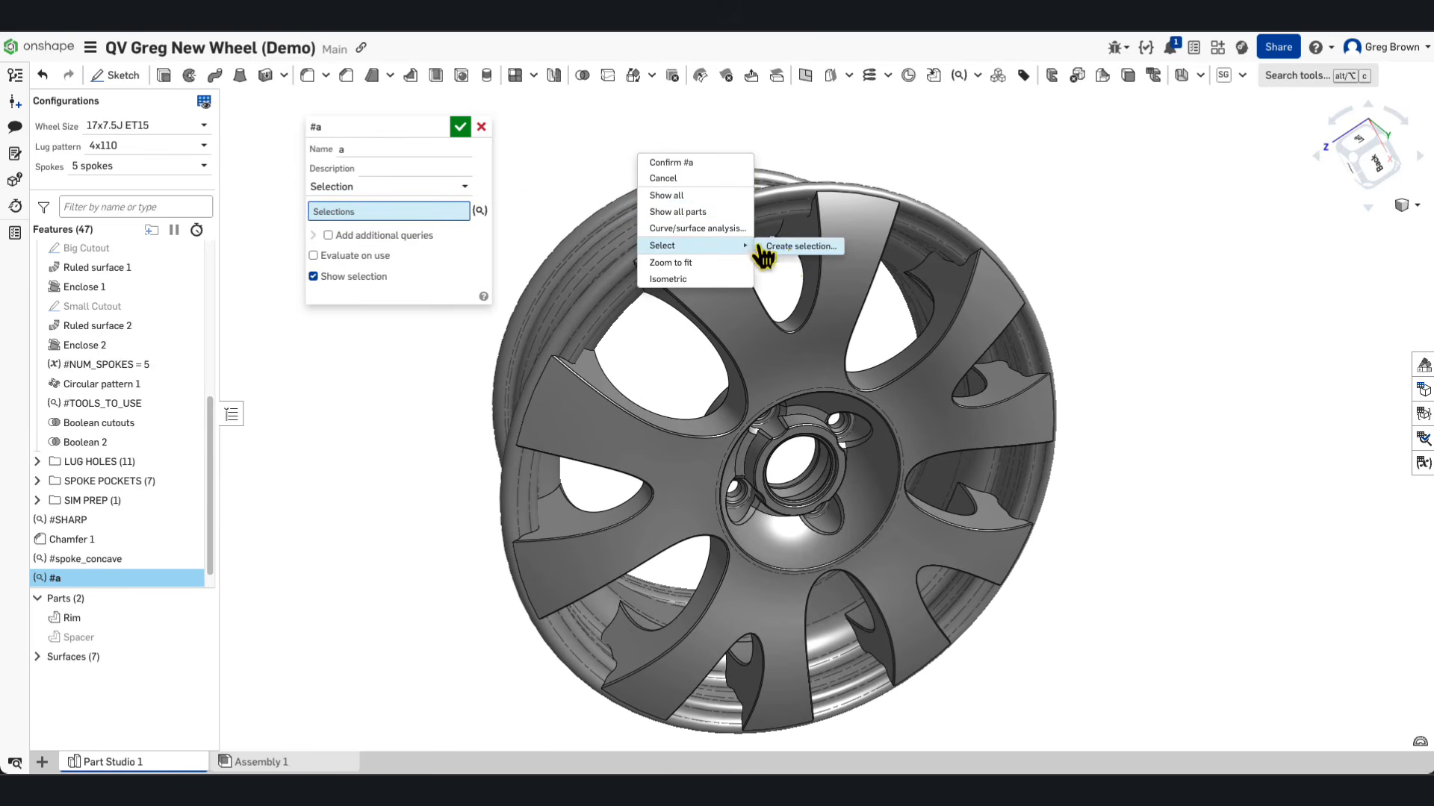
click(459, 217)
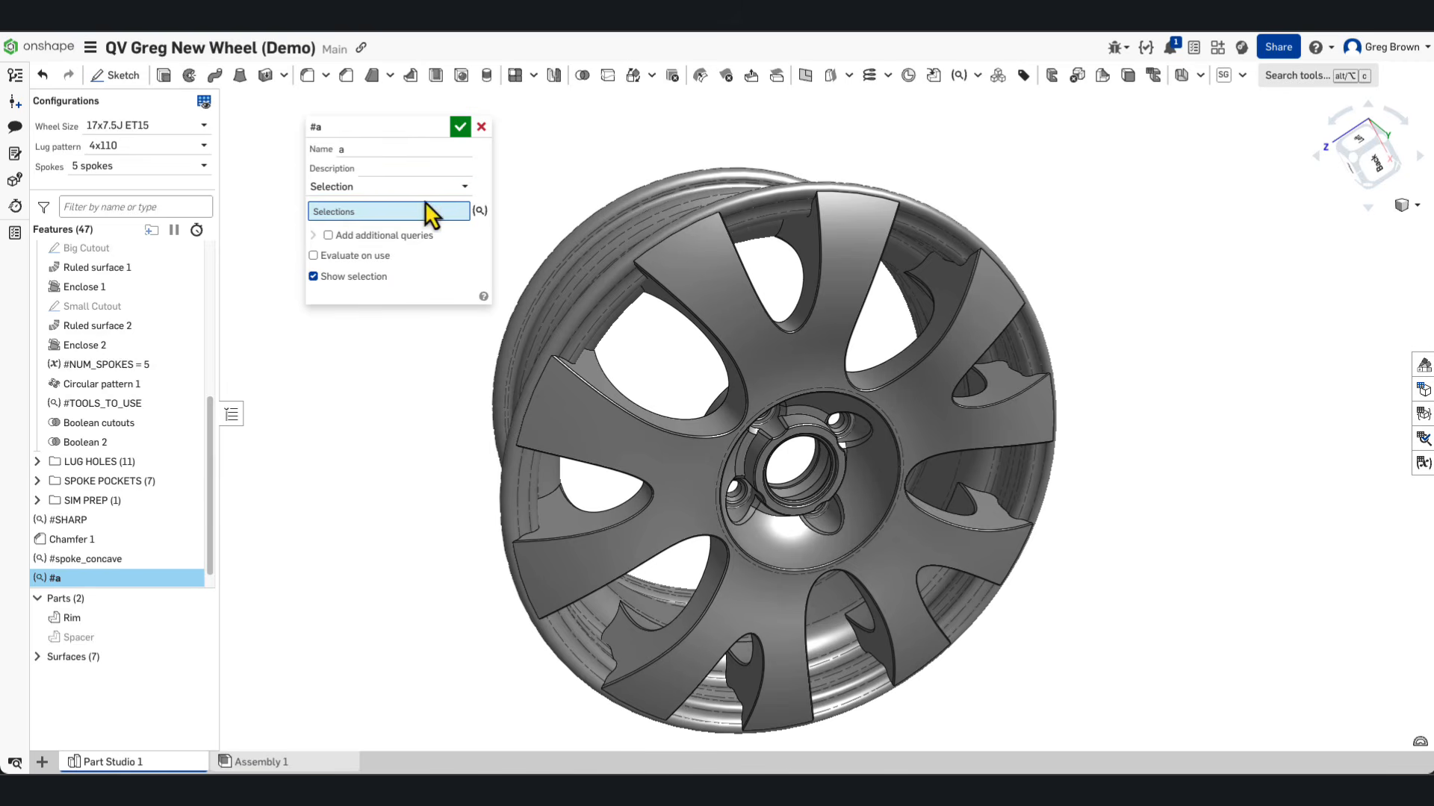
Step: Look through the selection types to the end of the list and discard the query variable "a"
click(463, 191)
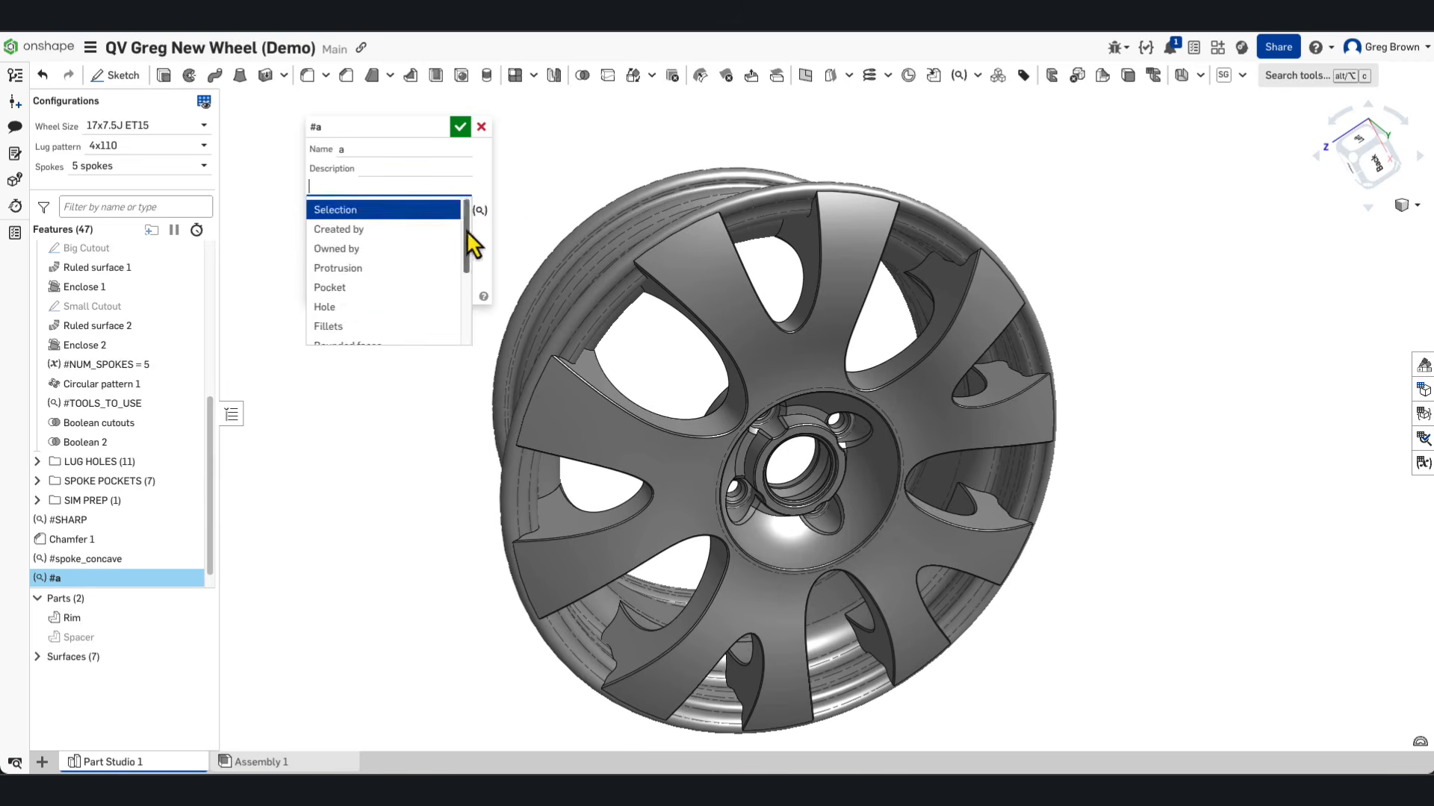
drag(468, 235, 475, 334)
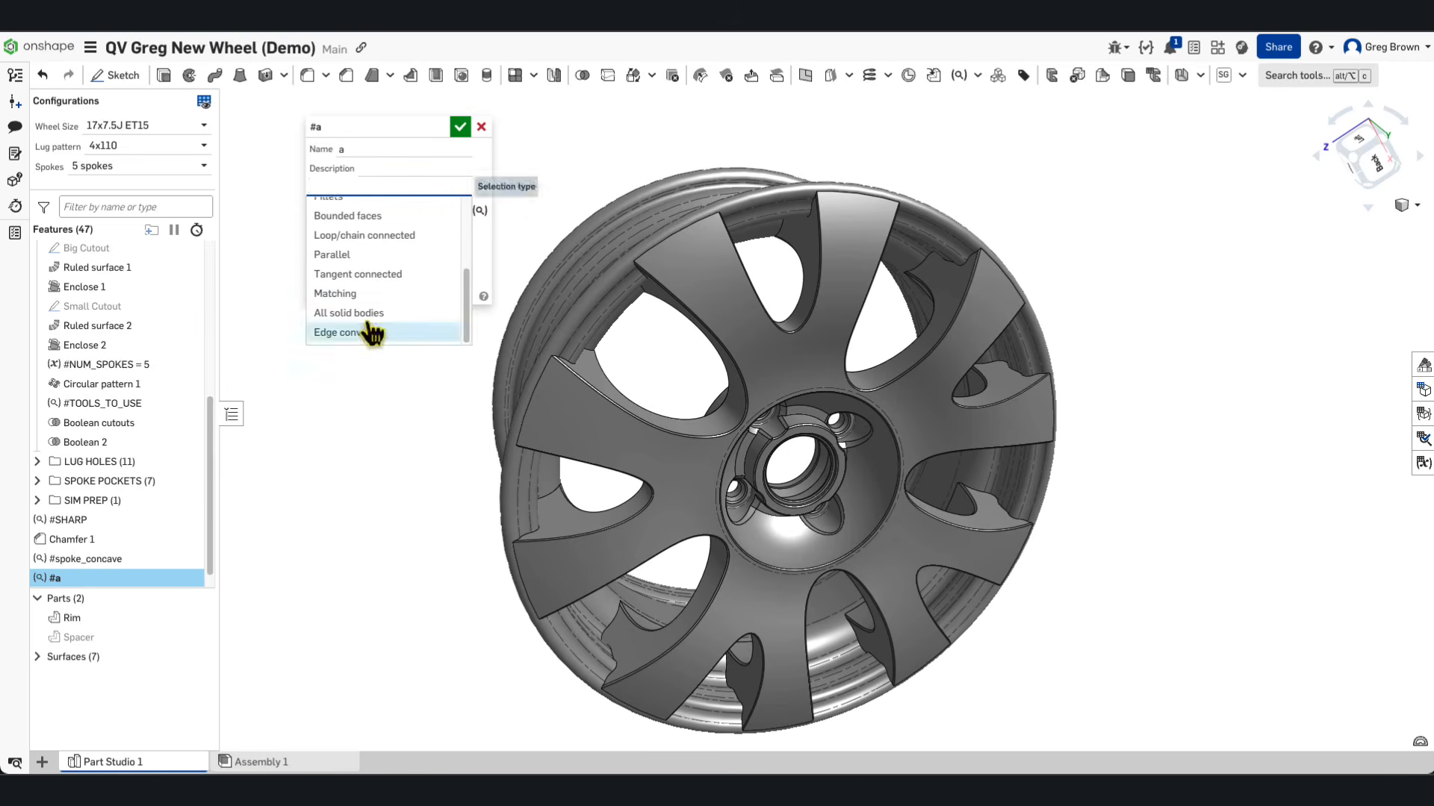
click(482, 126)
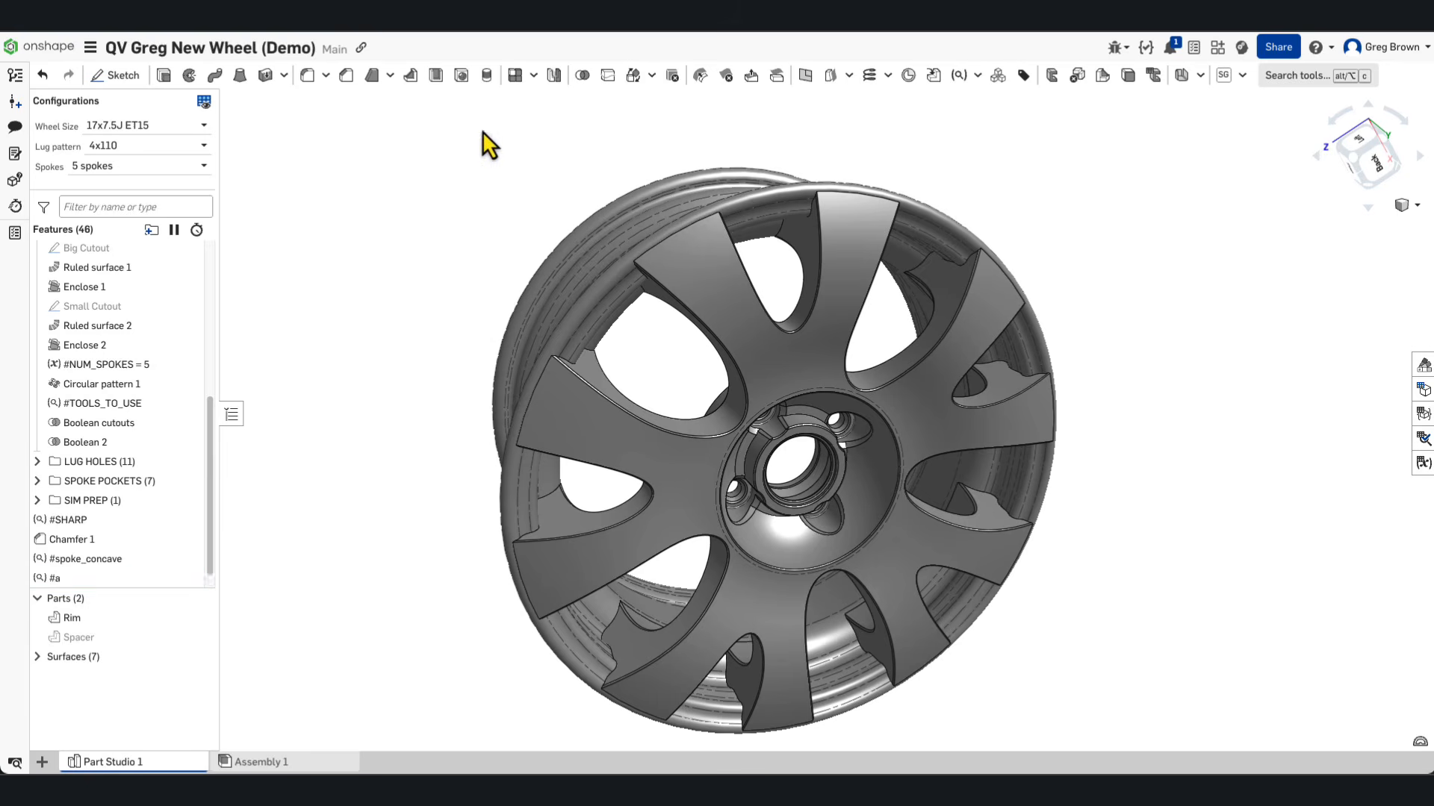
Step: Roll the model history back to just after the #TOOLS_TO_USE query variable in the CUTOUTS folder
scroll(728, 226, down, 3)
scroll(747, 383, up, 5)
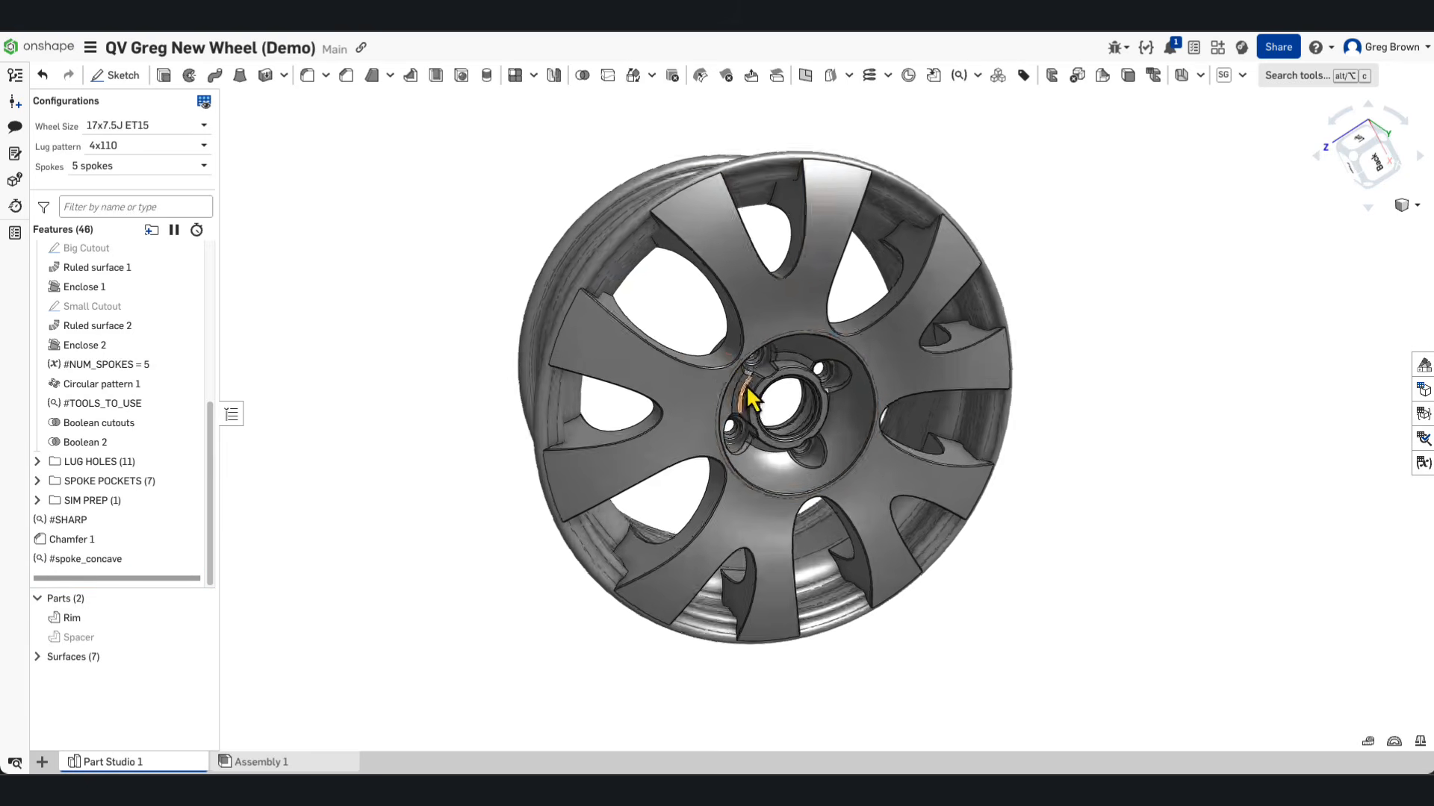
right_drag(747, 384, 766, 354)
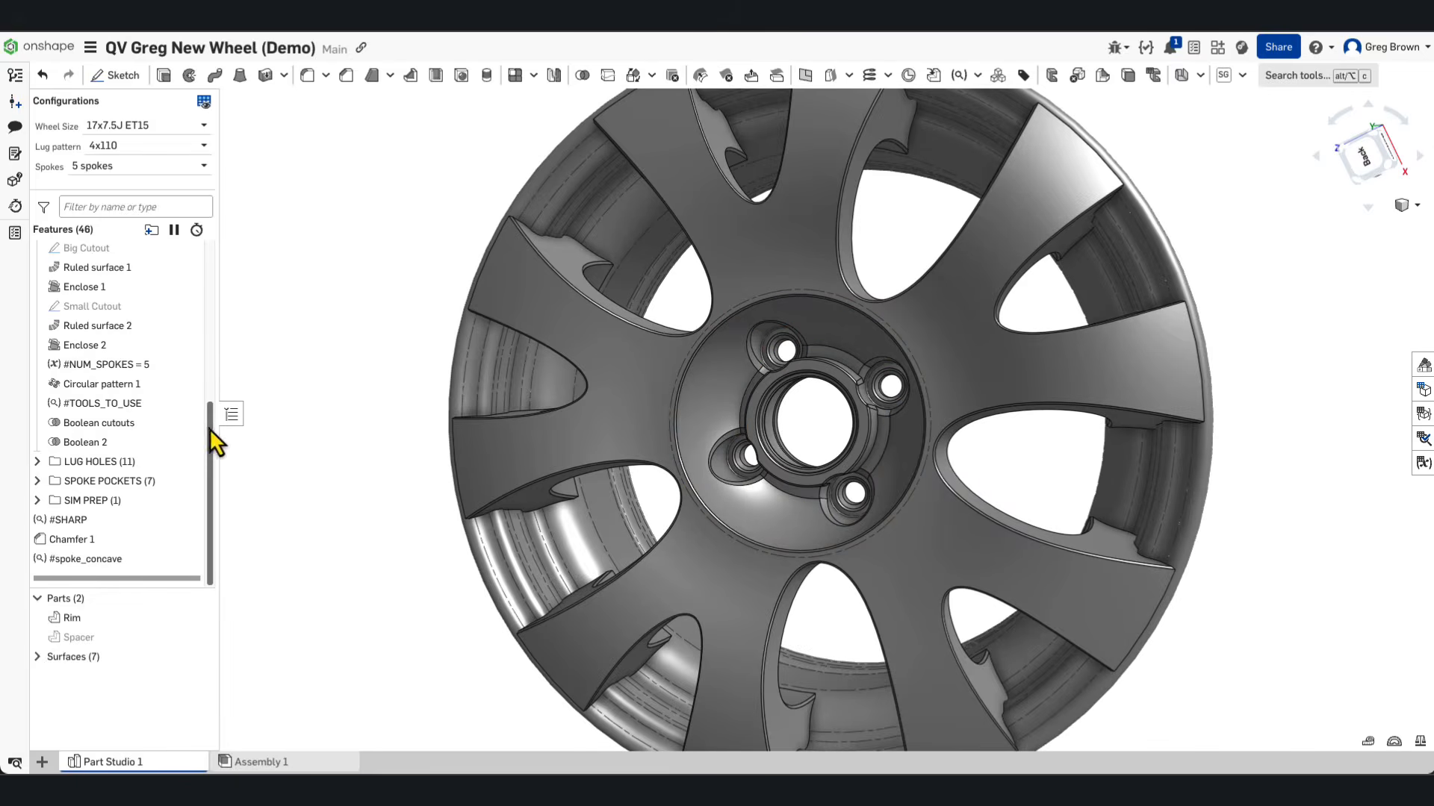
drag(209, 429, 213, 416)
scroll(819, 375, down, 3)
right_drag(819, 376, 862, 374)
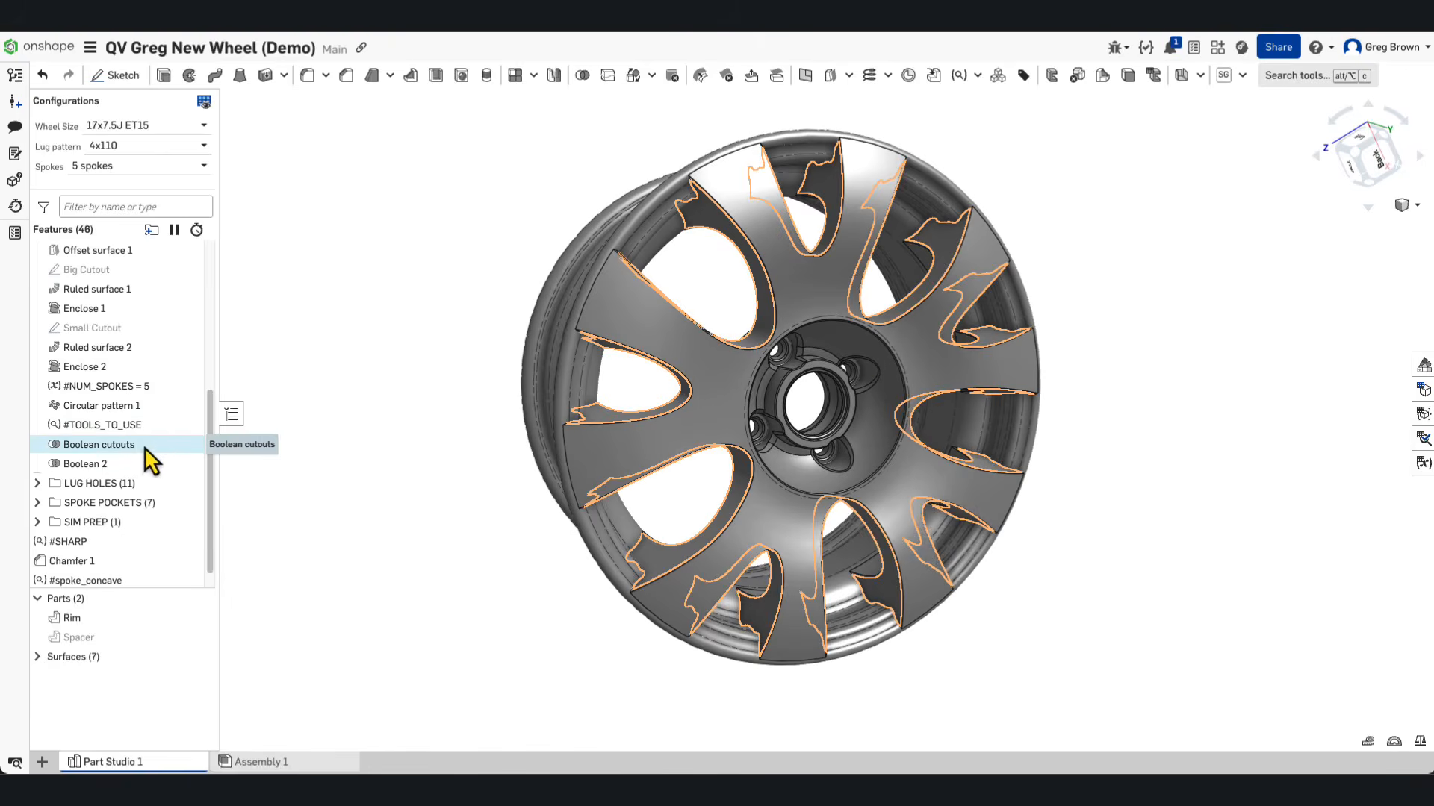
right_click(149, 424)
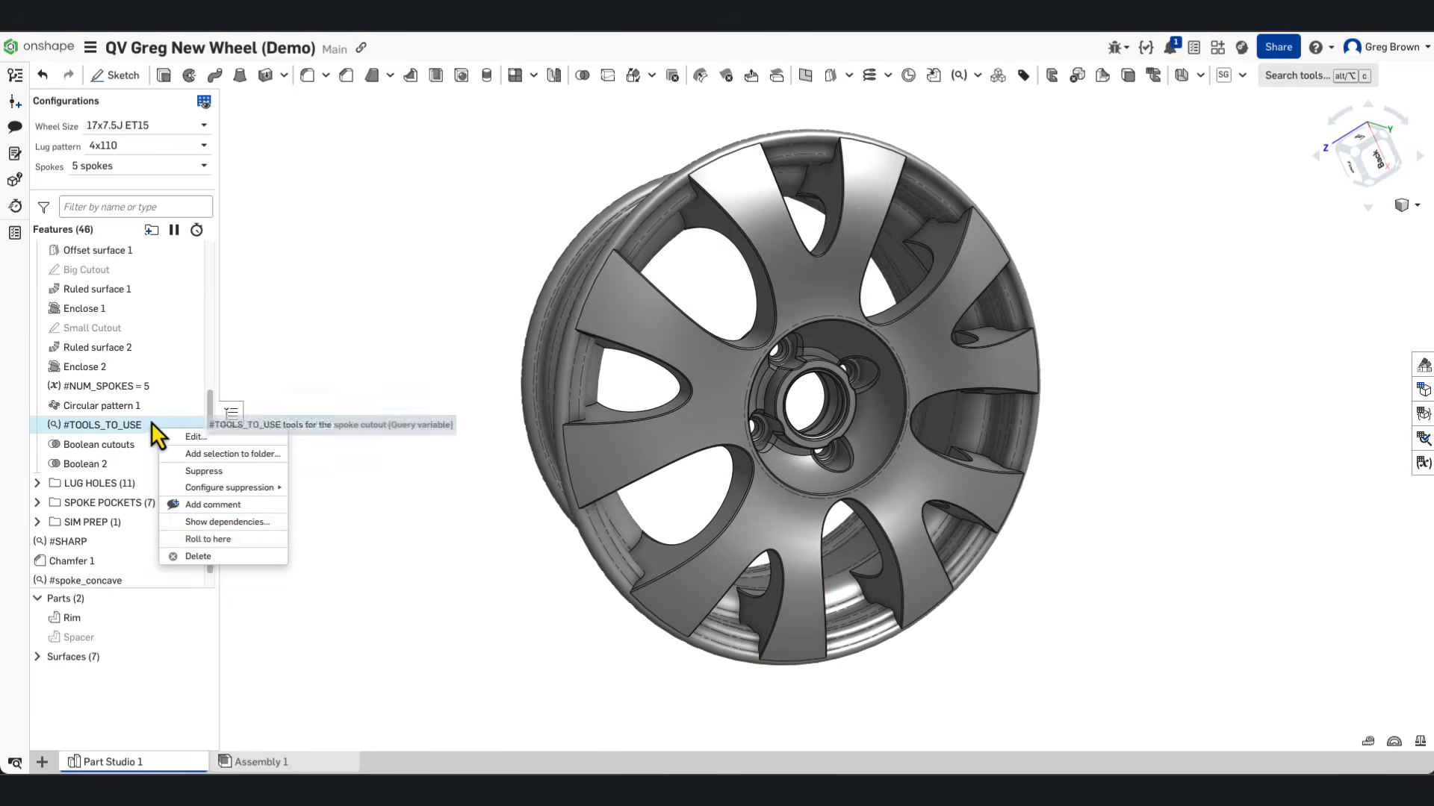
click(251, 541)
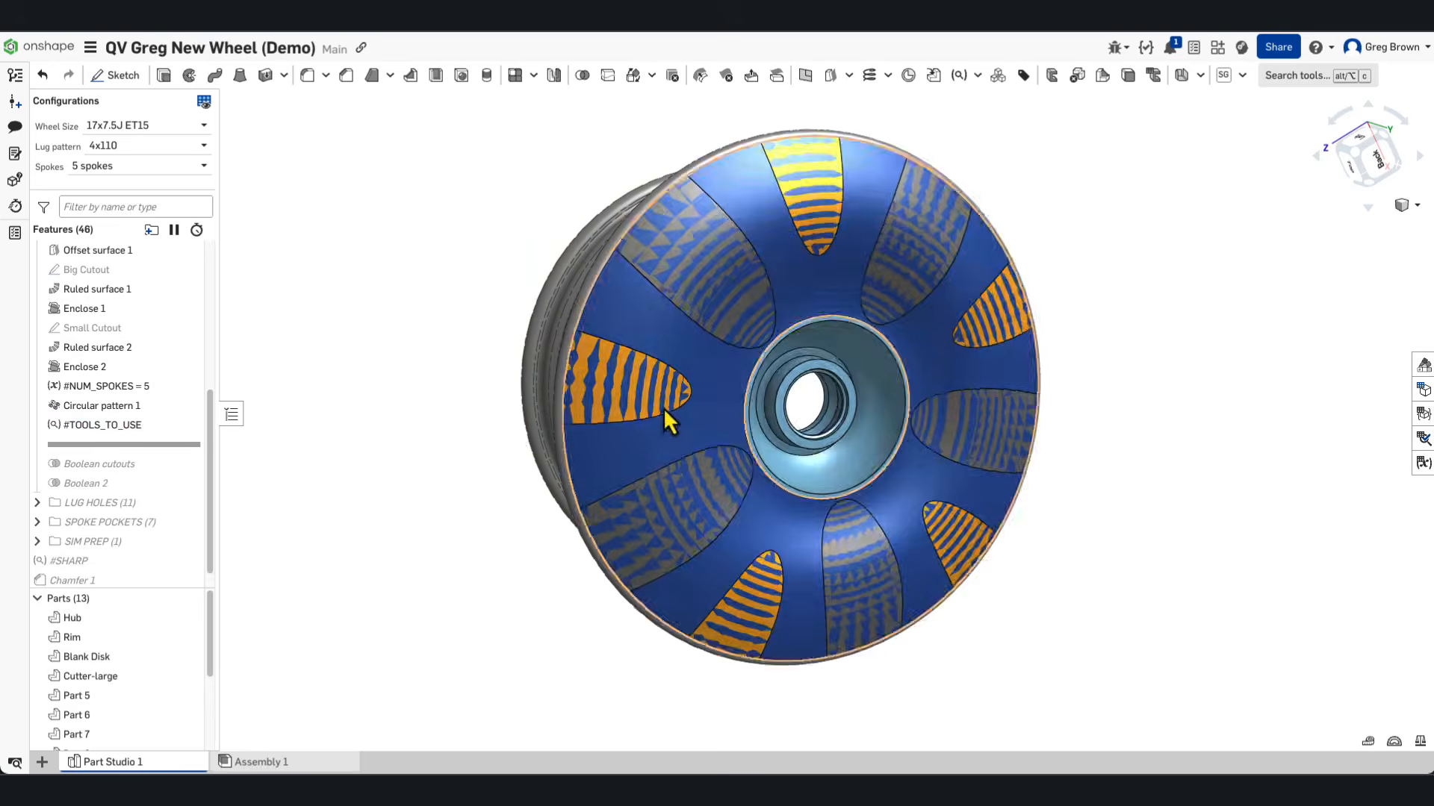
Step: Hide the rim part and examine the large and small cutter bodies from both sides of the blank disk
right_drag(760, 399, 784, 416)
click(750, 288)
key(y)
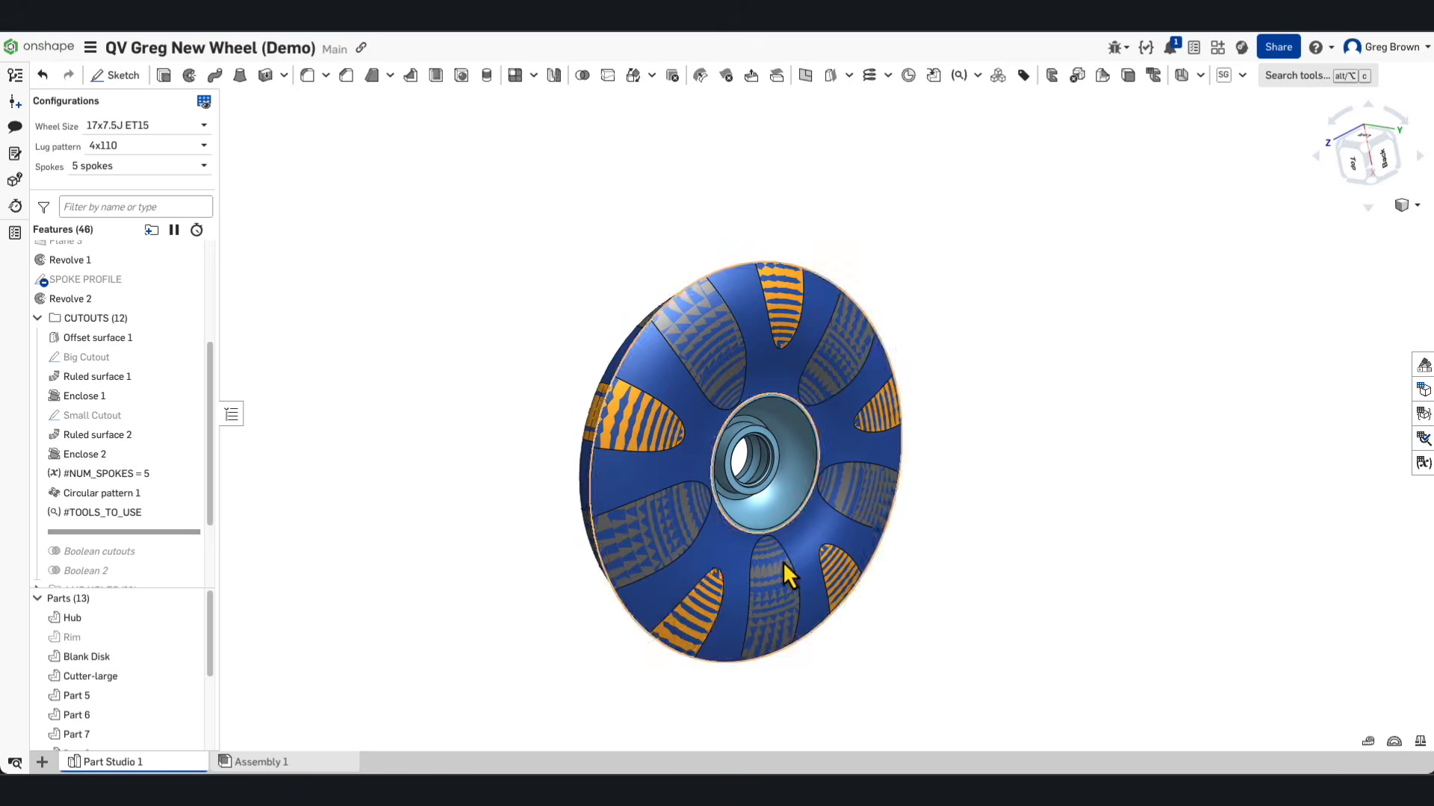
right_drag(781, 563, 728, 555)
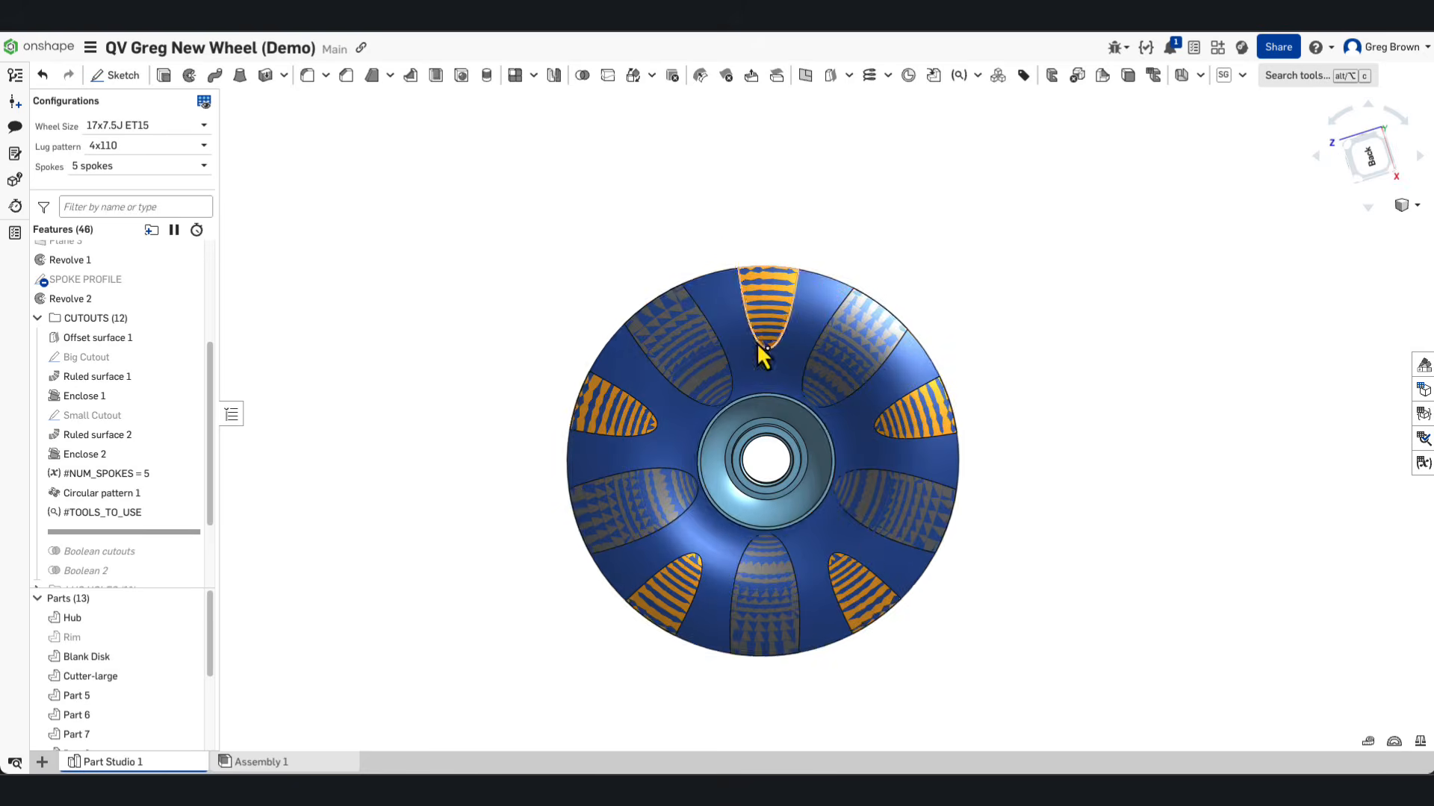
mouse_move(649, 471)
right_down()
mouse_move(848, 466)
mouse_move(647, 481)
right_up()
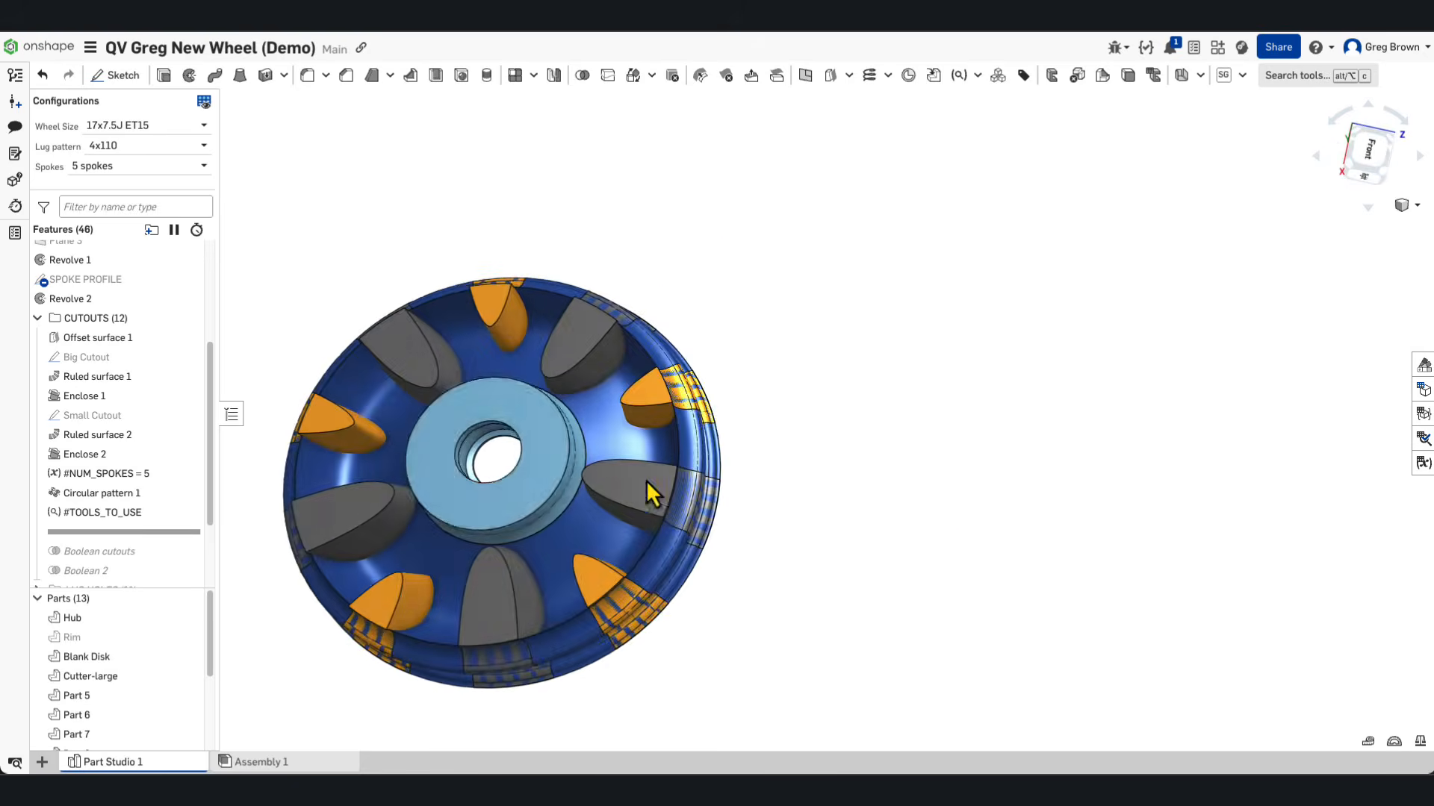
middle_drag(567, 458, 833, 407)
scroll(760, 442, up, 2)
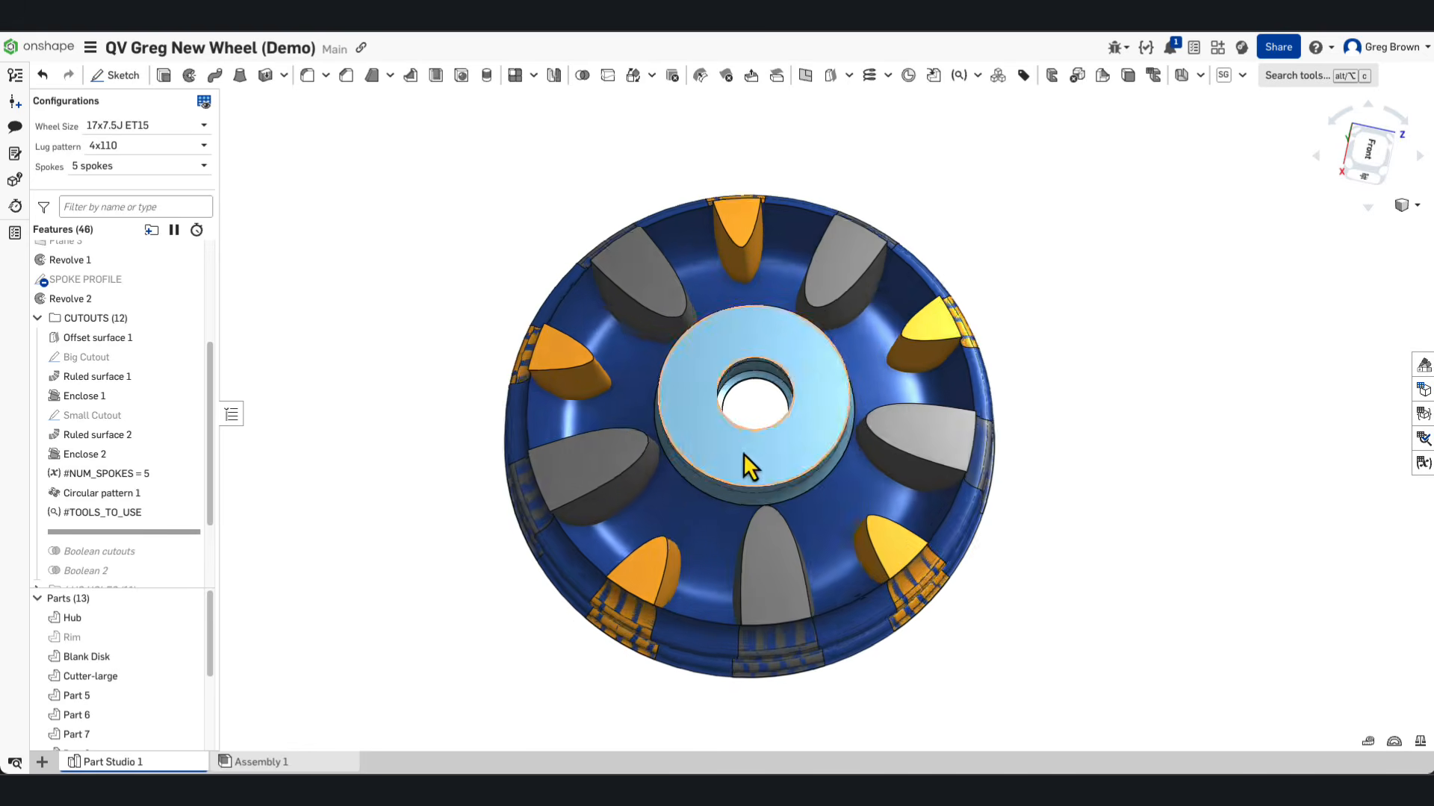
mouse_move(742, 454)
right_down()
mouse_move(732, 423)
mouse_move(759, 461)
right_up()
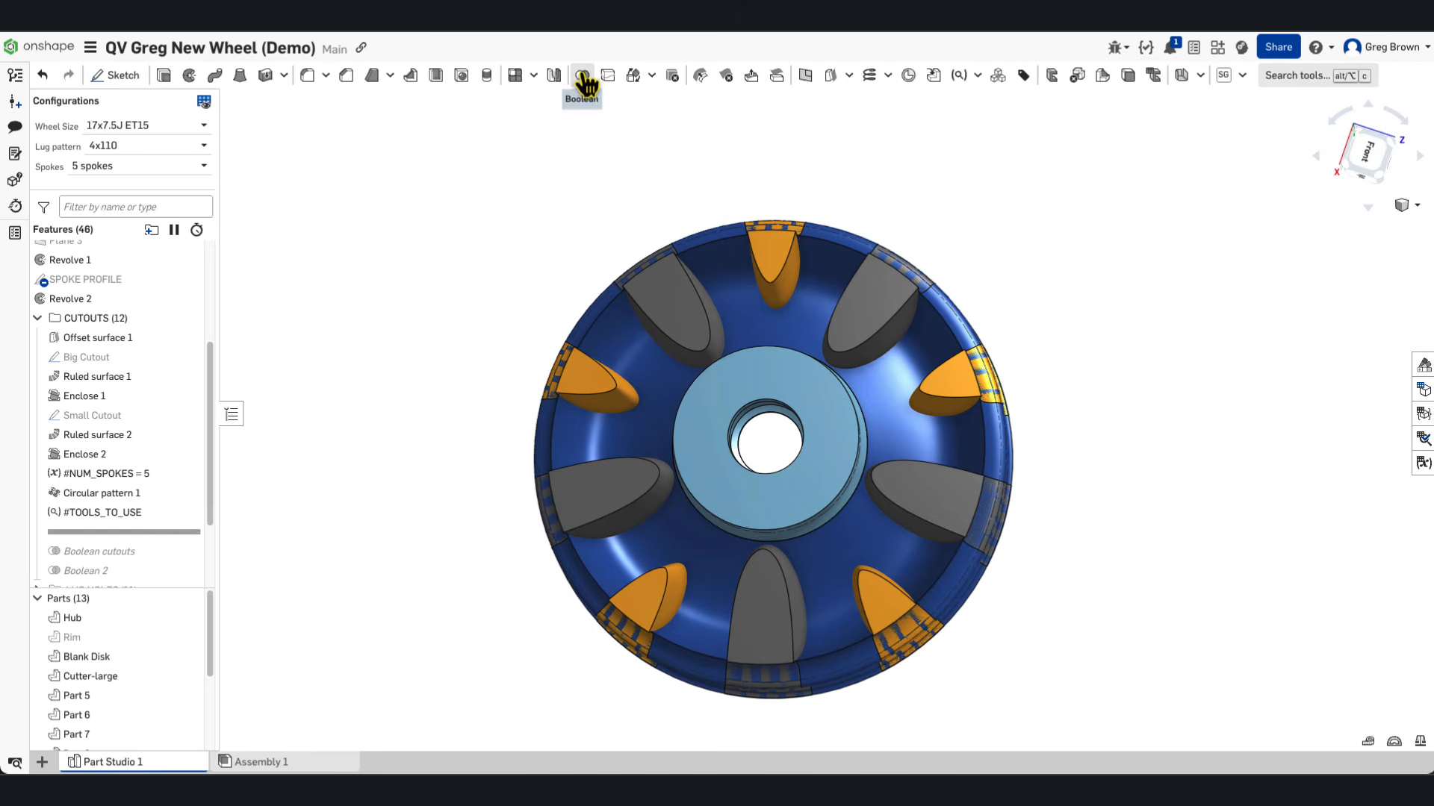
Step: Start a Boolean feature in Subtract mode with the Blank Disk as its target
click(584, 77)
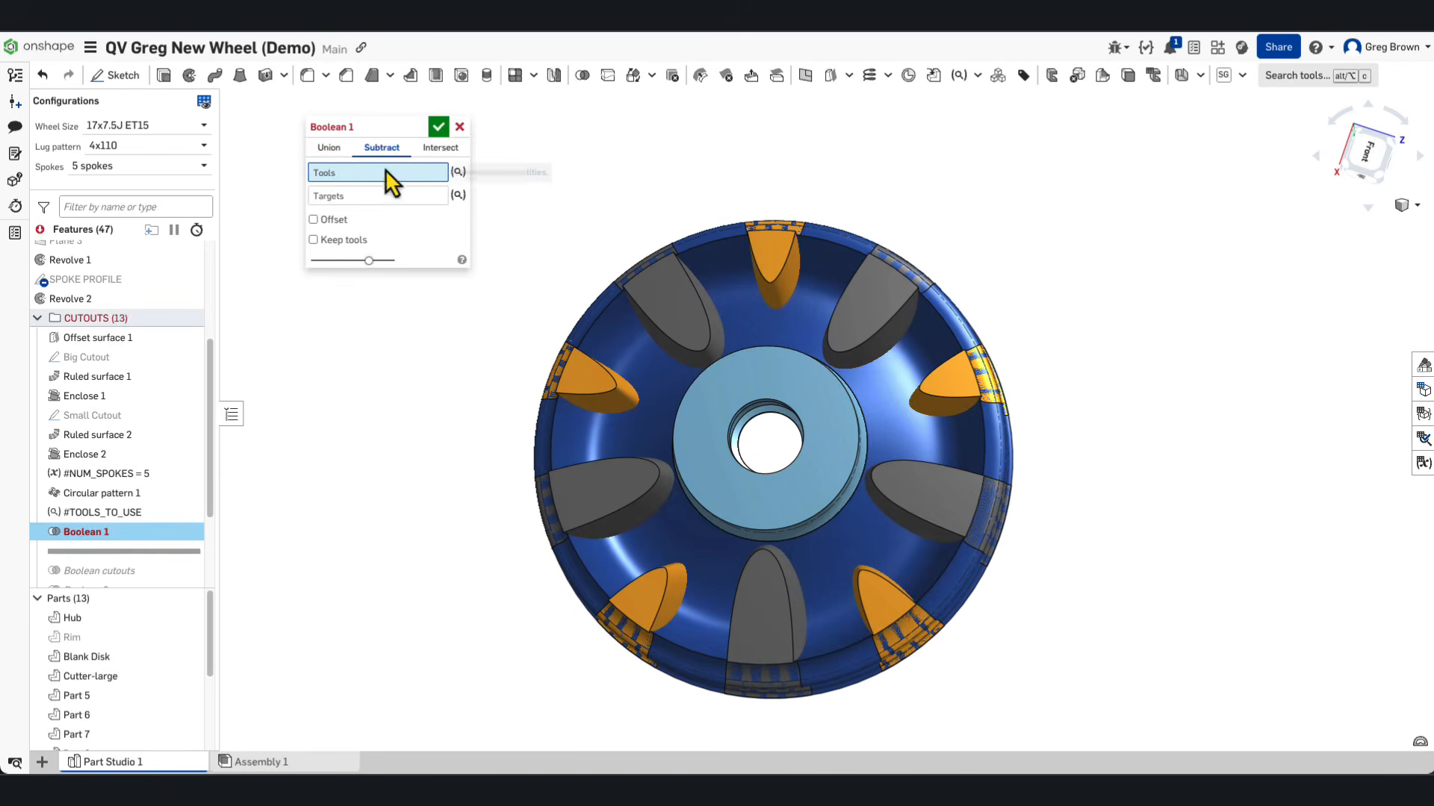
click(373, 197)
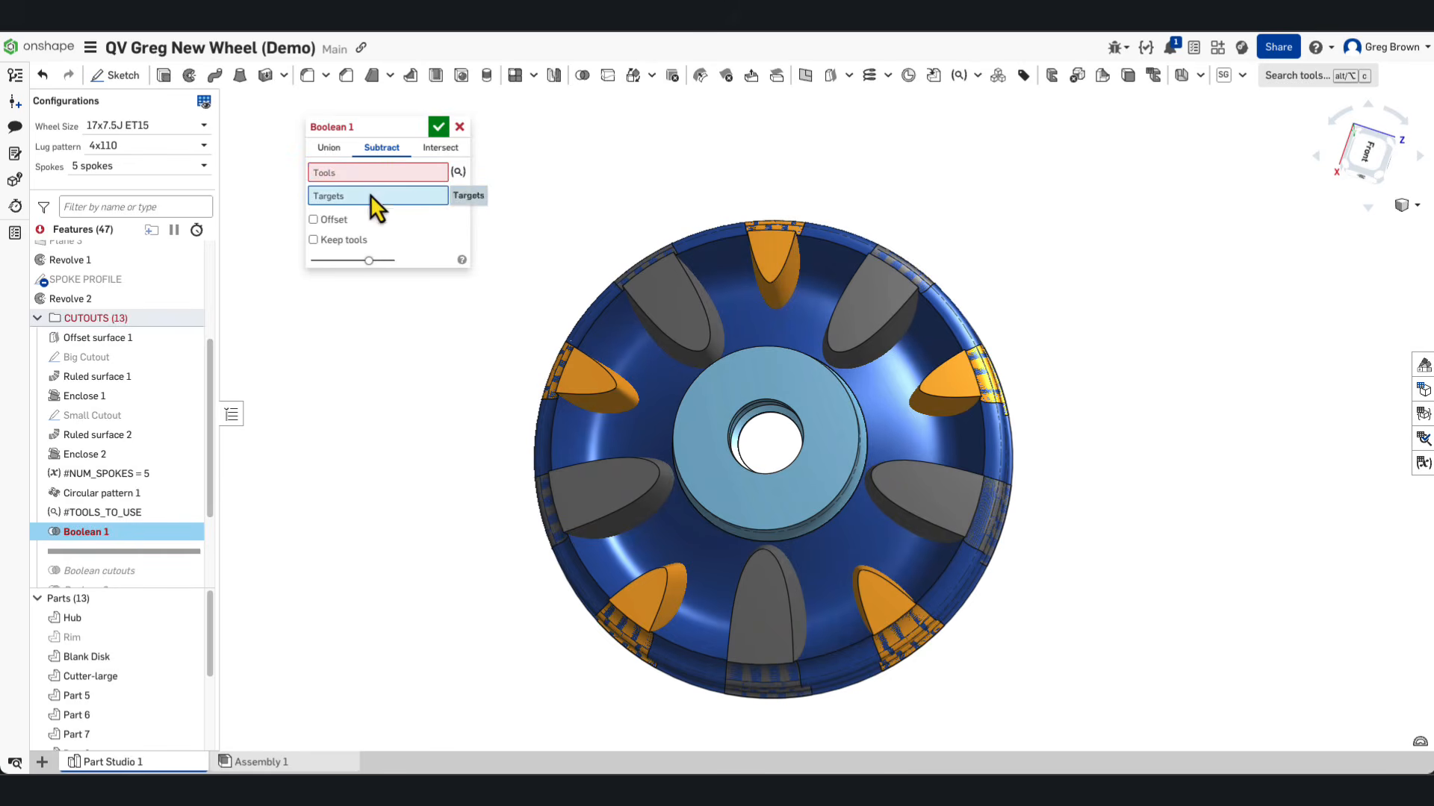
click(625, 355)
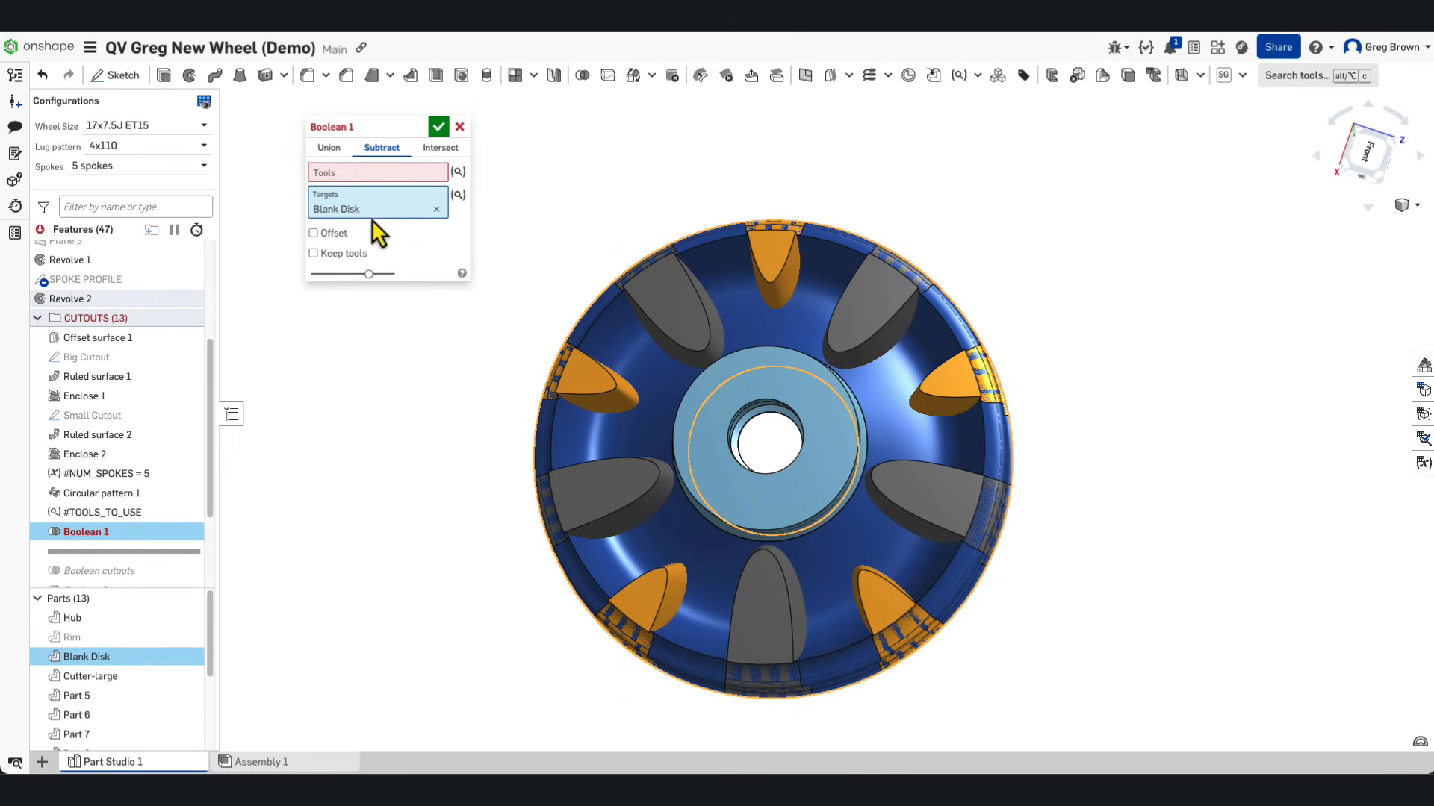
Step: Pick all ten large and small cutter bodies individually as the subtraction tools and complete the Boolean
click(369, 175)
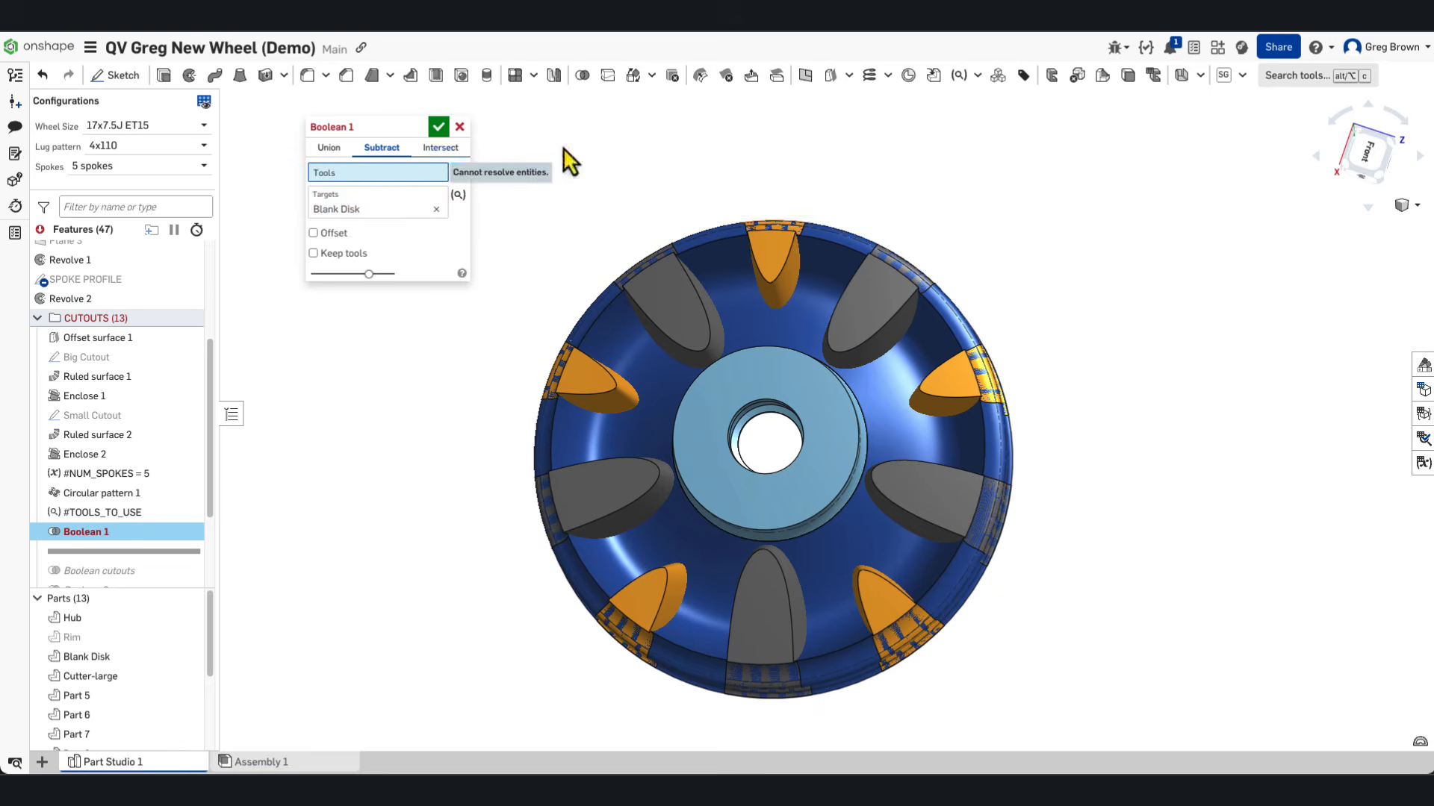
click(777, 269)
click(863, 310)
click(944, 392)
click(923, 508)
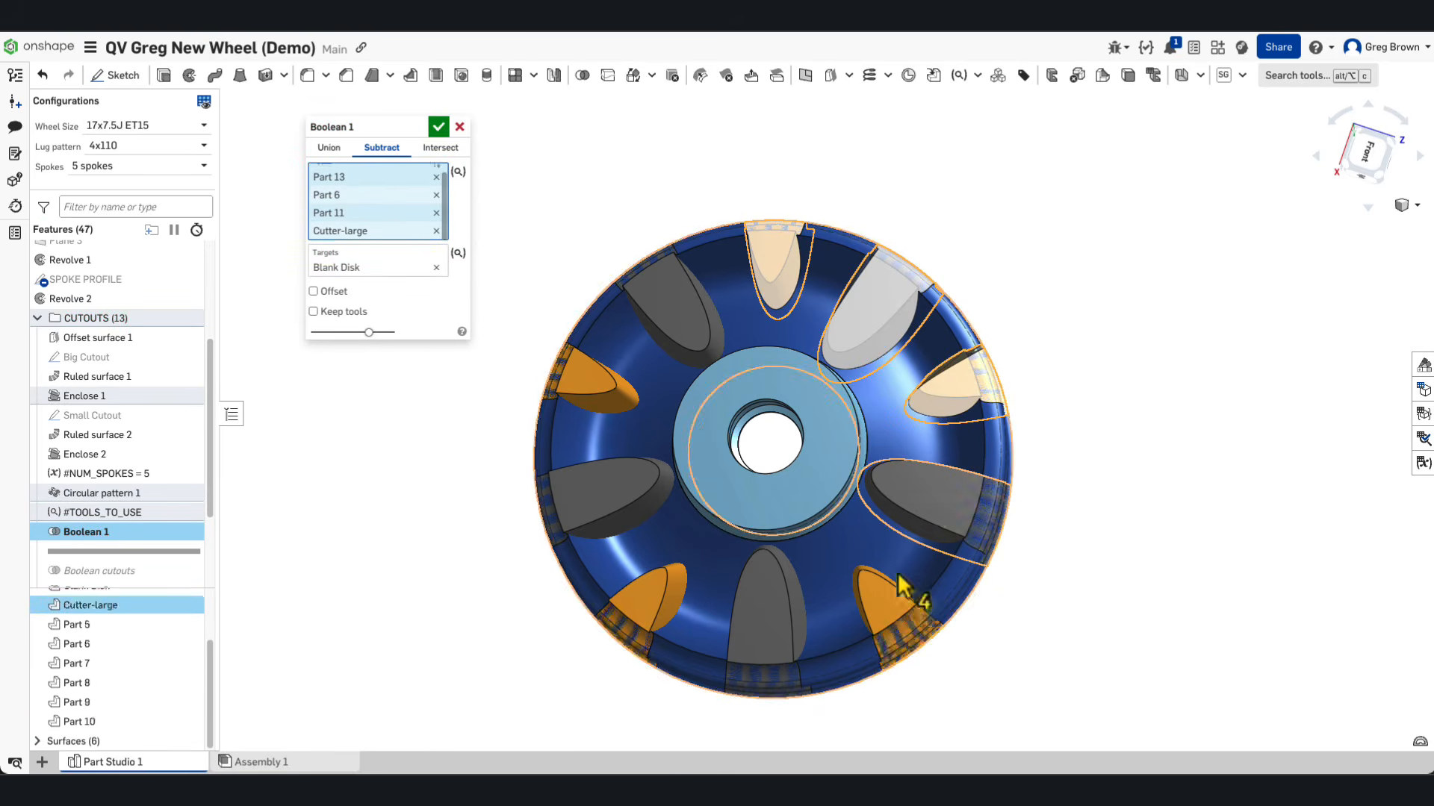
click(851, 608)
click(662, 599)
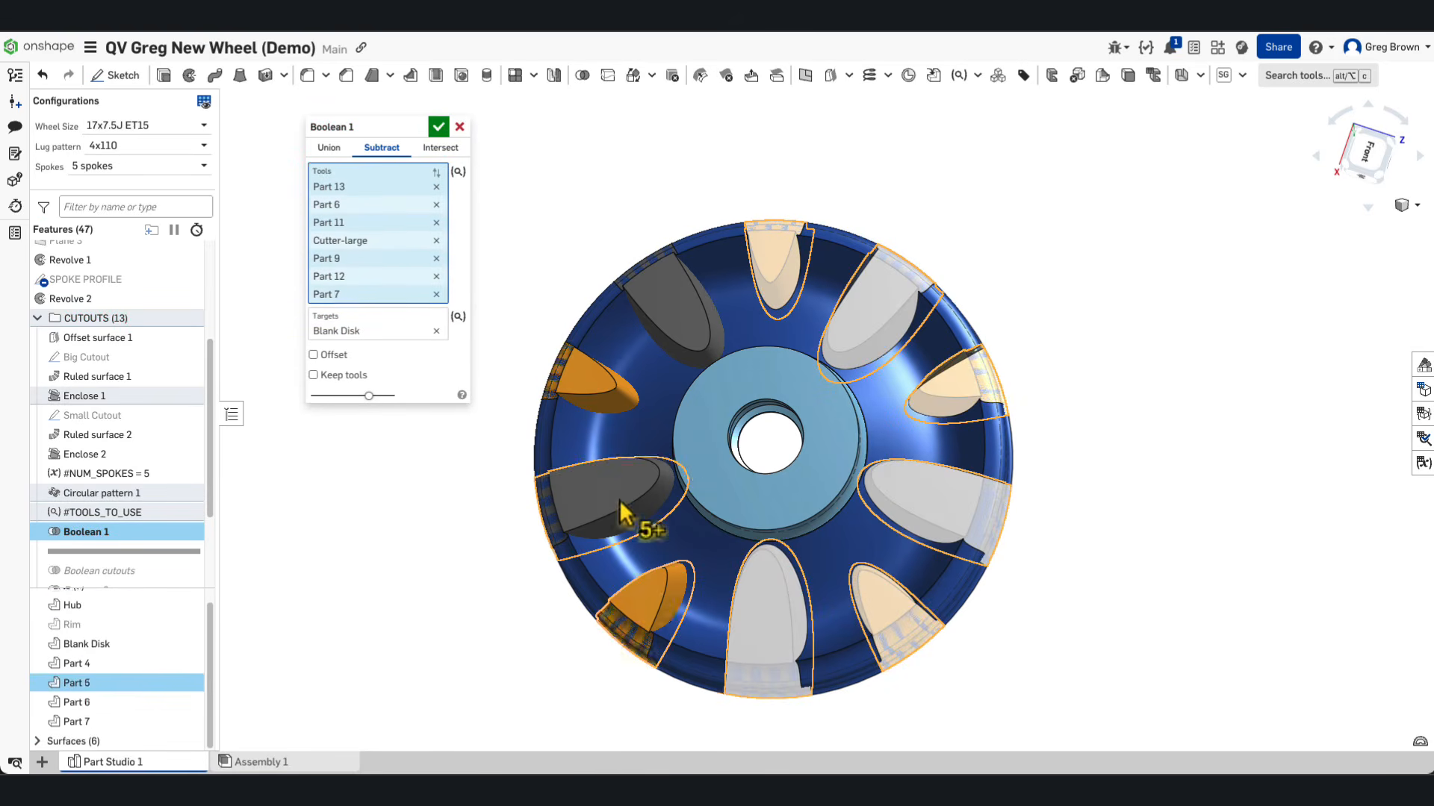
click(622, 505)
click(621, 381)
click(671, 337)
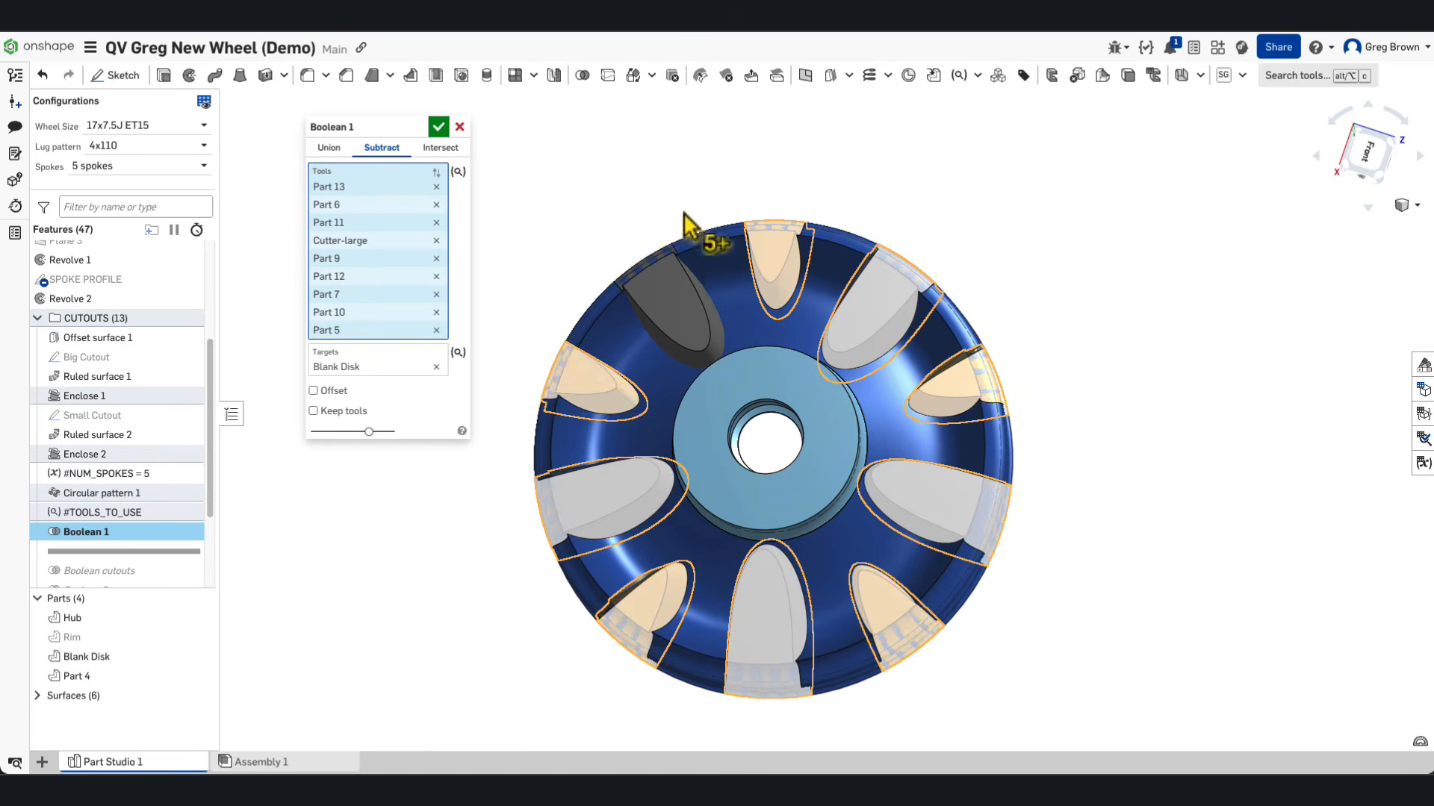
right_drag(689, 179, 427, 127)
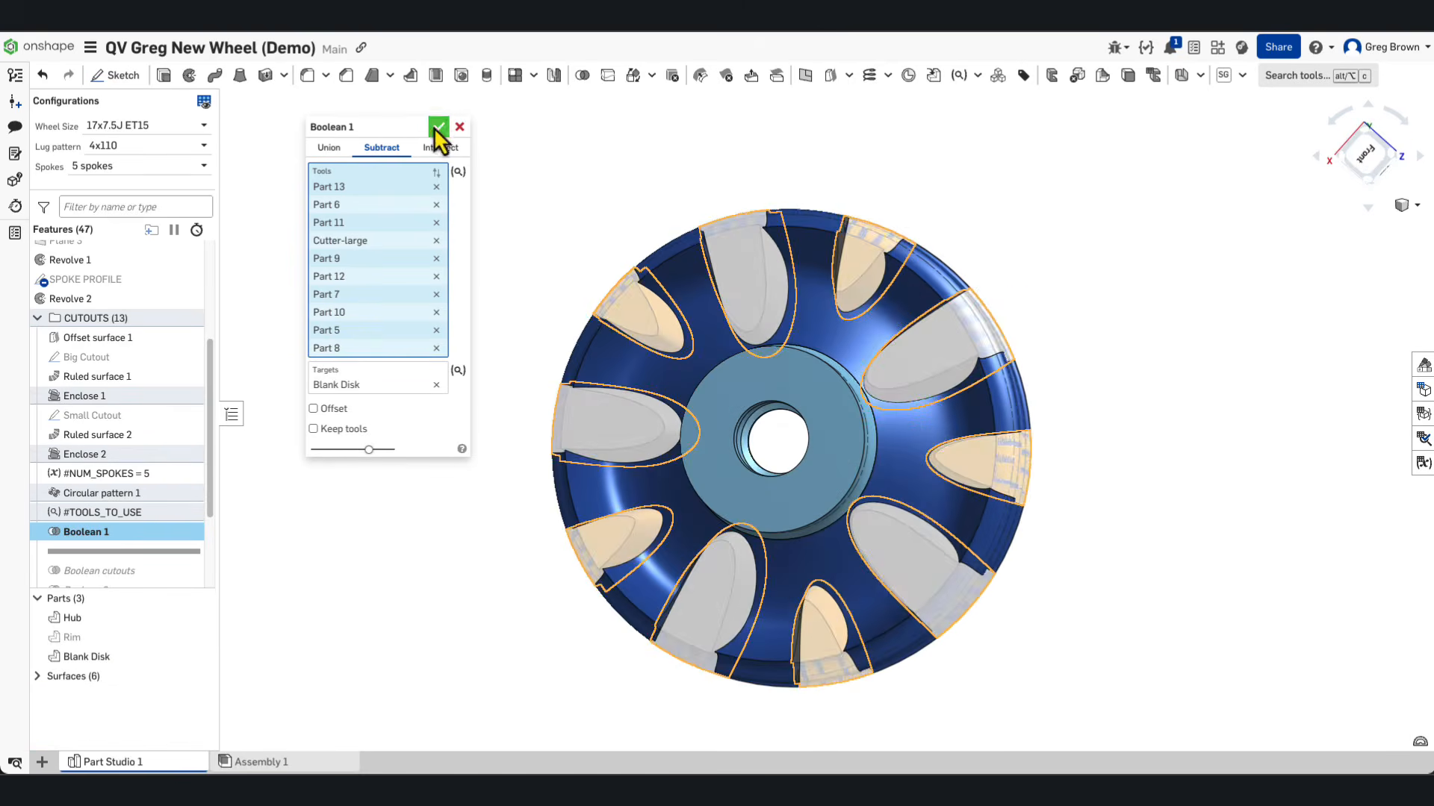
click(438, 127)
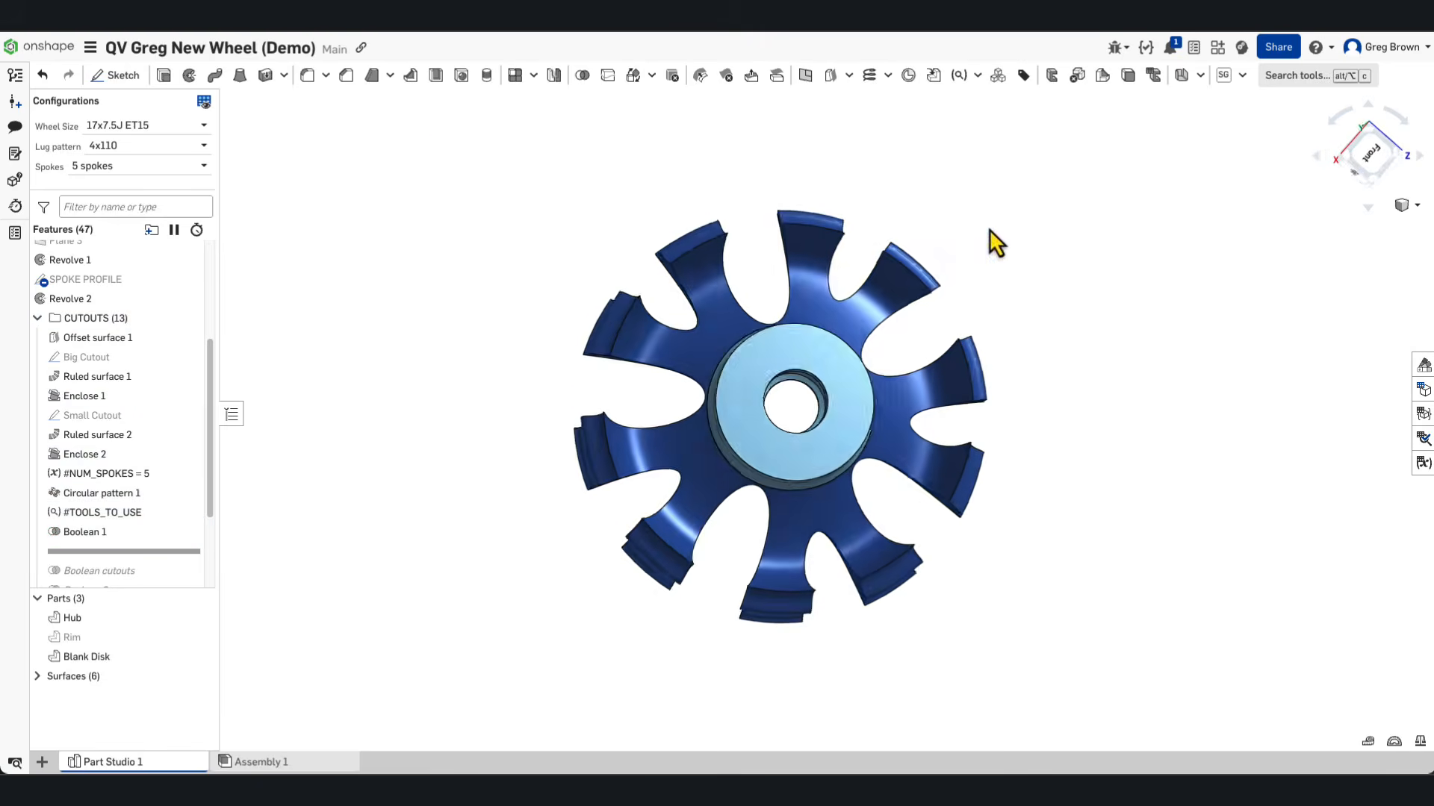
Step: Inspect the cut disk from its back side and set the Spokes configuration to 7 spokes
right_drag(989, 229, 752, 227)
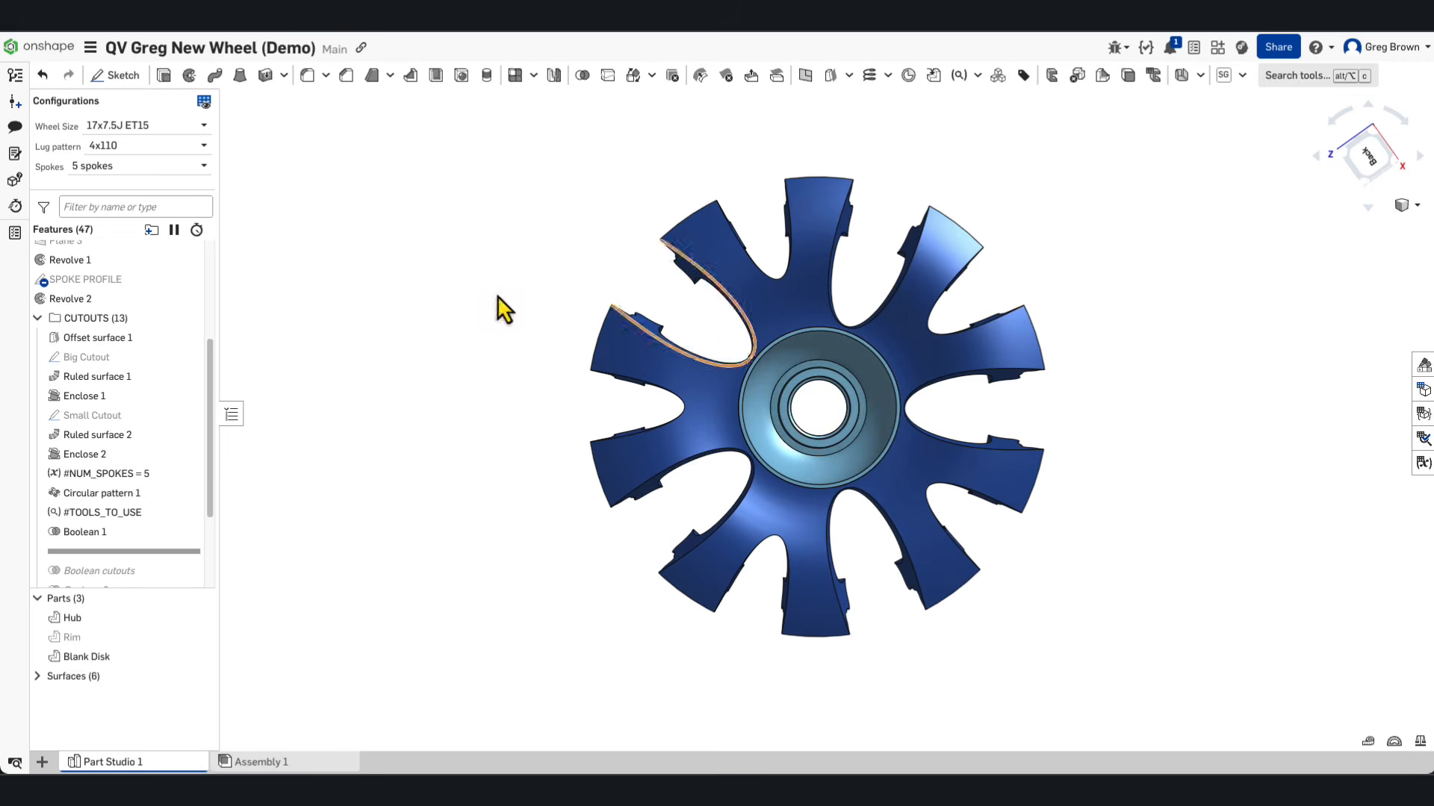
click(91, 170)
click(120, 204)
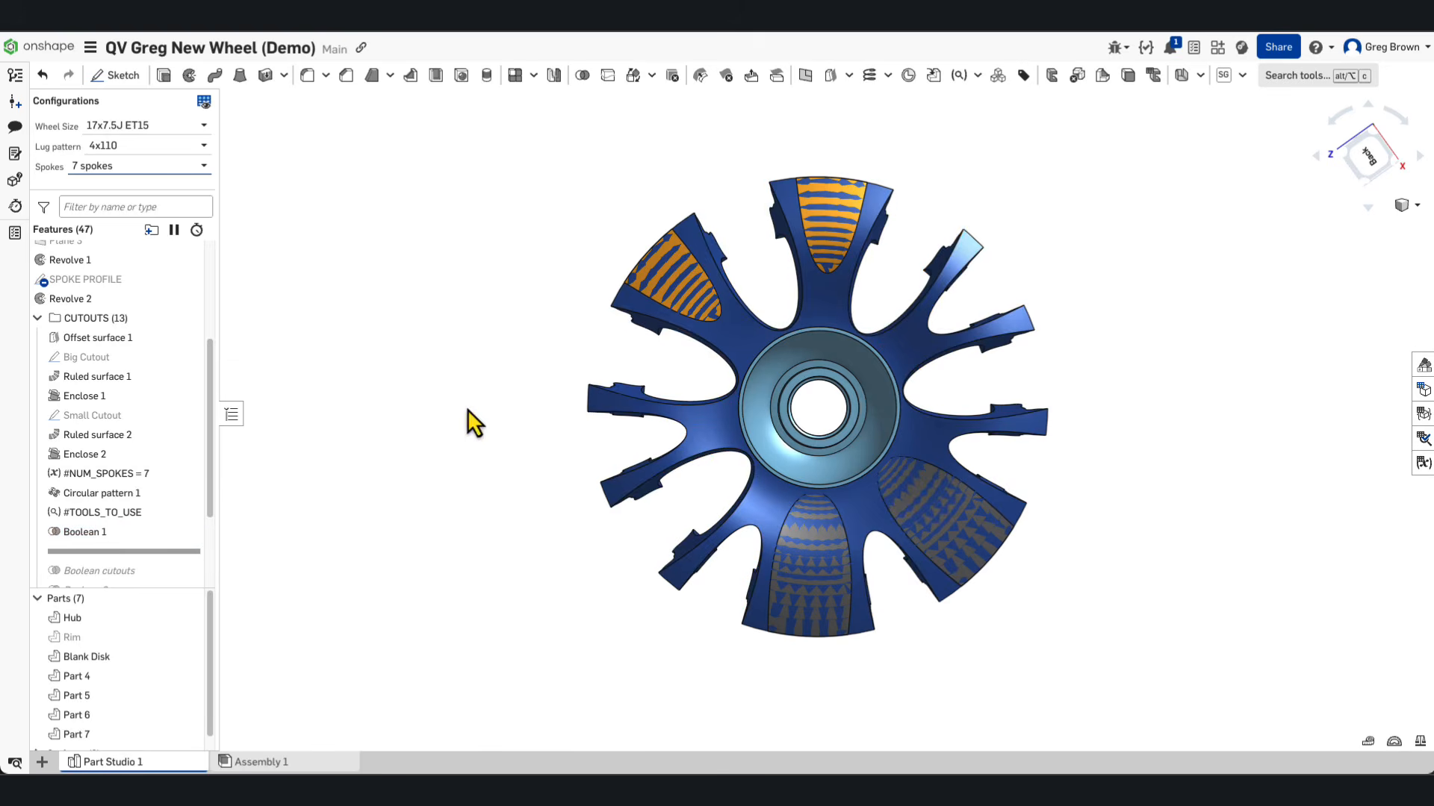
Step: Delete the Boolean 1 feature and set the Spokes configuration back to 5 spokes
click(131, 538)
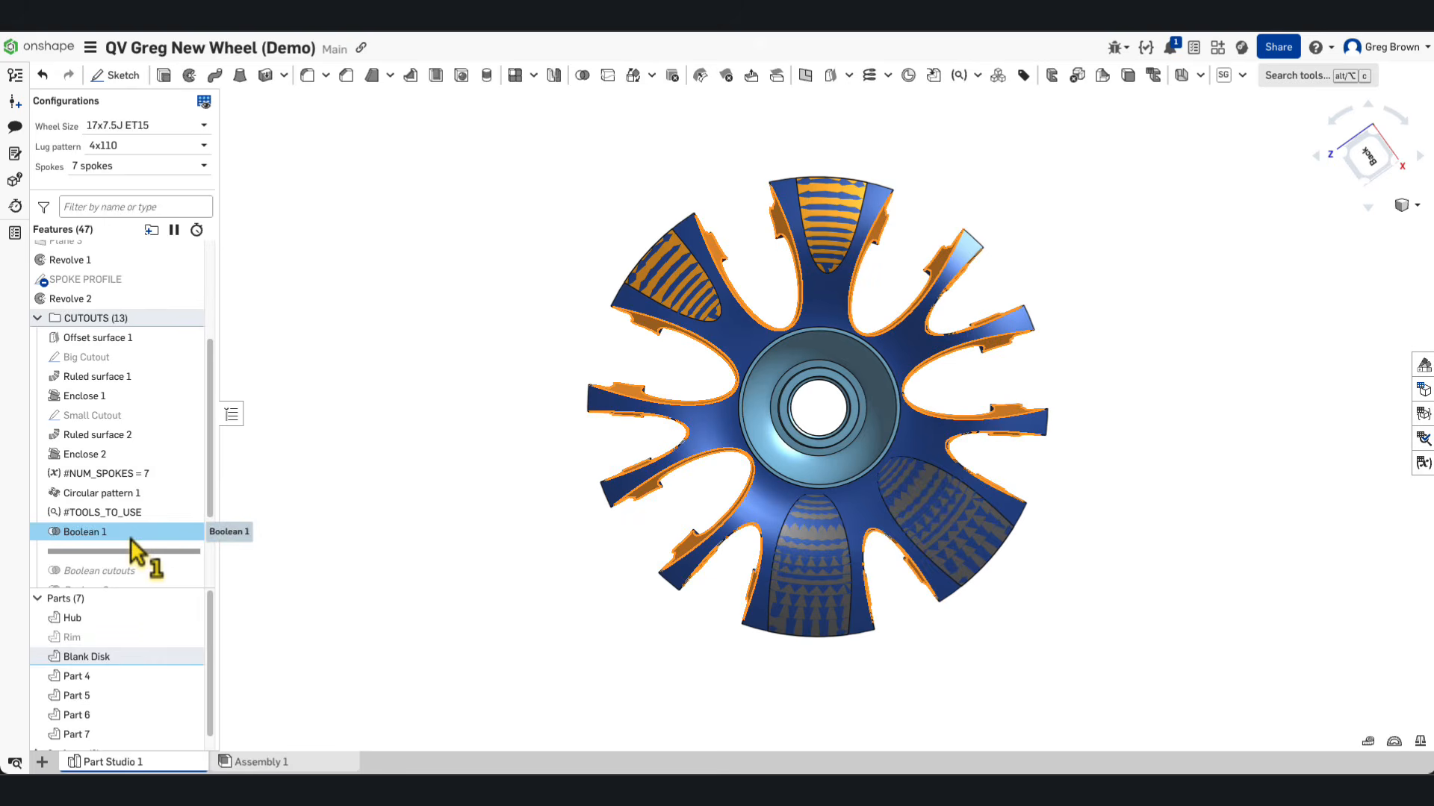
key(Delete)
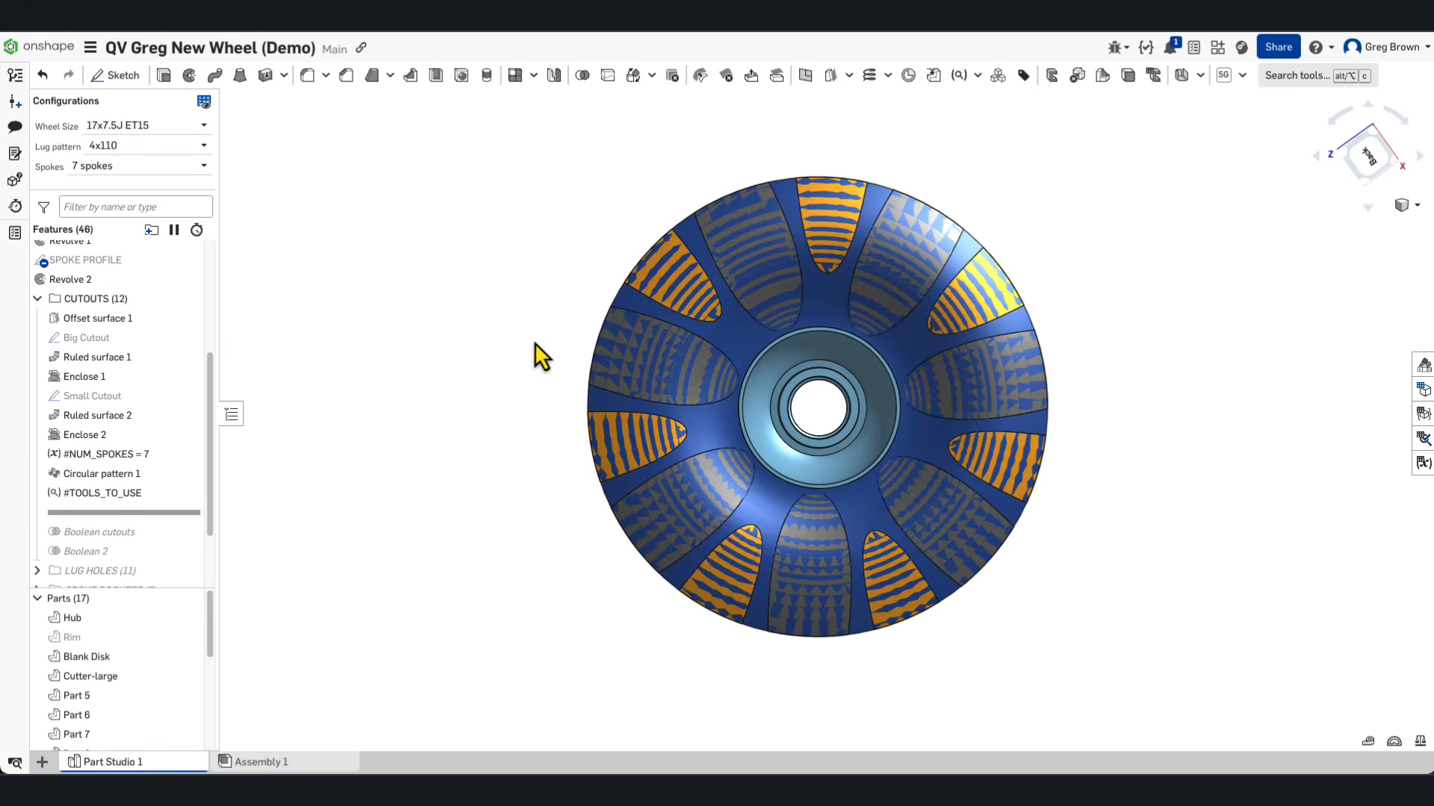
right_drag(538, 355, 863, 239)
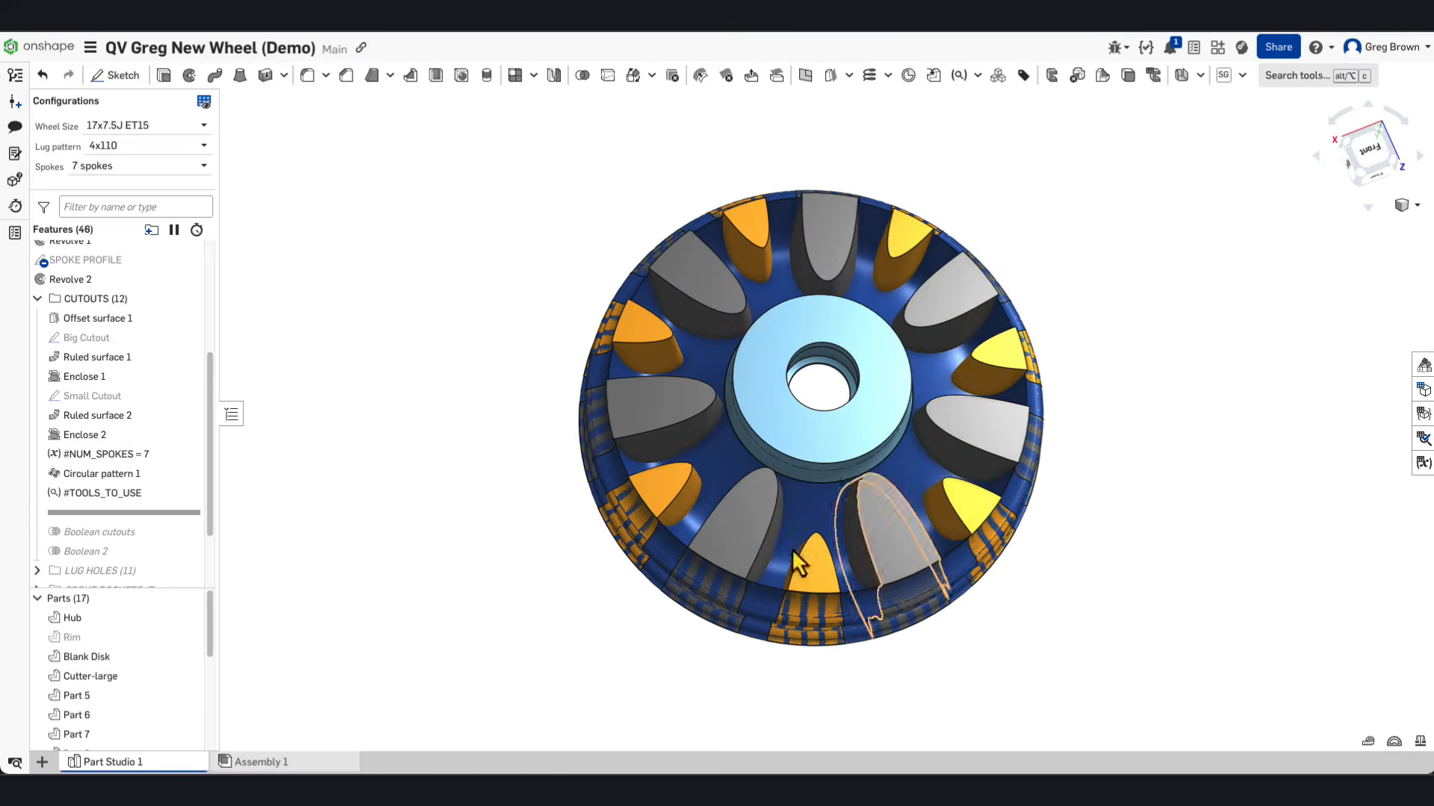
right_drag(587, 255, 557, 260)
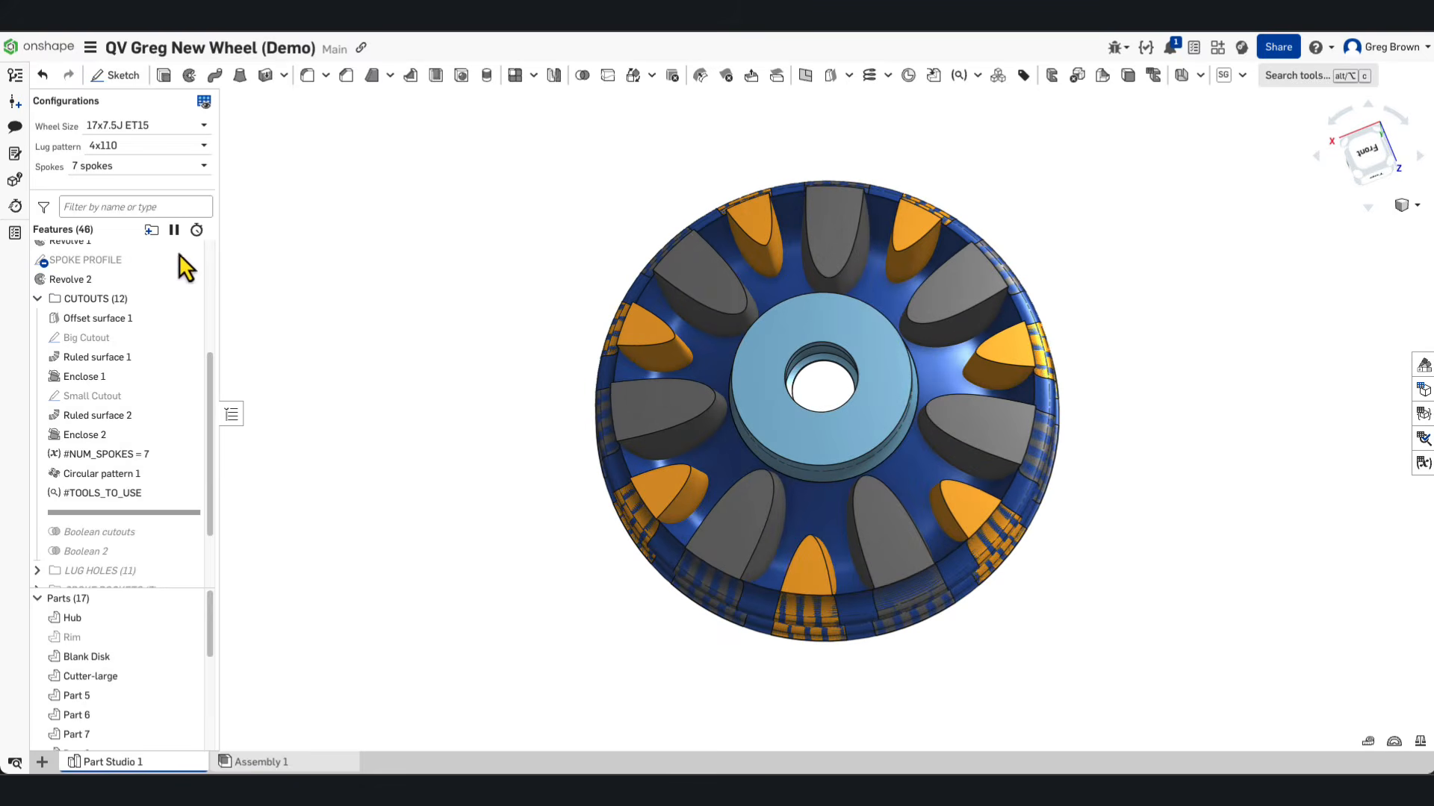
click(119, 169)
click(118, 202)
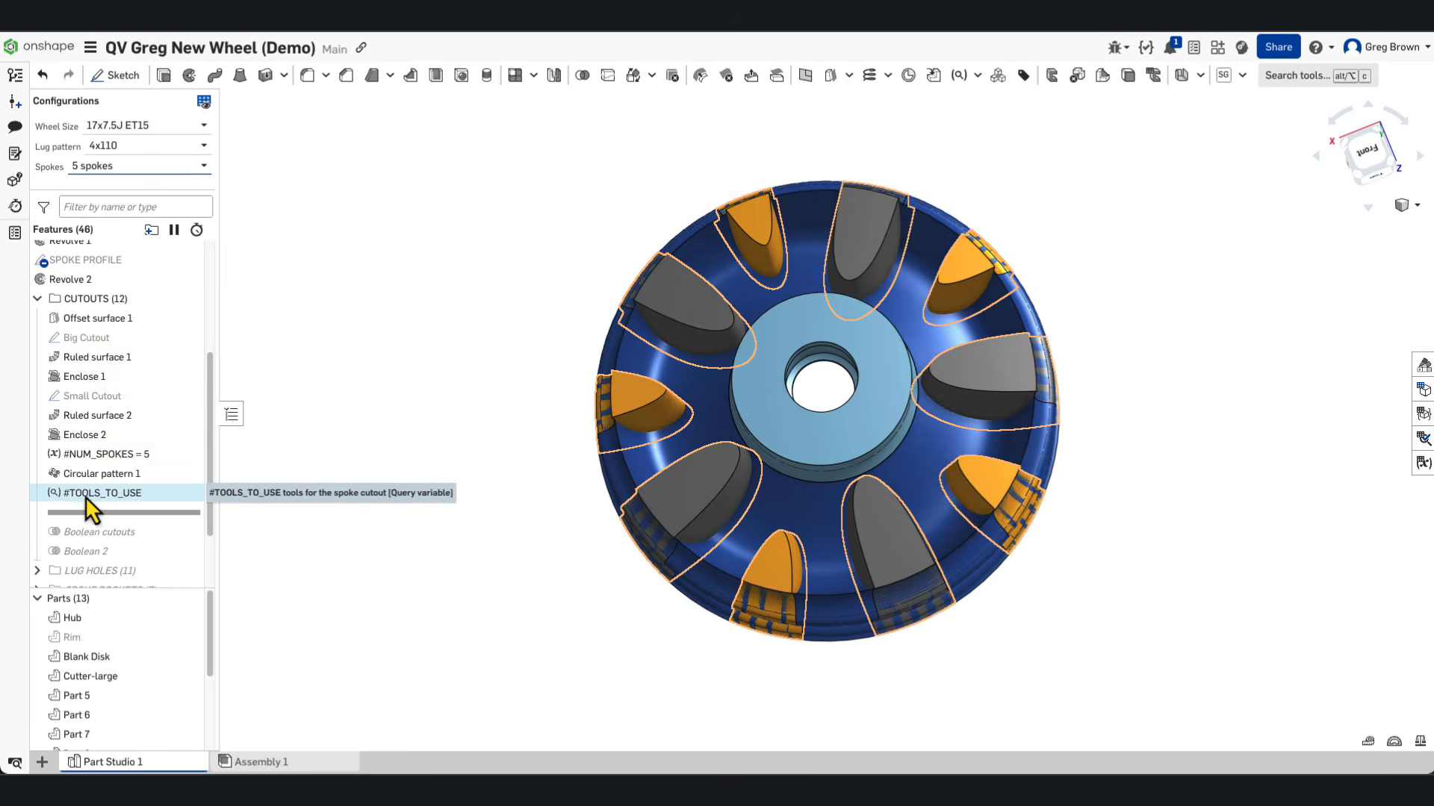
Step: Examine the #TOOLS_TO_USE query variable's Created by selection type, source features and Body entity type, keeping its definition
right_click(119, 501)
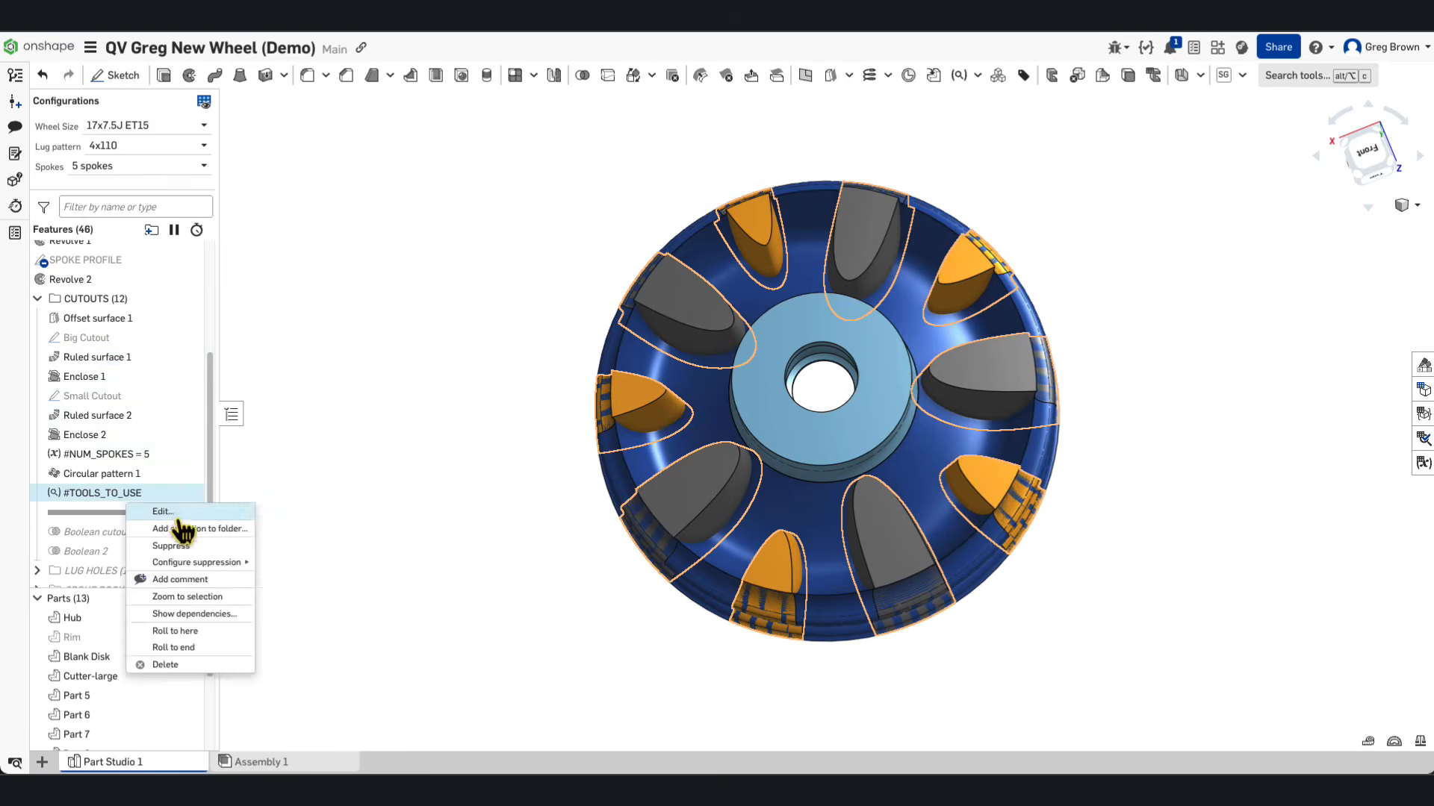
click(171, 510)
drag(414, 142, 492, 178)
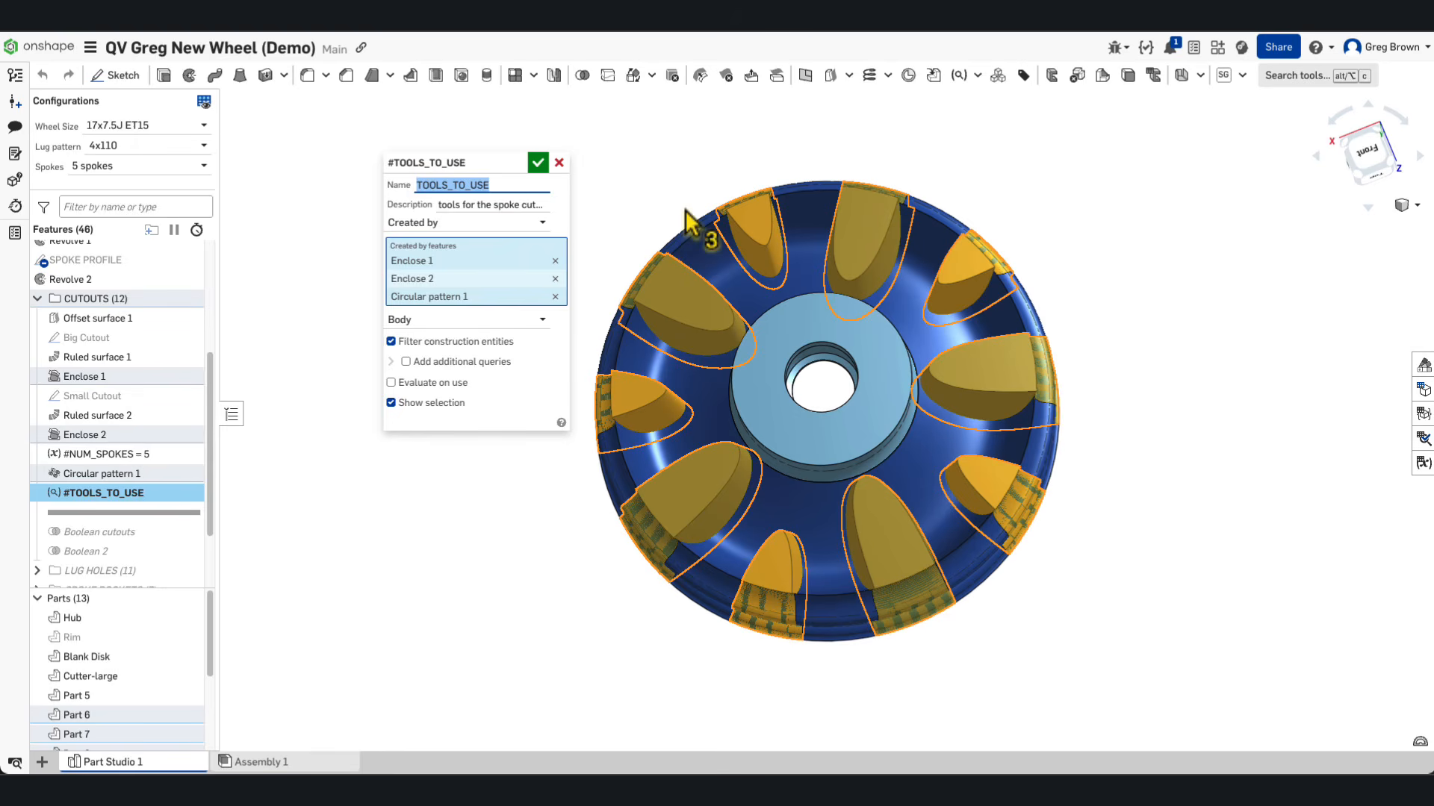
drag(450, 175, 452, 162)
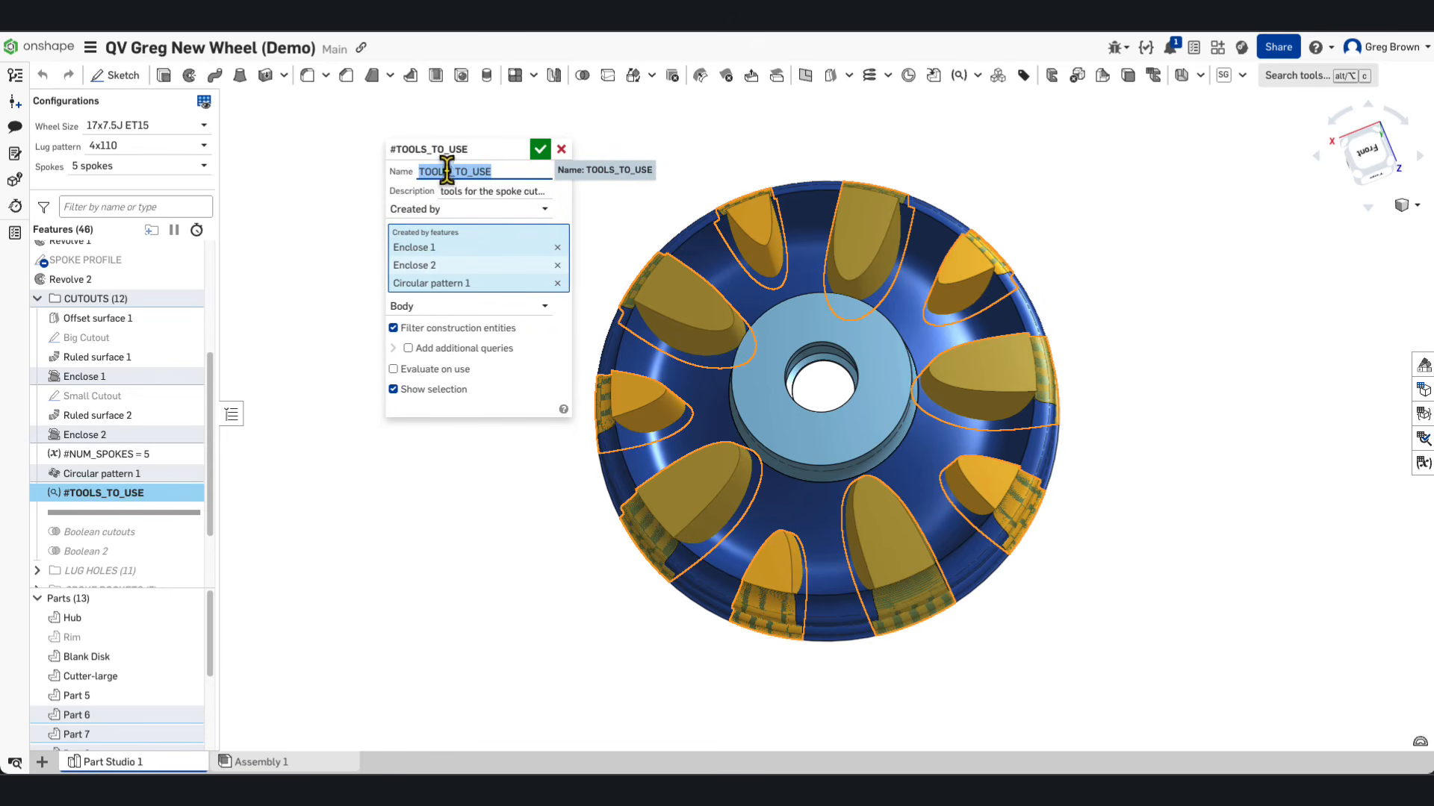
click(547, 210)
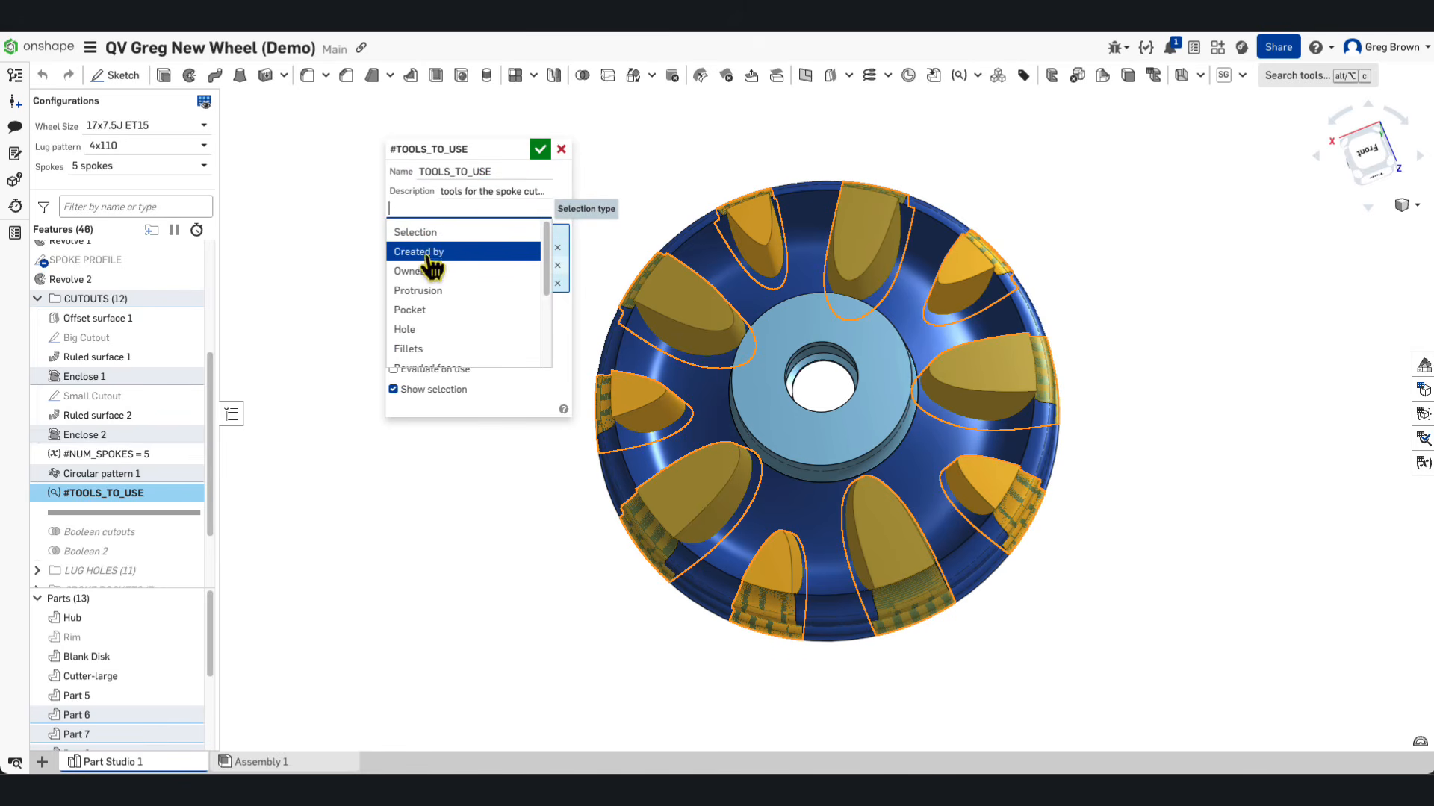
click(565, 191)
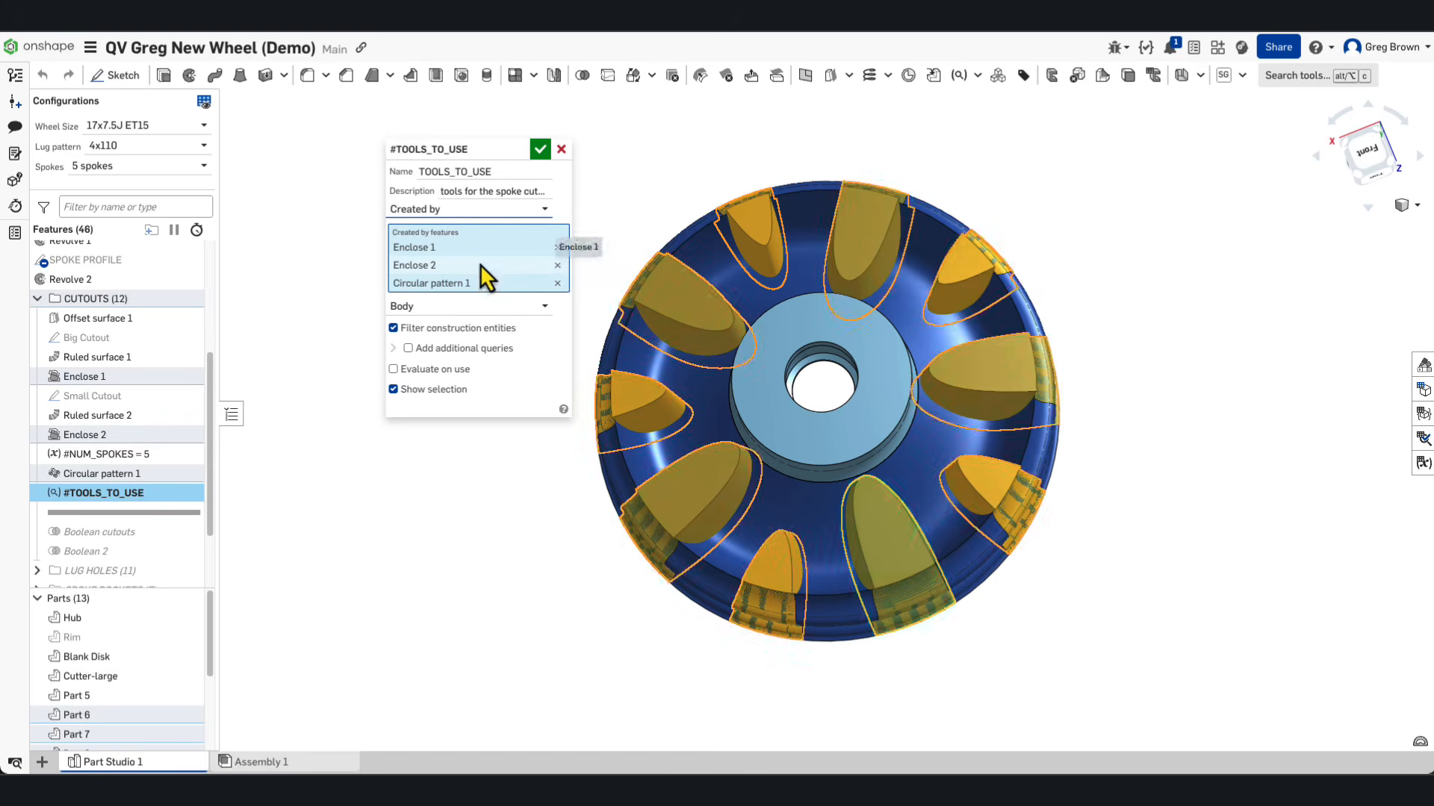
click(543, 308)
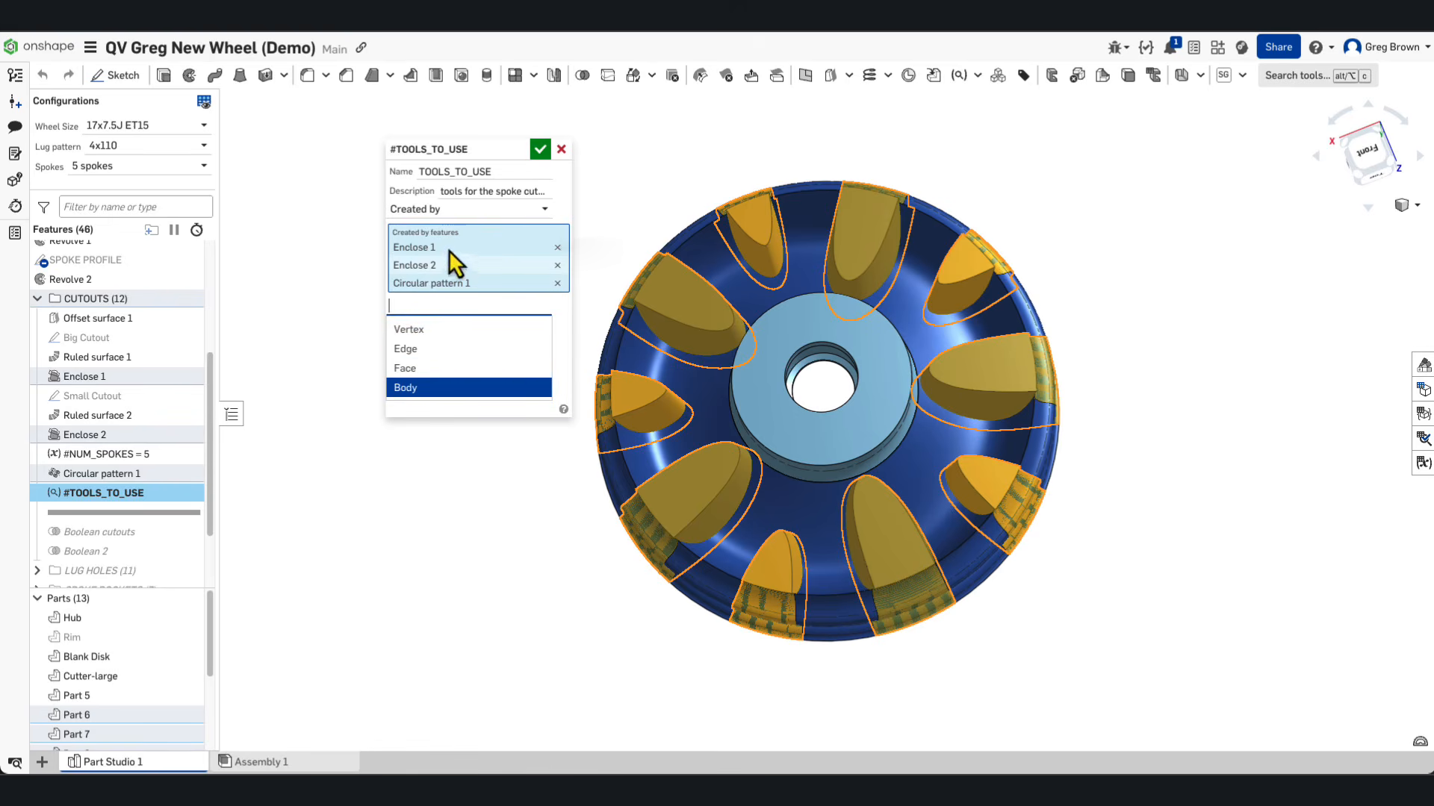
click(562, 351)
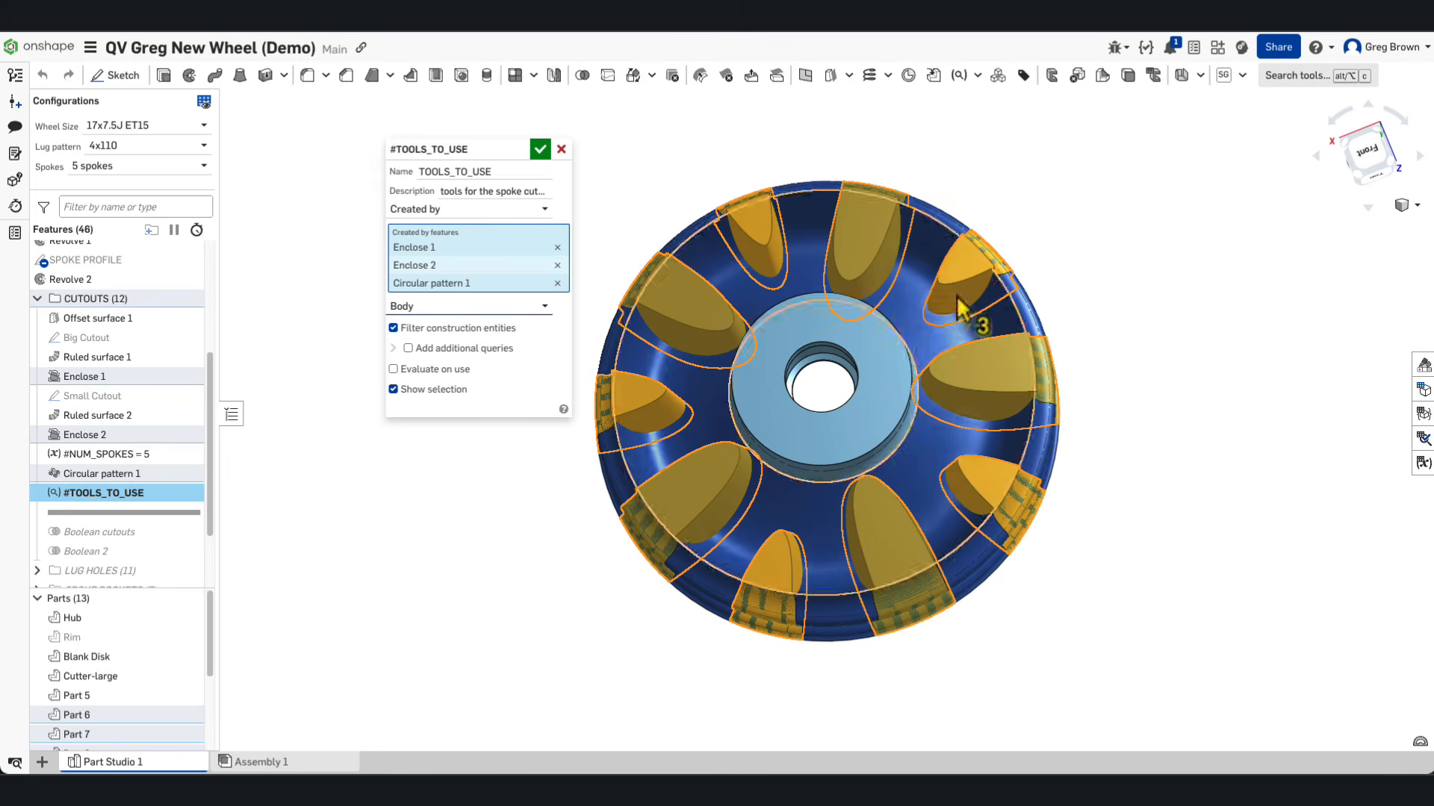
click(540, 150)
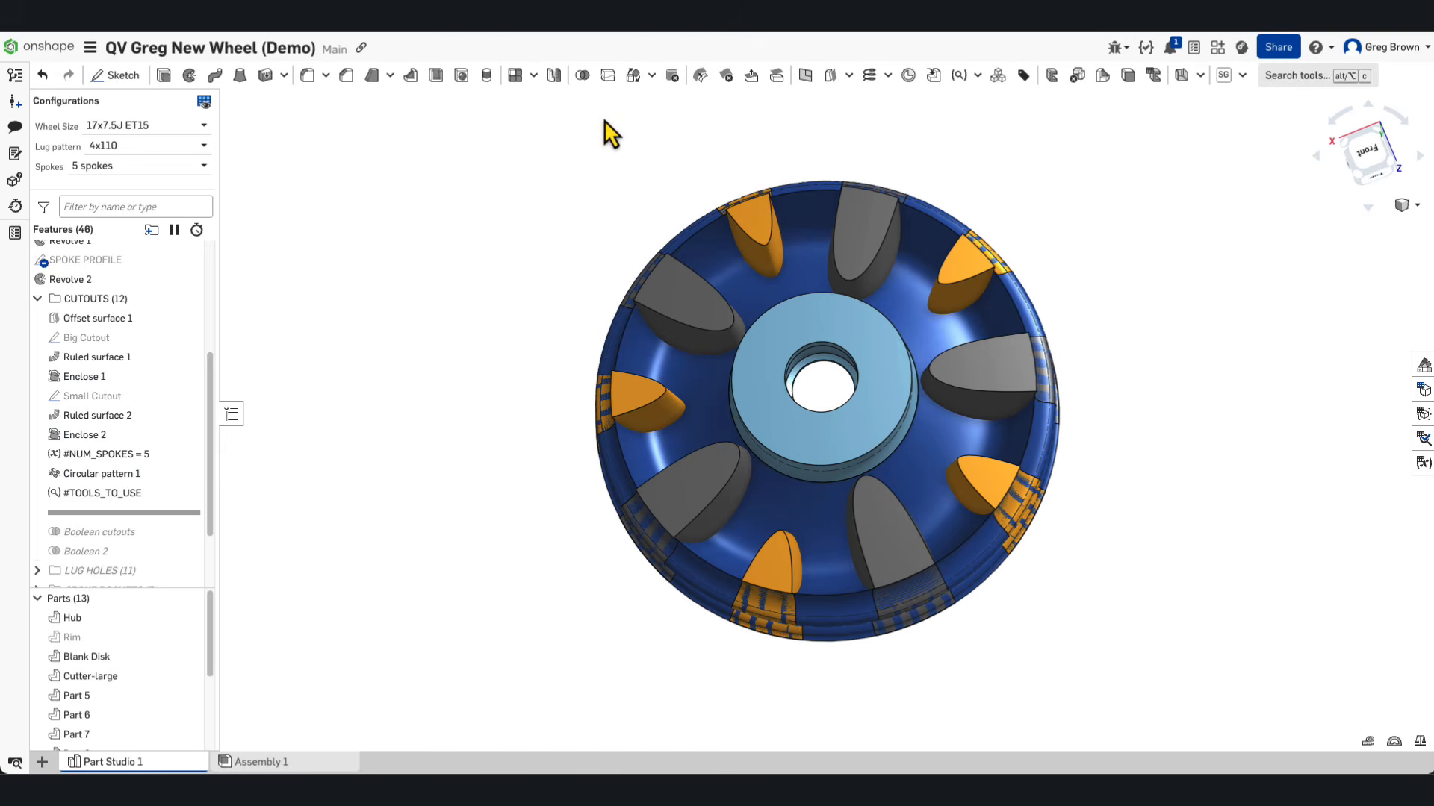
Step: Preview a Boolean subtracting the #TOOLS_TO_USE query variable from the Blank Disk and discard the new feature
click(583, 76)
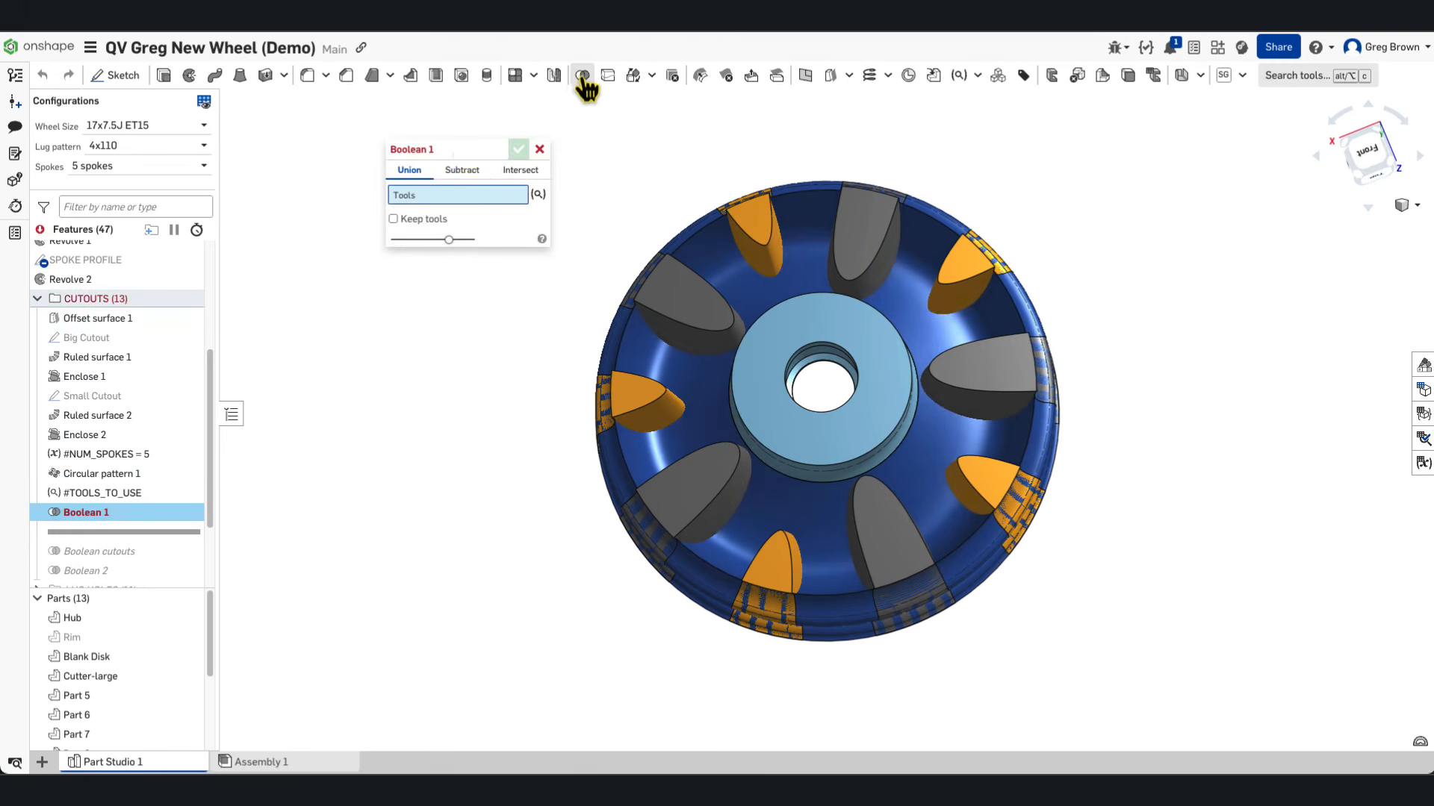
click(462, 170)
click(423, 221)
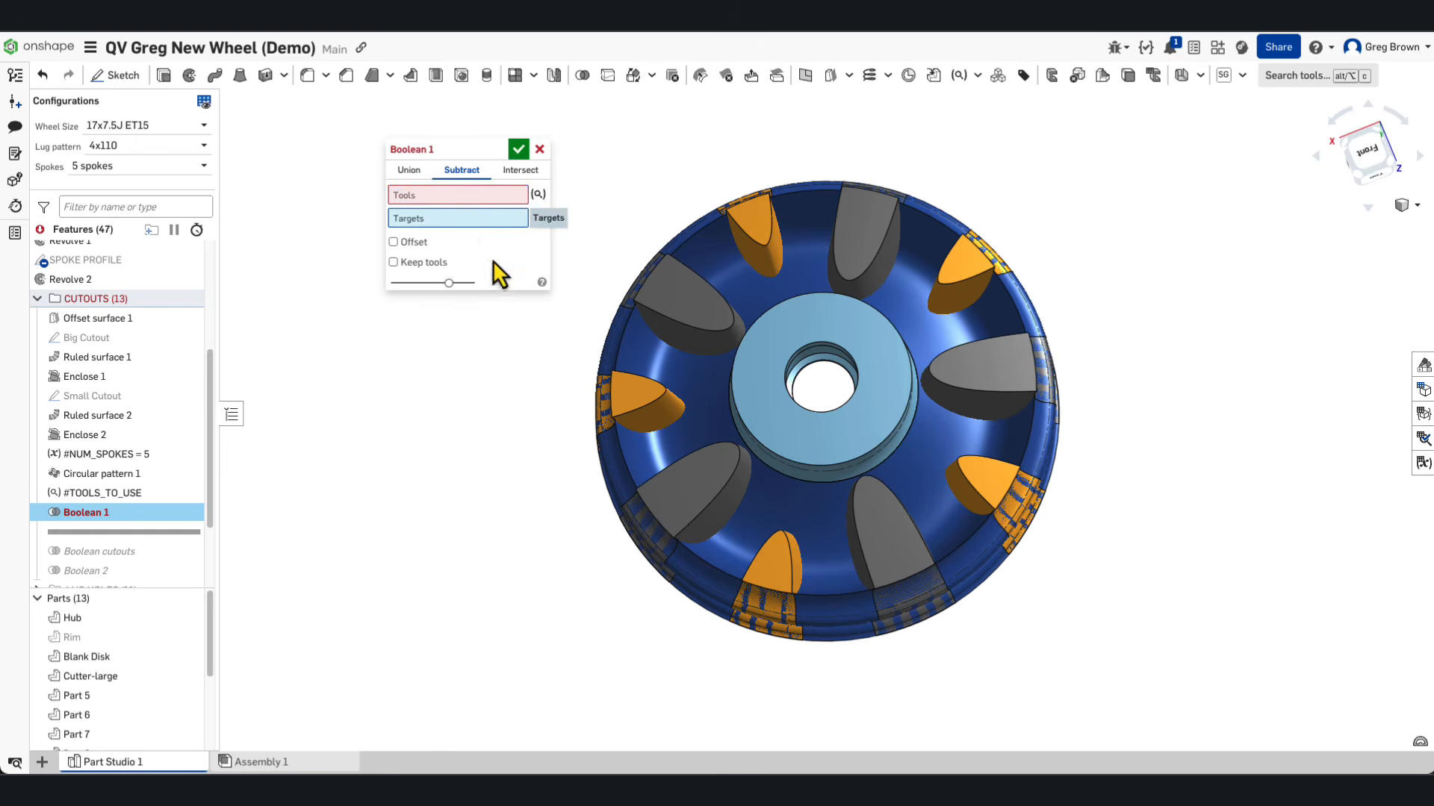
click(631, 362)
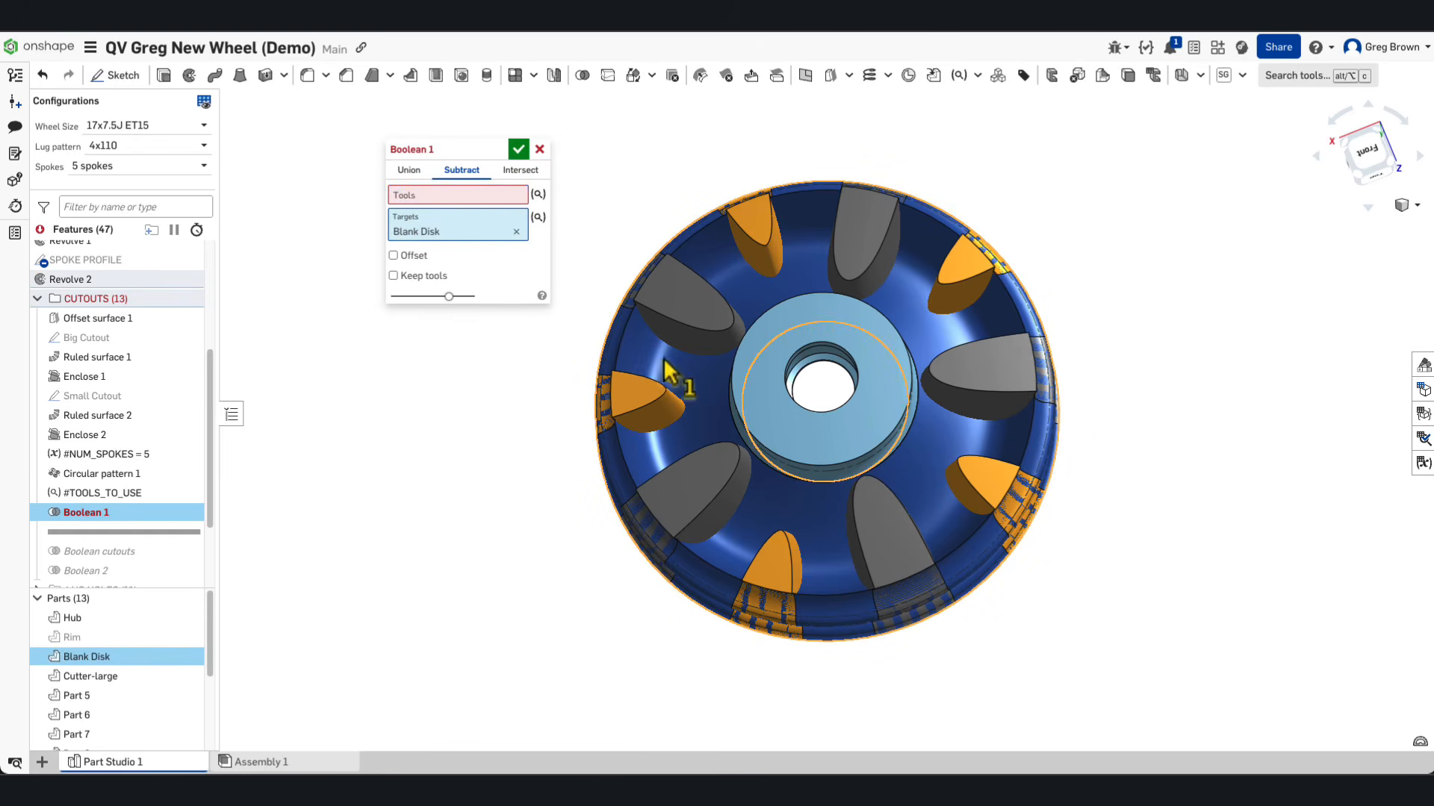
click(478, 195)
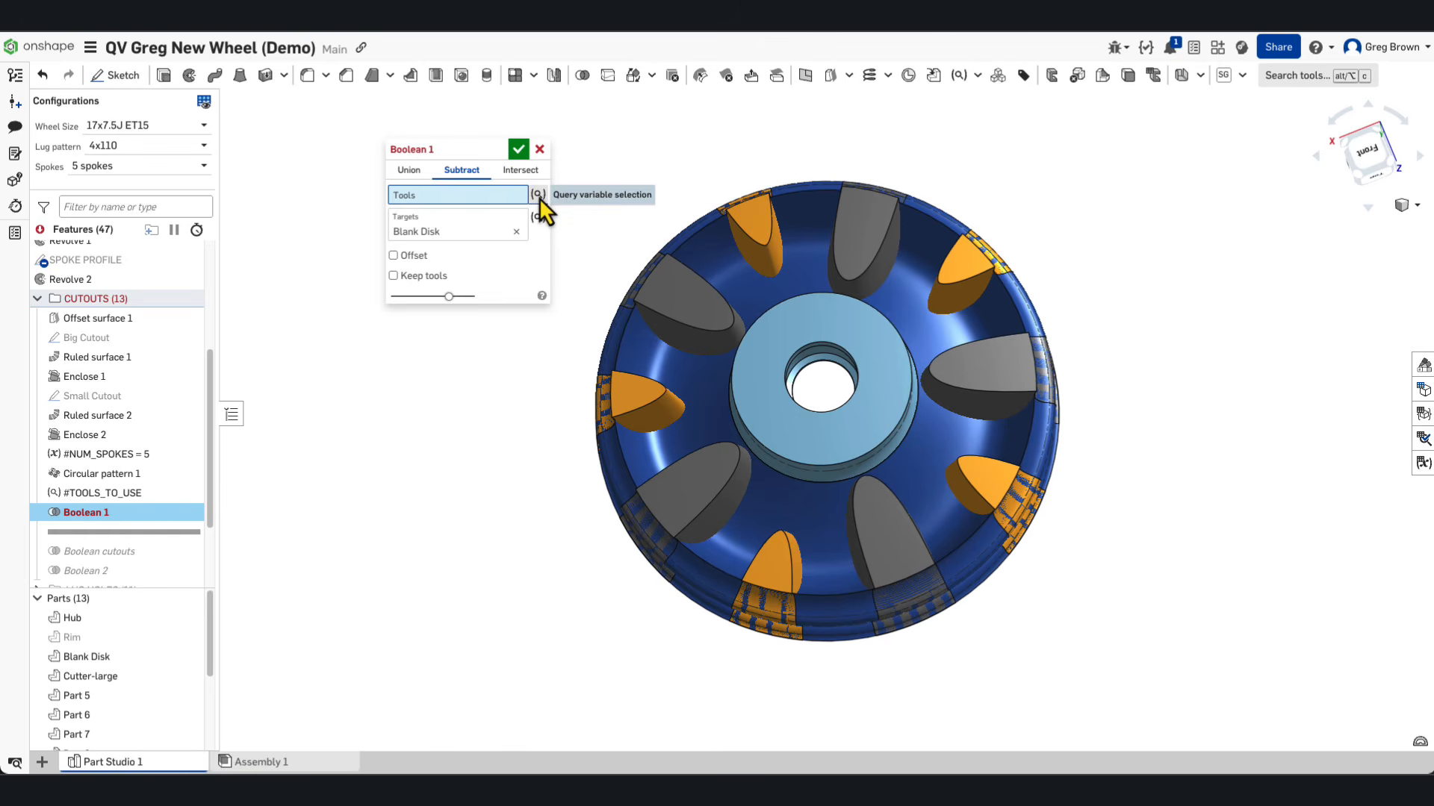
click(538, 194)
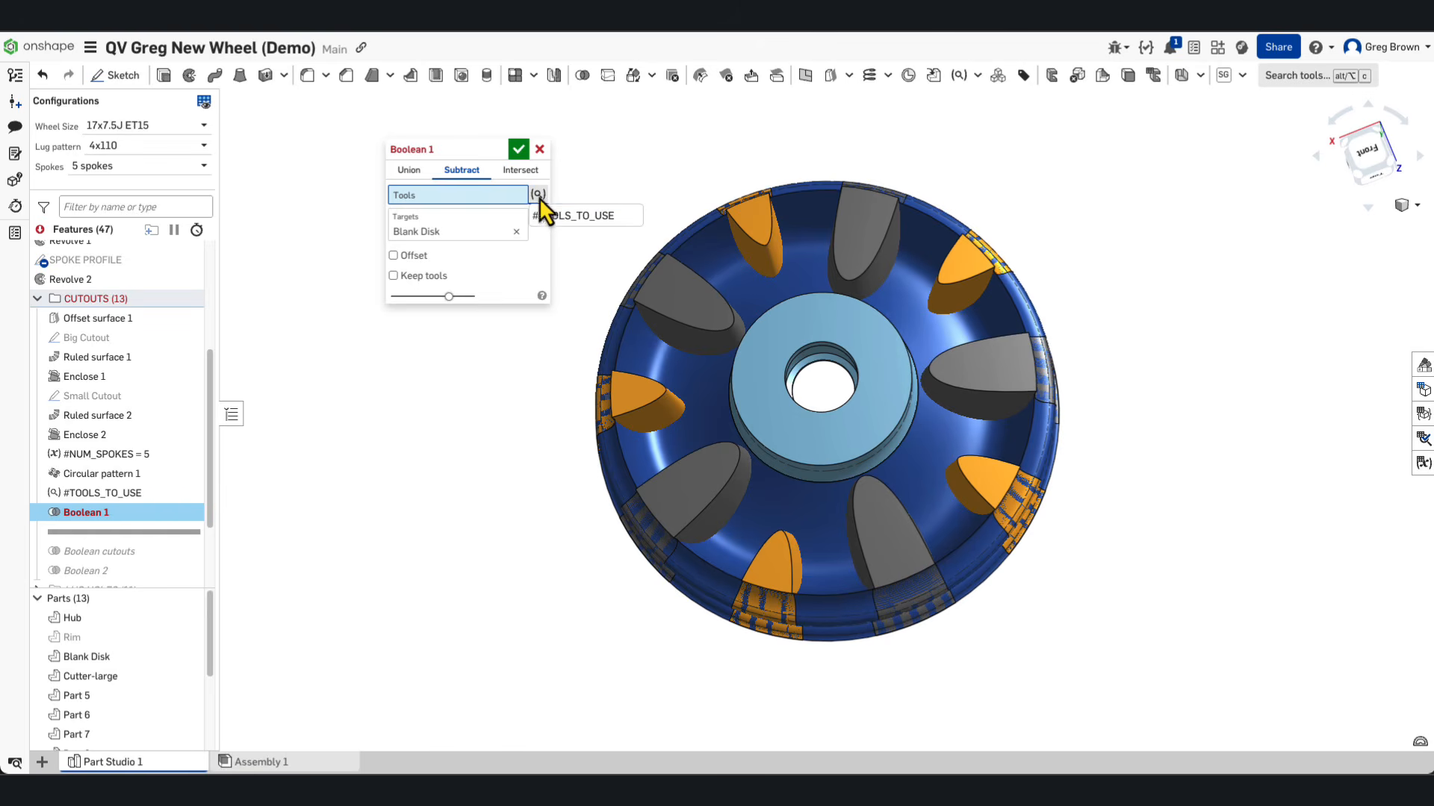
click(580, 217)
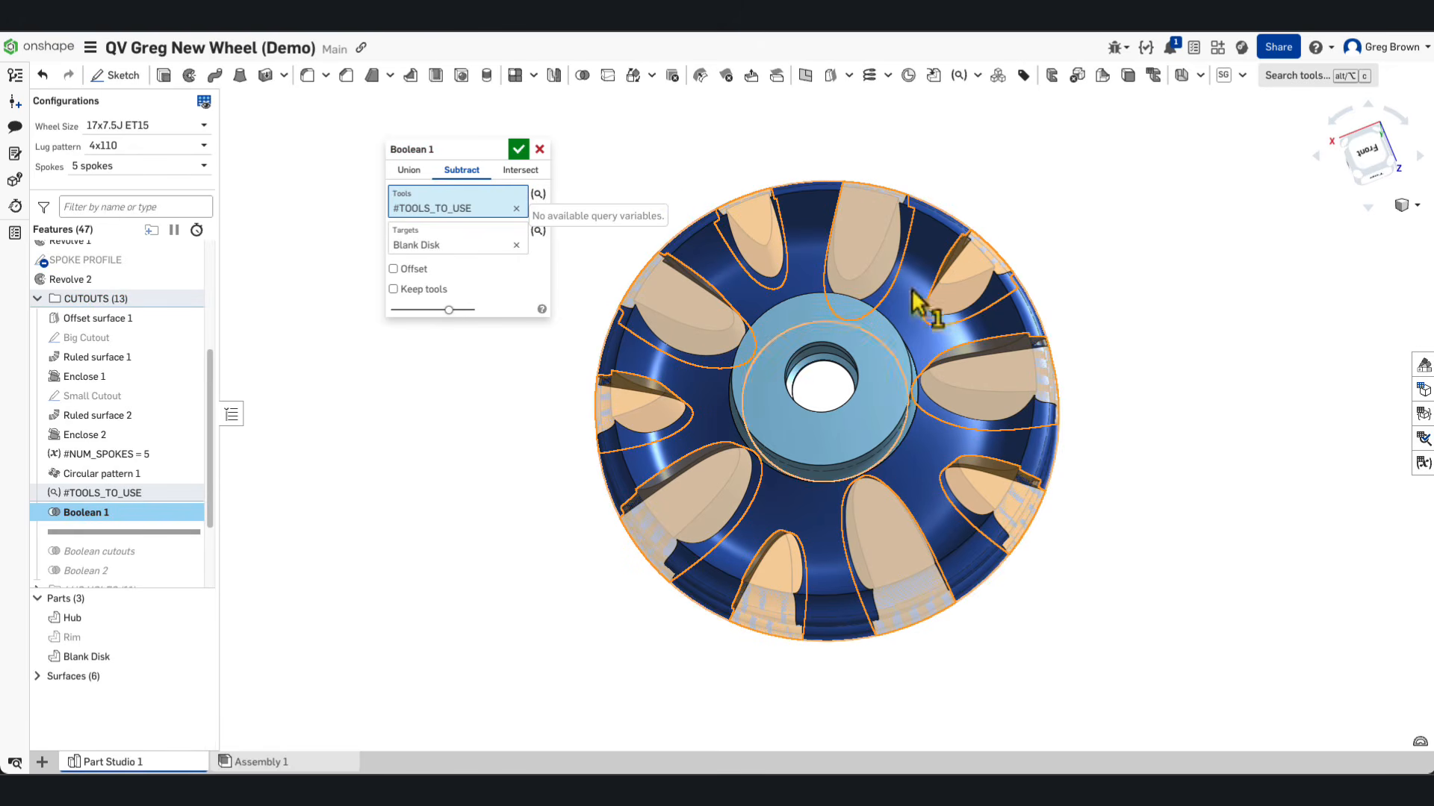
right_drag(920, 299, 909, 261)
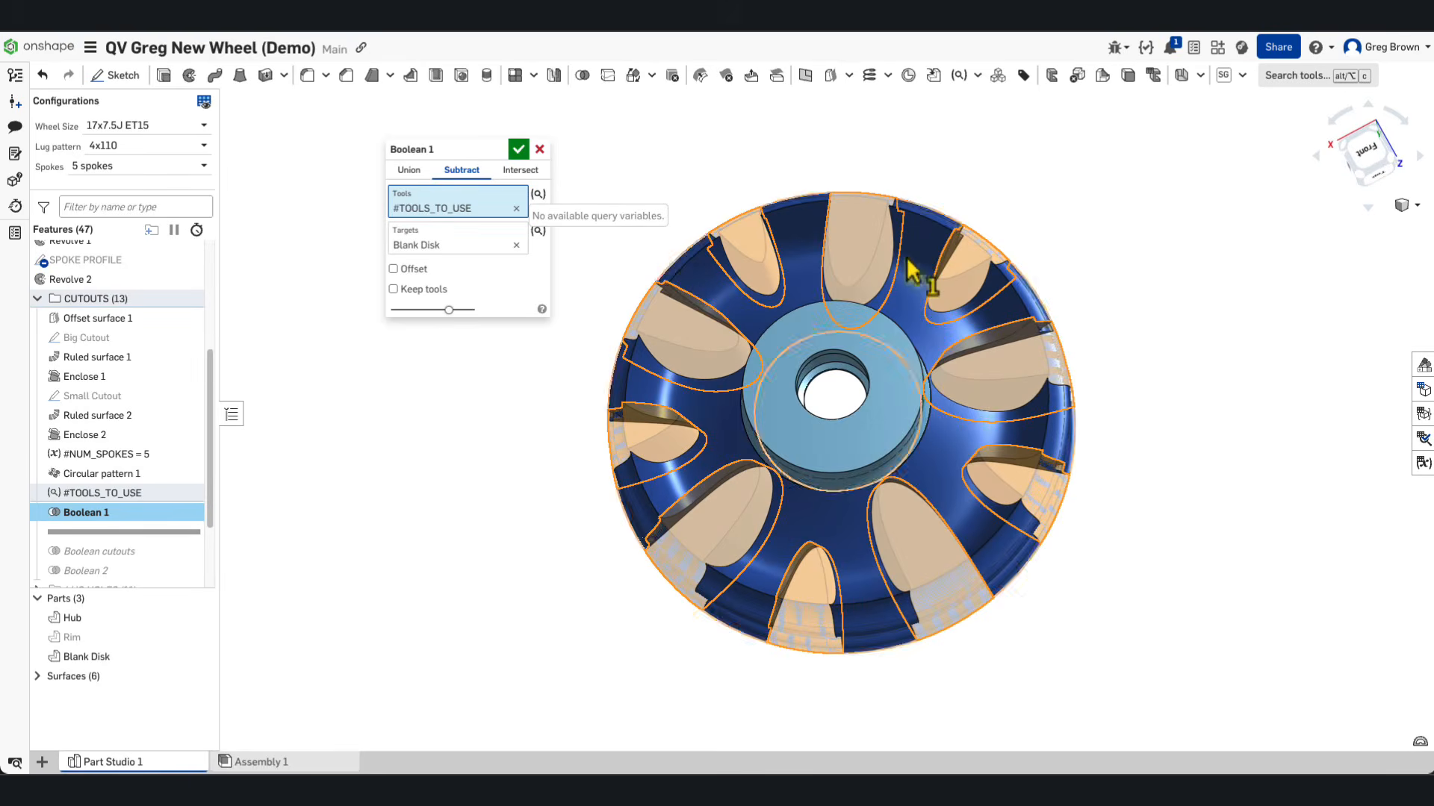
click(539, 150)
Step: Roll the history forward past the Boolean cutouts feature and set the Spokes configuration to 7 spokes
drag(123, 493, 154, 528)
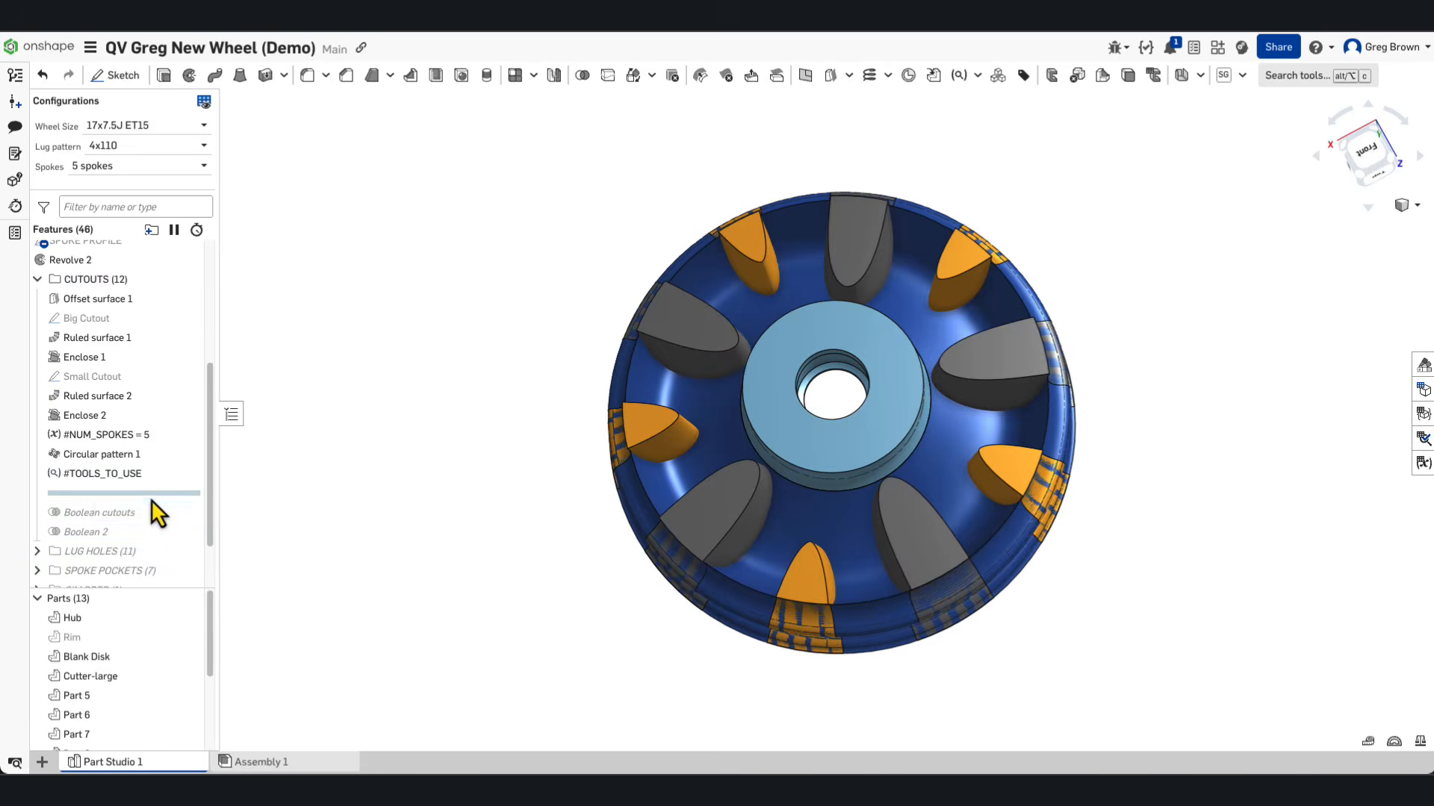
right_drag(660, 388, 432, 359)
click(181, 166)
click(97, 204)
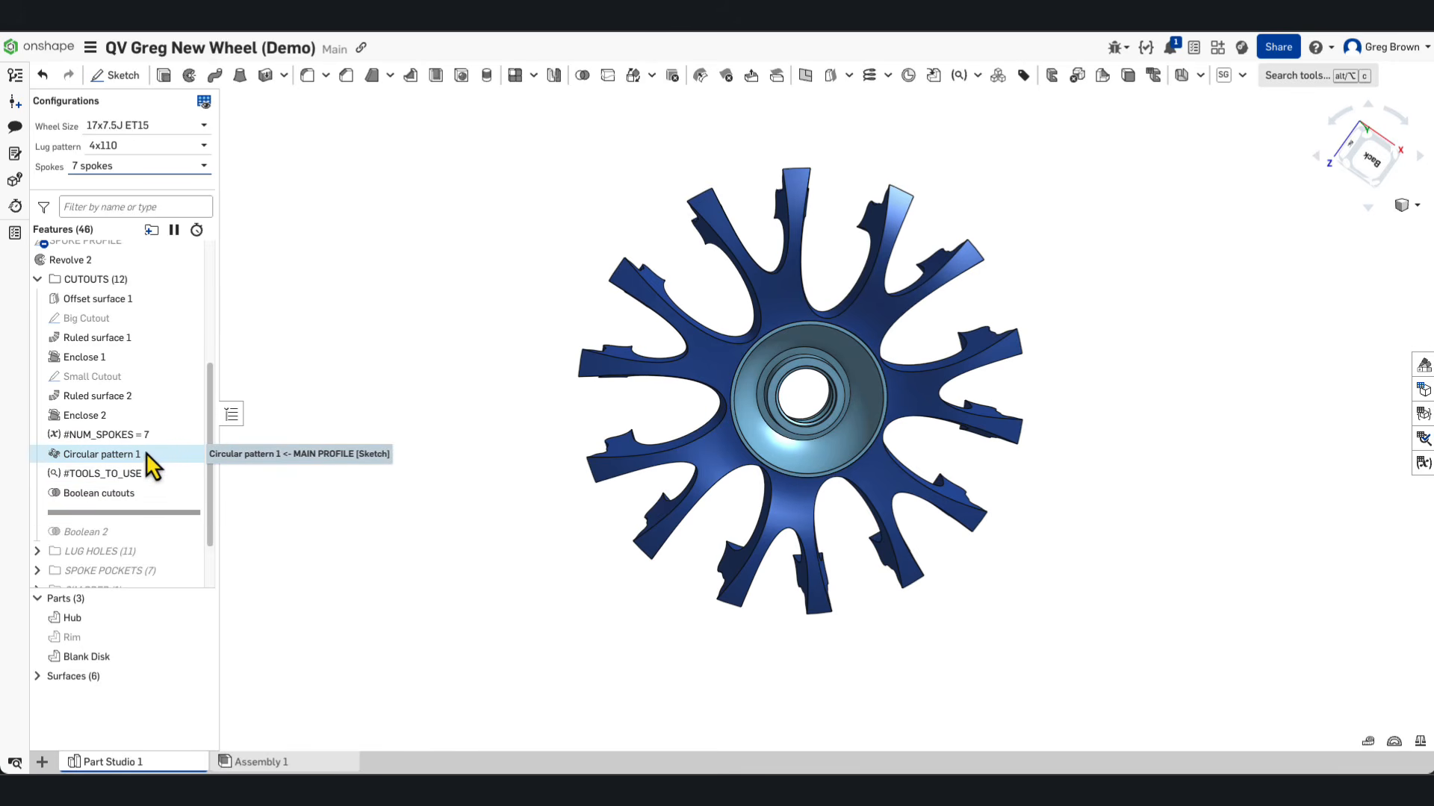
Step: Check the instance count of Circular pattern 1 and close the feature without changes
right_click(153, 464)
click(190, 485)
click(509, 330)
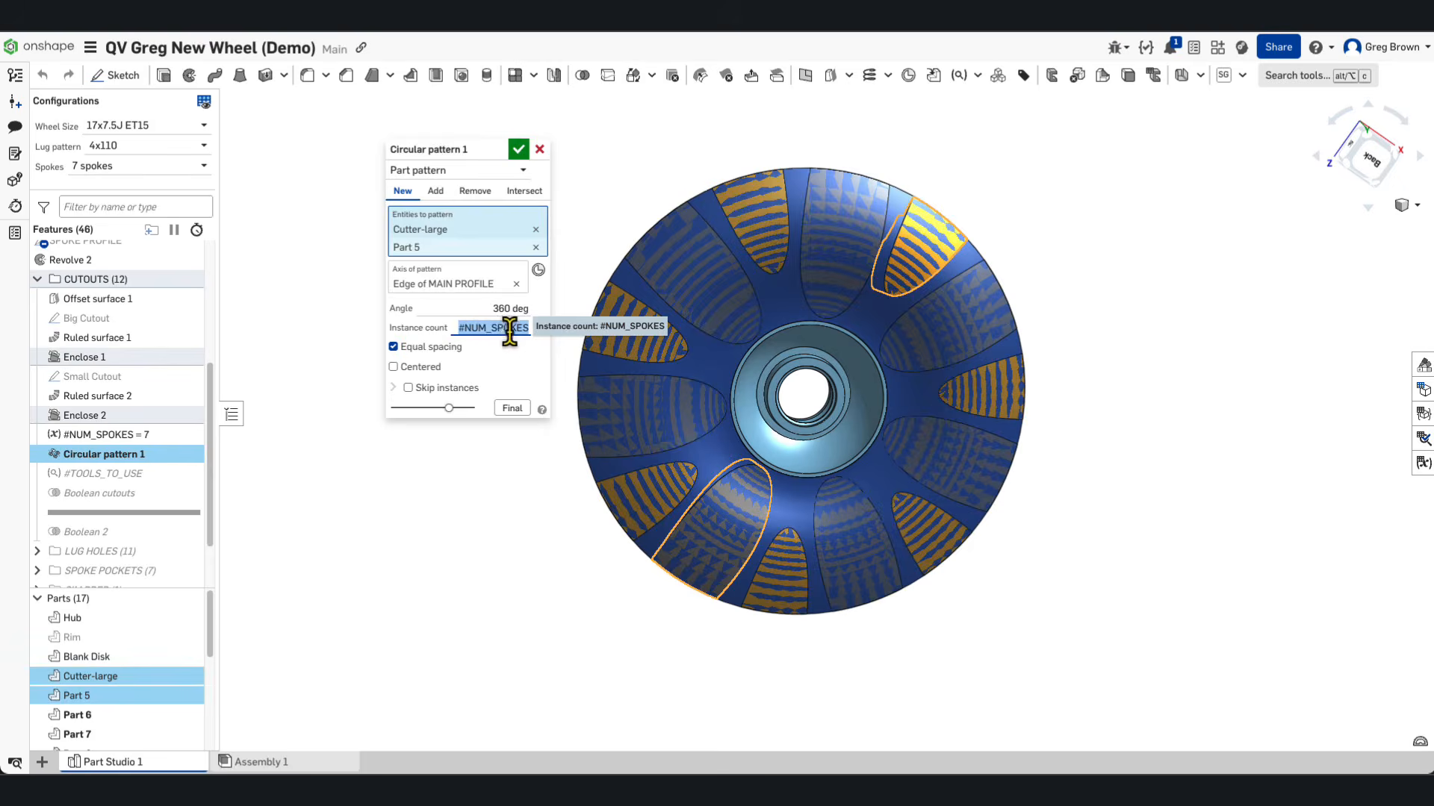
click(539, 149)
Step: Check the source features listed in the #TOOLS_TO_USE query variable and close it without changes
right_click(173, 494)
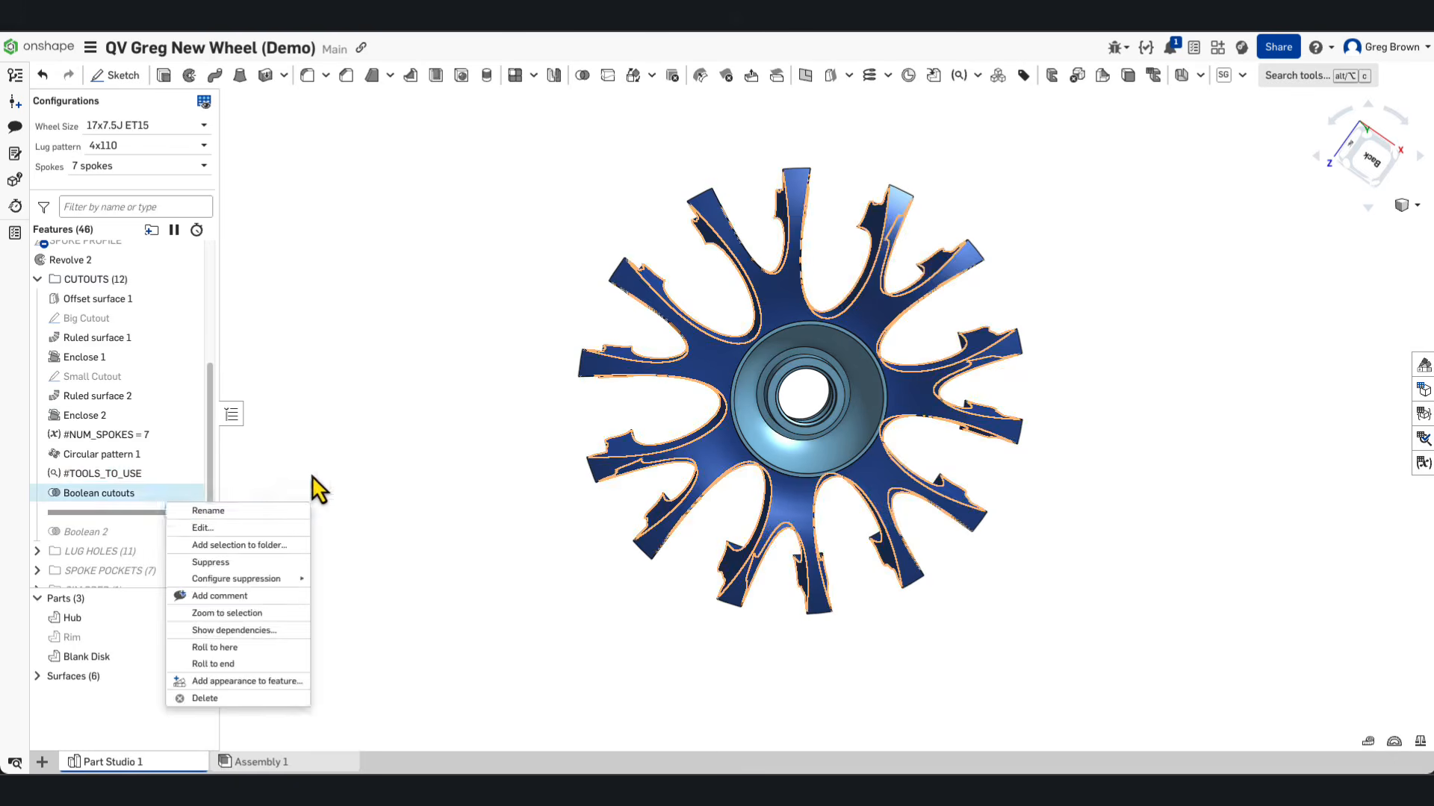
click(169, 473)
right_click(172, 475)
click(202, 502)
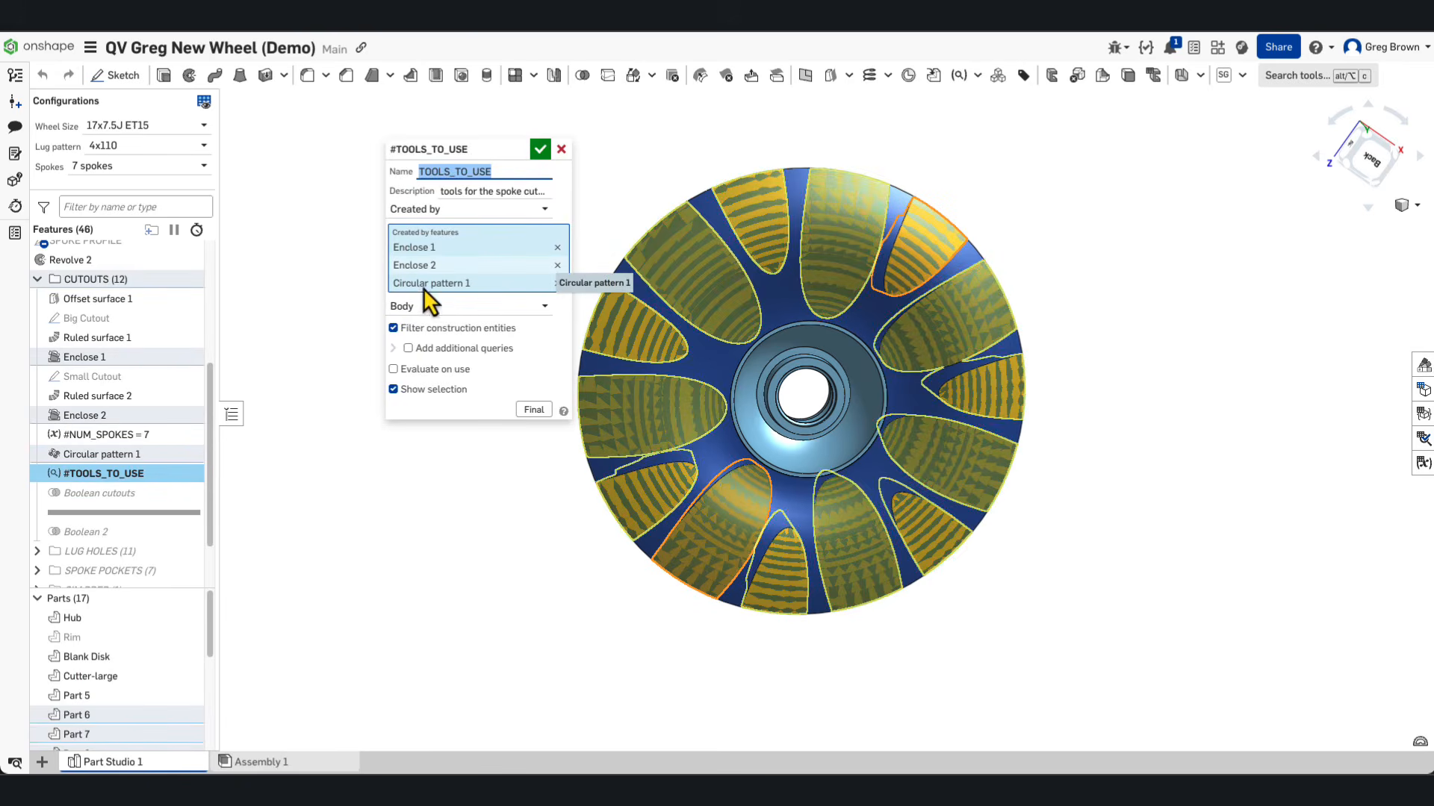
click(562, 150)
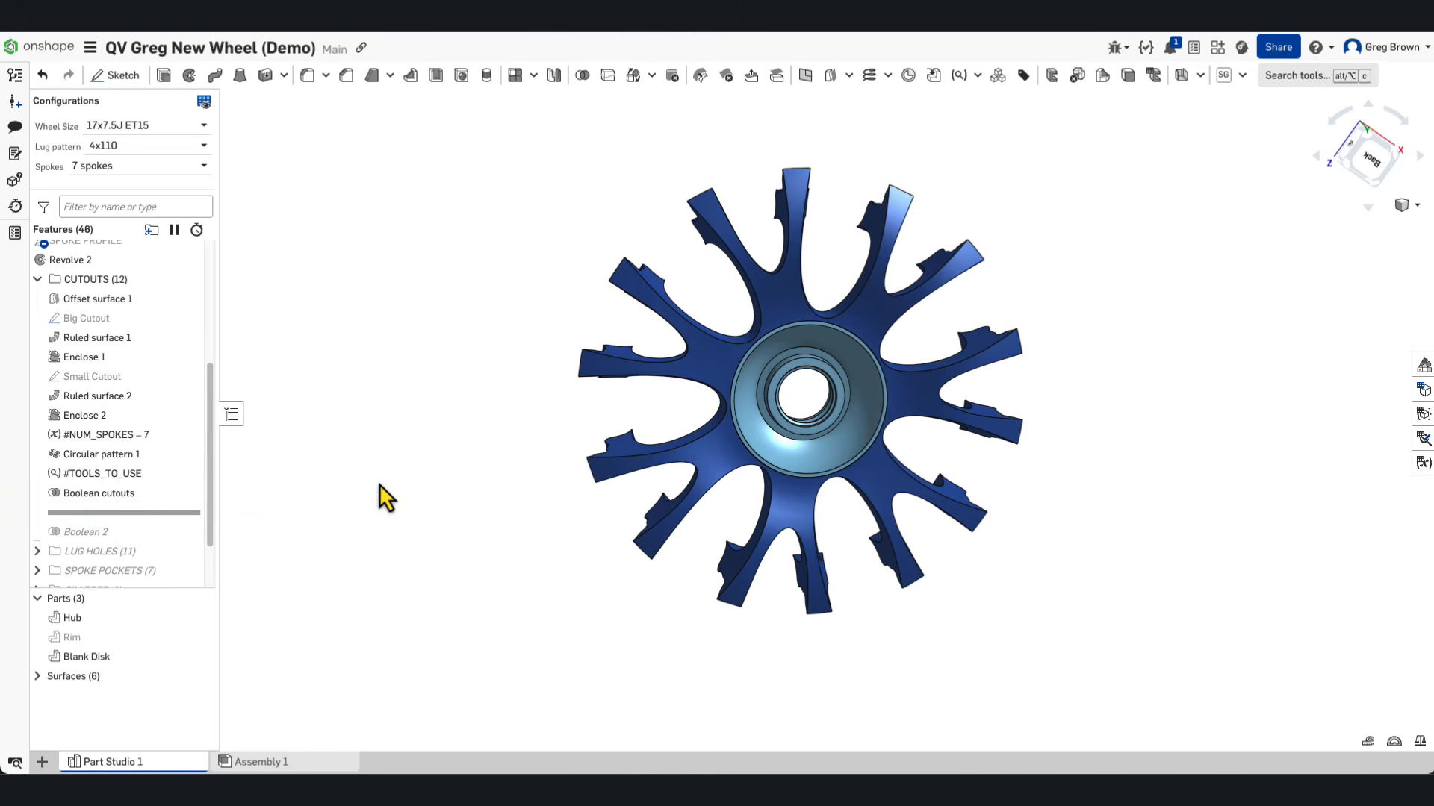
Step: Show the Rim part, expand the LUG HOLES folder and roll the history forward to the #SHARP query variable
mouse_move(484, 482)
right_down()
mouse_move(511, 477)
mouse_move(475, 472)
right_up()
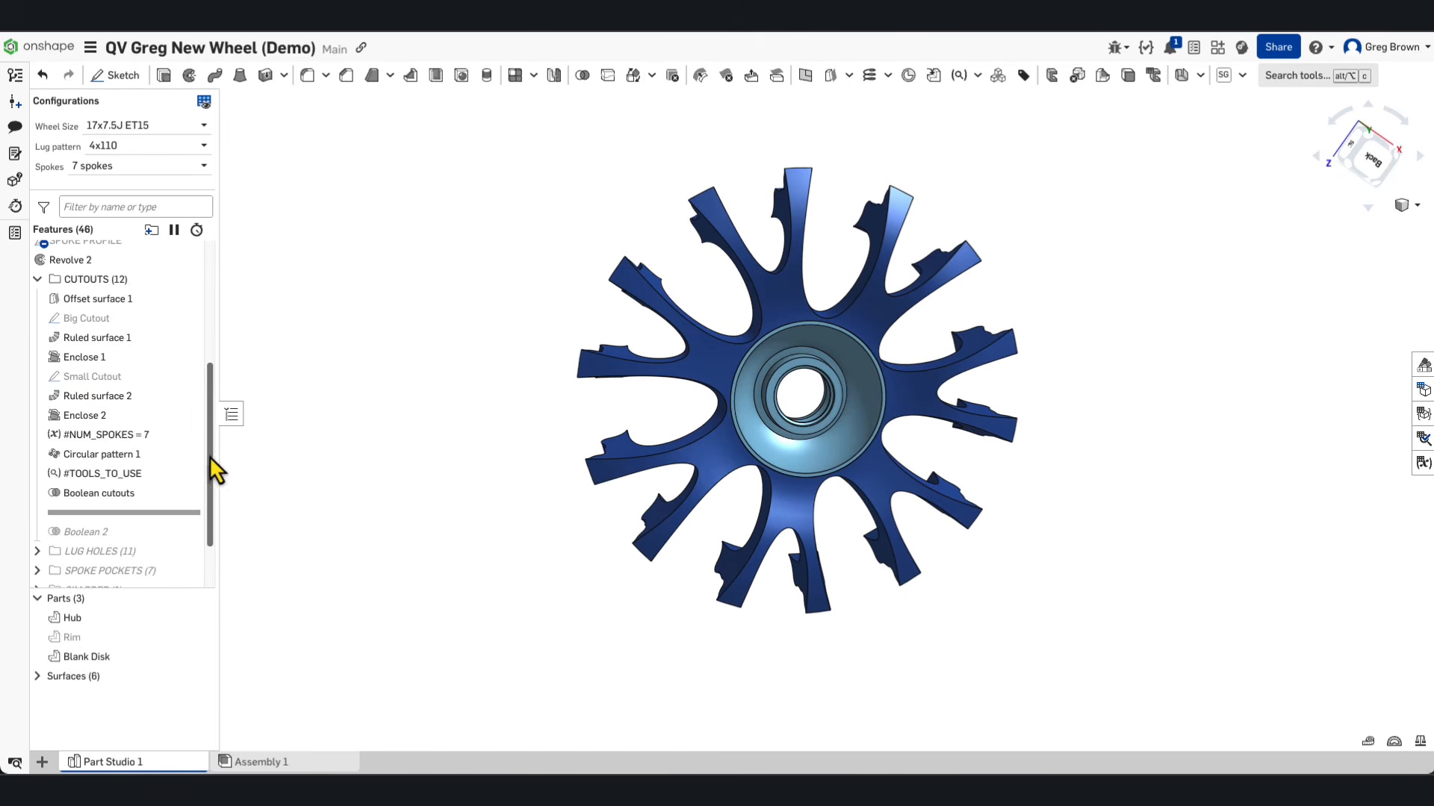
scroll(210, 508, down, 1)
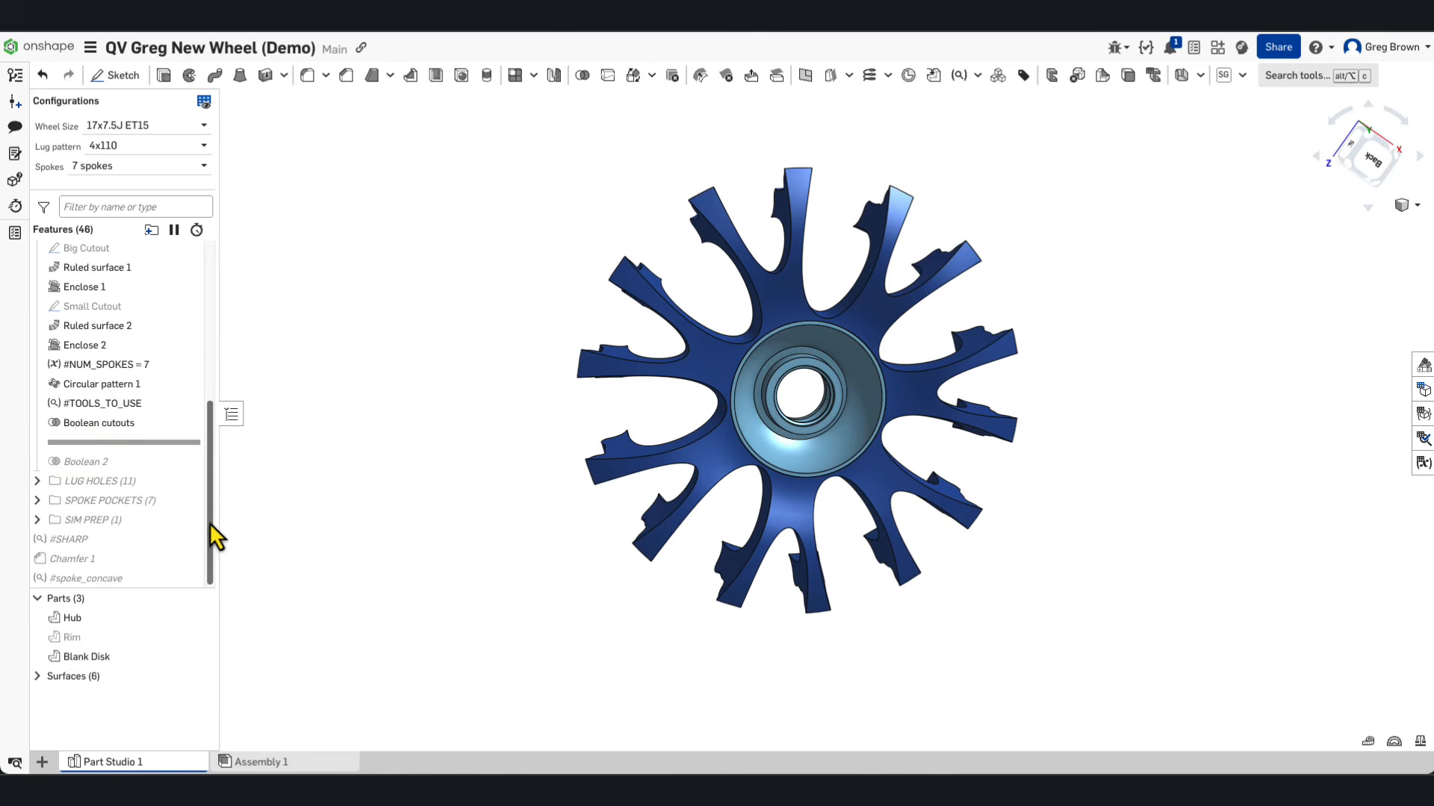
click(203, 634)
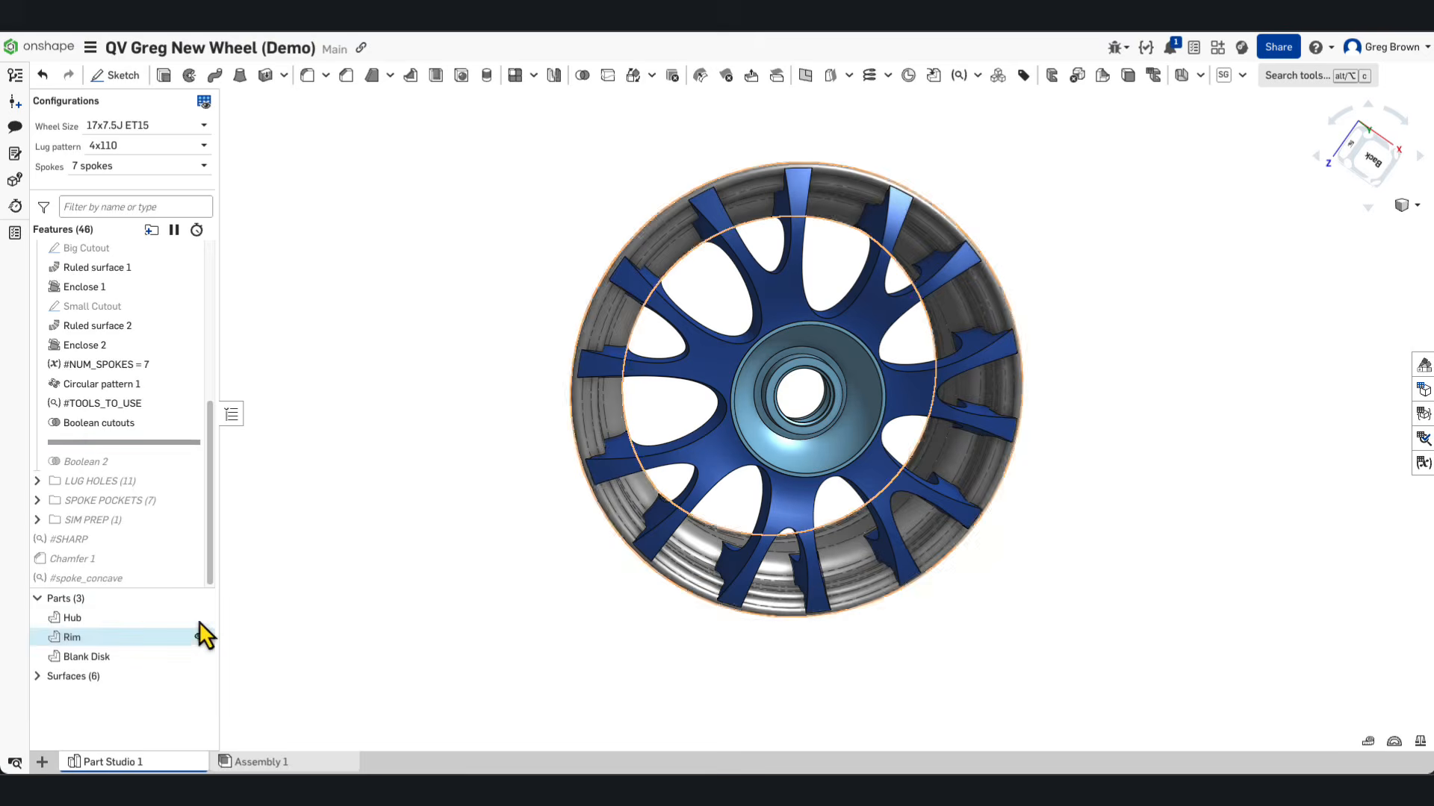
click(37, 481)
scroll(150, 463, down, 1)
scroll(150, 463, down, 2)
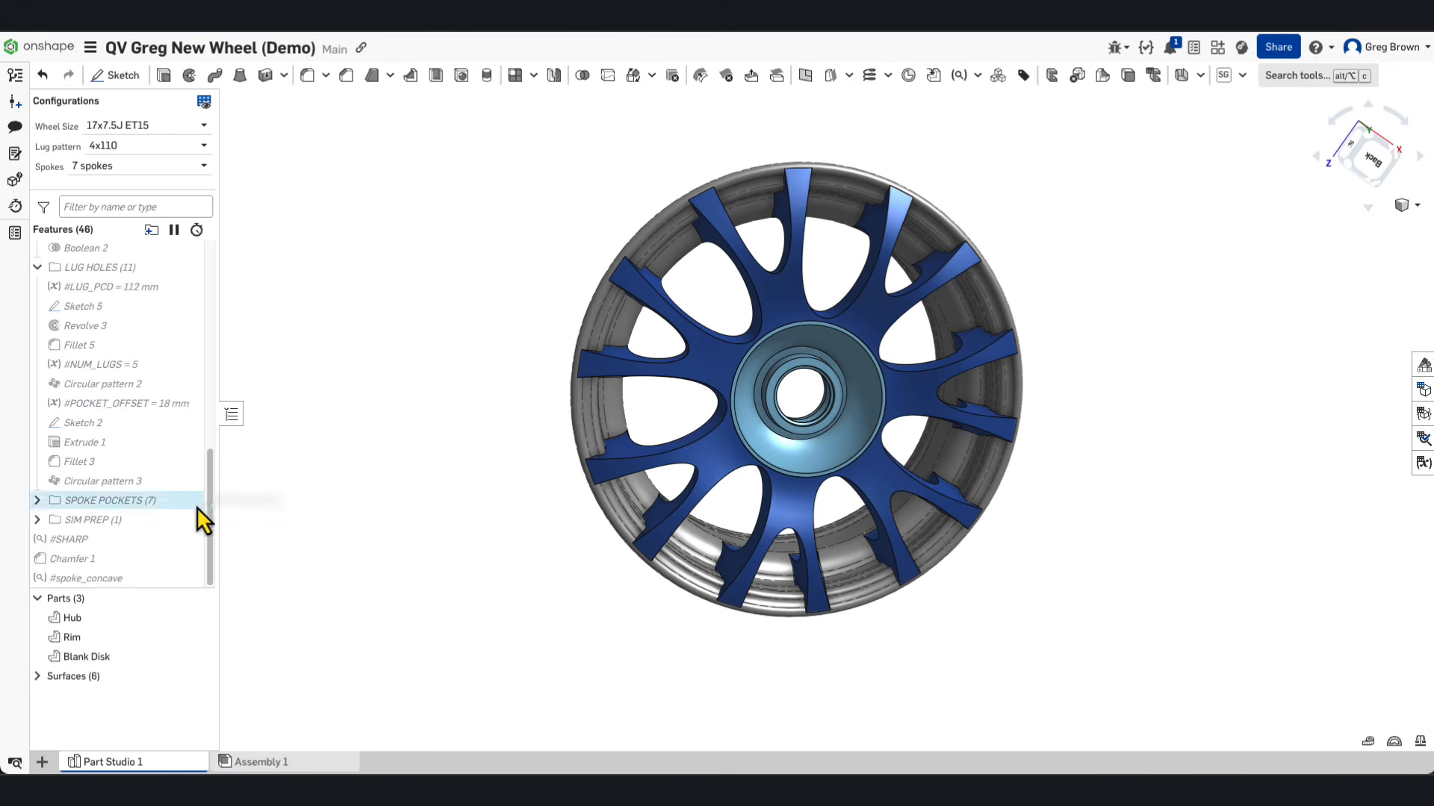
right_click(97, 542)
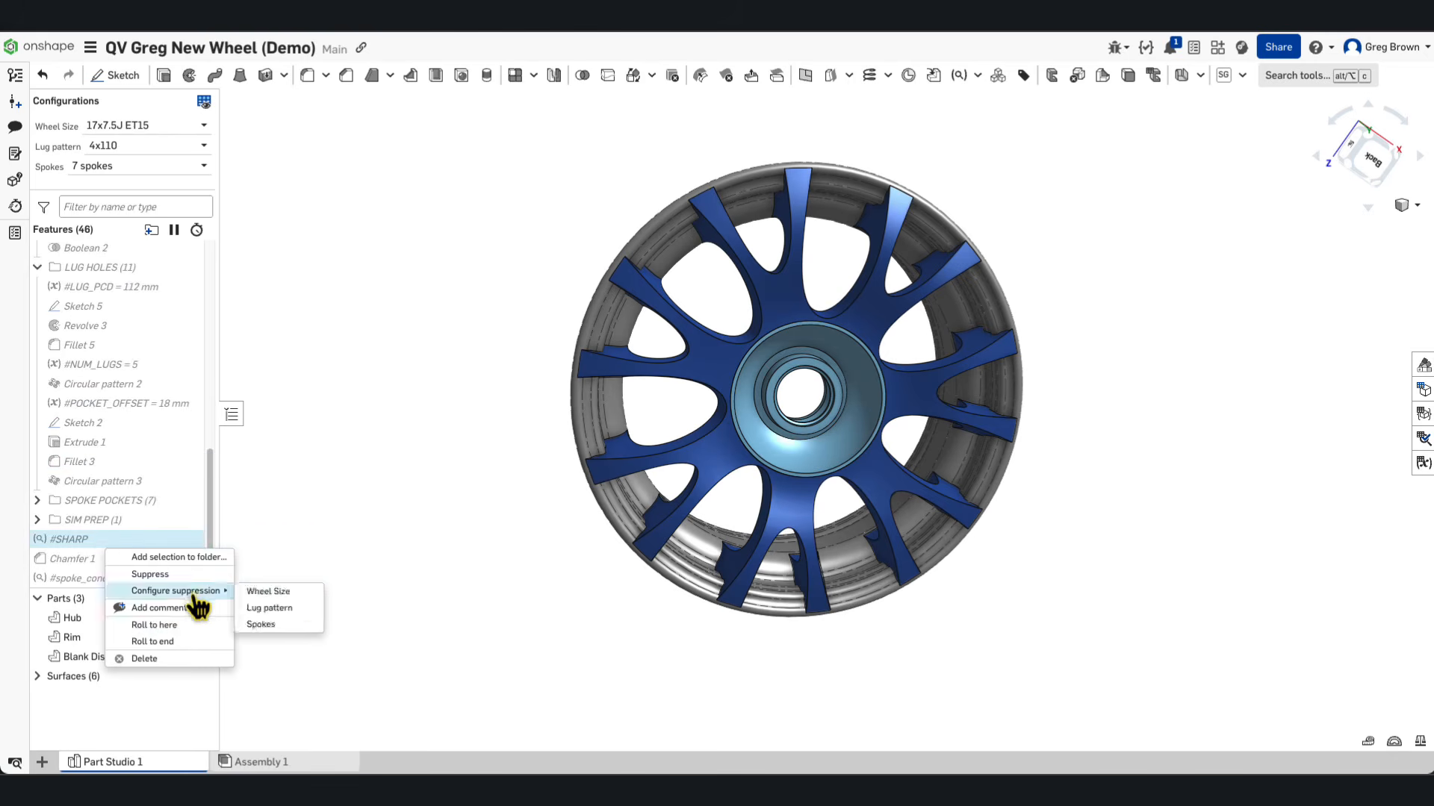
click(156, 626)
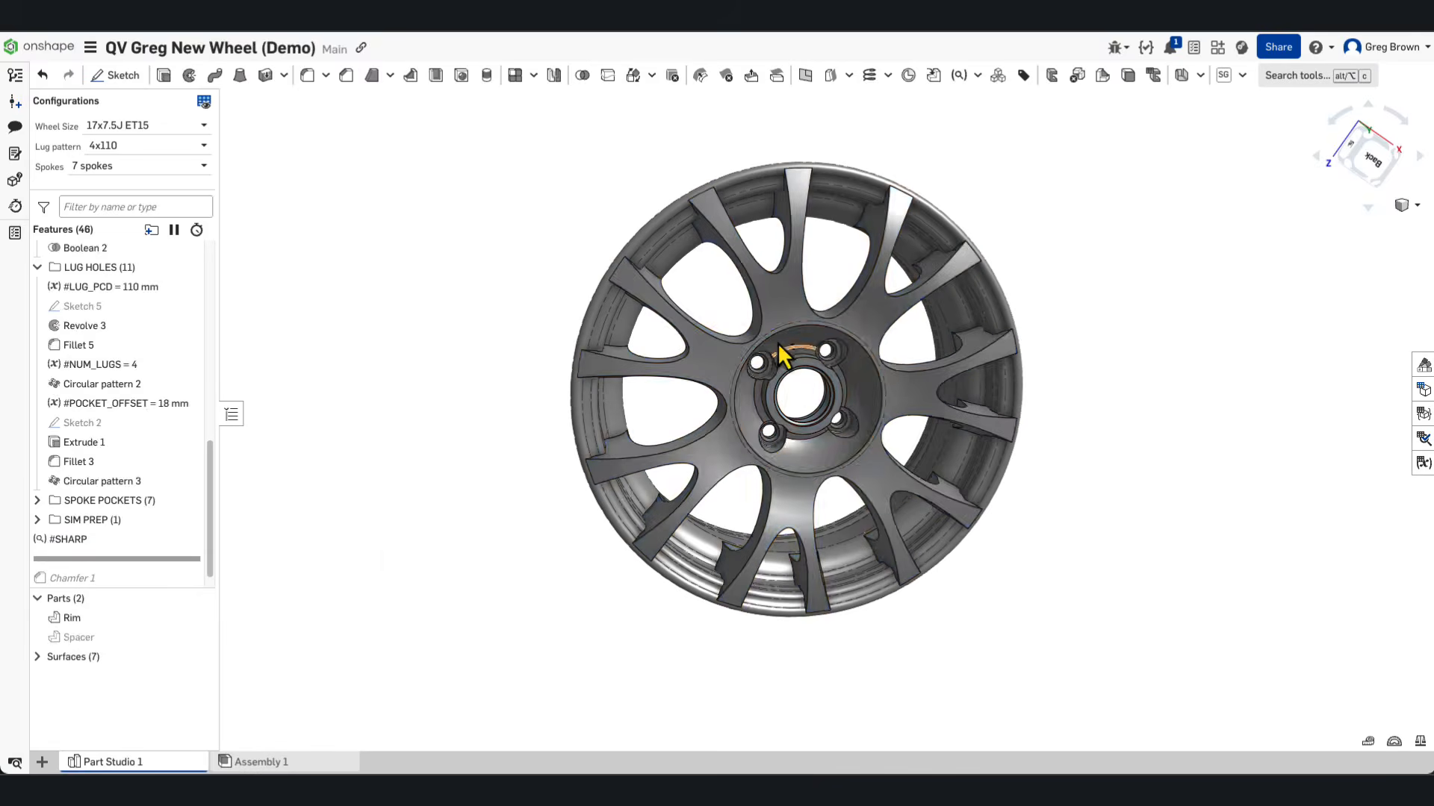
Step: Inspect the lug hole edges up close and the pockets on the rear of the wheel
scroll(776, 351, up, 5)
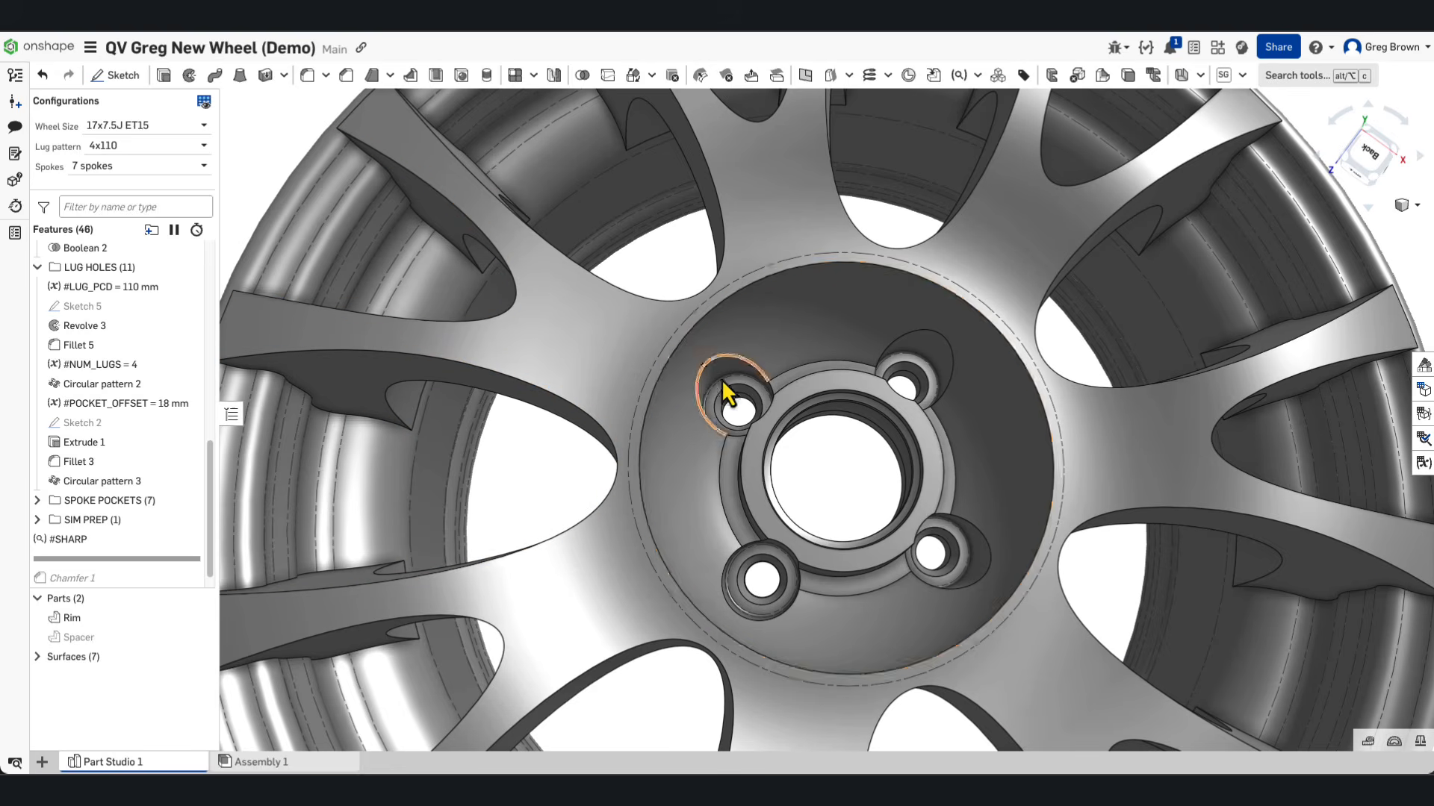
scroll(739, 422, up, 5)
right_drag(734, 413, 724, 421)
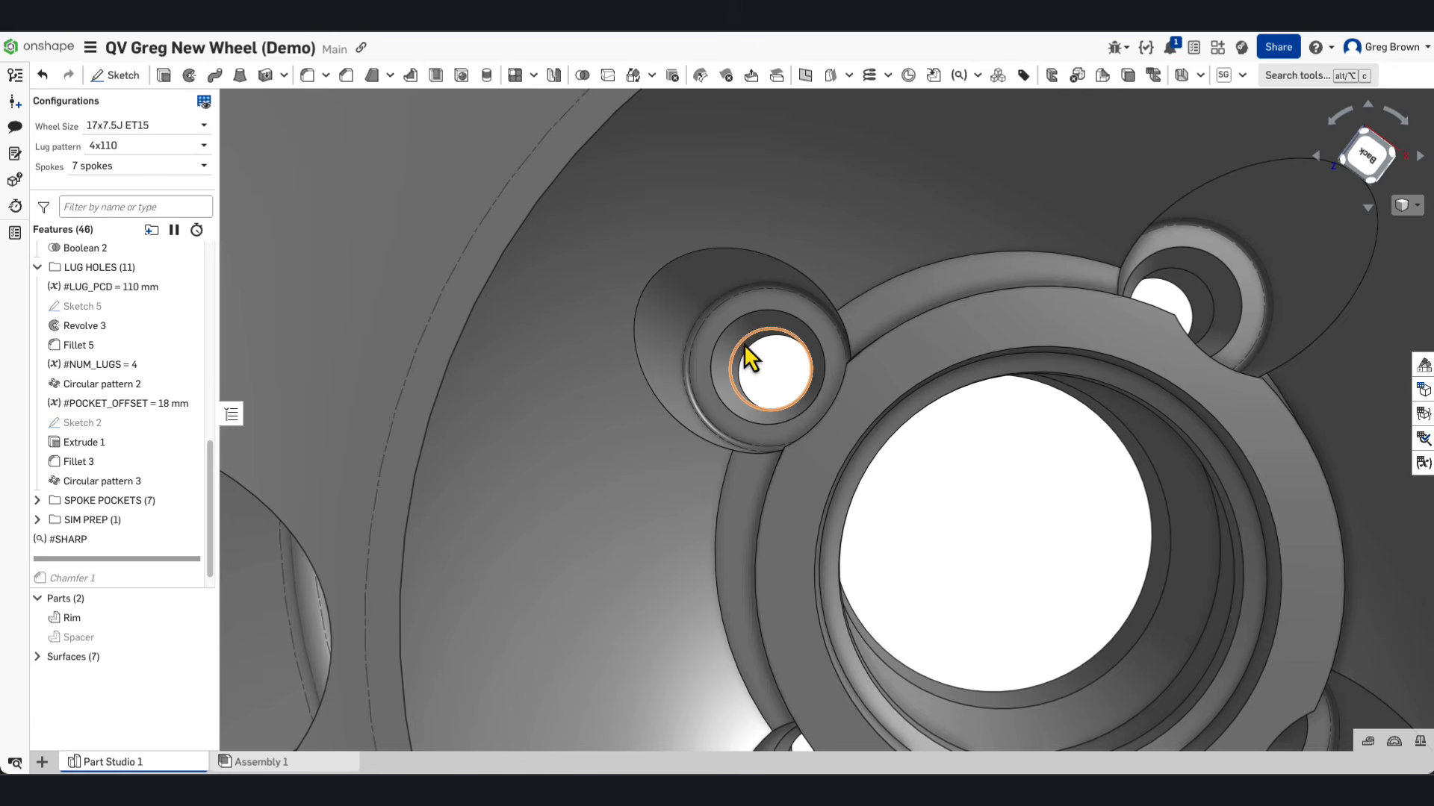
scroll(763, 361, down, 10)
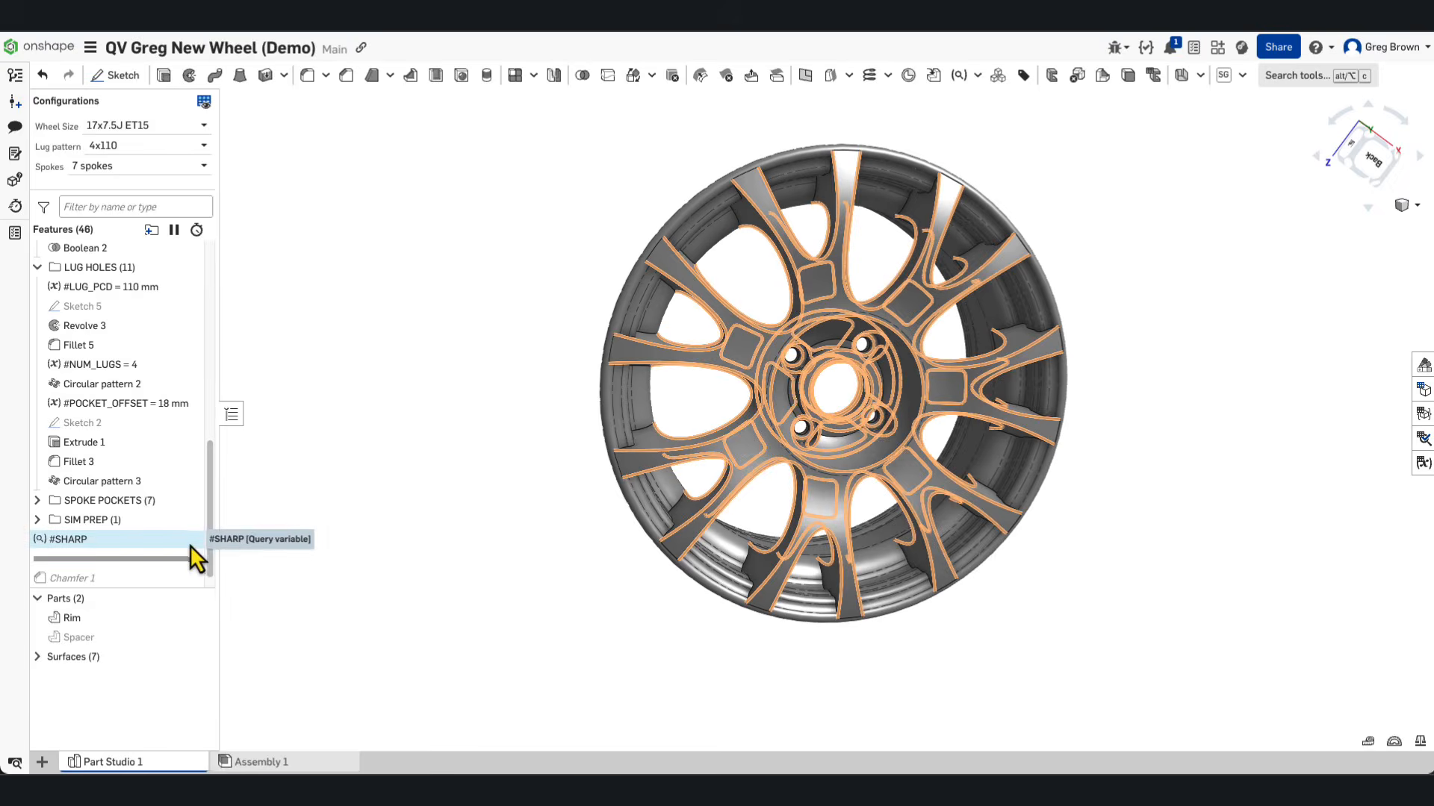
right_drag(234, 549, 679, 450)
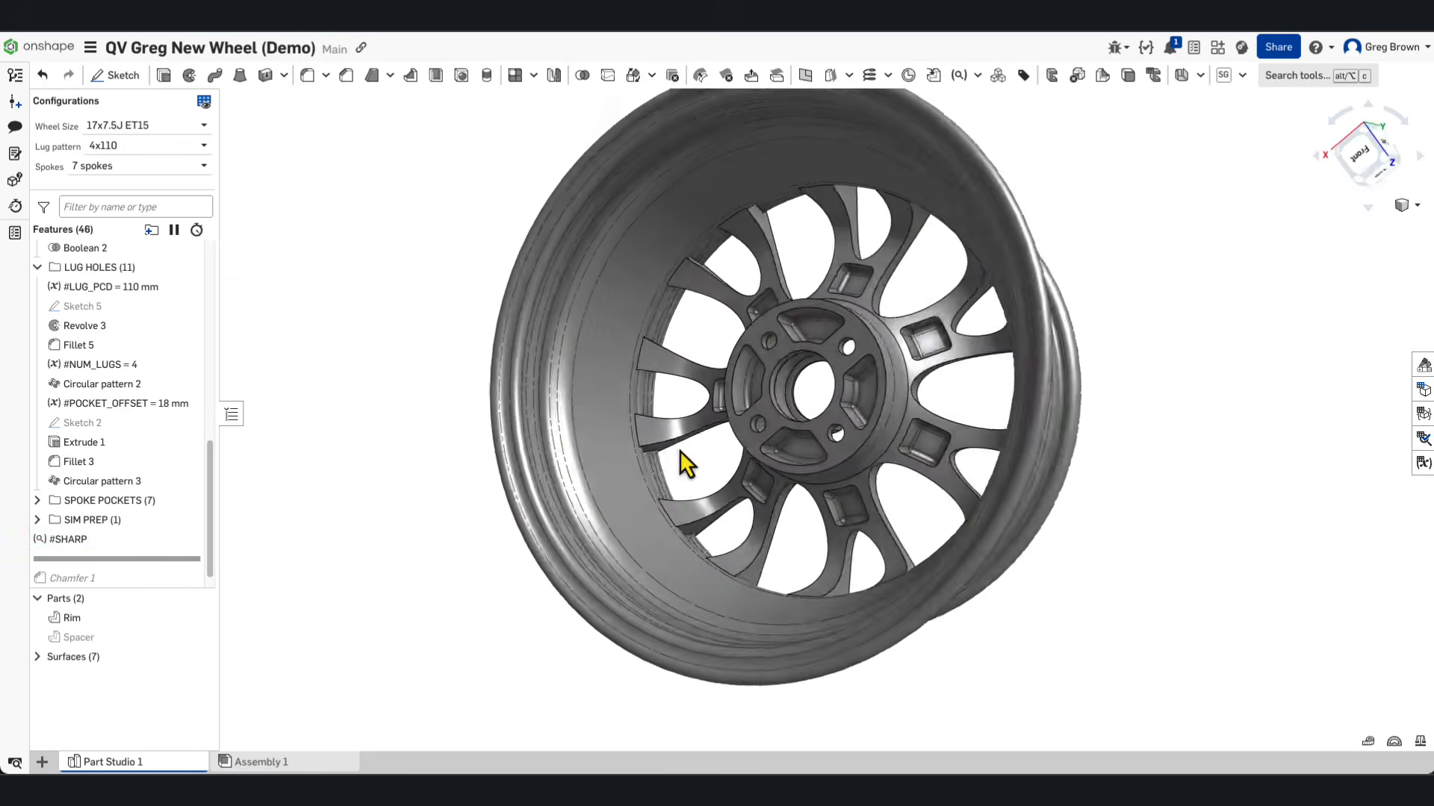
right_drag(397, 557, 289, 548)
Step: Open the #SHARP query variable and review its Edge convexity selection type and convexity options, keeping Convex on the Rim
right_click(99, 543)
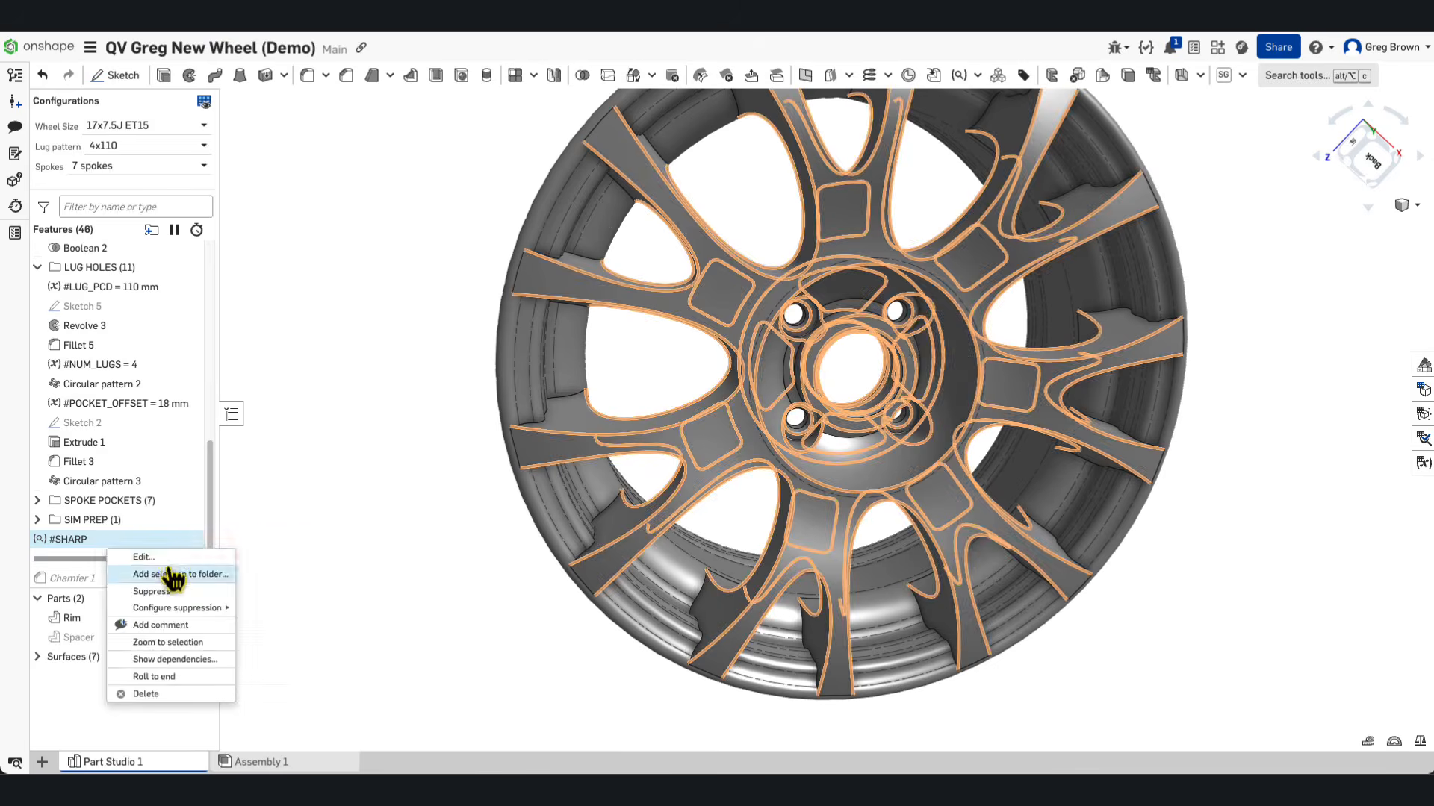
click(160, 570)
drag(486, 153, 404, 179)
click(463, 235)
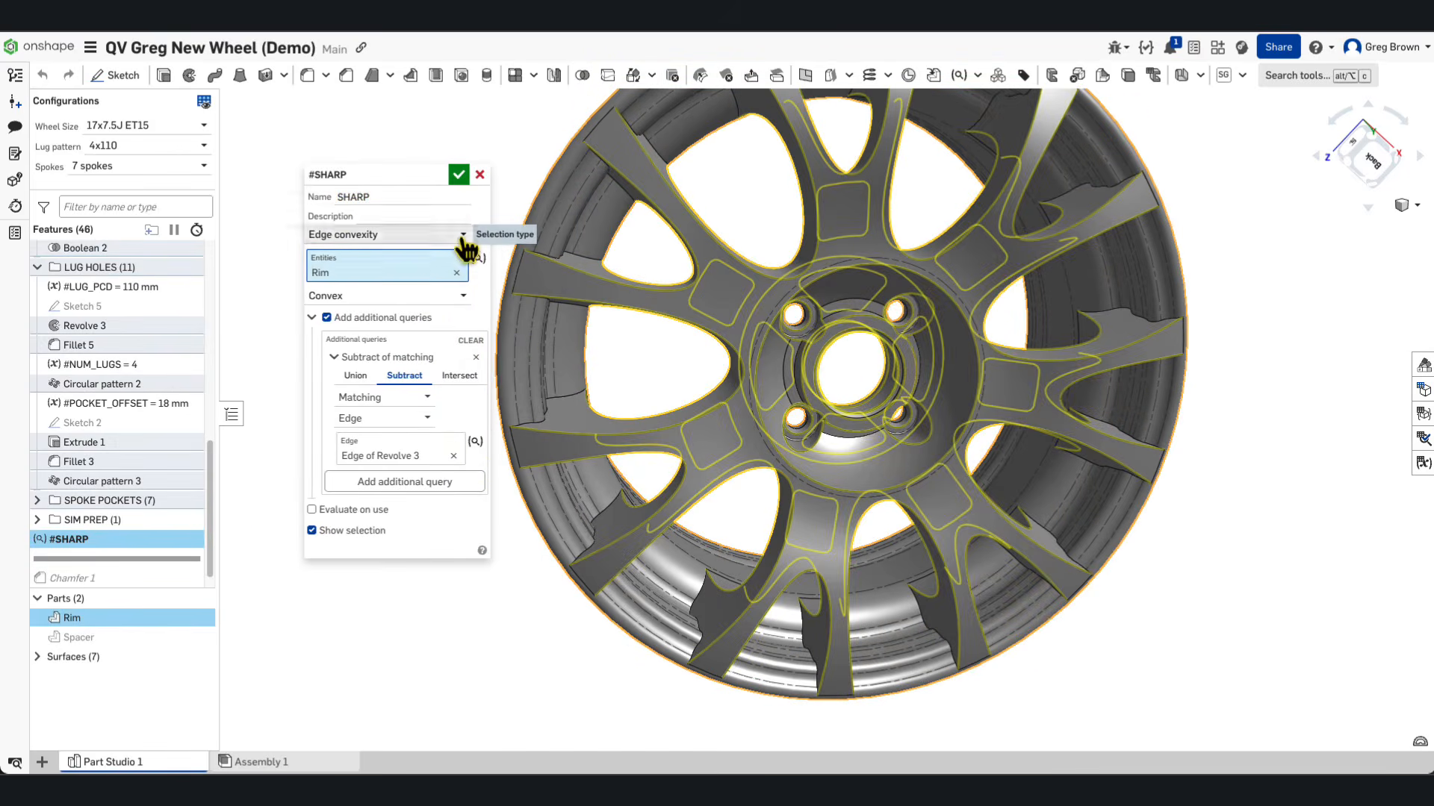
drag(463, 326, 461, 356)
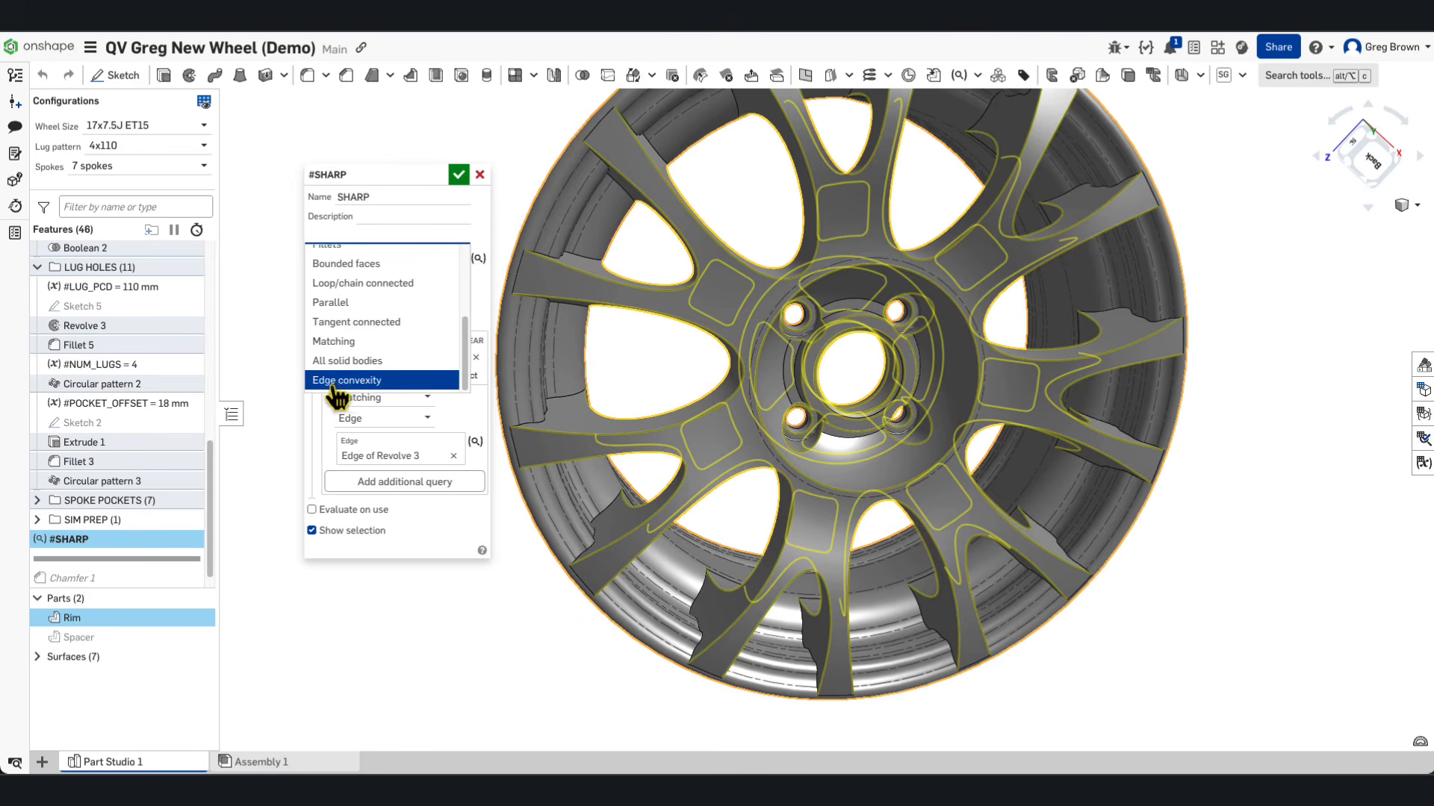
click(477, 231)
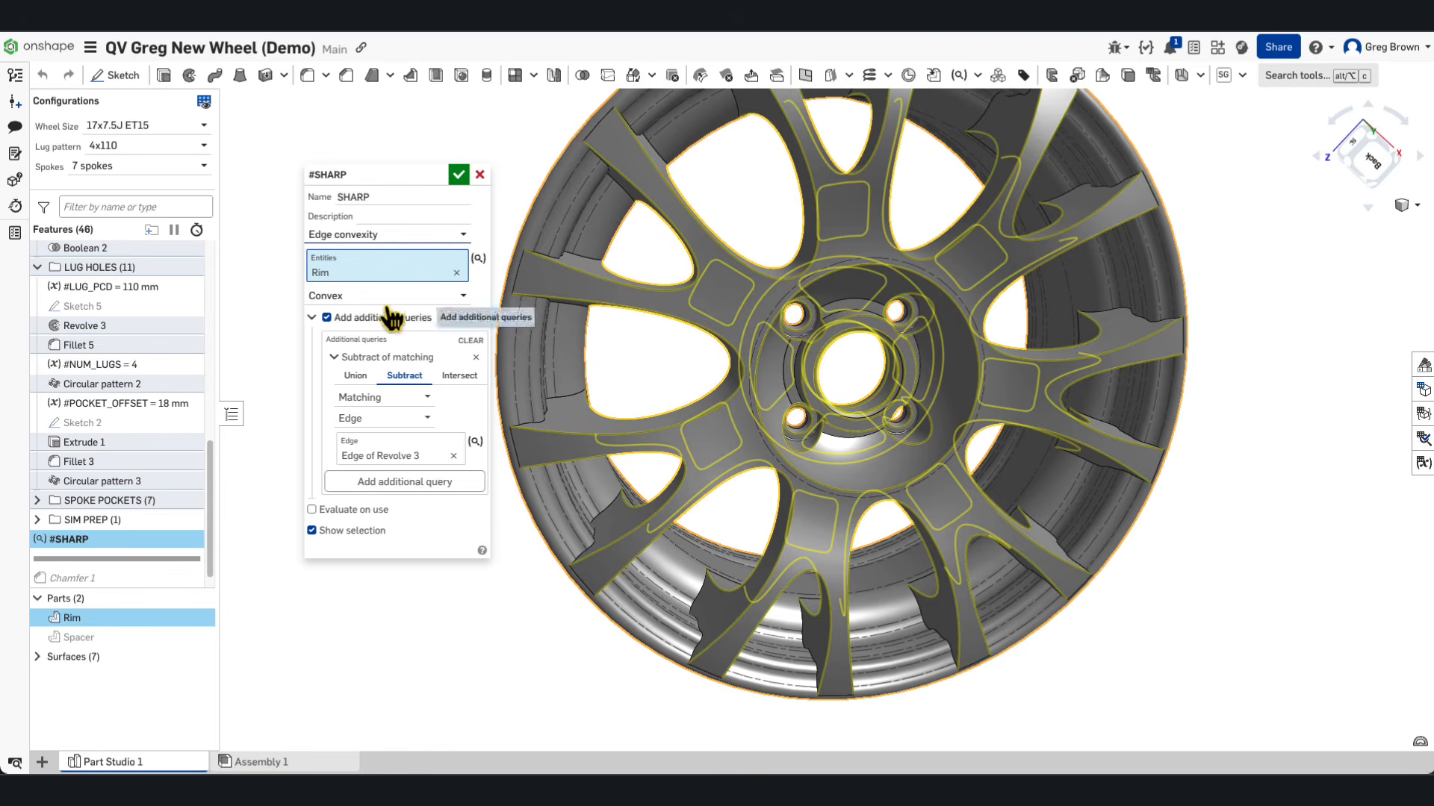
click(354, 296)
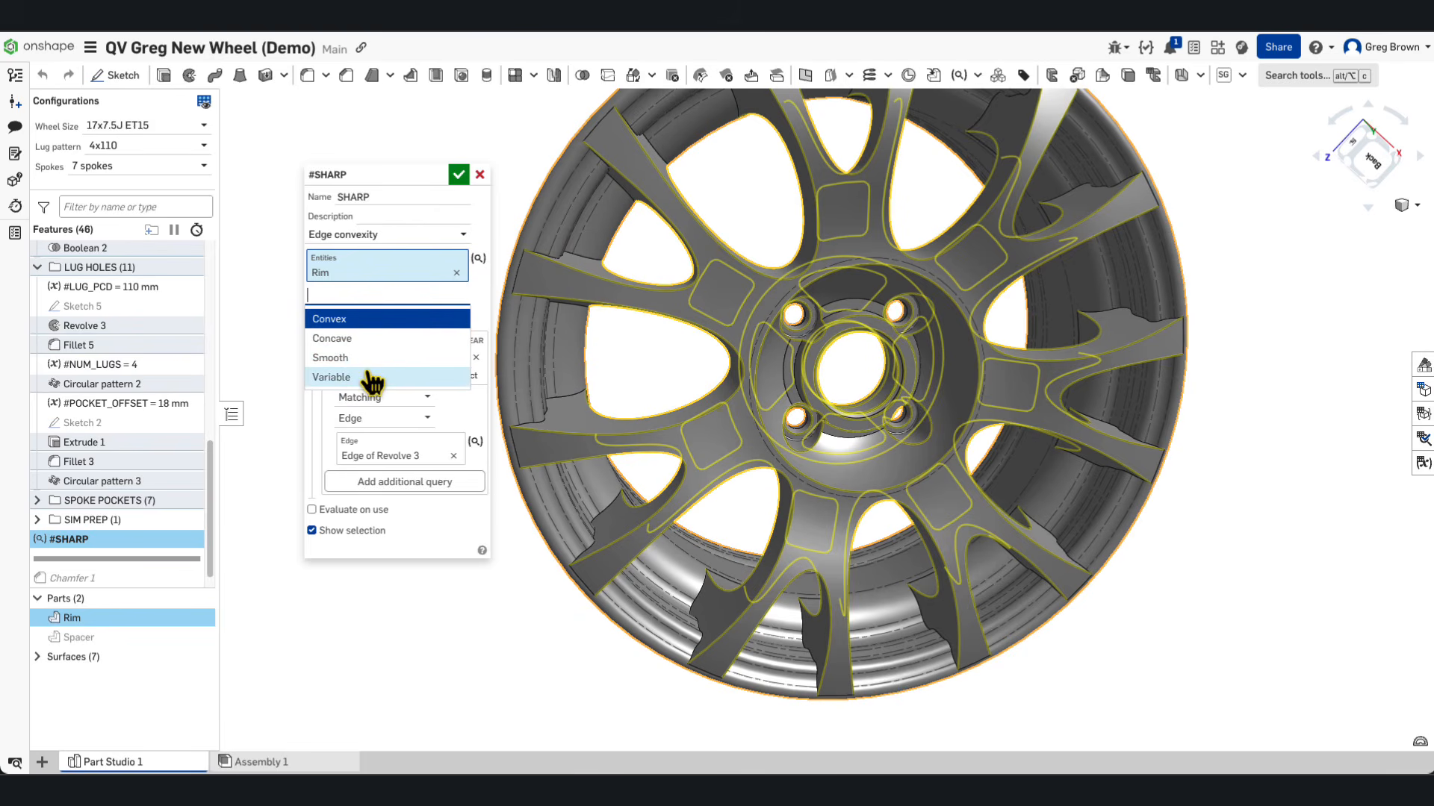
click(360, 319)
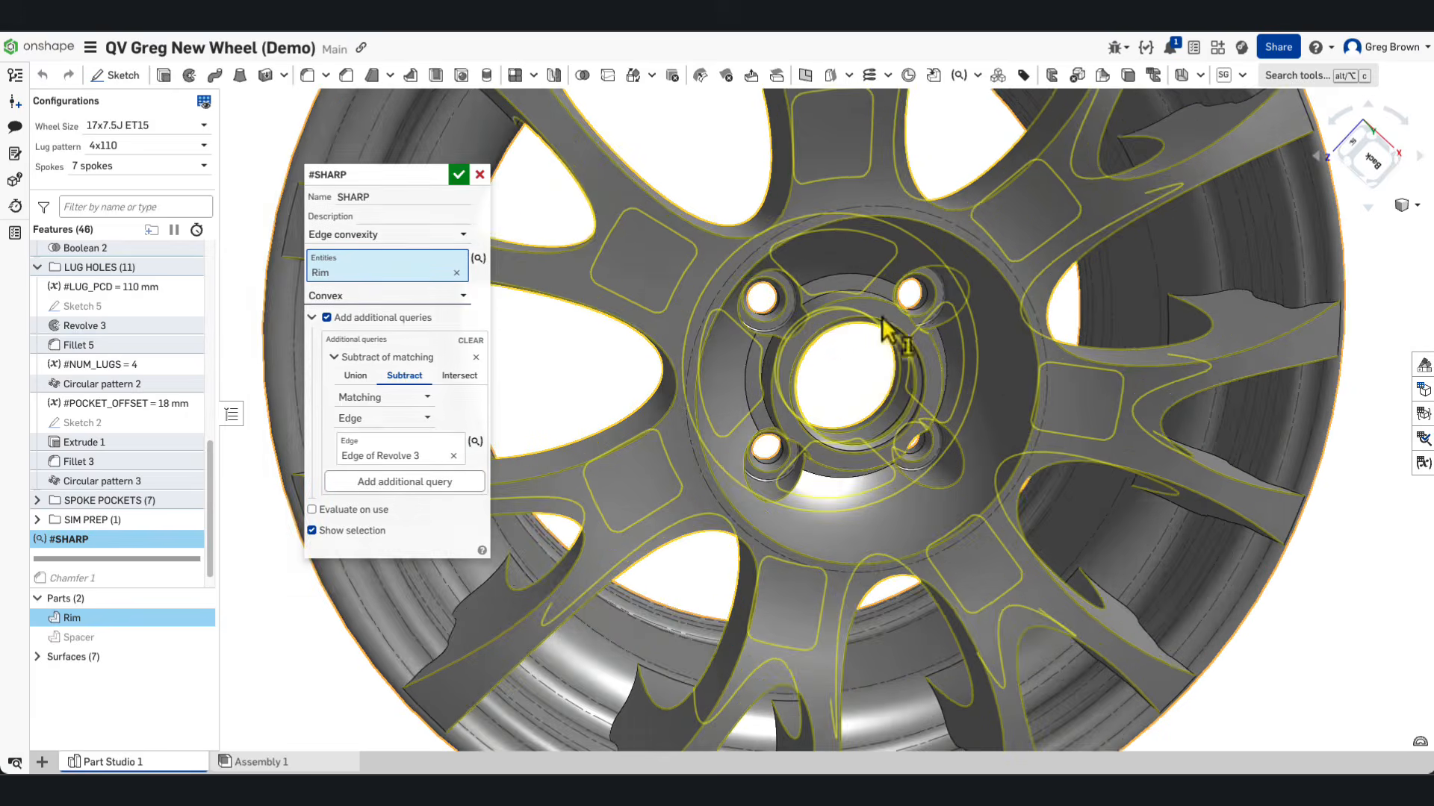
Step: Examine the Matching edge query that subtracts the Edge of Revolve 3 at the lug holes, and close #SHARP unchanged
scroll(752, 303, up, 5)
click(383, 452)
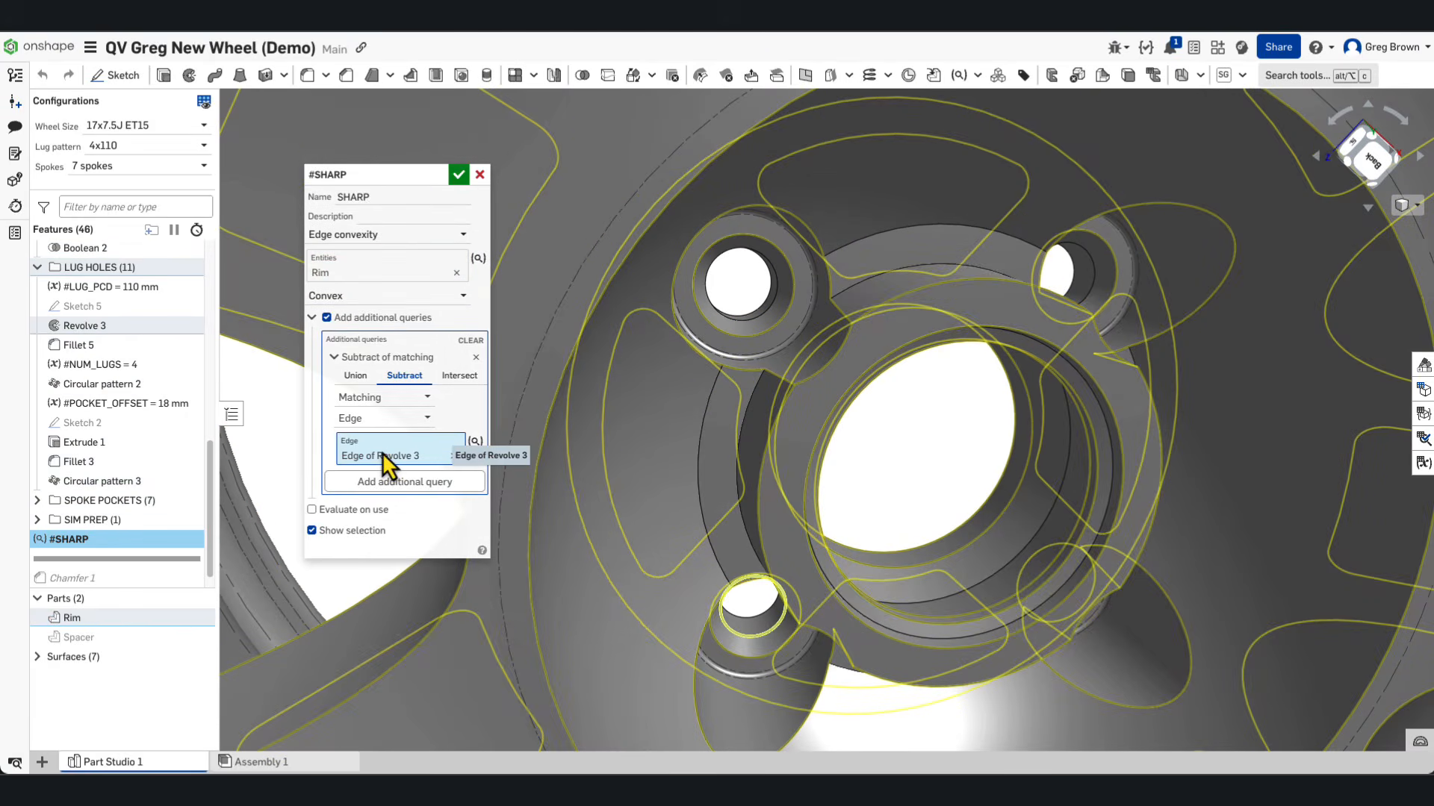
scroll(869, 482, down, 3)
right_drag(868, 482, 817, 528)
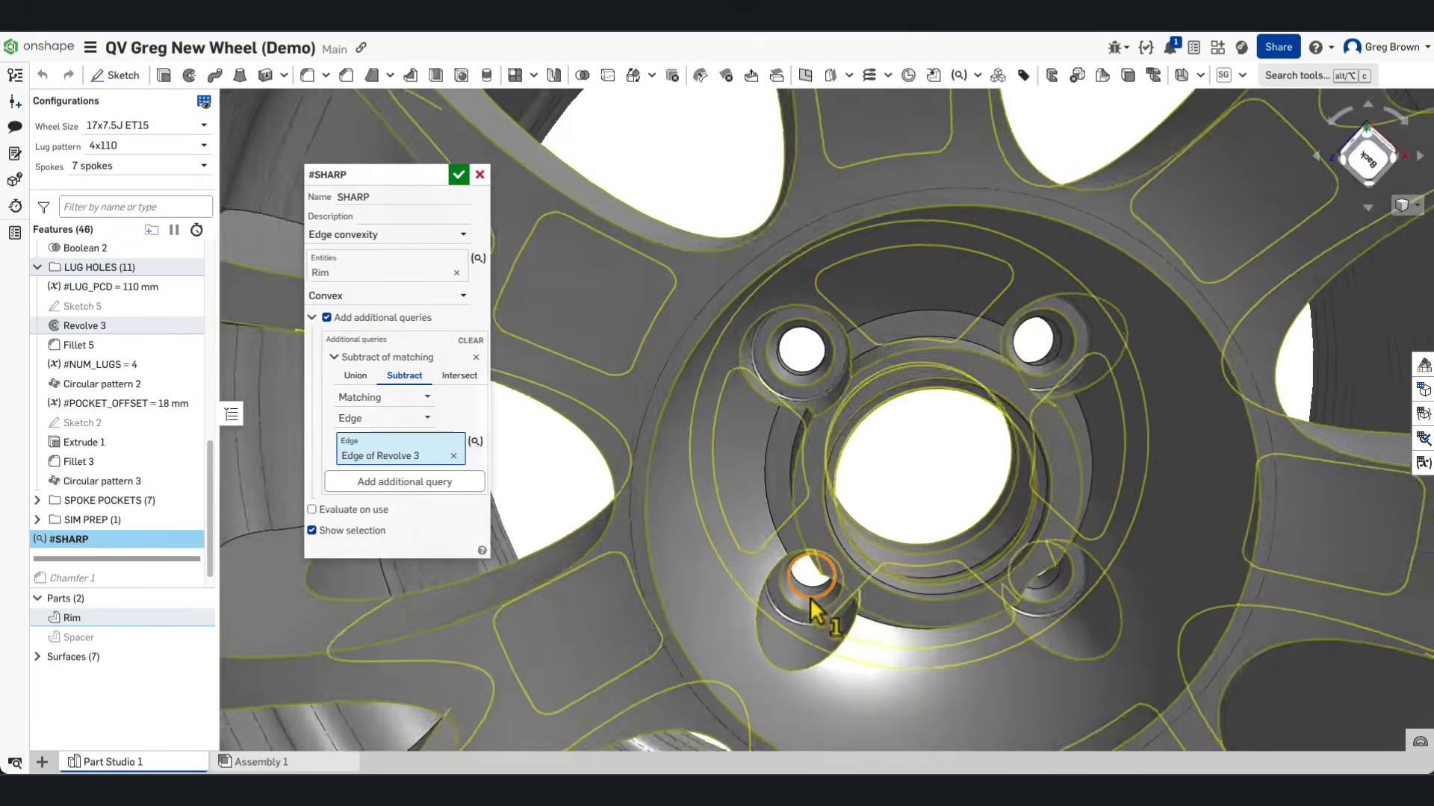
scroll(809, 597, up, 4)
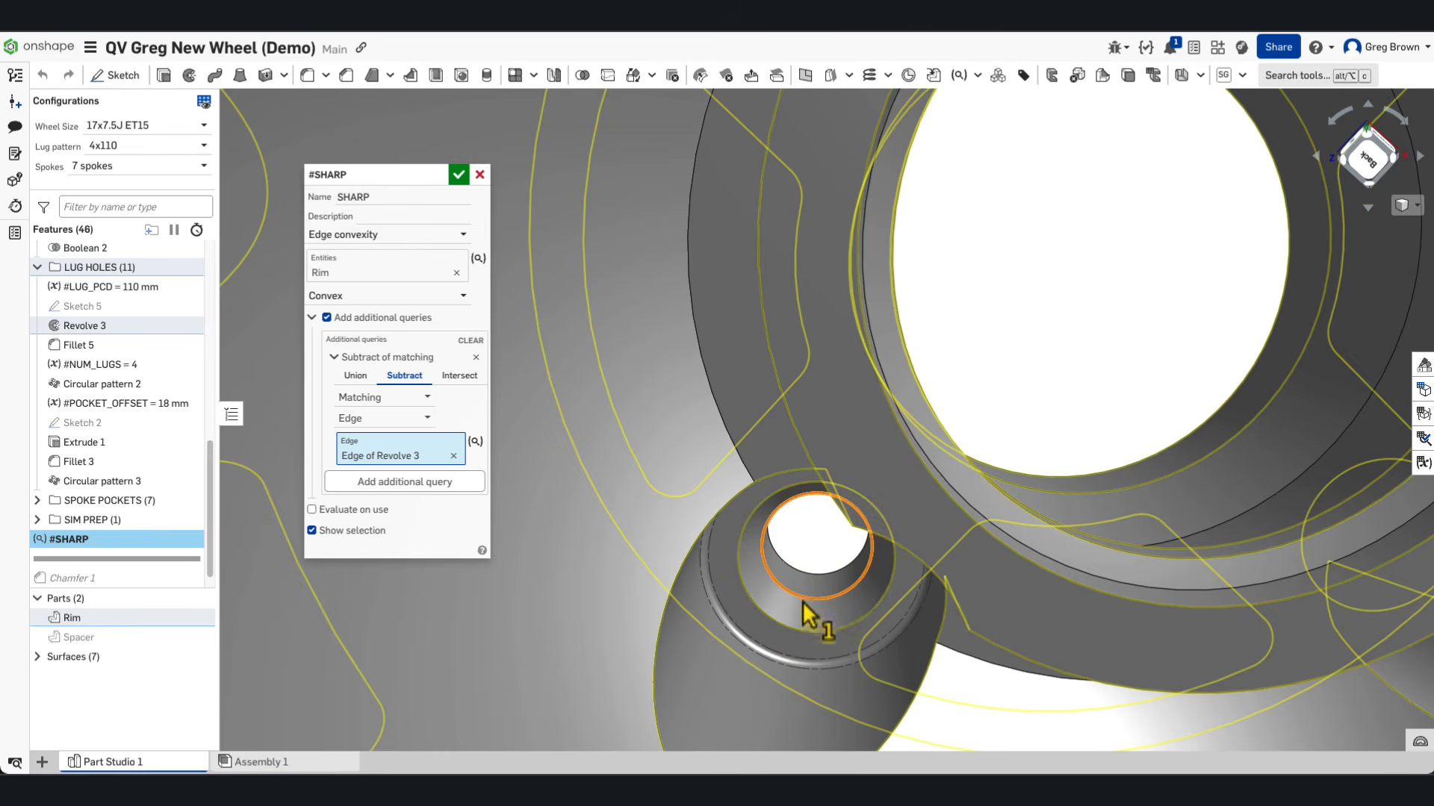
scroll(846, 606, down, 5)
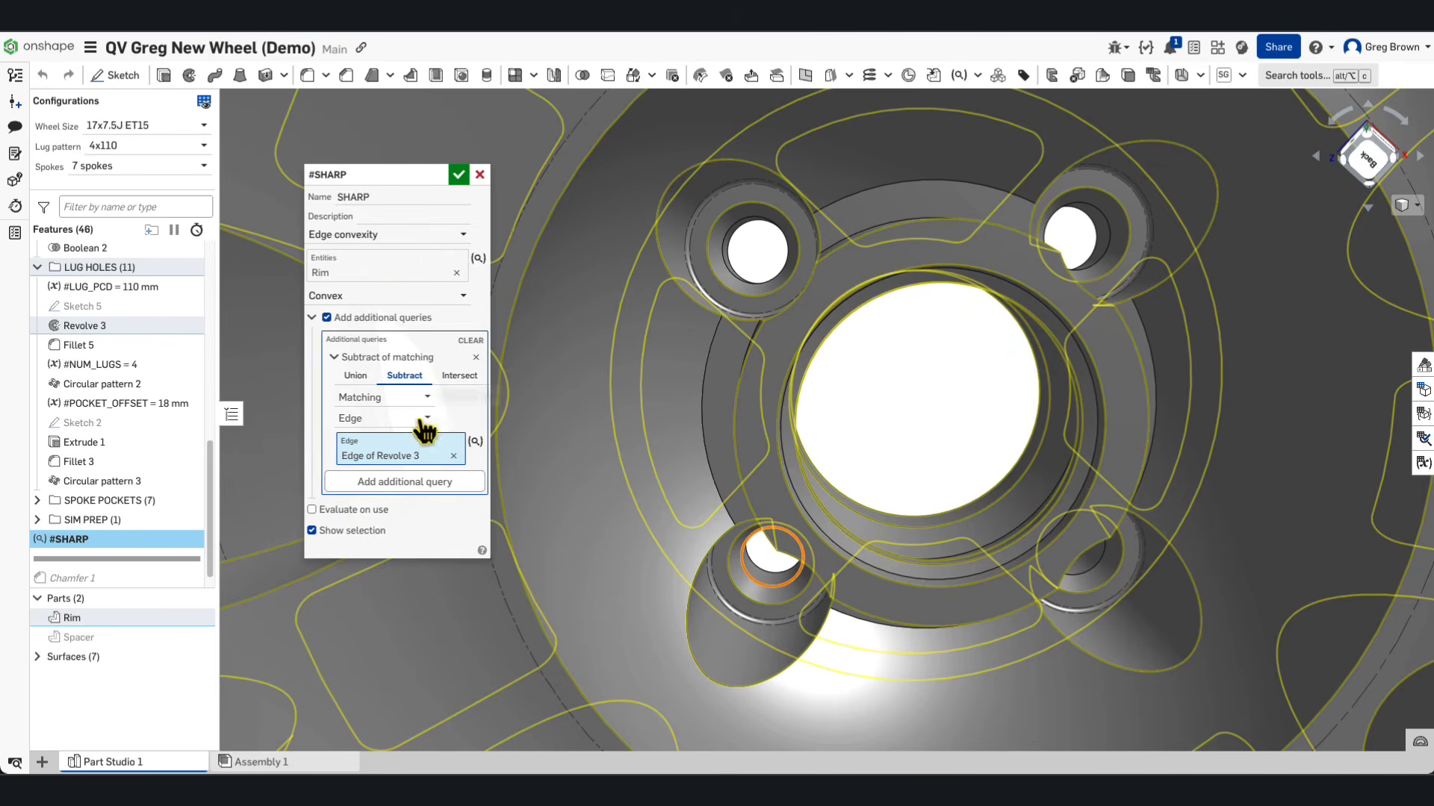
click(459, 176)
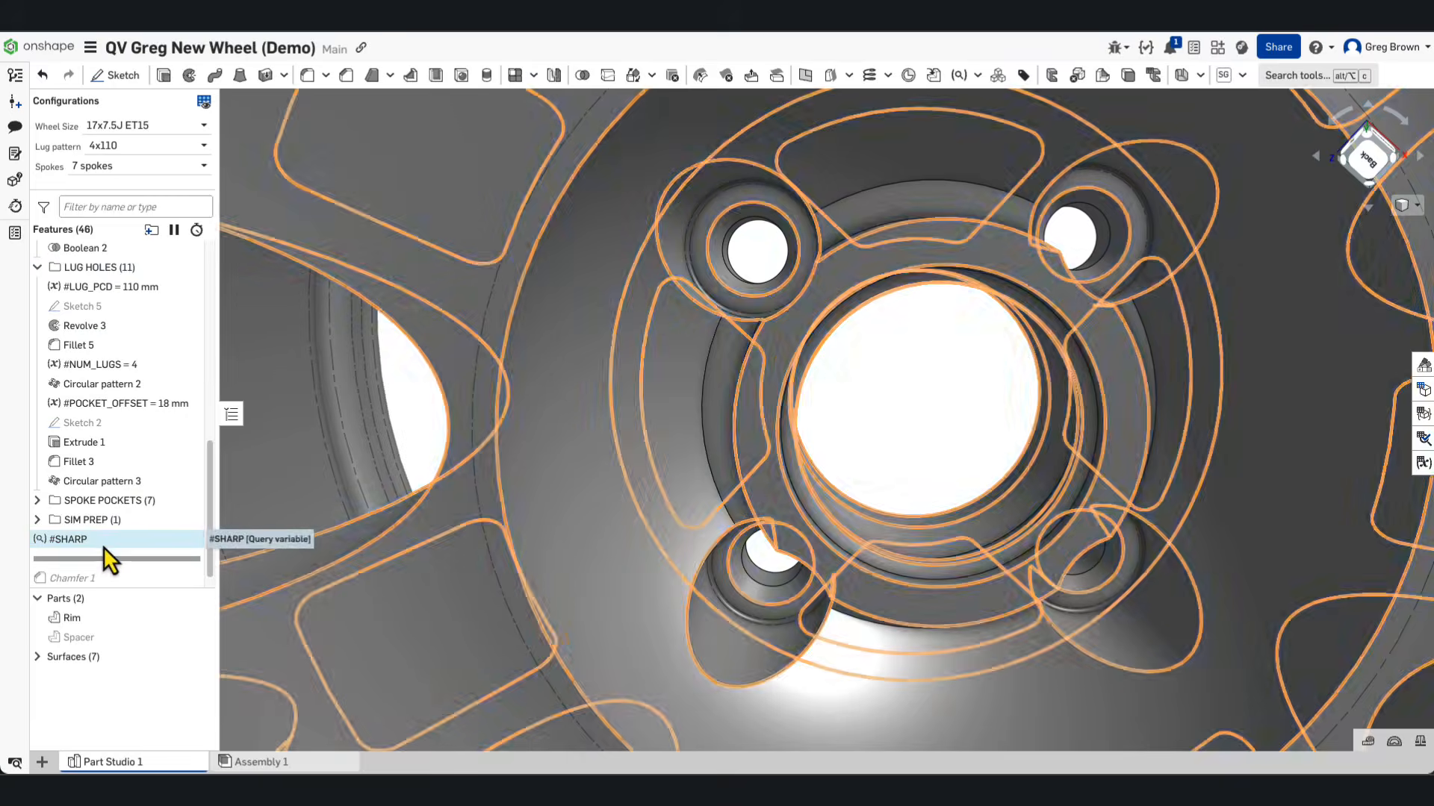
Step: Highlight the edges collected by #SHARP across the whole wheel, and clear the selection
click(103, 544)
right_drag(570, 527, 731, 532)
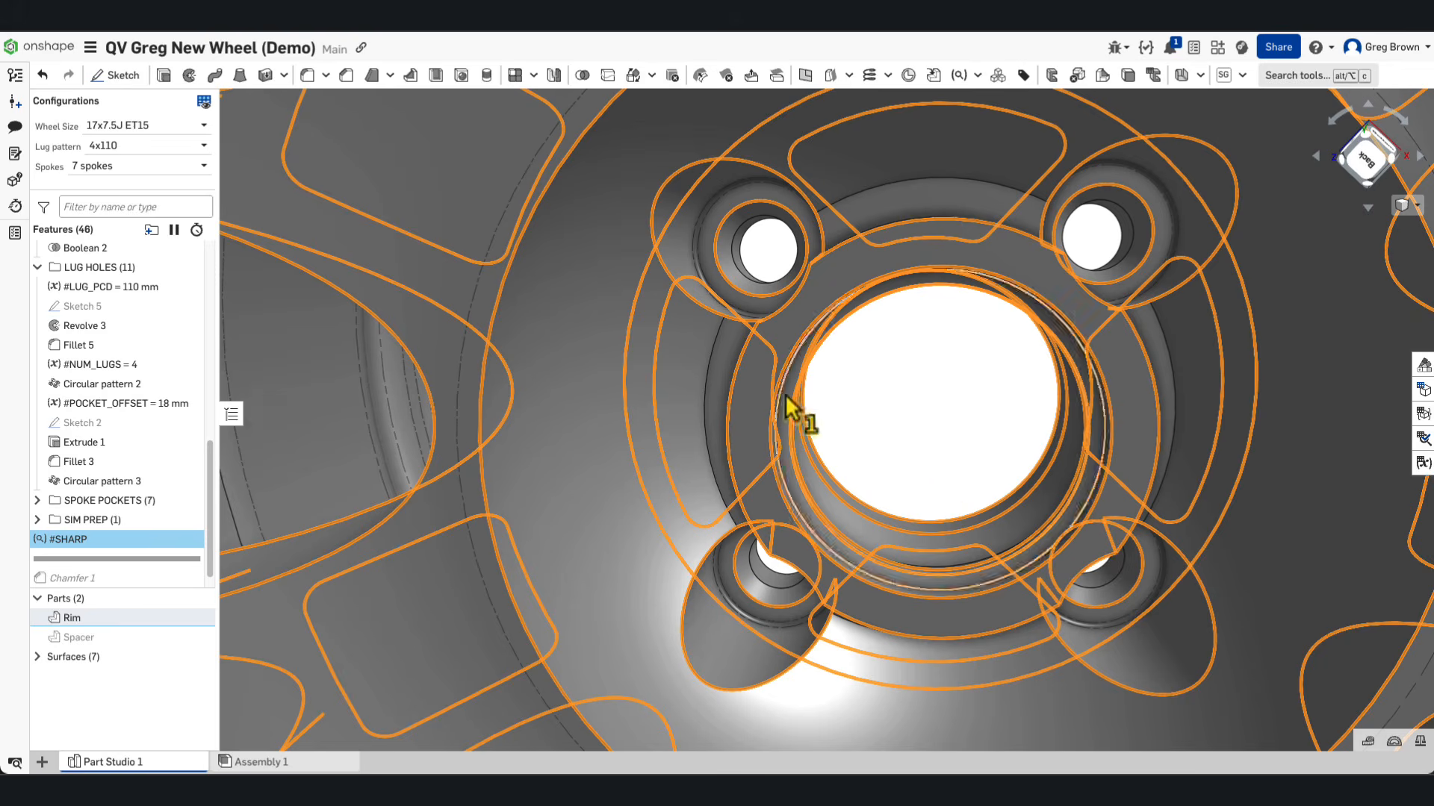
scroll(799, 410, down, 5)
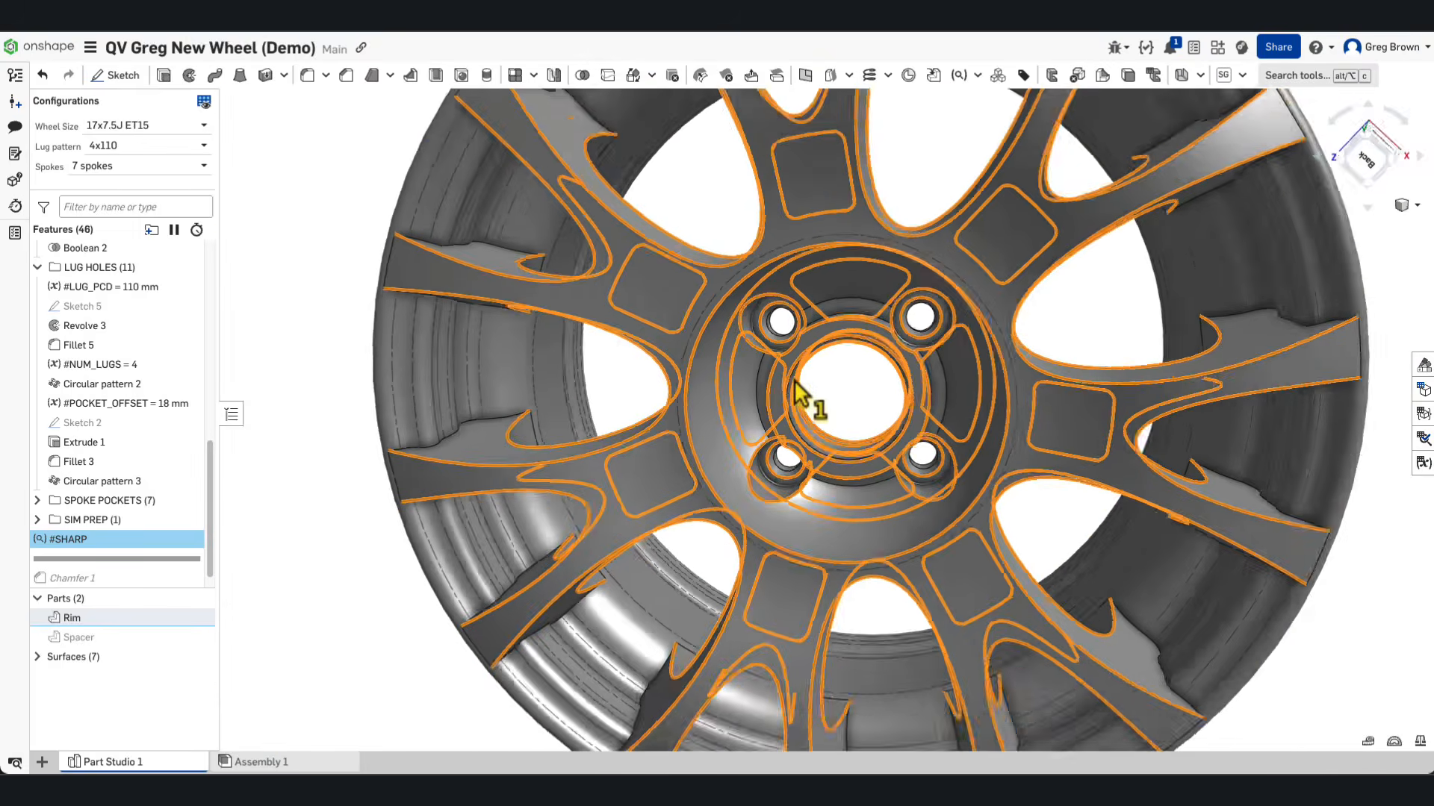
mouse_move(794, 379)
right_down()
mouse_move(808, 355)
mouse_move(790, 347)
mouse_move(793, 385)
right_up()
click(229, 521)
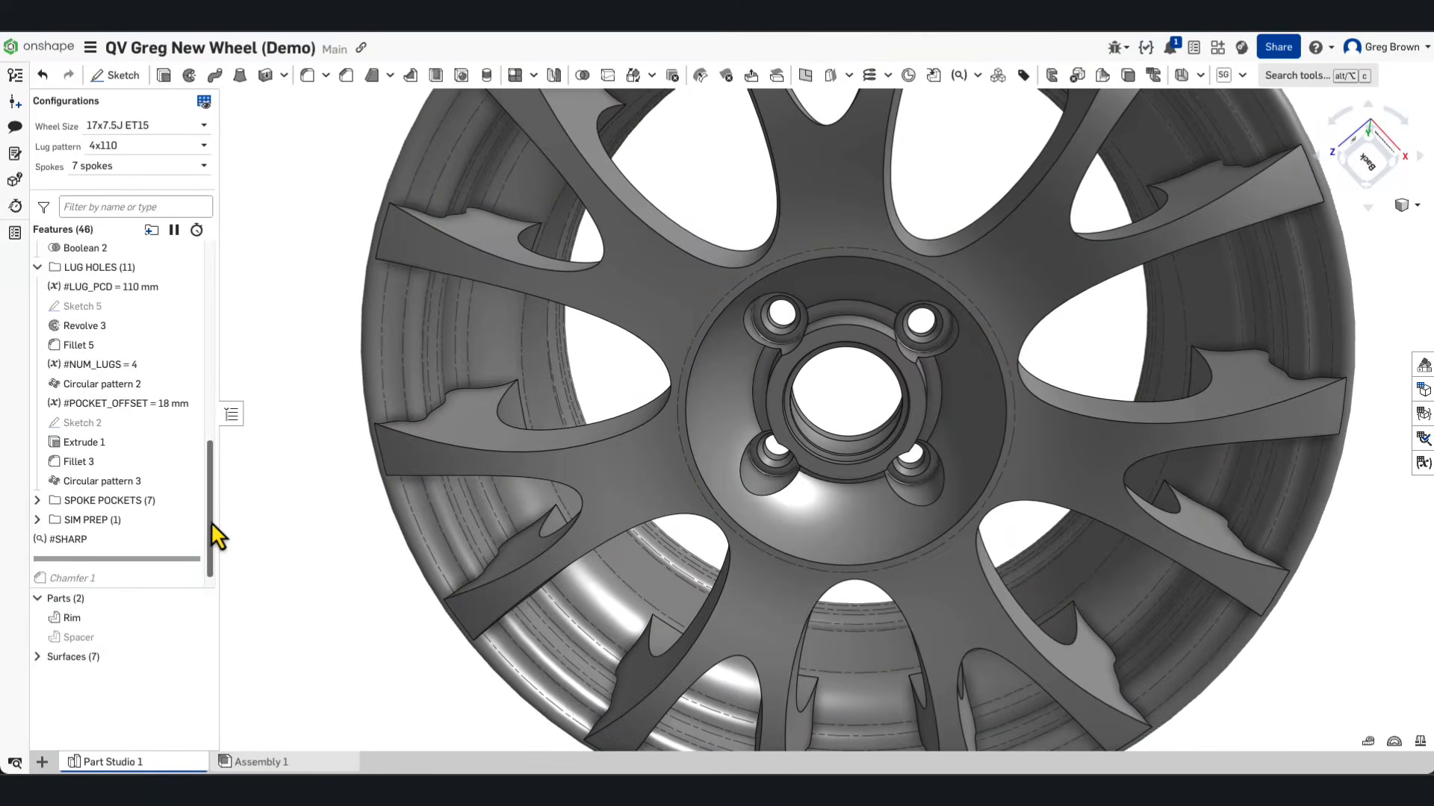
Step: Roll the history forward past Chamfer 1 and check its #SHARP chamfer entities, closing the feature without changes
scroll(212, 526, down, 1)
drag(171, 543, 168, 566)
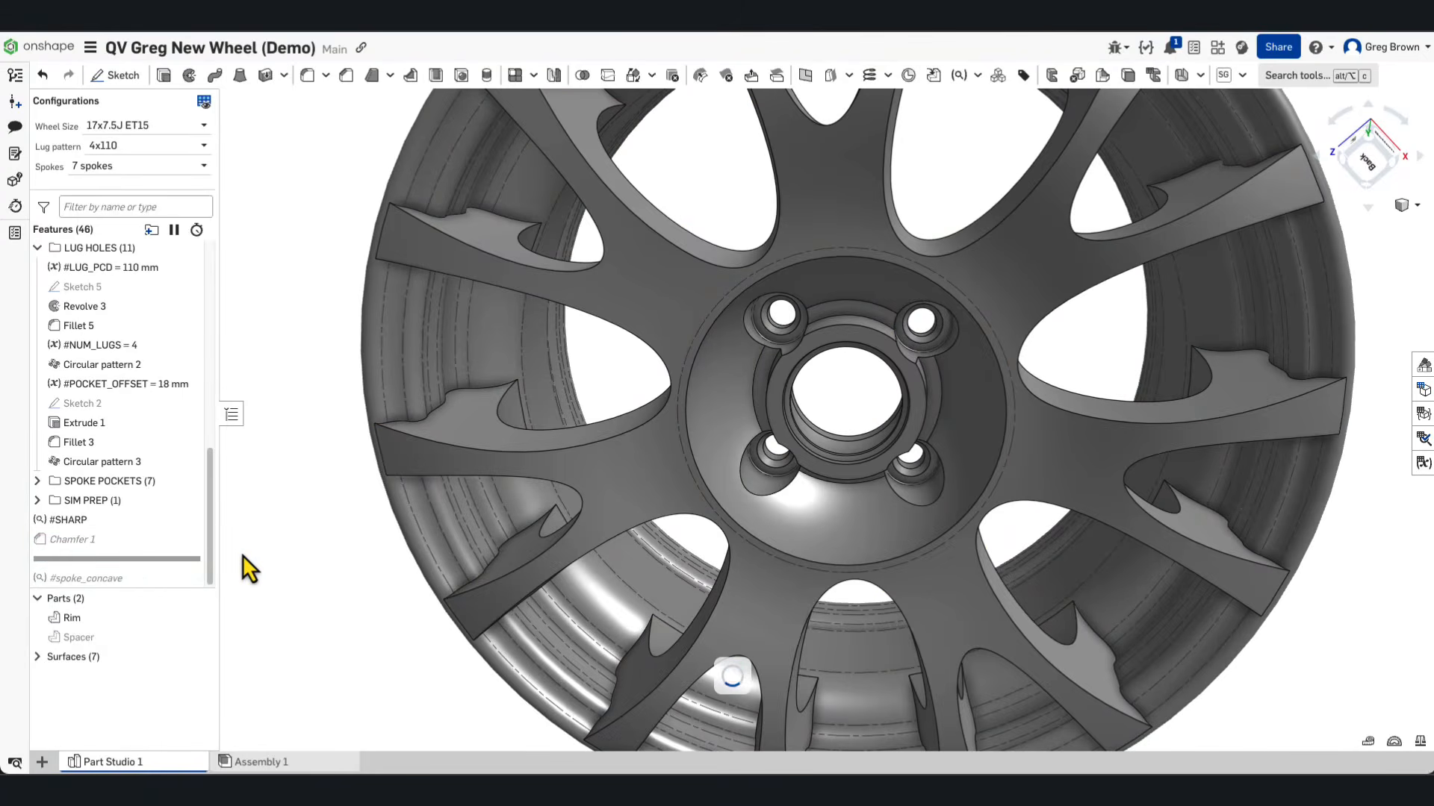
right_click(142, 543)
click(213, 572)
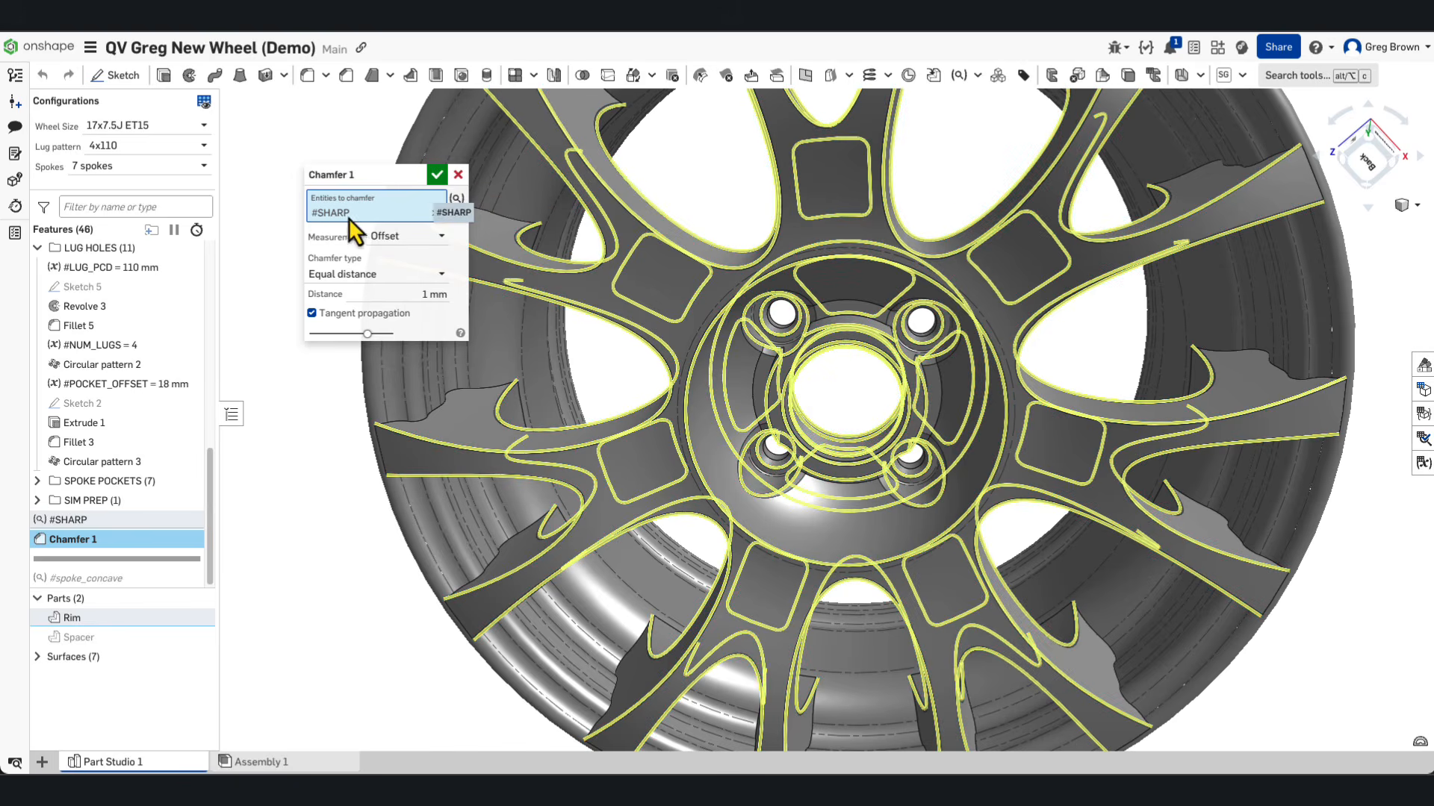
click(459, 176)
Step: Switch the Lug pattern configuration to 5x112
scroll(857, 410, up, 3)
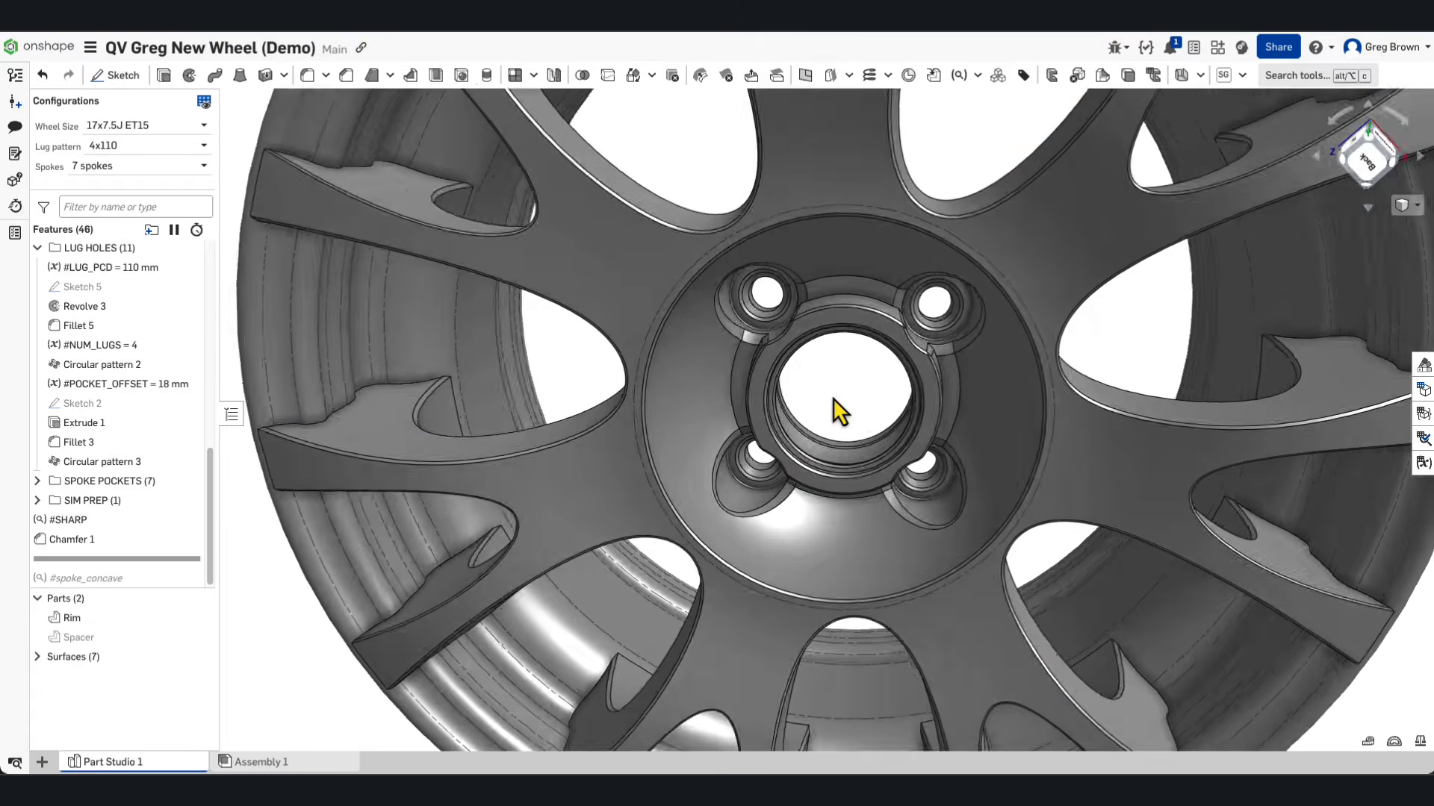
click(127, 146)
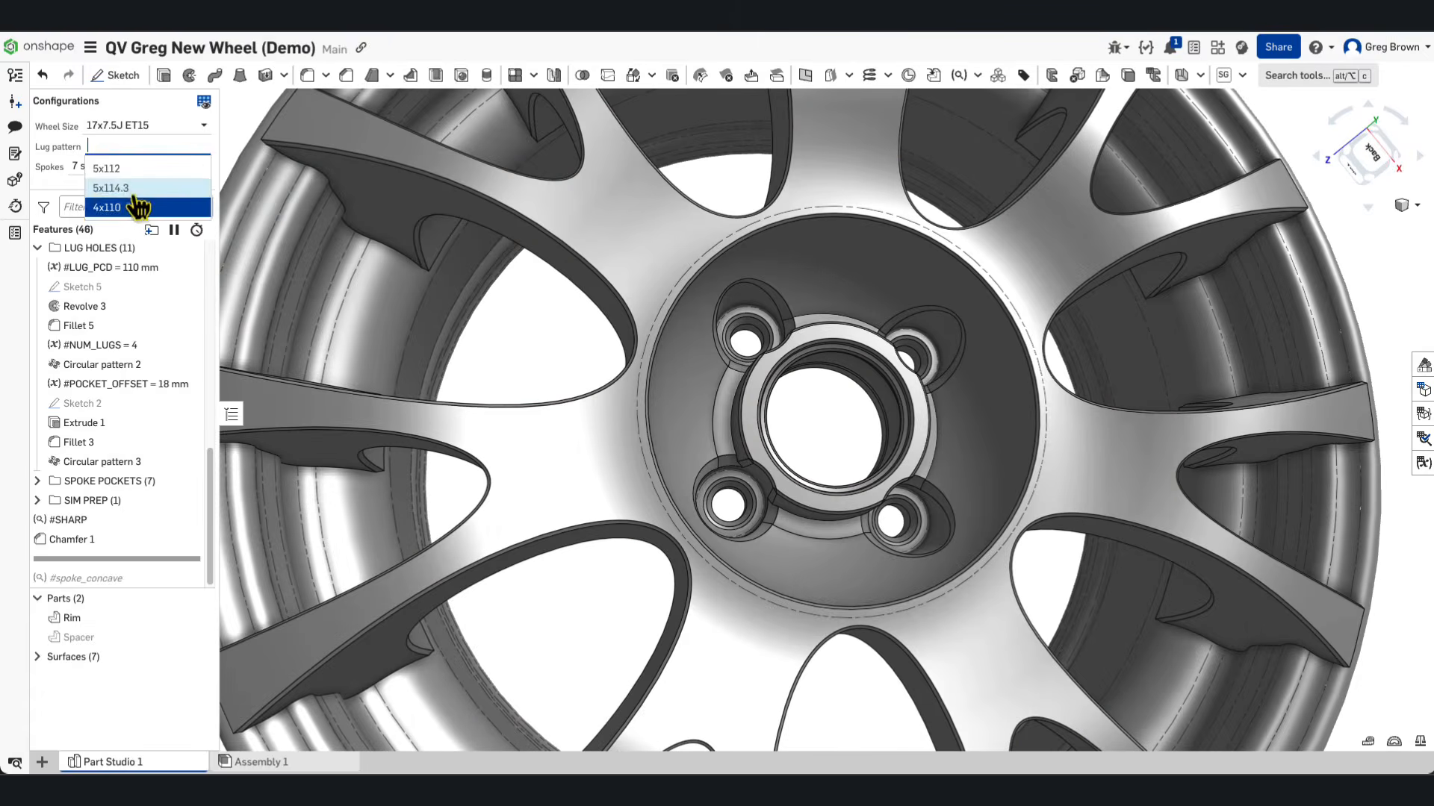
click(139, 170)
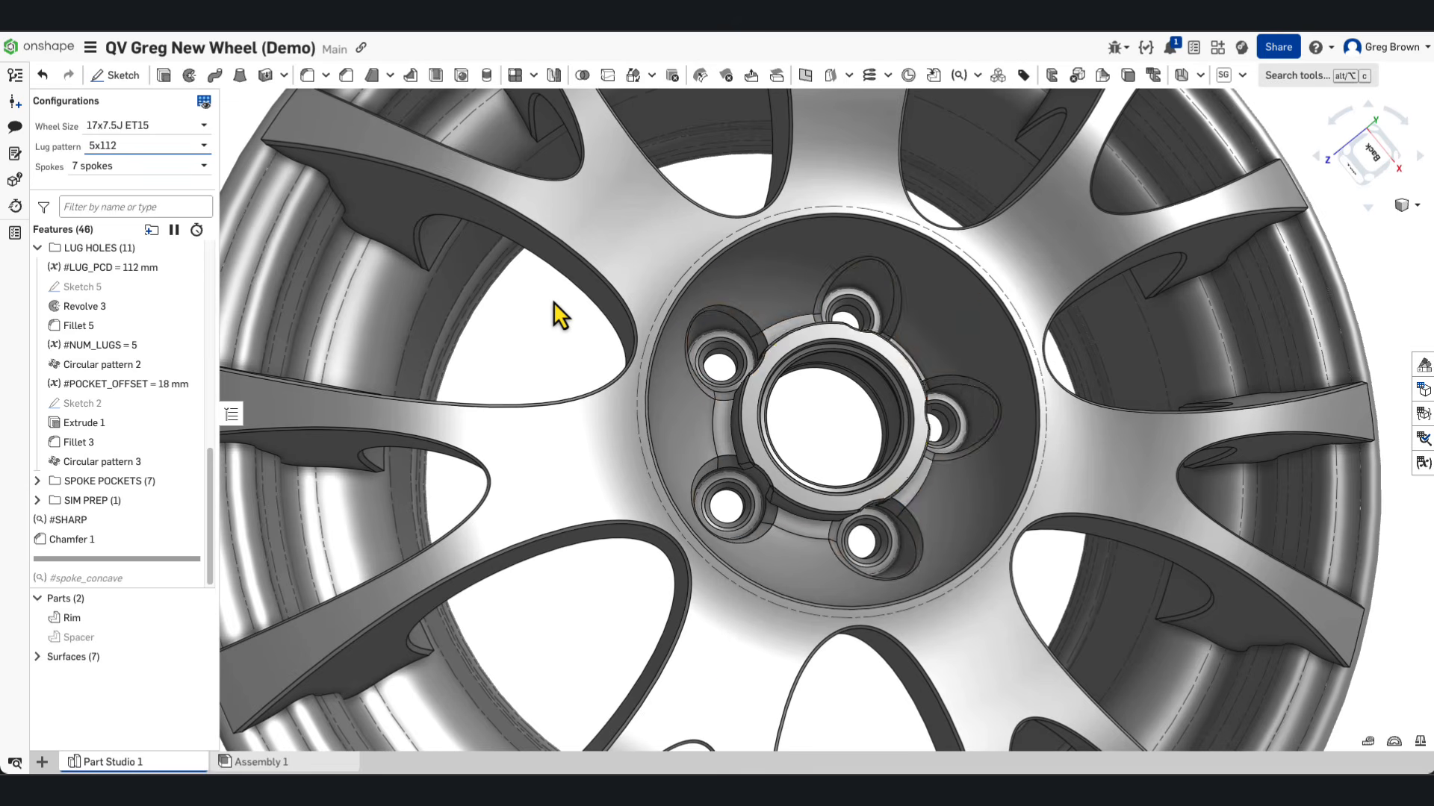
Step: Inspect the chamfered edges around the lug holes, spokes and pockets on the front and rear of the wheel
scroll(949, 372, down, 4)
right_drag(950, 373, 899, 344)
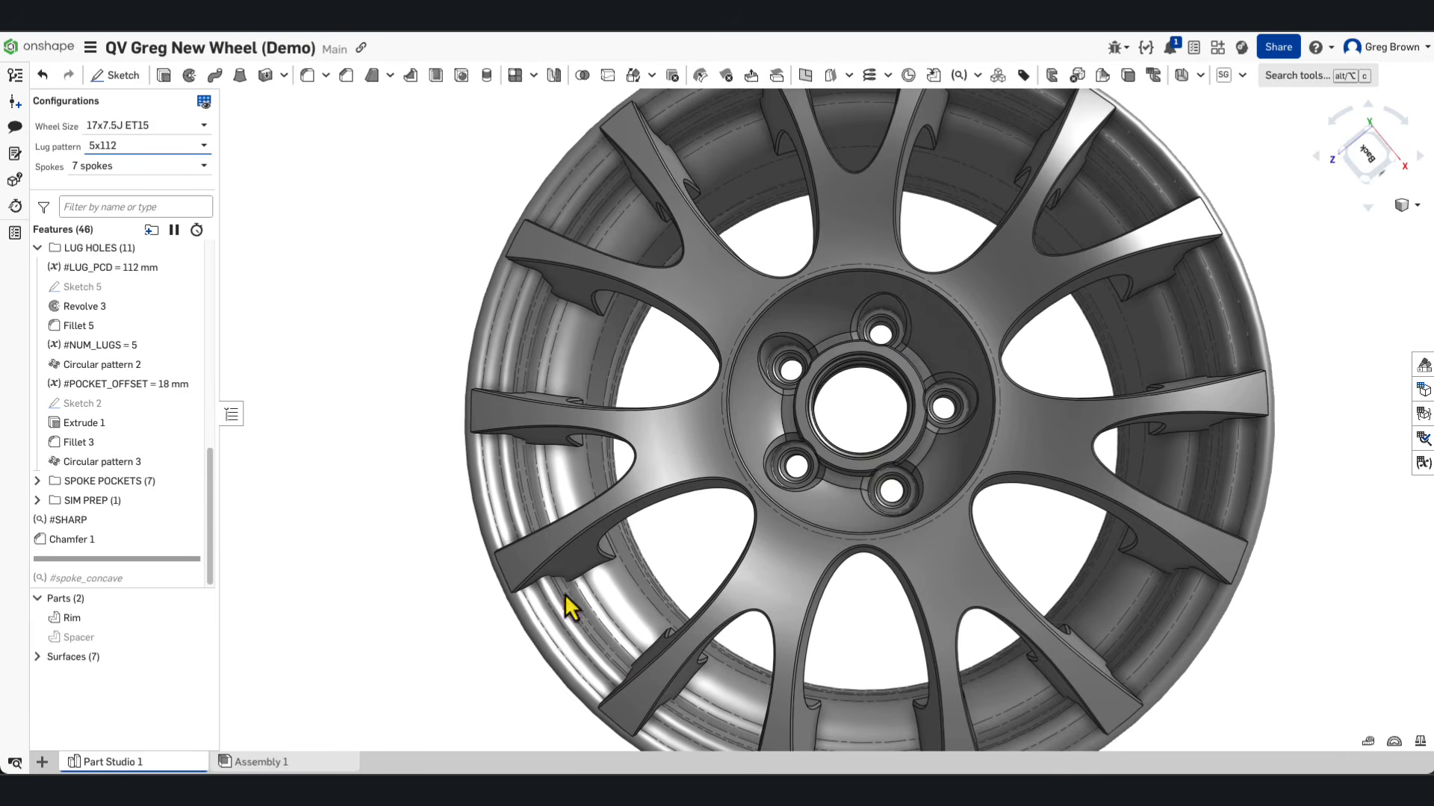
right_drag(688, 397, 999, 231)
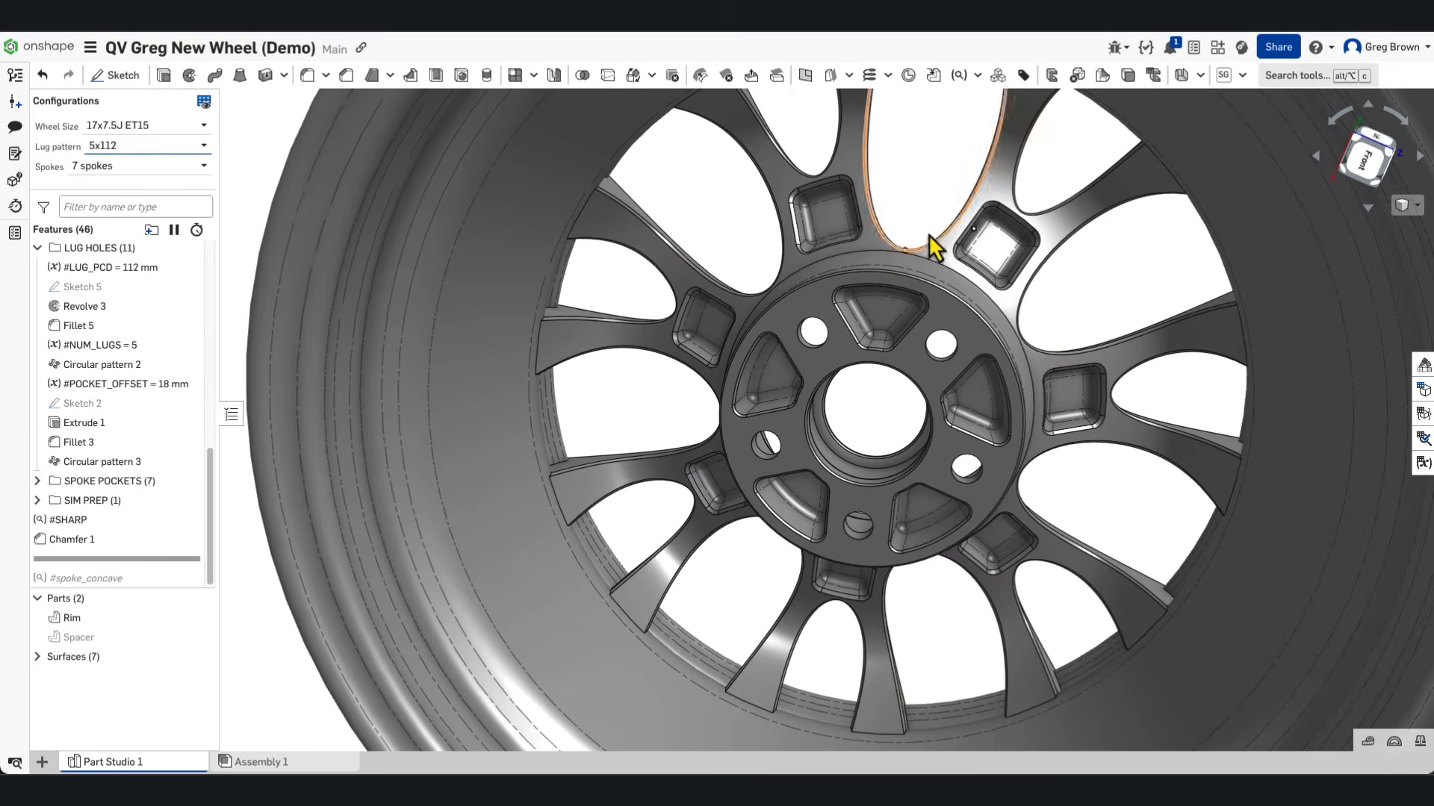
scroll(801, 491, down, 2)
scroll(796, 478, down, 4)
right_drag(937, 431, 694, 419)
scroll(1180, 632, up, 2)
scroll(1180, 632, up, 3)
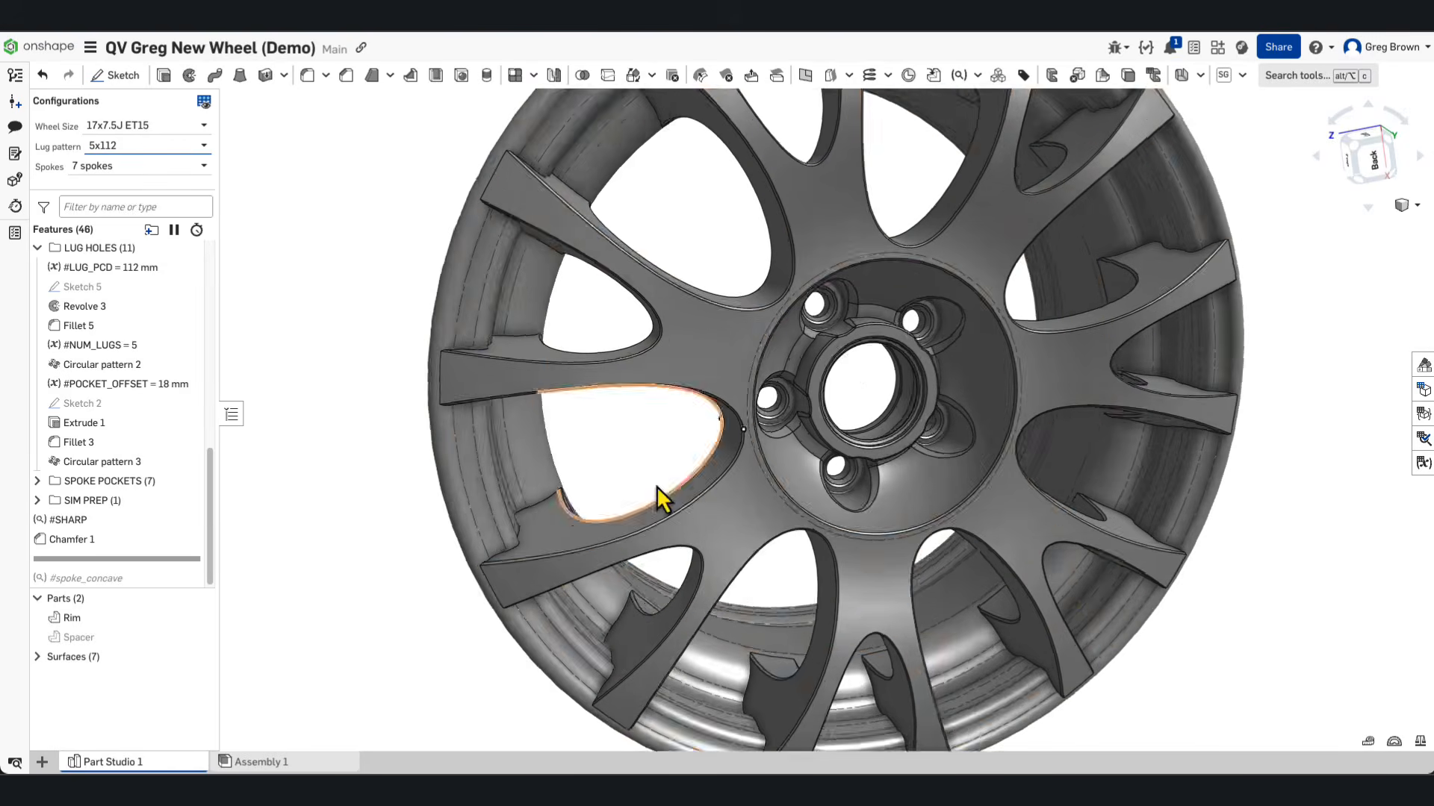
scroll(658, 487, down, 2)
right_drag(658, 486, 829, 482)
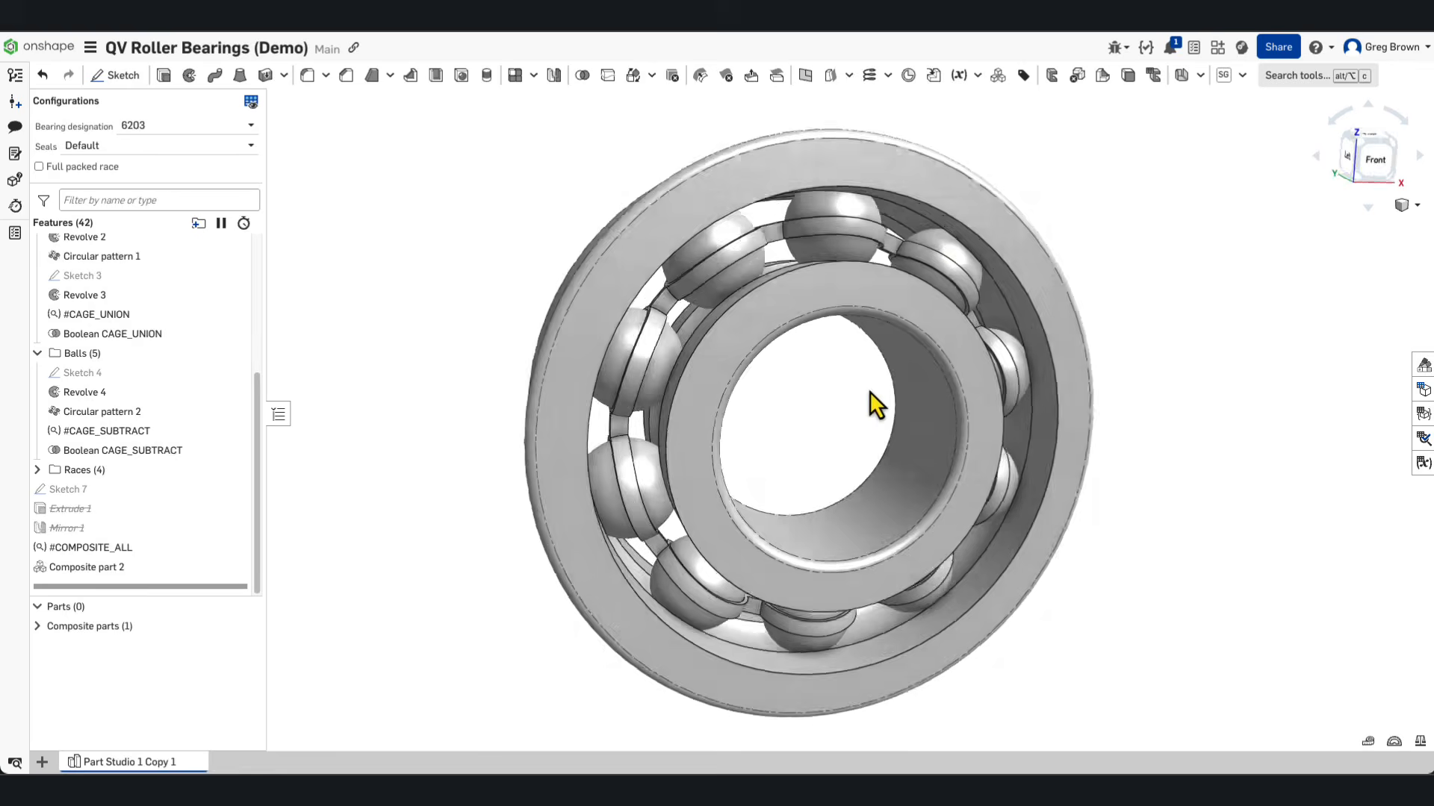
Step: Review the bearing's configuration tables for Bearing designation, Seals and Full packed race without changing any value
right_drag(869, 392, 818, 414)
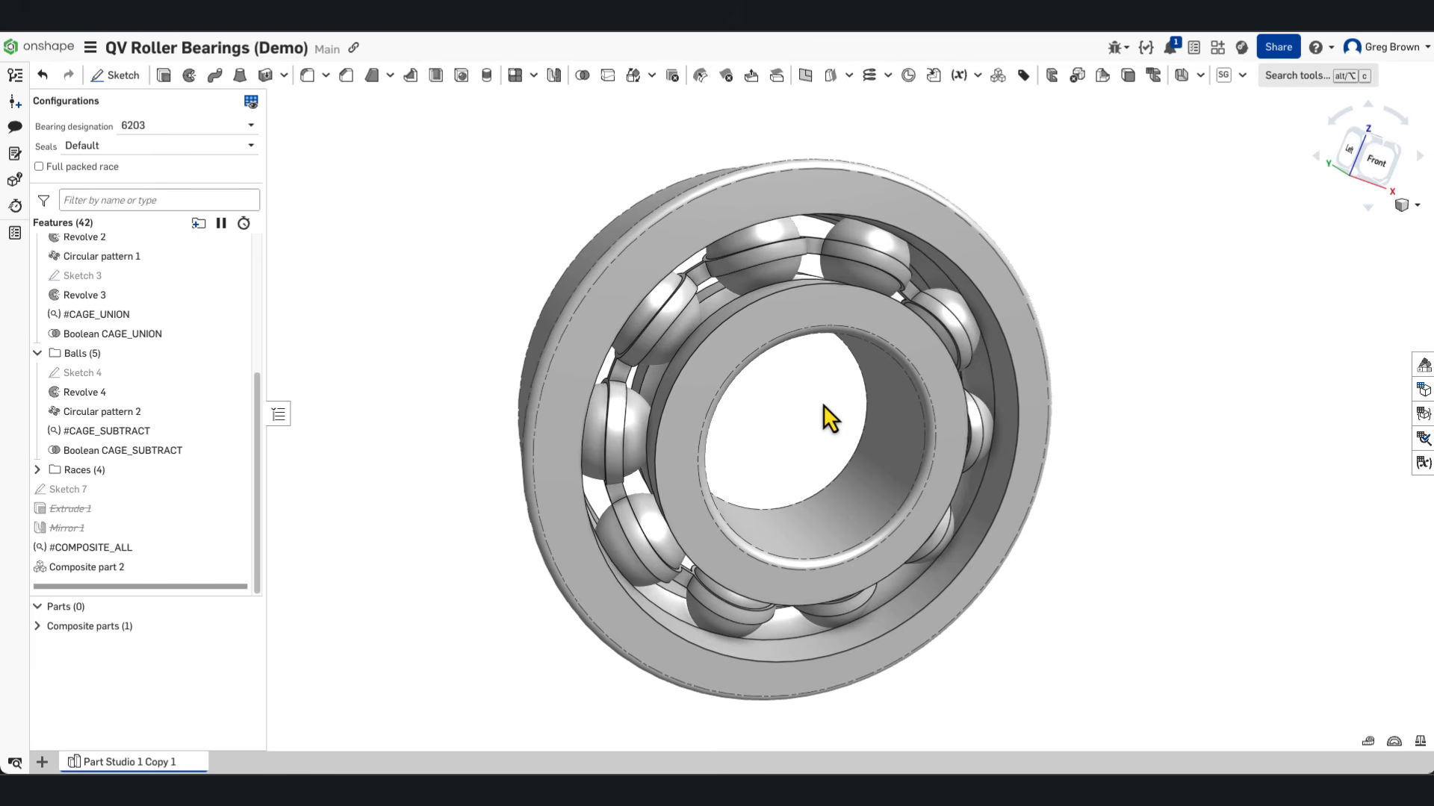
right_drag(828, 413, 792, 396)
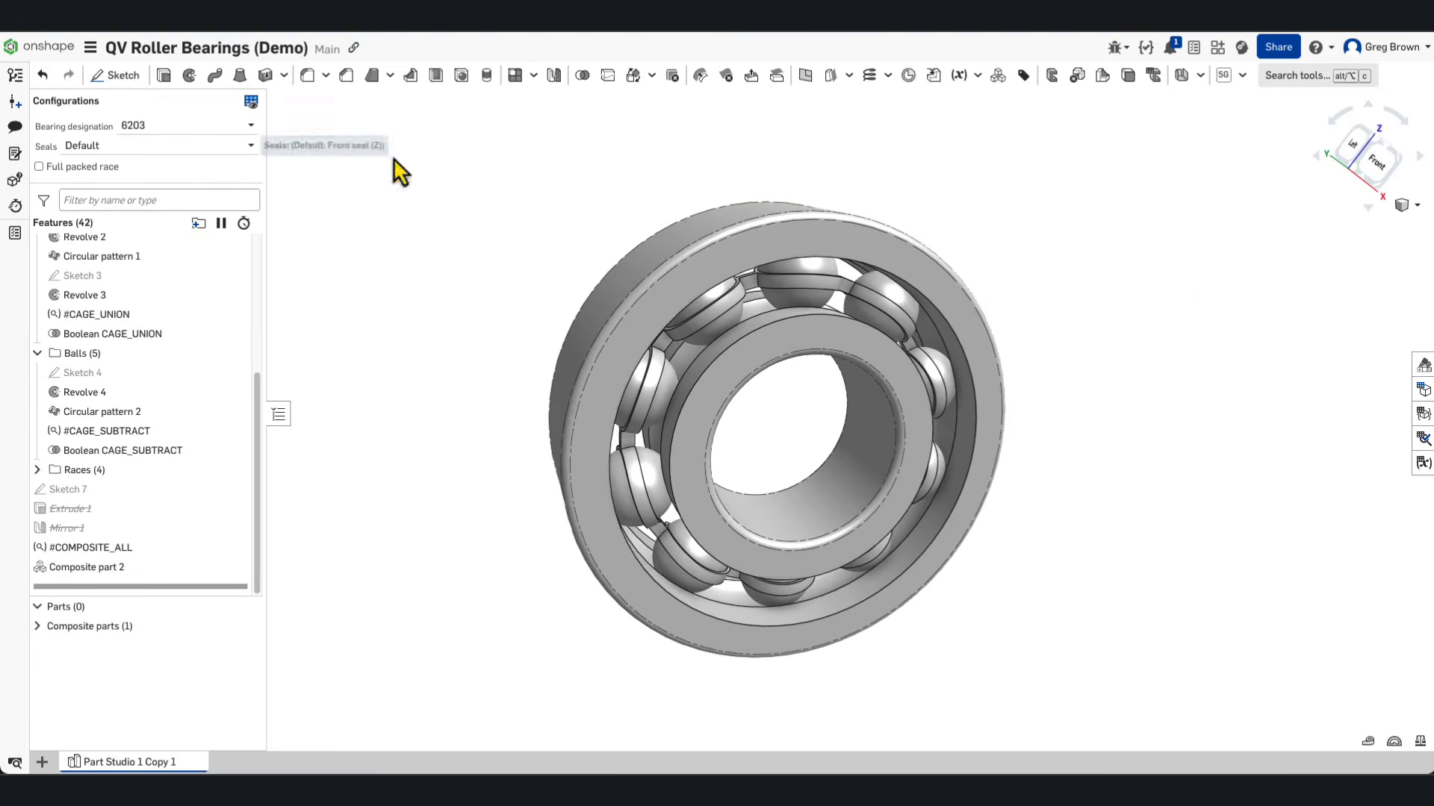
click(1423, 390)
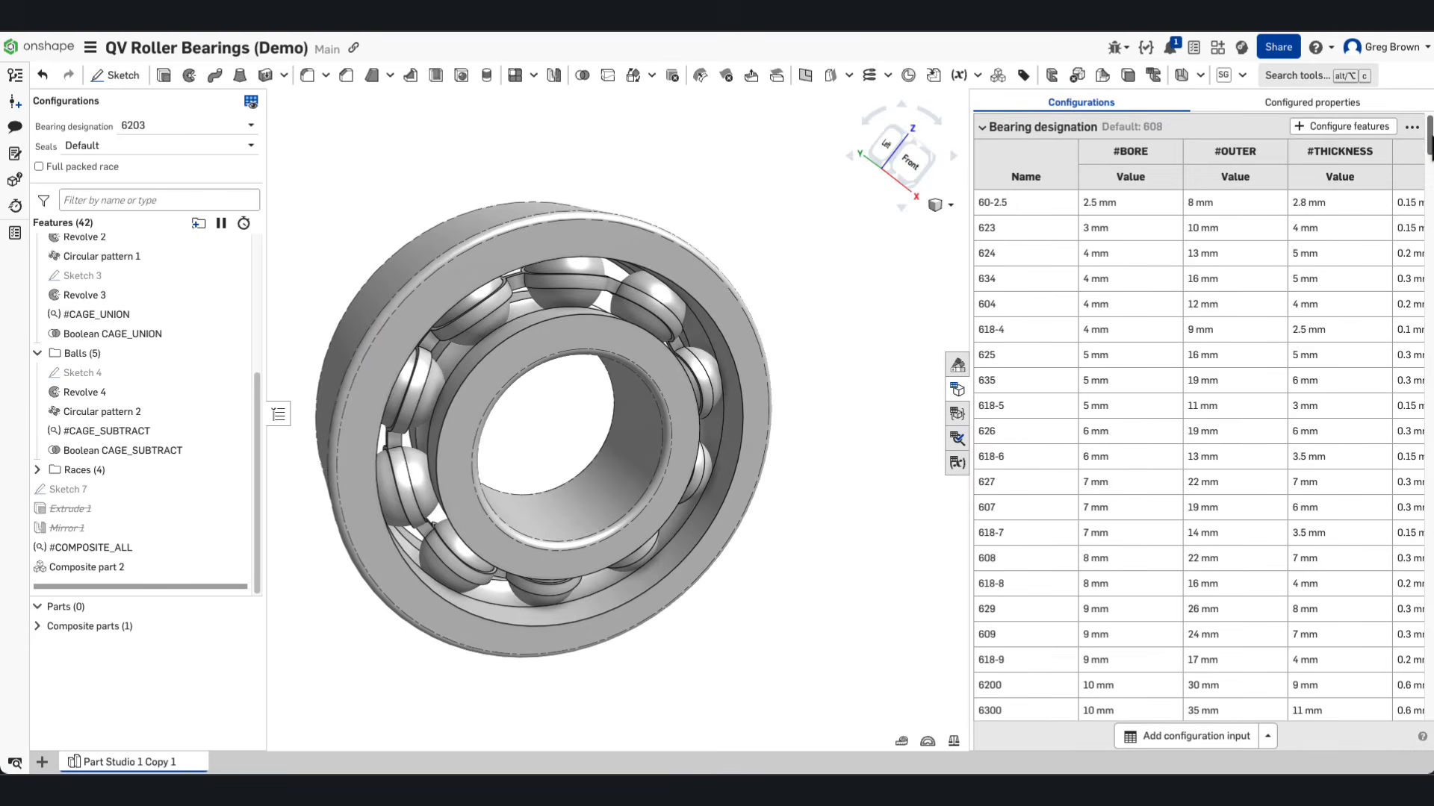
mouse_move(1432, 139)
mouse_down()
mouse_move(1422, 211)
mouse_move(1431, 138)
mouse_up()
click(982, 128)
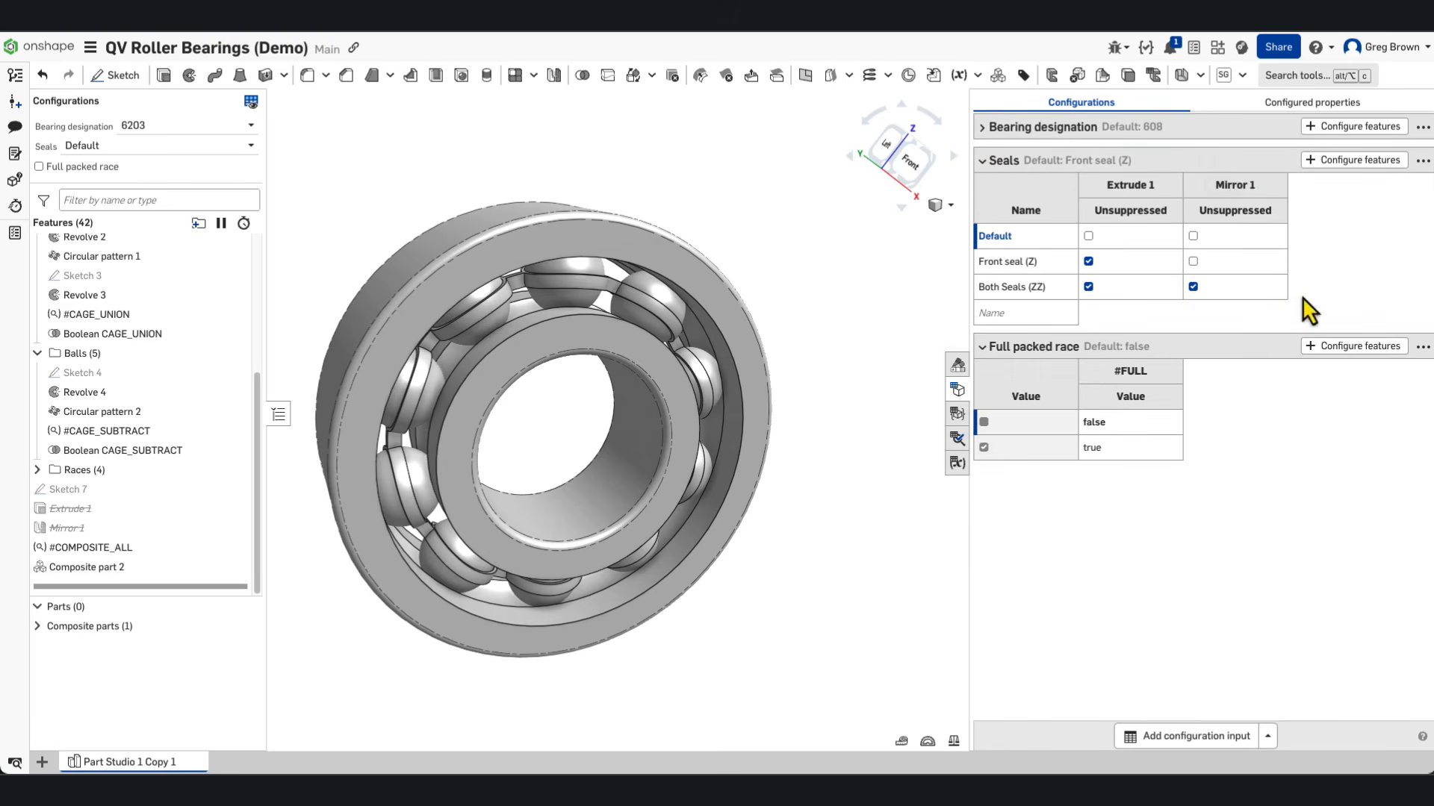
click(983, 128)
click(983, 128)
click(958, 390)
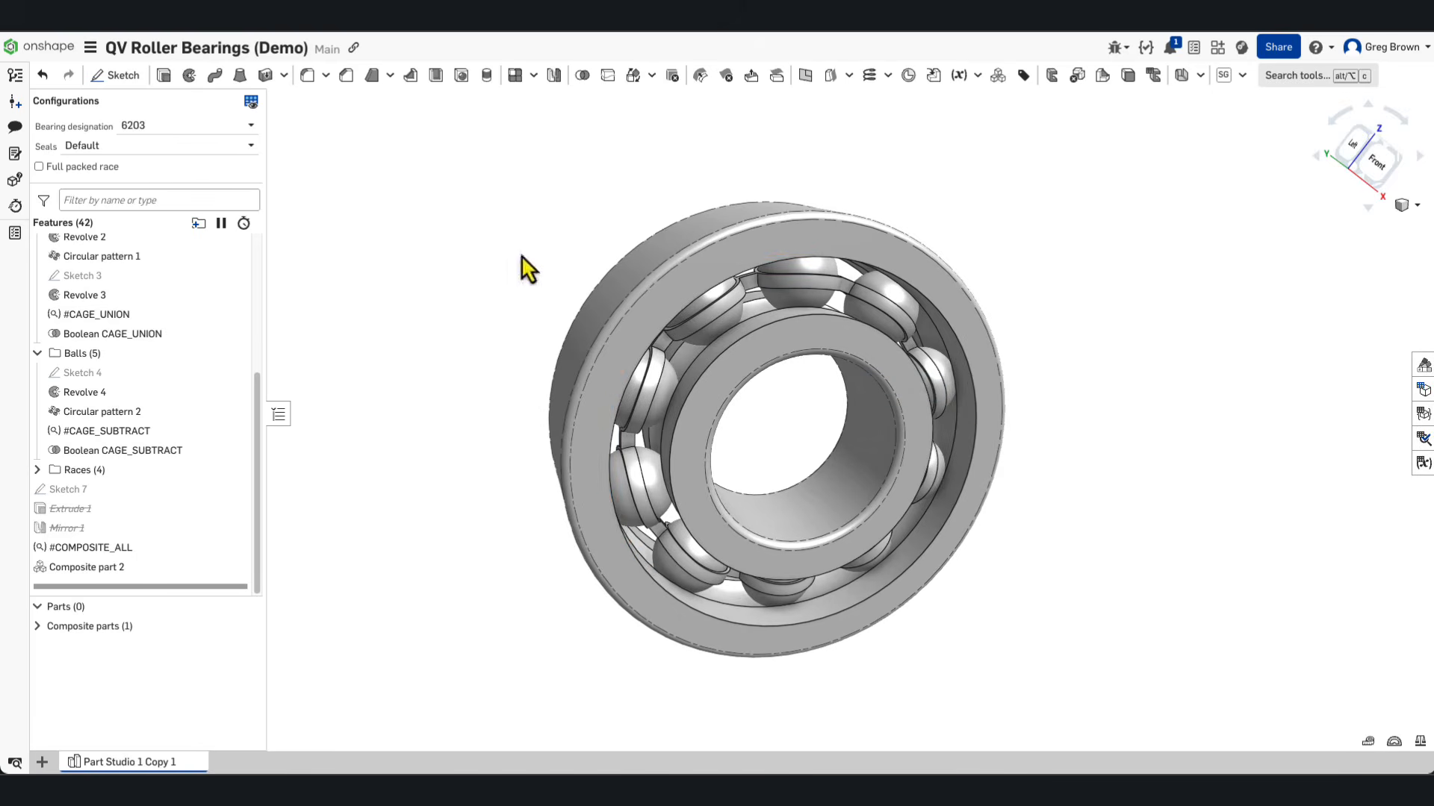
Step: Turn the Full packed race option on to try it, and turn it back off
right_drag(521, 256, 550, 223)
click(78, 170)
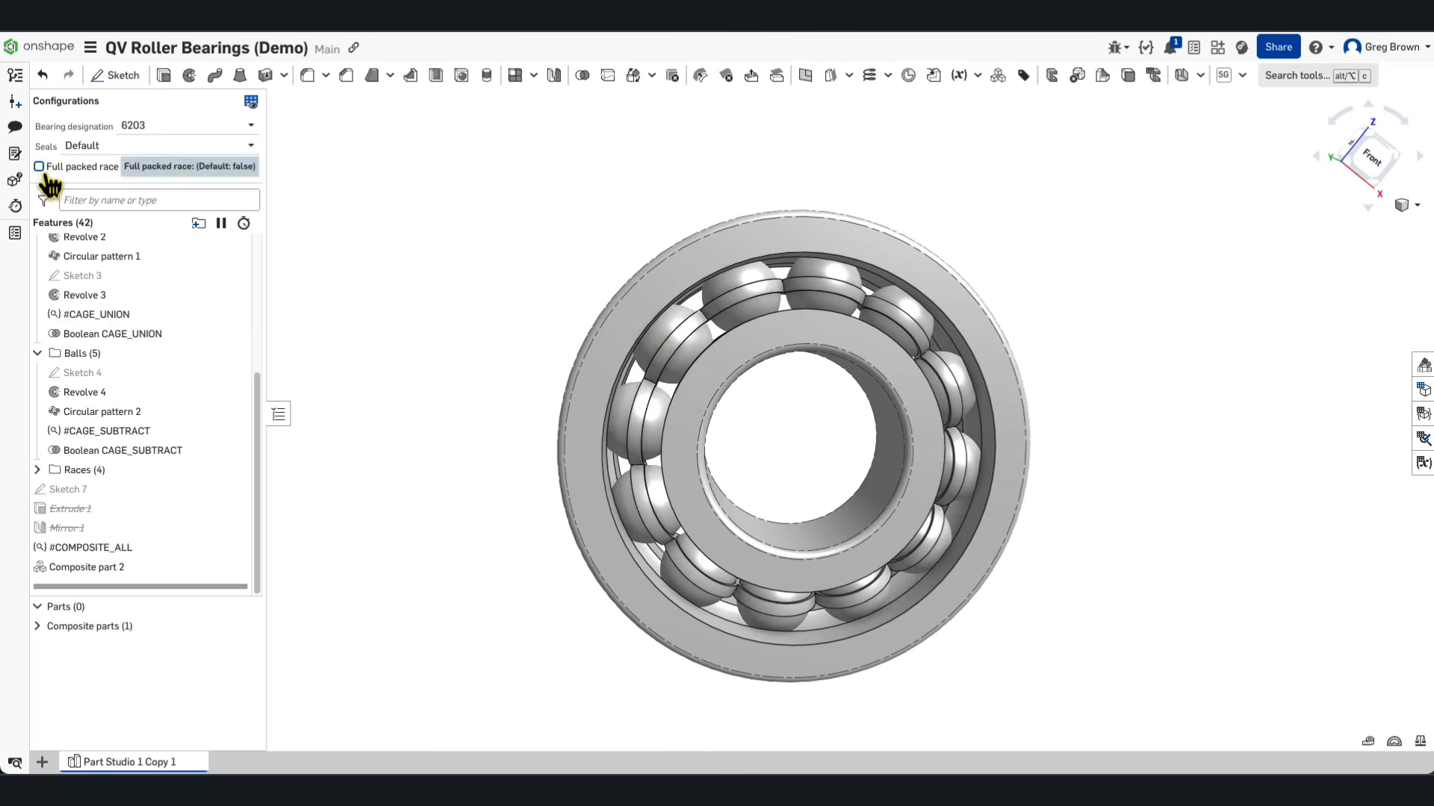
right_drag(600, 311, 648, 323)
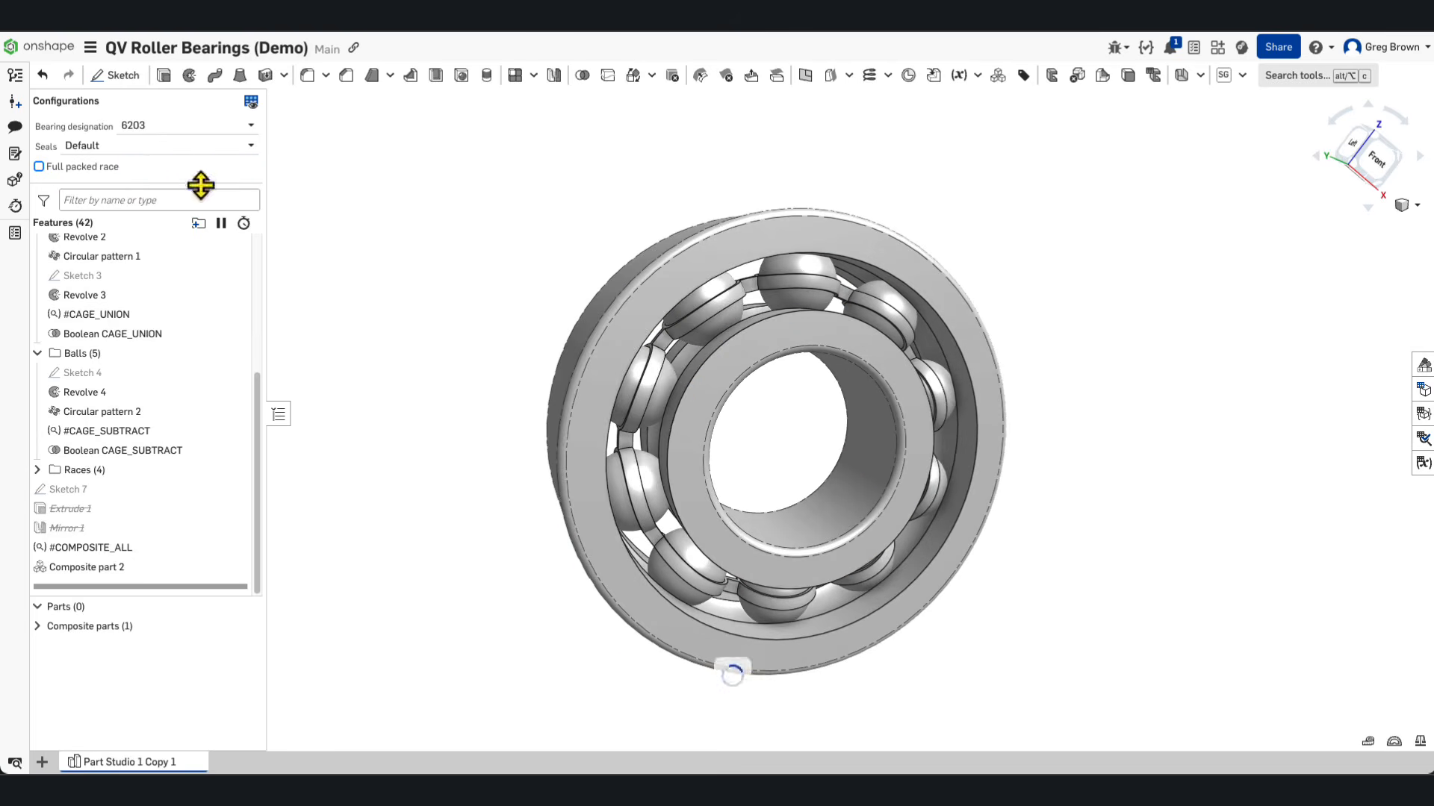
Step: Try the Seals configuration as Front seal (Z) and Both Seals (ZZ), and return it to Default
click(138, 153)
click(147, 187)
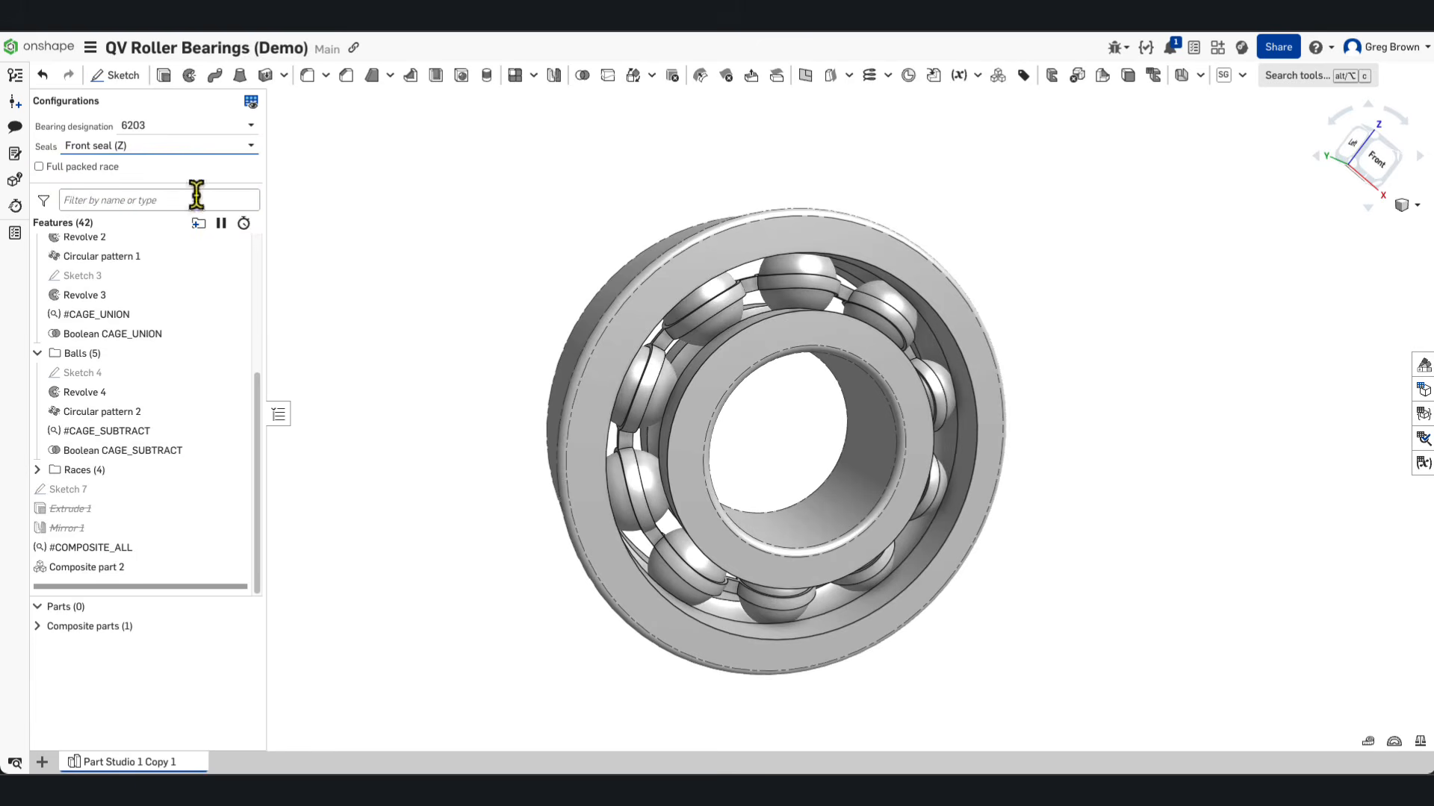
right_drag(563, 280, 688, 330)
click(117, 154)
click(144, 213)
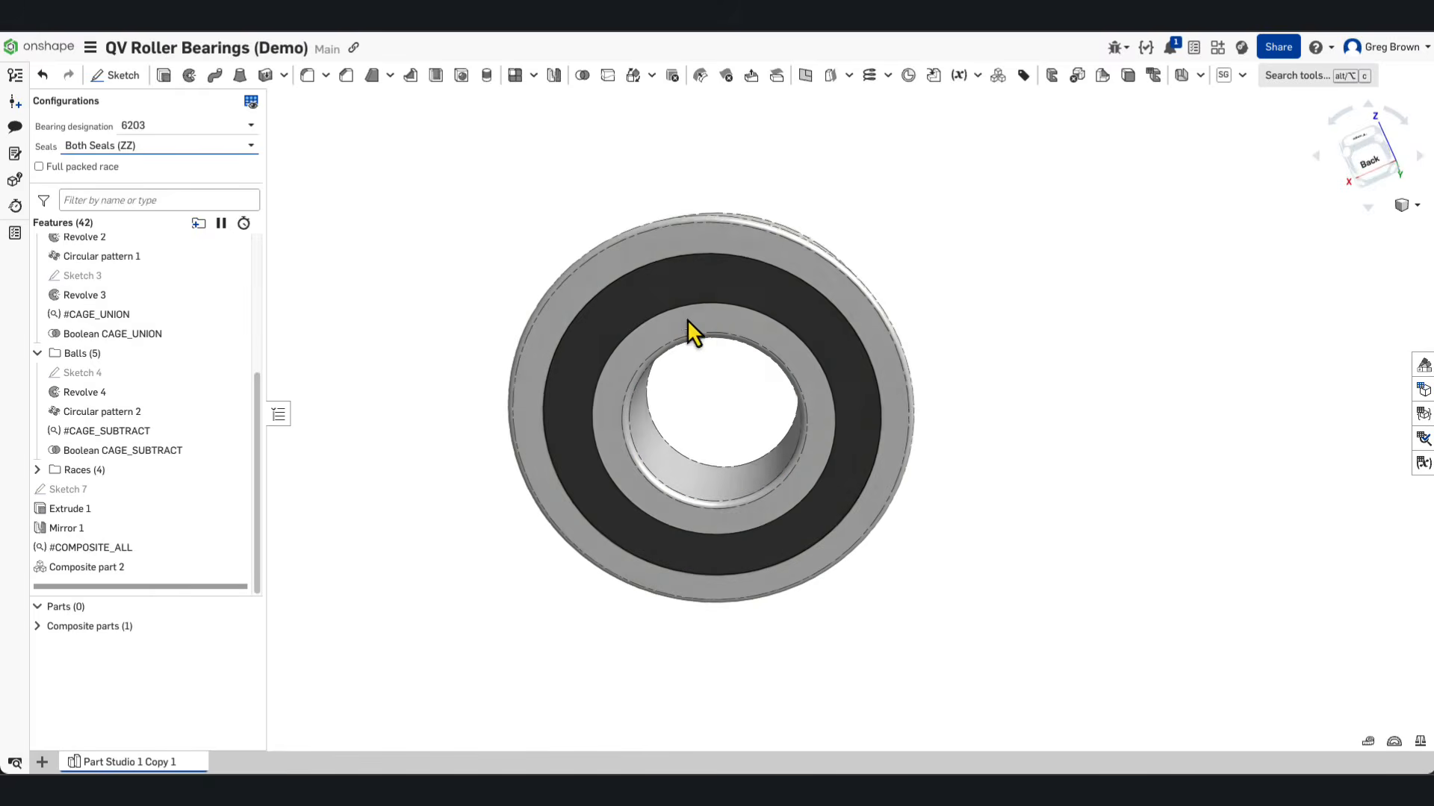
click(84, 146)
click(97, 167)
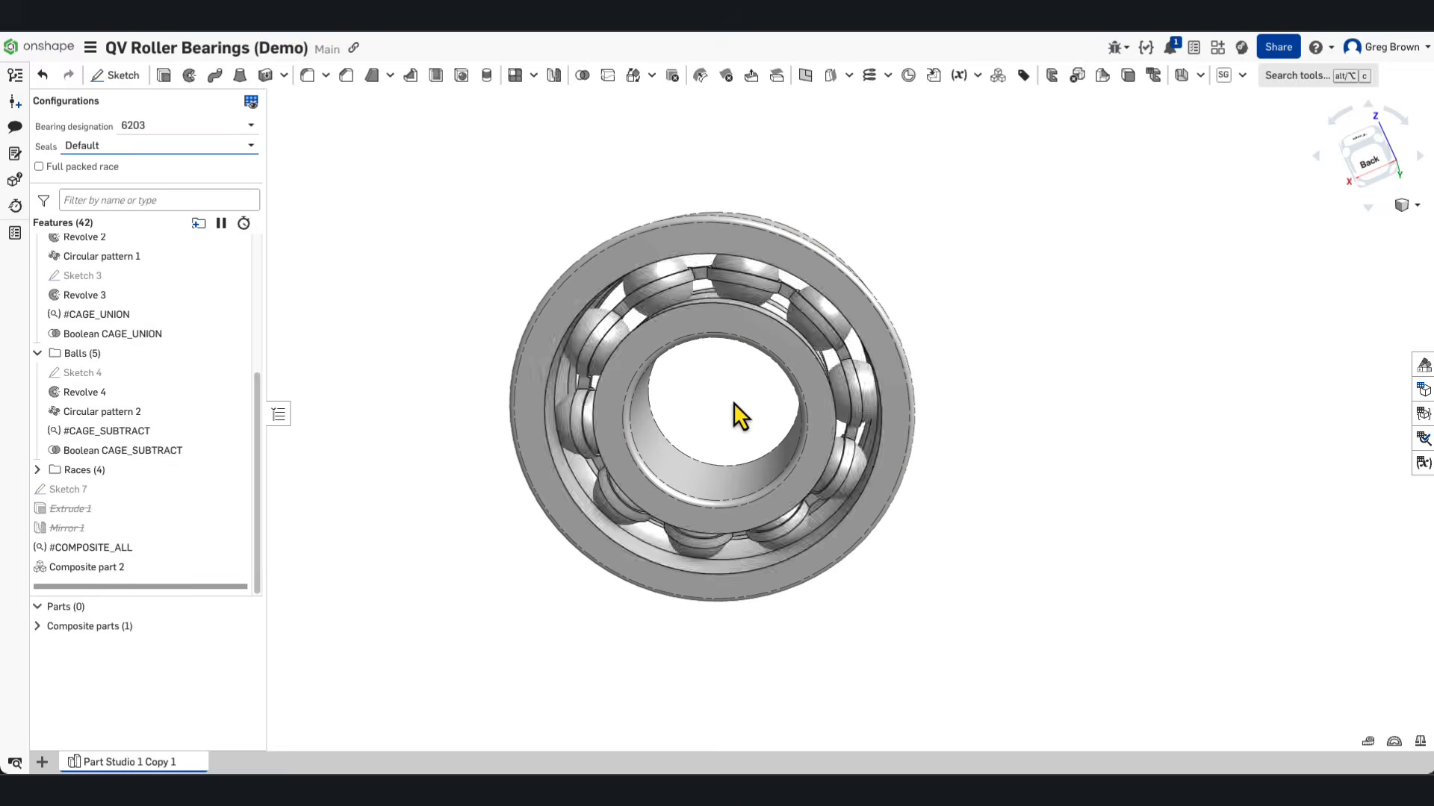
right_drag(733, 402, 432, 244)
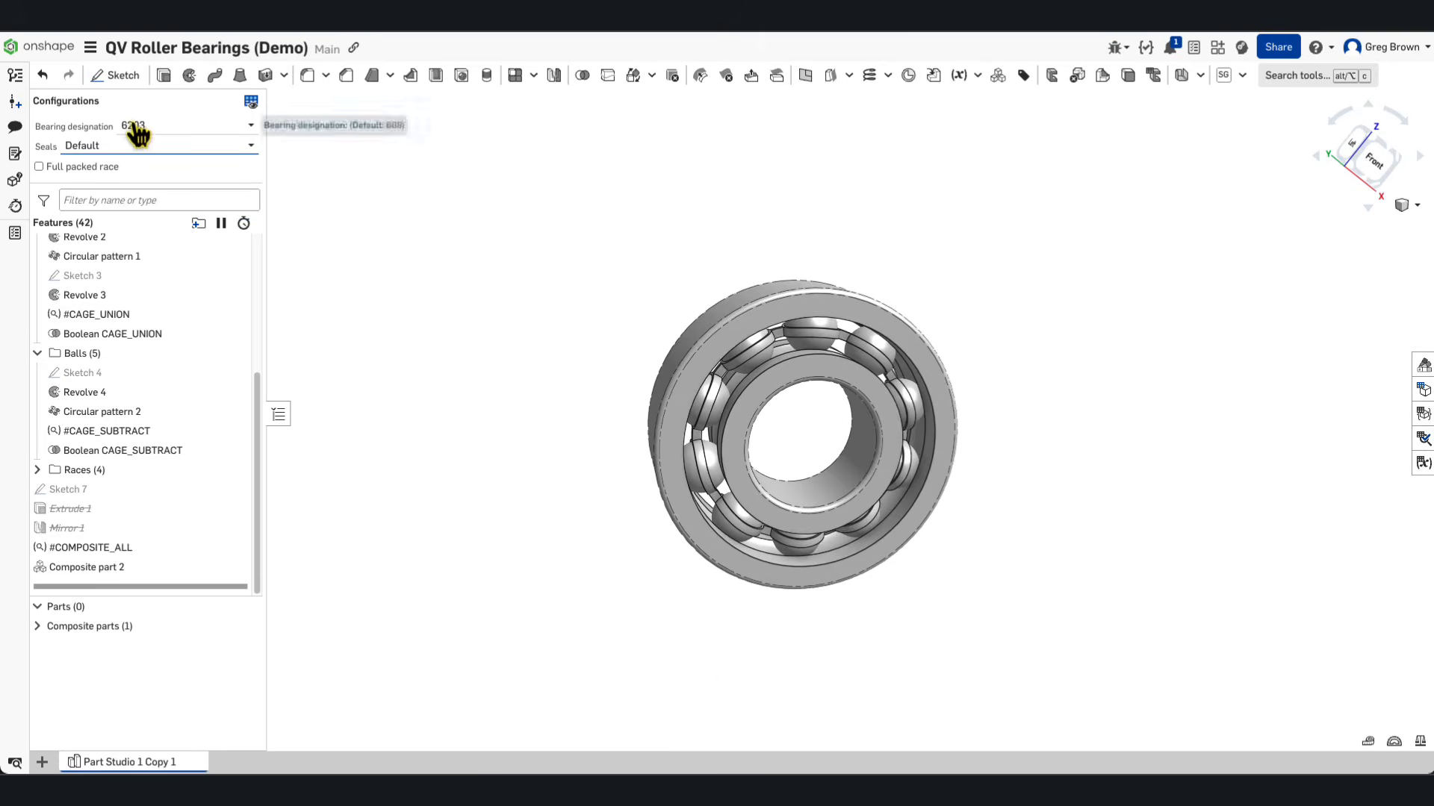
Step: Switch the Bearing designation to 6303 and on to 6403, viewing the balls and cage of the resized bearing
click(165, 126)
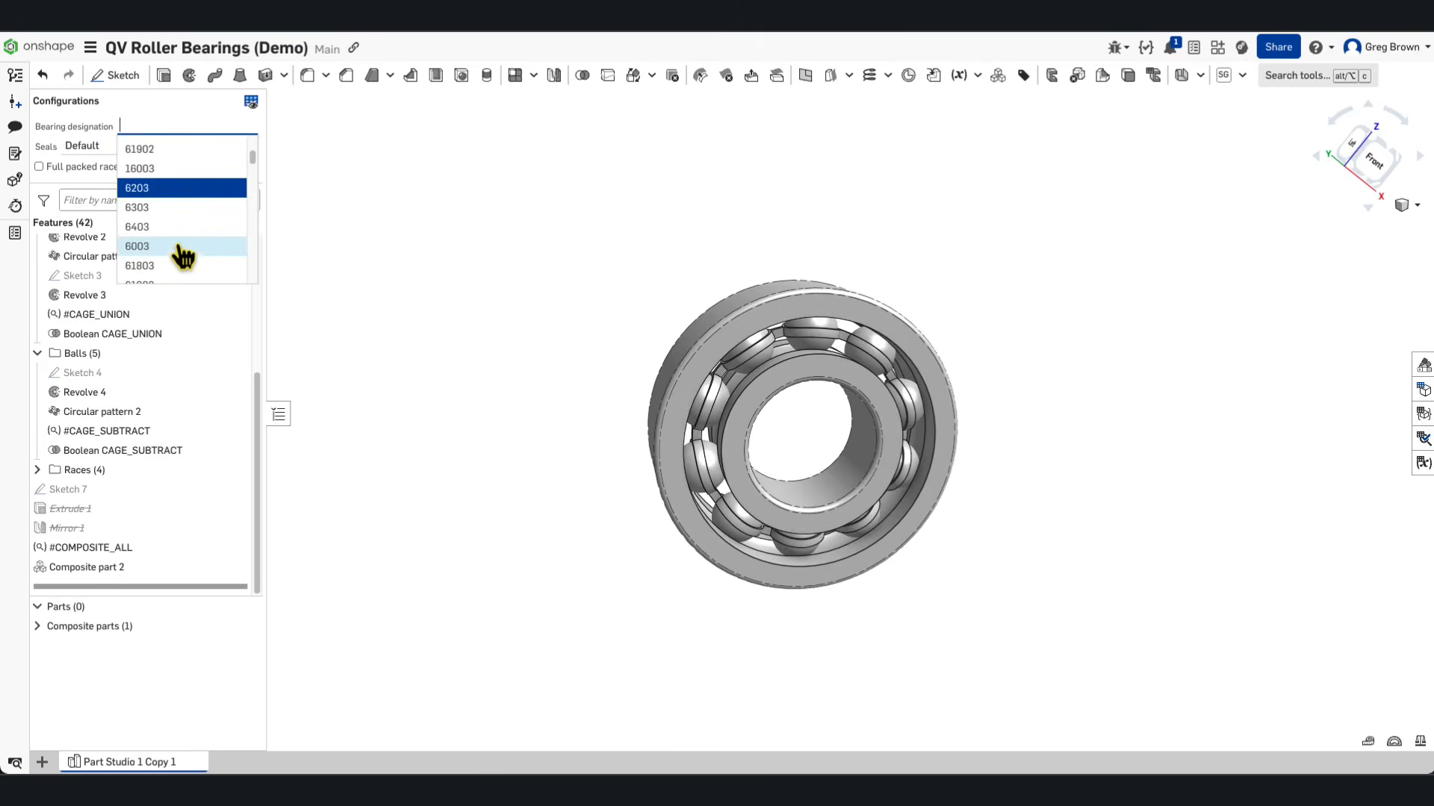
click(177, 212)
click(141, 127)
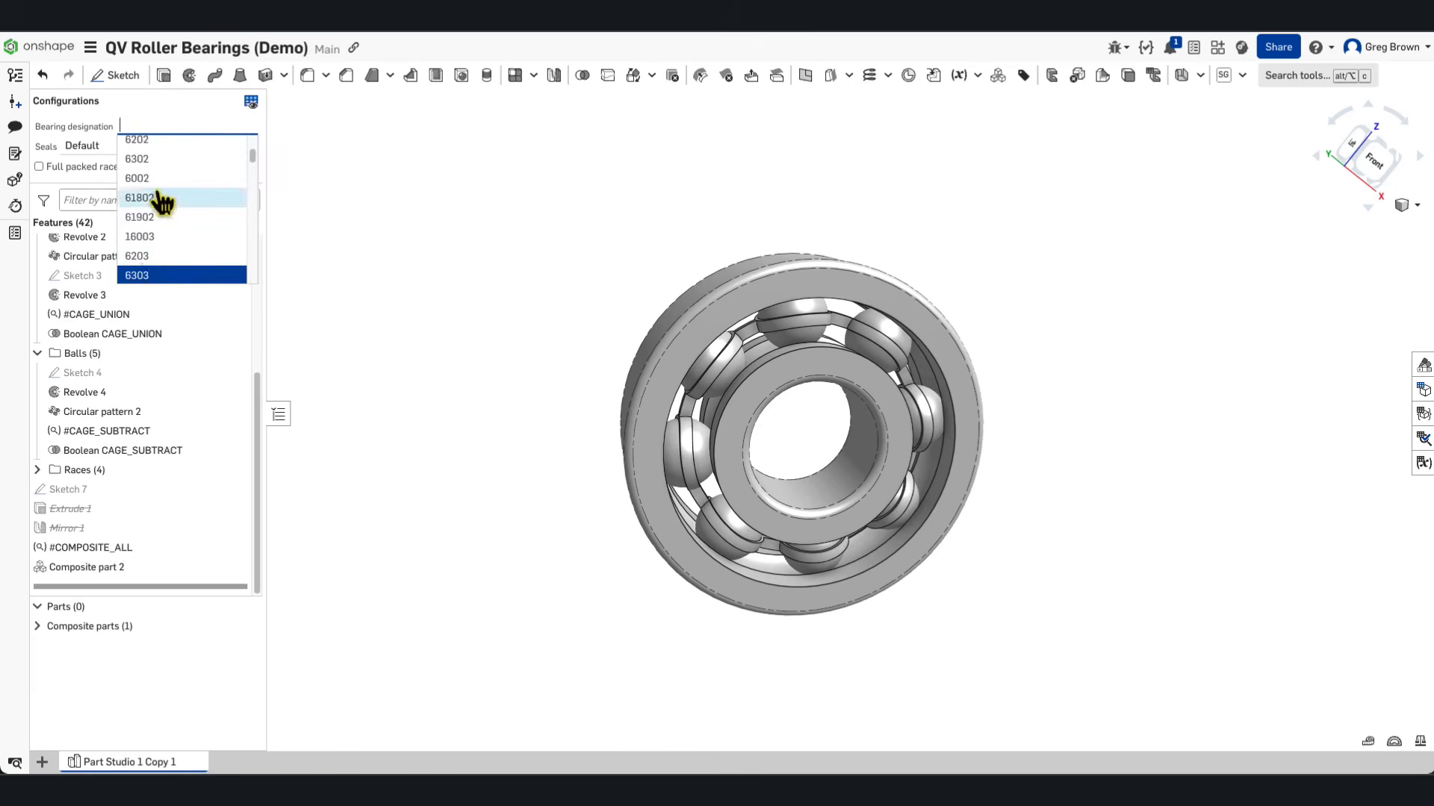
click(163, 266)
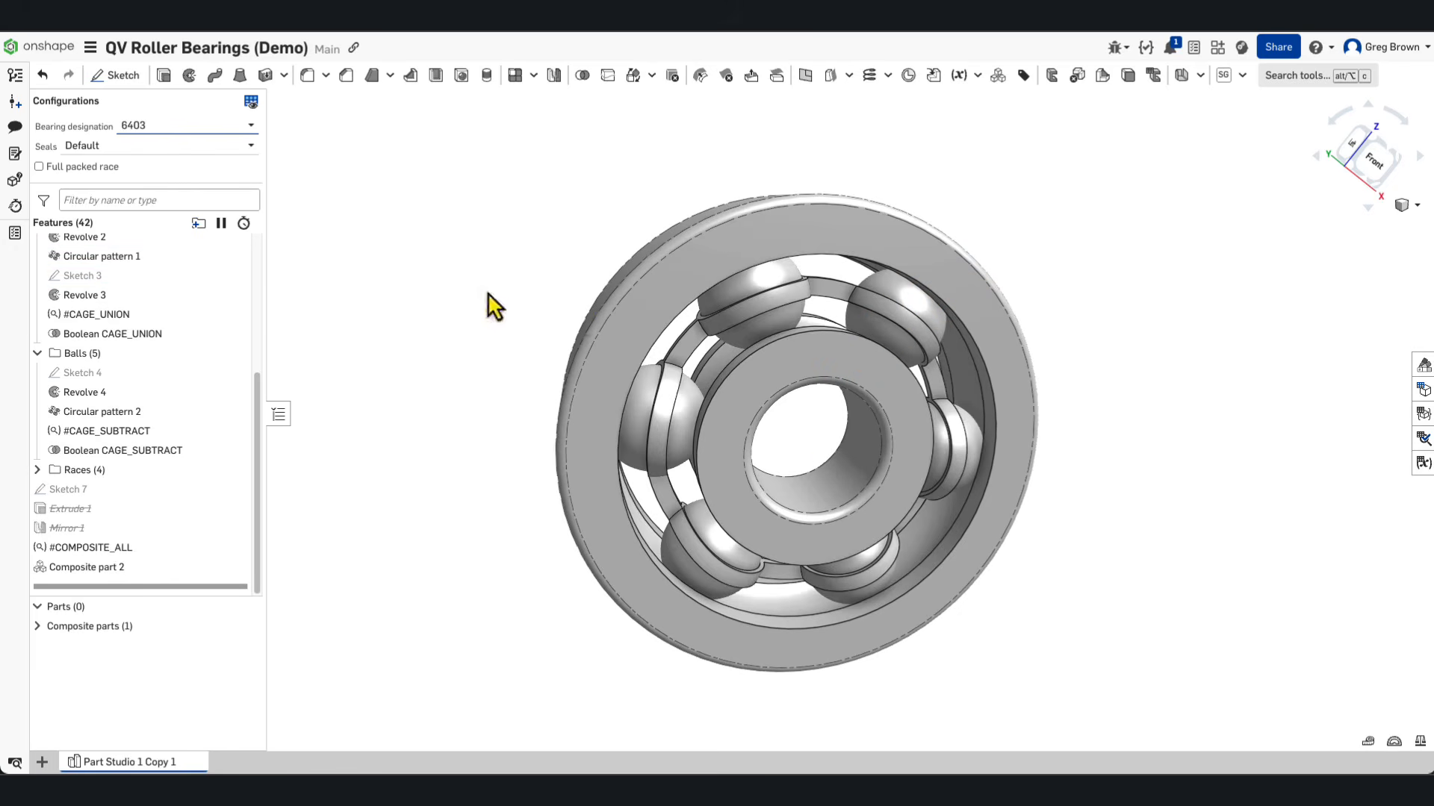
scroll(821, 458, up, 3)
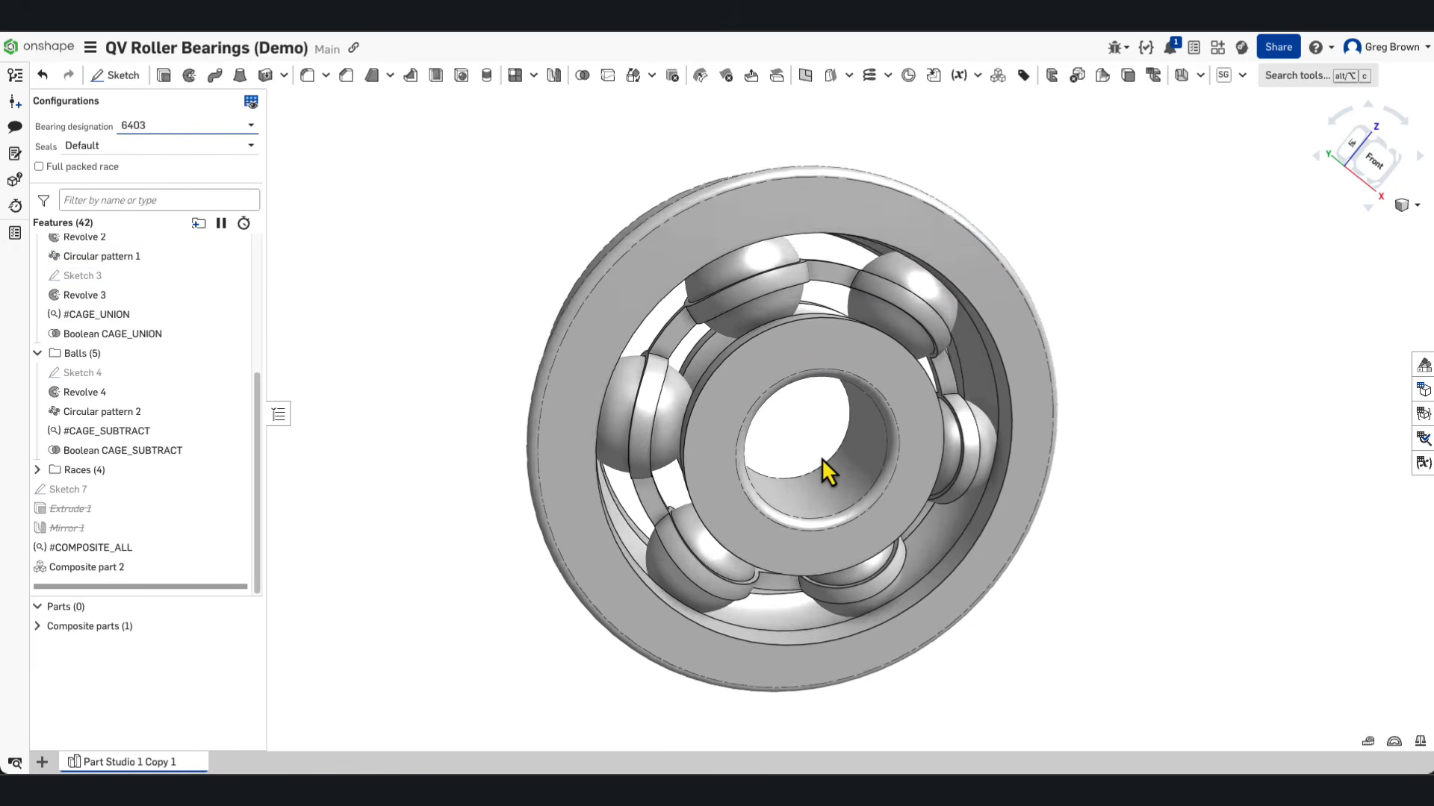
mouse_move(821, 458)
right_down()
mouse_move(787, 407)
mouse_move(825, 472)
right_up()
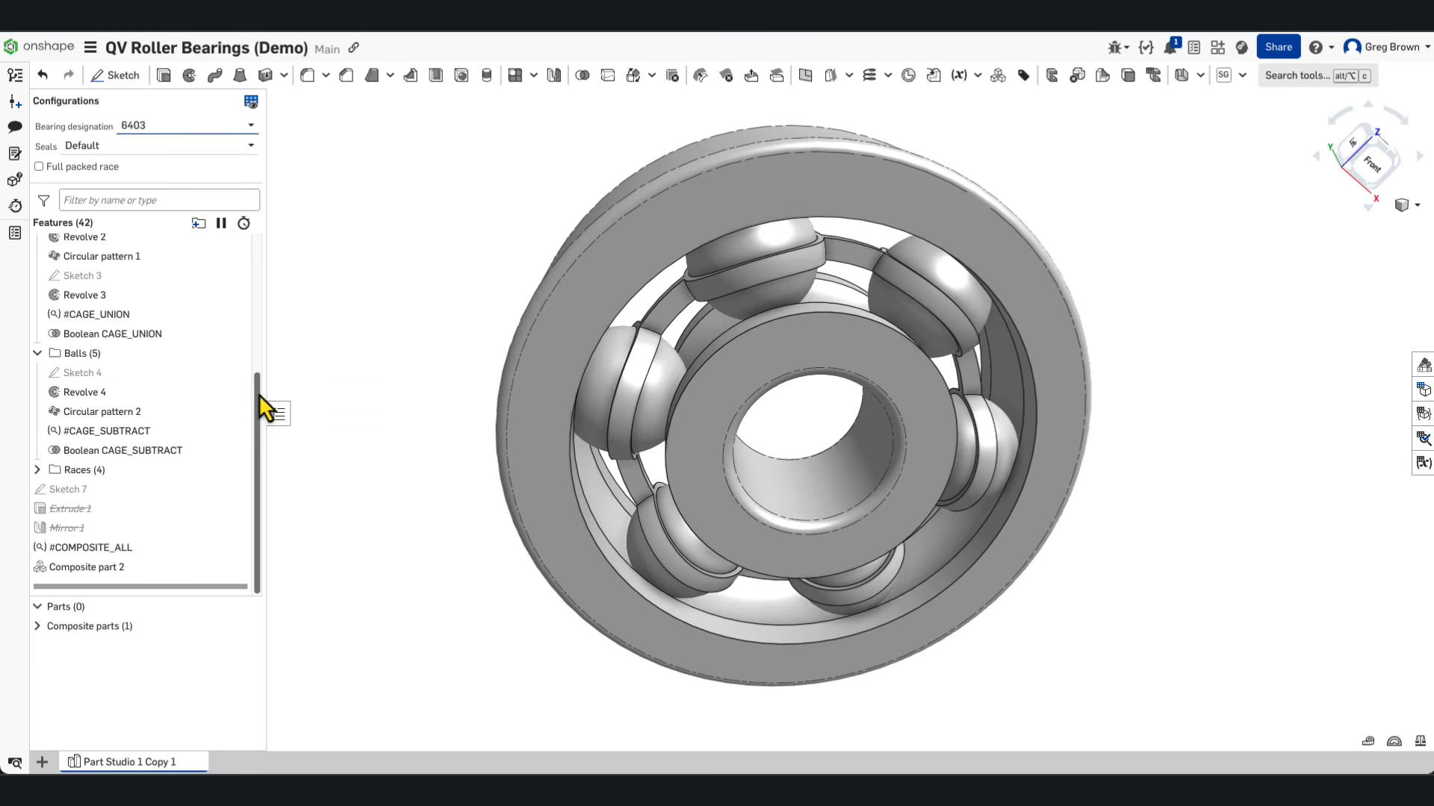
Step: Roll the feature history back to just after #CAGE_UNION in the Cage folder
drag(257, 399, 277, 254)
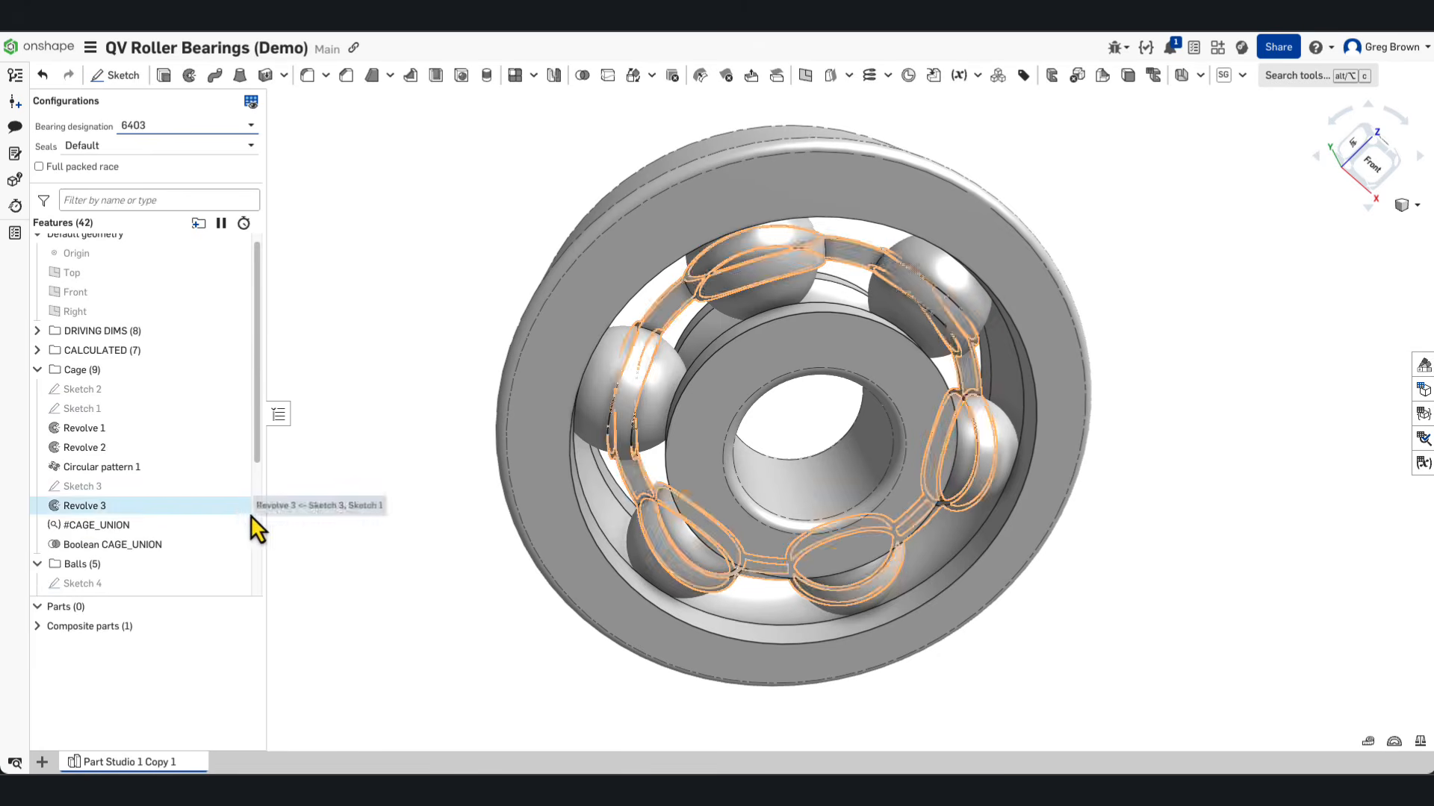
right_click(184, 525)
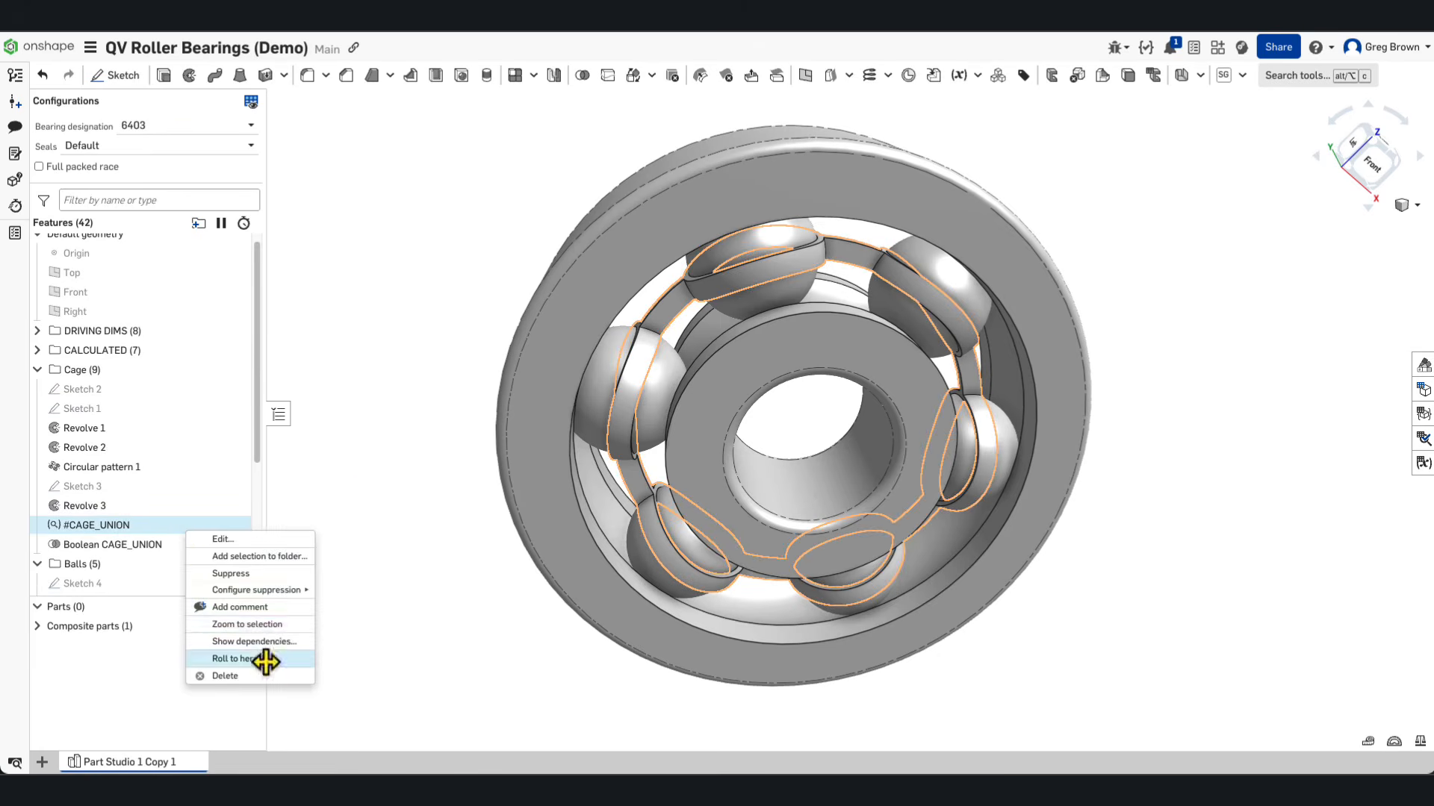
click(239, 658)
right_drag(487, 506, 782, 388)
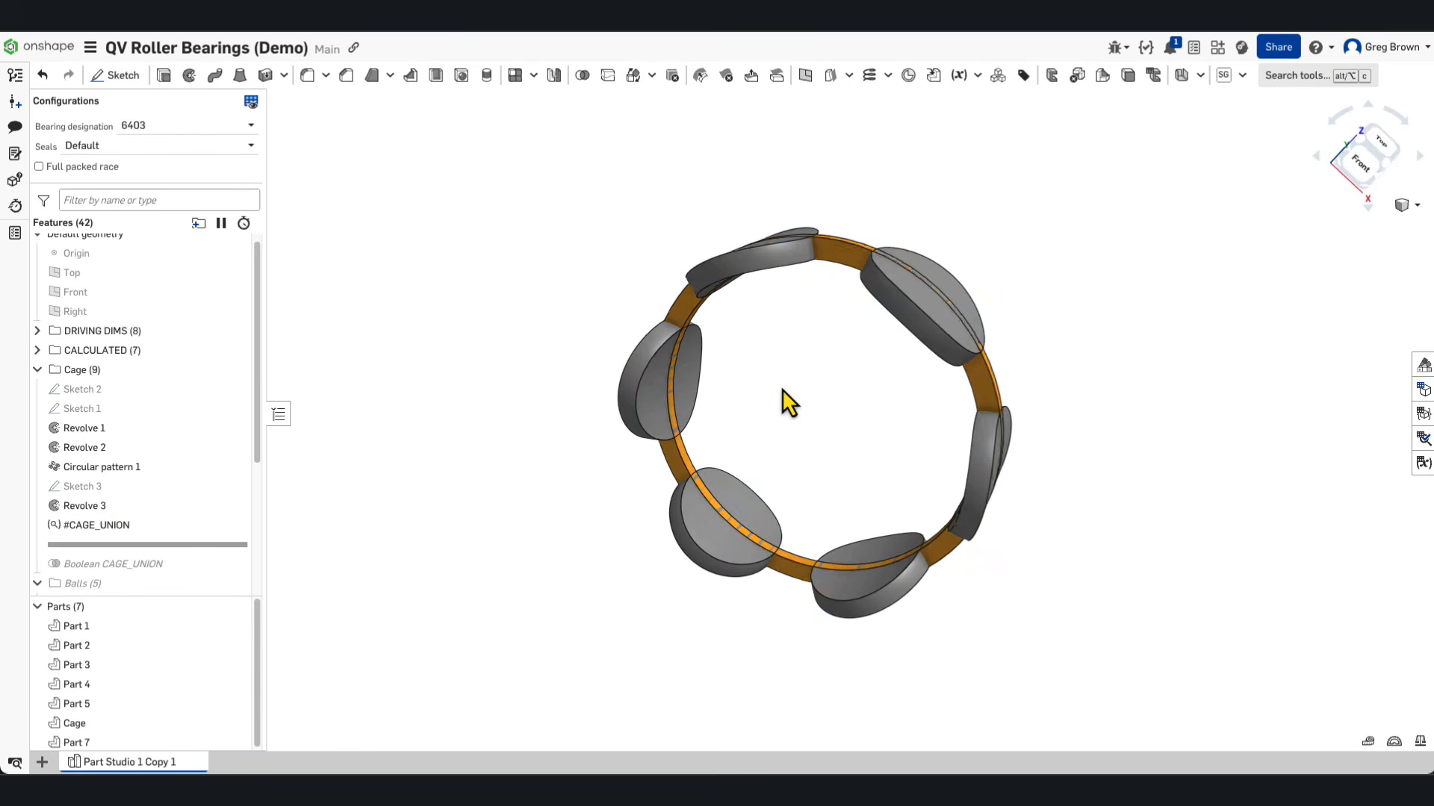
Step: Highlight the cage ring made by Revolve 1, clear the selection, and examine the ring and its pocket discs from several angles
click(858, 262)
click(160, 431)
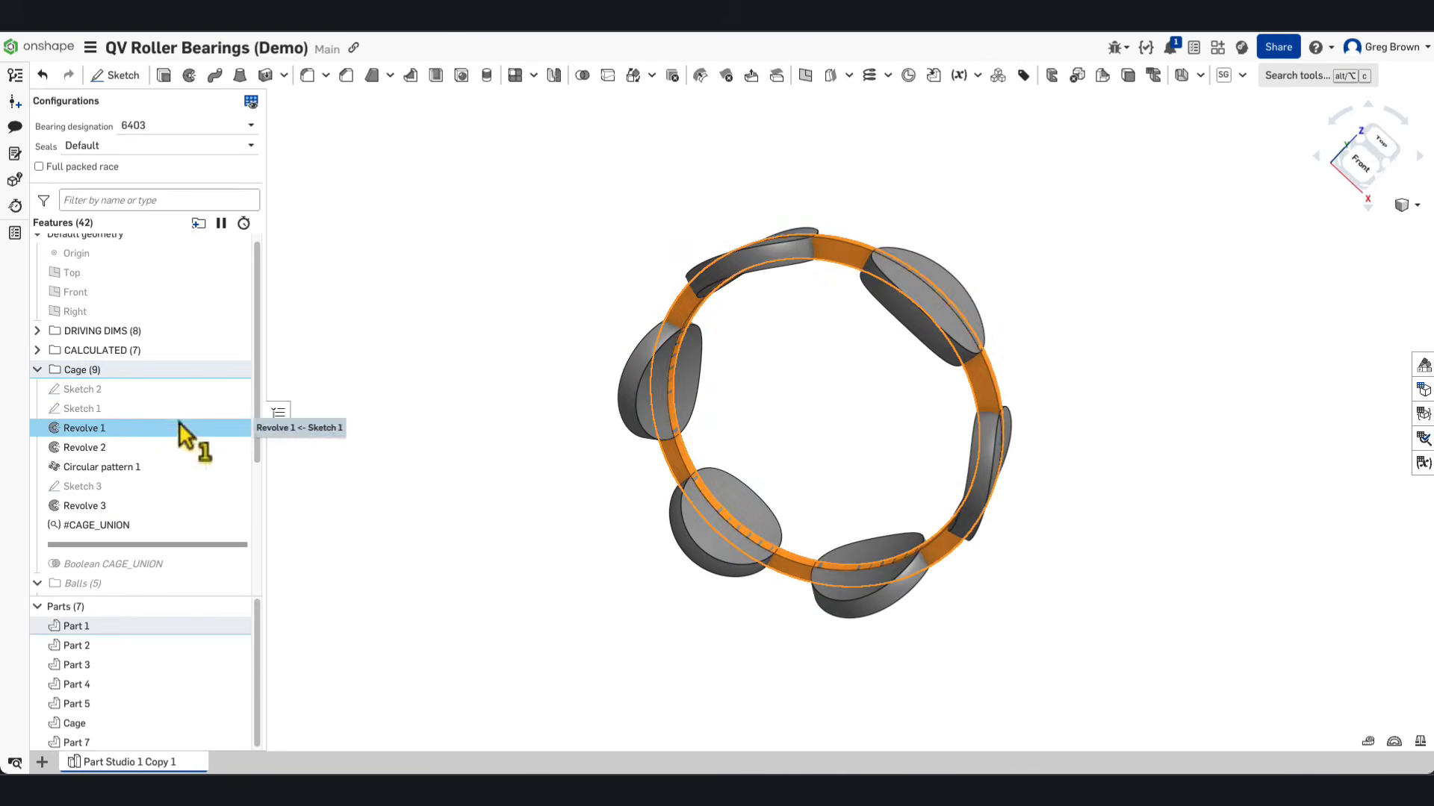
right_drag(747, 339, 833, 254)
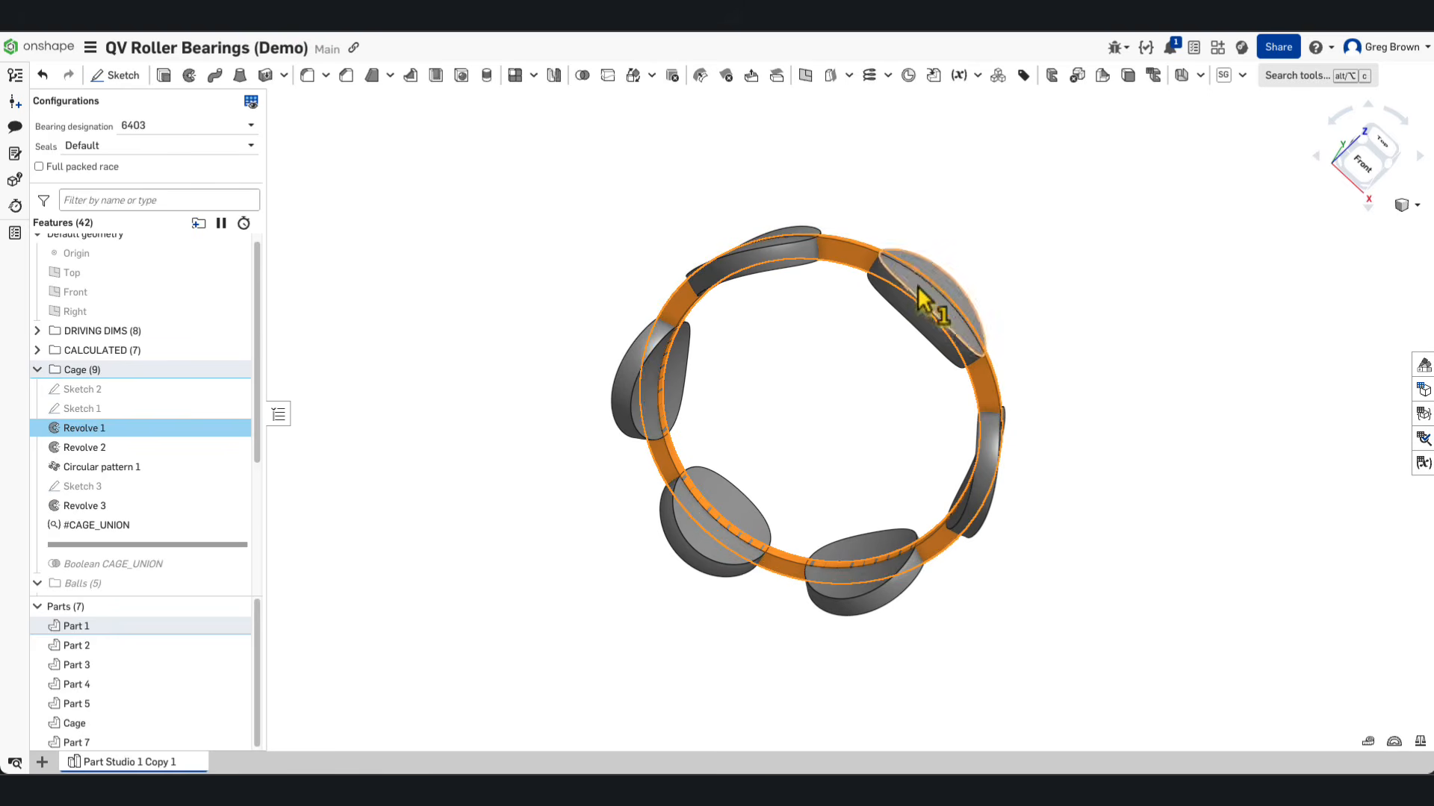
right_drag(1023, 384, 1075, 323)
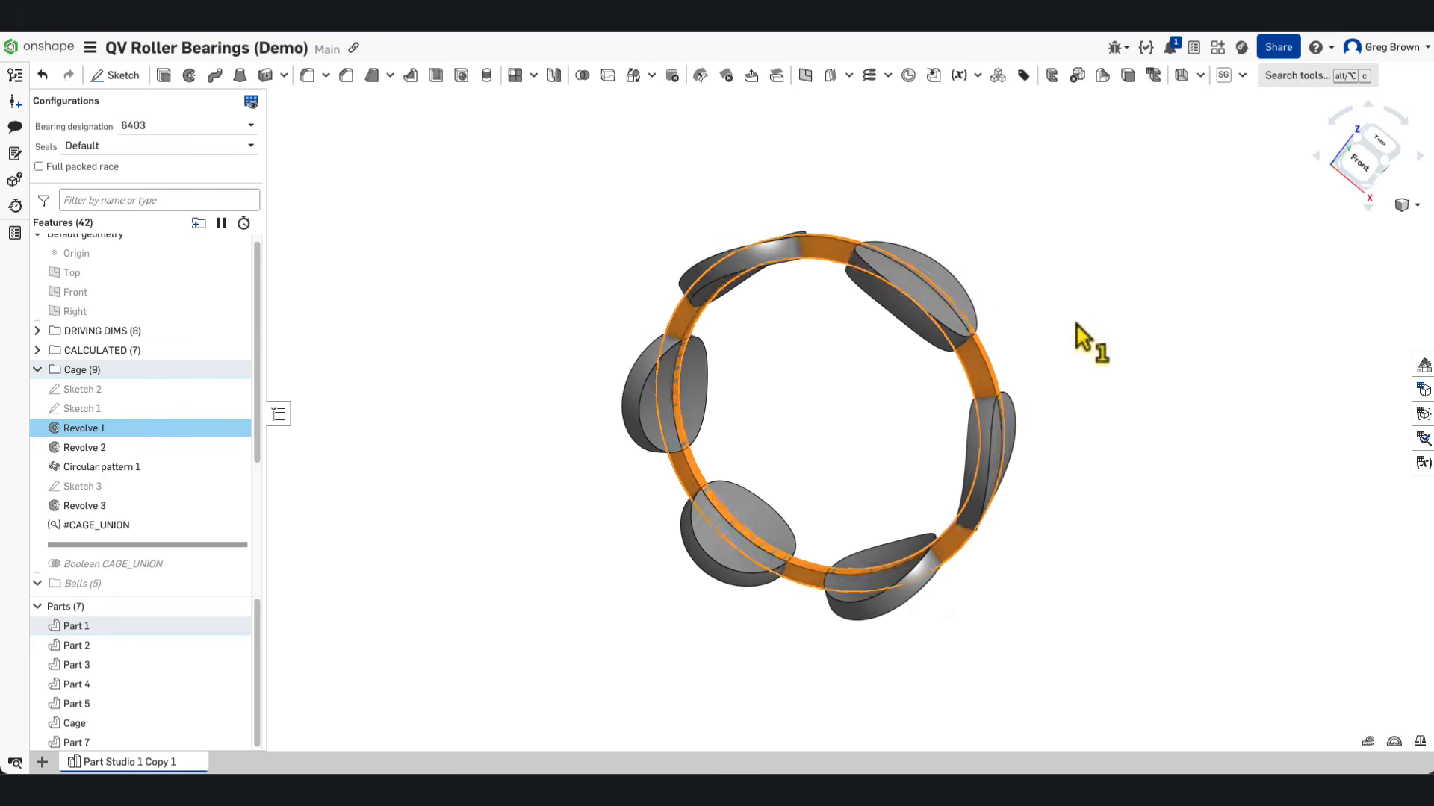
key(space)
right_drag(848, 387, 896, 362)
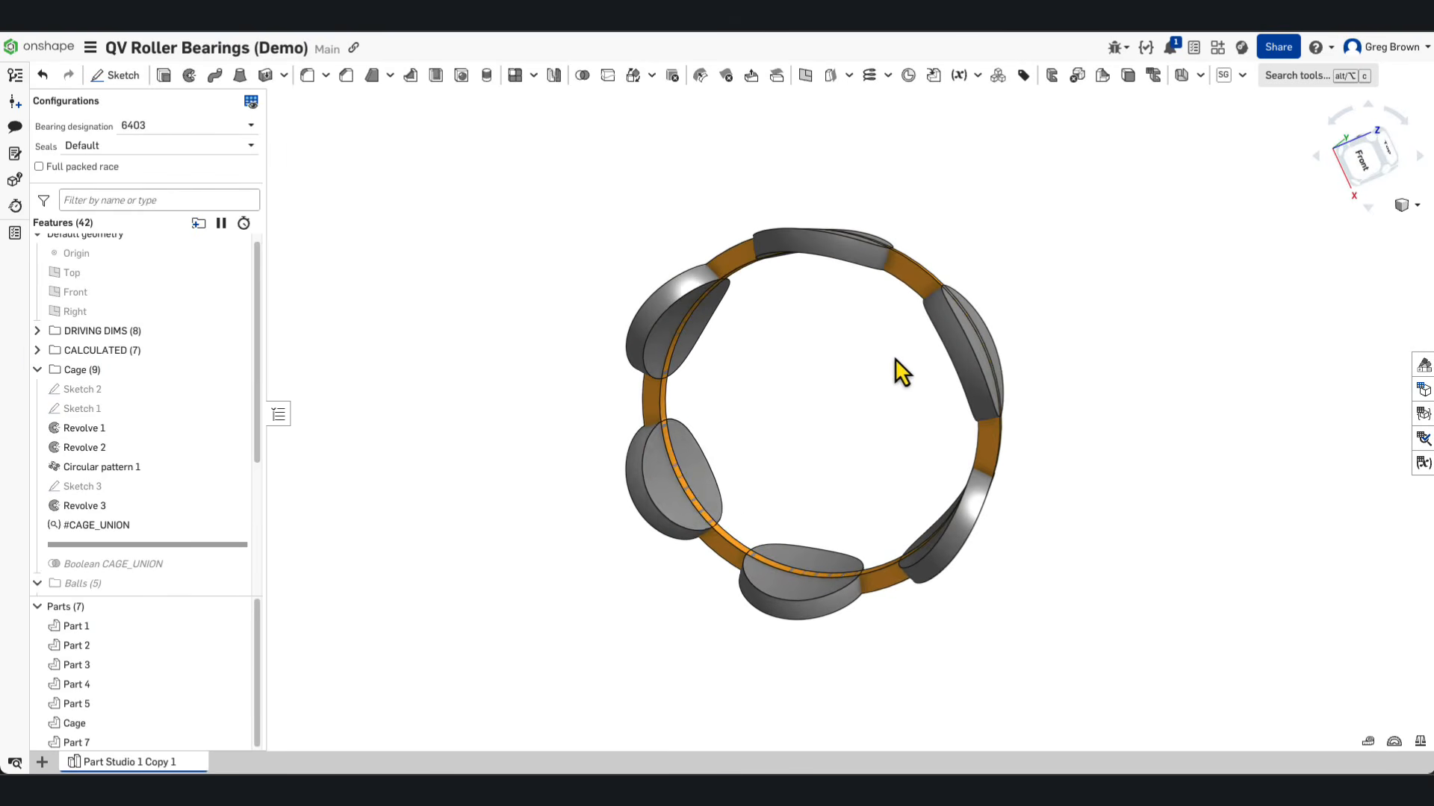
right_drag(809, 271, 774, 321)
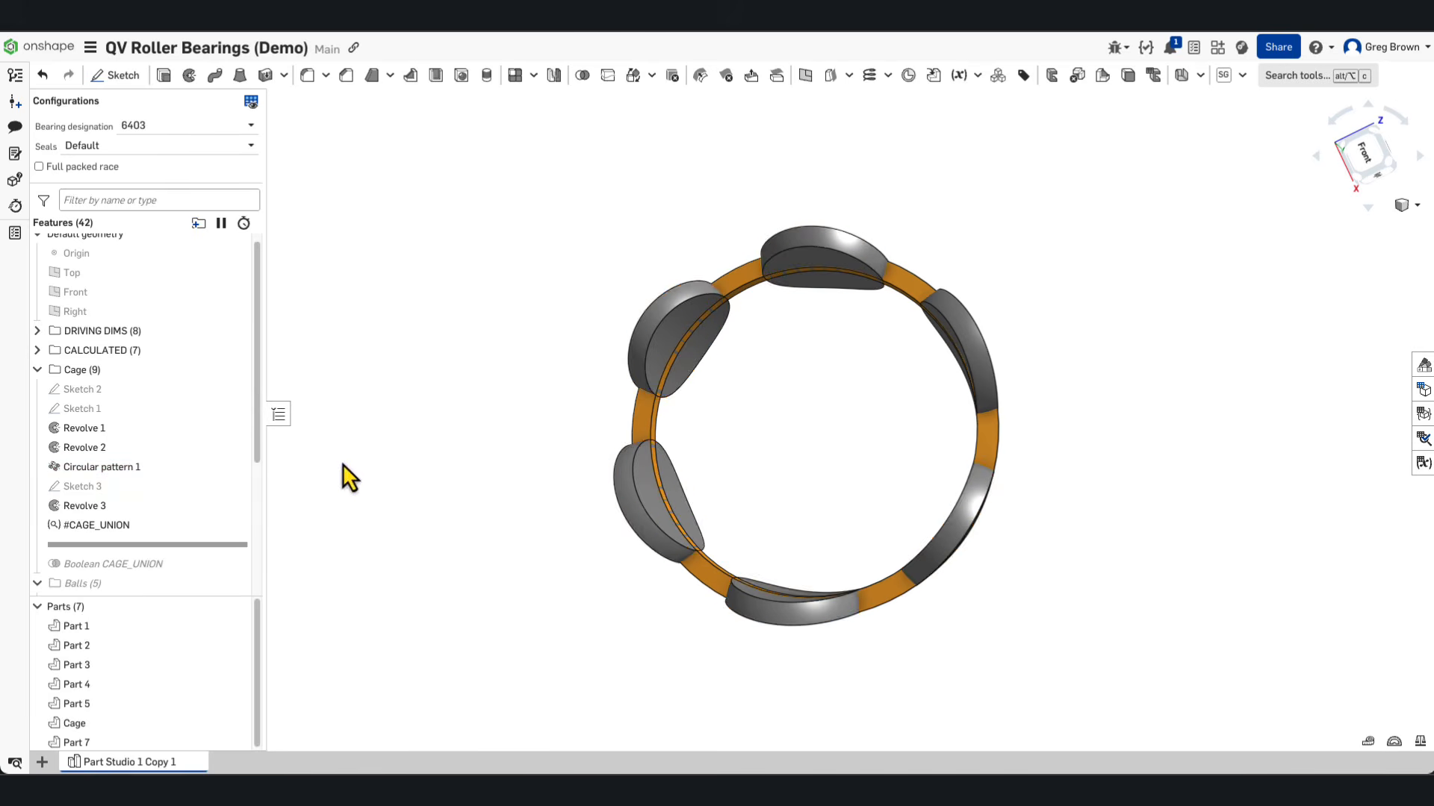
right_drag(876, 372, 844, 266)
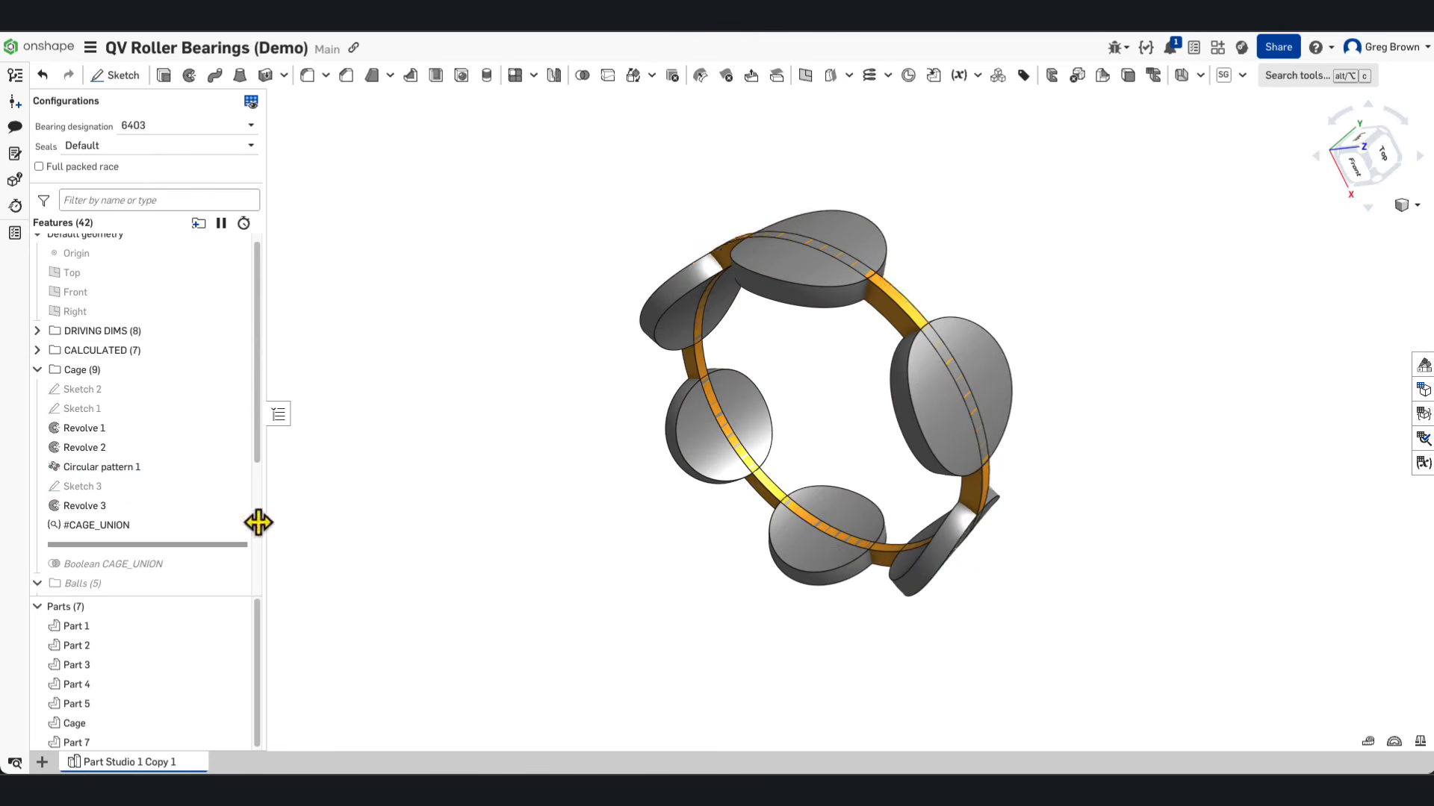
Step: Check the Created by features and Body setting of the #CAGE_UNION query, closing it without changes
right_click(169, 530)
click(213, 543)
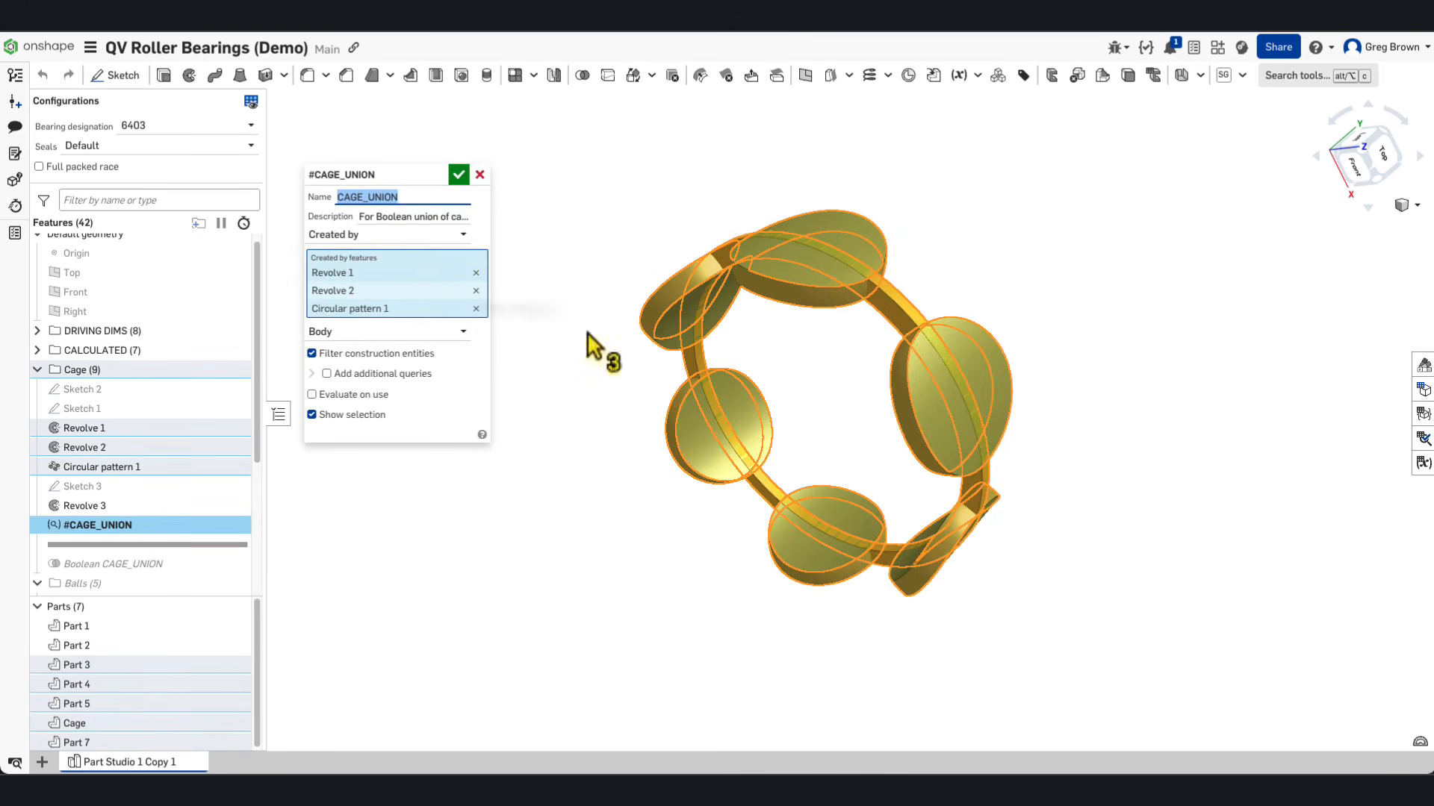
right_drag(587, 333, 849, 334)
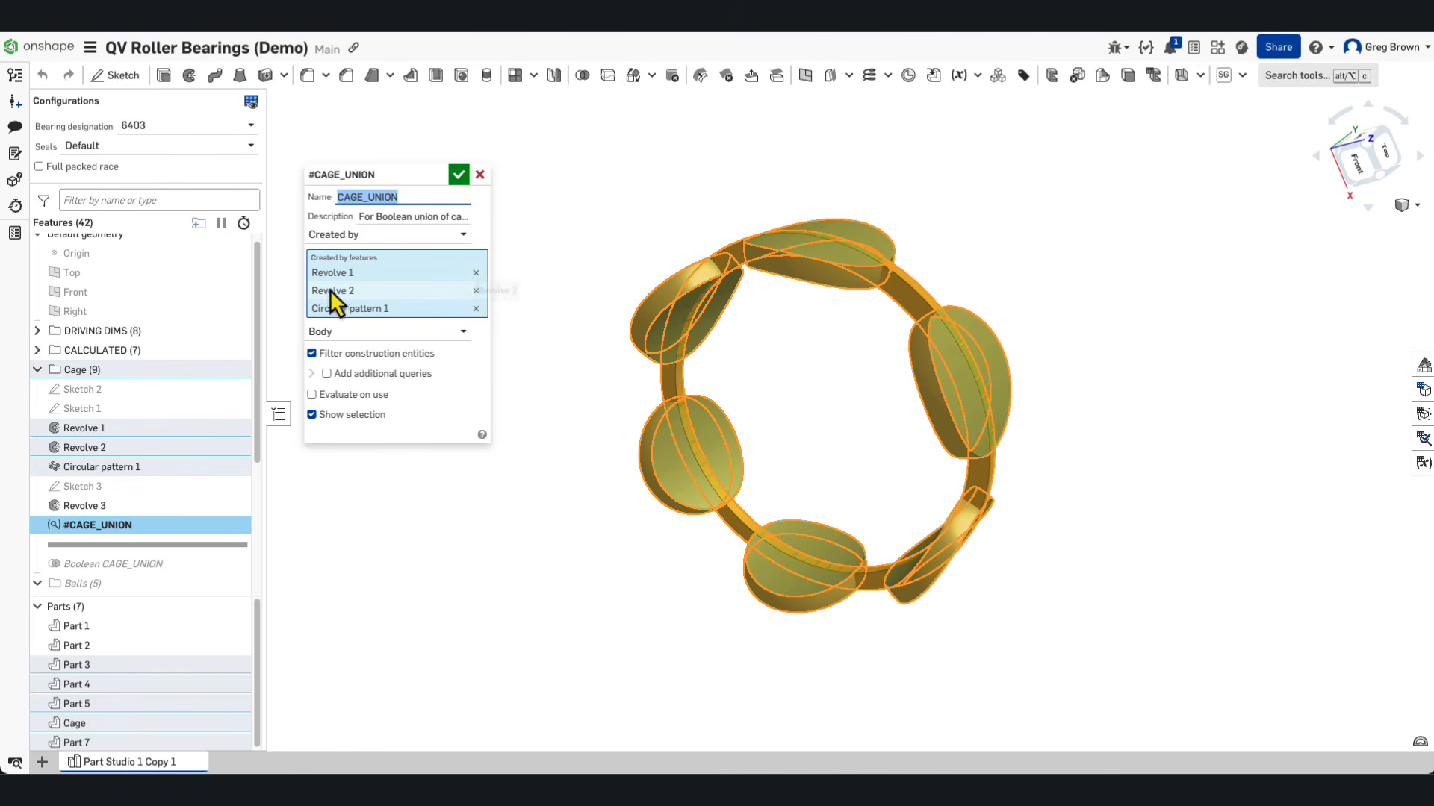
click(458, 176)
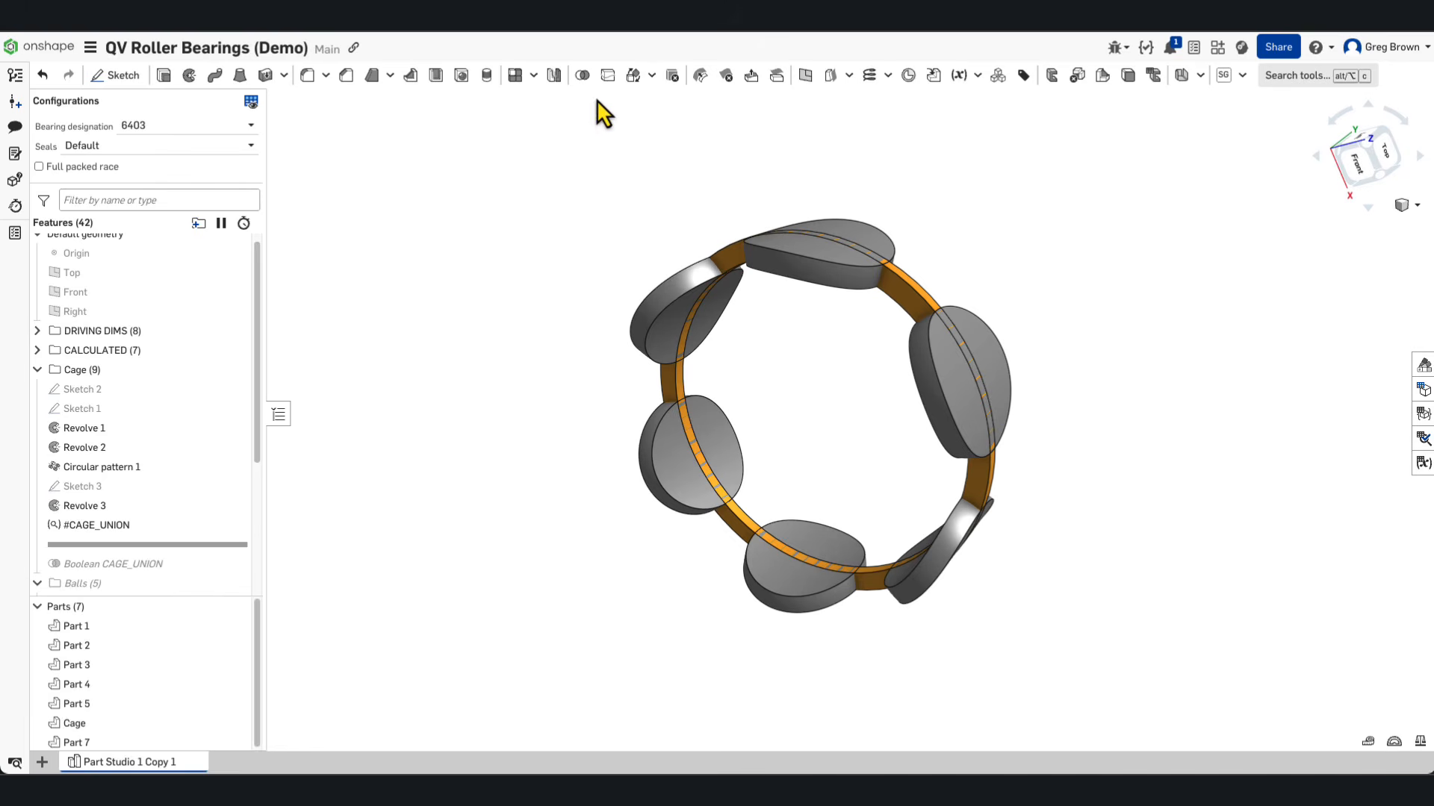
Step: Add a Boolean union that uses the query variable #CAGE_UNION as its tools
click(582, 76)
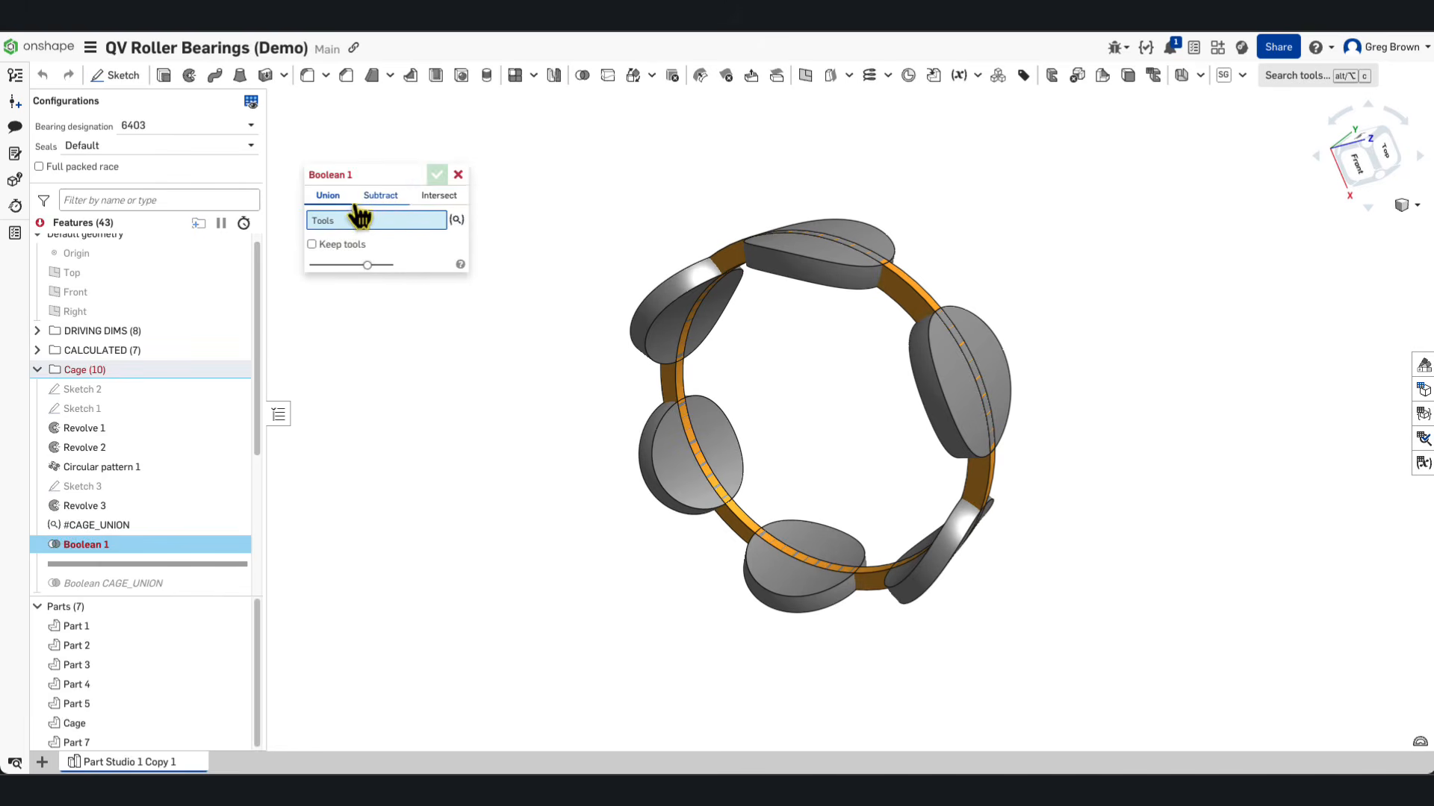
click(457, 220)
click(459, 243)
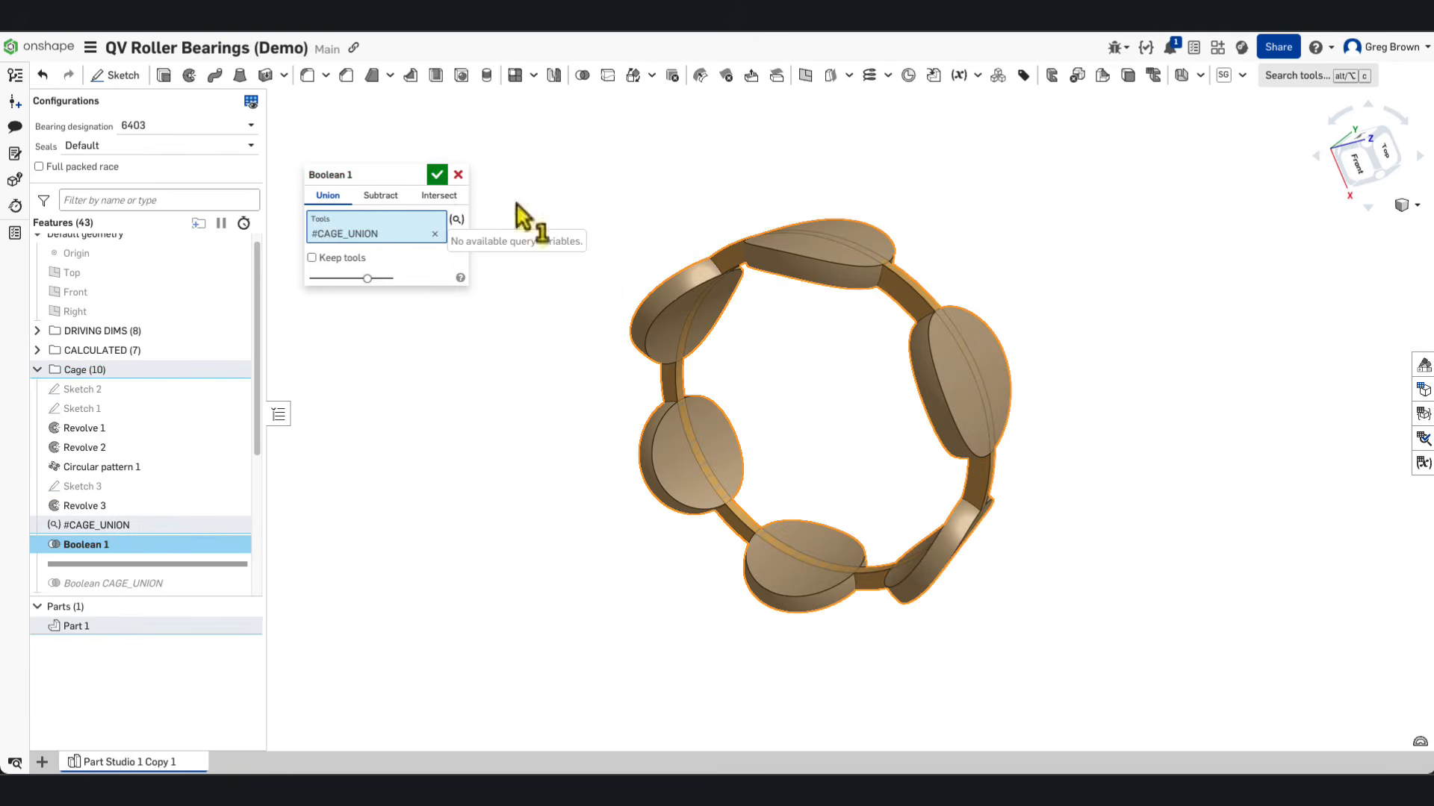
click(437, 175)
right_drag(504, 212, 532, 201)
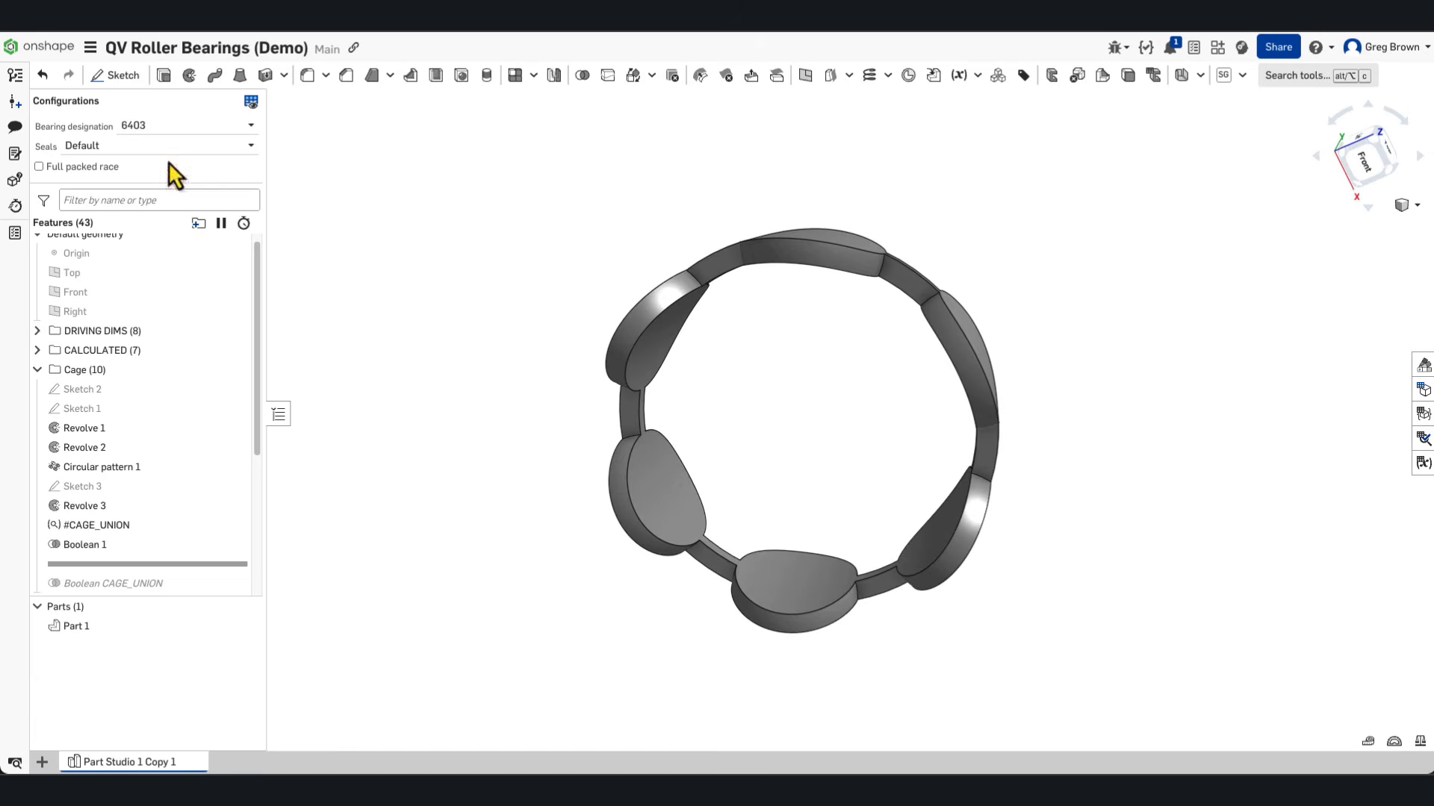
Step: Switch the Bearing designation to 6203 and on to 6303 to test the cage union
click(176, 134)
click(186, 240)
right_drag(417, 260, 235, 187)
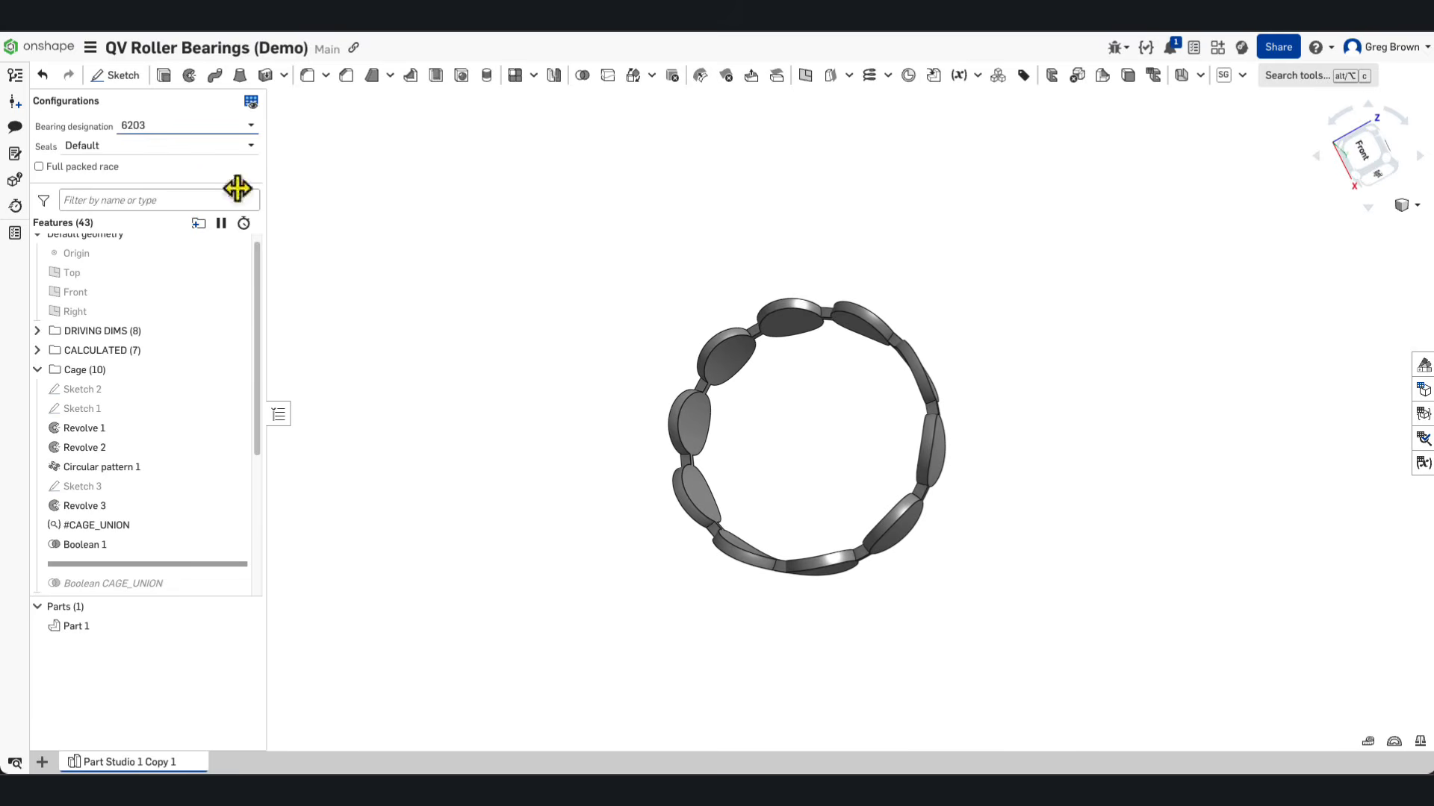
click(160, 127)
scroll(187, 258, down, 1)
click(177, 267)
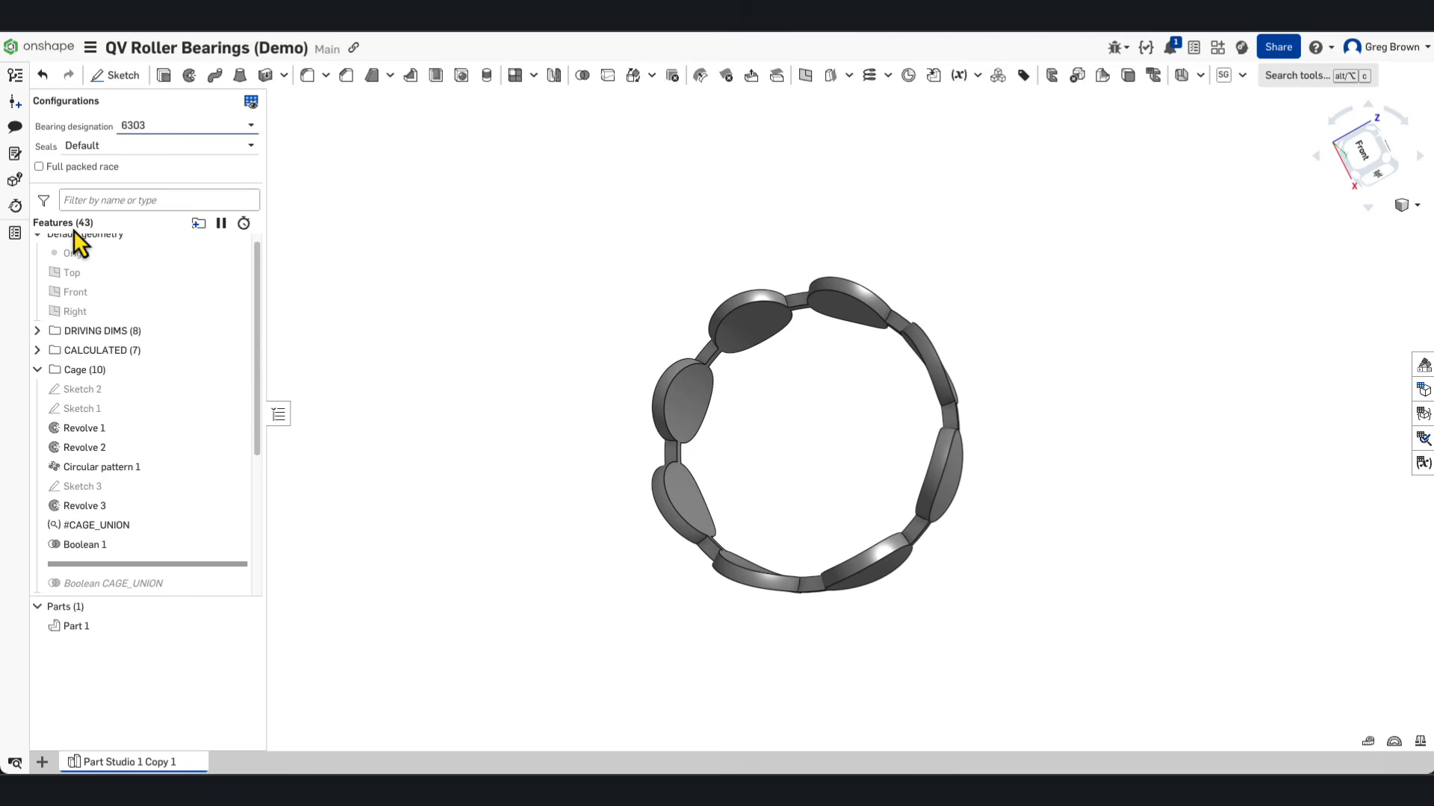
Step: Delete the Boolean 1 union feature that follows #CAGE_UNION
click(142, 551)
key(Delete)
scroll(151, 503, down, 1)
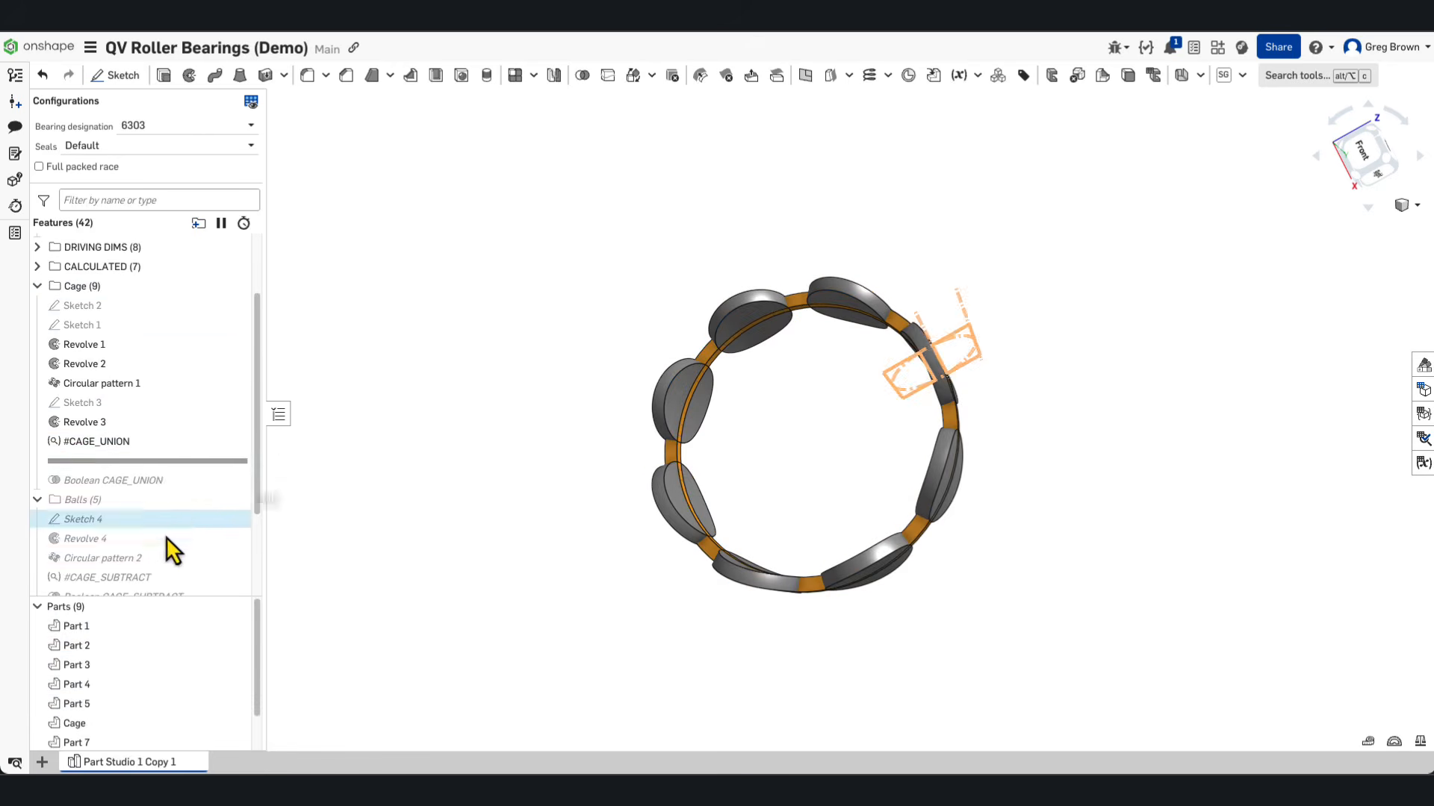
Step: Roll the feature history to just after the #CAGE_SUBTRACT query variable in the Balls folder
scroll(196, 436, down, 1)
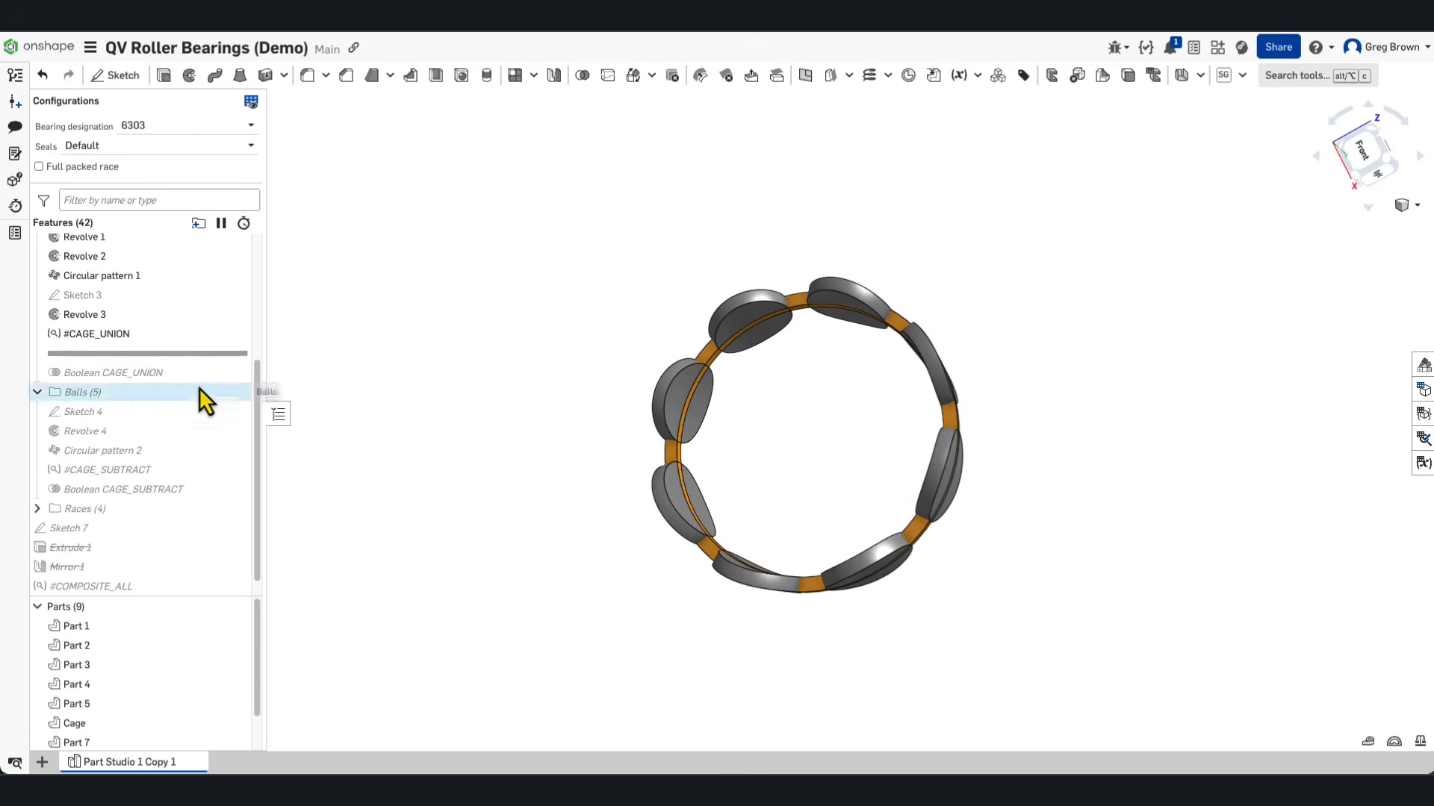
right_click(160, 471)
click(217, 554)
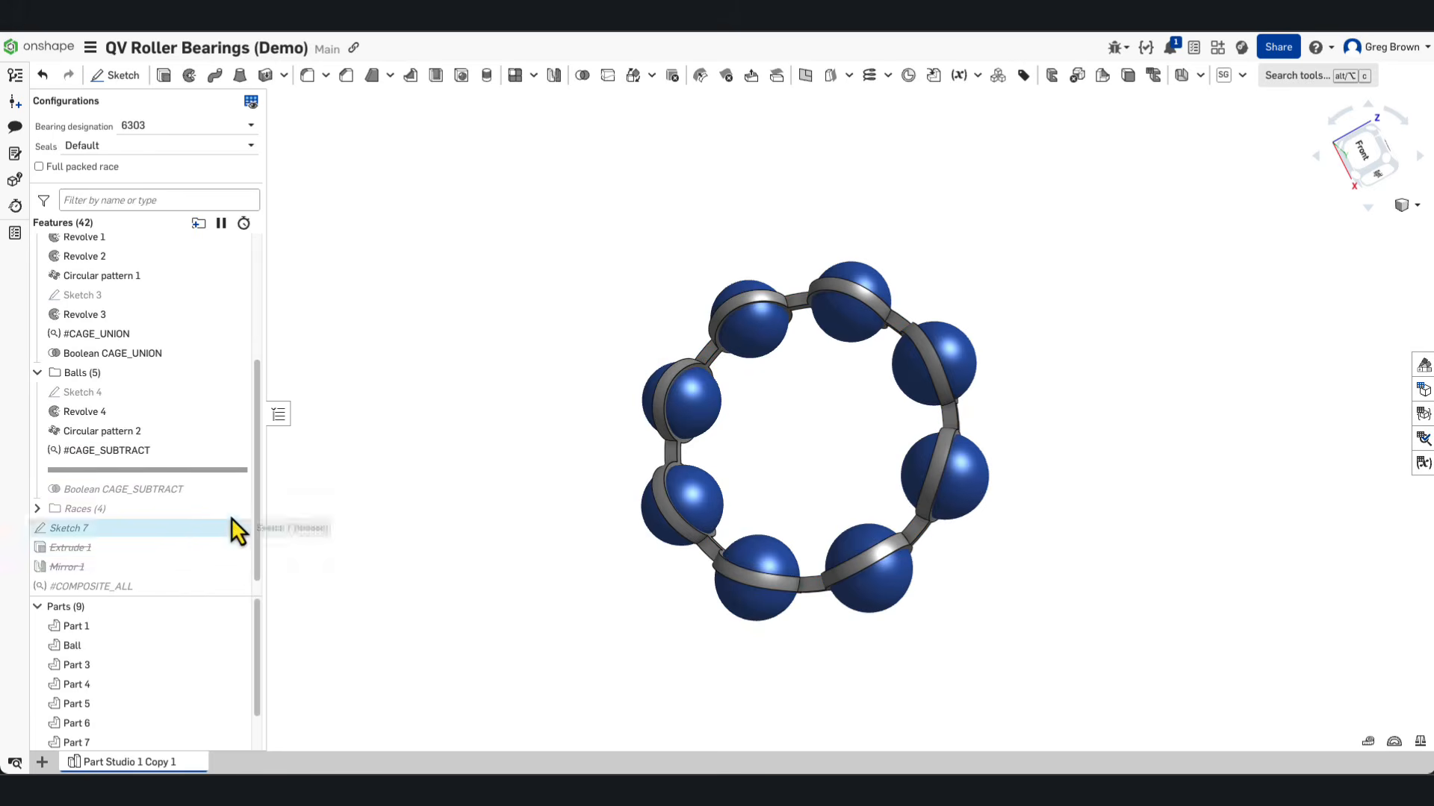
Step: Temporarily hide the Ball part to examine the cage pocket behind it, and show it again
right_drag(554, 392, 532, 433)
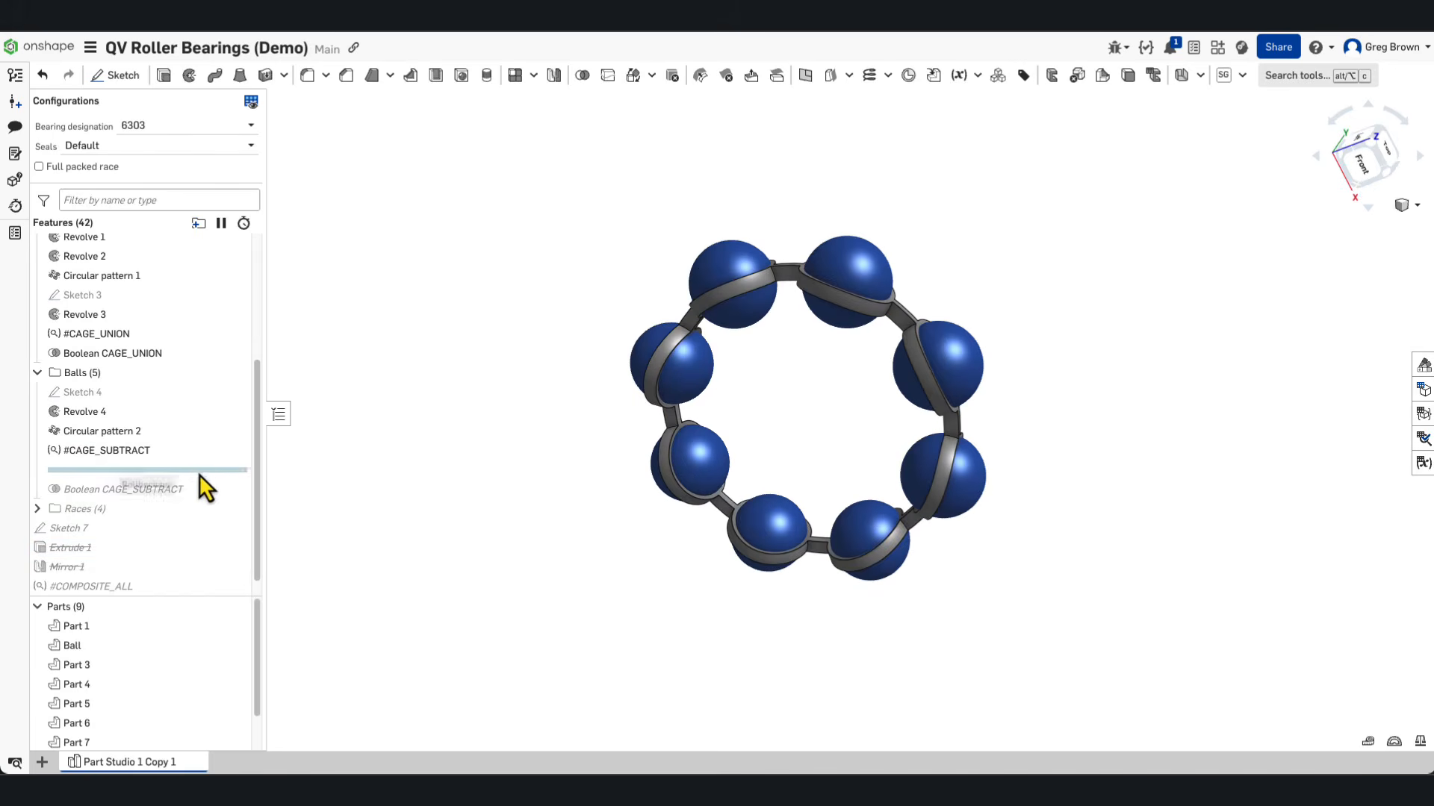
click(235, 645)
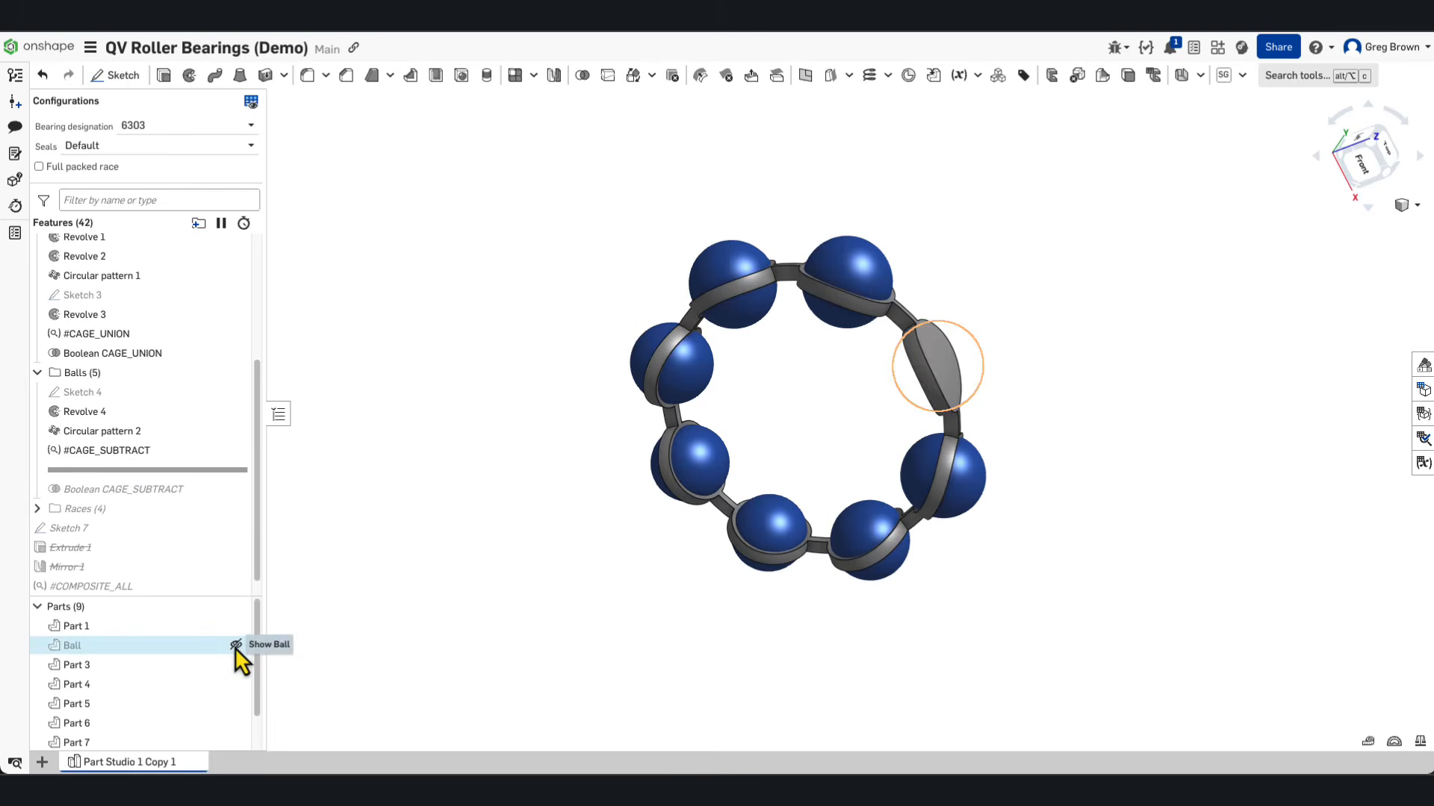
right_drag(448, 582, 902, 388)
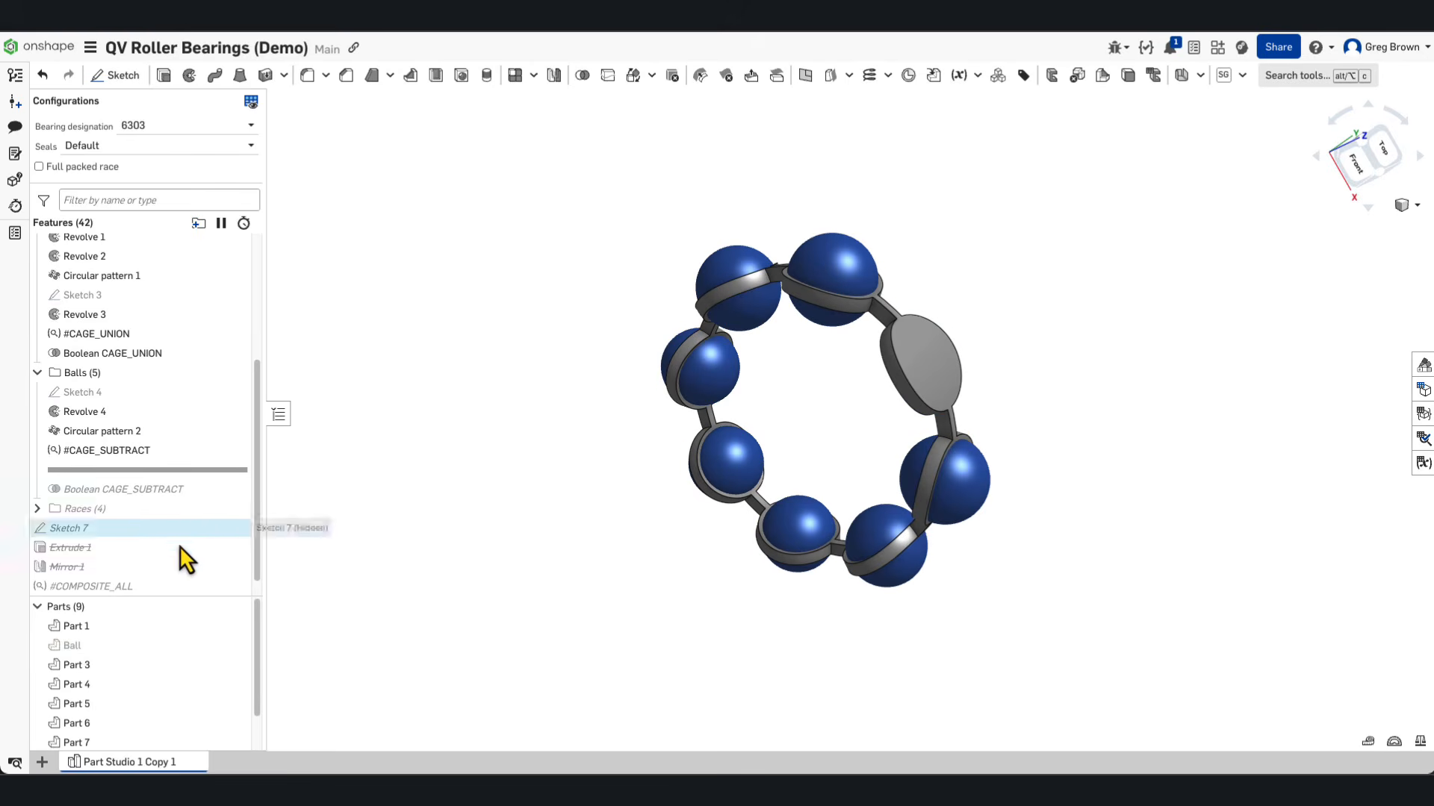
click(236, 645)
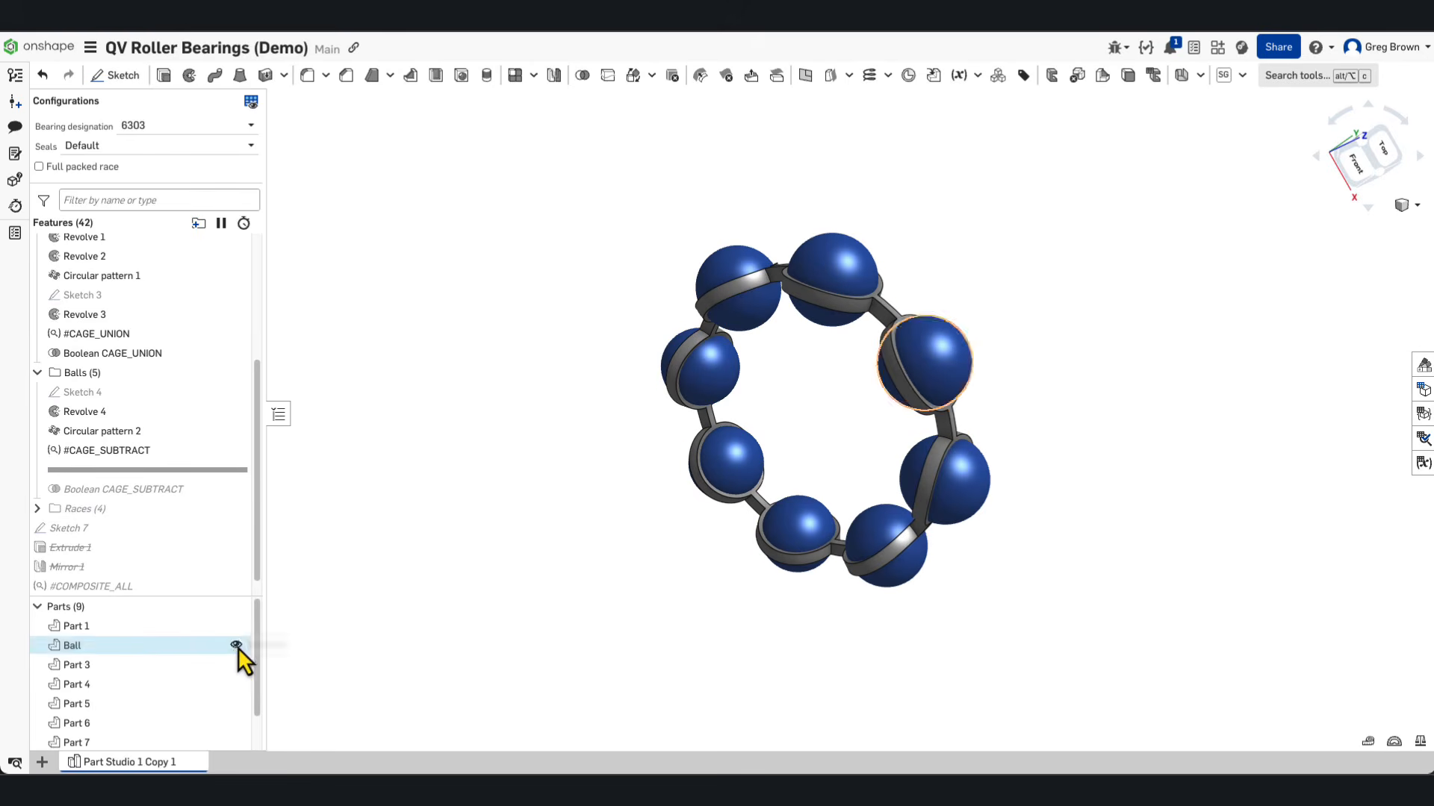
Step: Check the Created by features and Body setting of the #CAGE_SUBTRACT query, closing it without changes
right_click(168, 450)
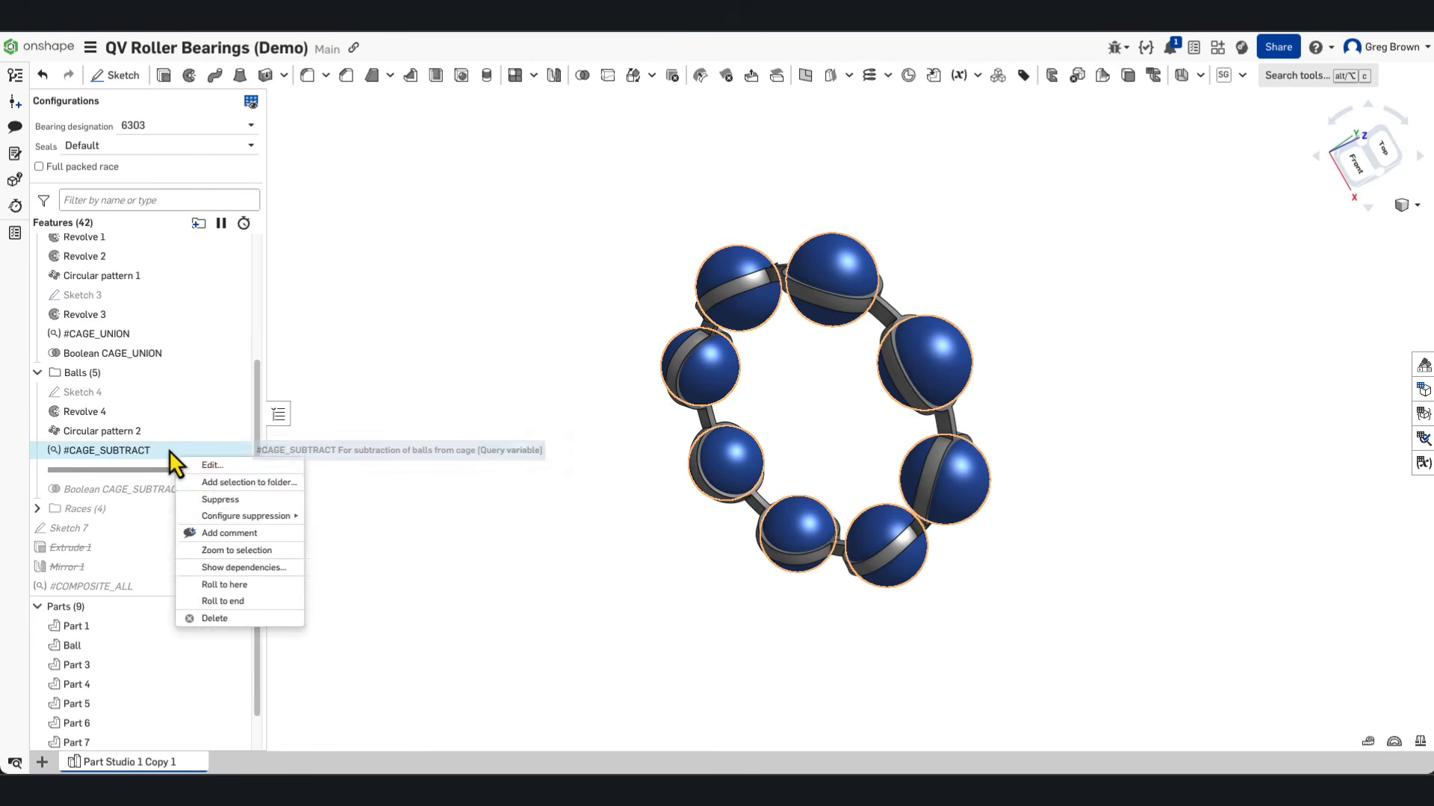
click(260, 466)
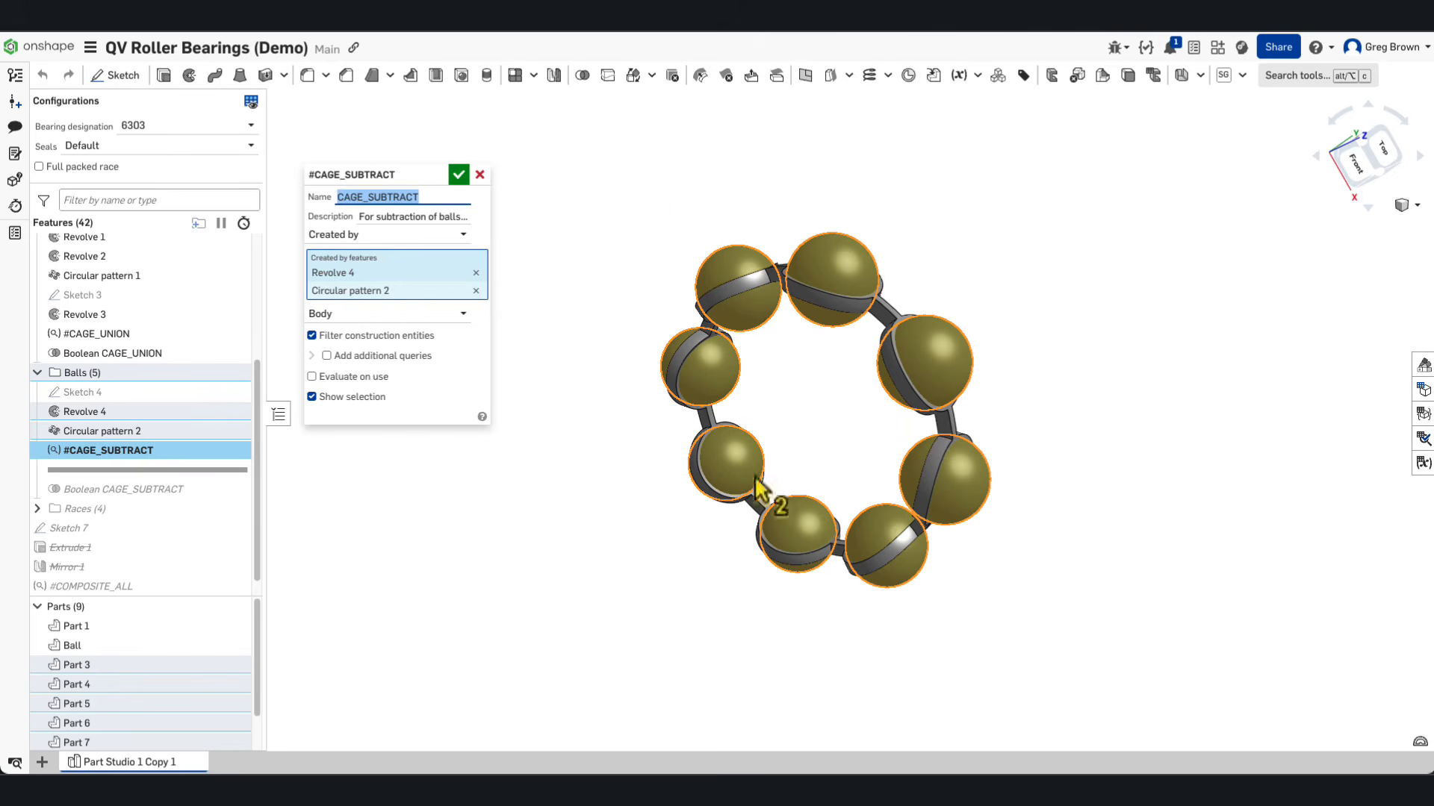
click(478, 178)
Step: Roll the history past Boolean CAGE_SUBTRACT and review its tools, targets and offset settings
drag(147, 470, 148, 491)
right_click(152, 475)
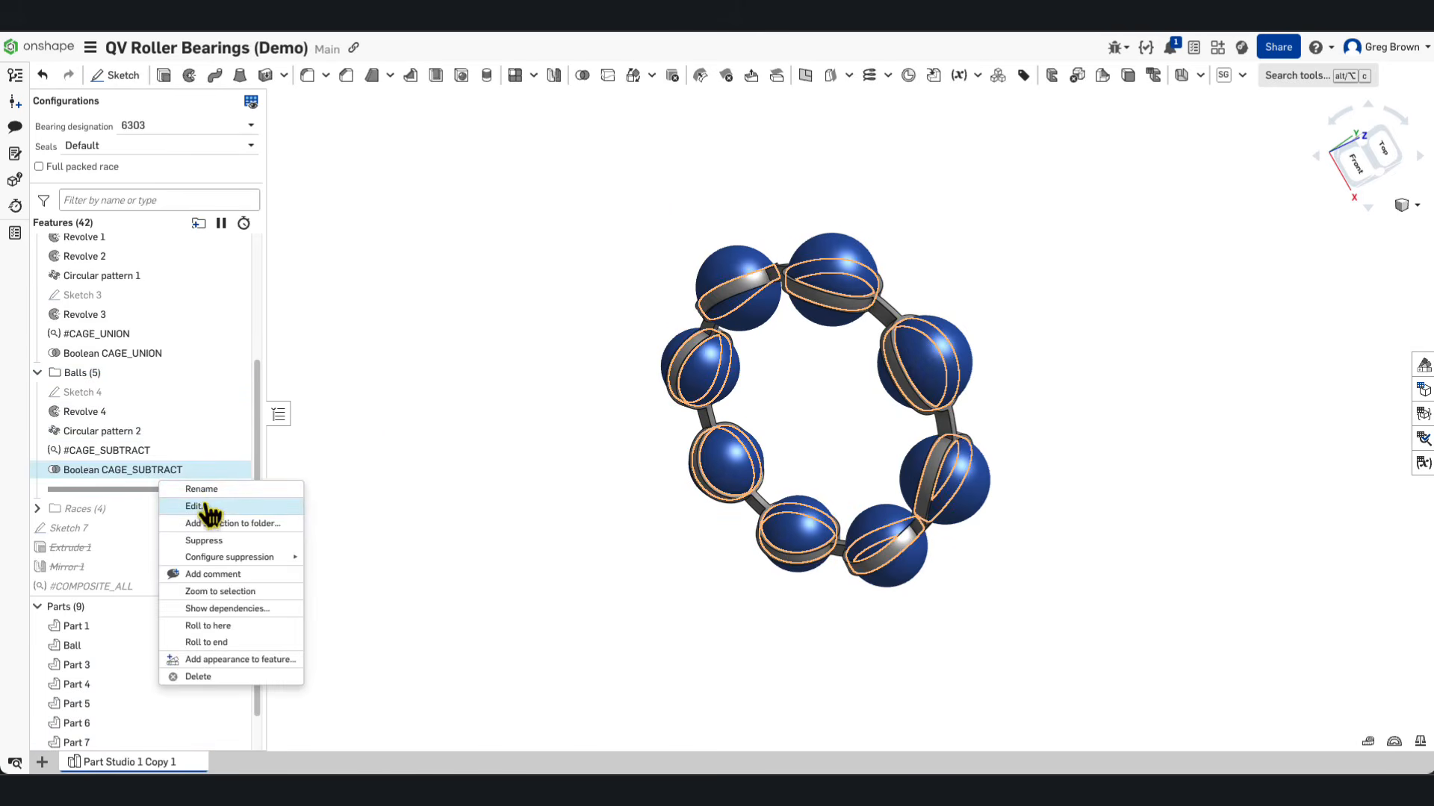
click(197, 487)
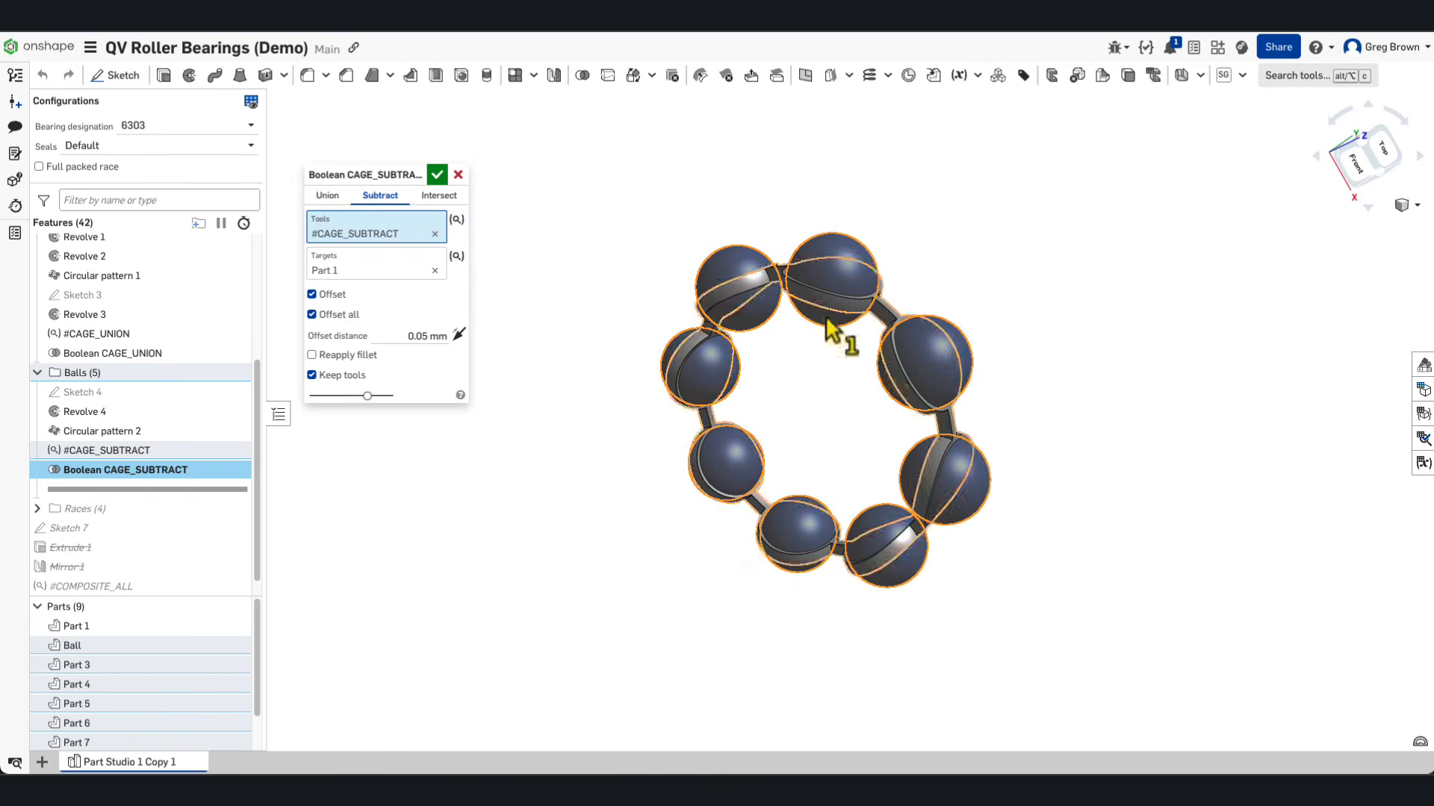
click(438, 177)
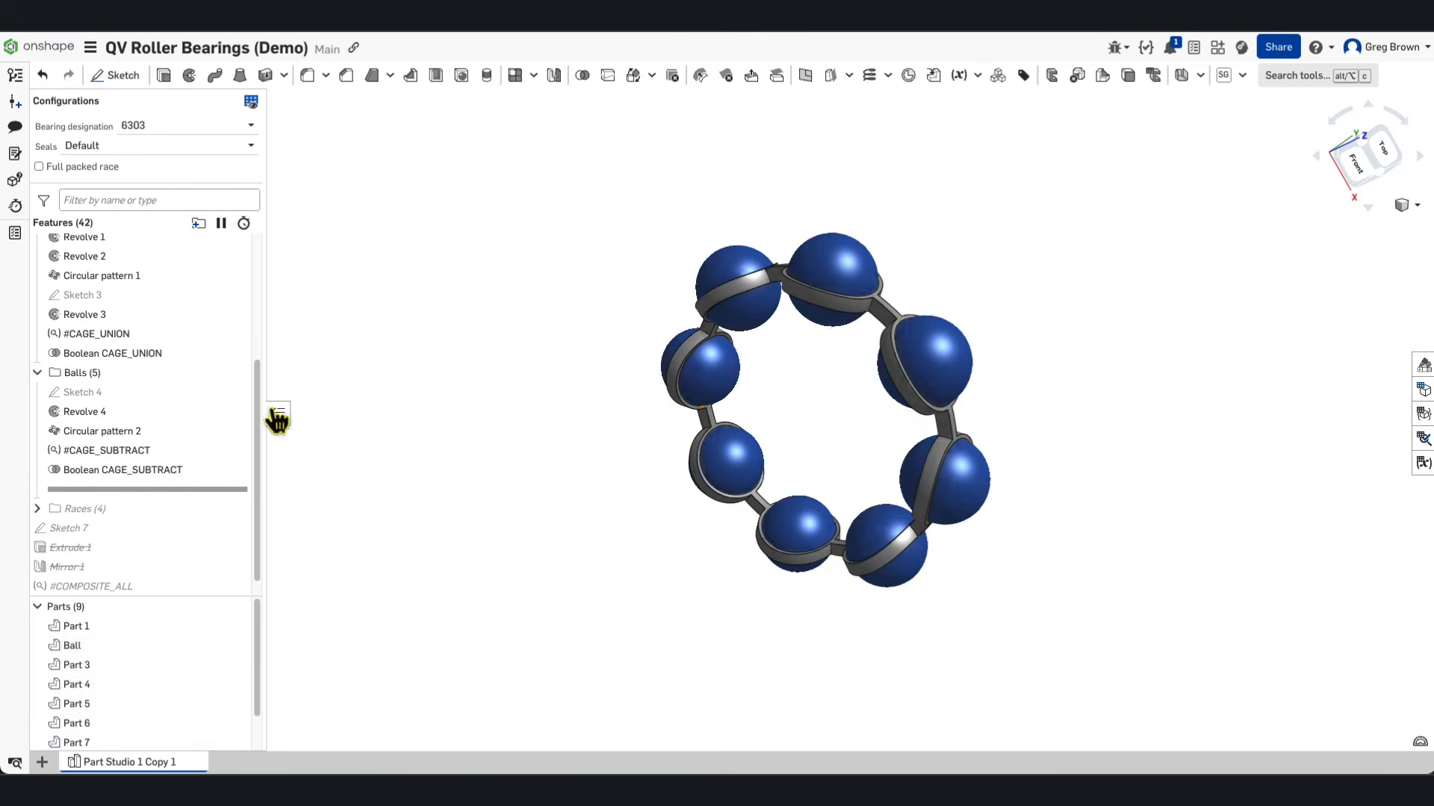
Step: Hide the Ball part to examine the pocket cut in the cage up close, and show the ball again
click(236, 646)
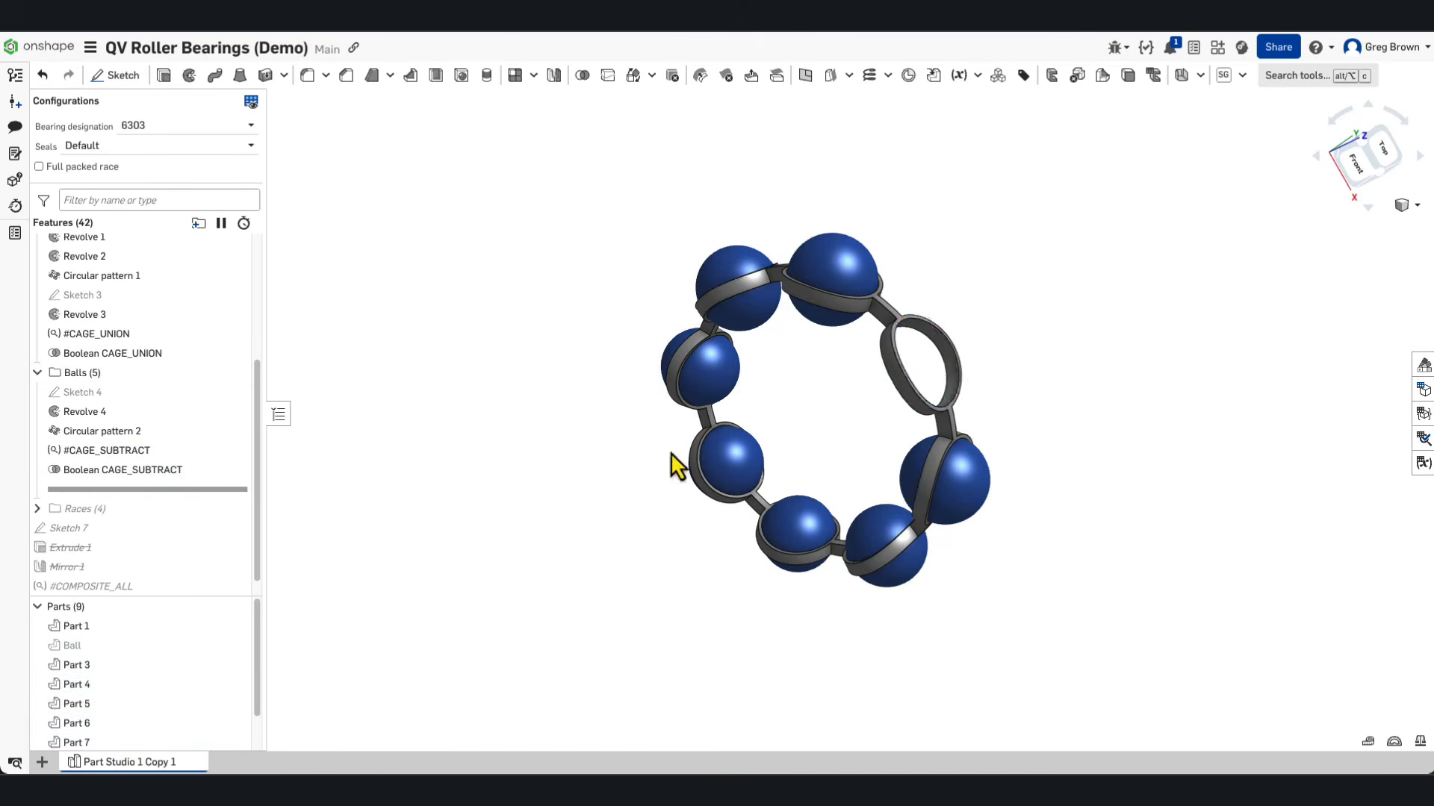
right_drag(672, 464, 891, 315)
scroll(932, 362, up, 3)
scroll(926, 349, up, 3)
scroll(892, 315, down, 5)
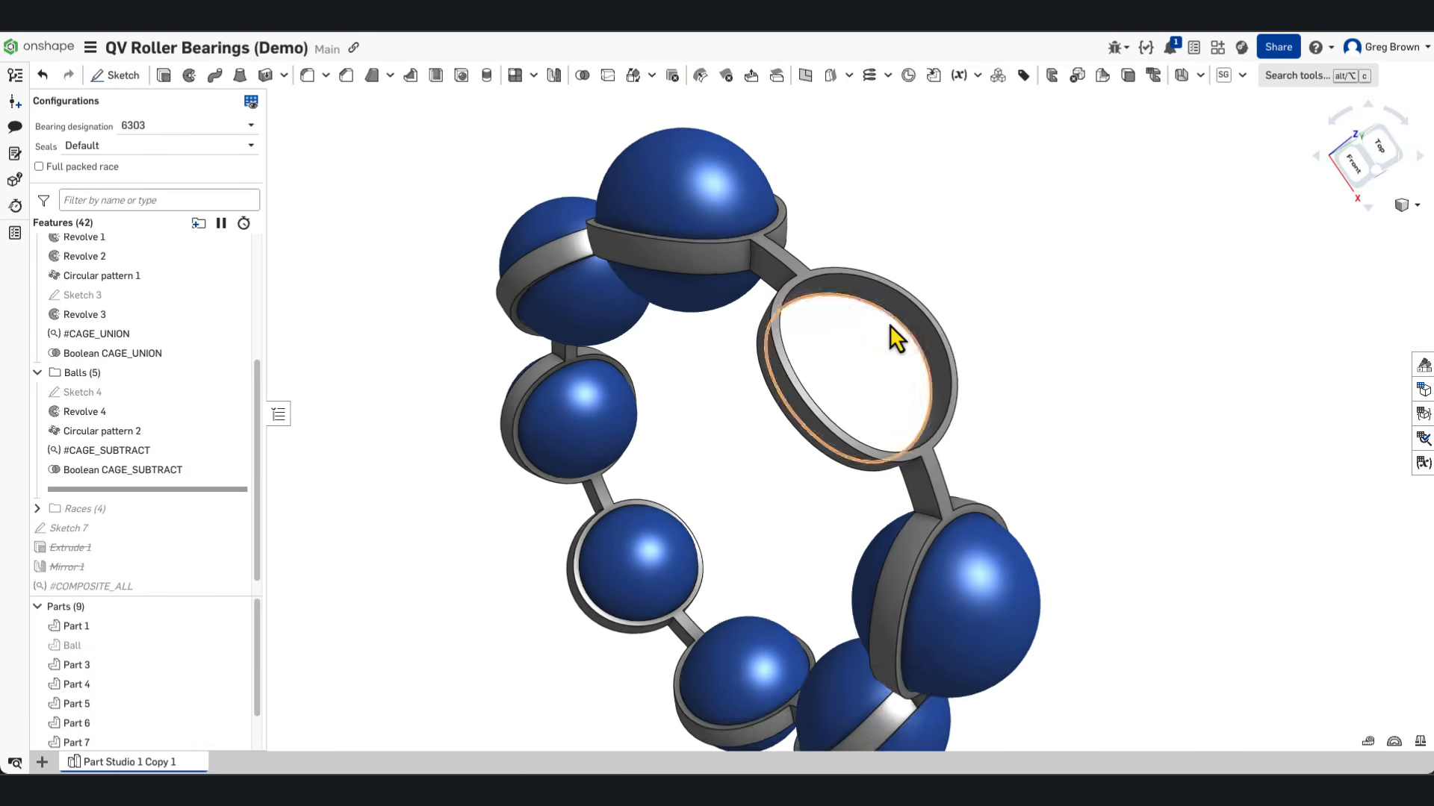
scroll(172, 473, down, 1)
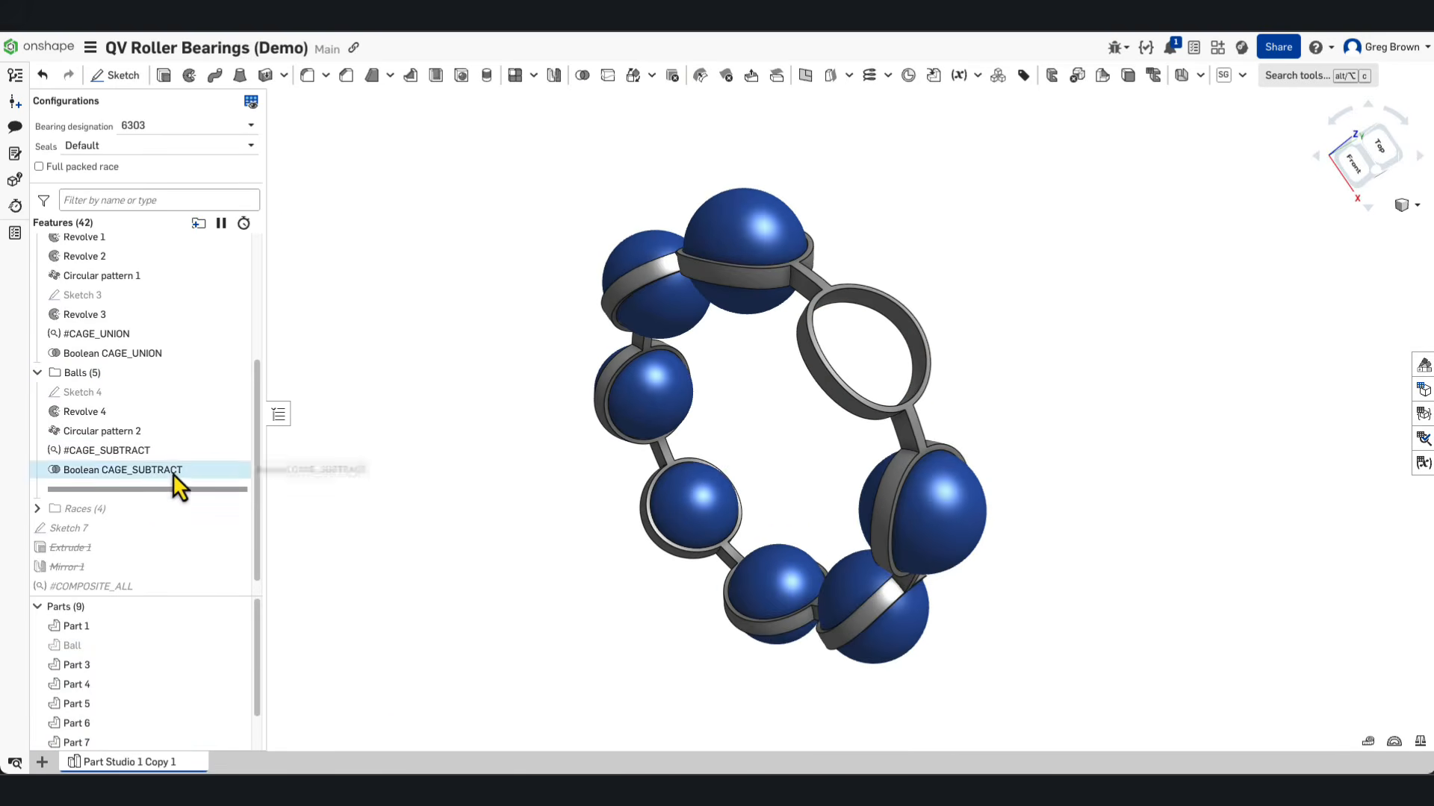
scroll(379, 458, down, 4)
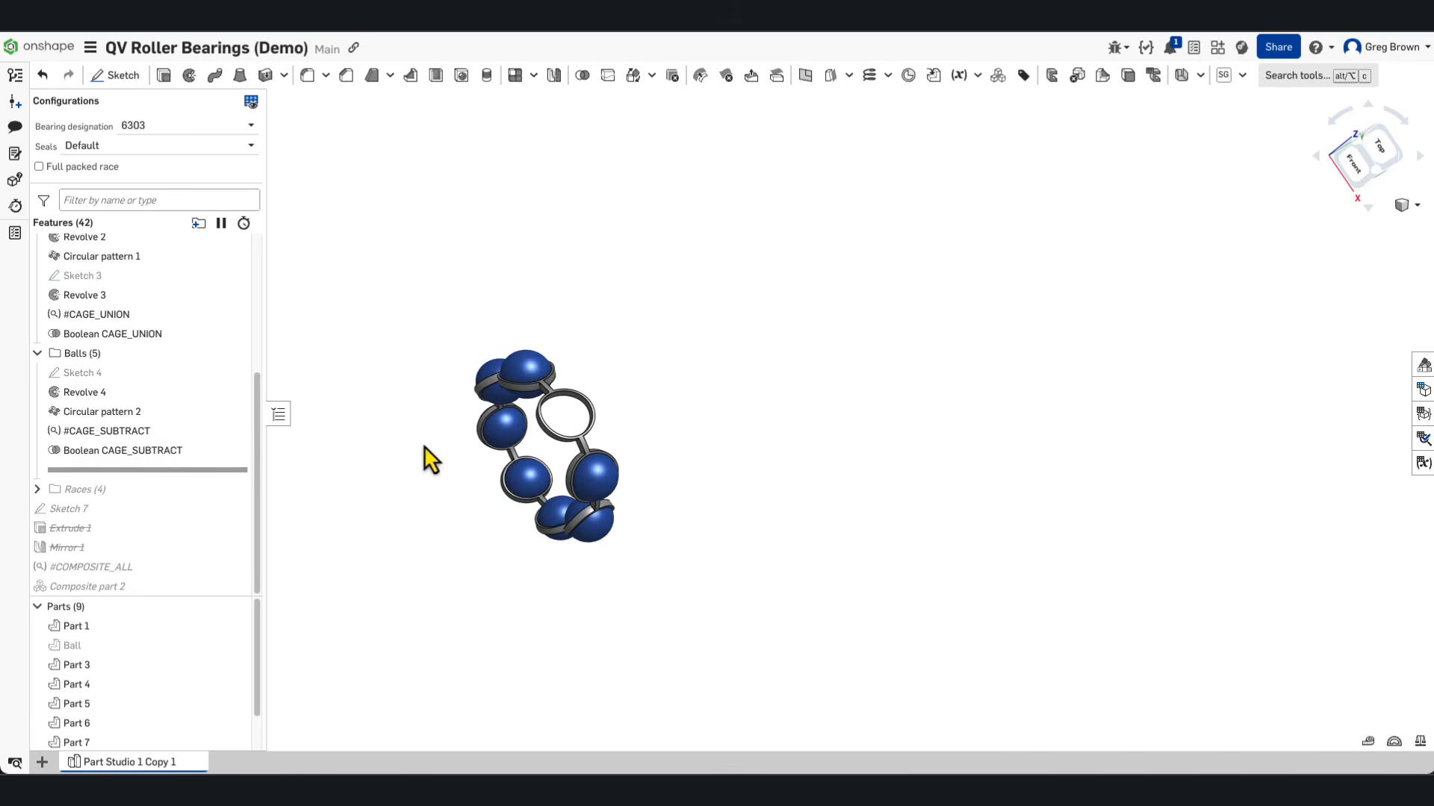
scroll(422, 456, up, 3)
click(236, 645)
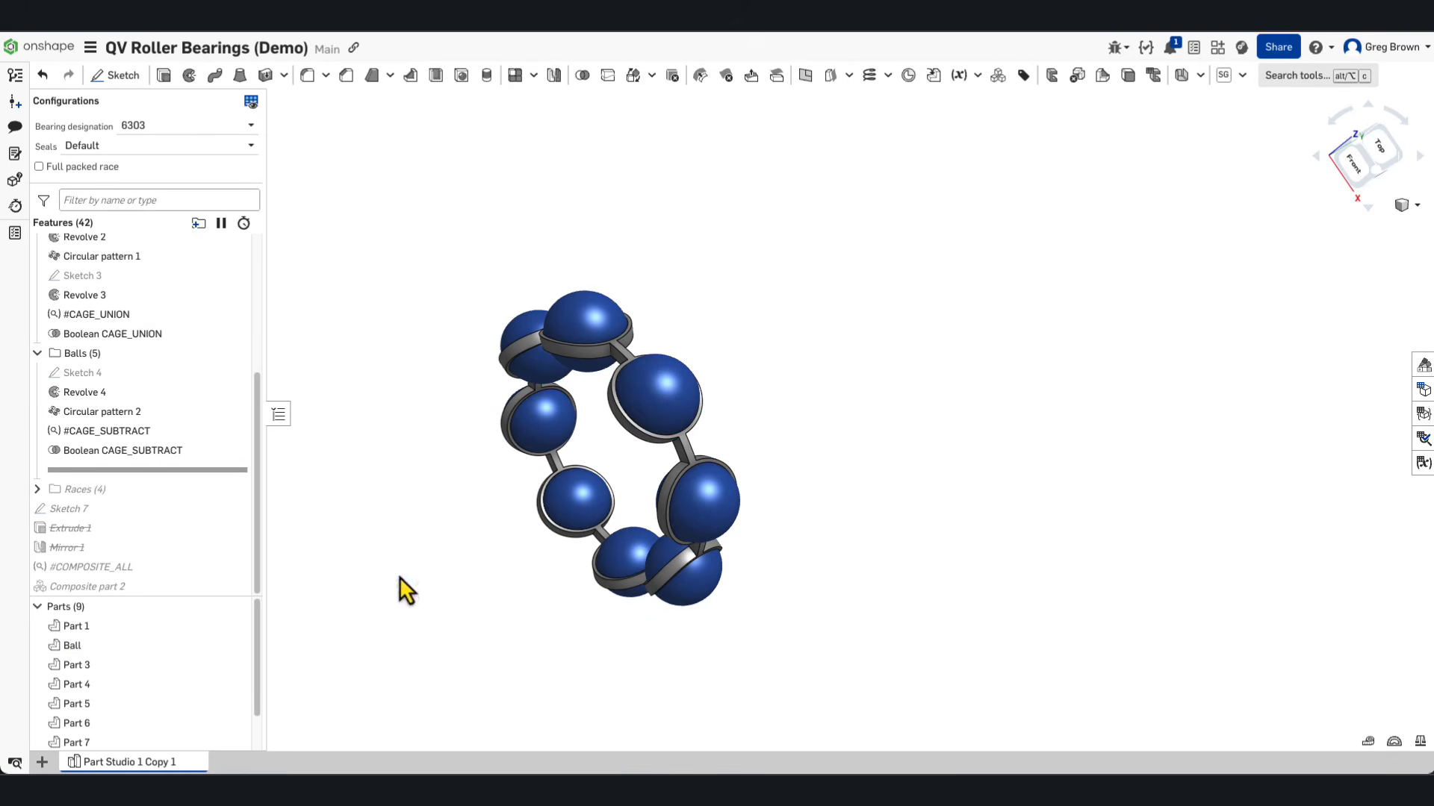
Step: Roll the feature history forward past the races to just after #COMPOSITE_ALL
drag(174, 475, 164, 578)
right_drag(411, 475, 781, 397)
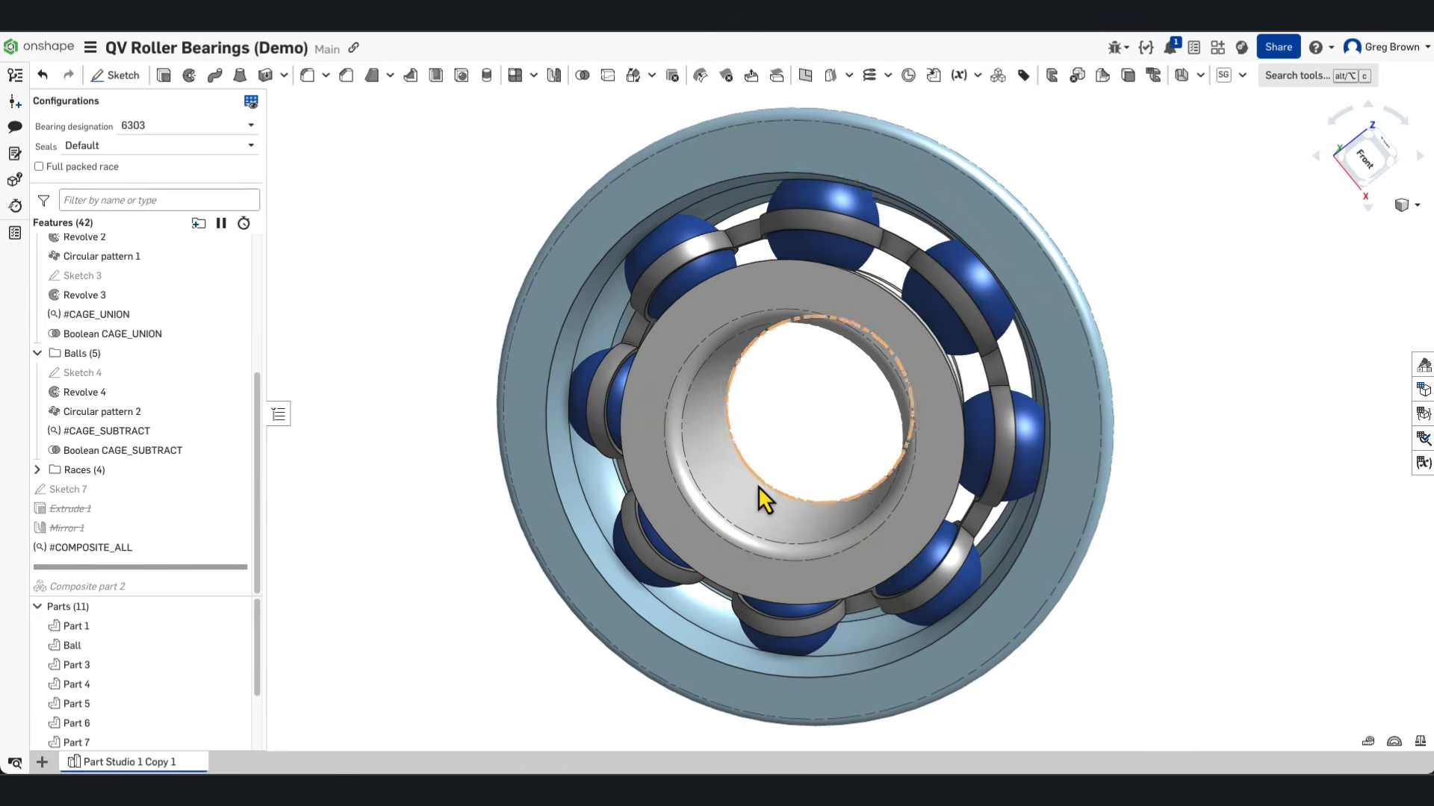
scroll(762, 496, down, 2)
Step: Switch the Bearing designation to 6403 to test the complete bearing
click(172, 127)
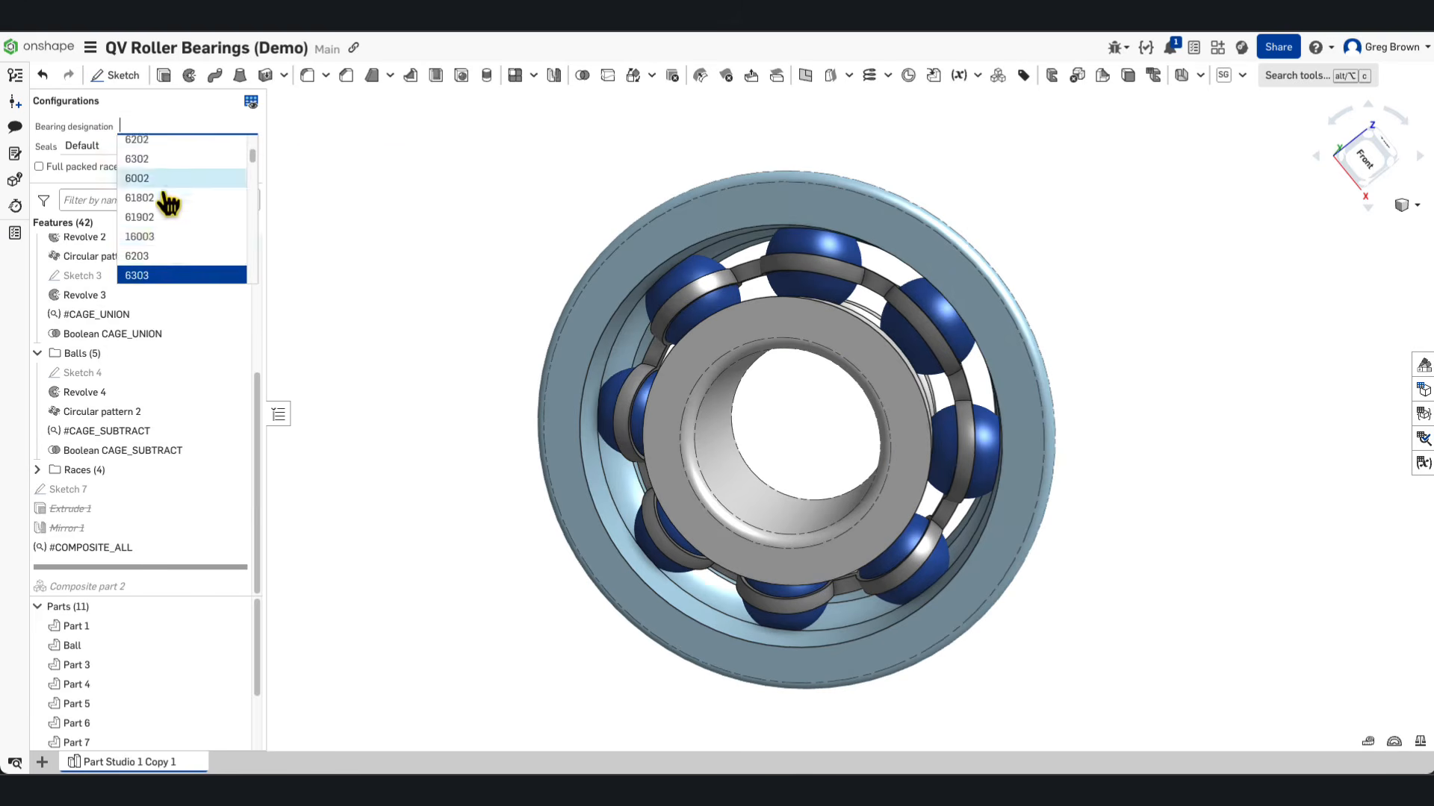
click(182, 271)
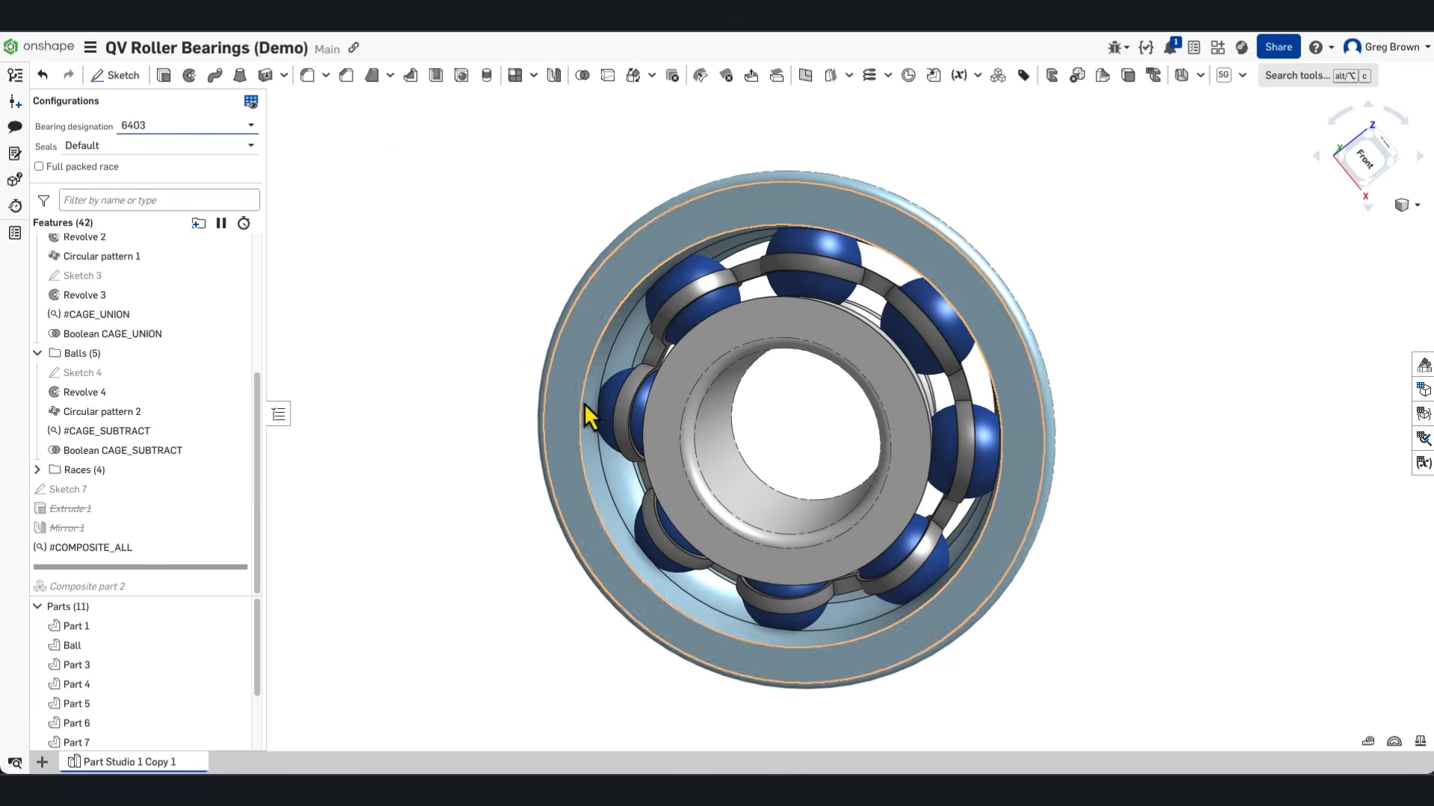
scroll(735, 413, down, 2)
right_drag(759, 400, 757, 409)
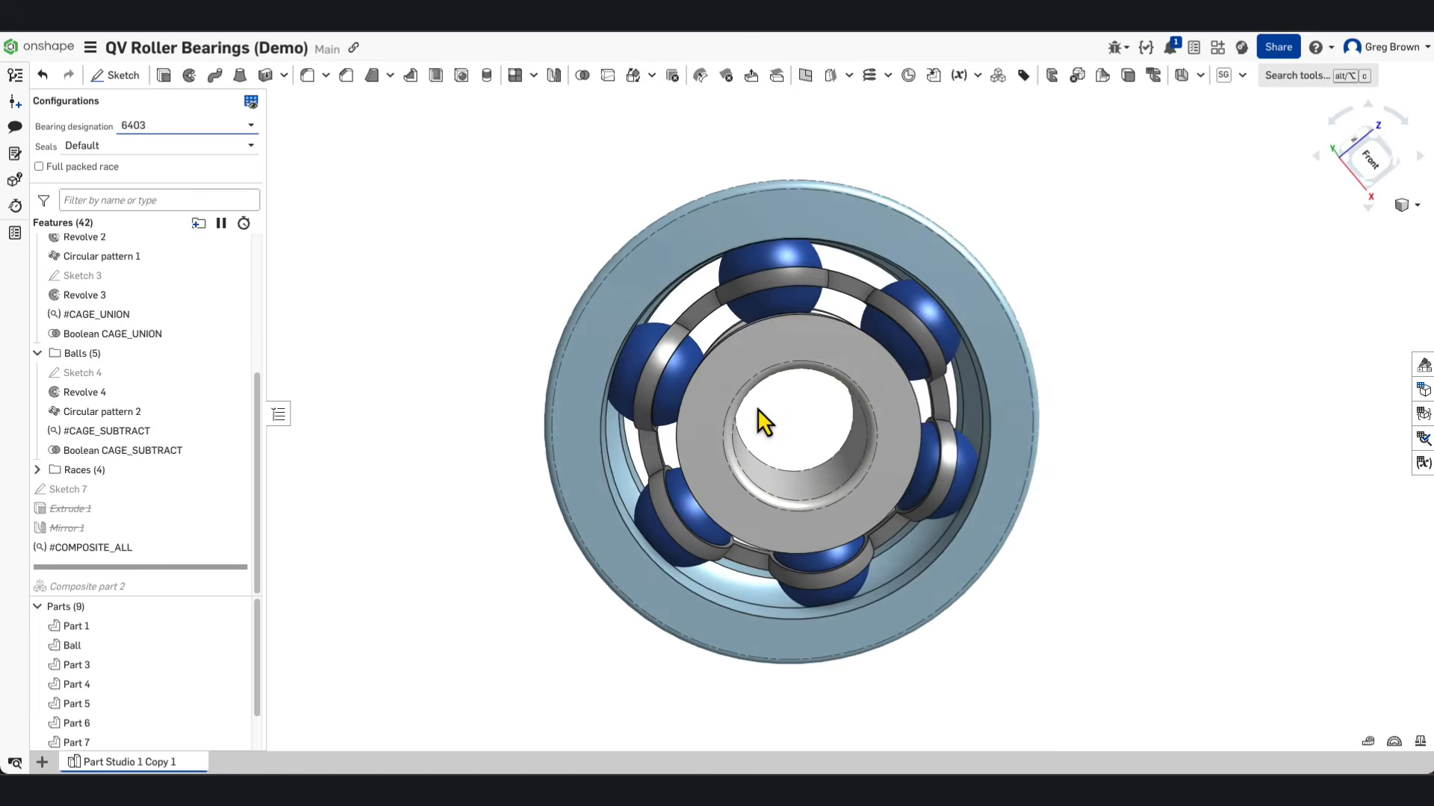
Step: Enable Full packed race, set Seals to Front seal (Z), and inspect the bearing from its back side
click(39, 168)
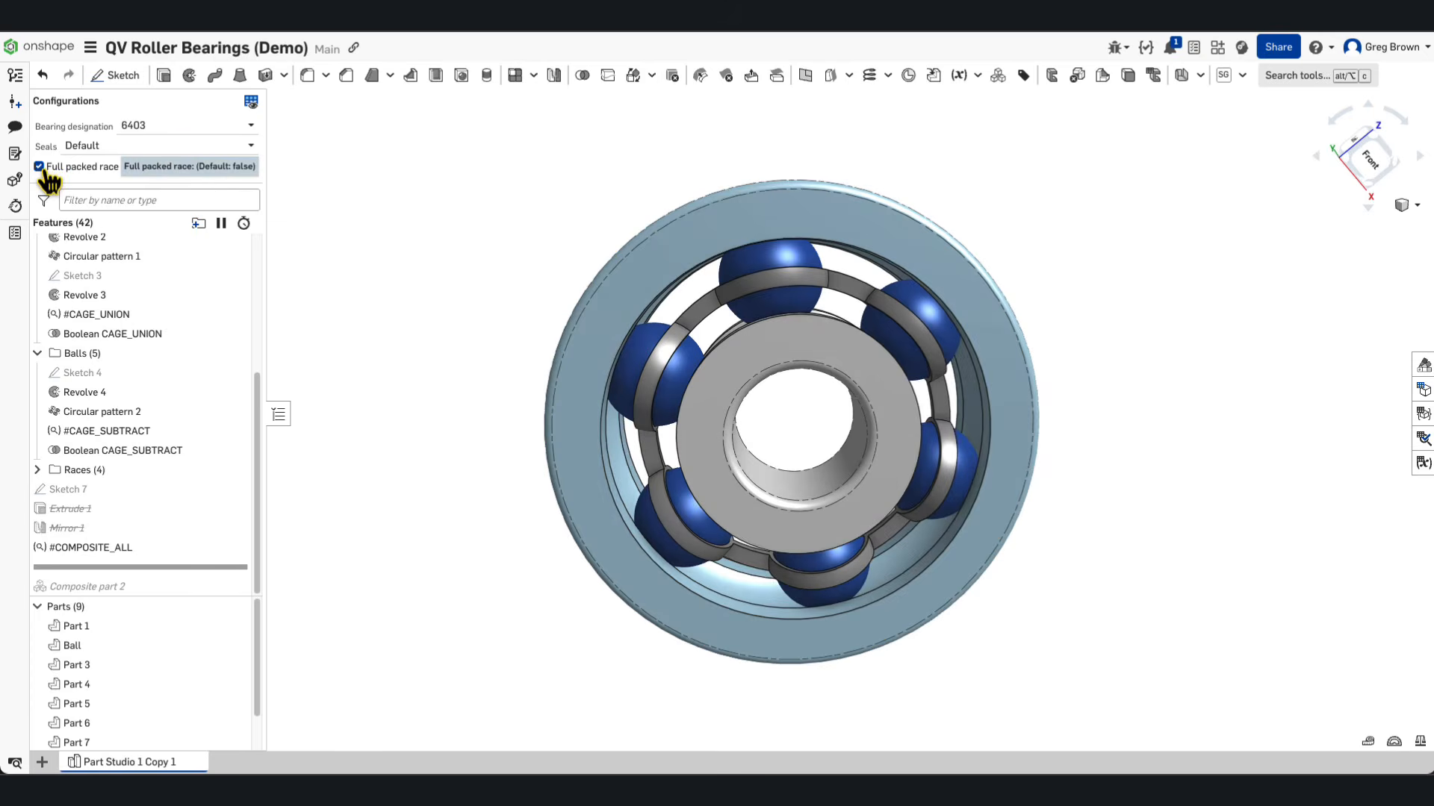
click(84, 146)
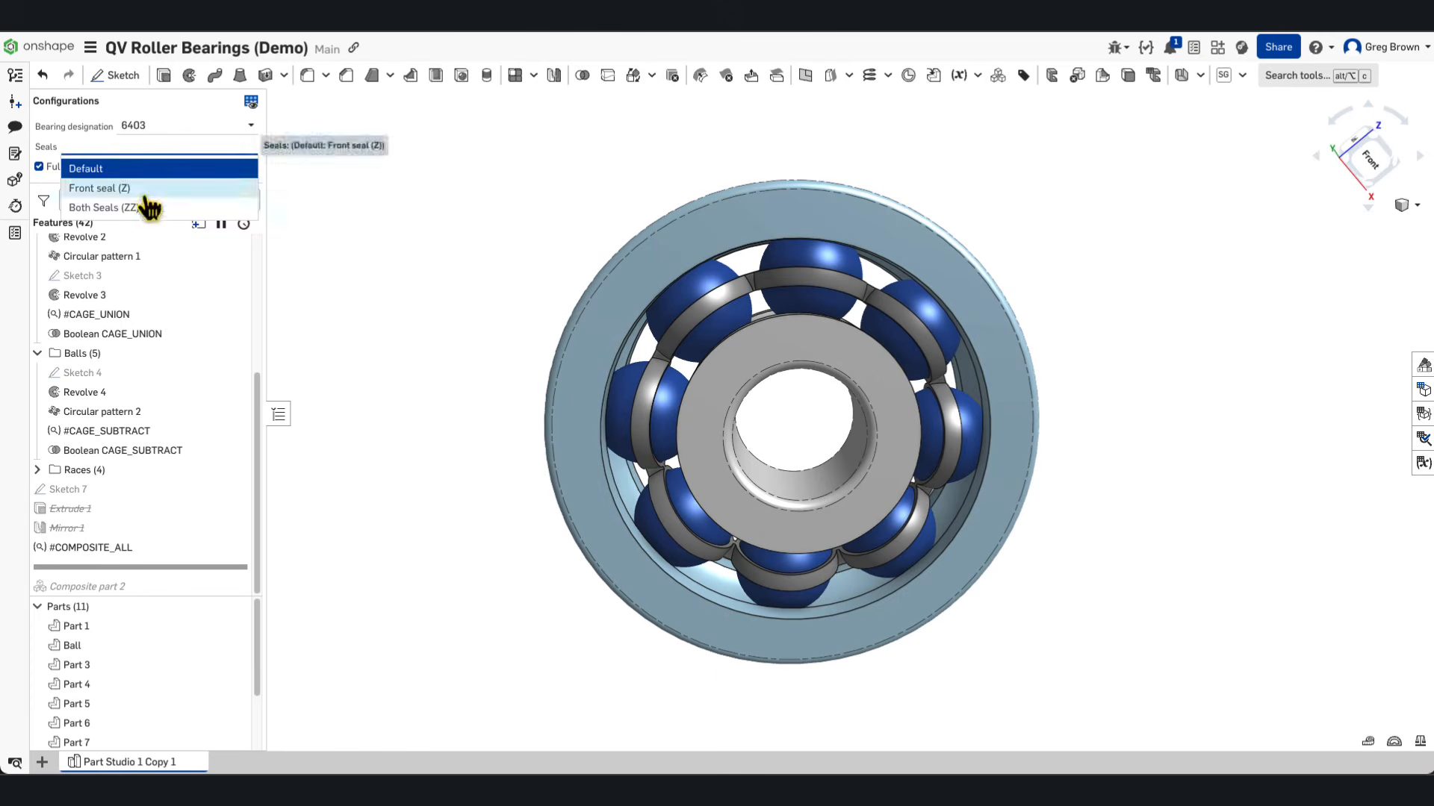
click(146, 196)
right_drag(667, 421, 549, 400)
scroll(966, 385, down, 5)
scroll(741, 456, up, 2)
mouse_move(776, 444)
right_down()
mouse_move(746, 423)
mouse_move(763, 427)
right_up()
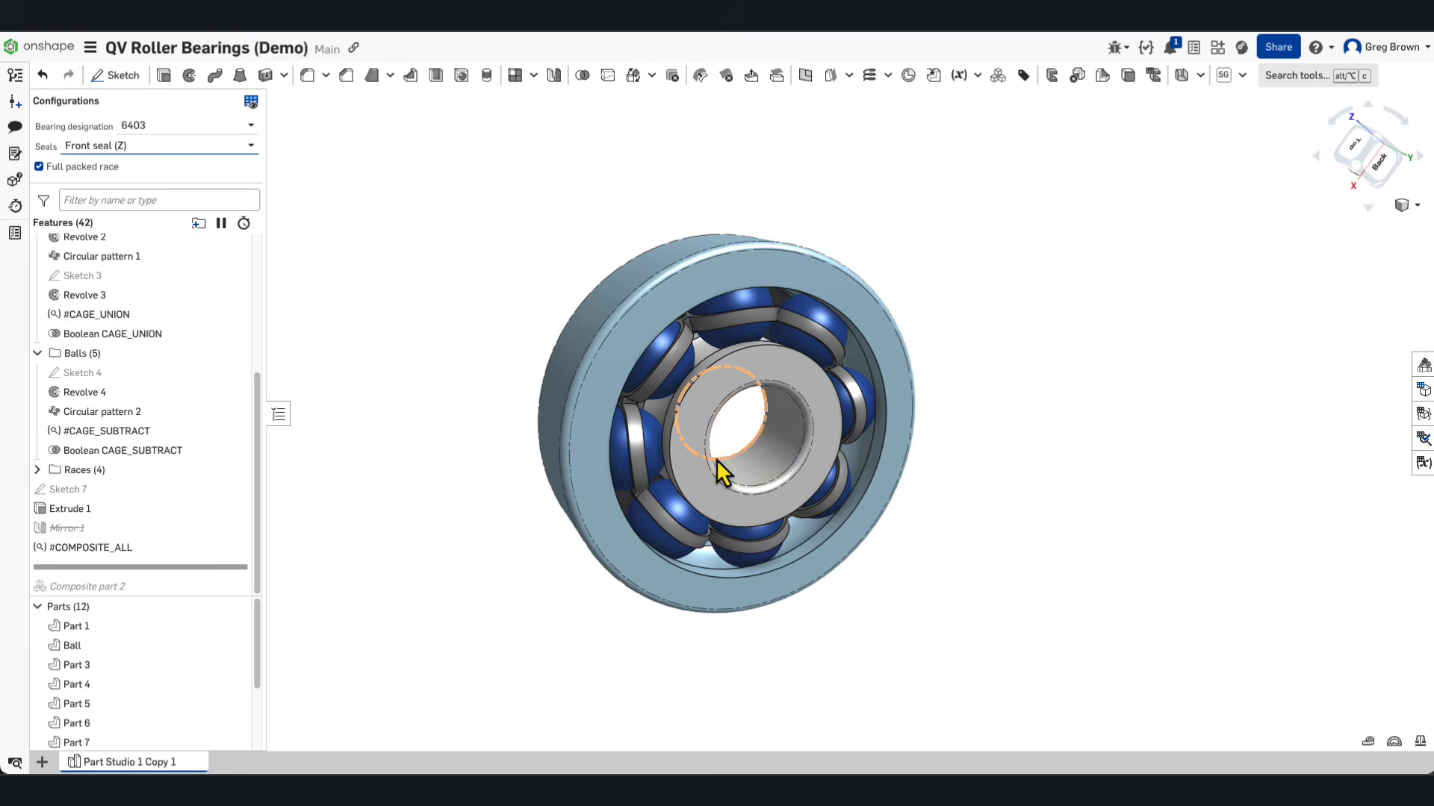
right_drag(743, 464, 741, 456)
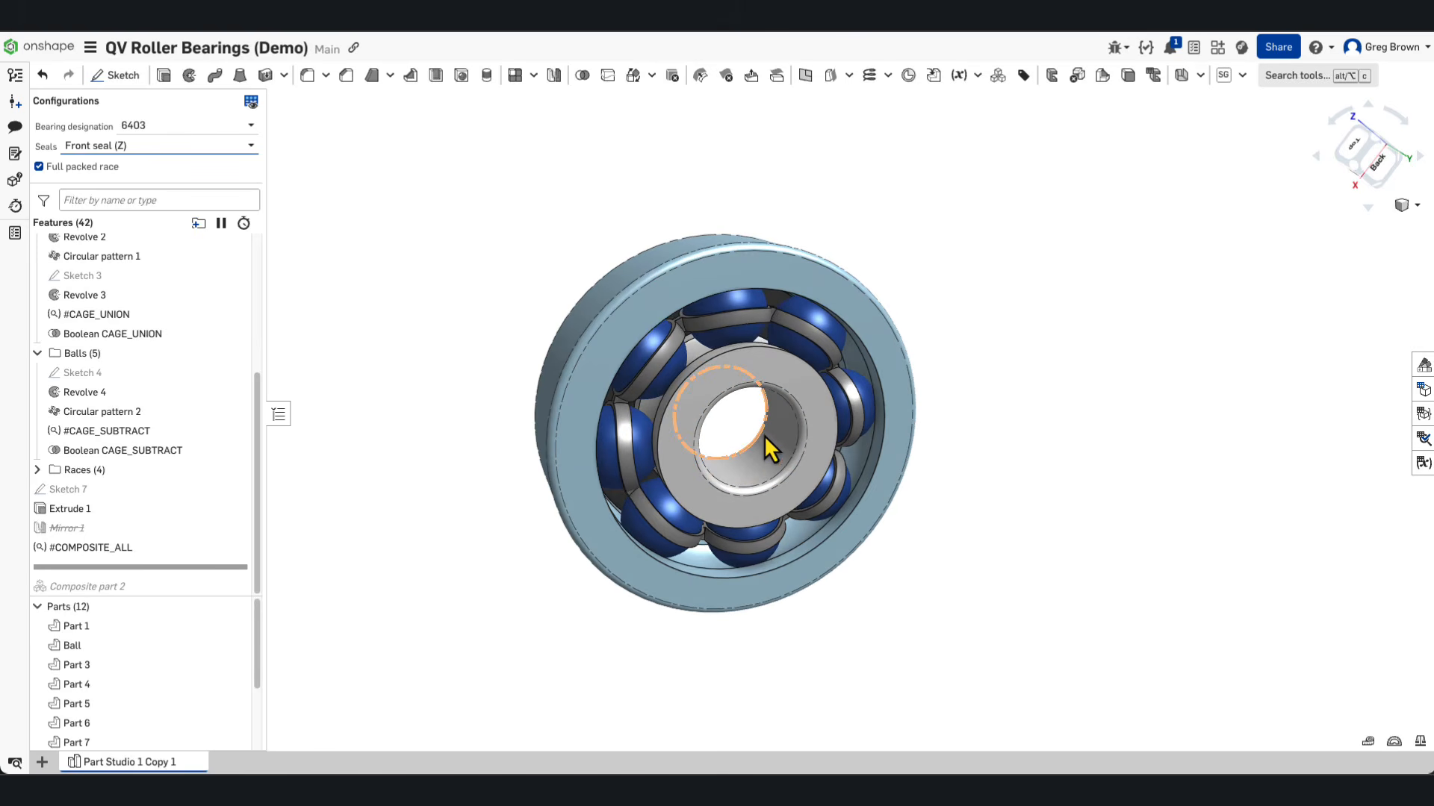
mouse_move(775, 433)
right_down()
mouse_move(757, 425)
mouse_move(784, 437)
mouse_move(769, 422)
right_up()
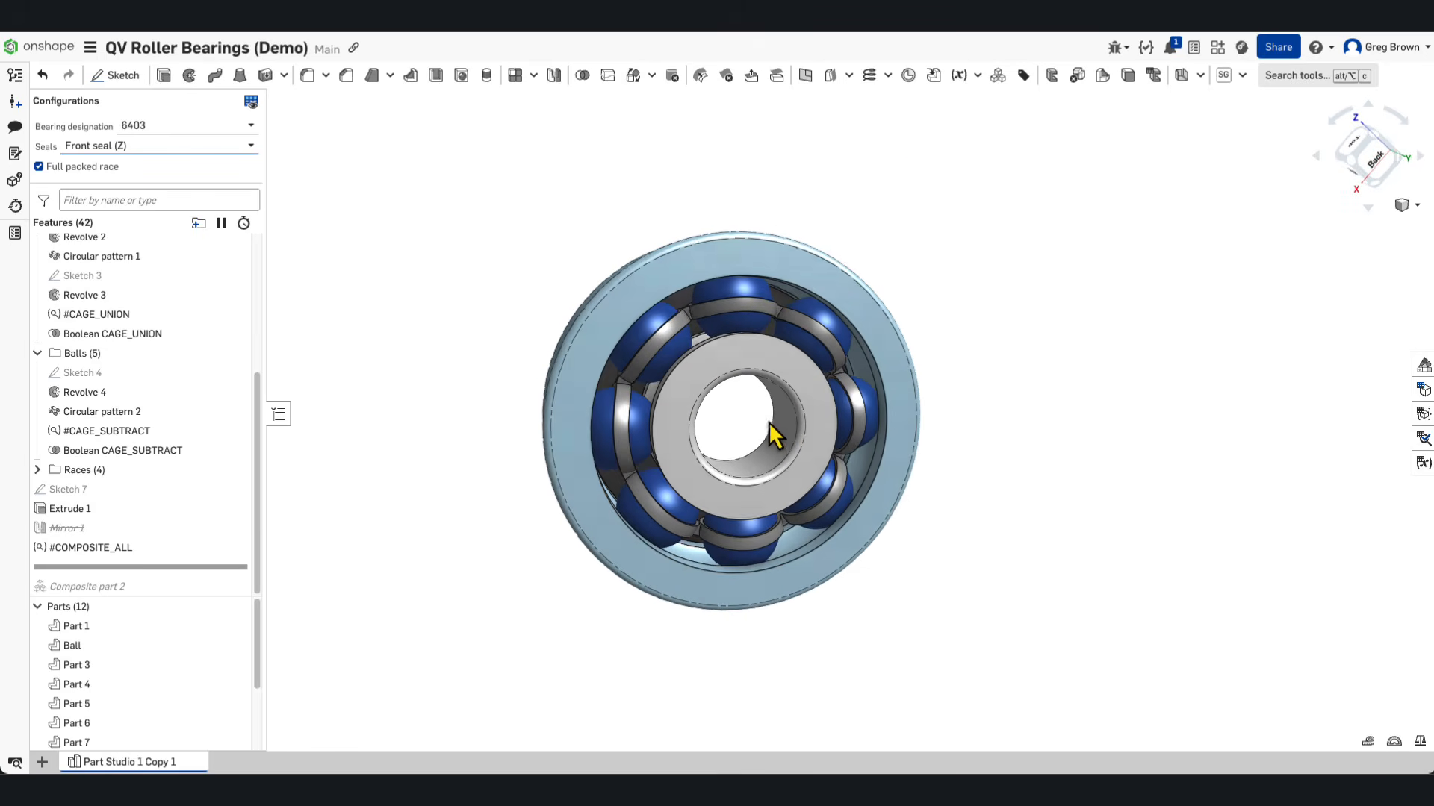
Step: Start a closed composite part and select the bearing's races, front seal and cage as entities
click(999, 75)
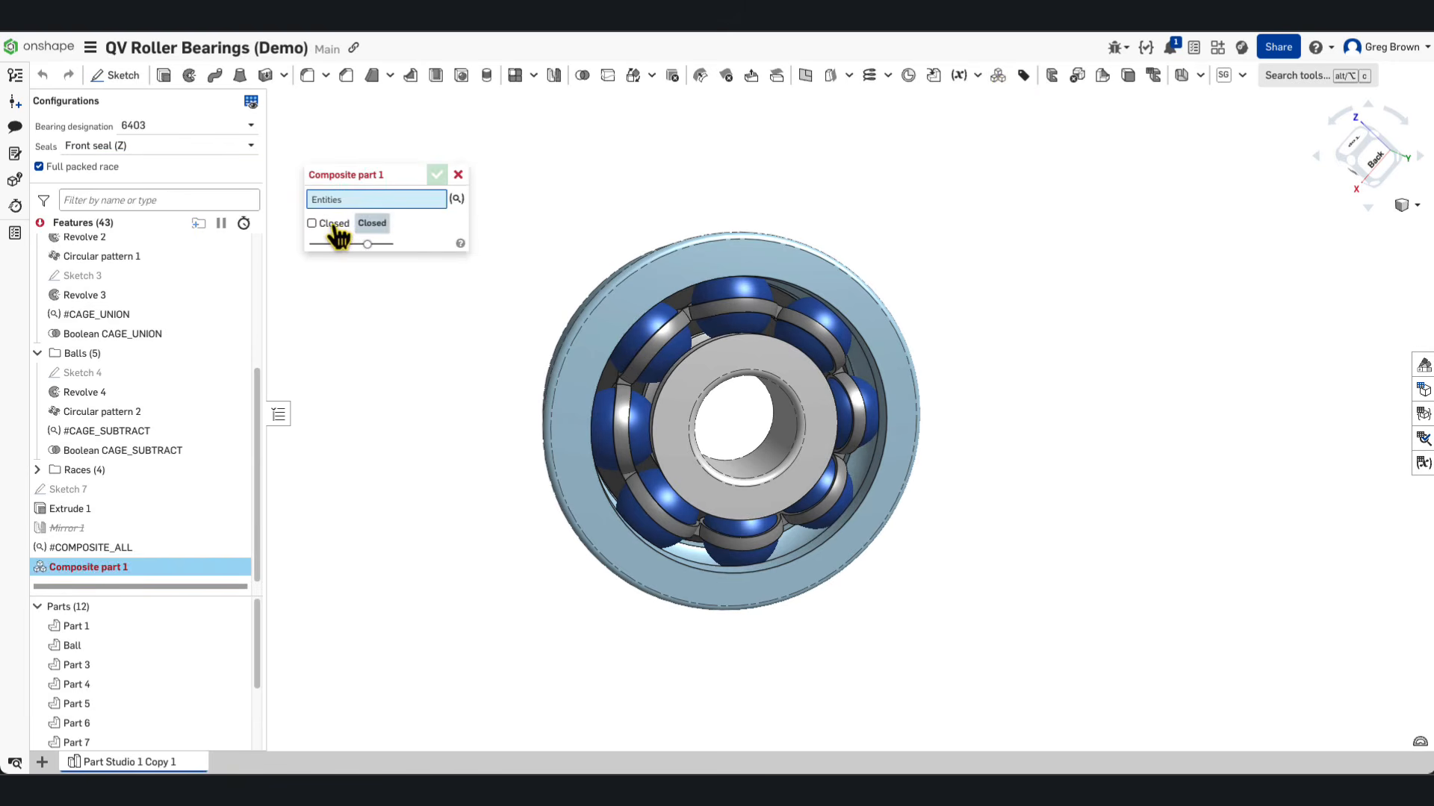
click(337, 226)
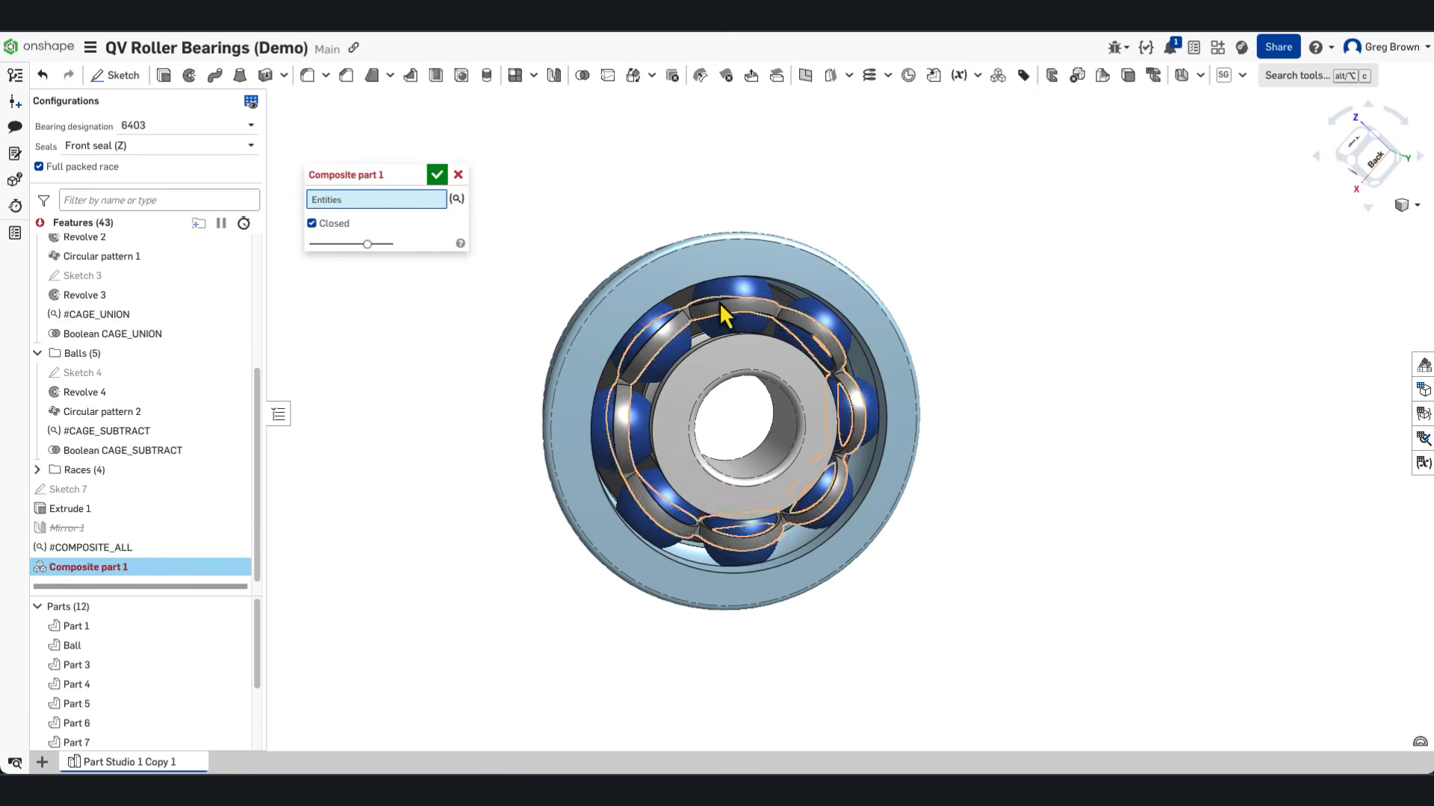
click(684, 303)
right_drag(682, 302, 774, 315)
click(685, 317)
click(665, 327)
click(756, 290)
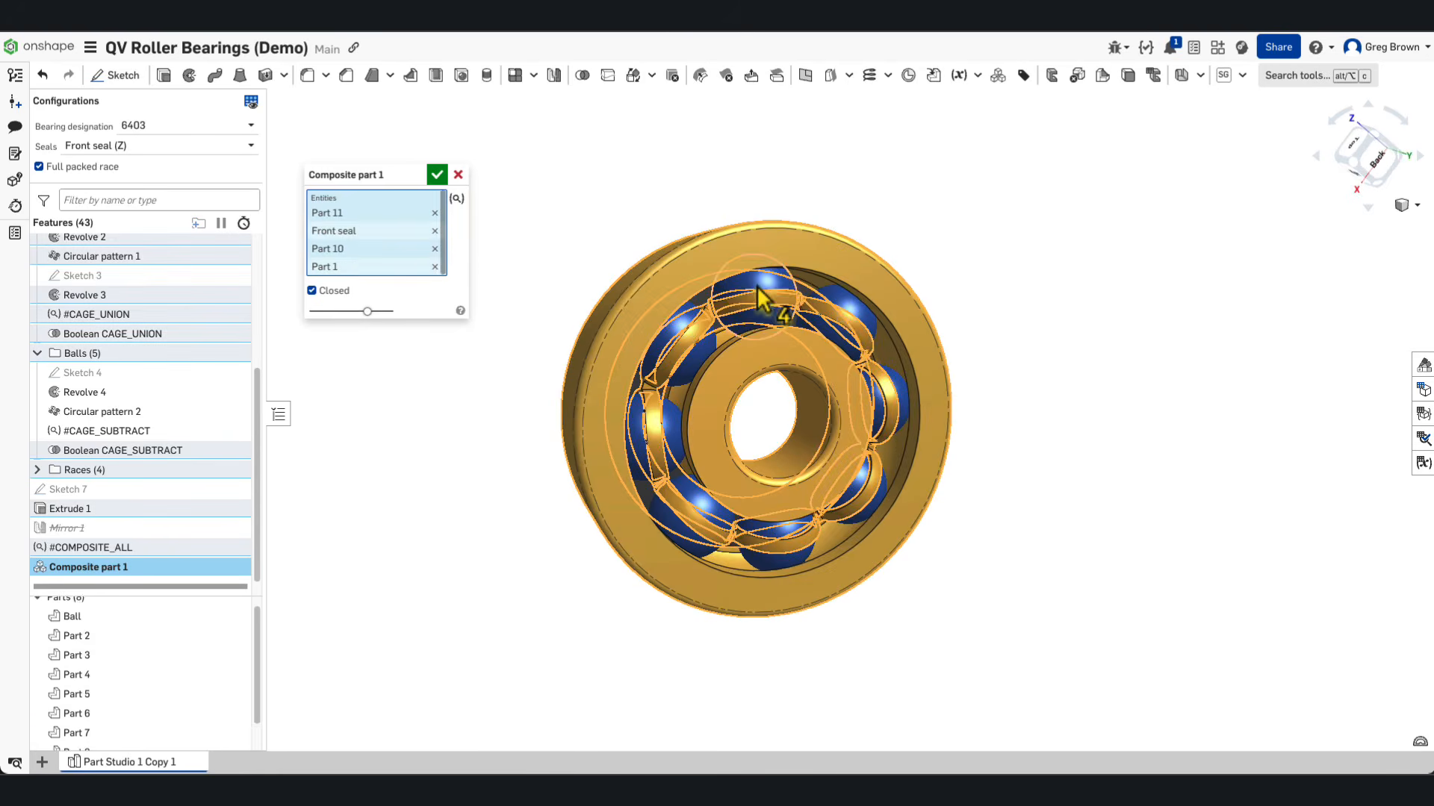
Step: Add all the balls around the cage to the composite part, keeping the outer race included
click(757, 287)
click(845, 305)
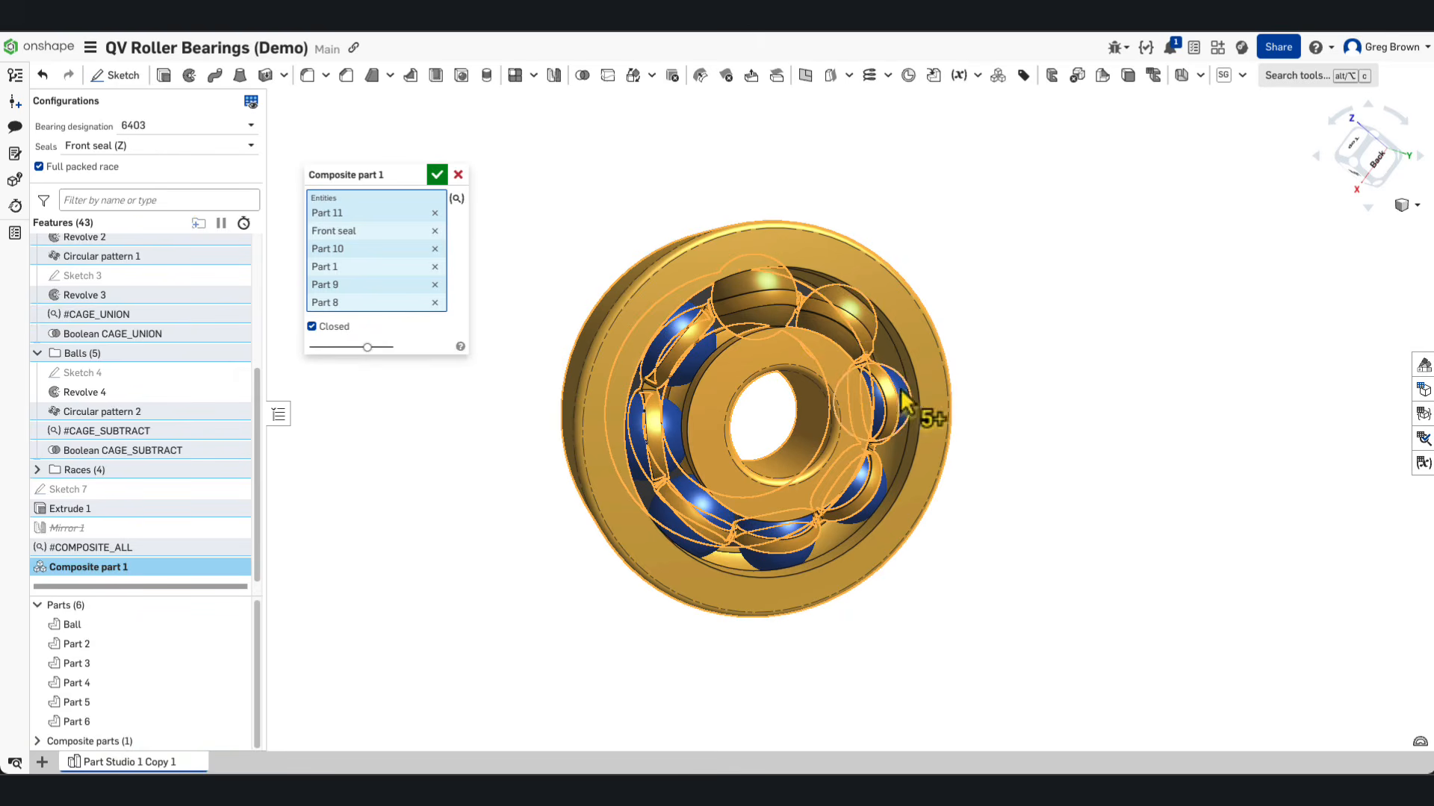
click(900, 394)
click(880, 500)
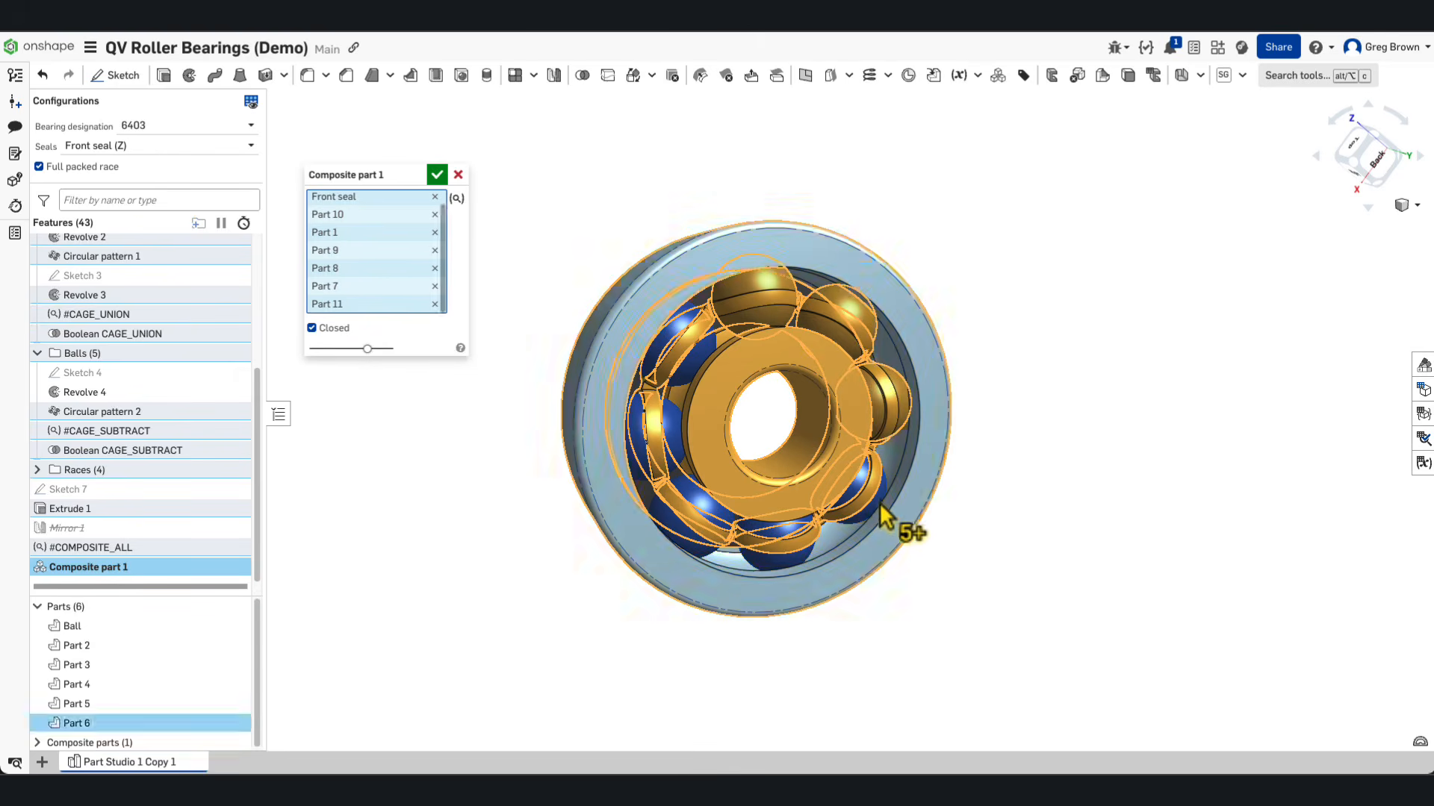
right_drag(859, 493, 892, 500)
click(793, 532)
click(791, 530)
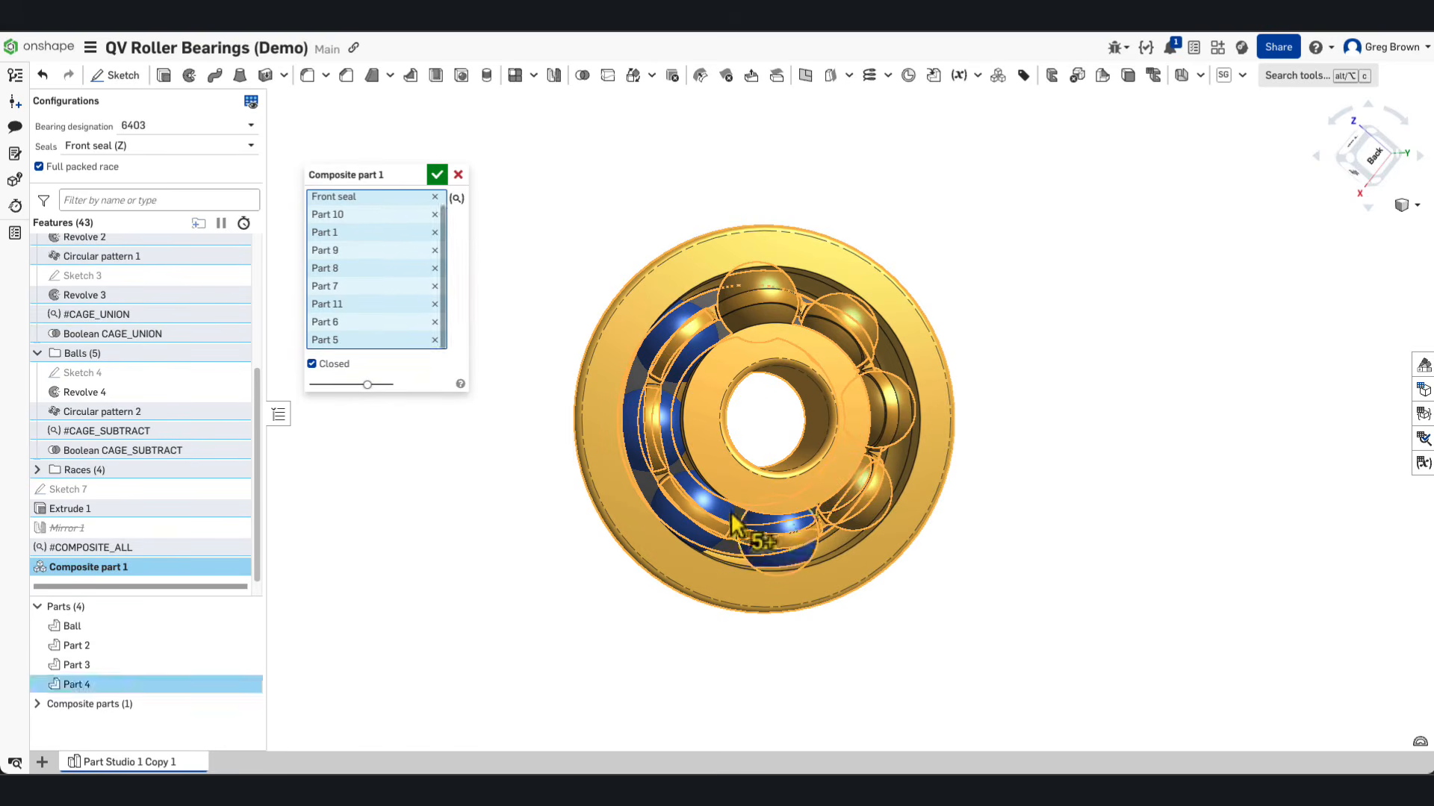
click(713, 515)
click(664, 429)
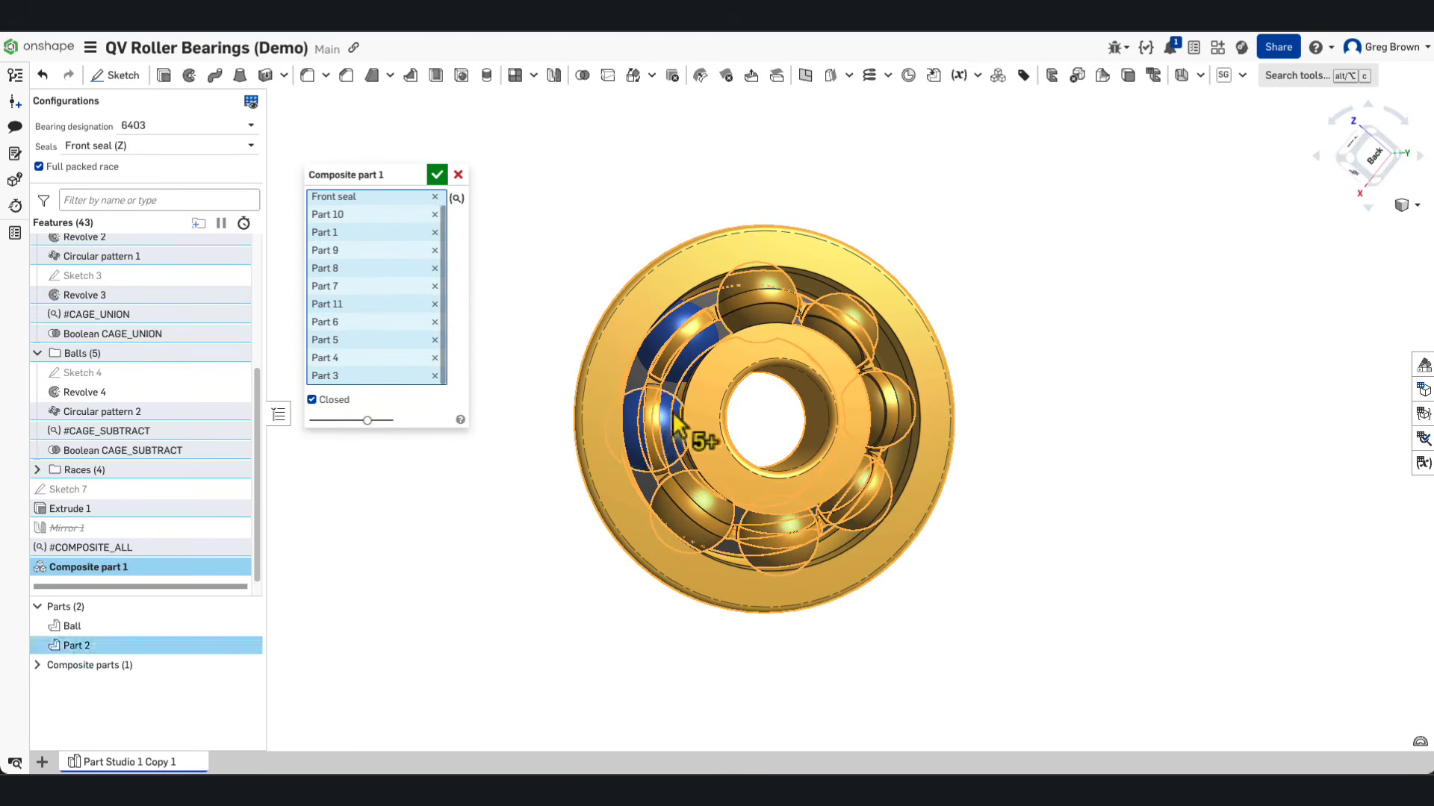
click(688, 356)
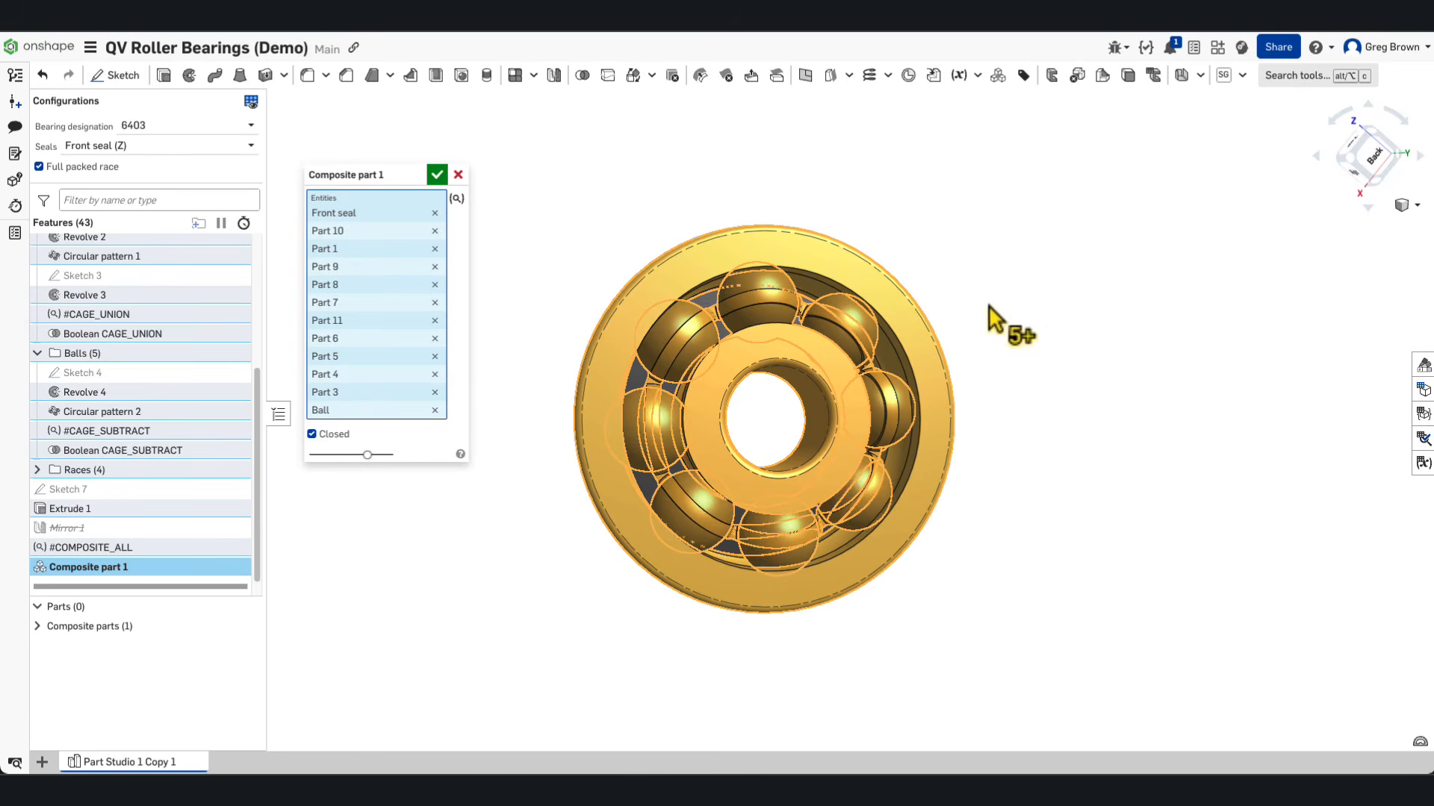
Step: Keep the front seal among the entities of the closed composite part and accept the feature
right_drag(990, 310, 896, 370)
click(853, 369)
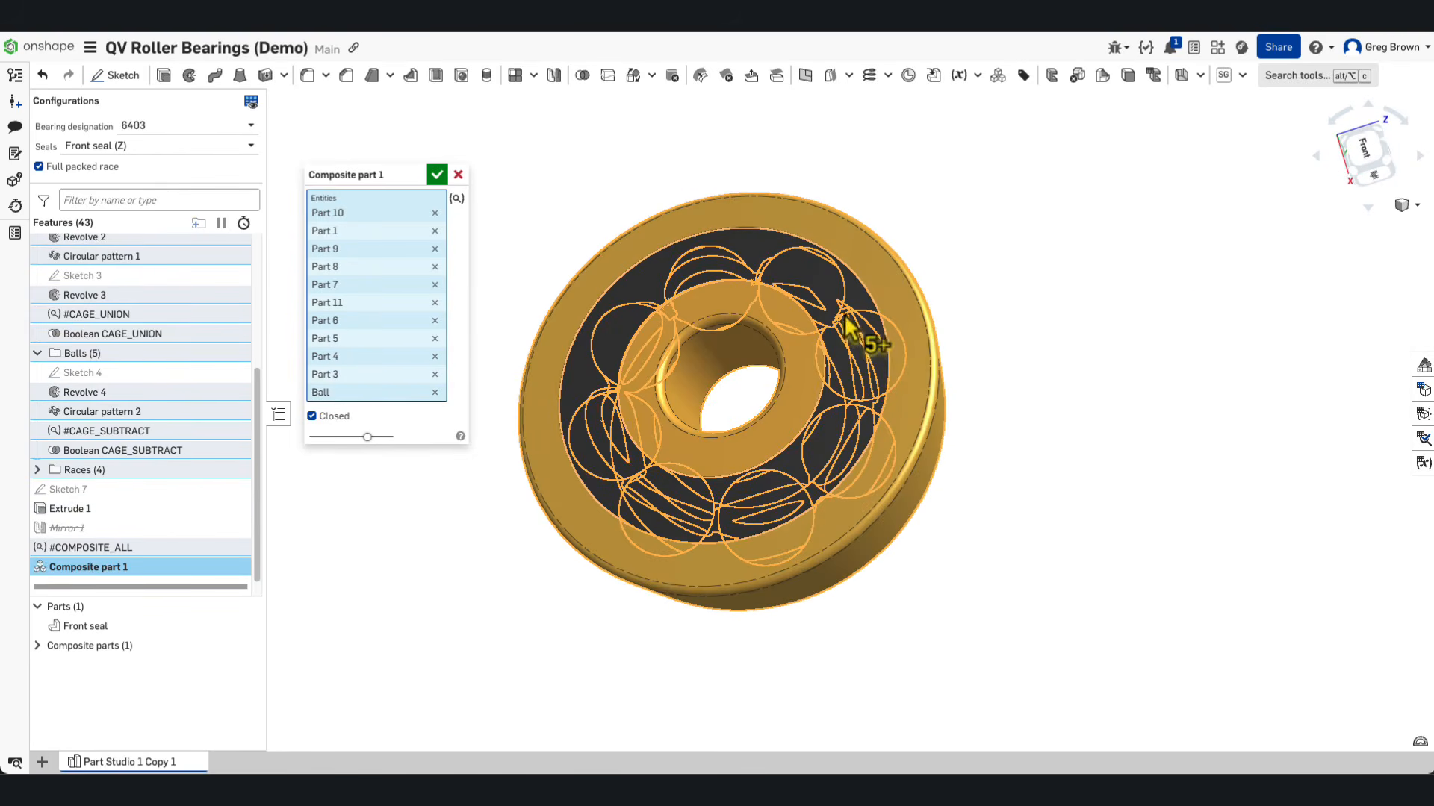
click(853, 295)
right_drag(864, 304, 889, 336)
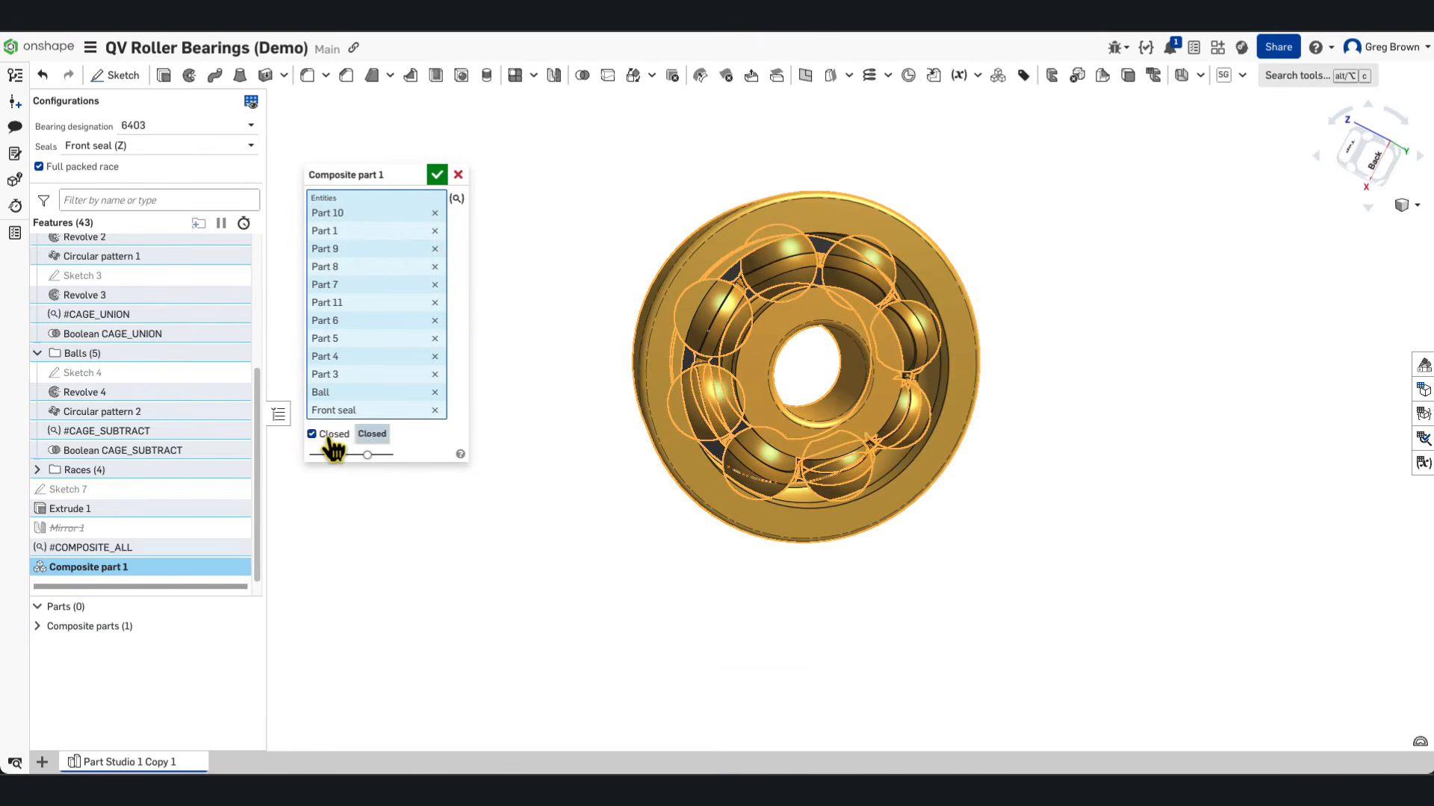
click(437, 176)
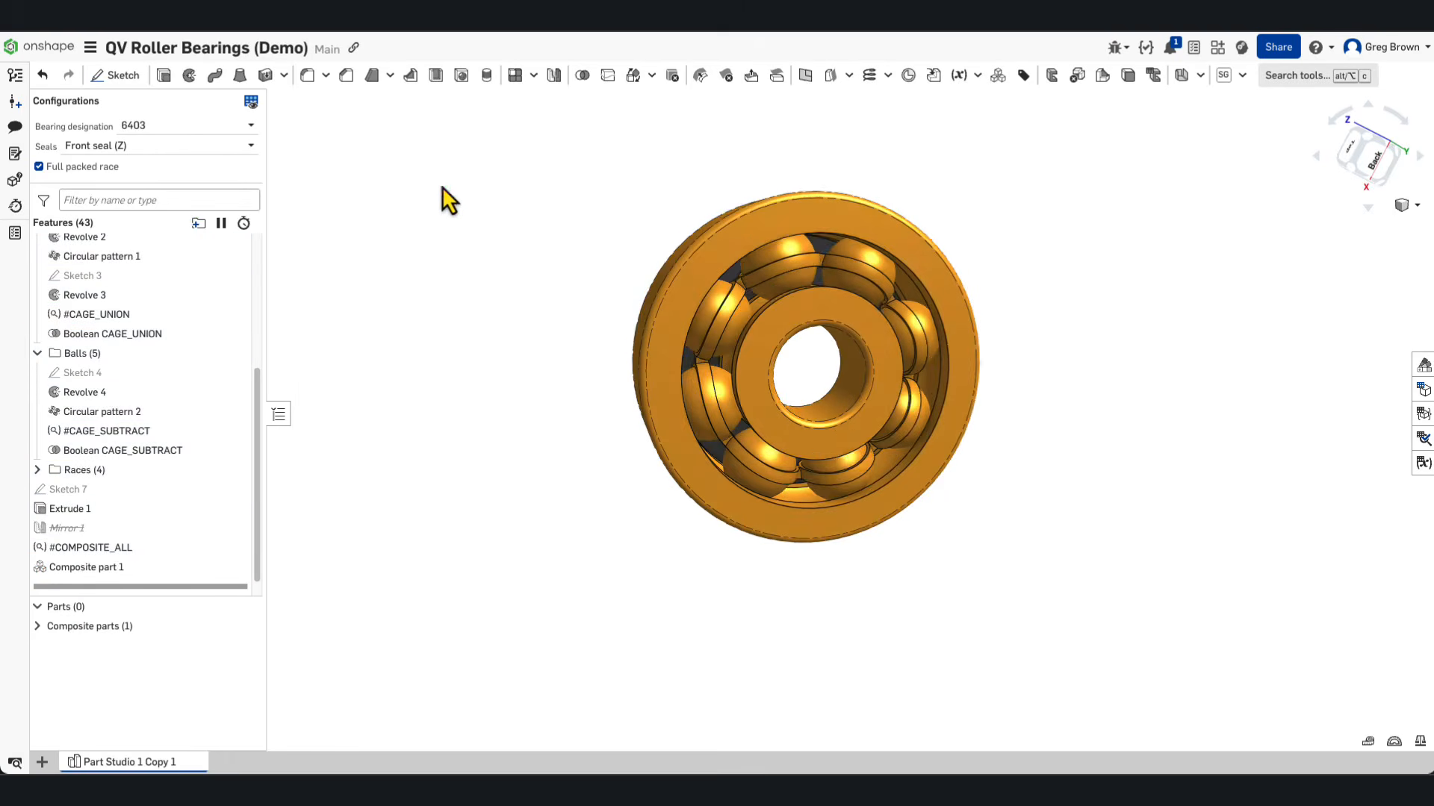
right_drag(441, 198, 493, 390)
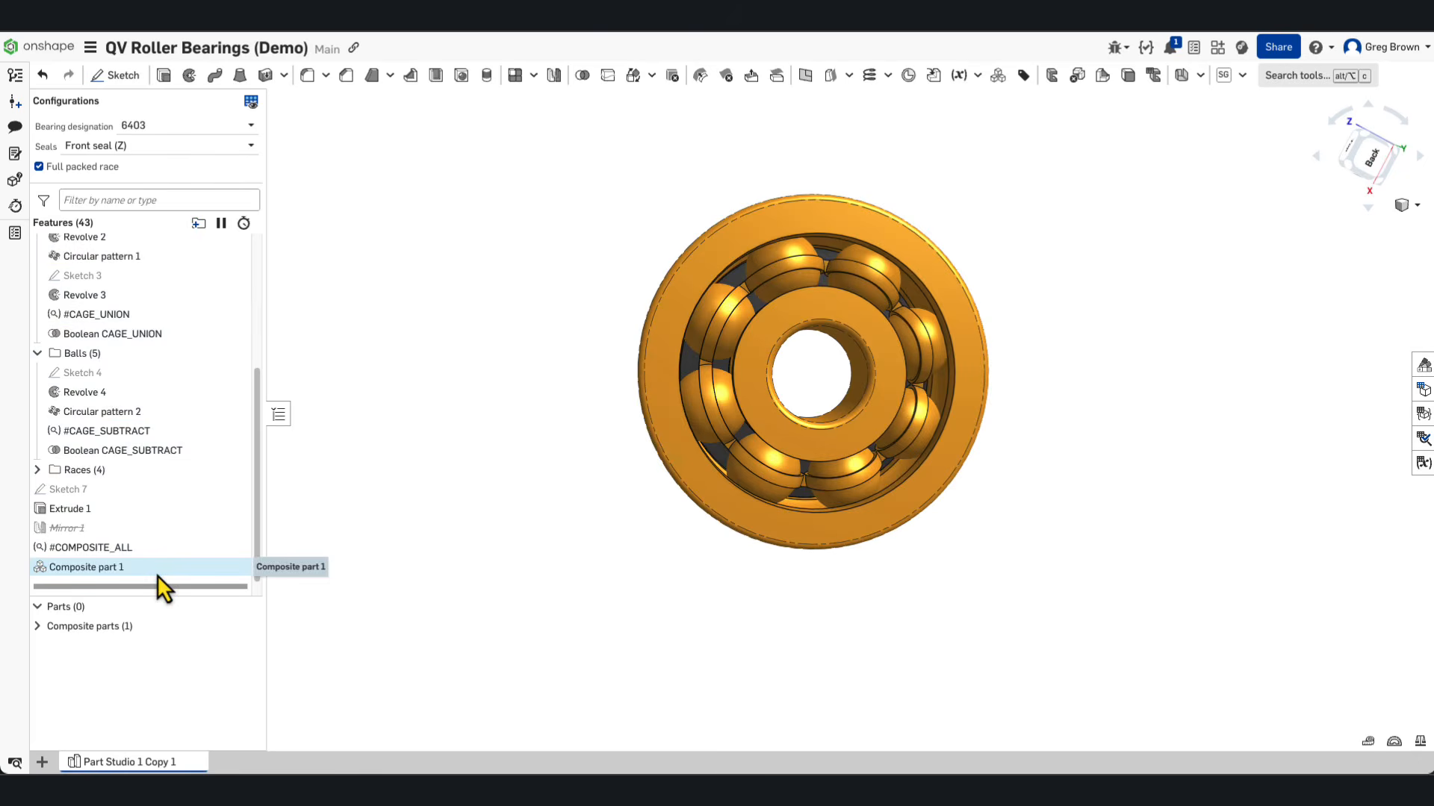
Step: Set Seals to Both Seals (ZZ) and the Bearing designation to 6303 to test the manually selected composite part
click(172, 147)
click(166, 210)
mouse_move(554, 292)
right_down()
mouse_move(657, 289)
mouse_move(660, 273)
mouse_move(576, 280)
right_up()
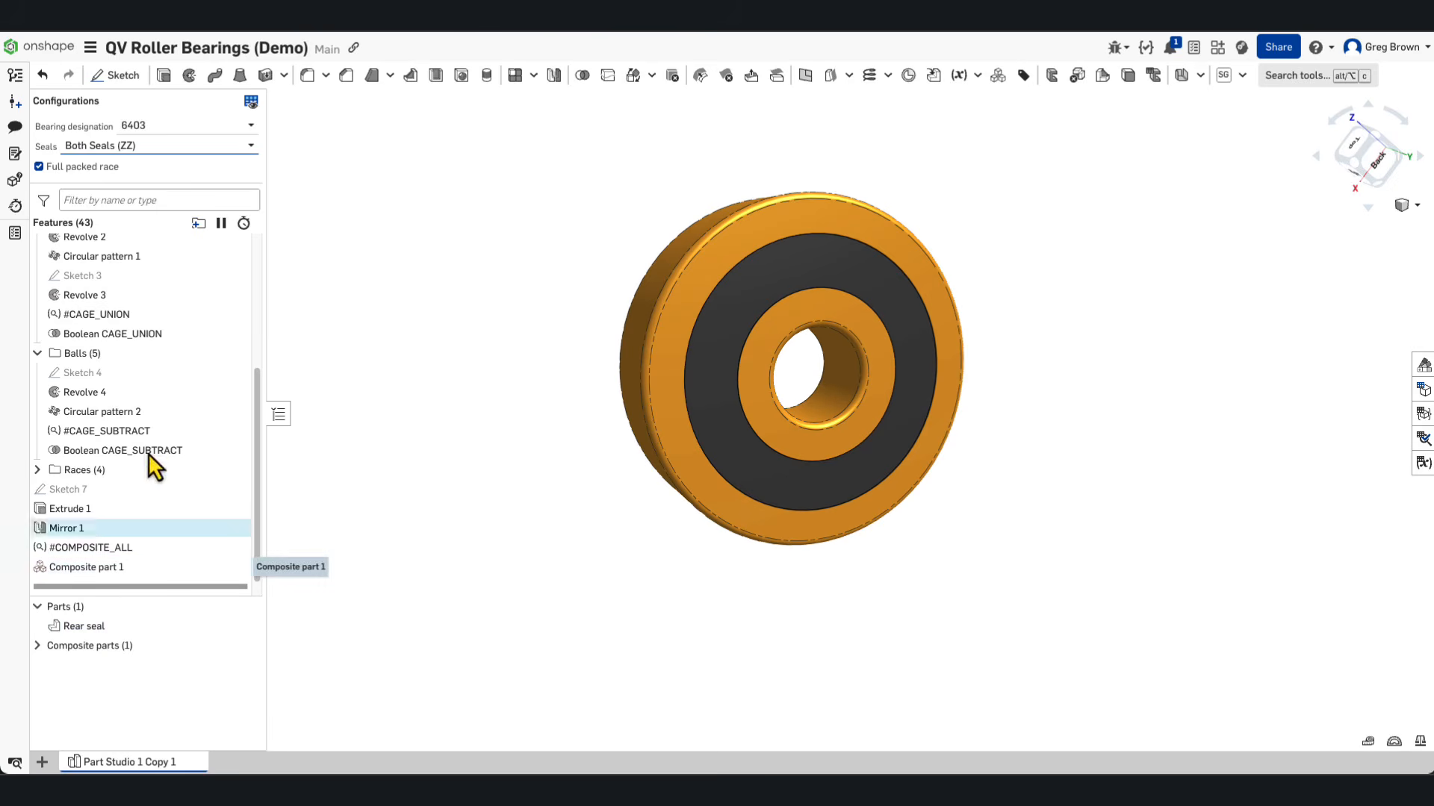
click(172, 128)
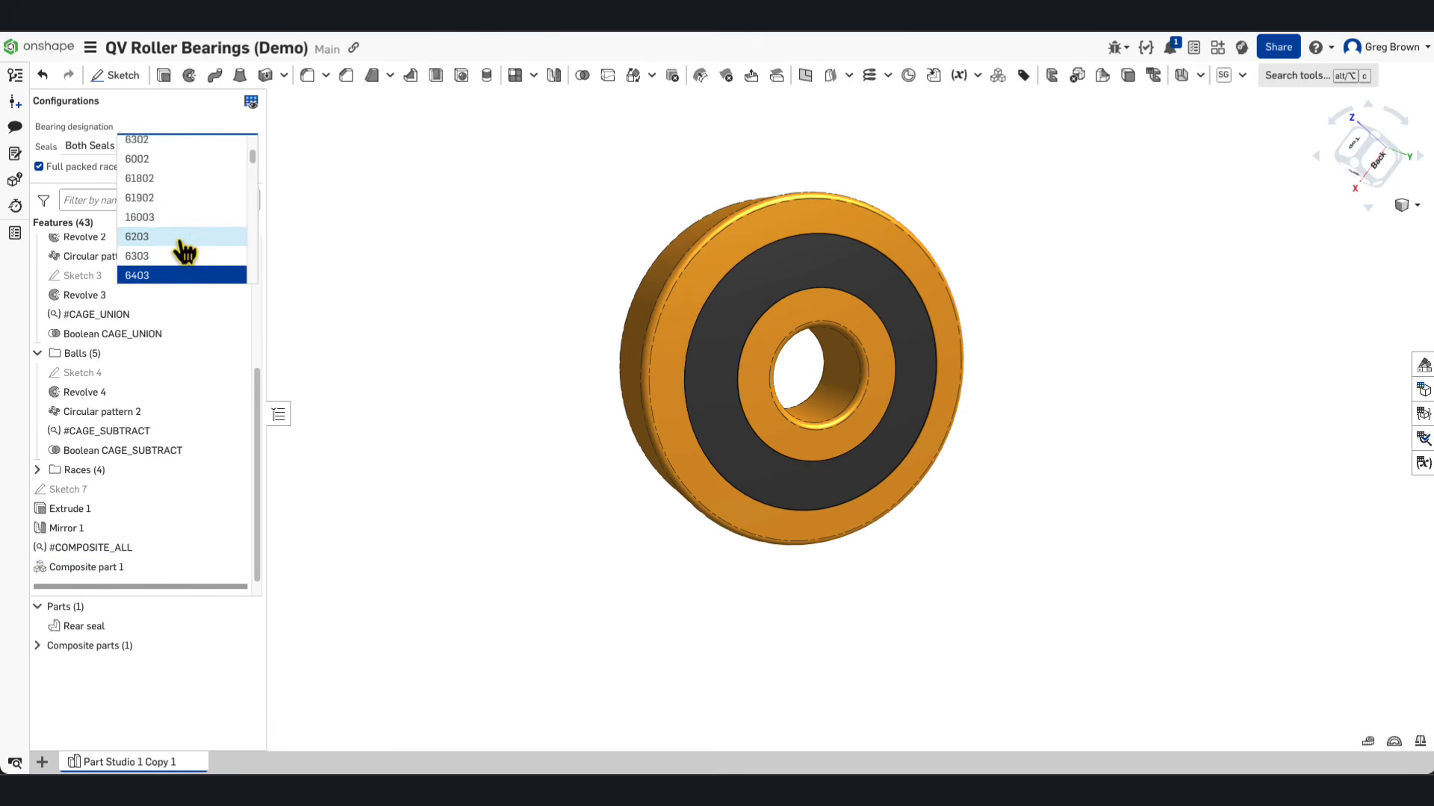
click(183, 253)
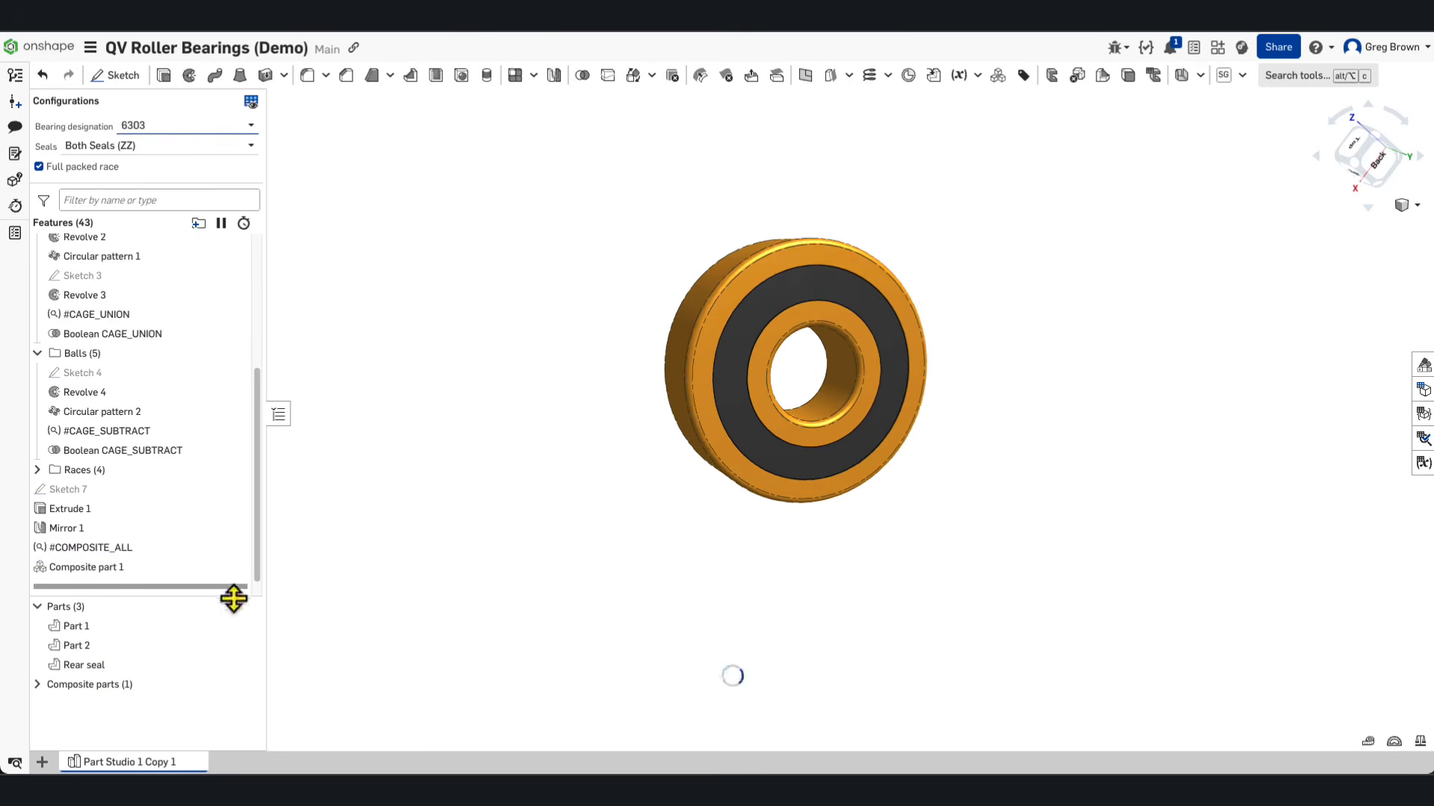
mouse_move(560, 441)
right_down()
mouse_move(629, 424)
mouse_move(571, 445)
right_up()
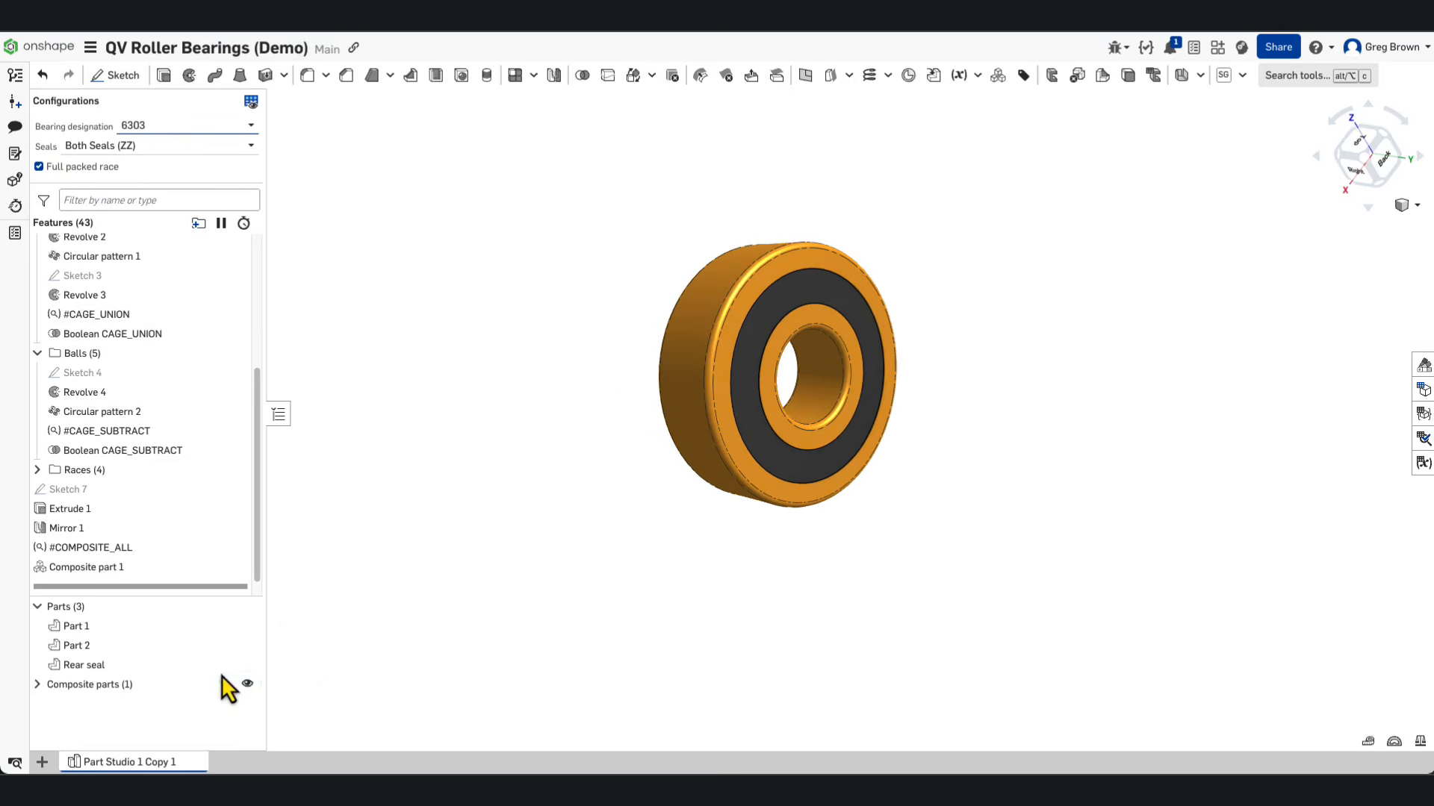
Step: Hide the rear seal to inspect the balls inside the bearing, and delete the manually selected composite part
click(247, 665)
right_drag(739, 460, 850, 316)
scroll(945, 246, up, 4)
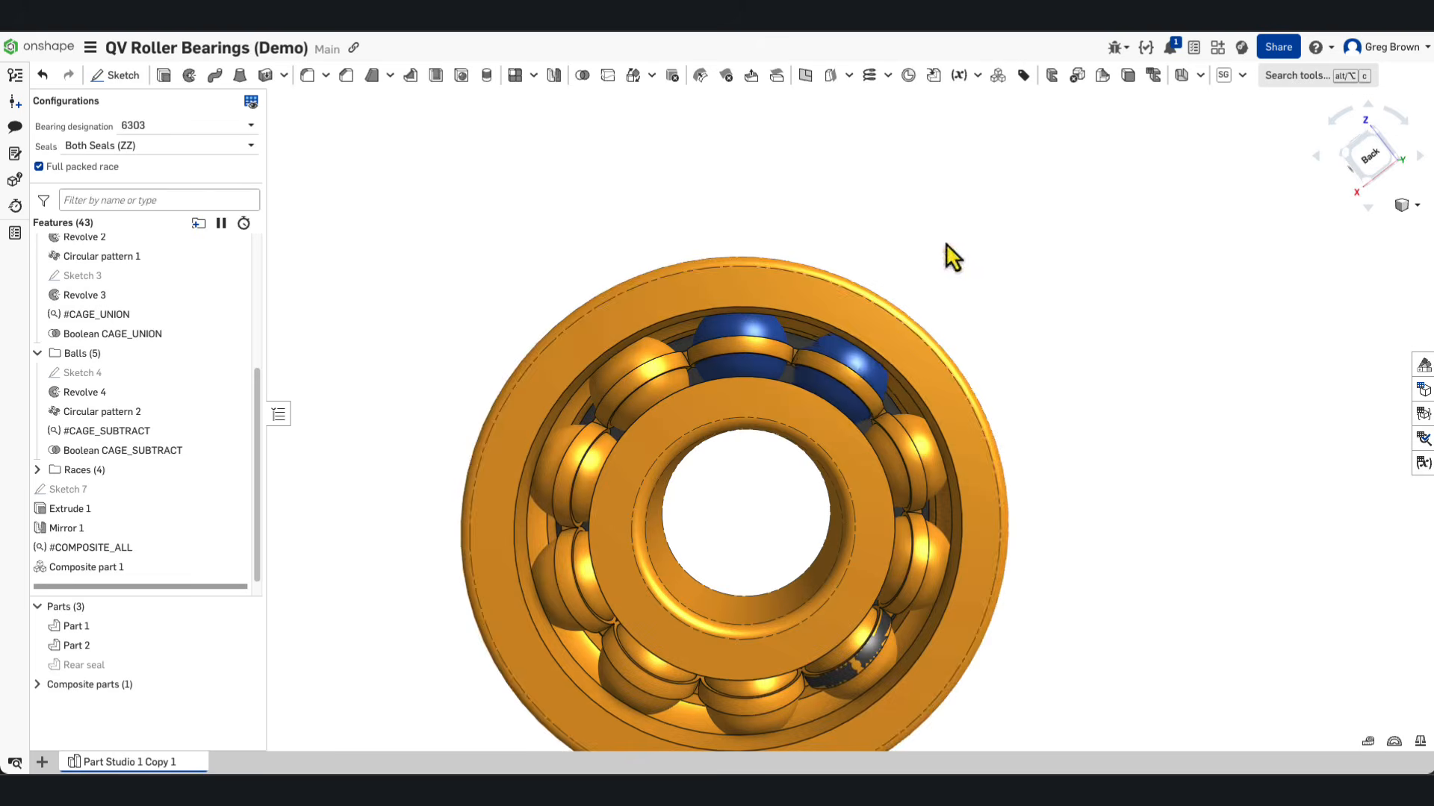
scroll(838, 330, down, 3)
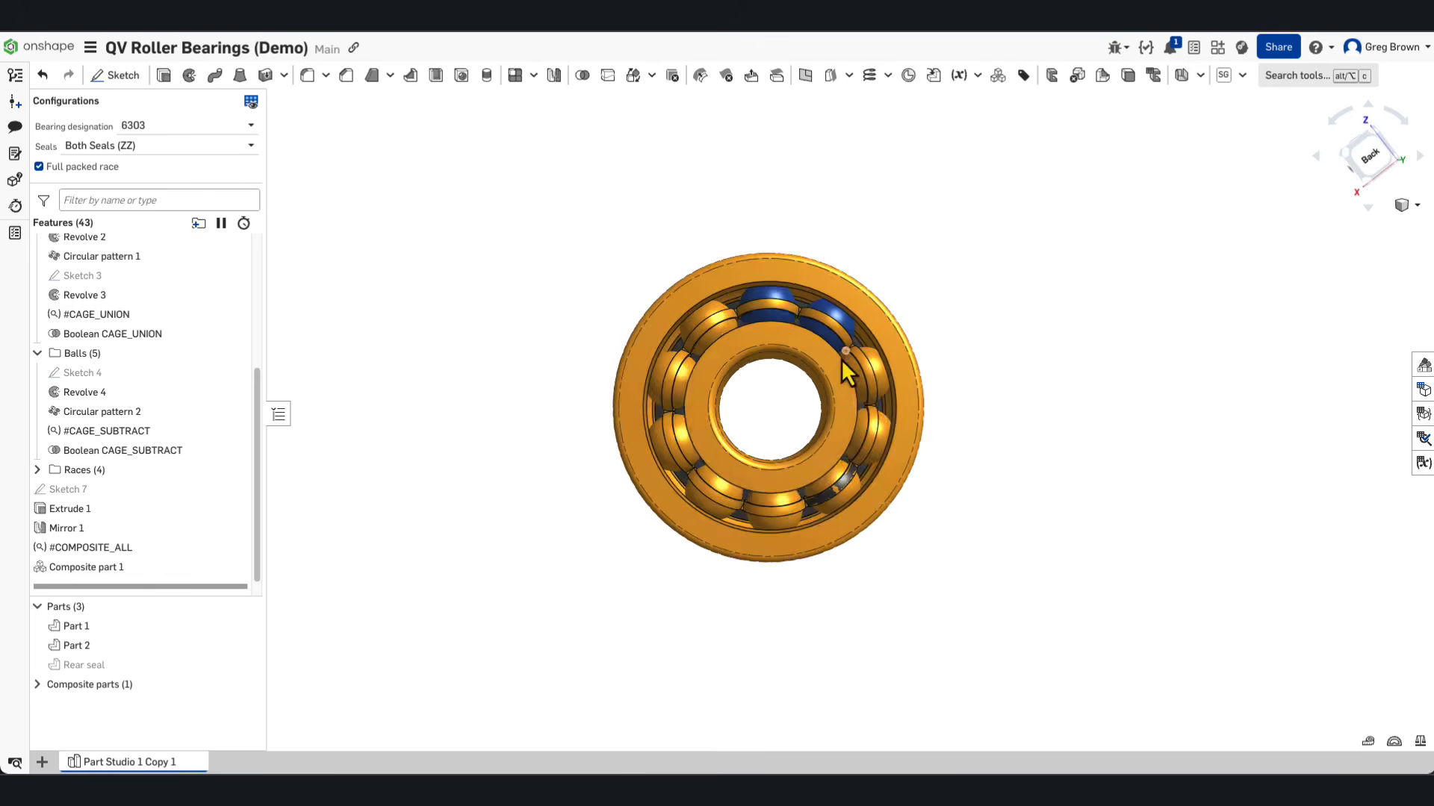
right_drag(848, 361, 858, 402)
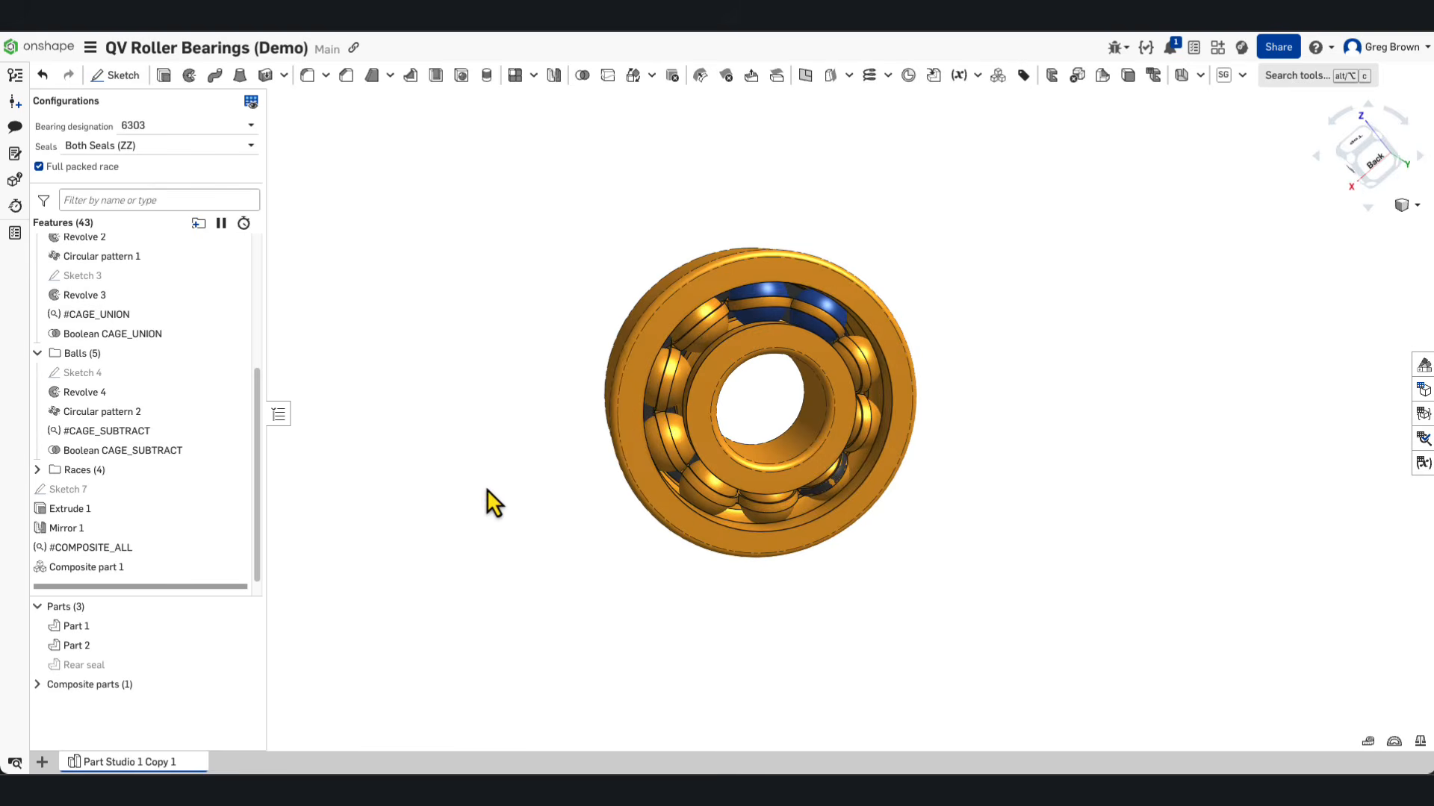
click(165, 567)
key(Delete)
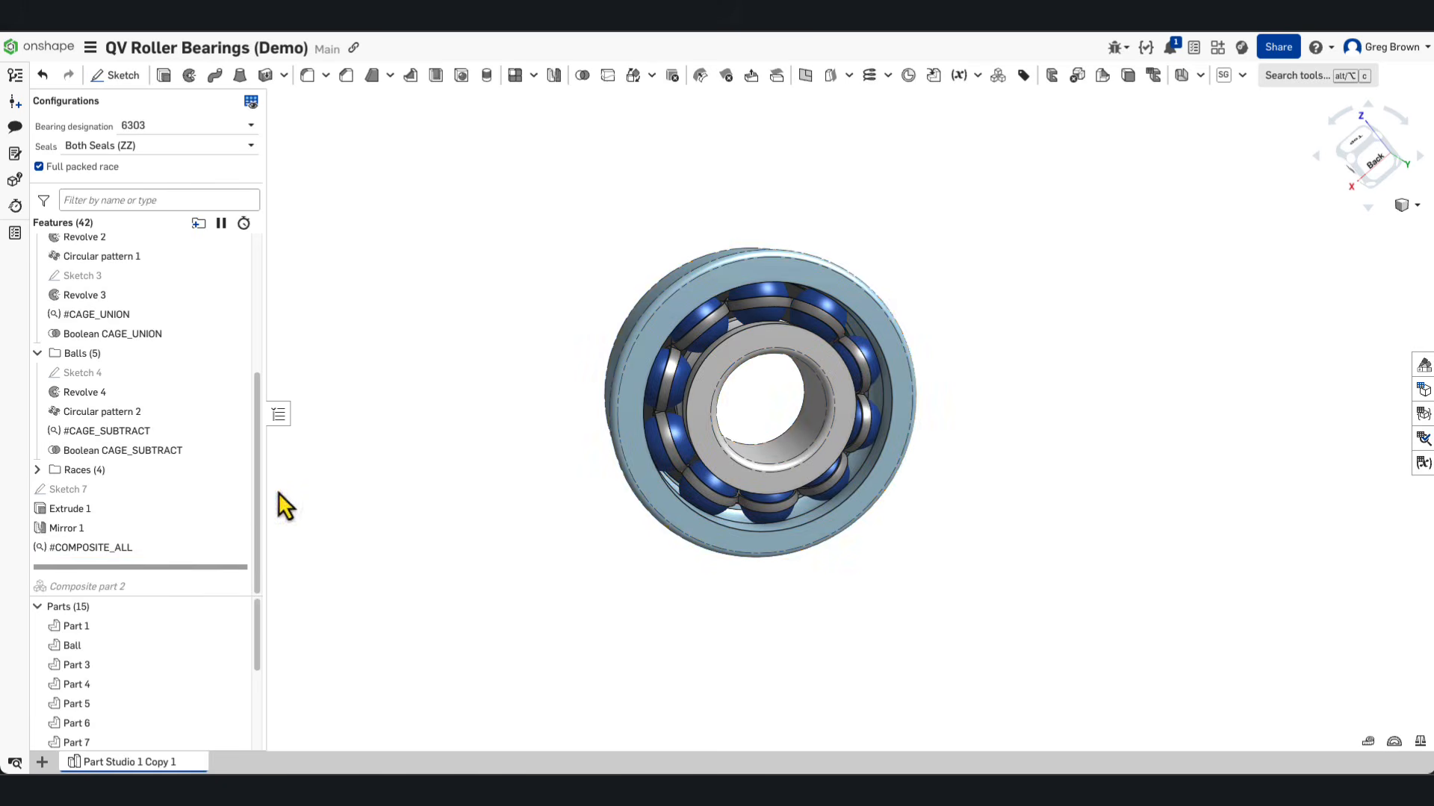
Step: Open the #COMPOSITE_ALL query variable, examine its selection type and options, and leave it without making changes
right_click(172, 546)
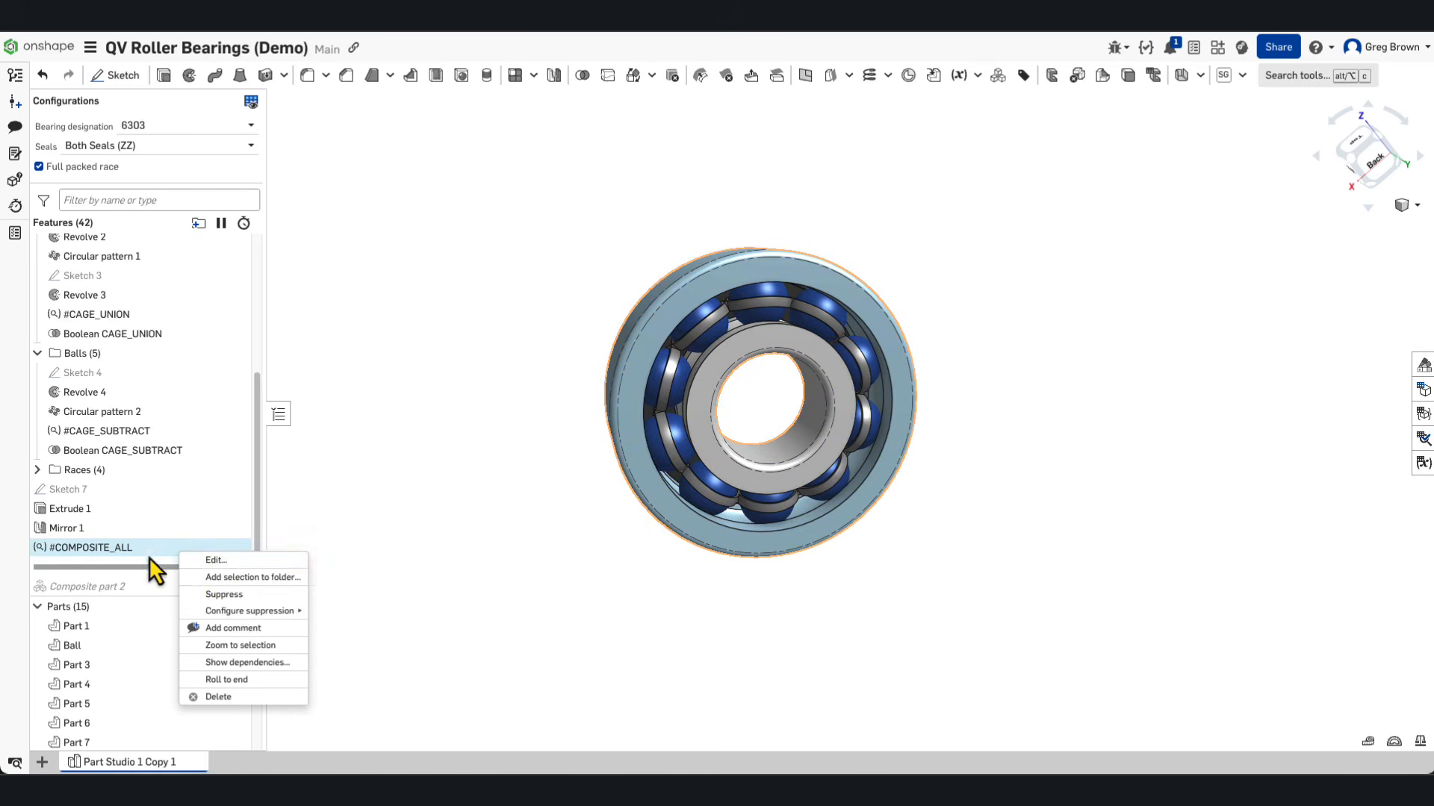
click(213, 559)
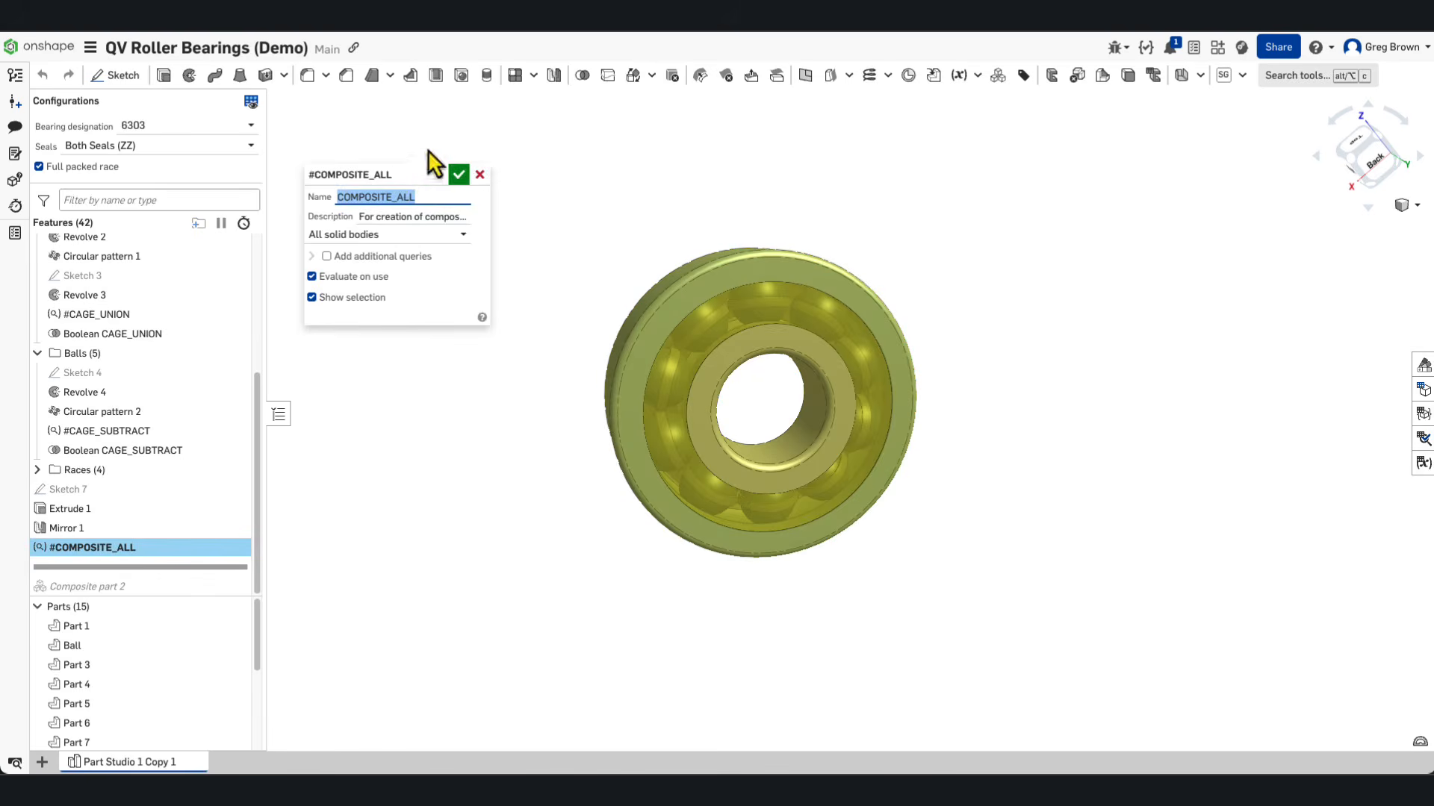
drag(385, 190, 475, 165)
click(415, 207)
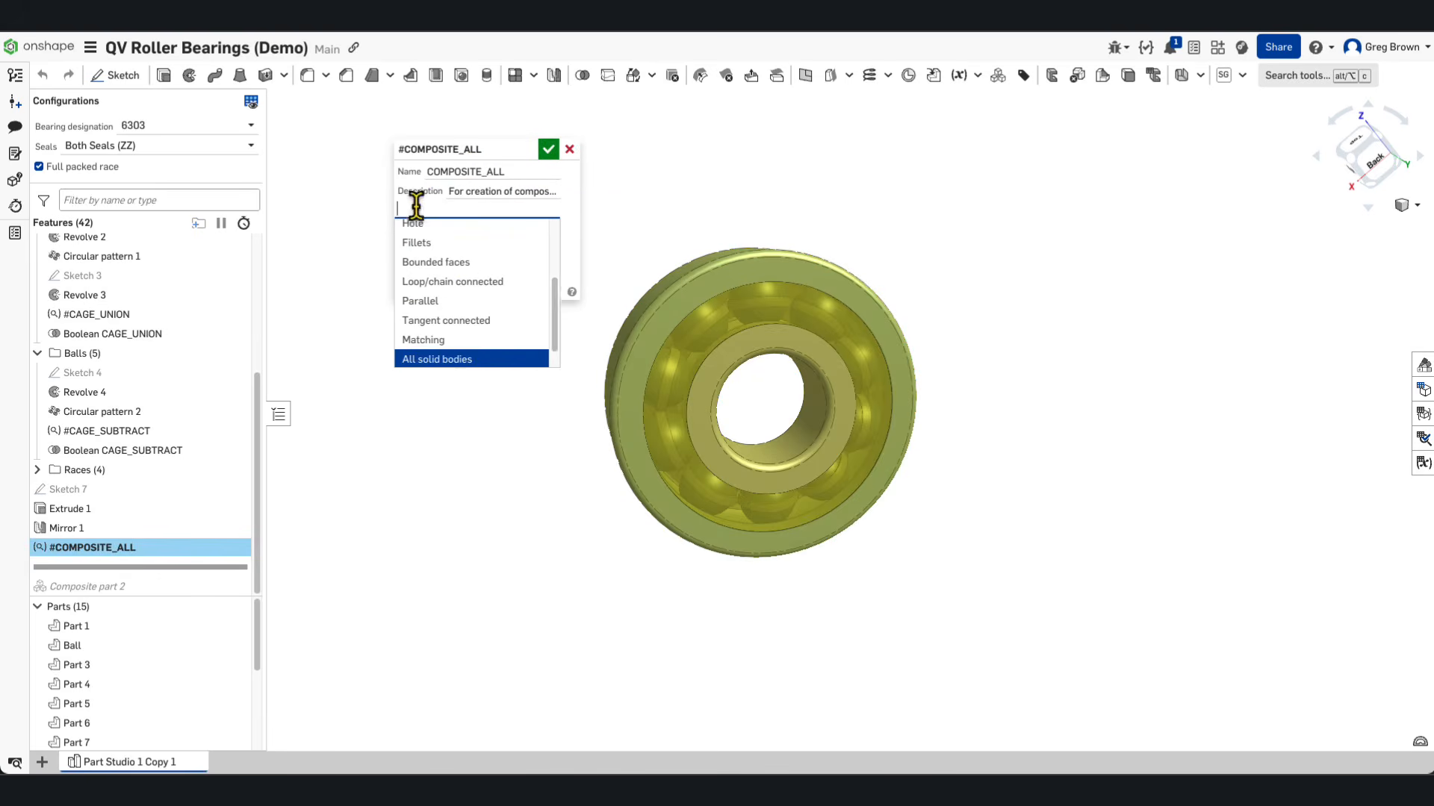
scroll(555, 313, down, 1)
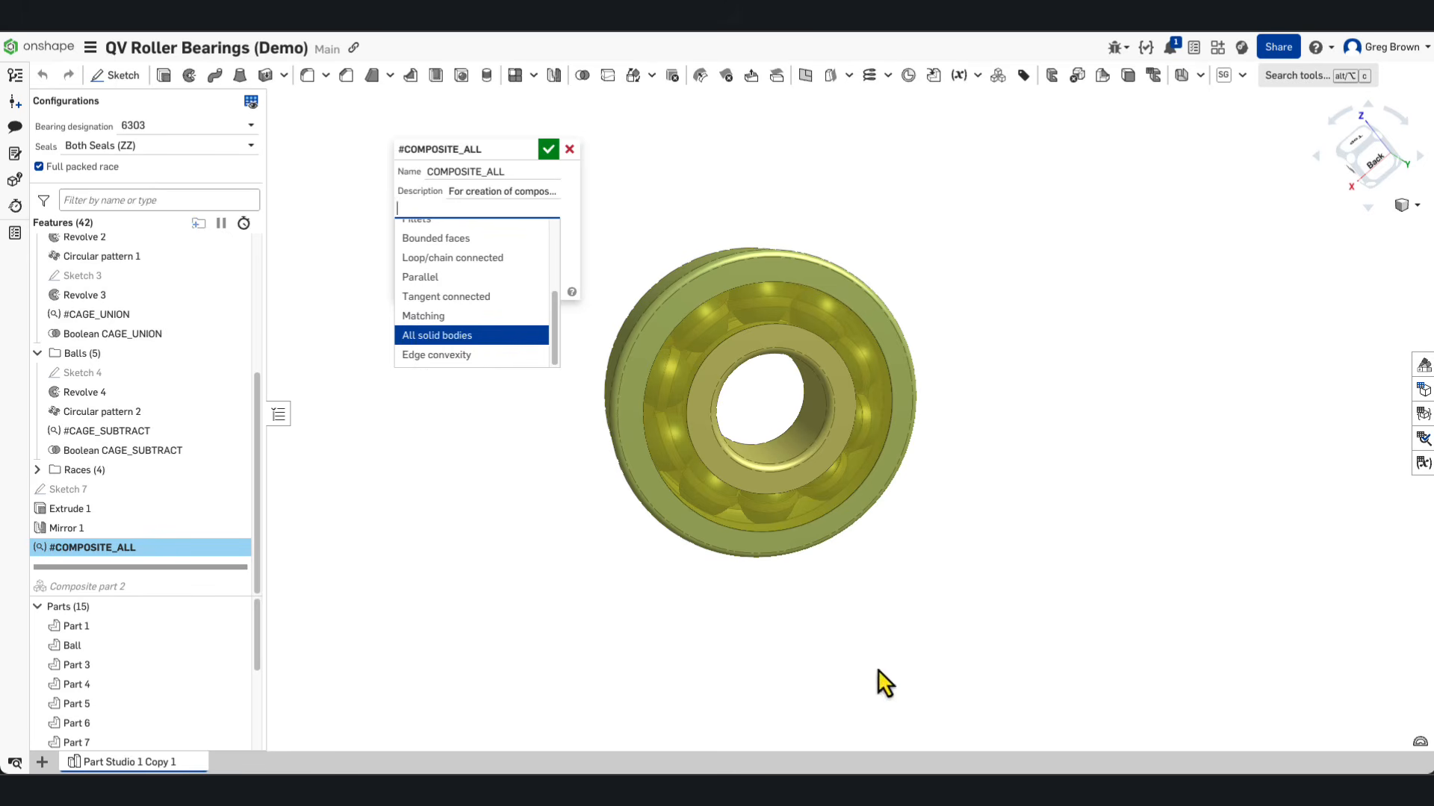
scroll(655, 248, up, 3)
right_drag(706, 357, 787, 285)
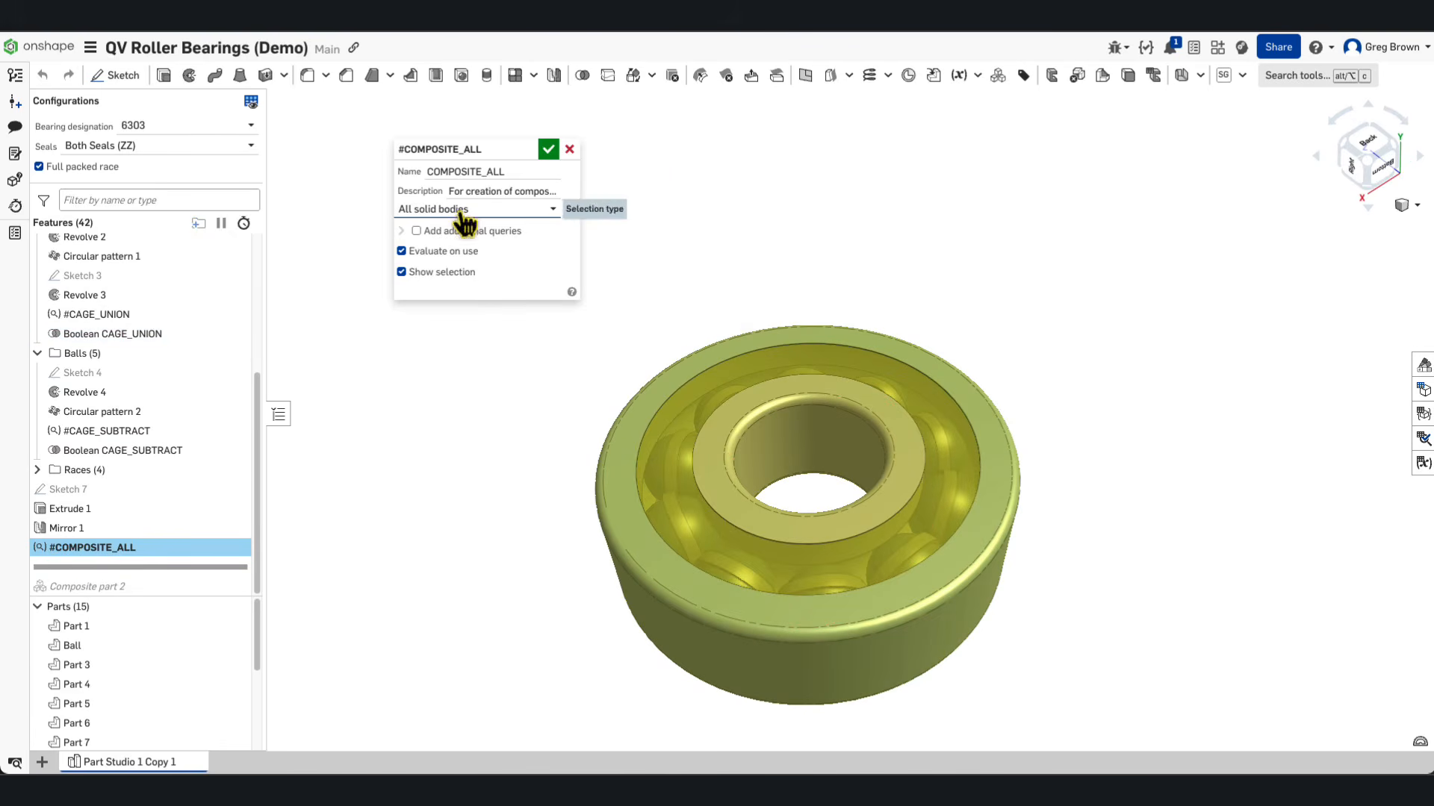
double_click(438, 171)
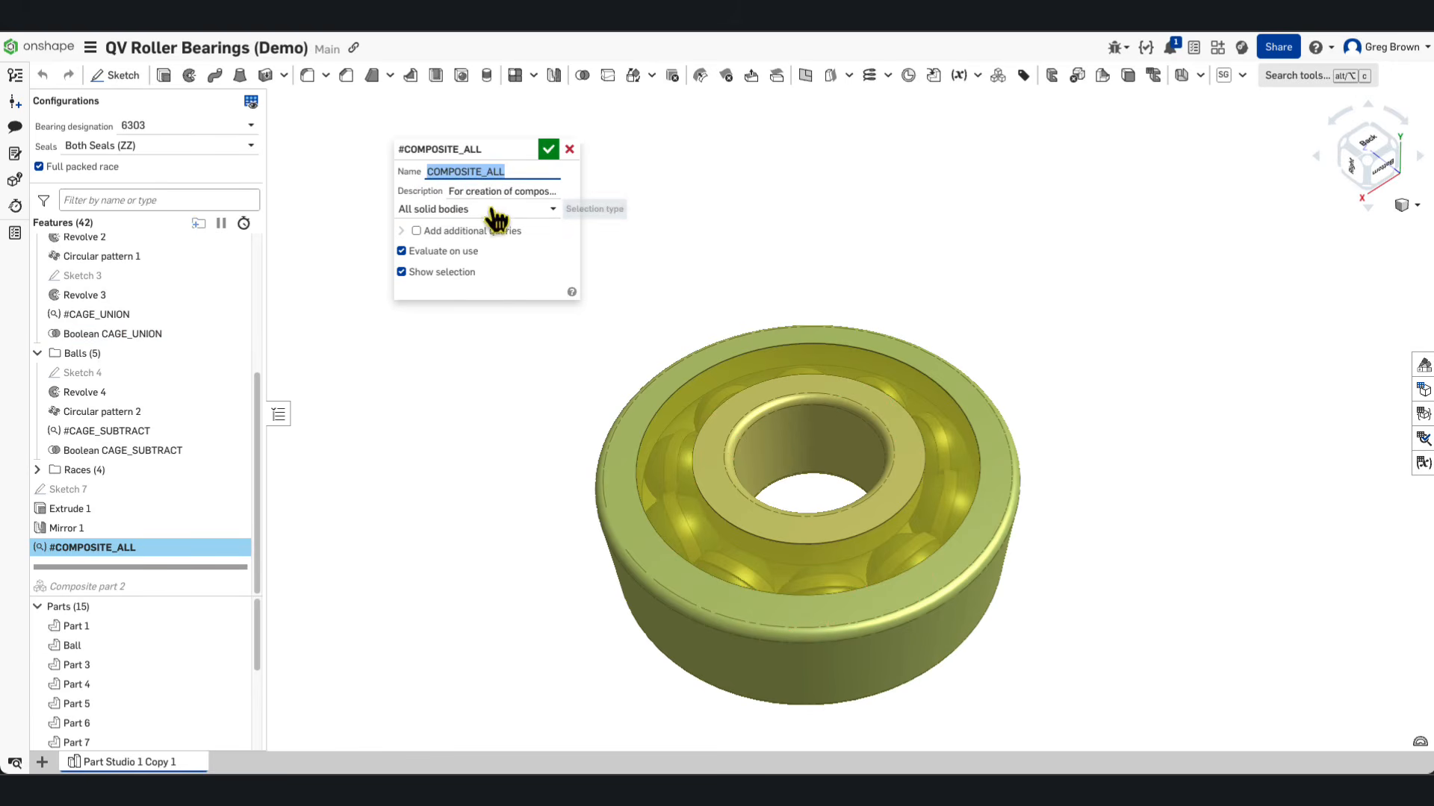
click(569, 150)
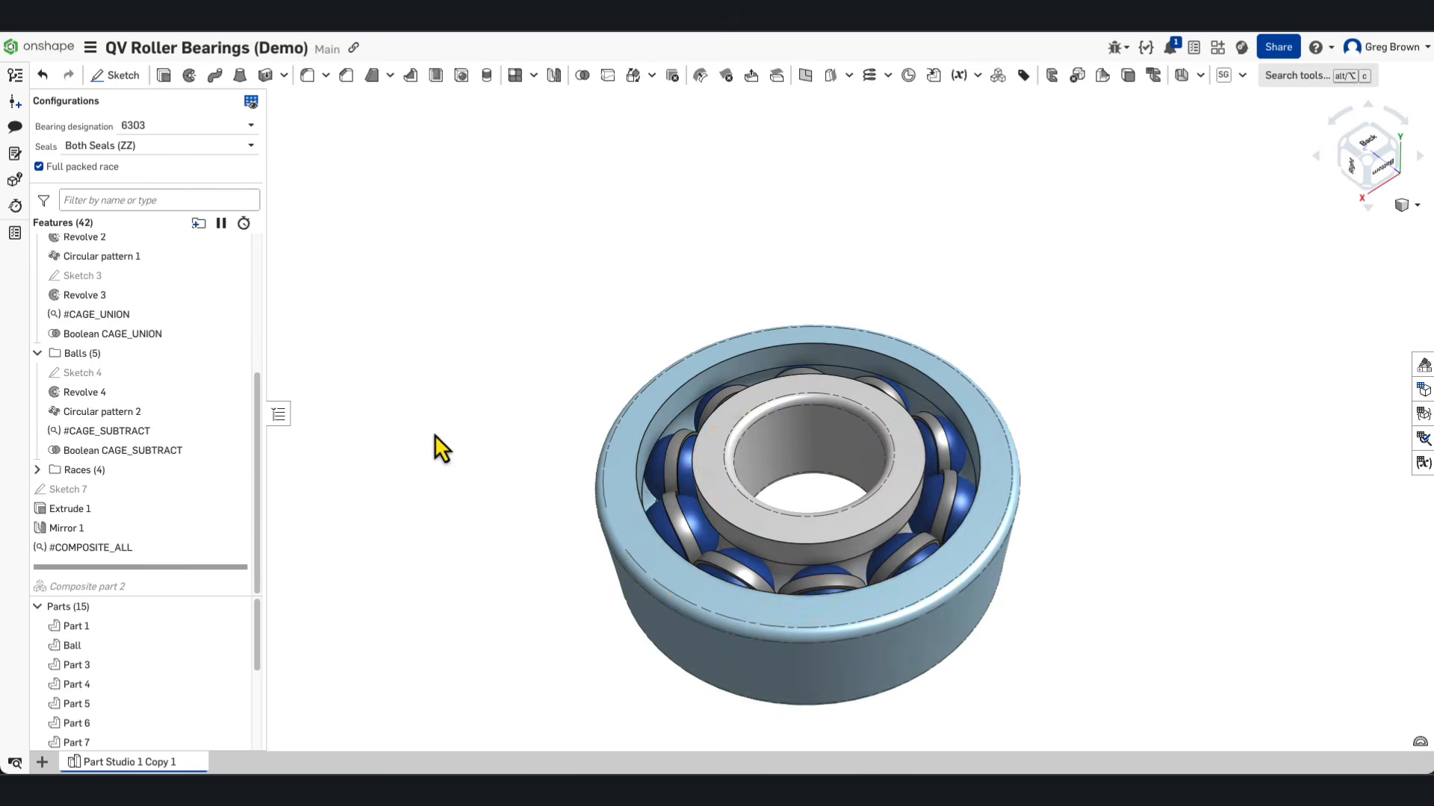
Step: Create a closed composite part using the #COMPOSITE_ALL query variable as its entities
click(998, 75)
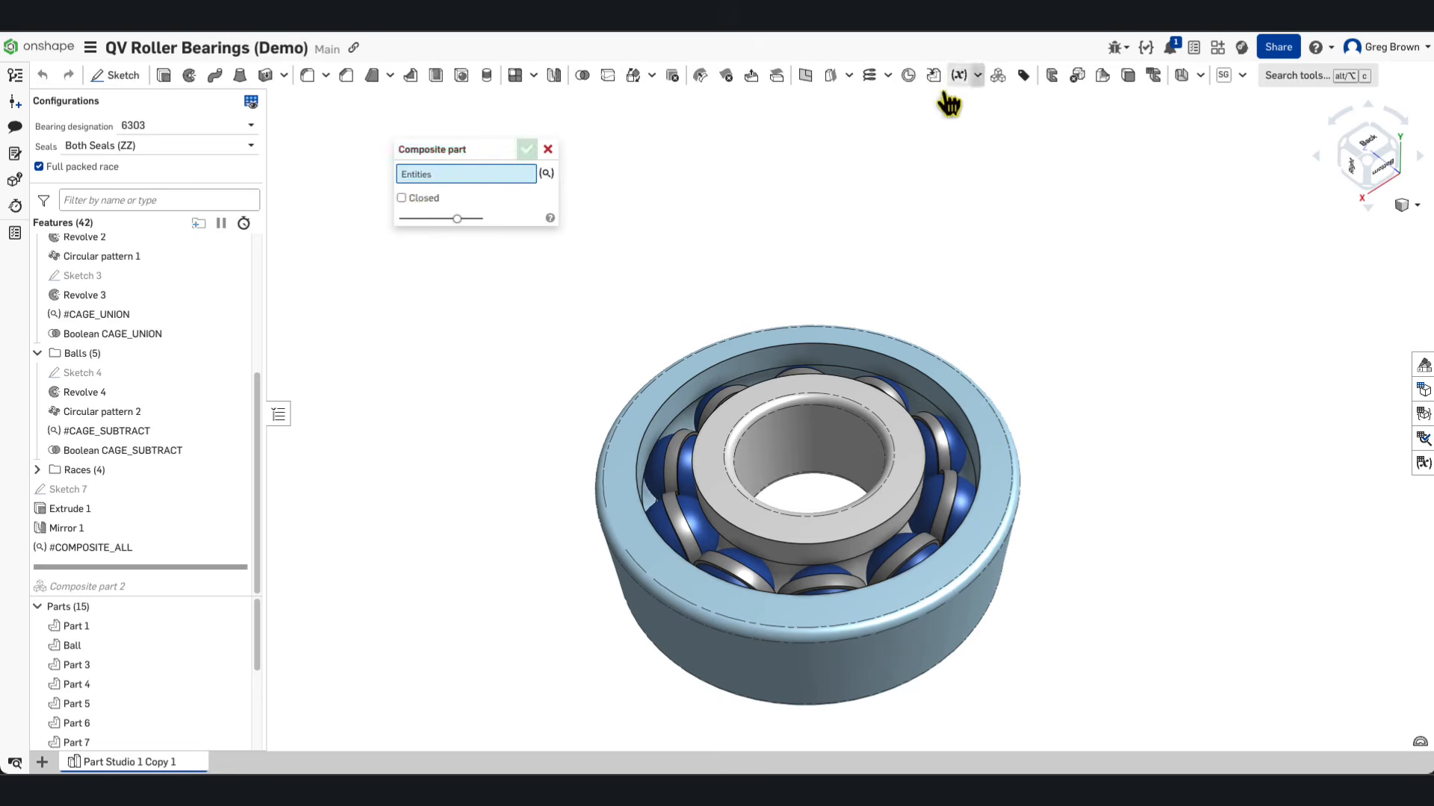
click(547, 173)
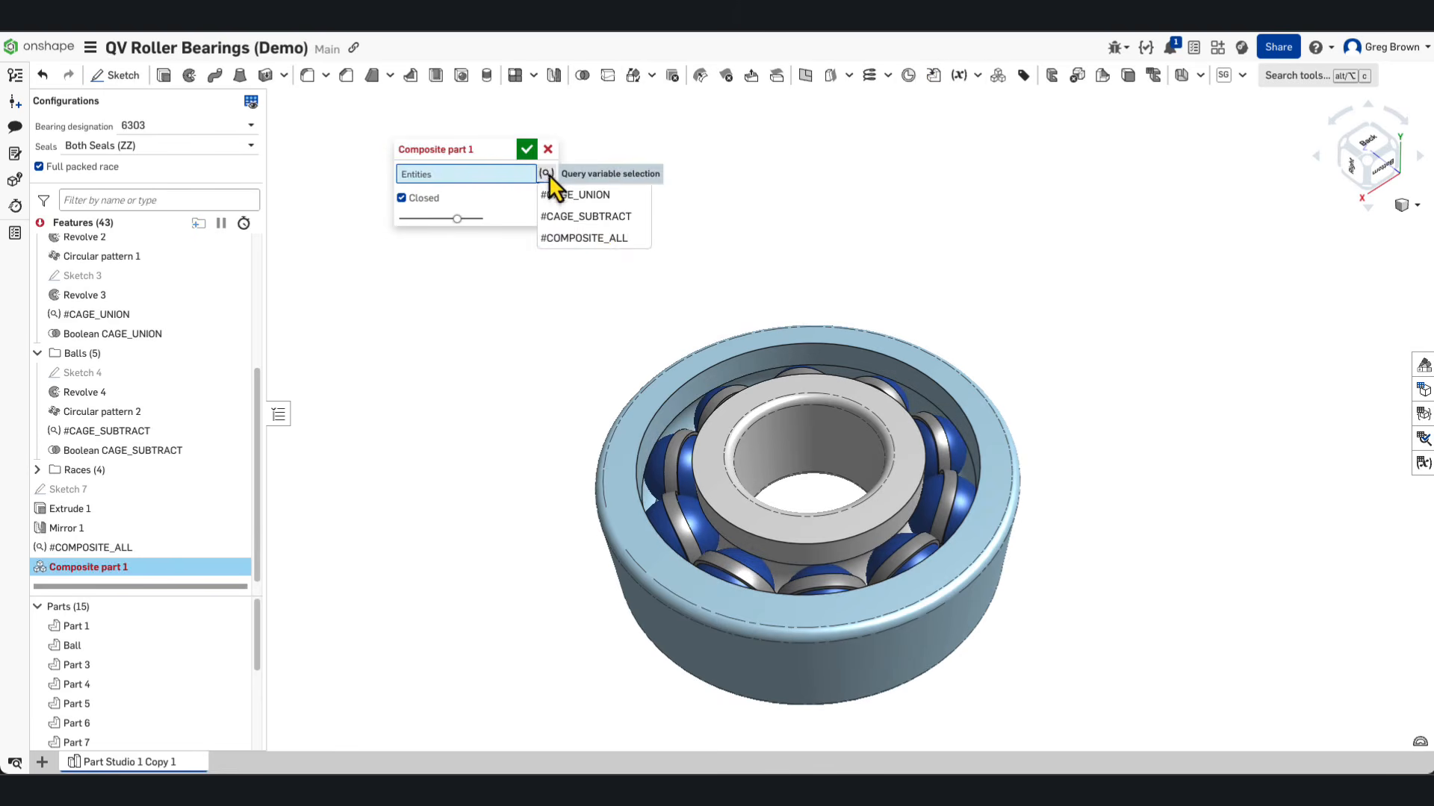
click(600, 238)
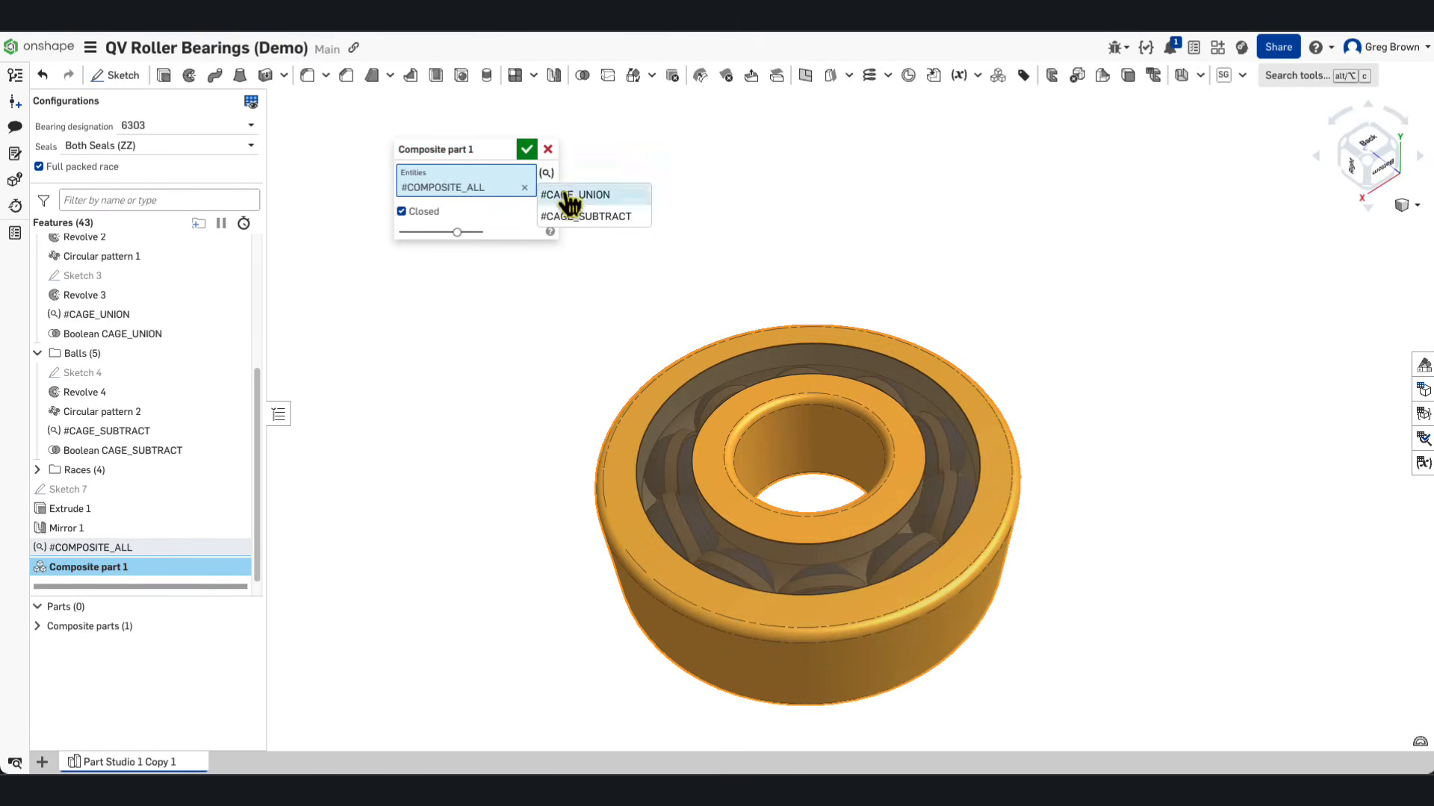
click(527, 150)
right_drag(669, 217, 707, 238)
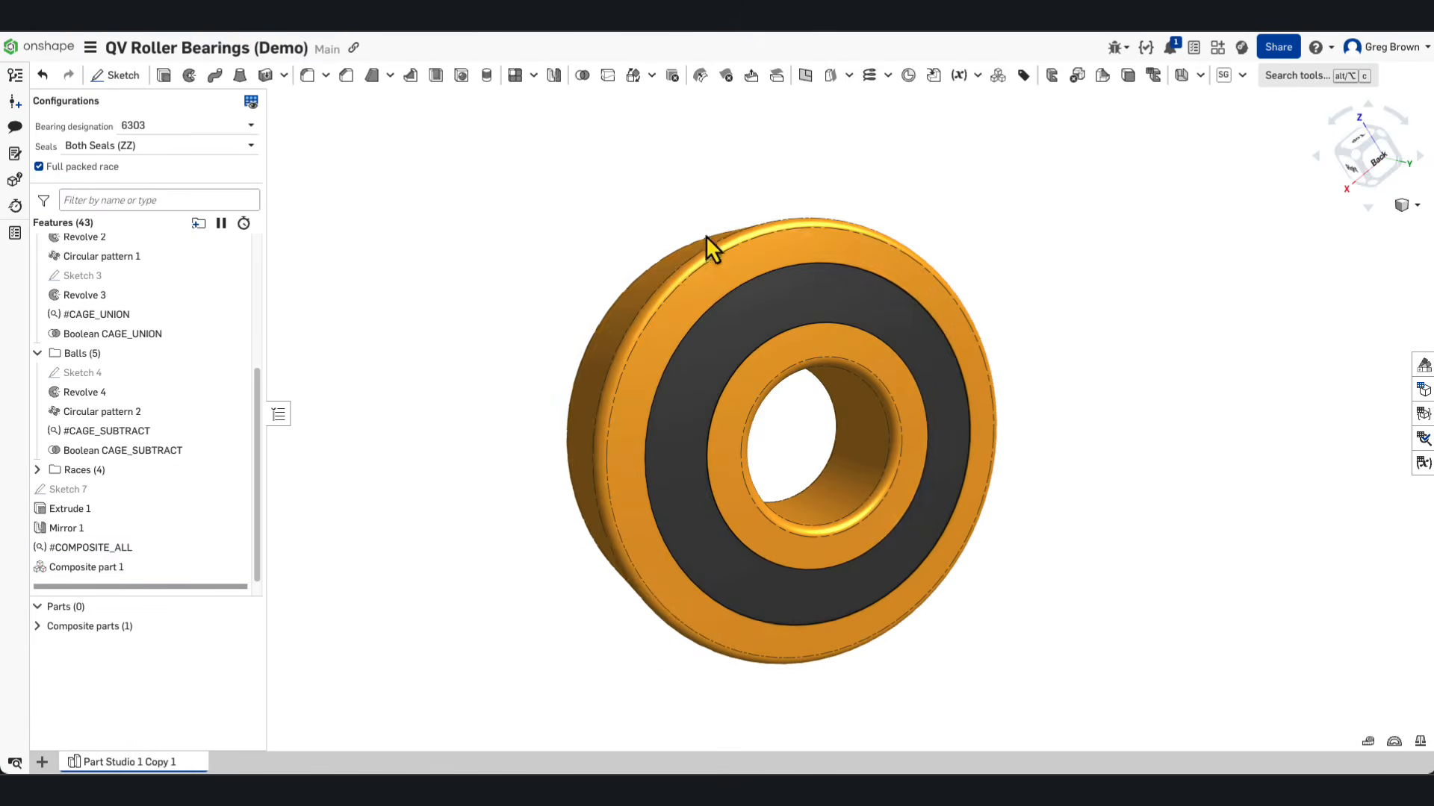
Step: Expand the composite parts list and check the composite part while switching the Bearing designation to 6203 and 6403
click(38, 627)
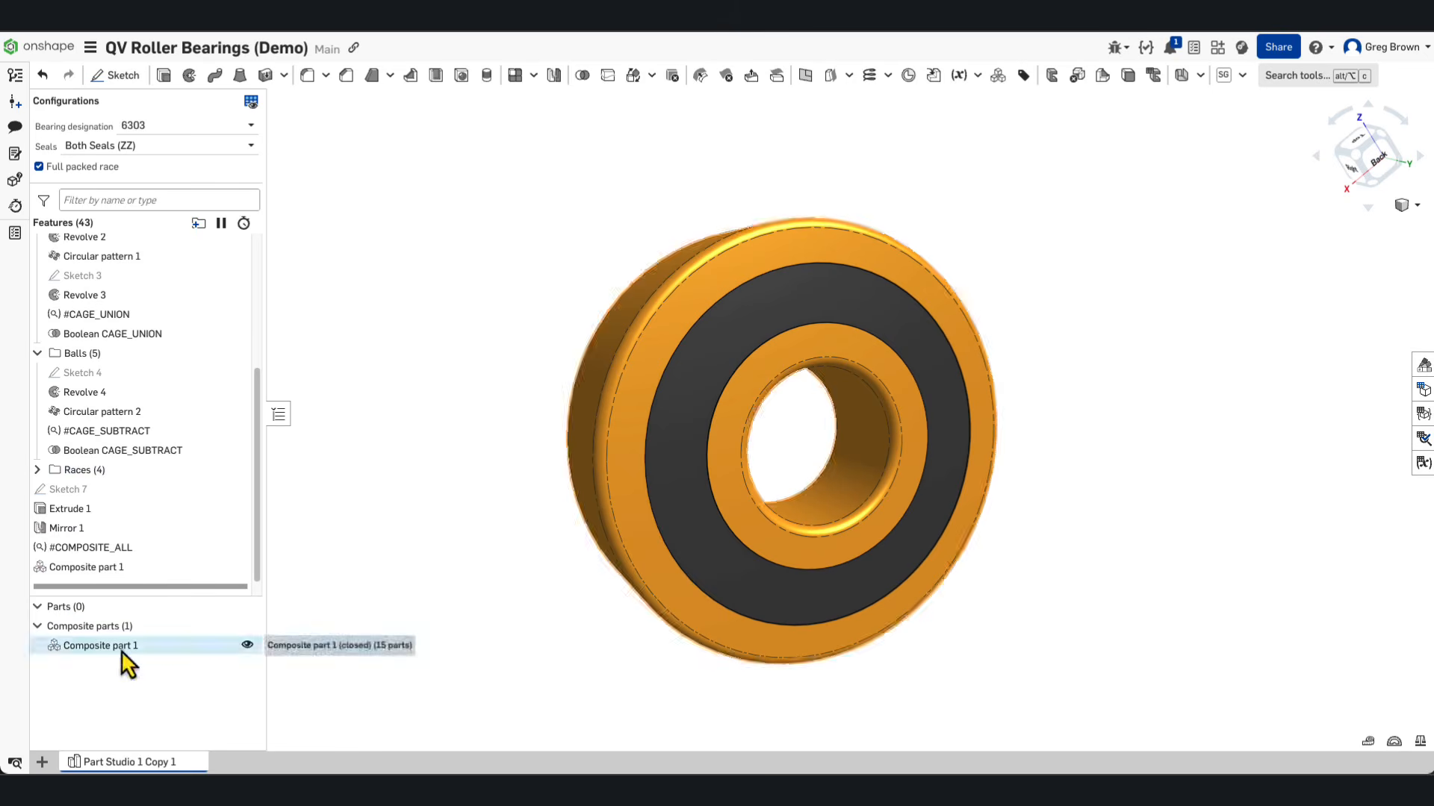
click(186, 126)
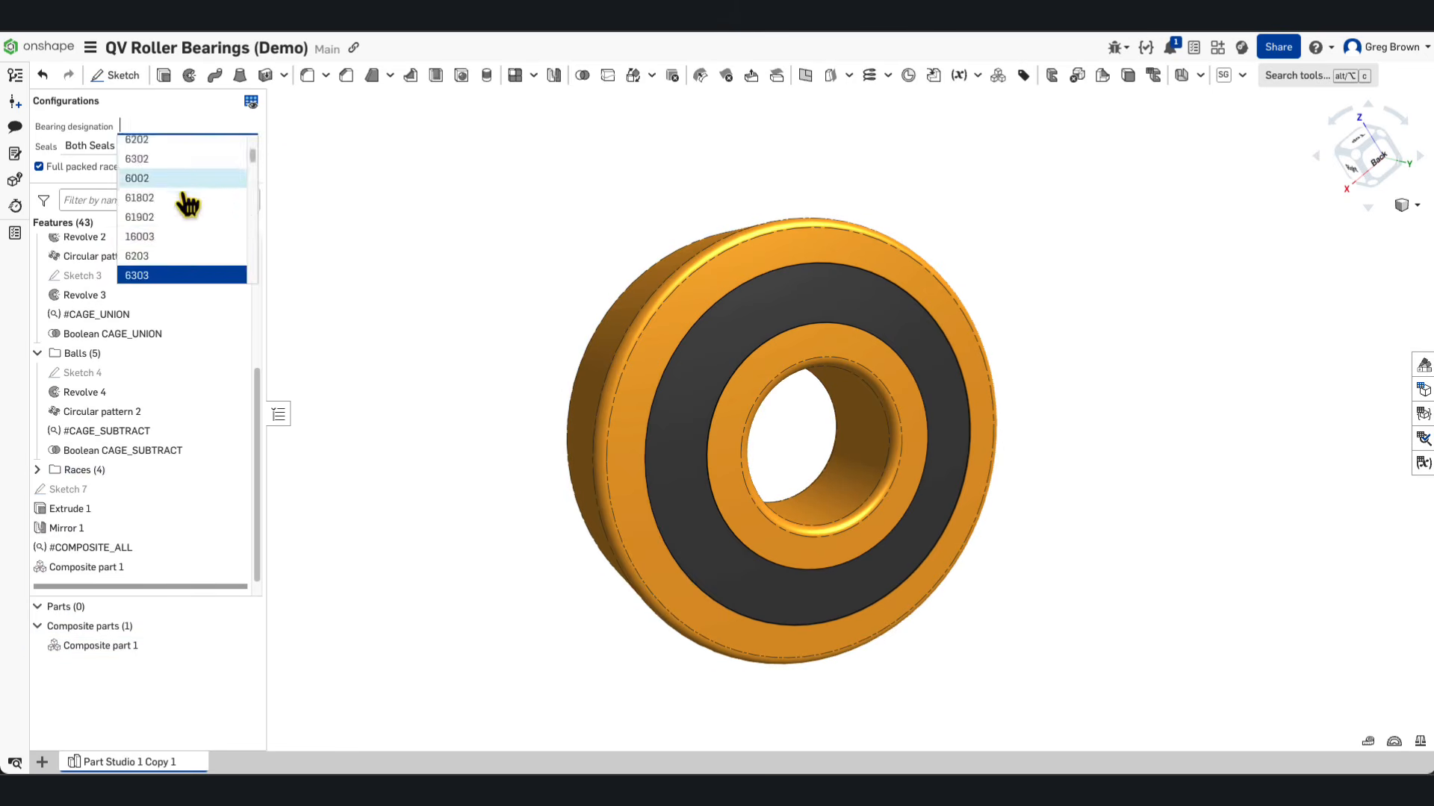
click(183, 271)
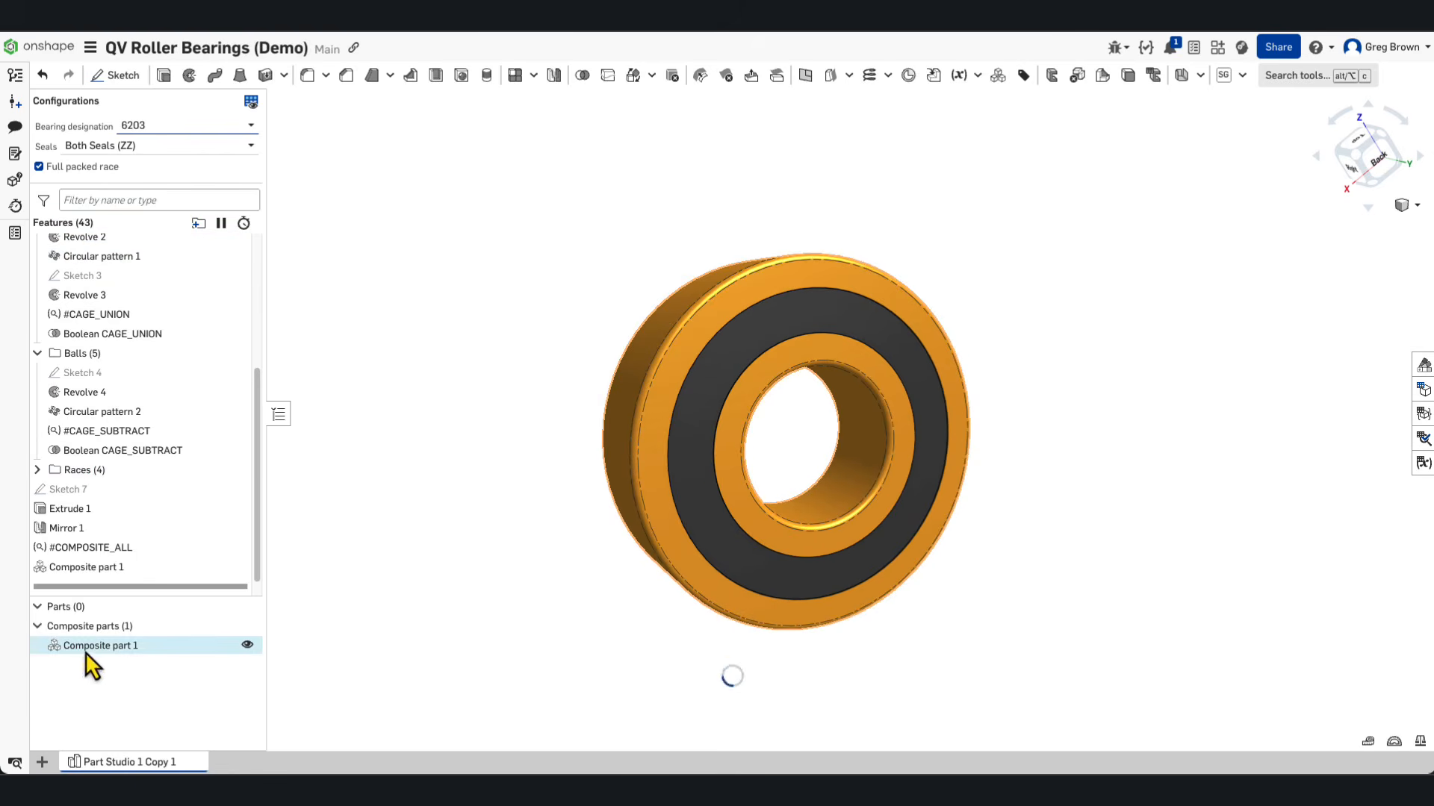
click(180, 128)
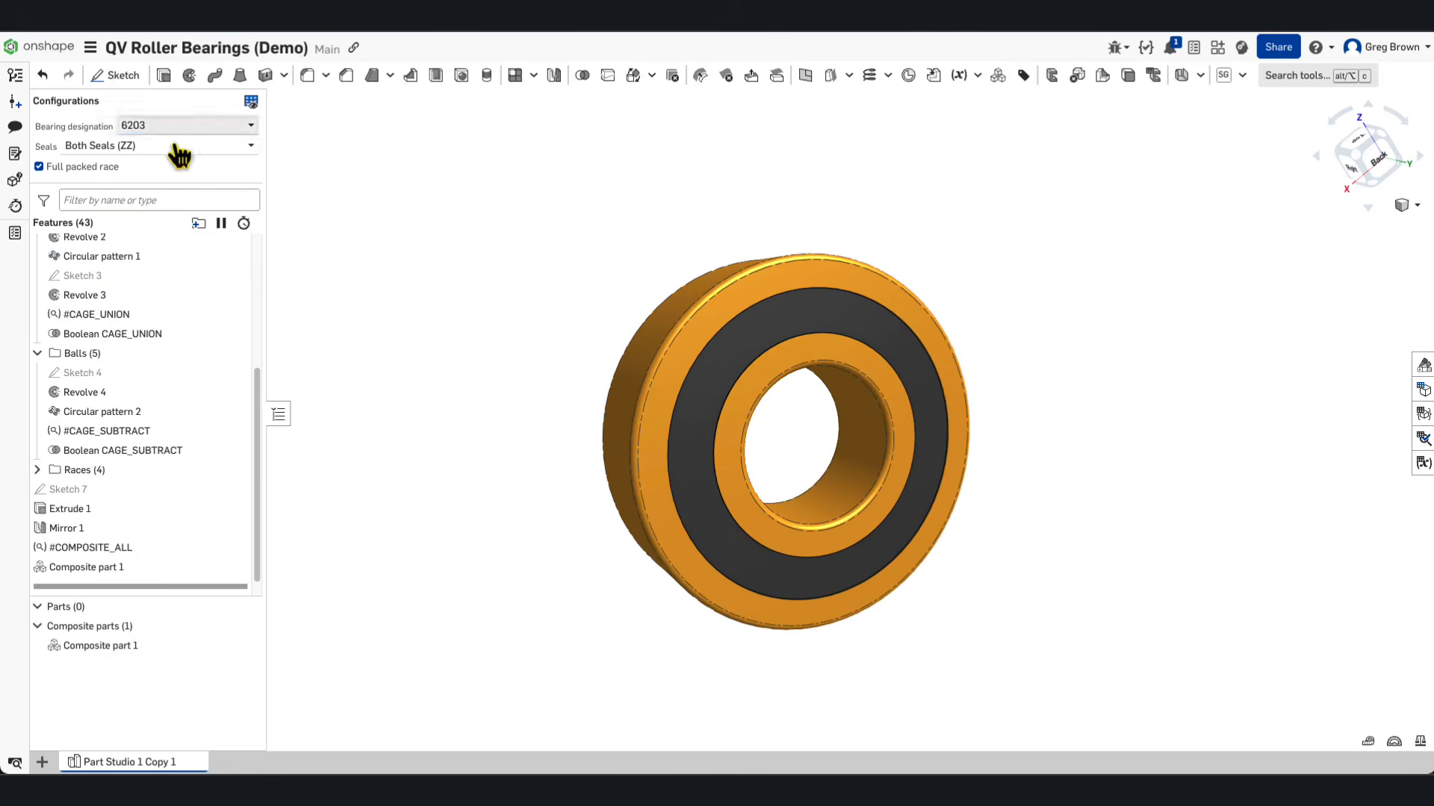
scroll(190, 280, down, 3)
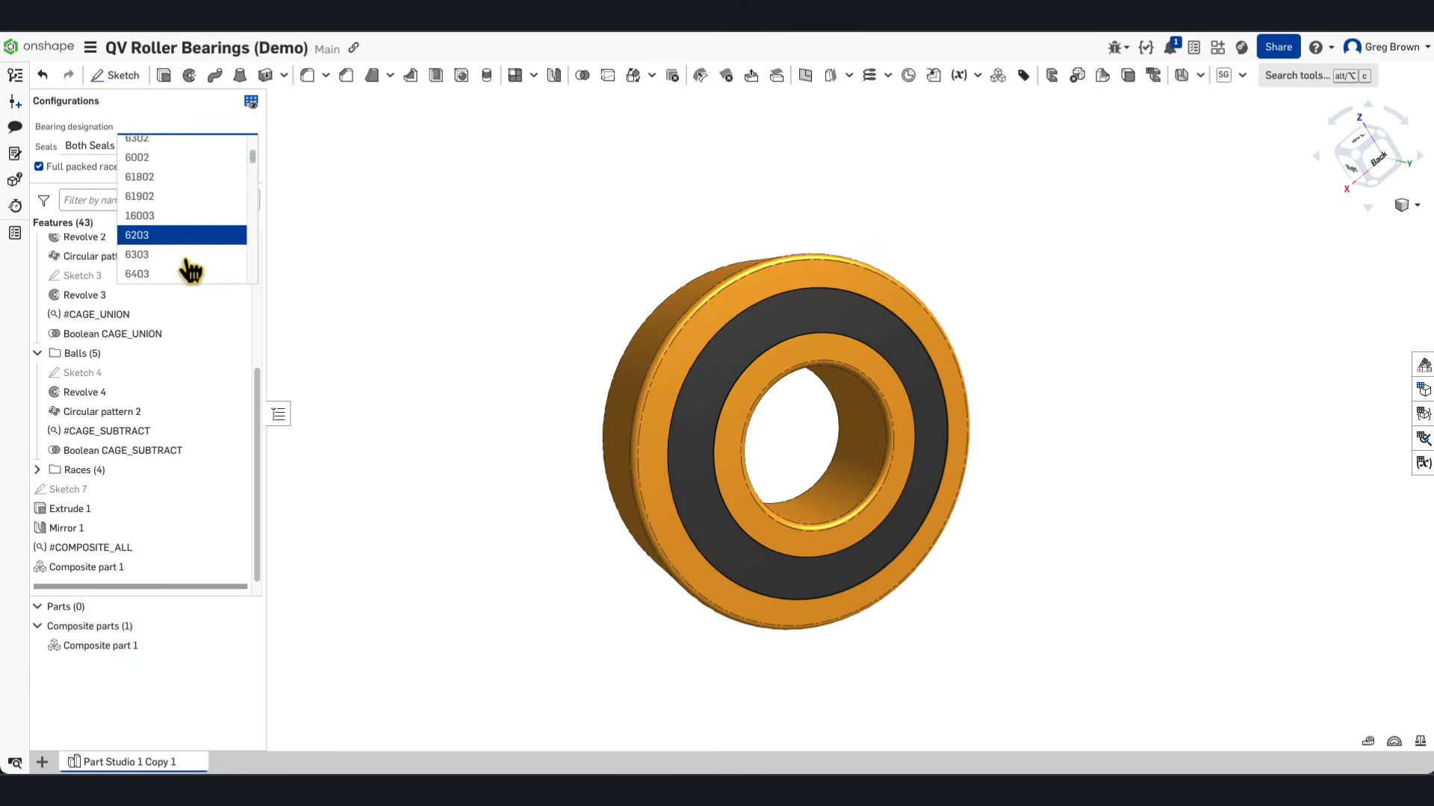
click(176, 195)
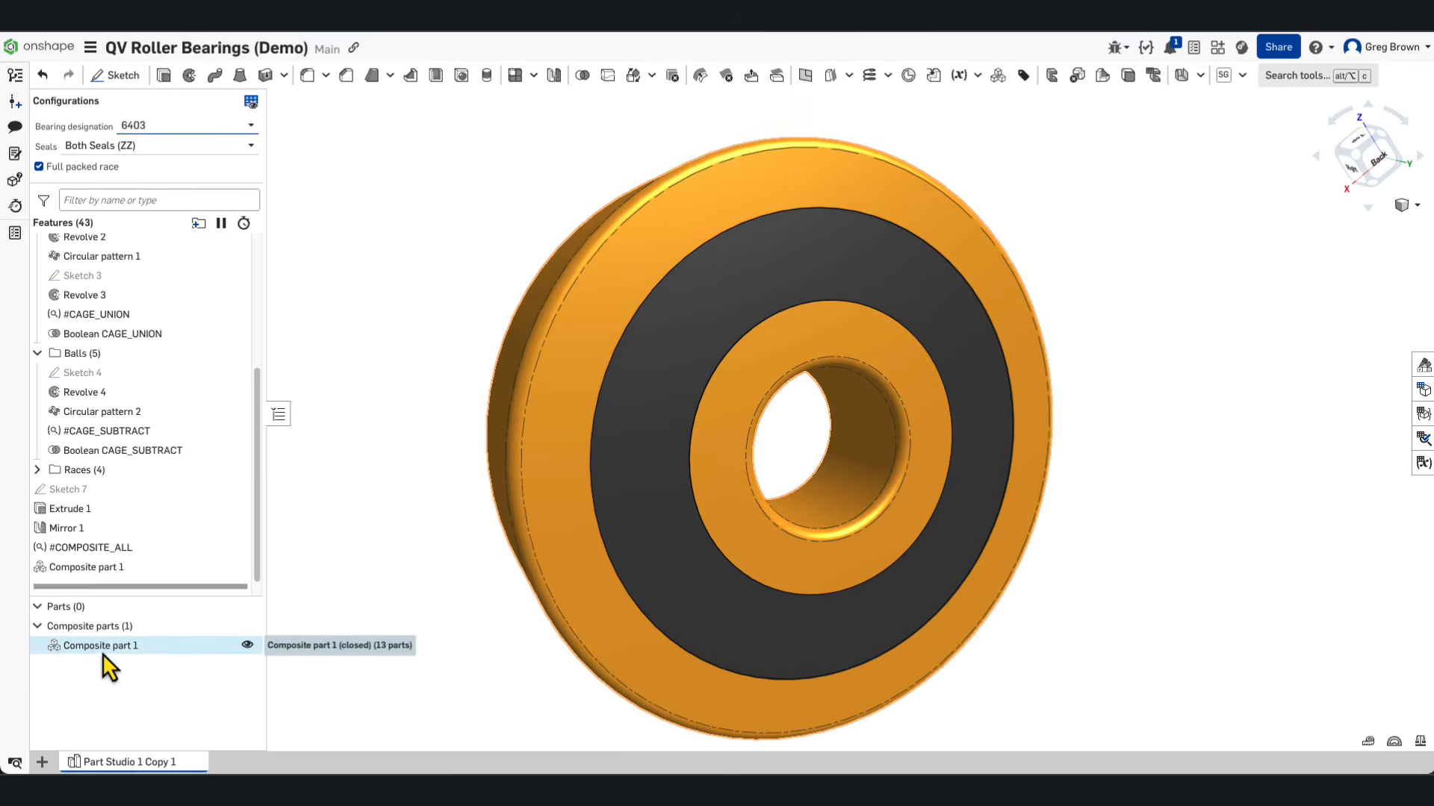
Step: Hide the whole composite part, show it again, and inspect the complete bearing
click(724, 301)
key(y)
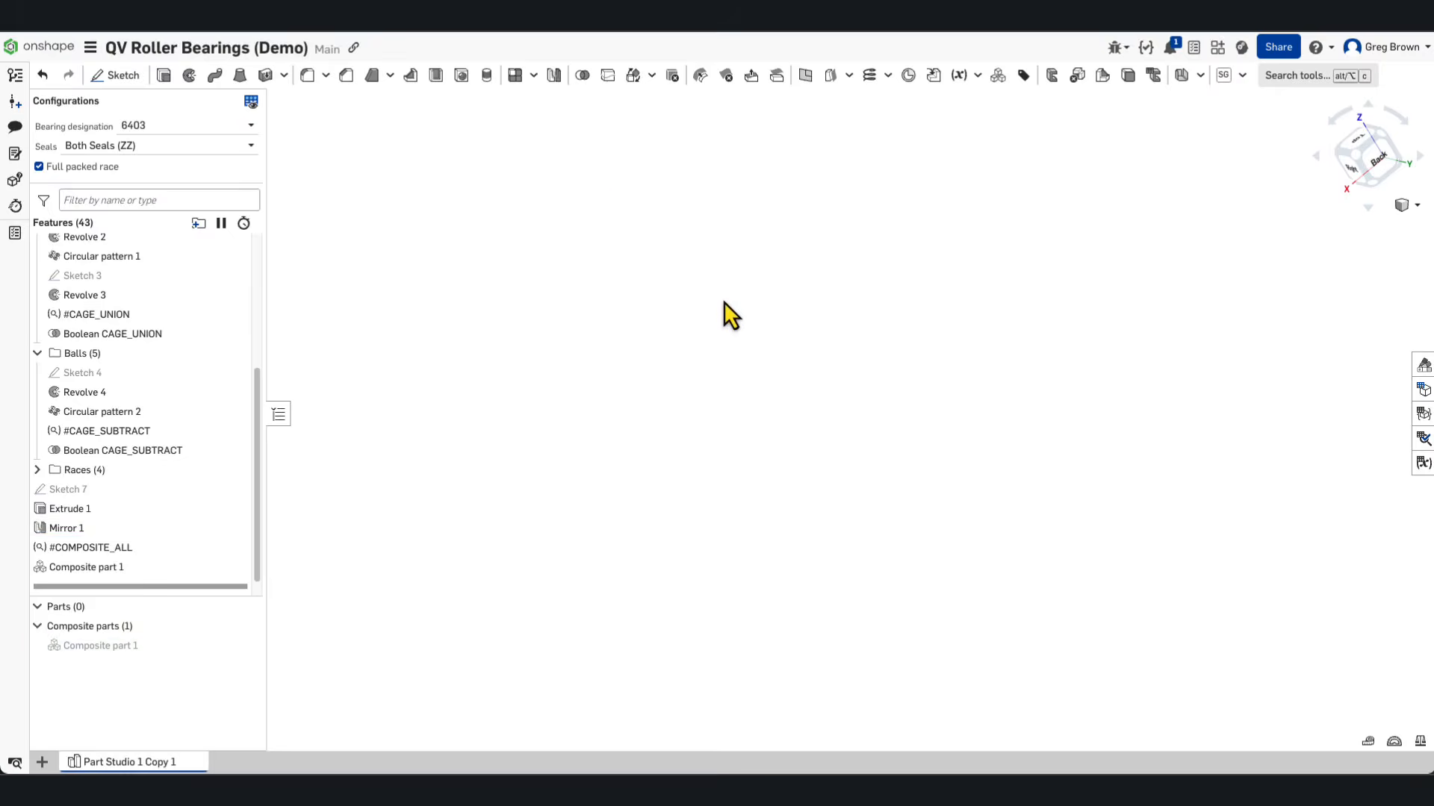
click(245, 647)
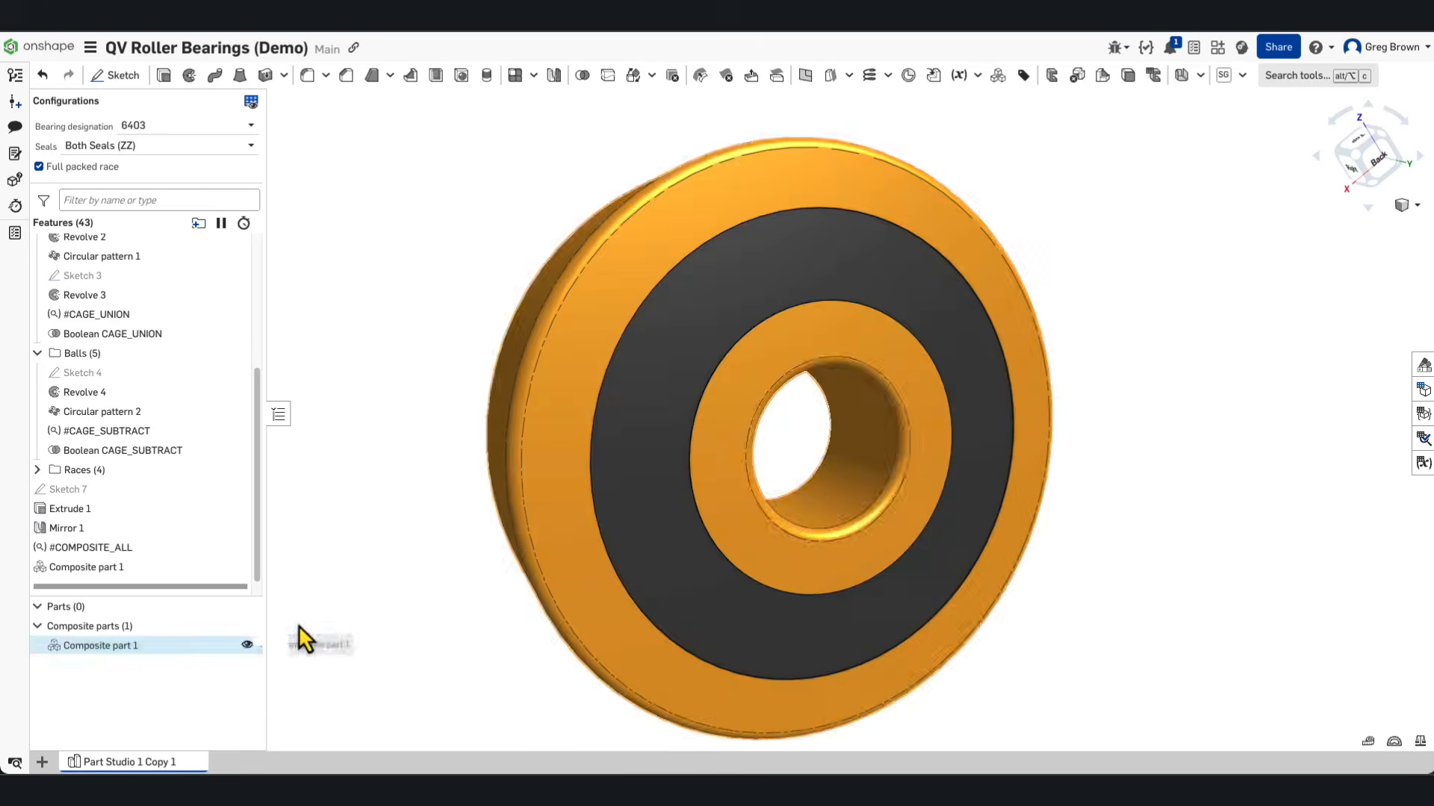
right_drag(753, 356, 739, 370)
scroll(694, 415, down, 3)
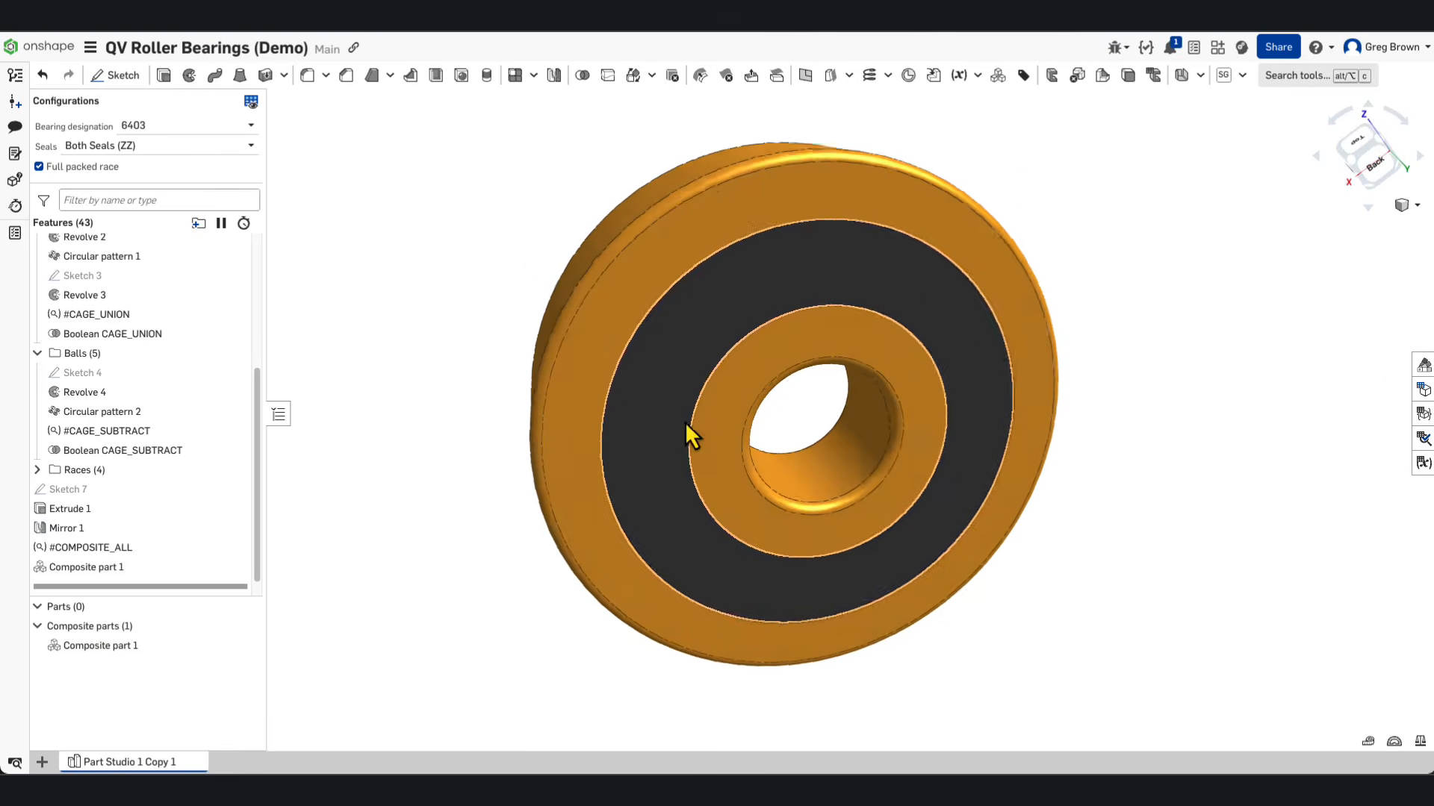
Step: Select the Composite part 1 feature and inspect the sealed roller bearing
click(141, 569)
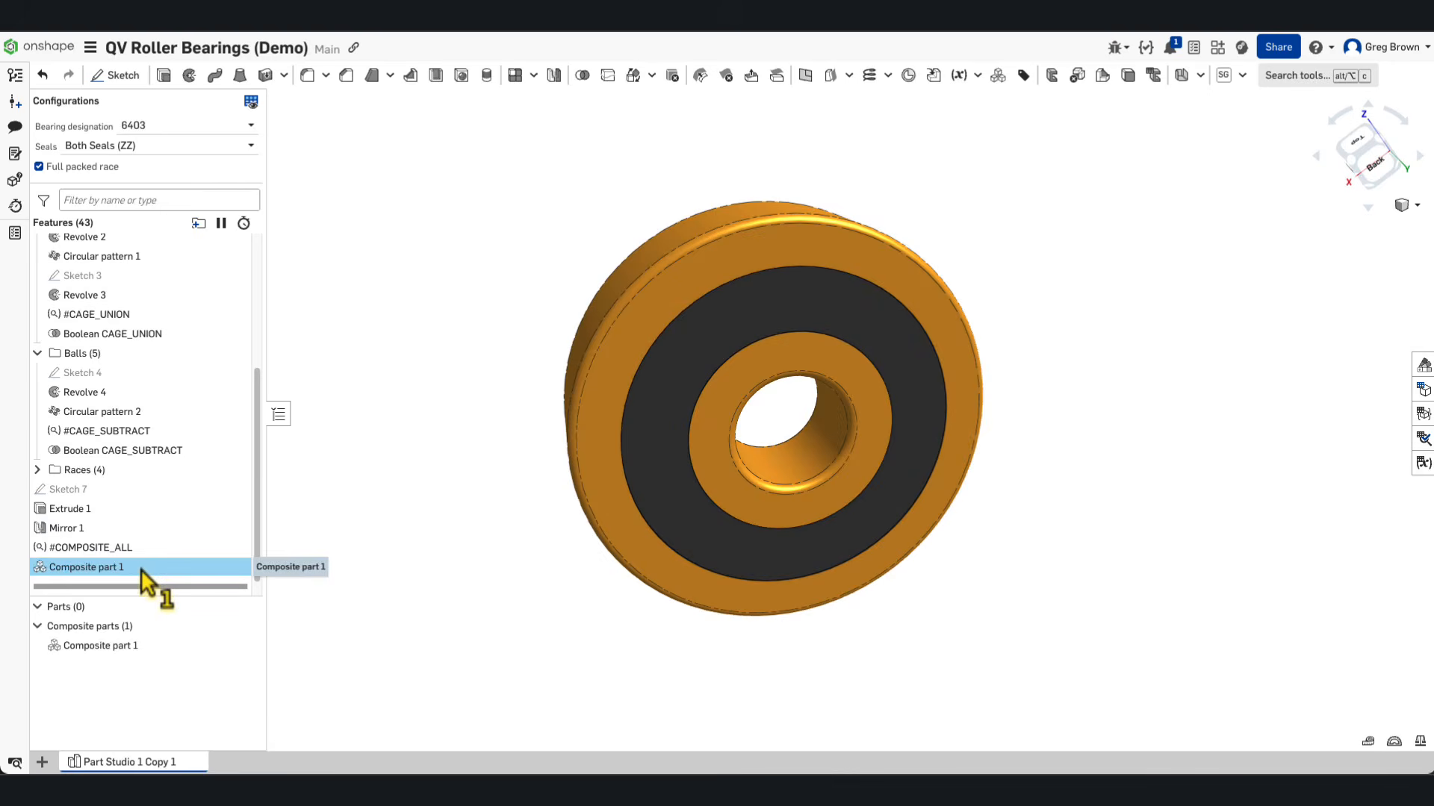
scroll(187, 453, down, 1)
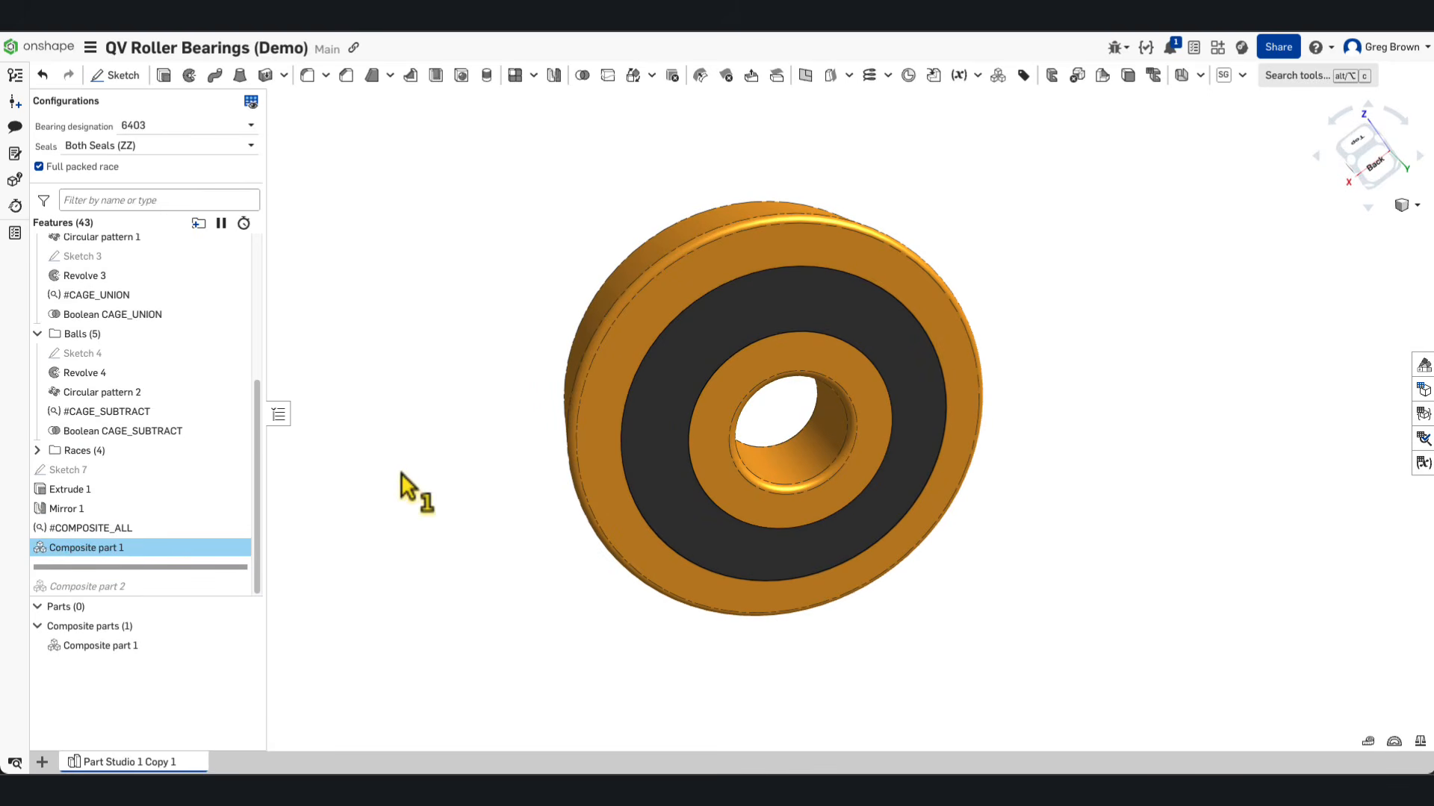
right_drag(512, 390, 356, 424)
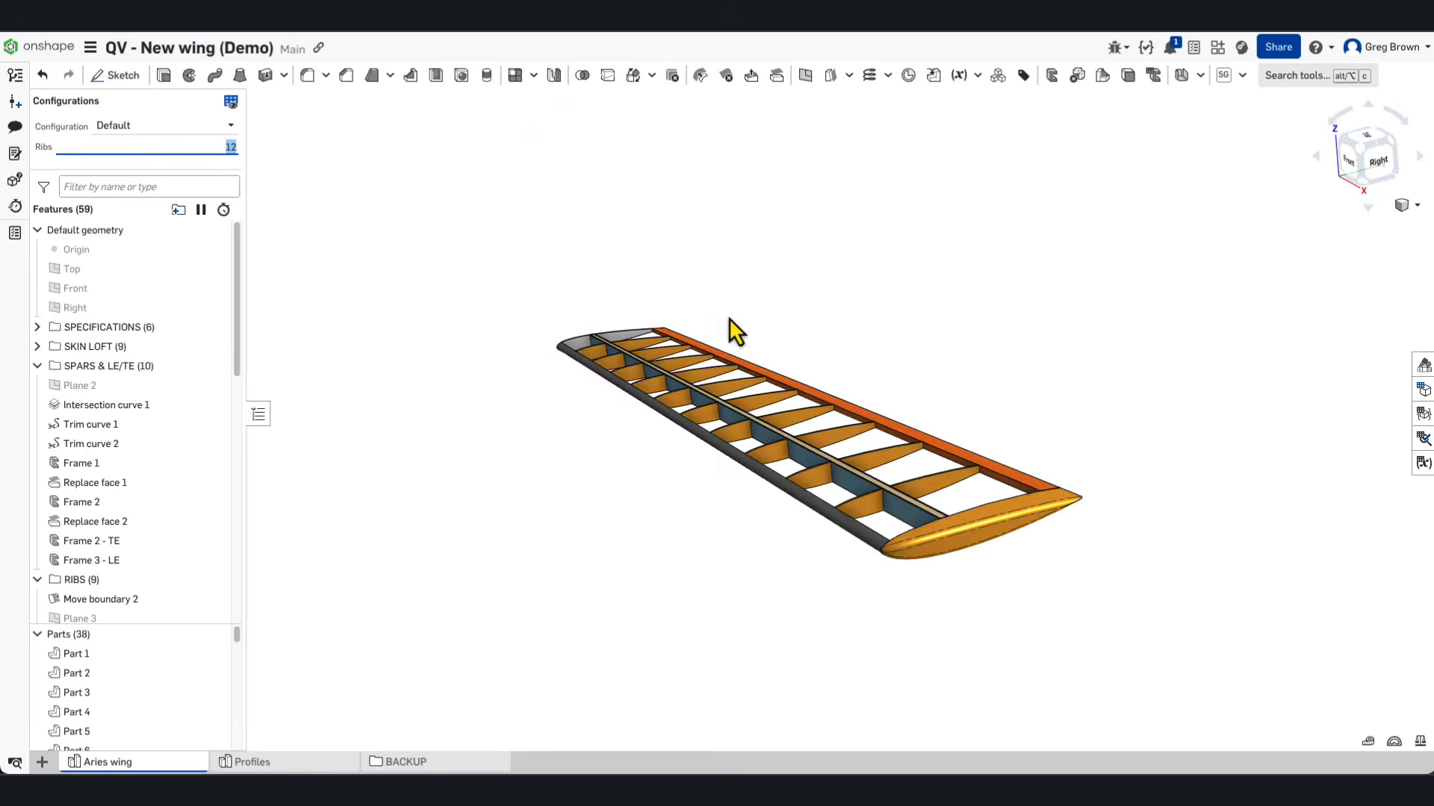
Step: Switch the wing's configuration to SLENDER and return it to Default
right_drag(730, 319, 786, 320)
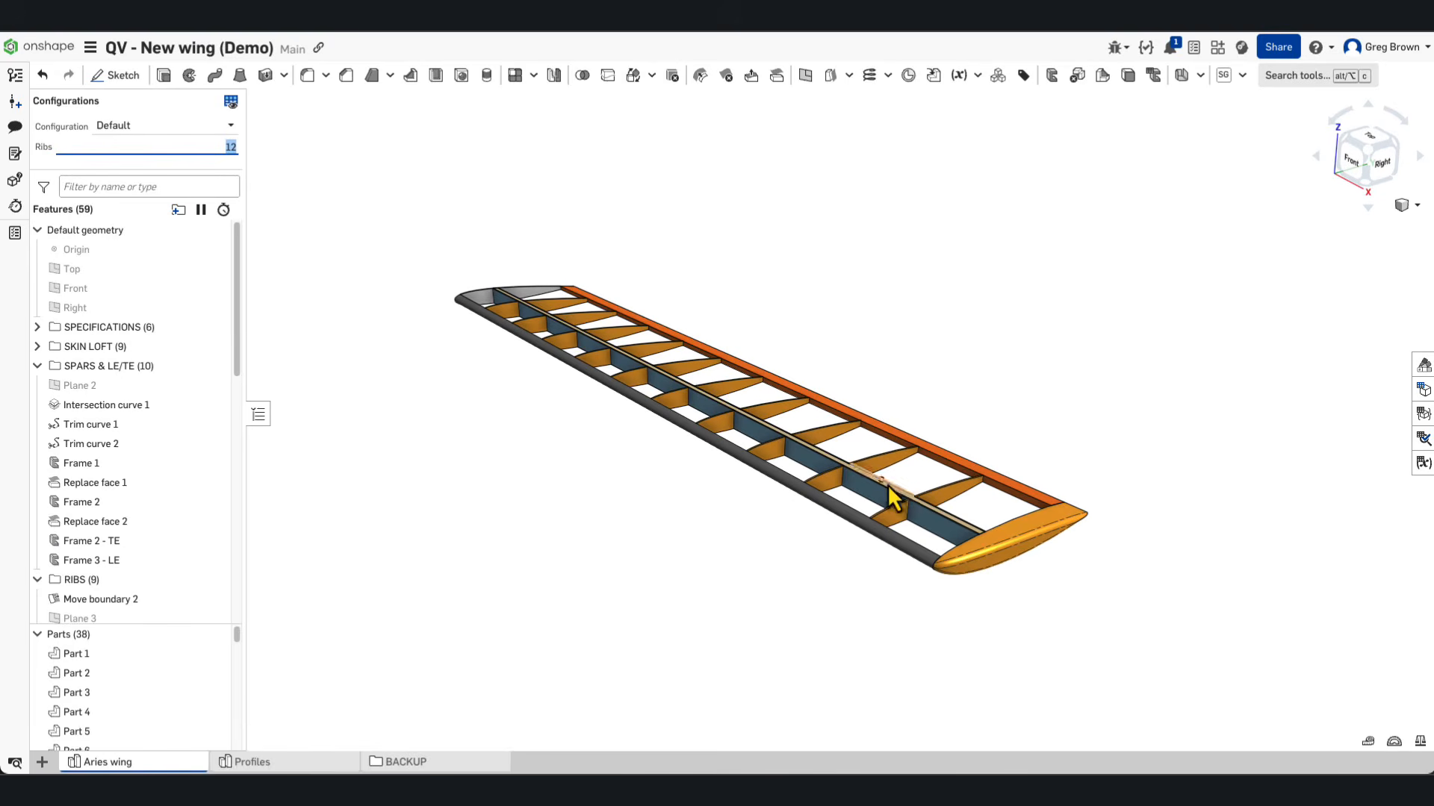
scroll(881, 485, up, 5)
right_drag(876, 477, 848, 463)
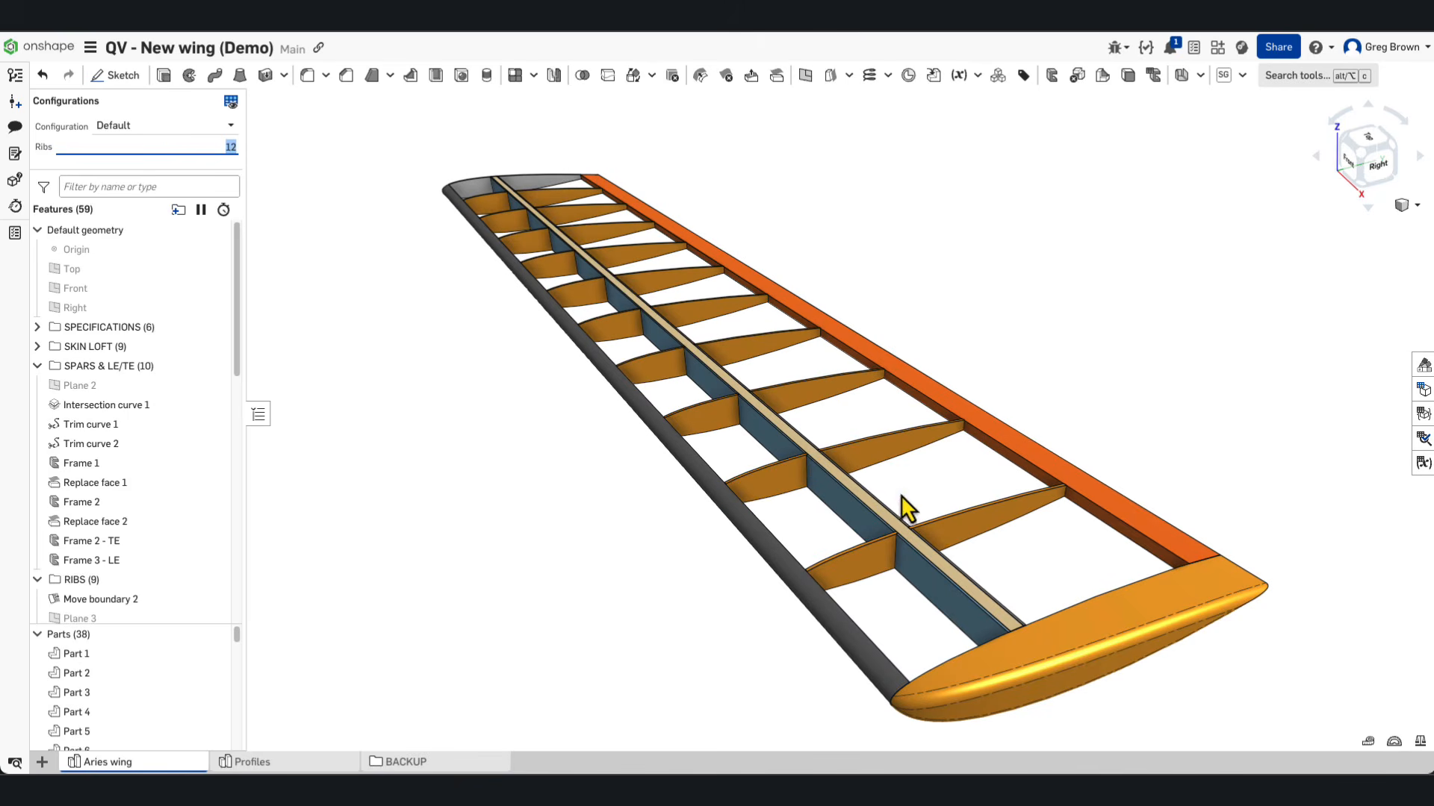
click(117, 124)
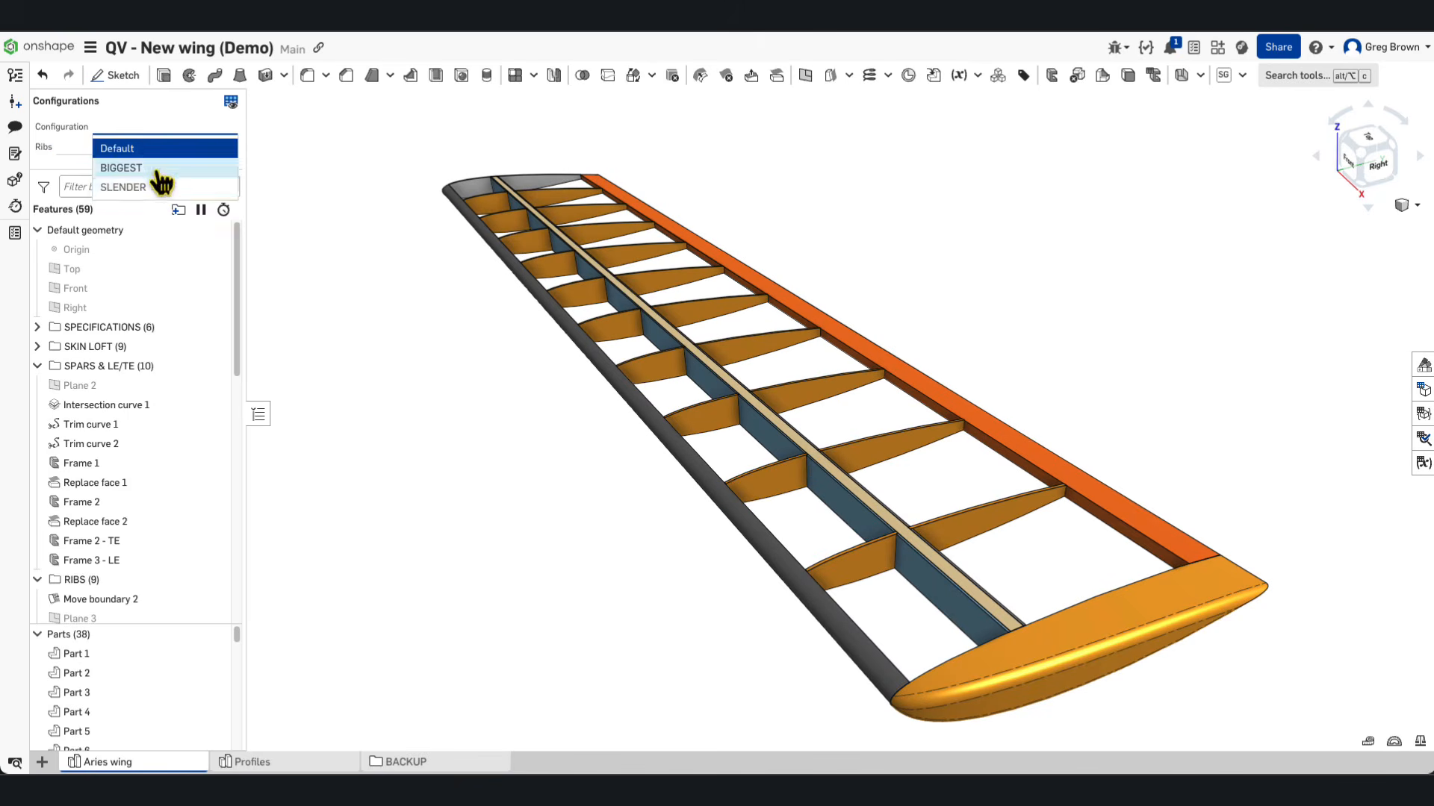
click(158, 186)
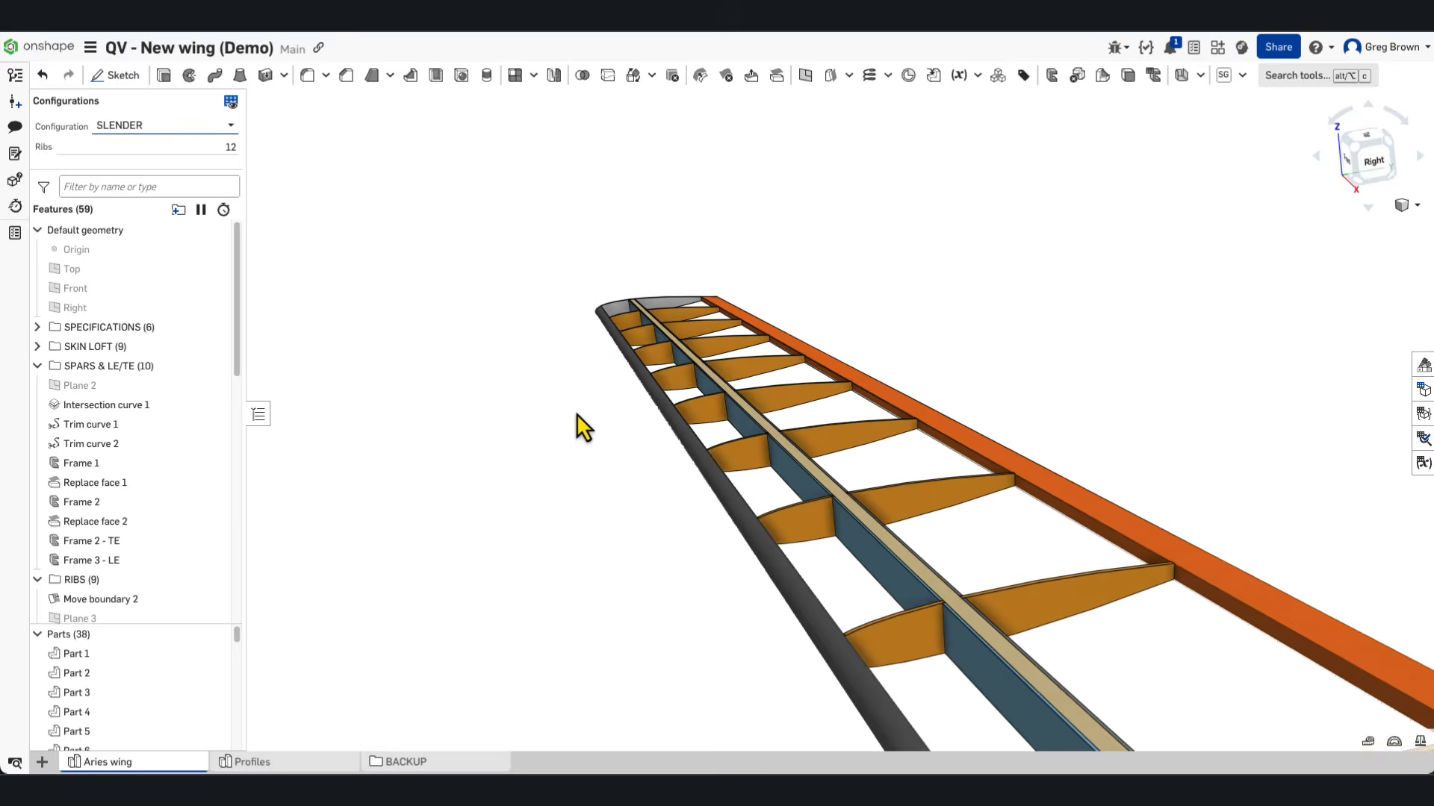
click(150, 125)
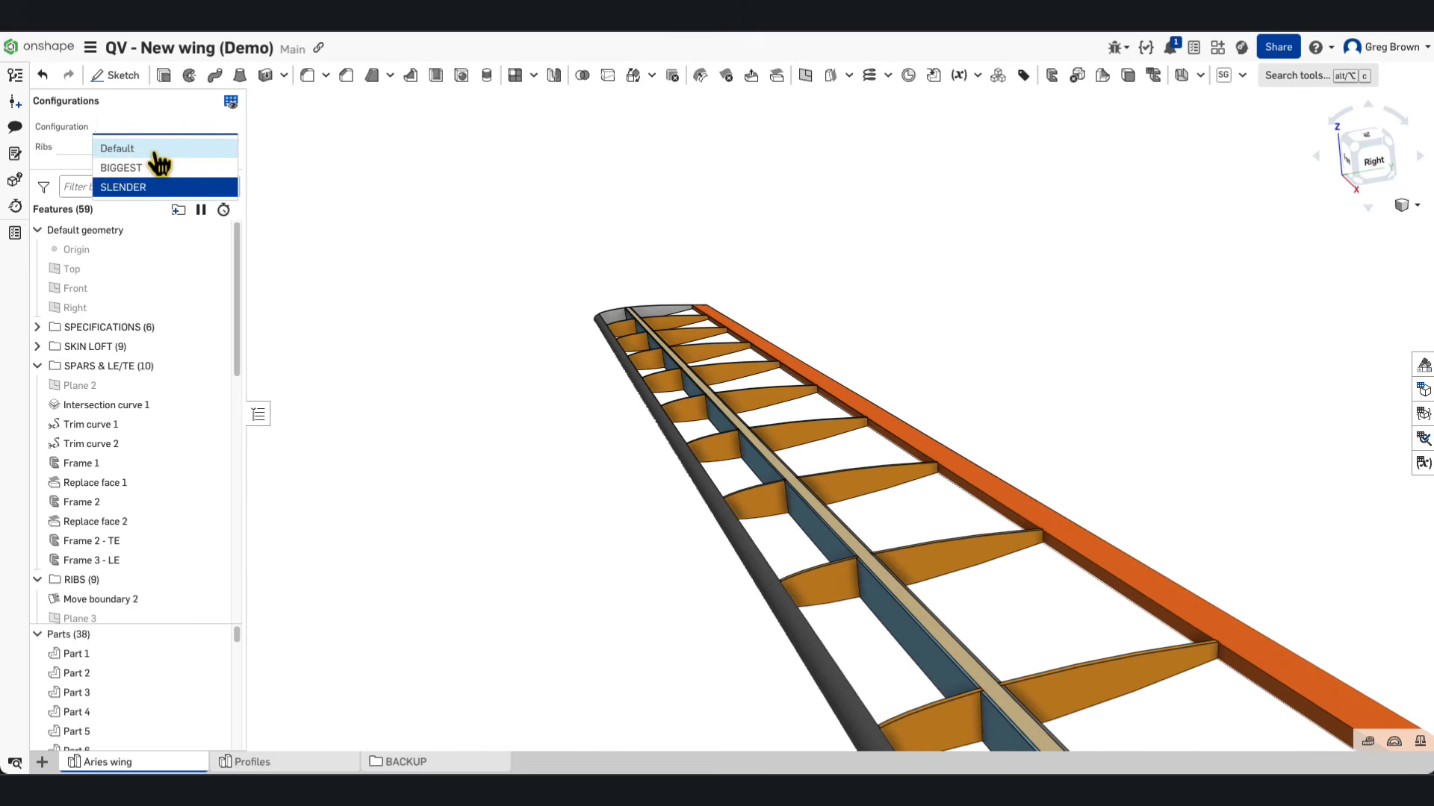
click(154, 148)
Step: Try a lower rib count for the wing and restore it to 12
click(200, 147)
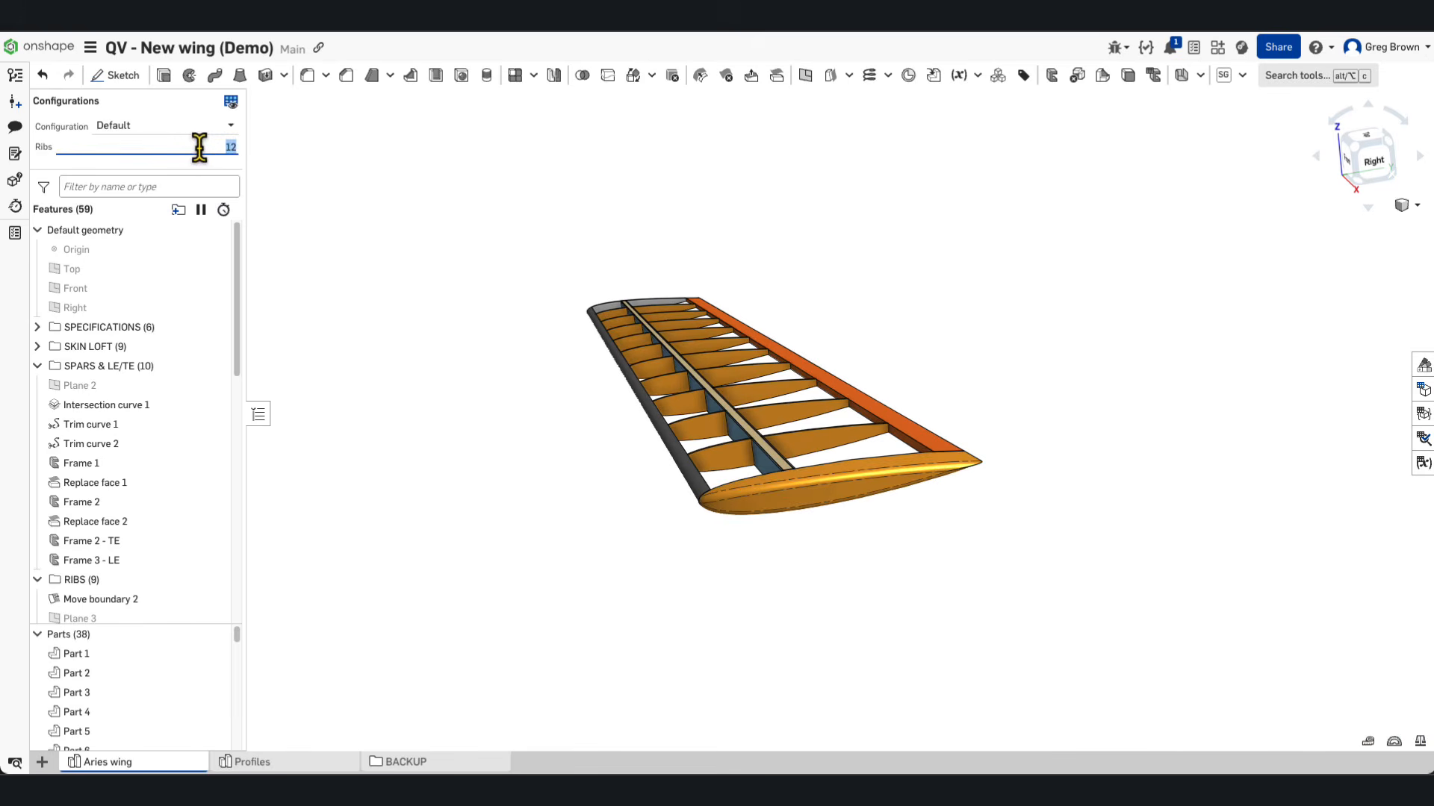
right_drag(530, 360, 603, 403)
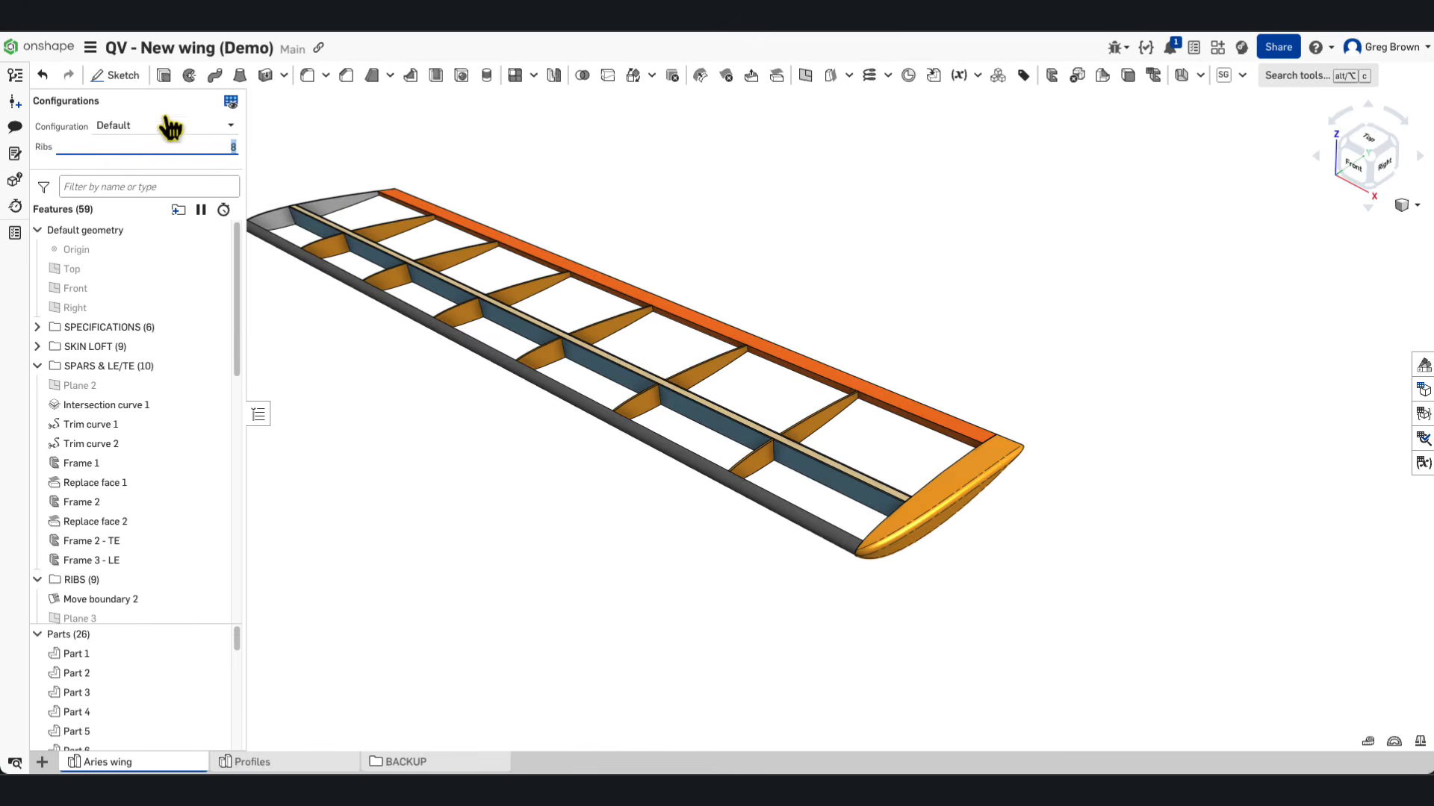
key(Return)
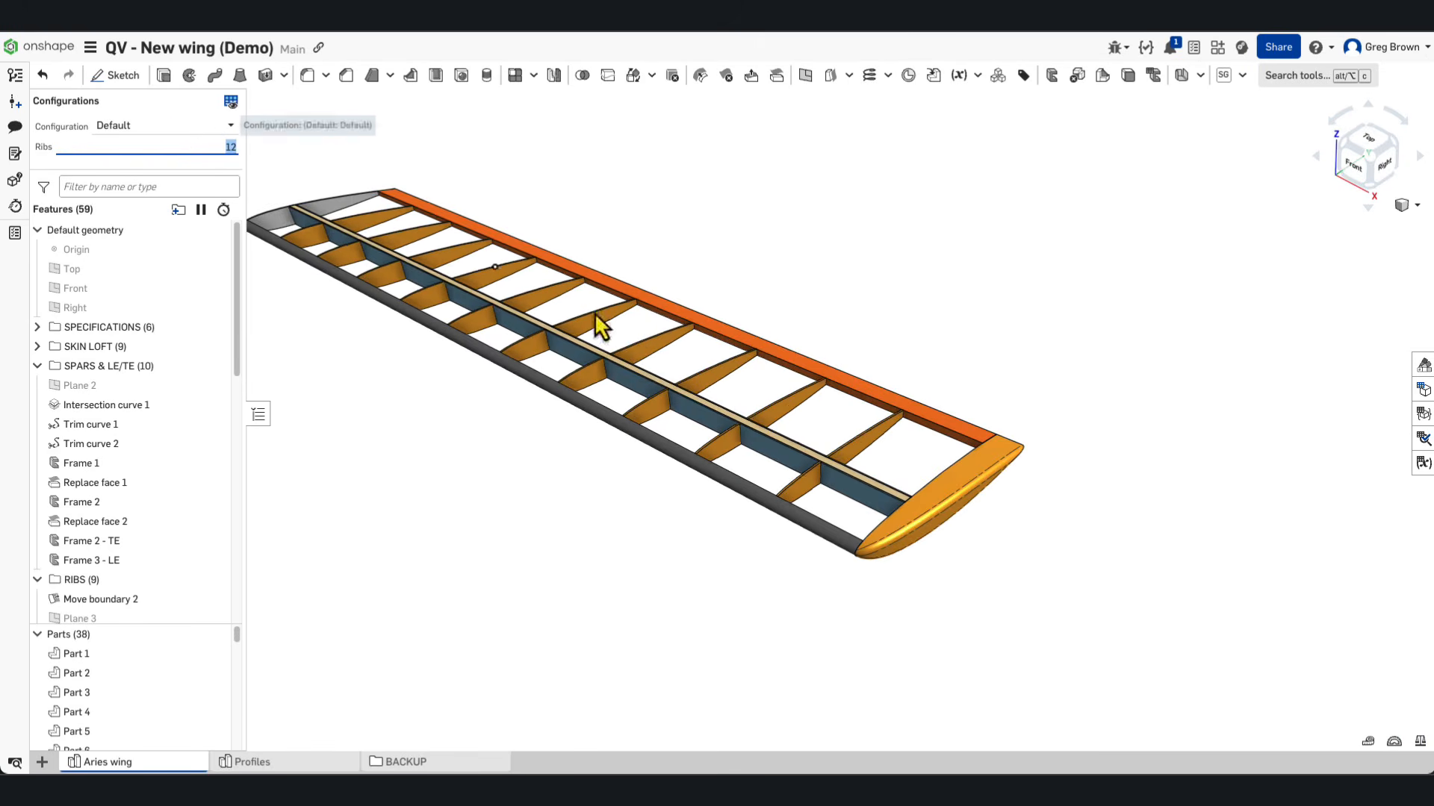
Step: Isolate one wing rib and examine its notches where it crosses the spar
scroll(753, 456, up, 5)
right_drag(755, 434, 827, 448)
click(899, 439)
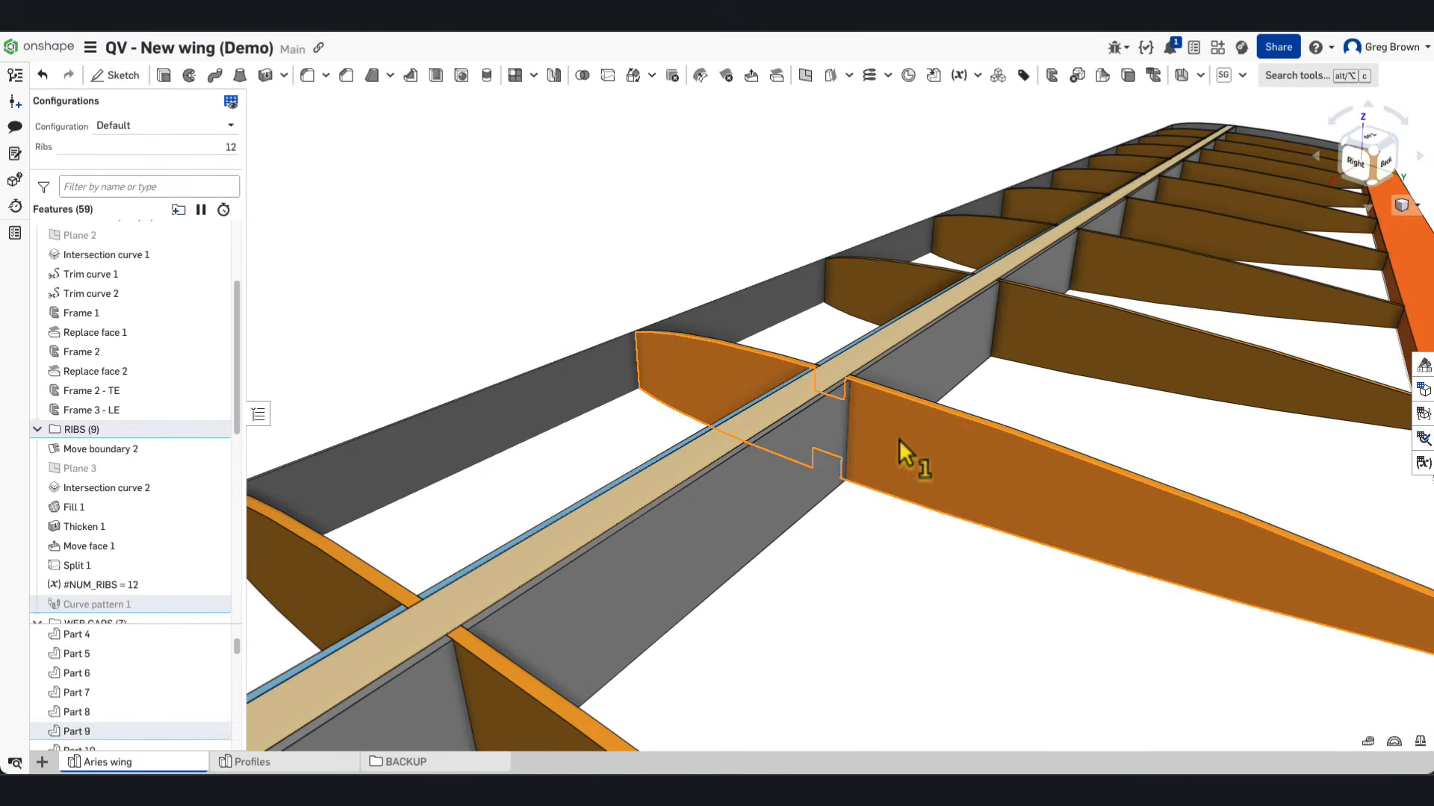
key(shift+i)
scroll(846, 381, up, 8)
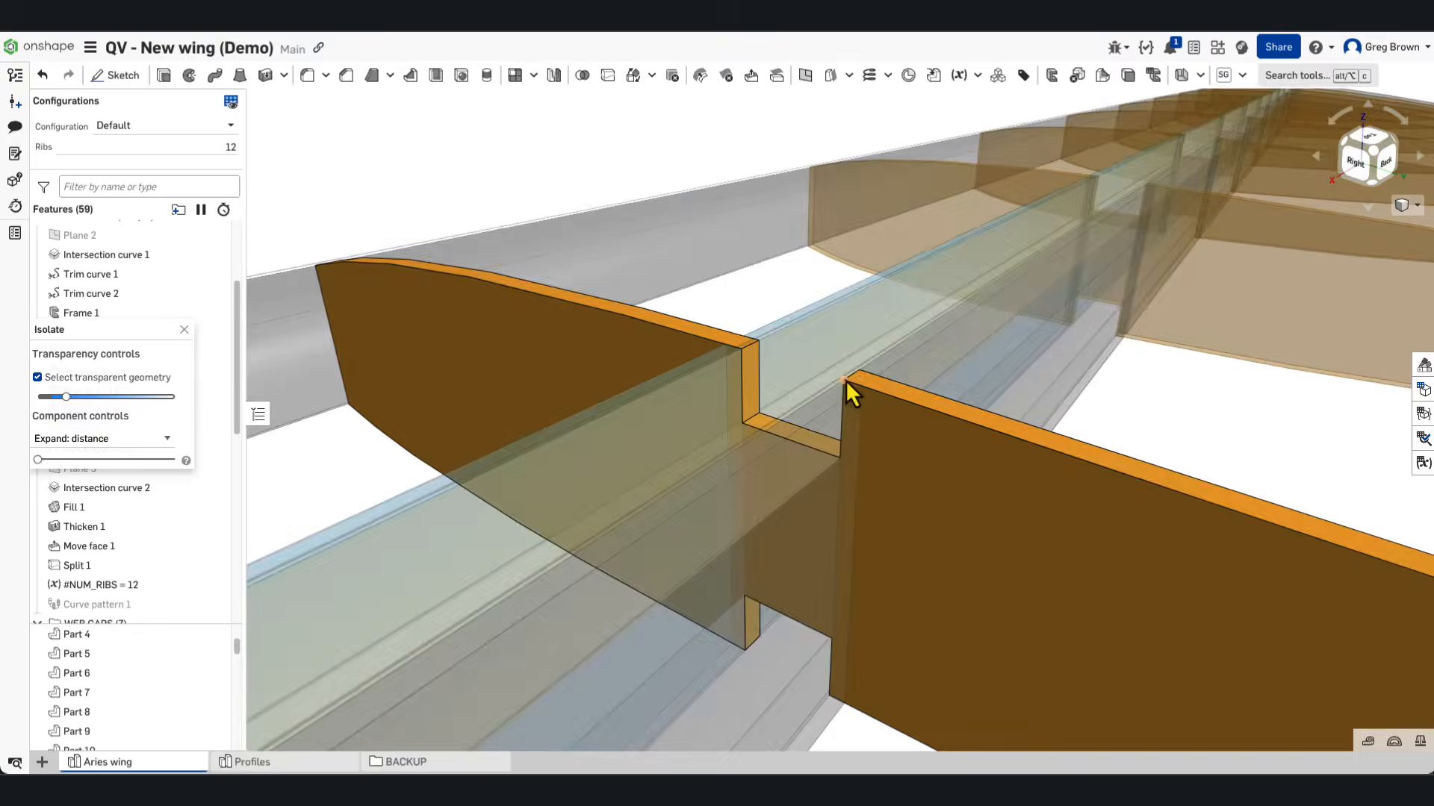
mouse_move(860, 390)
right_down()
mouse_move(813, 442)
mouse_move(816, 391)
mouse_move(793, 342)
mouse_move(795, 381)
mouse_move(836, 362)
mouse_move(897, 388)
mouse_move(864, 404)
right_up()
scroll(829, 396, down, 8)
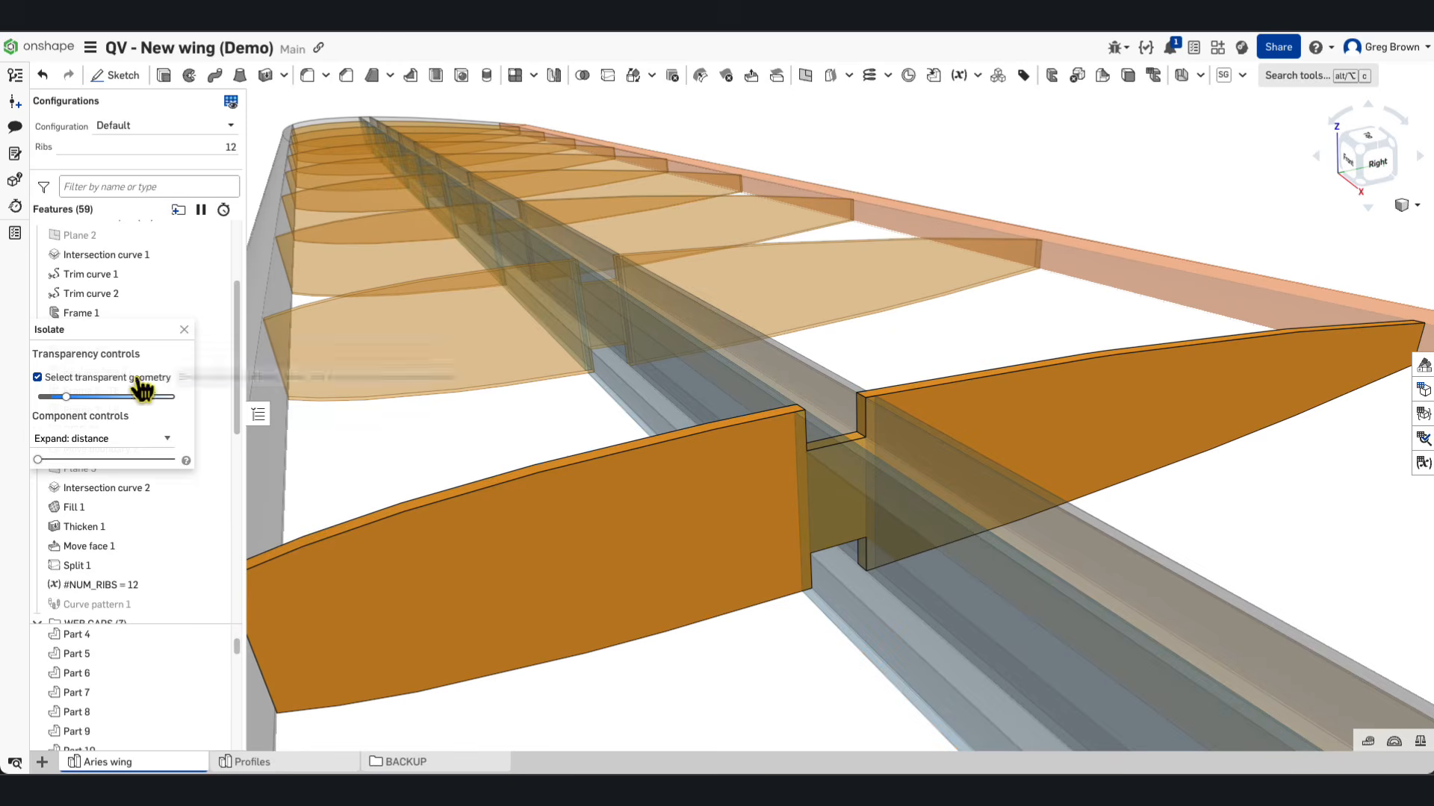
Step: Isolate a single blue web panel between two ribs, examine its fit along the spar, and end the isolation
click(648, 398)
key(shift+i)
right_drag(741, 370, 754, 409)
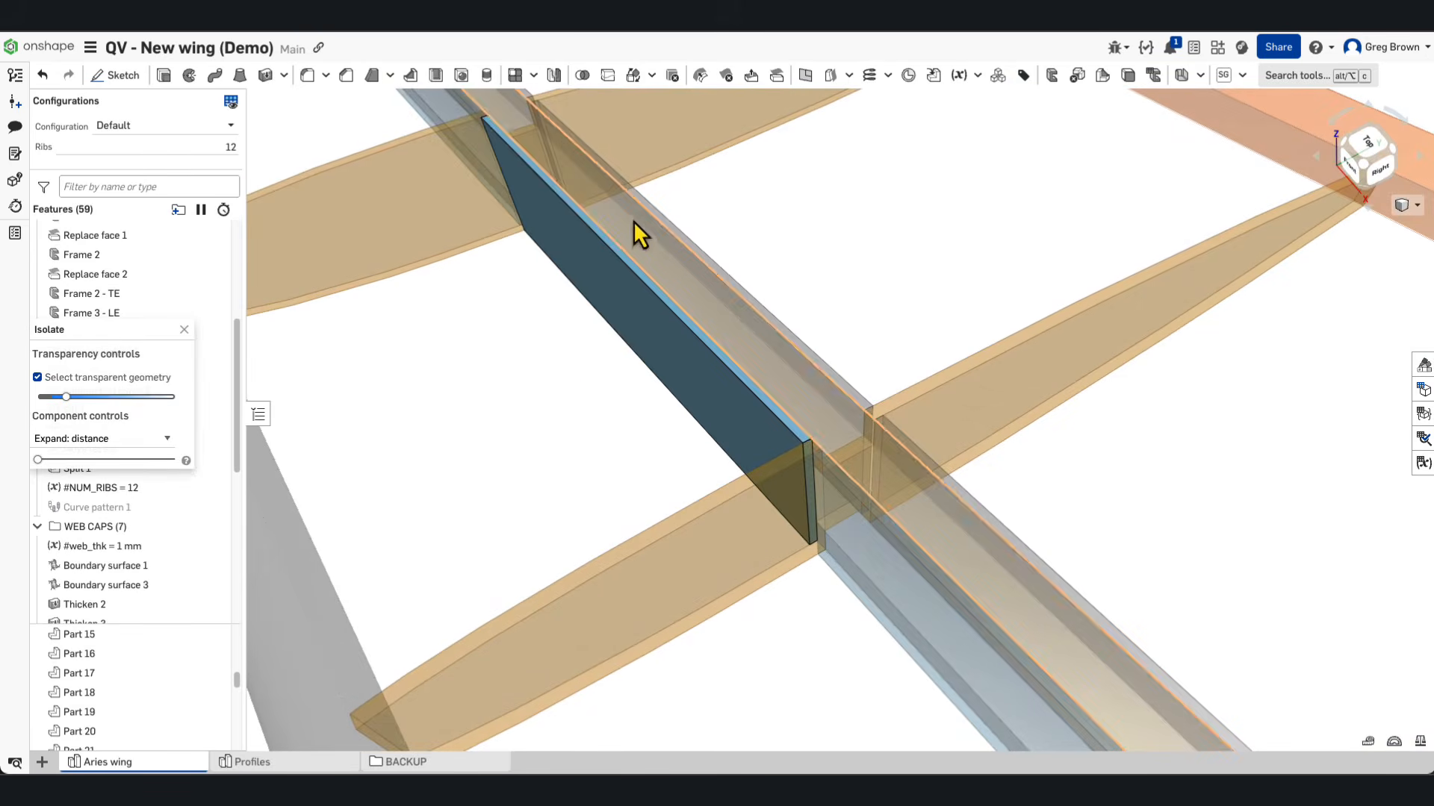
right_drag(642, 320, 845, 360)
scroll(826, 375, down, 5)
scroll(844, 351, up, 3)
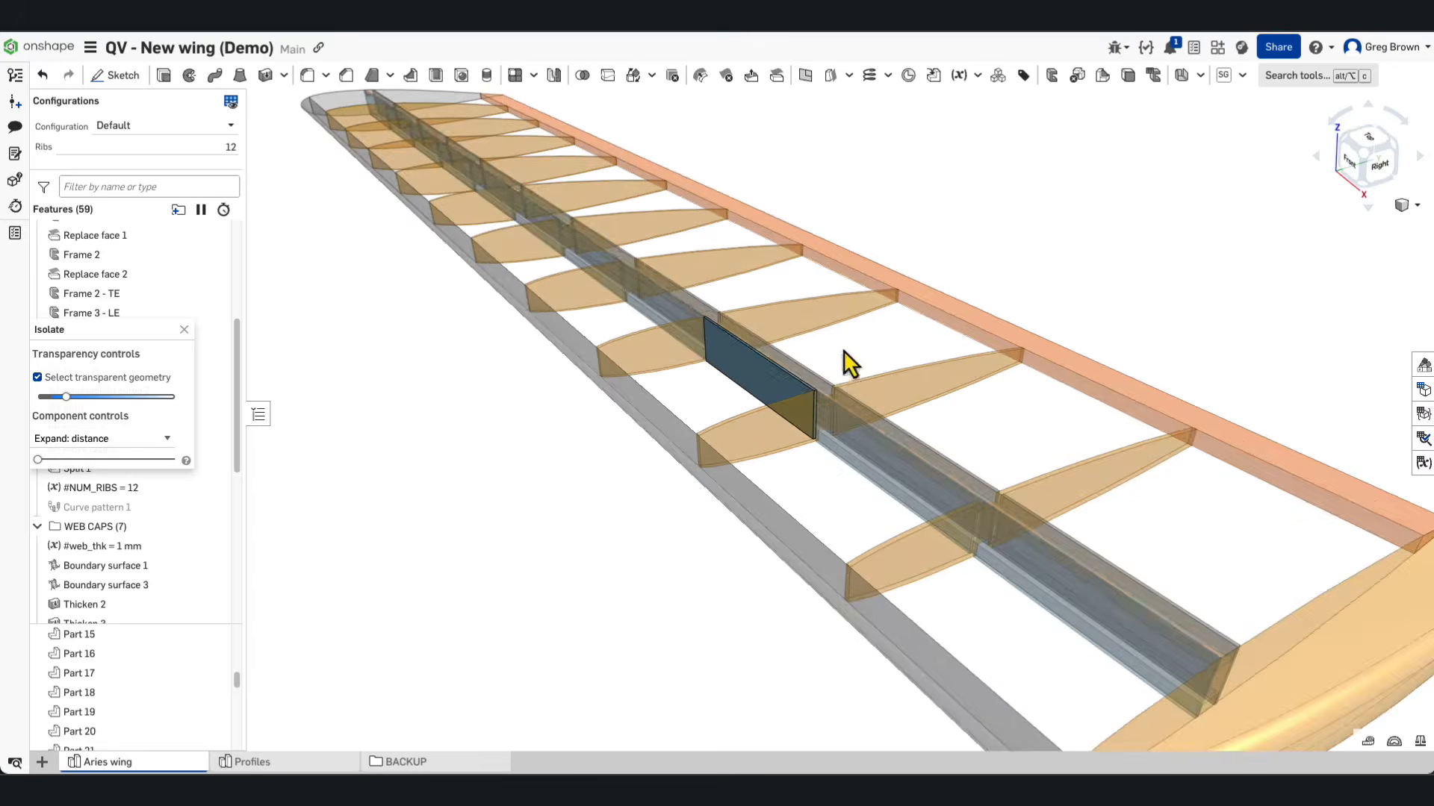
scroll(883, 537, down, 4)
right_drag(883, 537, 879, 517)
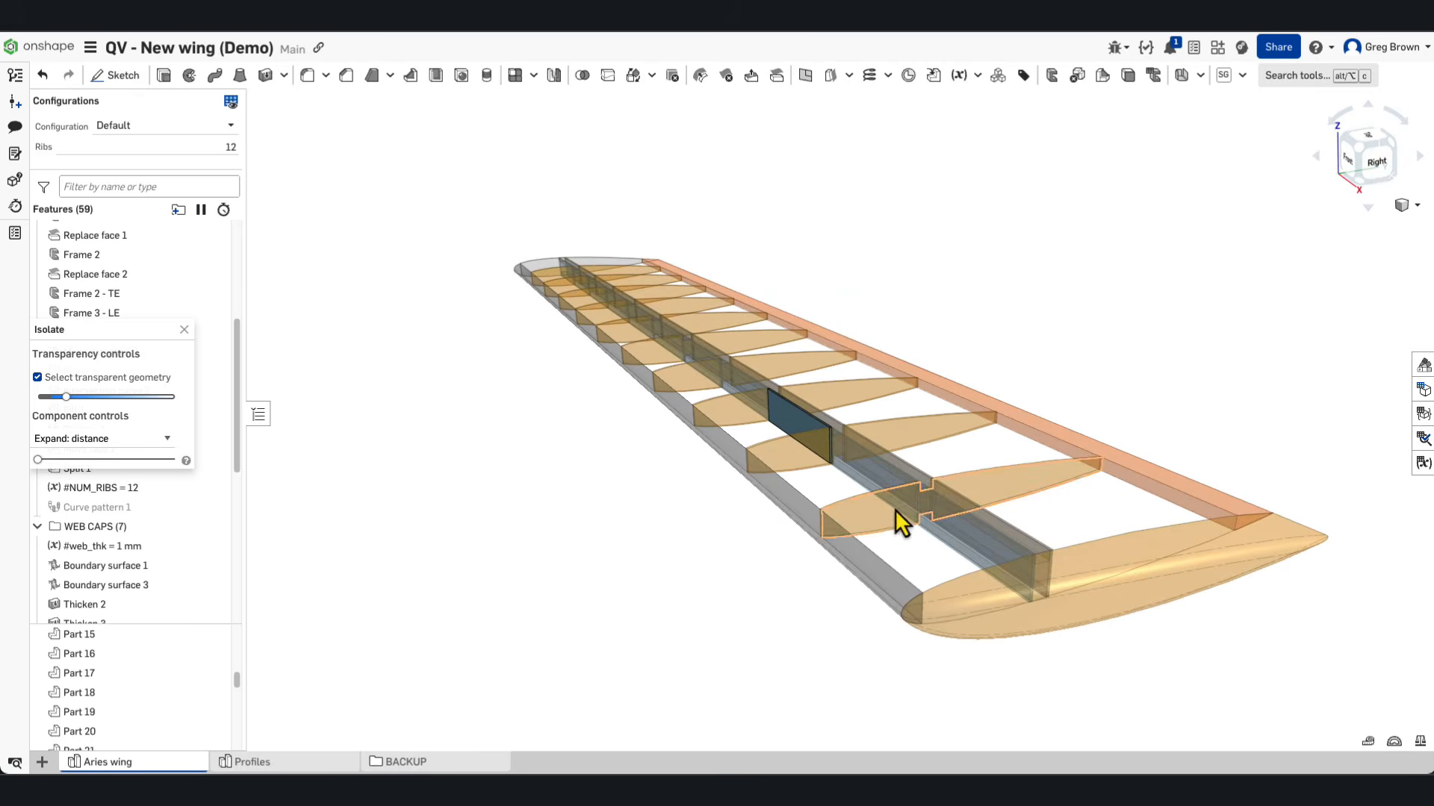
click(184, 329)
Step: Roll the wing's feature history back to just after the #ALL_RIBS query variable
mouse_move(657, 492)
right_down()
mouse_move(674, 512)
mouse_move(662, 512)
right_up()
right_drag(1252, 580, 969, 580)
scroll(790, 544, down, 4)
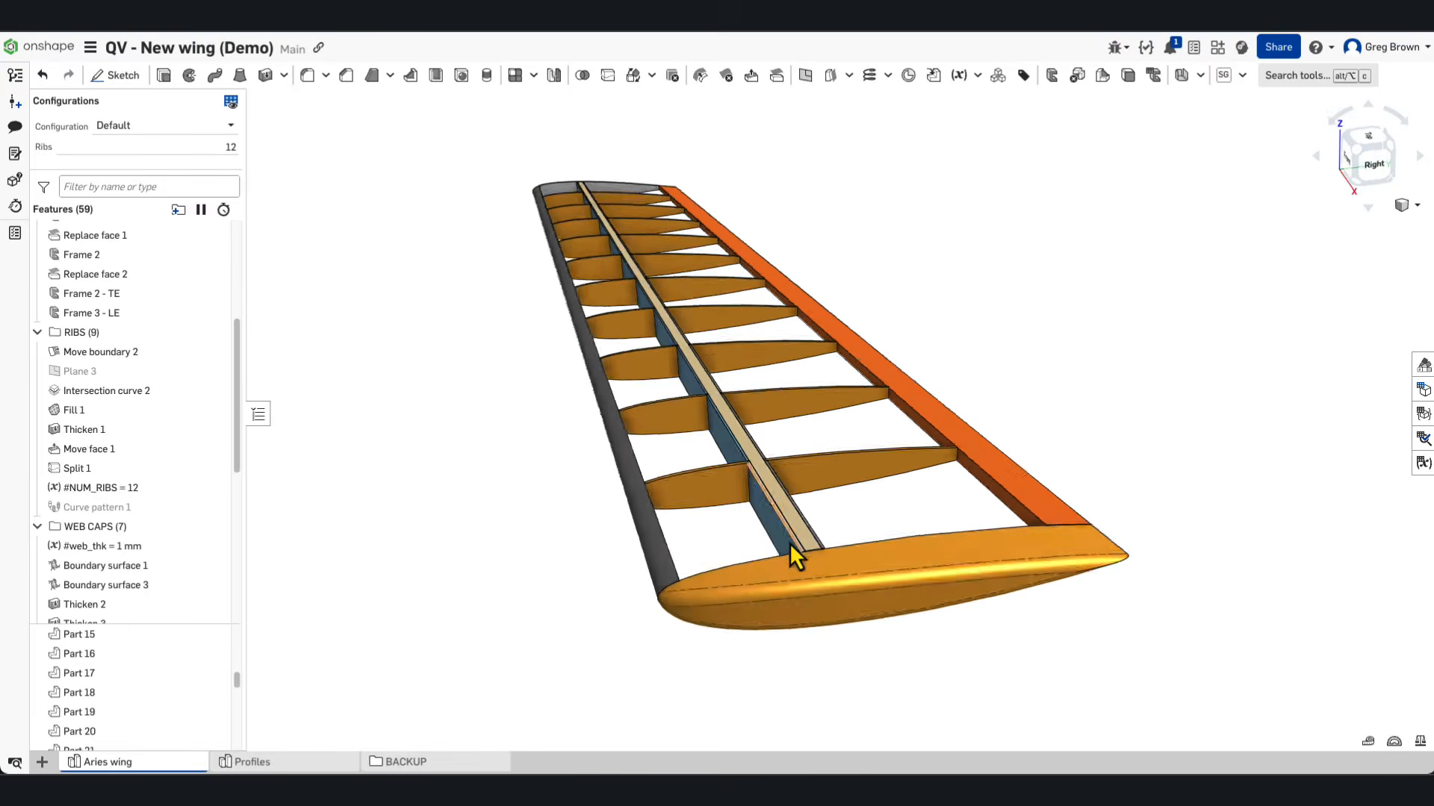
mouse_move(790, 544)
right_down()
mouse_move(795, 528)
mouse_move(791, 539)
right_up()
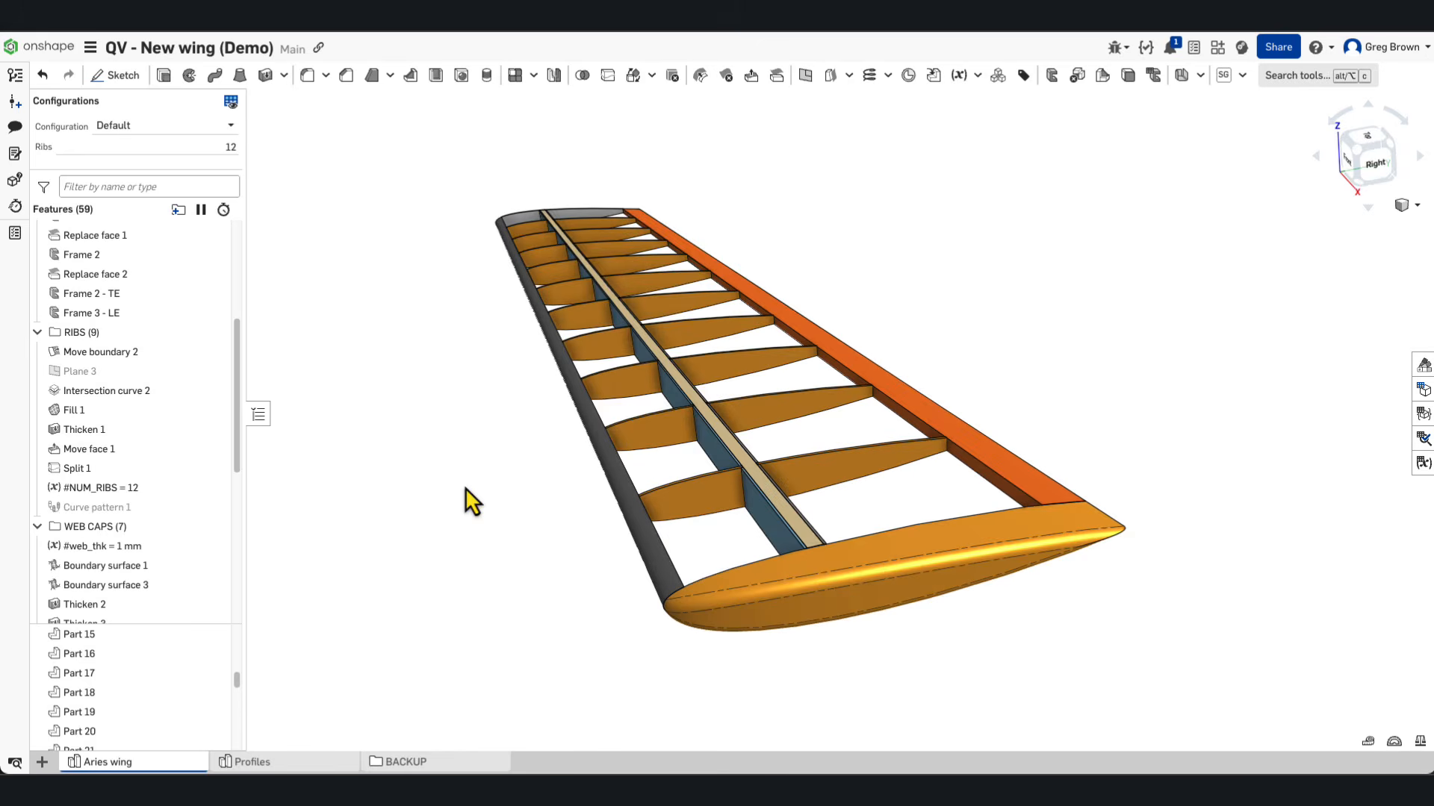
drag(234, 415, 226, 499)
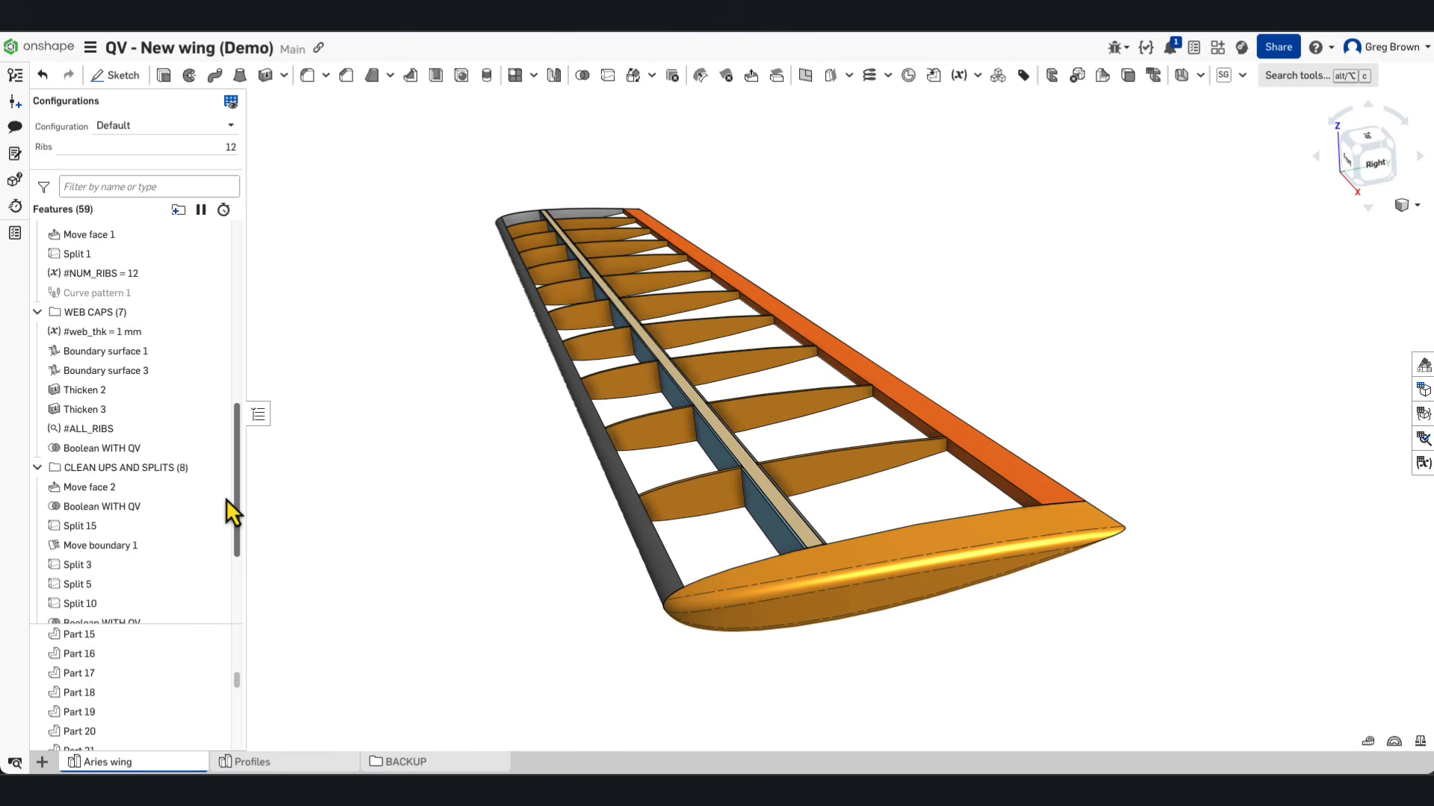
right_click(115, 426)
click(396, 437)
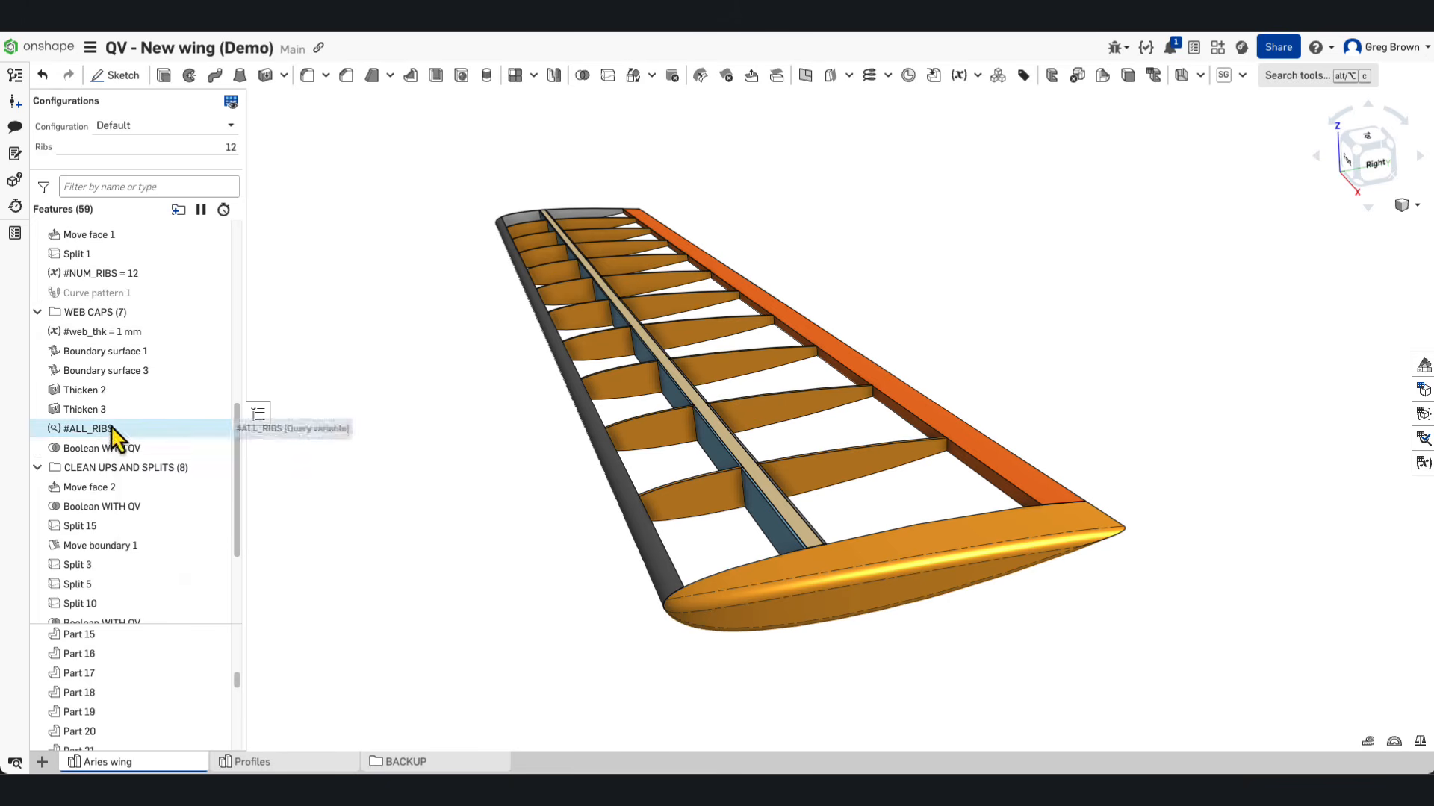
right_click(112, 427)
click(206, 562)
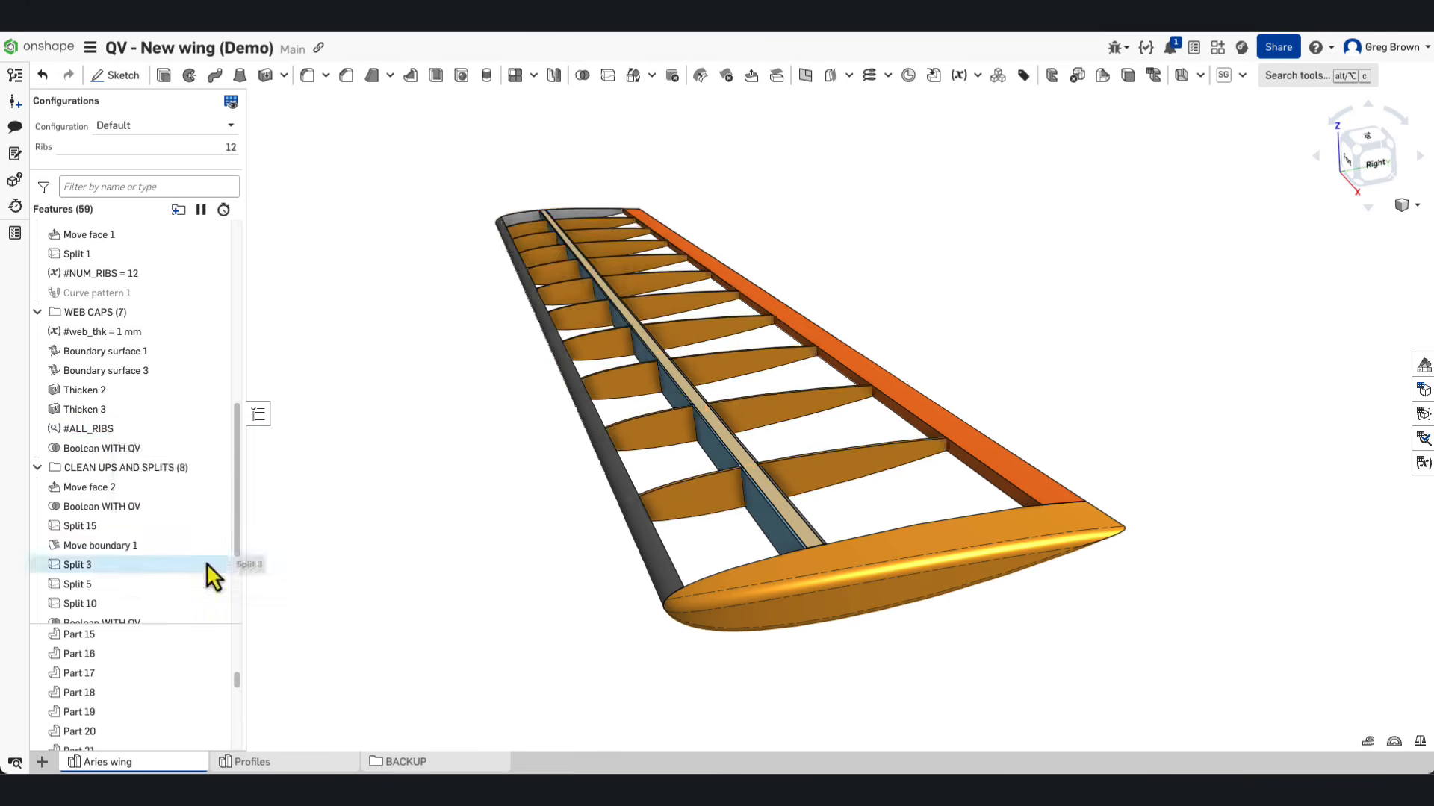
Step: Highlight the bodies referenced by the #ALL_RIBS query variable and clear the selection
right_drag(463, 496, 466, 511)
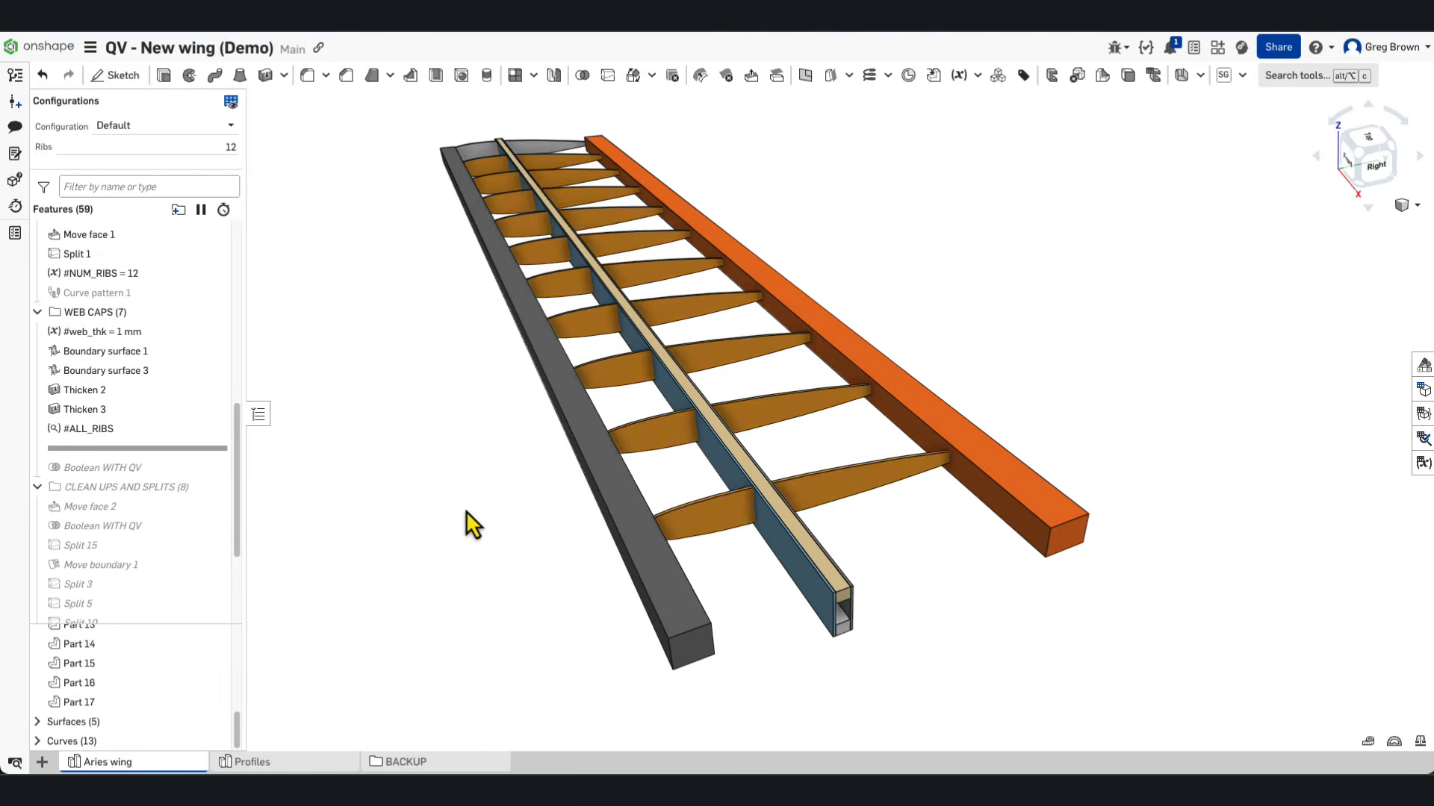
click(116, 425)
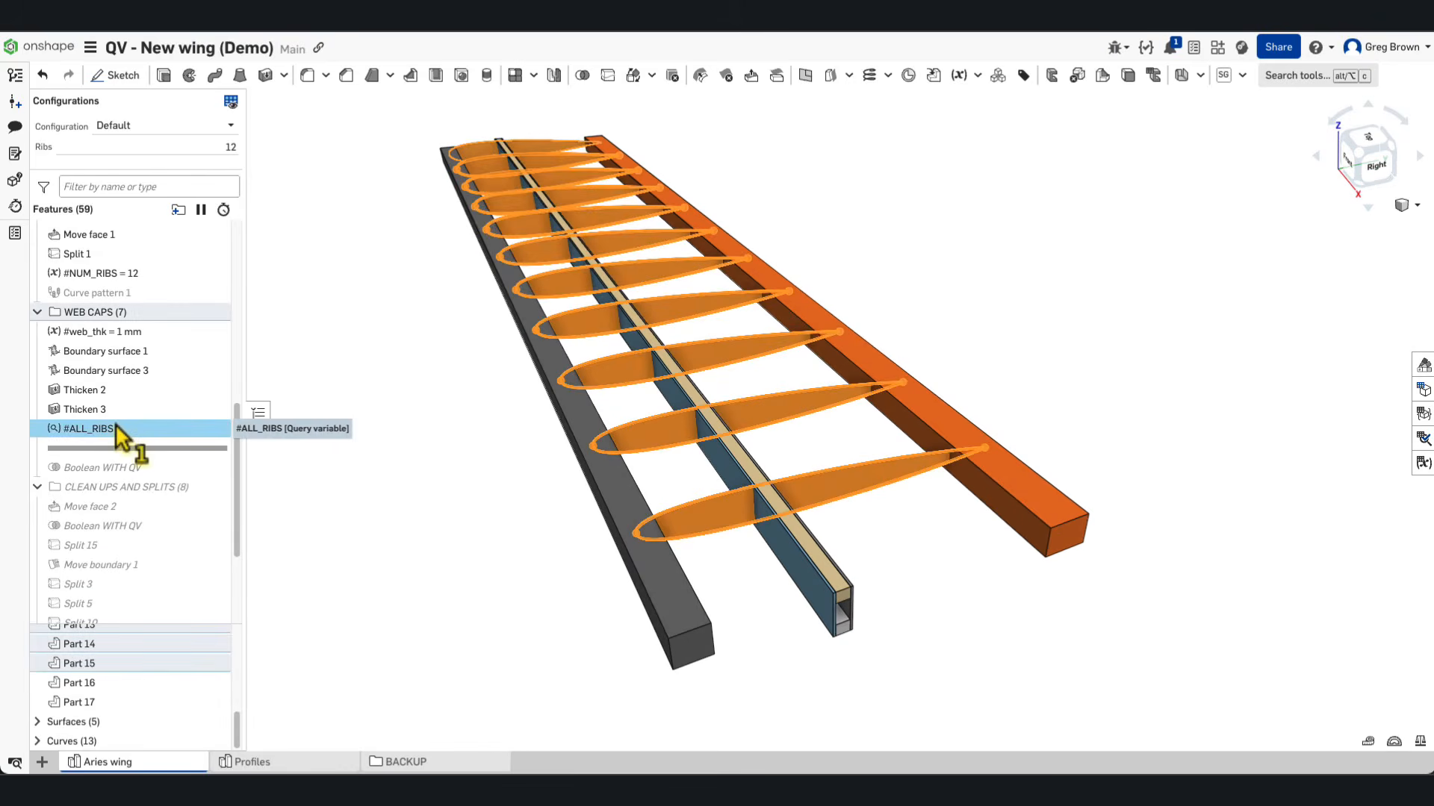
click(484, 566)
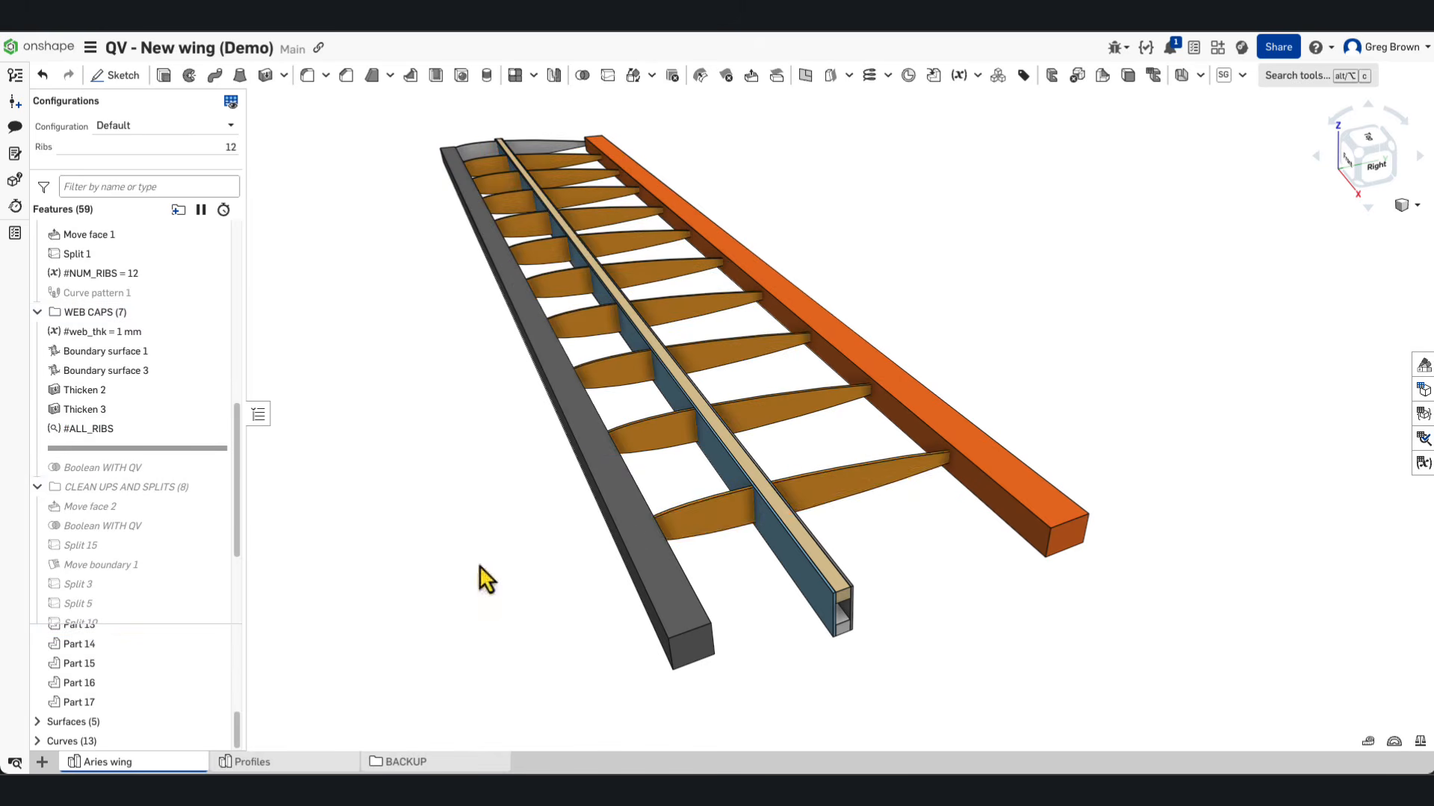
Step: Isolate the rib nearest the open spar ends, inspect its uncut profile, and end the isolation
click(704, 526)
right_drag(704, 522, 662, 482)
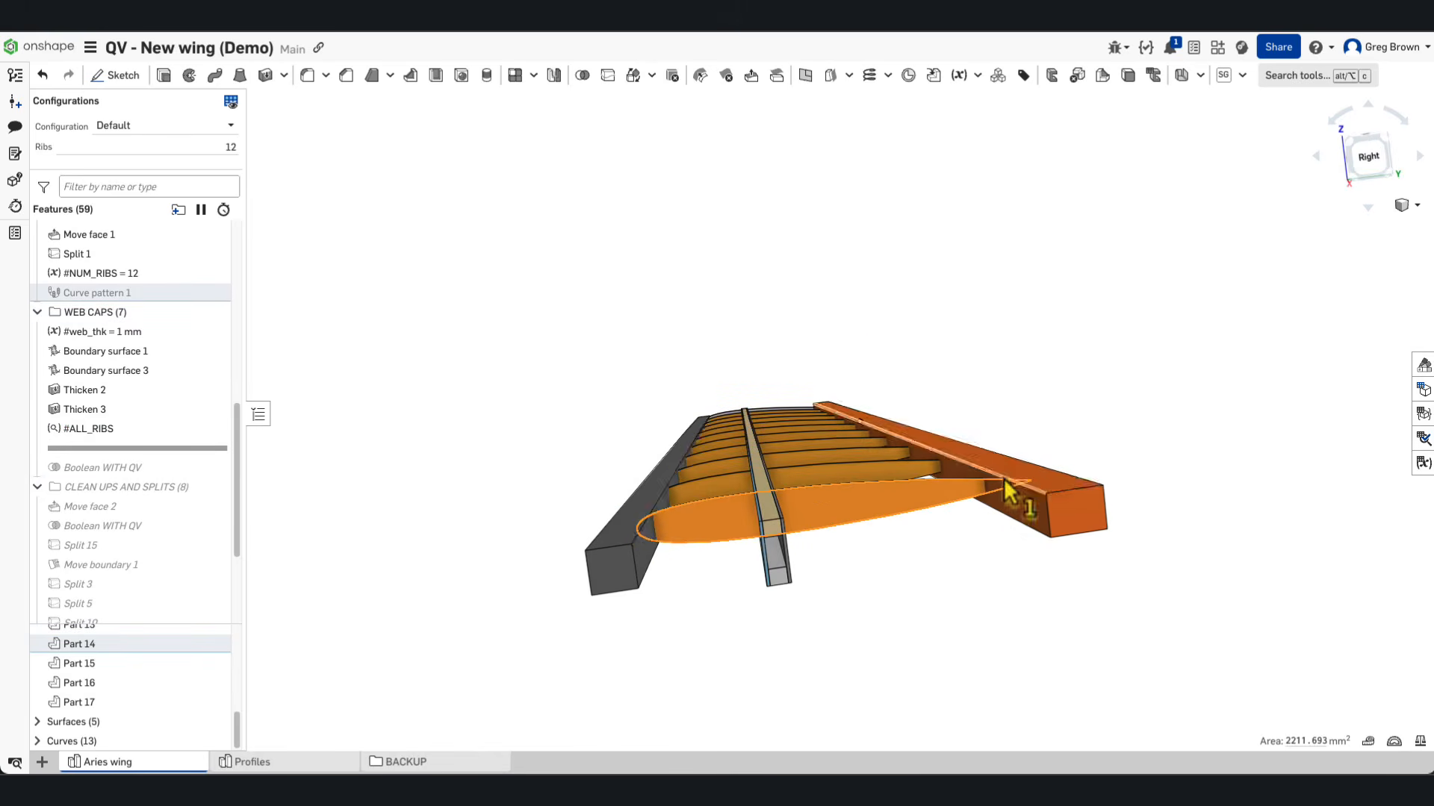
right_drag(644, 534, 789, 570)
key(shift+i)
scroll(790, 553, up, 3)
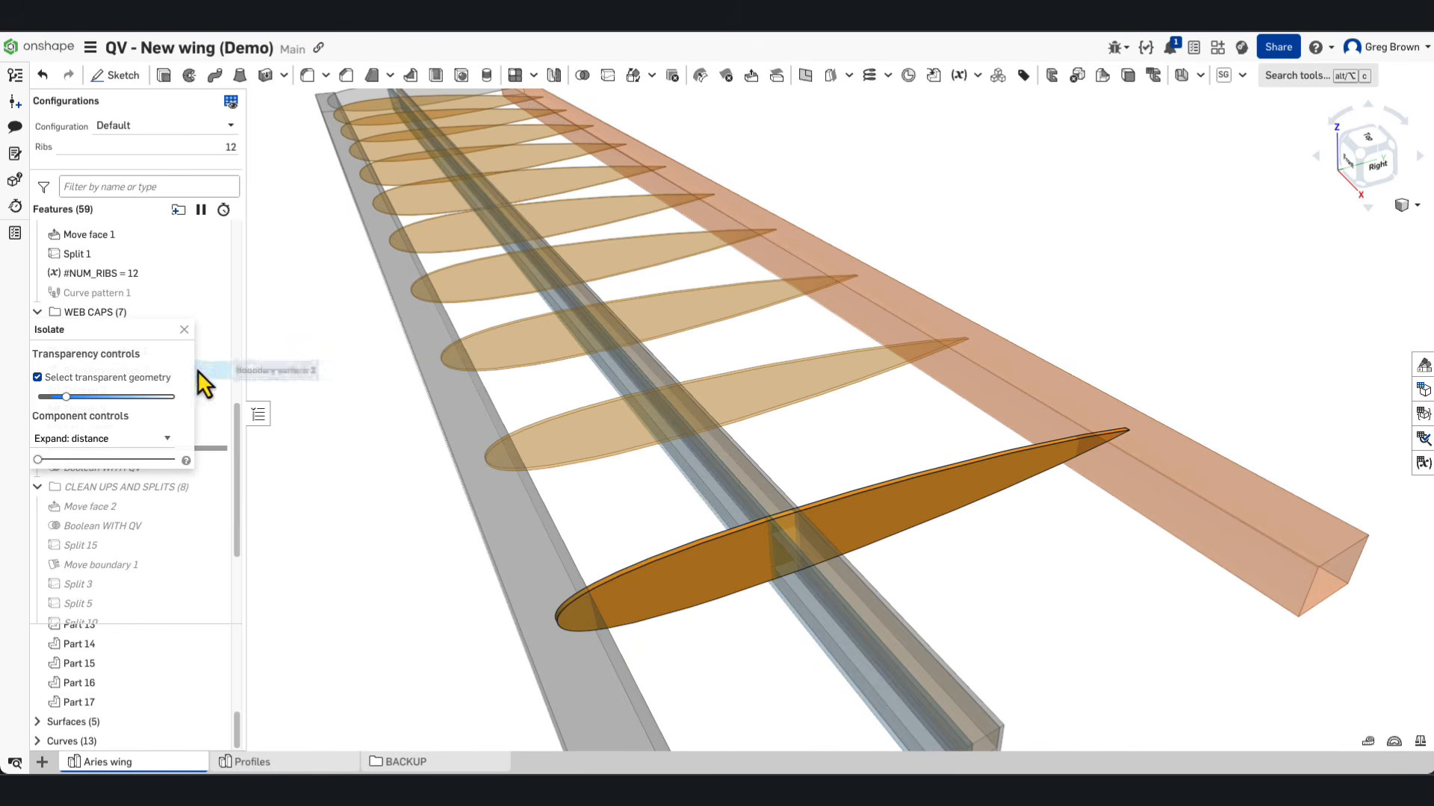
click(184, 330)
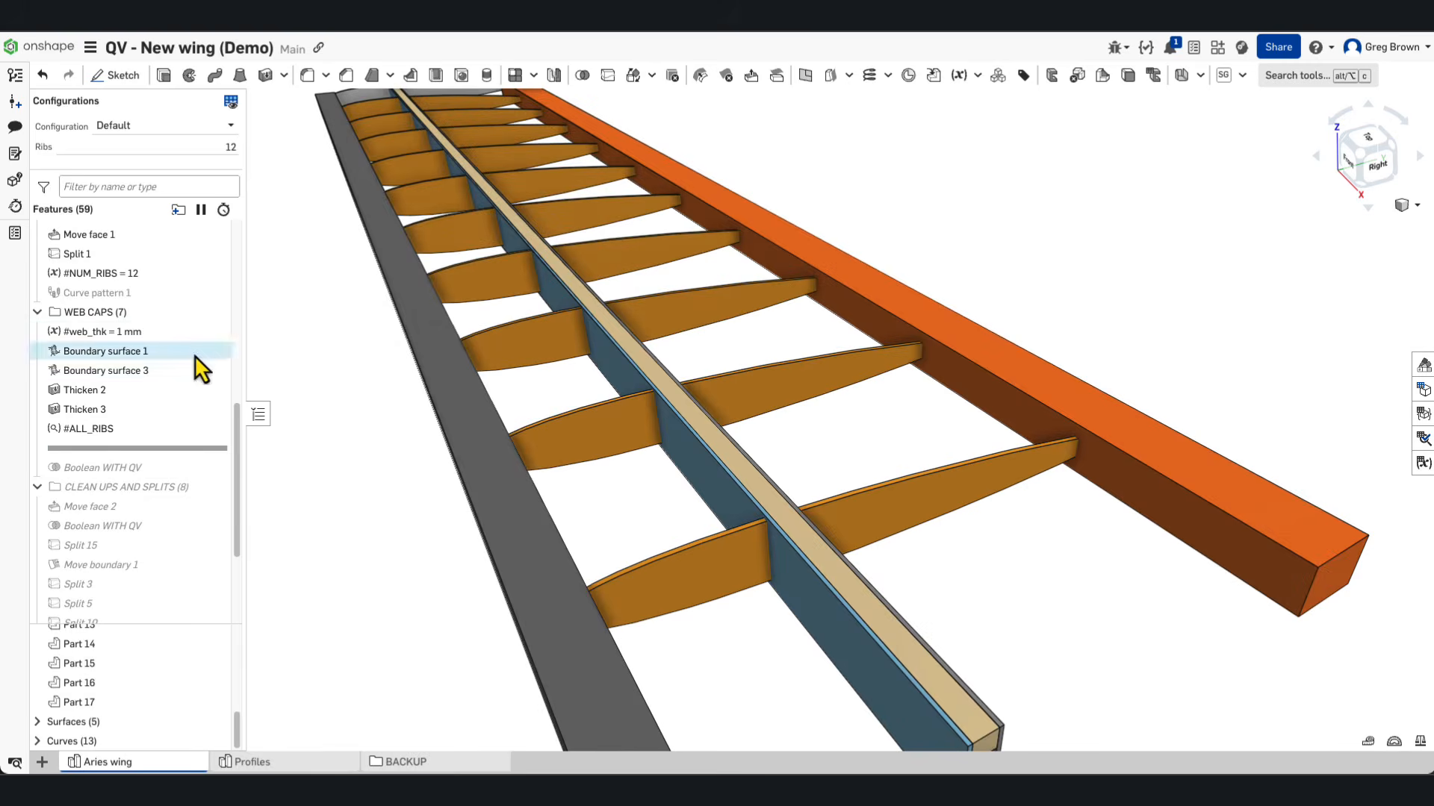
Step: Review the #ALL_RIBS query variable's definition and entity type options, keeping Body, and accept it
right_click(114, 434)
click(154, 449)
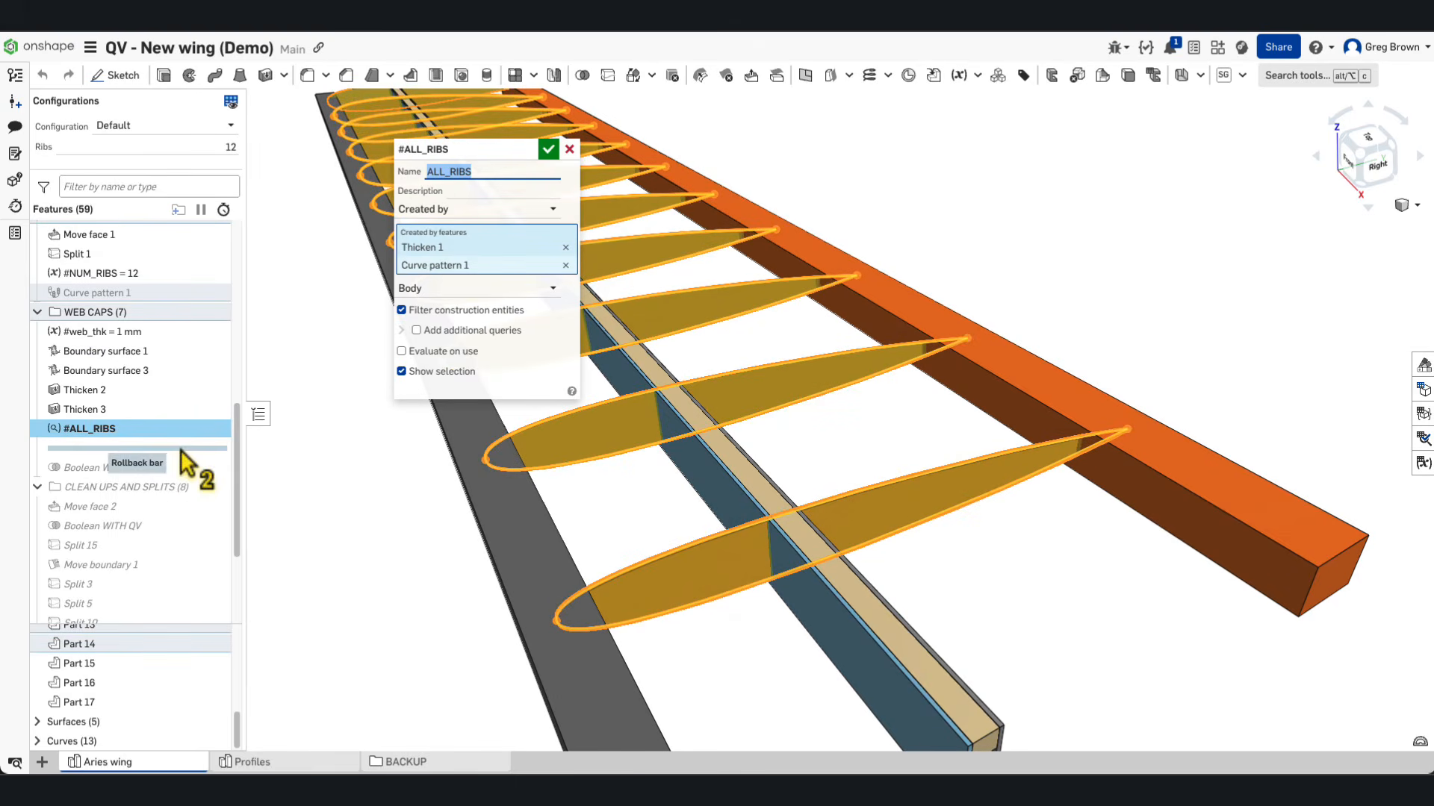
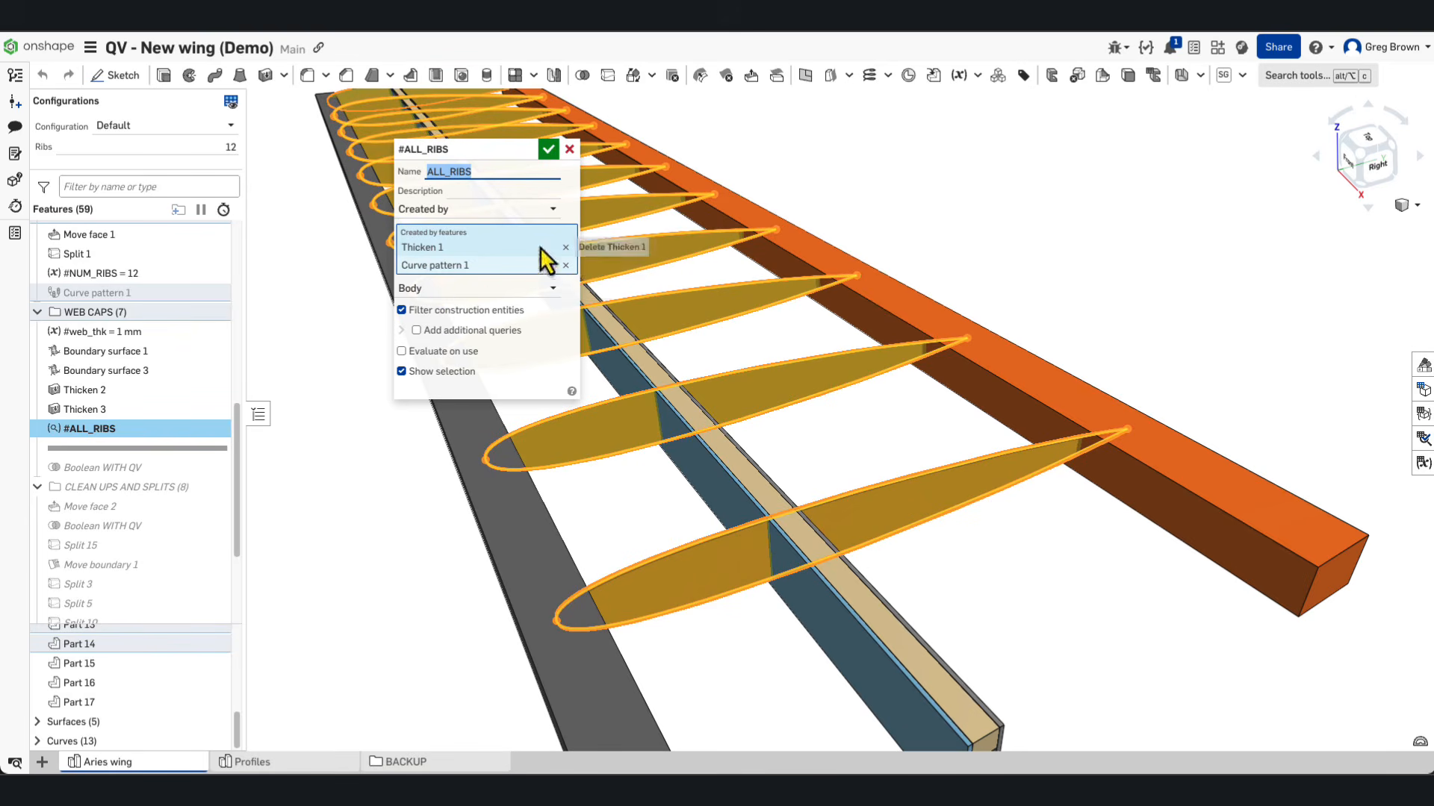
click(487, 289)
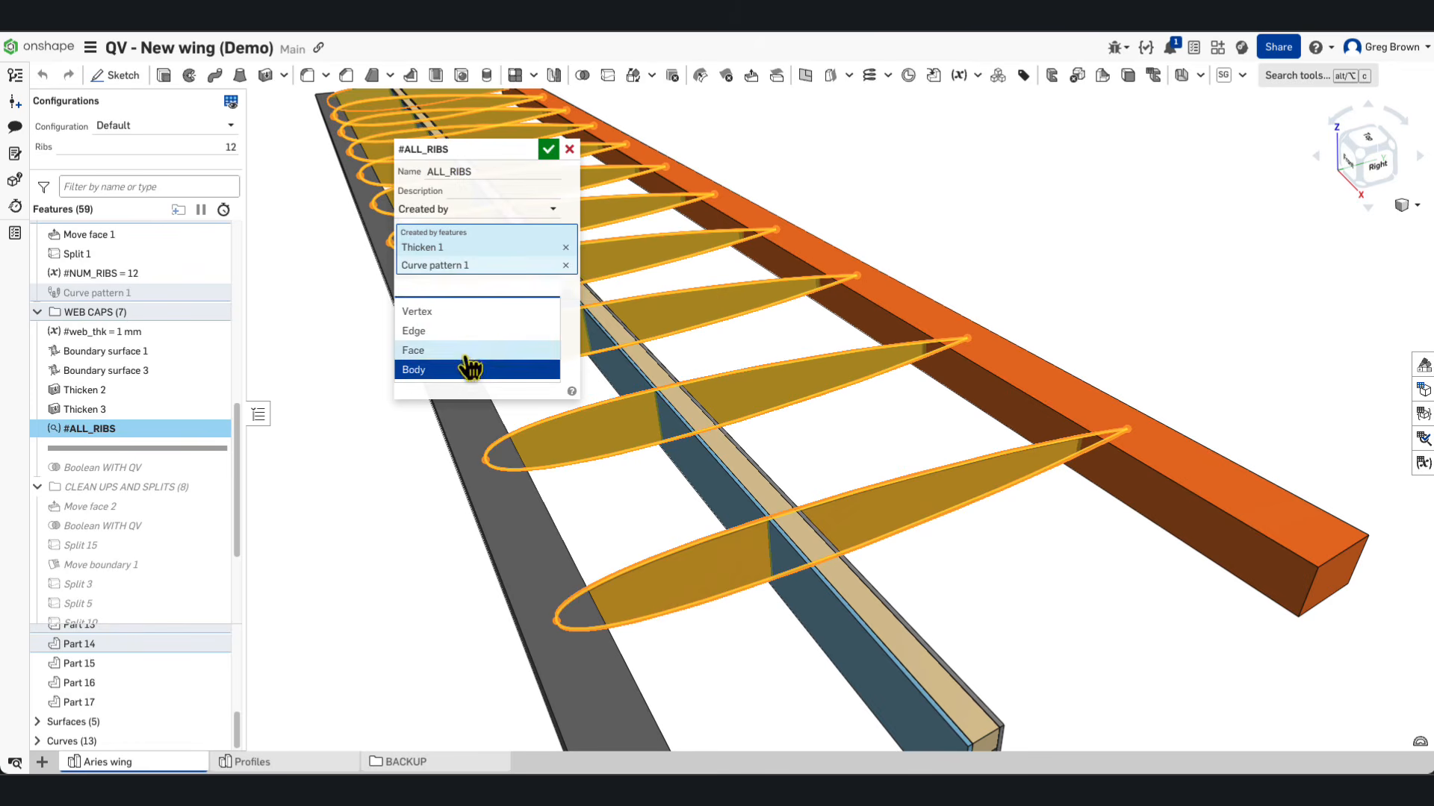
click(572, 303)
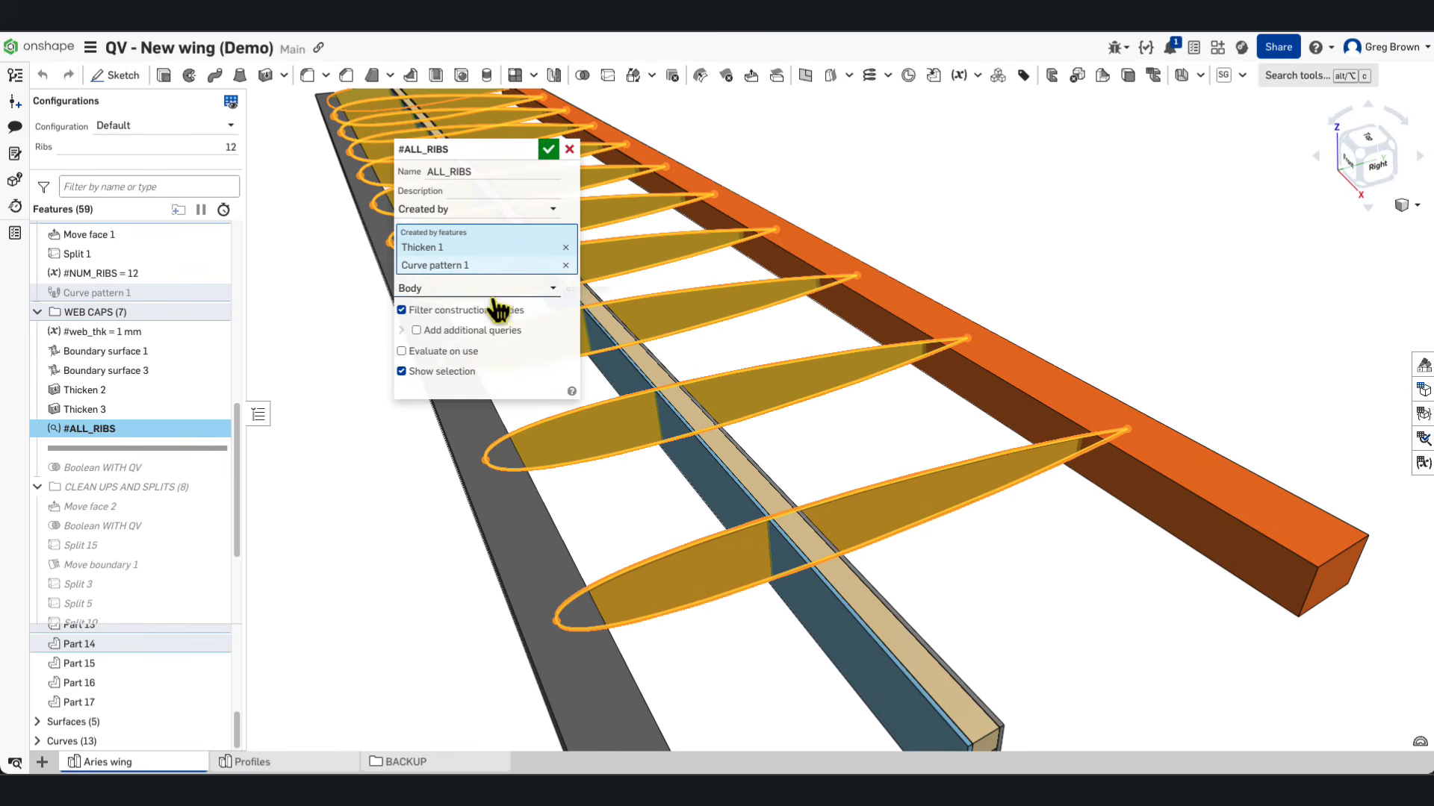
click(549, 149)
Step: Roll the feature history forward to just after the Boolean WITH QV feature in the WEB CAPS folder
scroll(881, 418, down, 5)
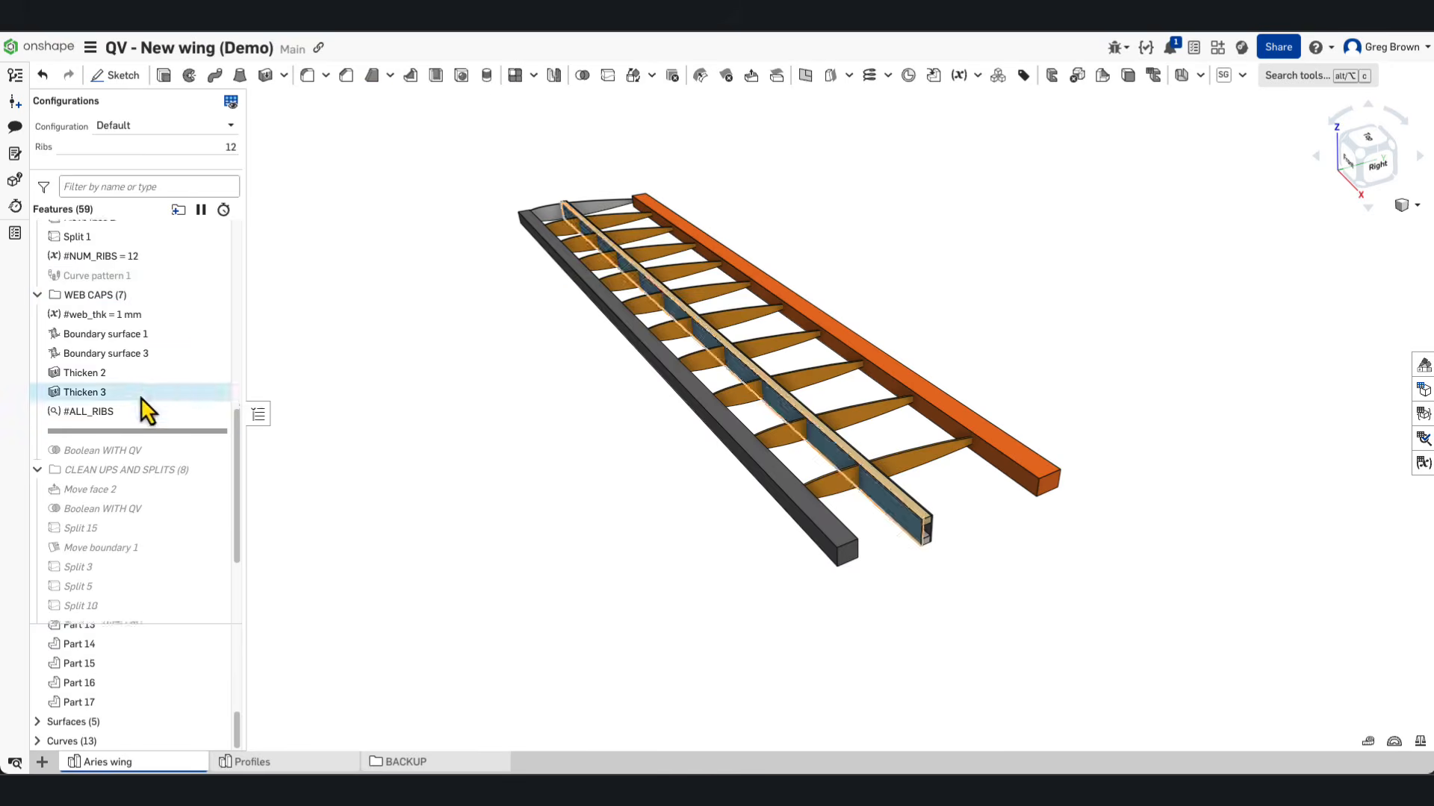
scroll(112, 380, down, 2)
drag(106, 358, 343, 399)
drag(137, 344, 140, 365)
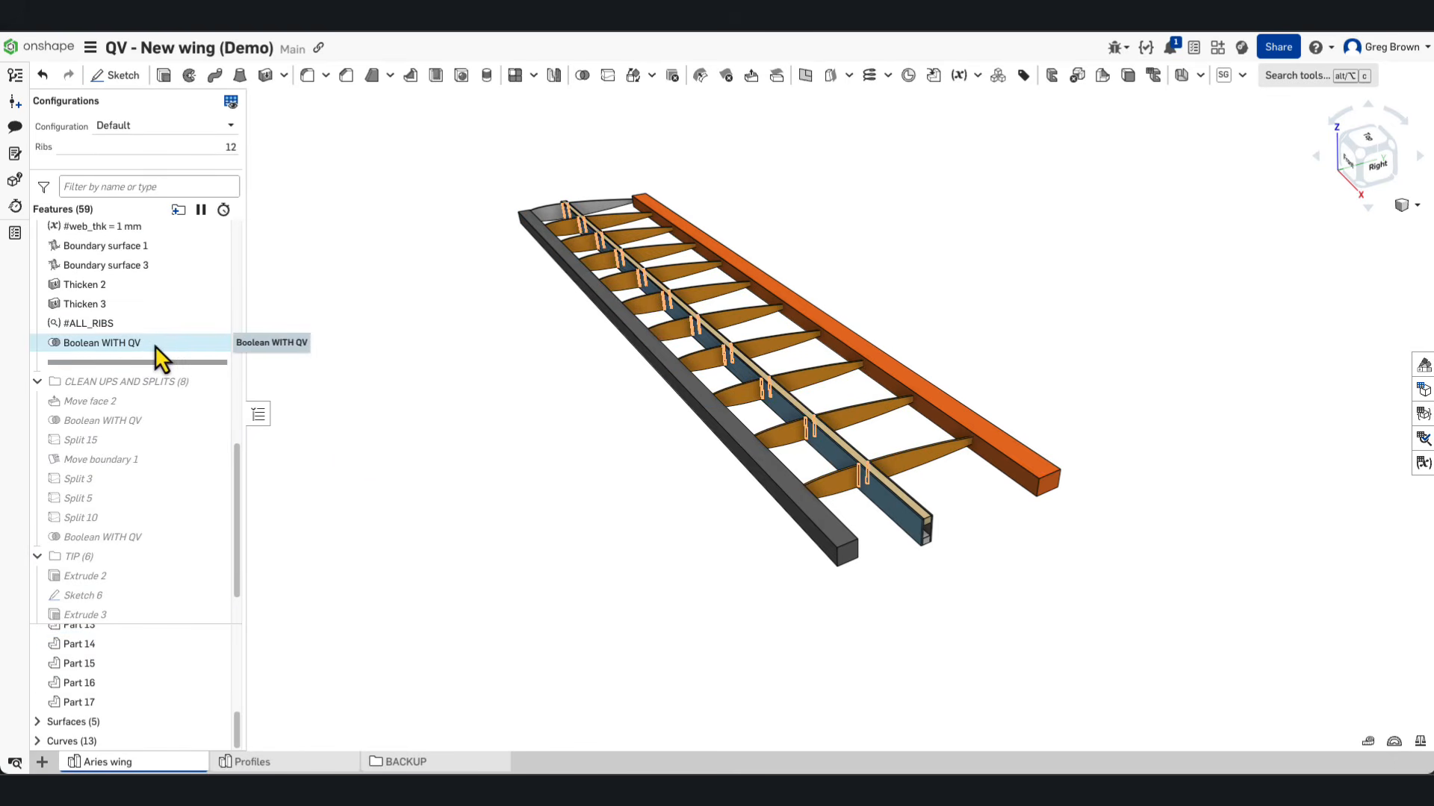
Step: Review how the web caps' Boolean WITH QV subtracts #ALL_RIBS from Part 17 and Part 16, and accept it unchanged
right_click(155, 345)
click(166, 378)
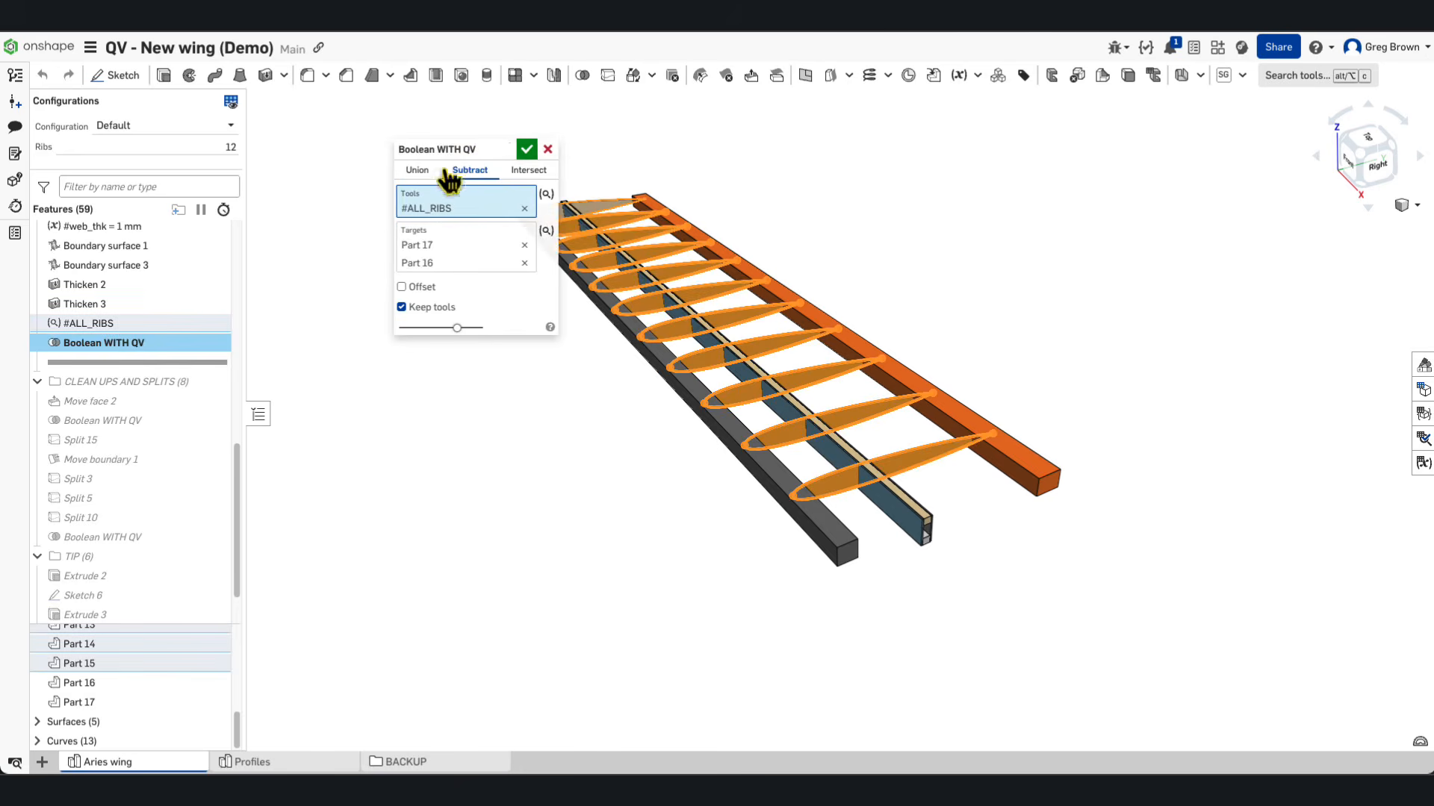
drag(449, 177, 375, 187)
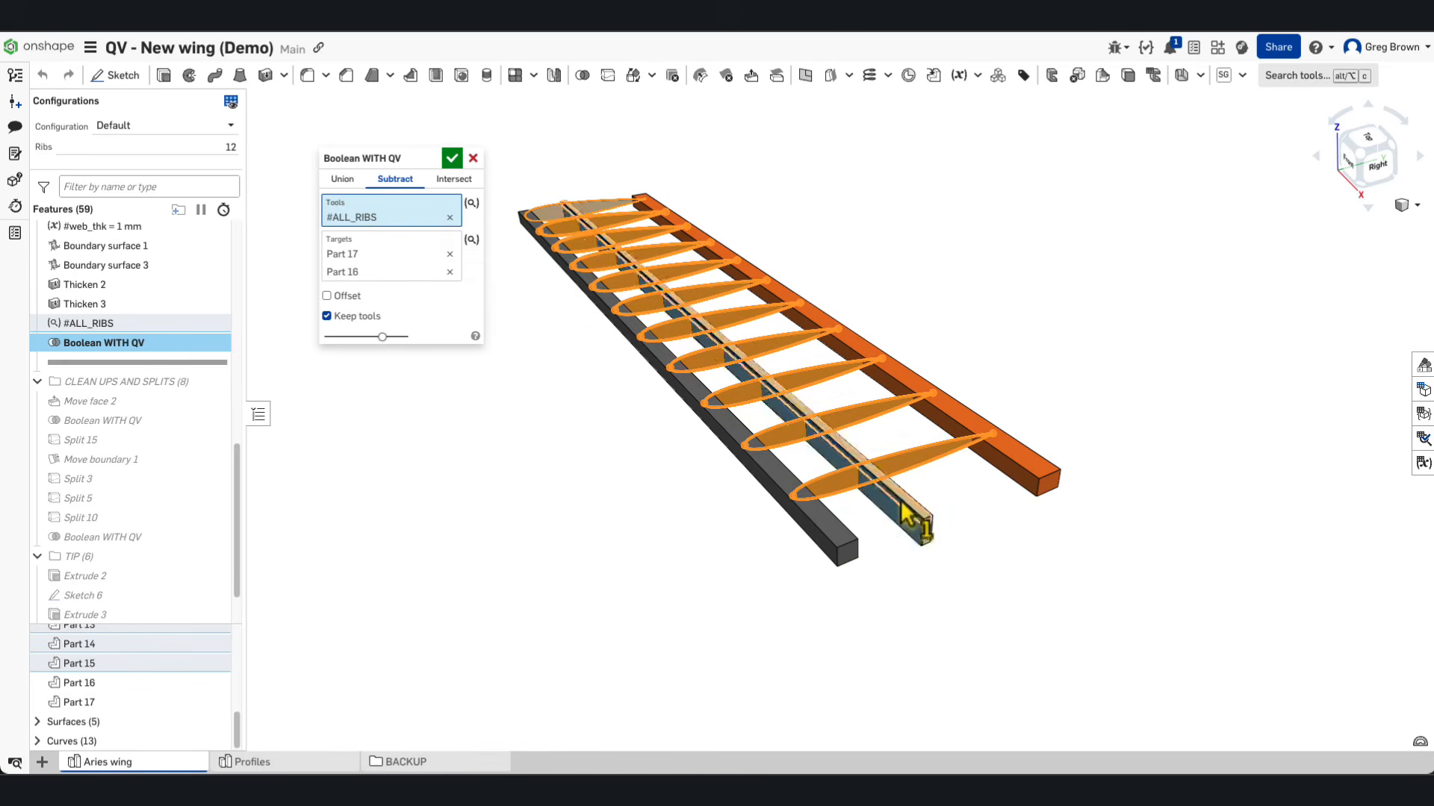
scroll(889, 514, up, 3)
scroll(887, 499, up, 2)
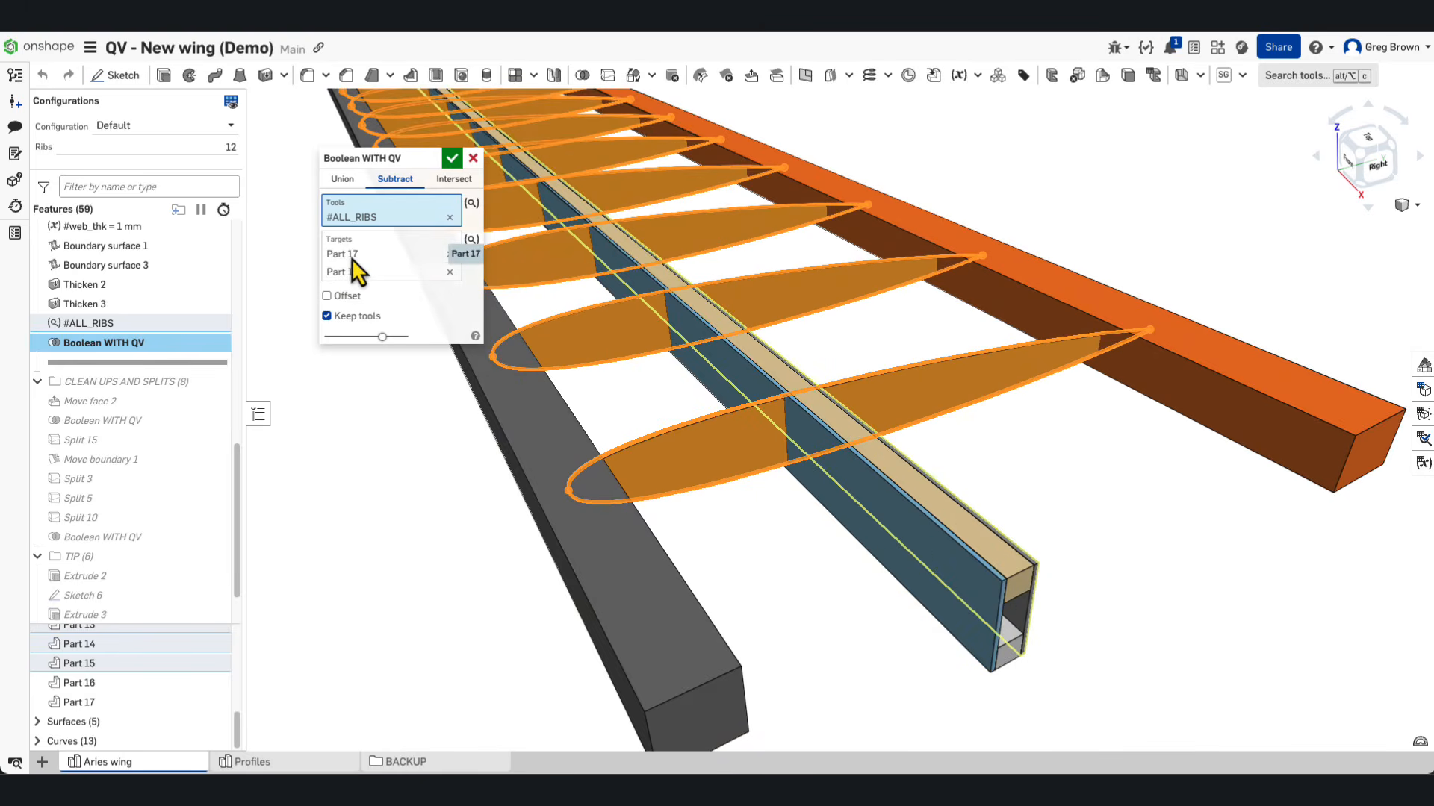
right_drag(889, 576, 1004, 555)
scroll(1003, 556, up, 3)
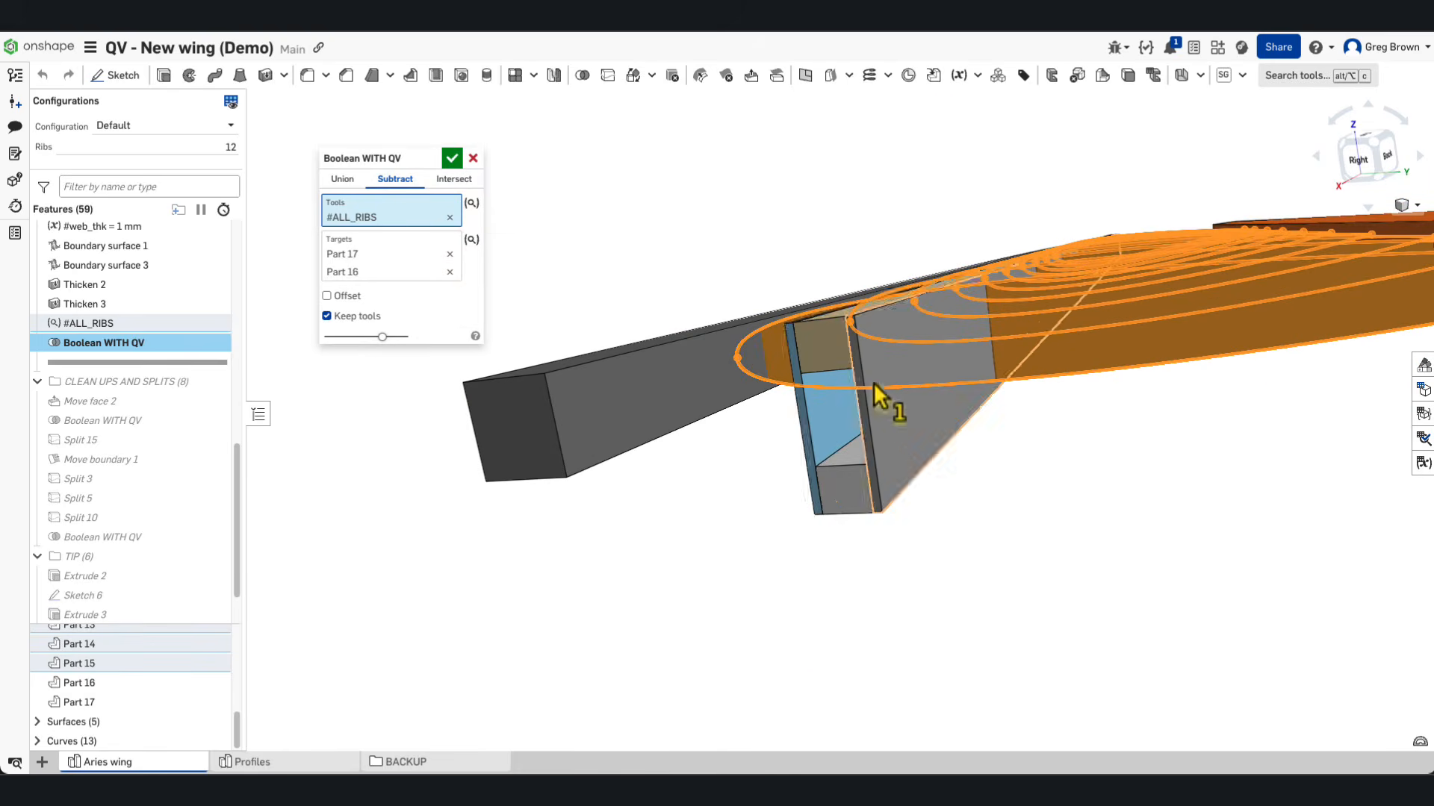
right_drag(874, 384, 723, 333)
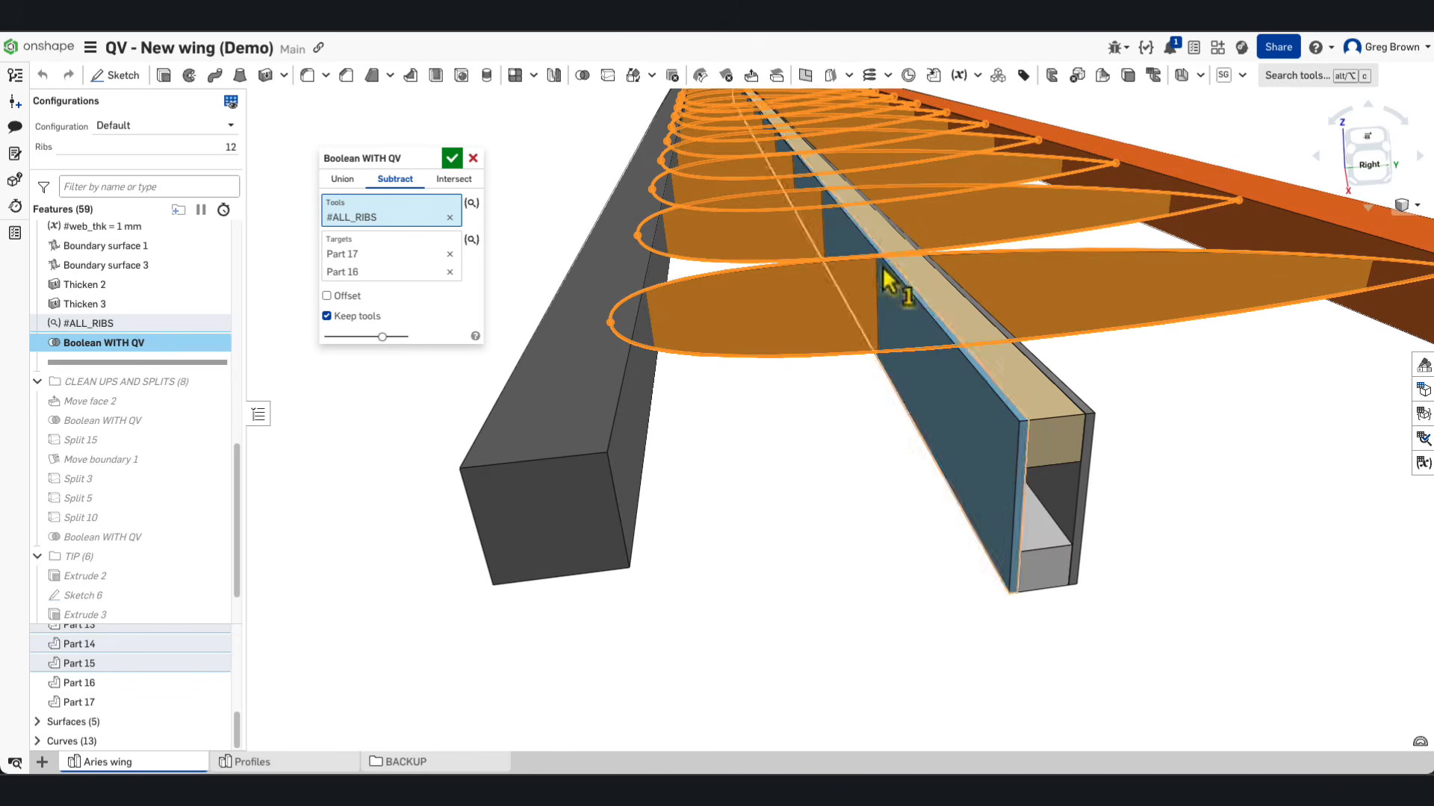
click(452, 159)
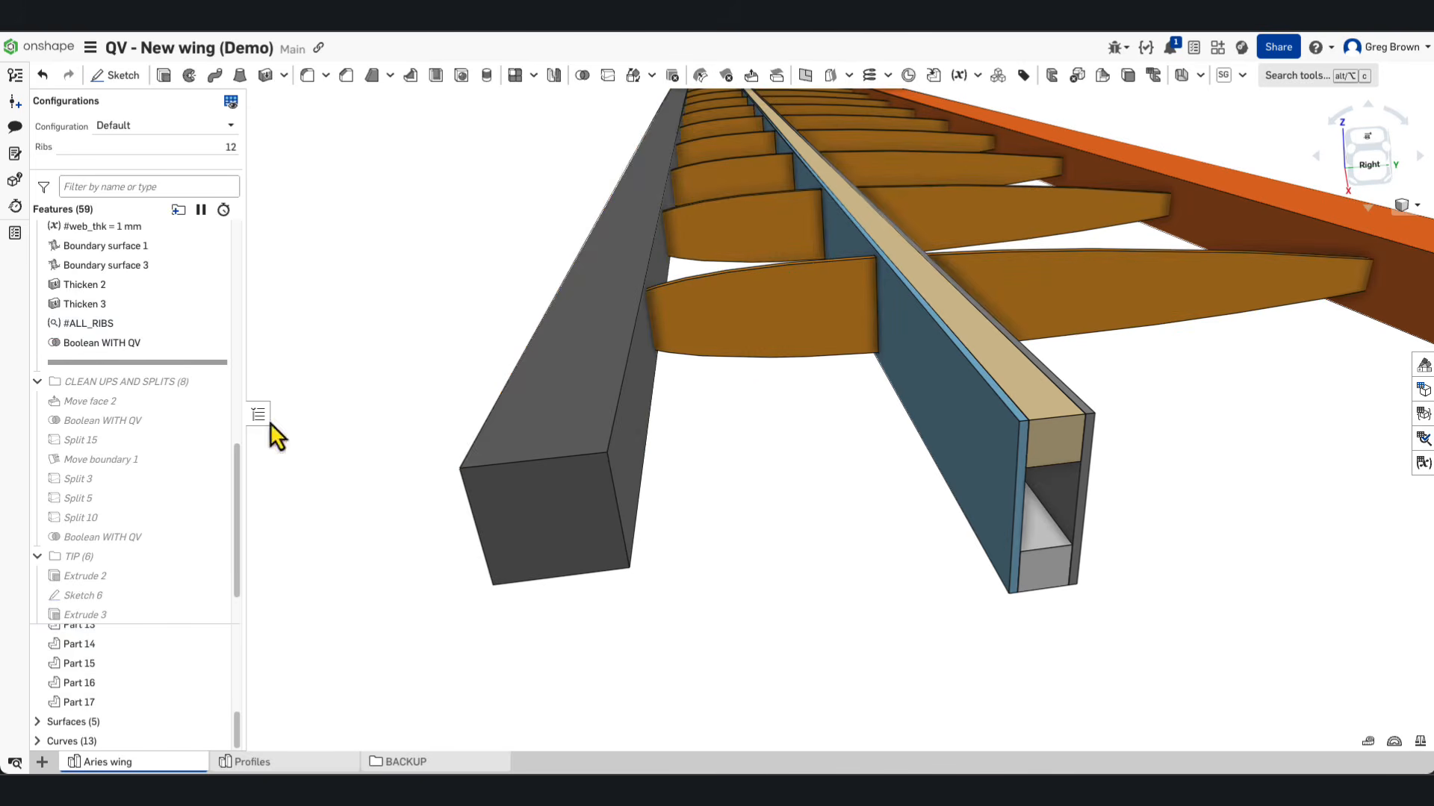
Step: Isolate the web cap on the dark spar's side, inspect the slots cut by the ribs, and end the isolation
scroll(889, 311, up, 5)
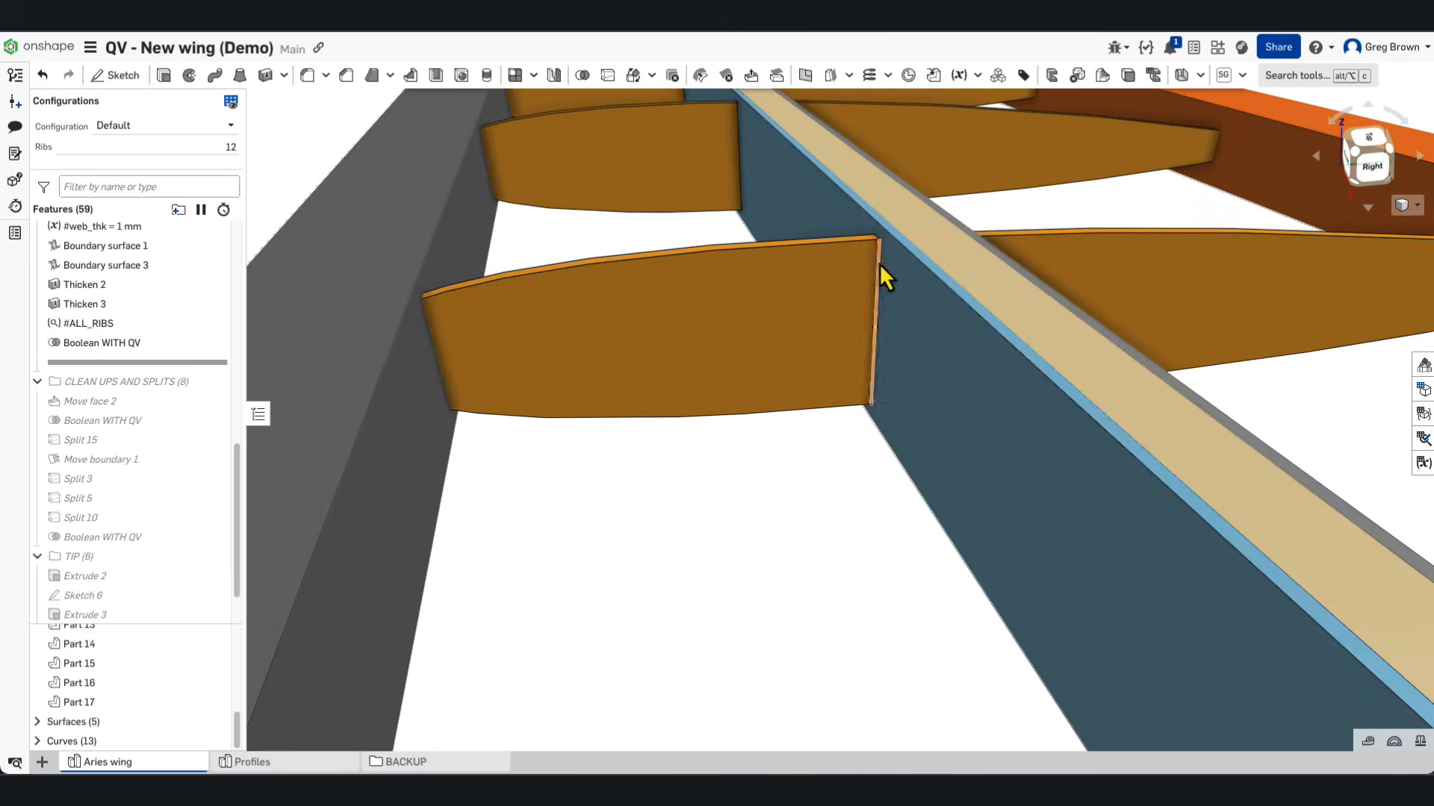
right_drag(884, 255, 914, 293)
click(899, 285)
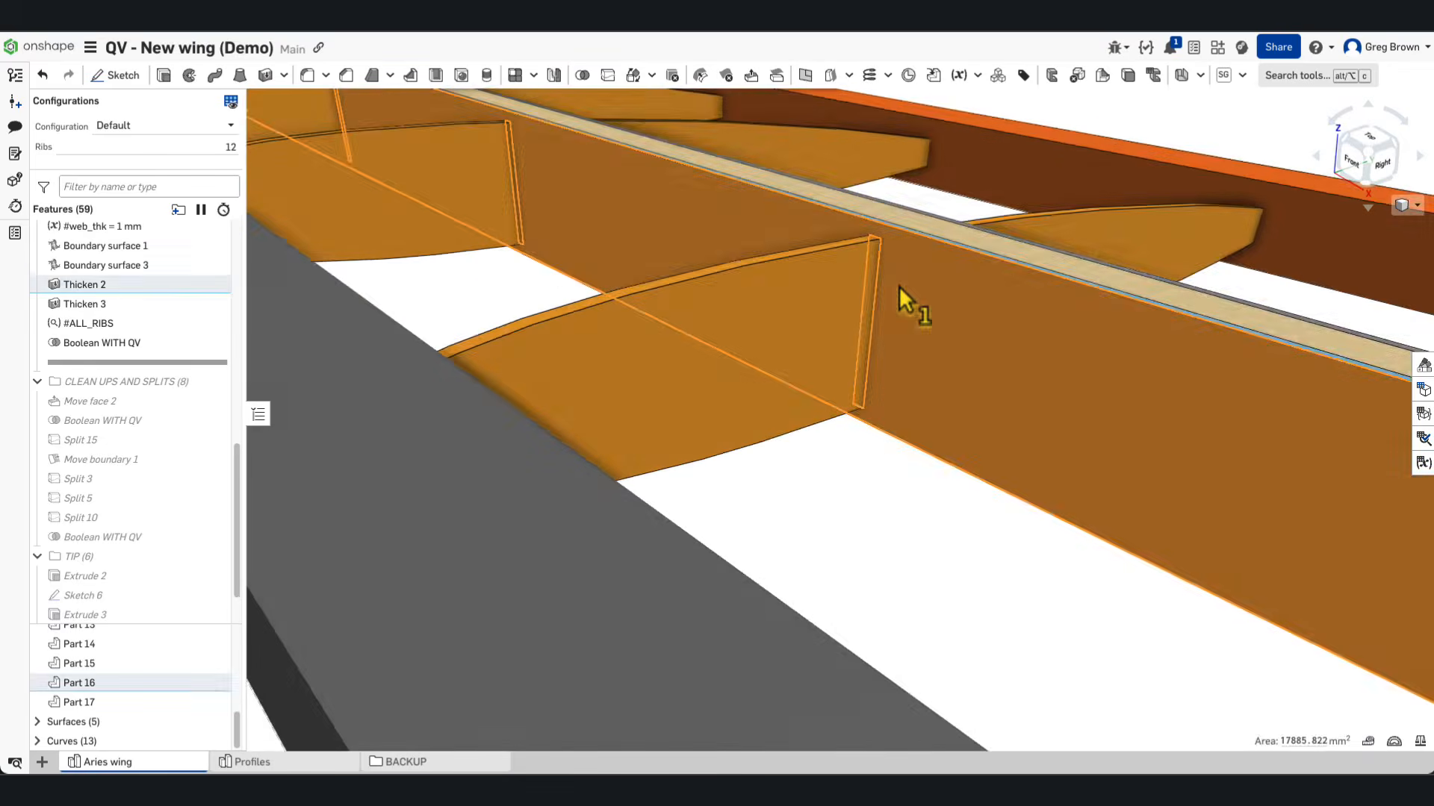
key(shift+i)
right_drag(988, 312, 969, 337)
scroll(823, 327, down, 5)
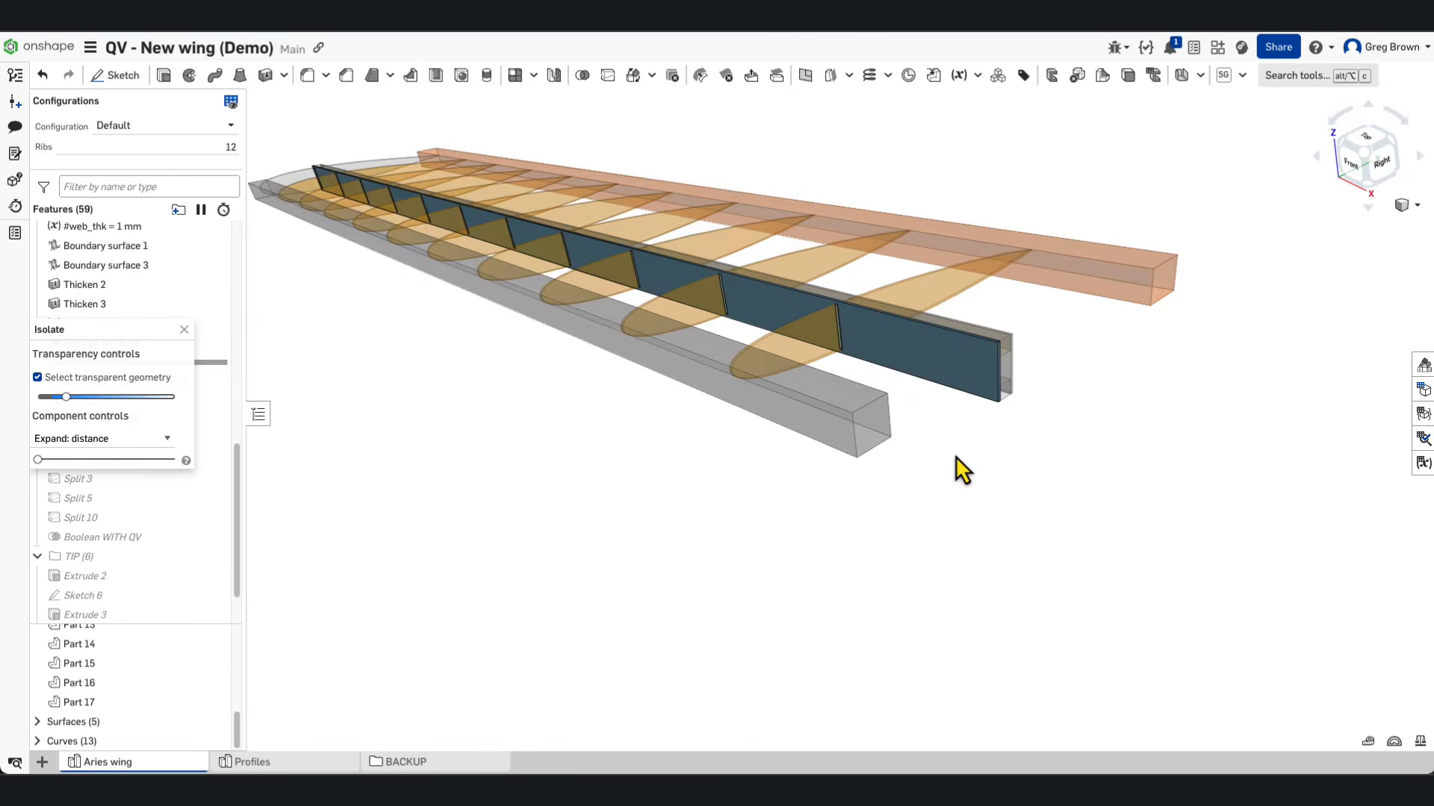
key(Escape)
Step: Roll the history past the first Boolean WITH QV in CLEAN UPS AND SPLITS and review its subtract tools and targets
drag(164, 364, 155, 442)
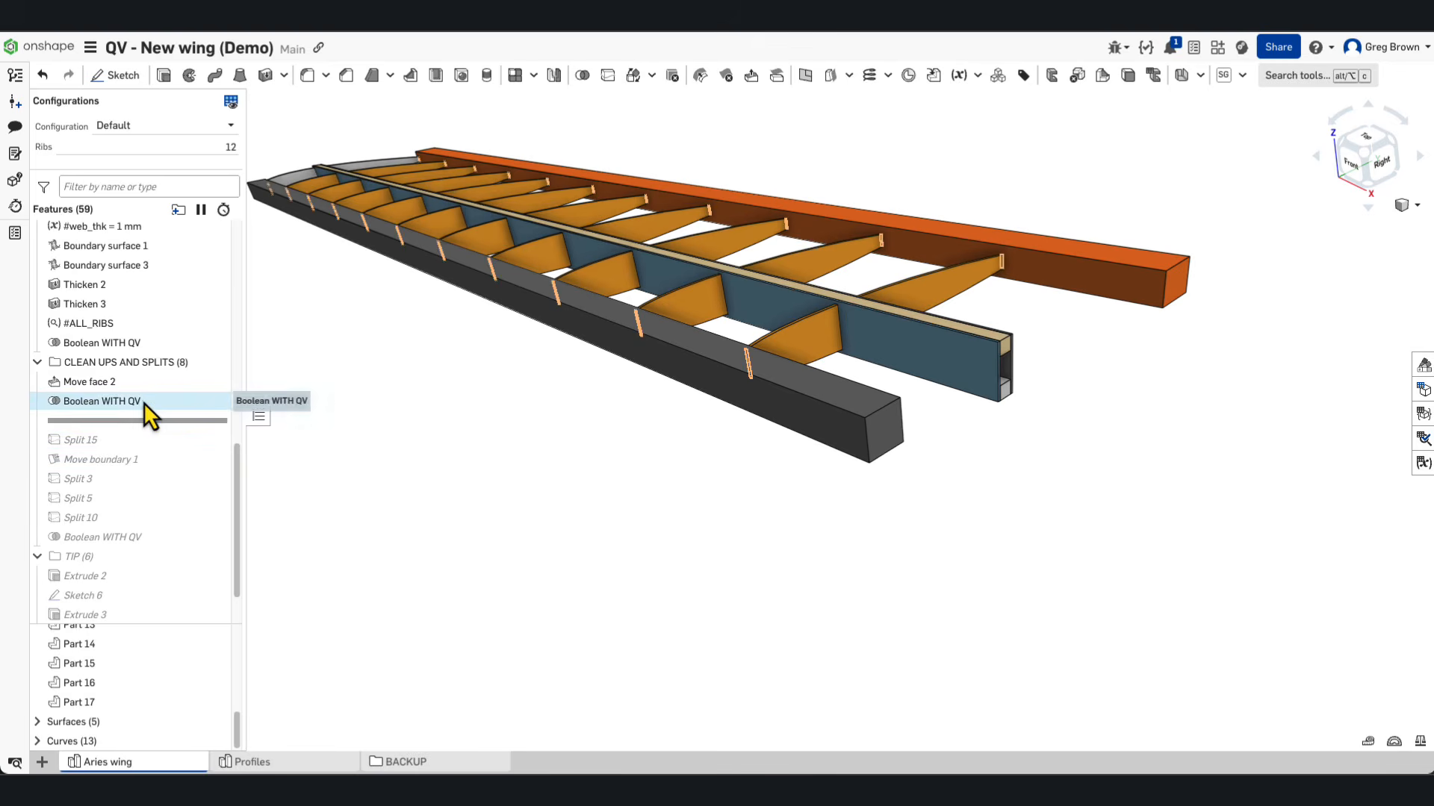
right_click(144, 402)
click(180, 433)
right_drag(378, 433, 459, 419)
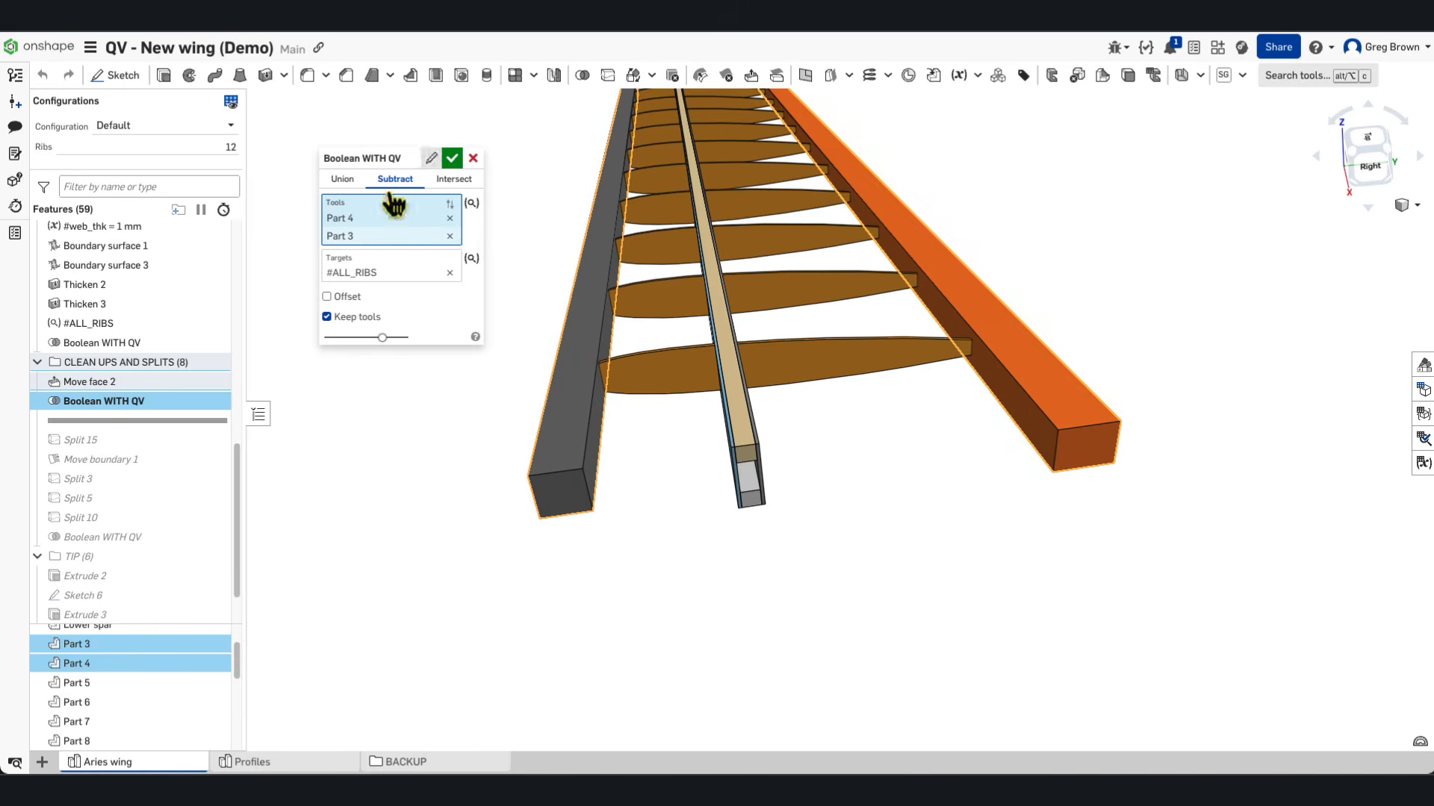
click(378, 273)
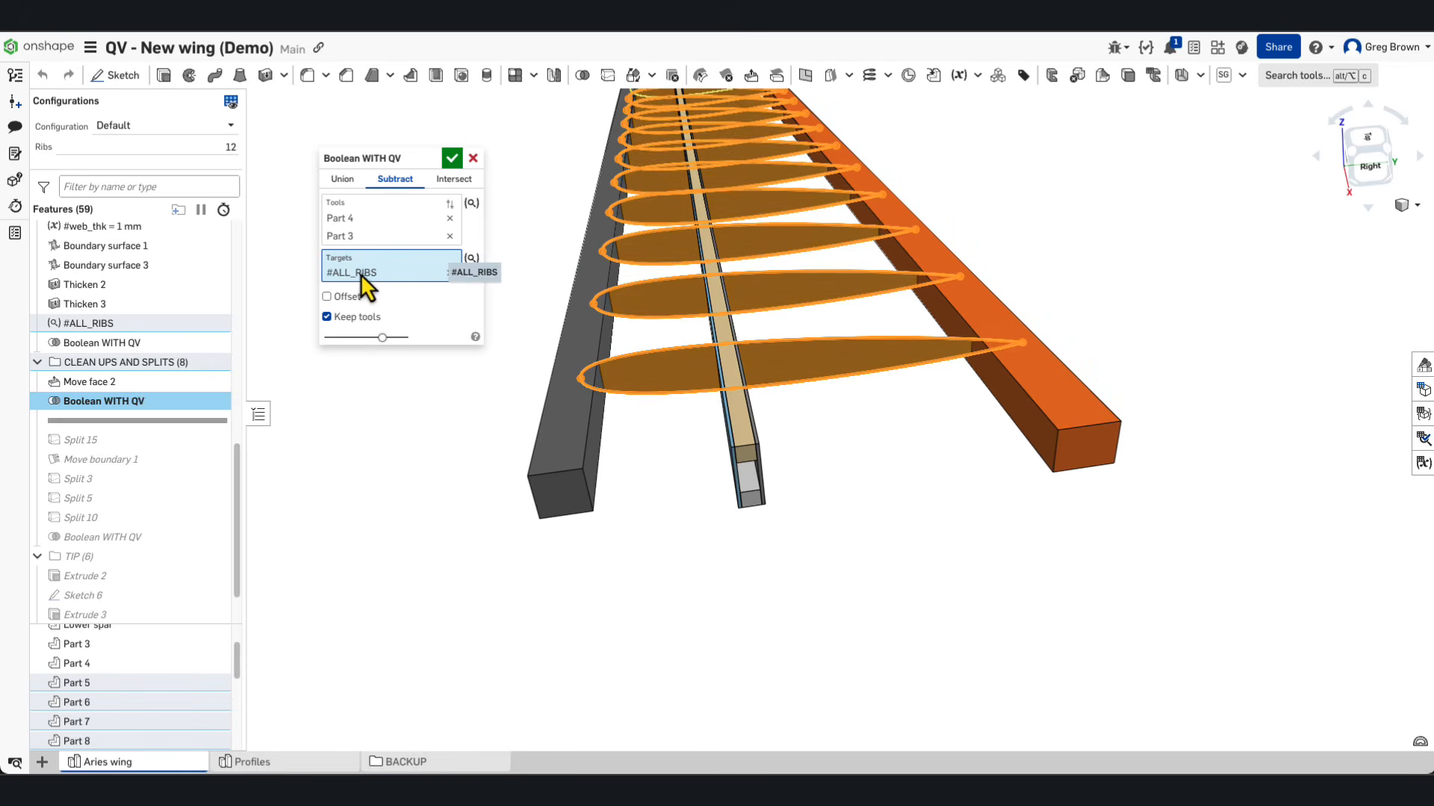
click(344, 227)
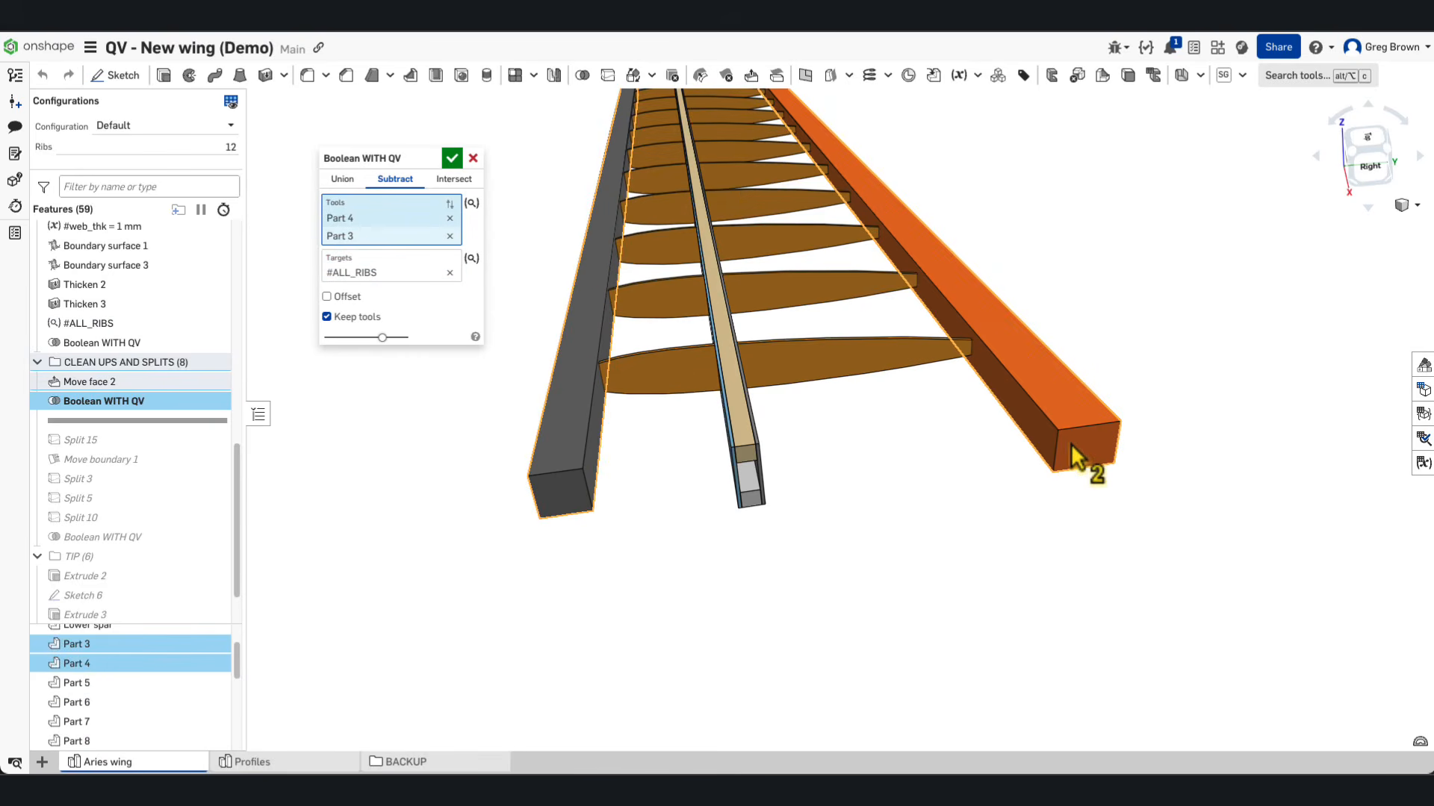
click(453, 163)
Step: Isolate the rib nearest the open spar ends, inspect its trimmed leading and trailing ends, and end the isolation
click(681, 388)
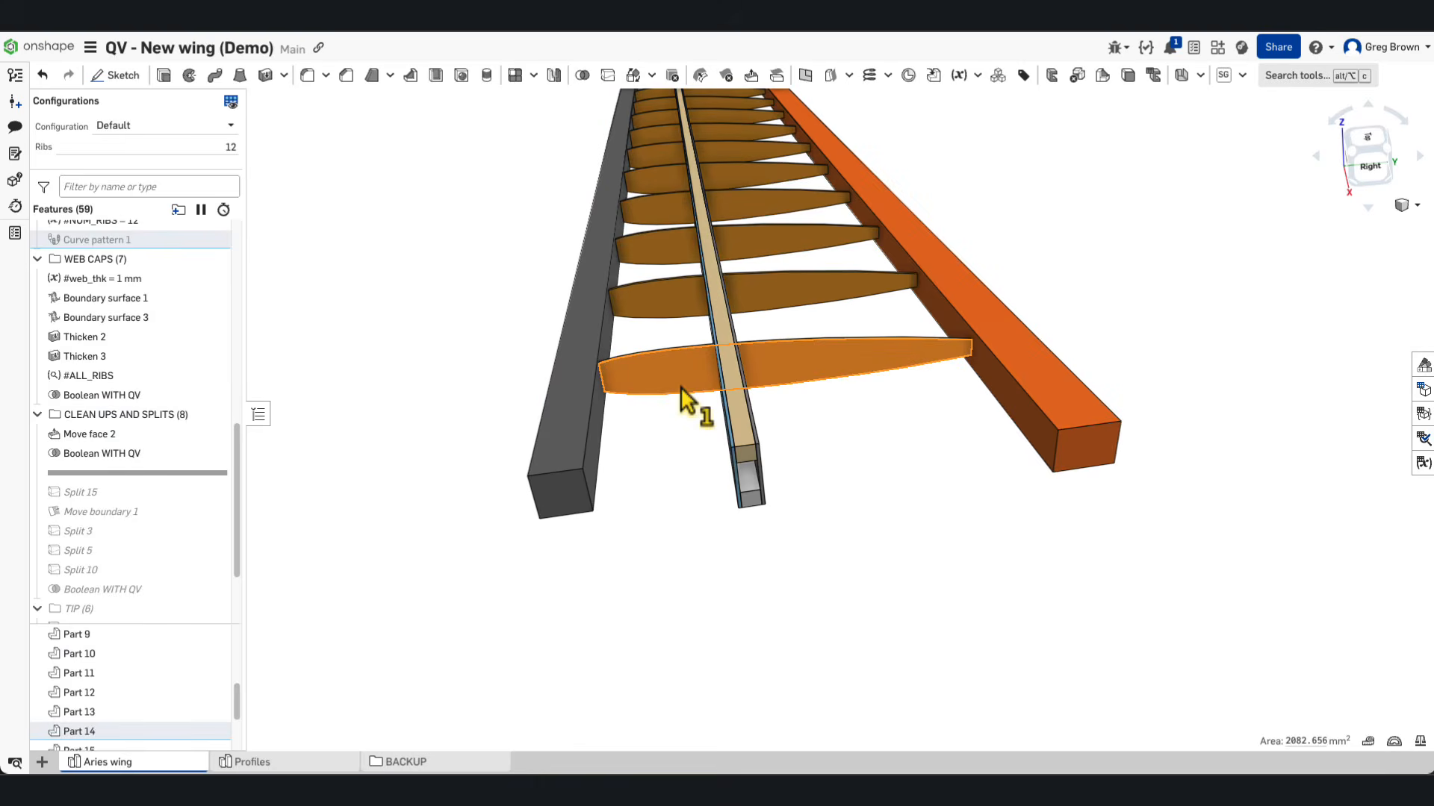
key(shift+i)
right_drag(672, 452, 648, 424)
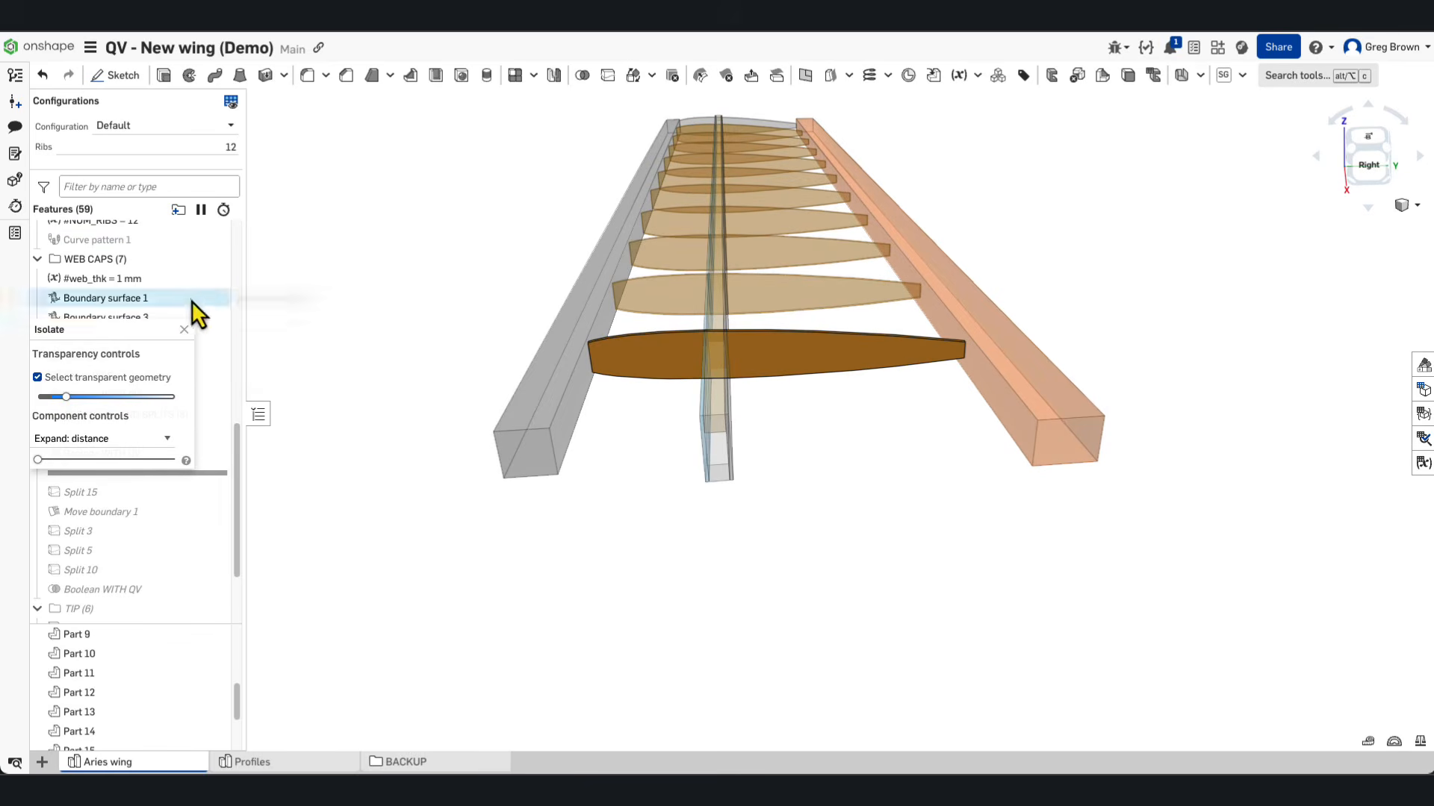
key(shift+i)
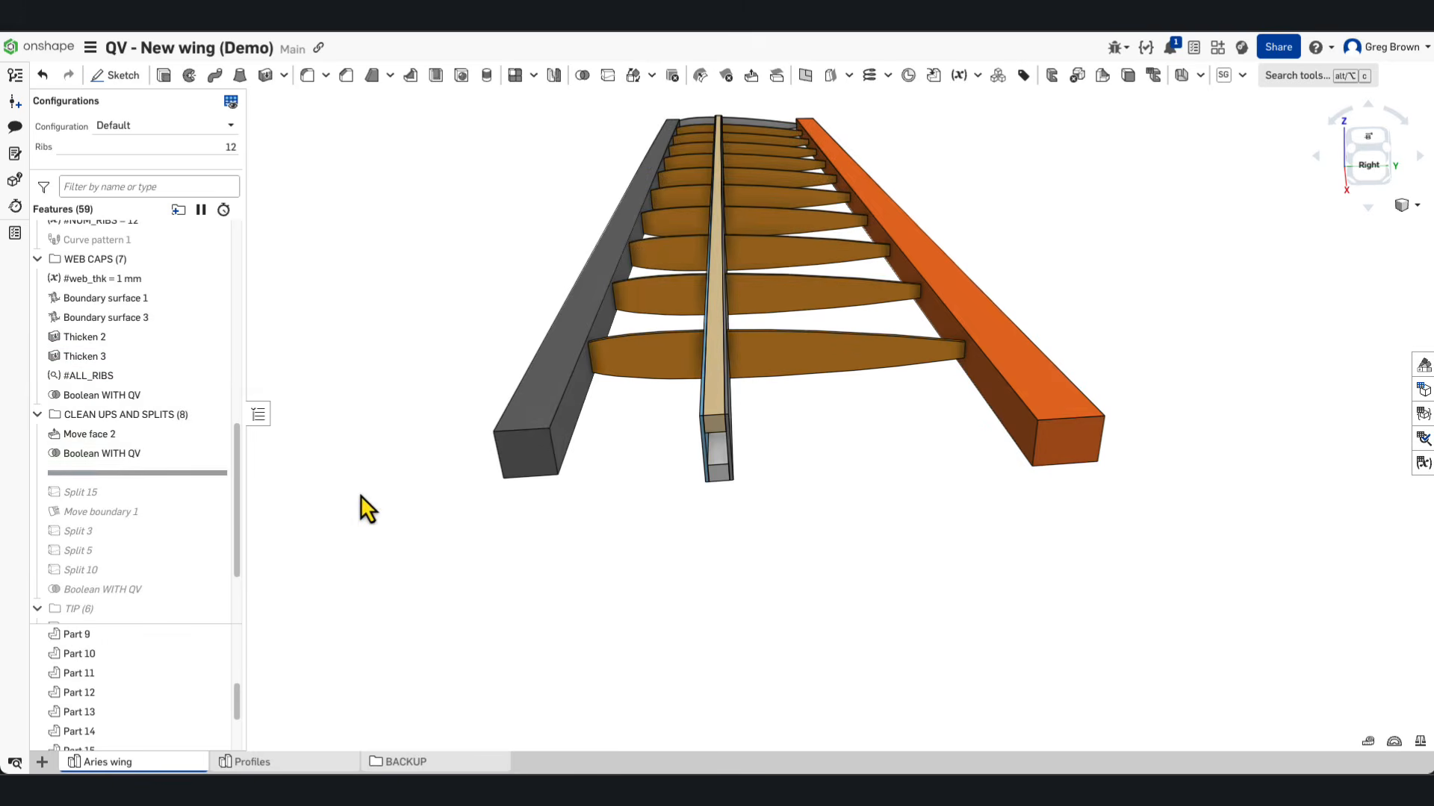
Step: Roll the history past the last Boolean WITH QV in CLEAN UPS AND SPLITS and review its subtraction of the upper and lower spars from #ALL_RIBS
drag(194, 474, 197, 550)
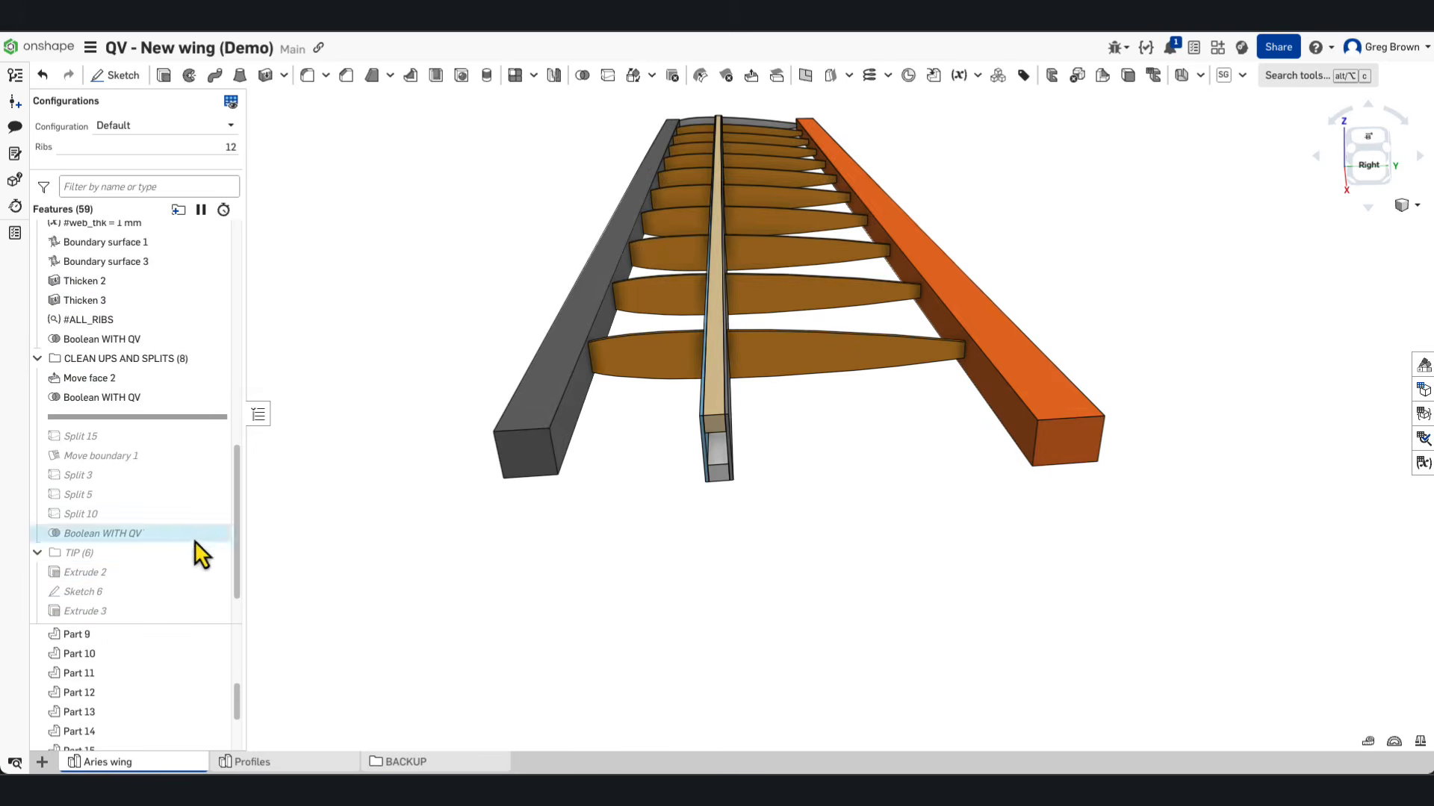
right_drag(584, 354, 726, 357)
scroll(694, 337, up, 10)
scroll(702, 340, down, 5)
right_click(137, 519)
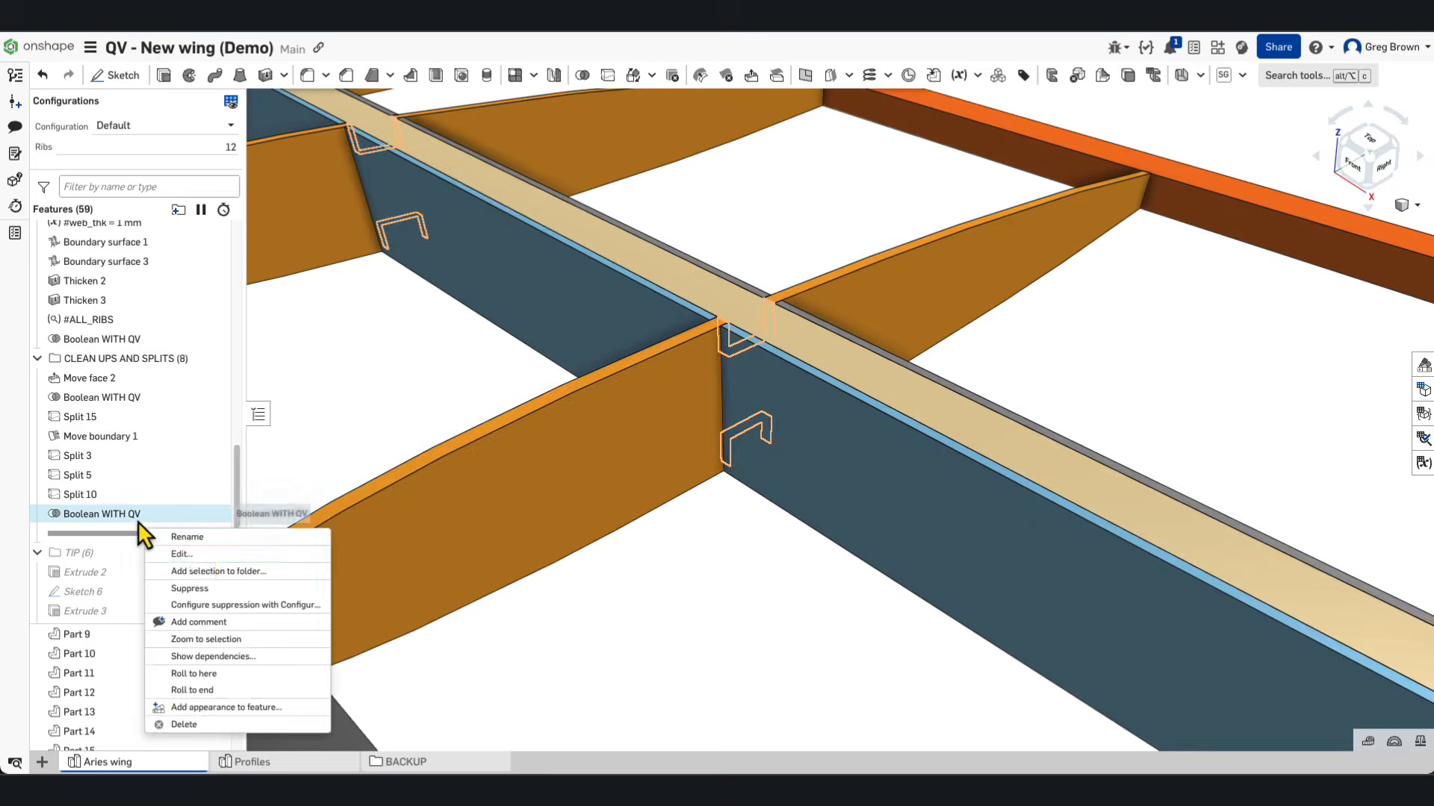
click(195, 554)
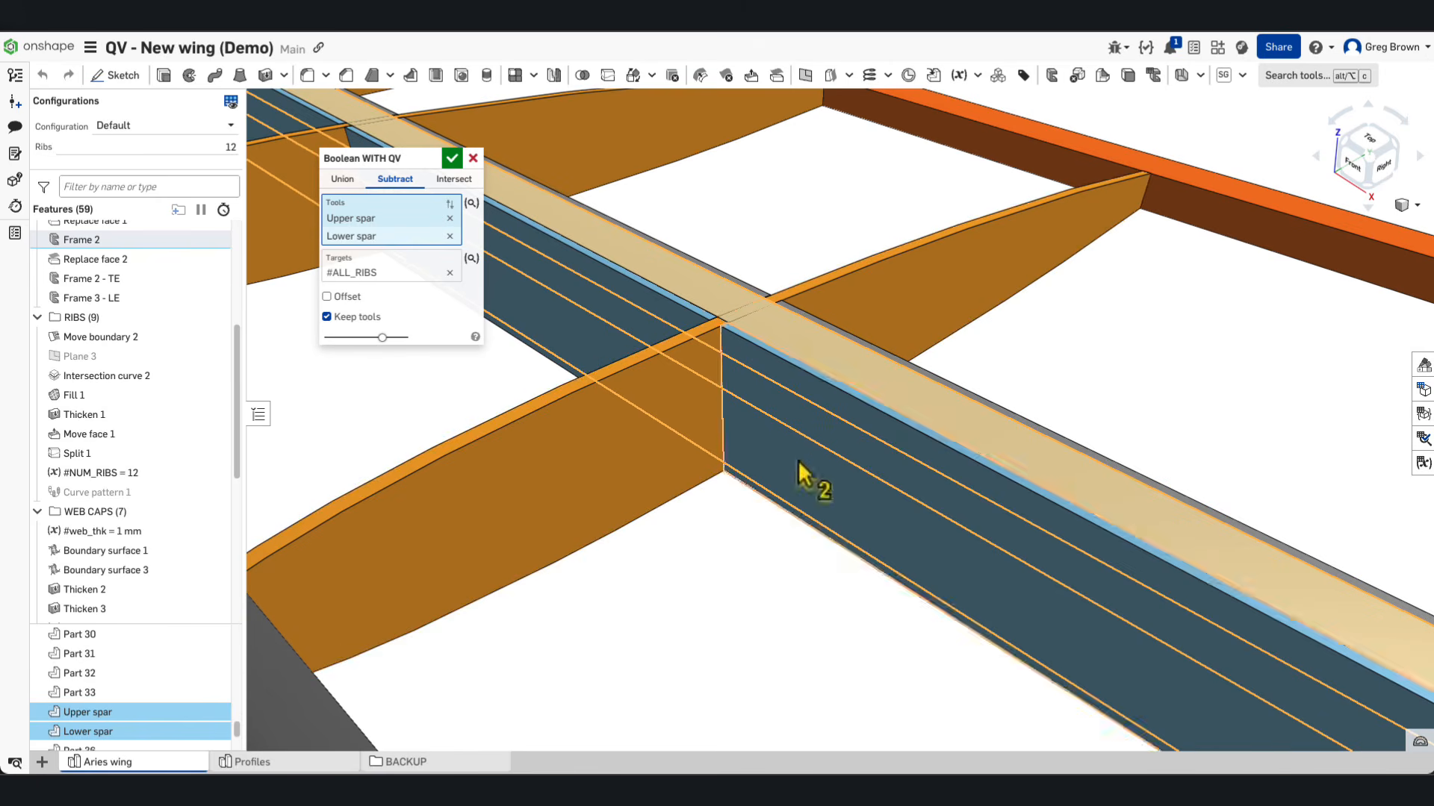
click(453, 158)
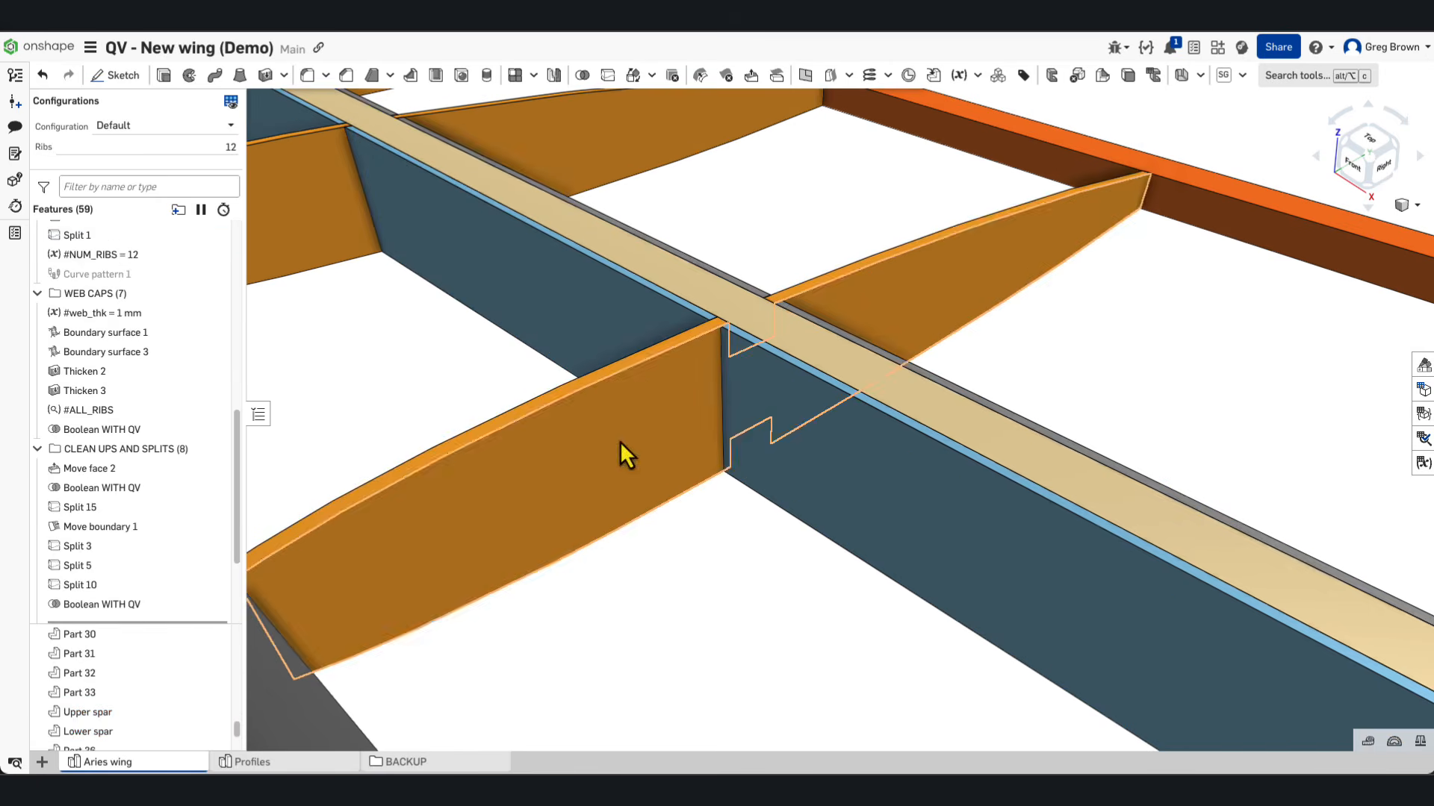
Step: Isolate the rib nearest the open spar ends, inspect its upper and lower spar notches, and end the isolation
key(shift+i)
mouse_move(661, 602)
right_down()
mouse_move(675, 575)
mouse_move(660, 593)
right_up()
scroll(670, 433, down, 5)
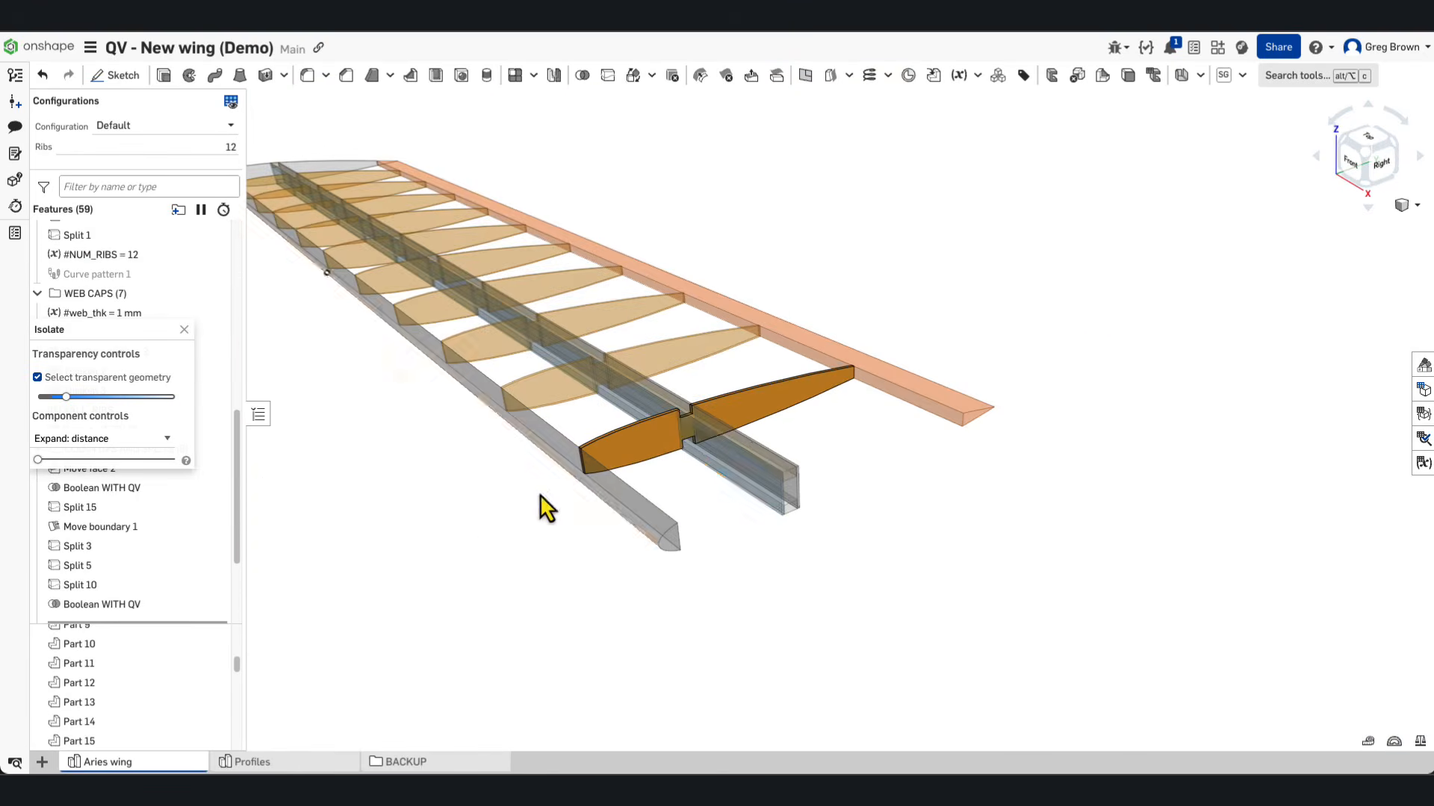
click(184, 329)
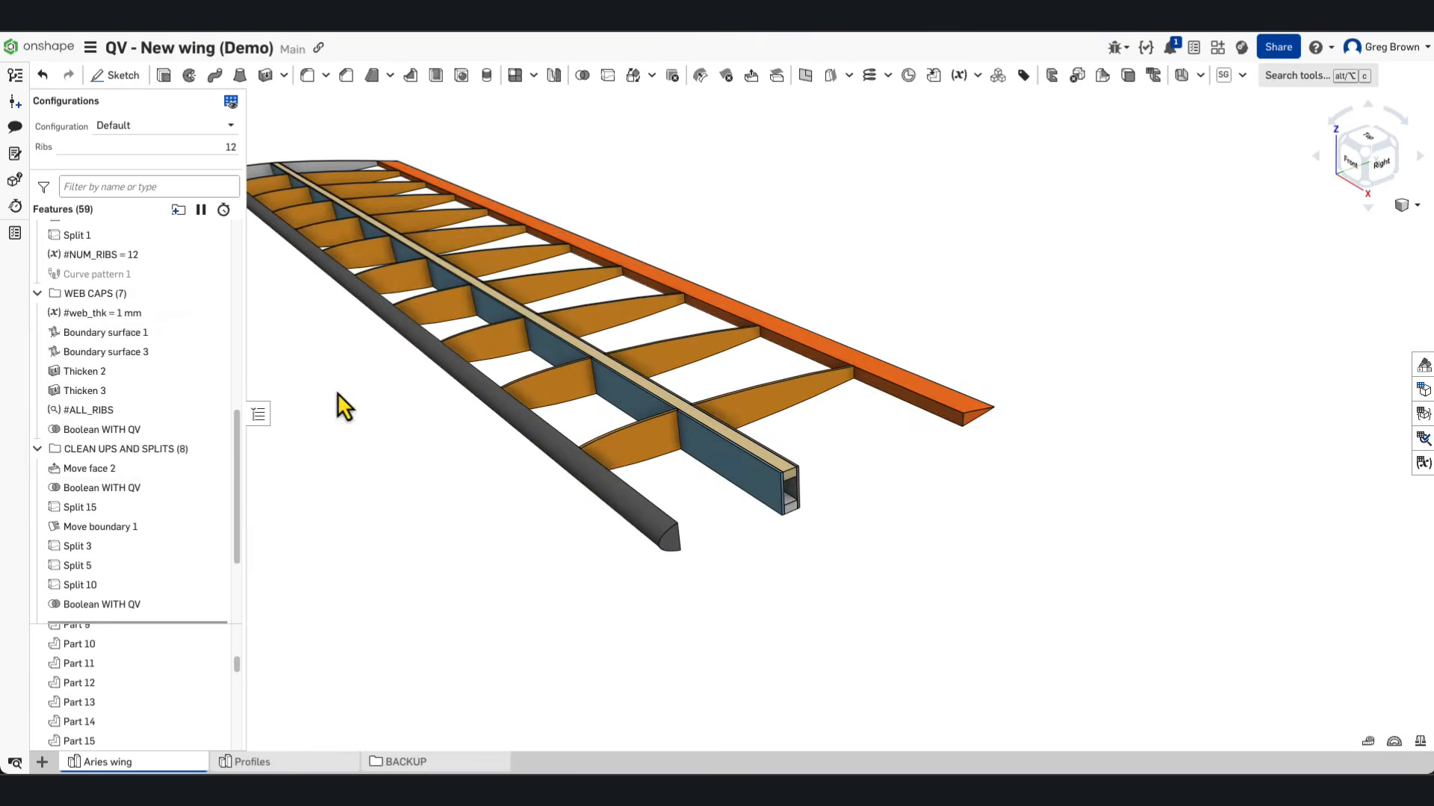
Step: Roll the feature history forward to the end, past the TIP folder, and show the whole wing
scroll(141, 554, down, 2)
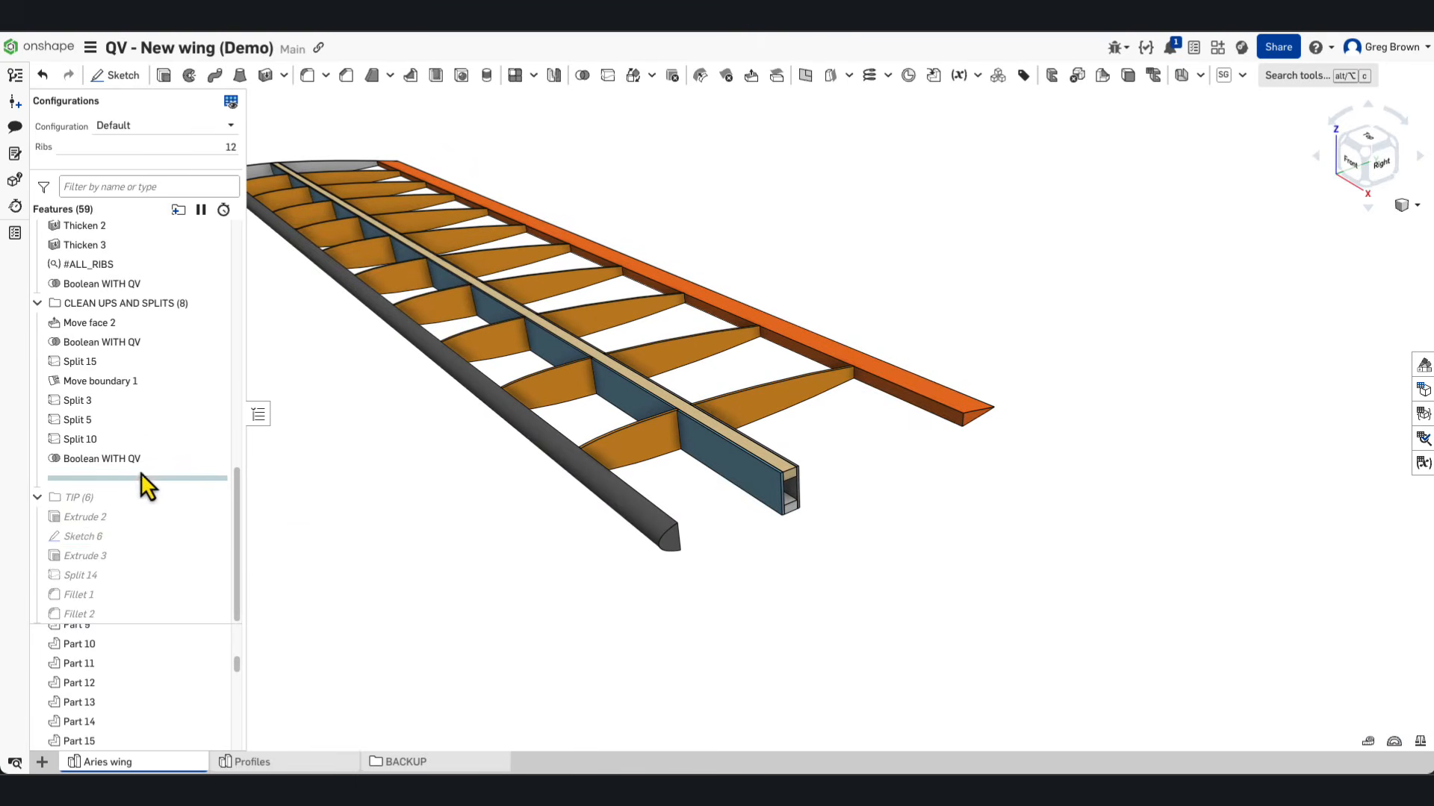
click(199, 496)
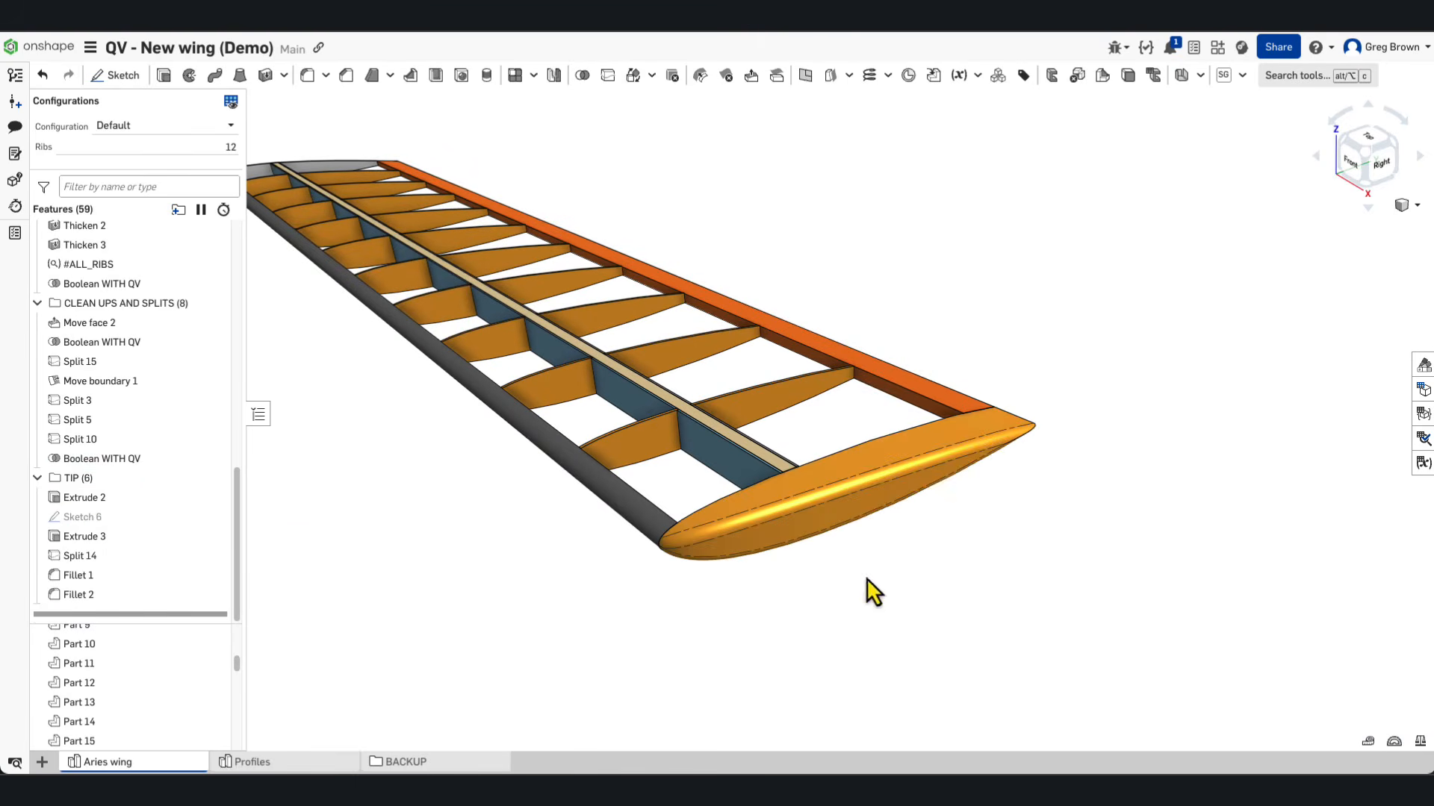
scroll(866, 578, down, 2)
Step: Try a smaller Ribs configuration value on the wing and restore it to 12
click(200, 127)
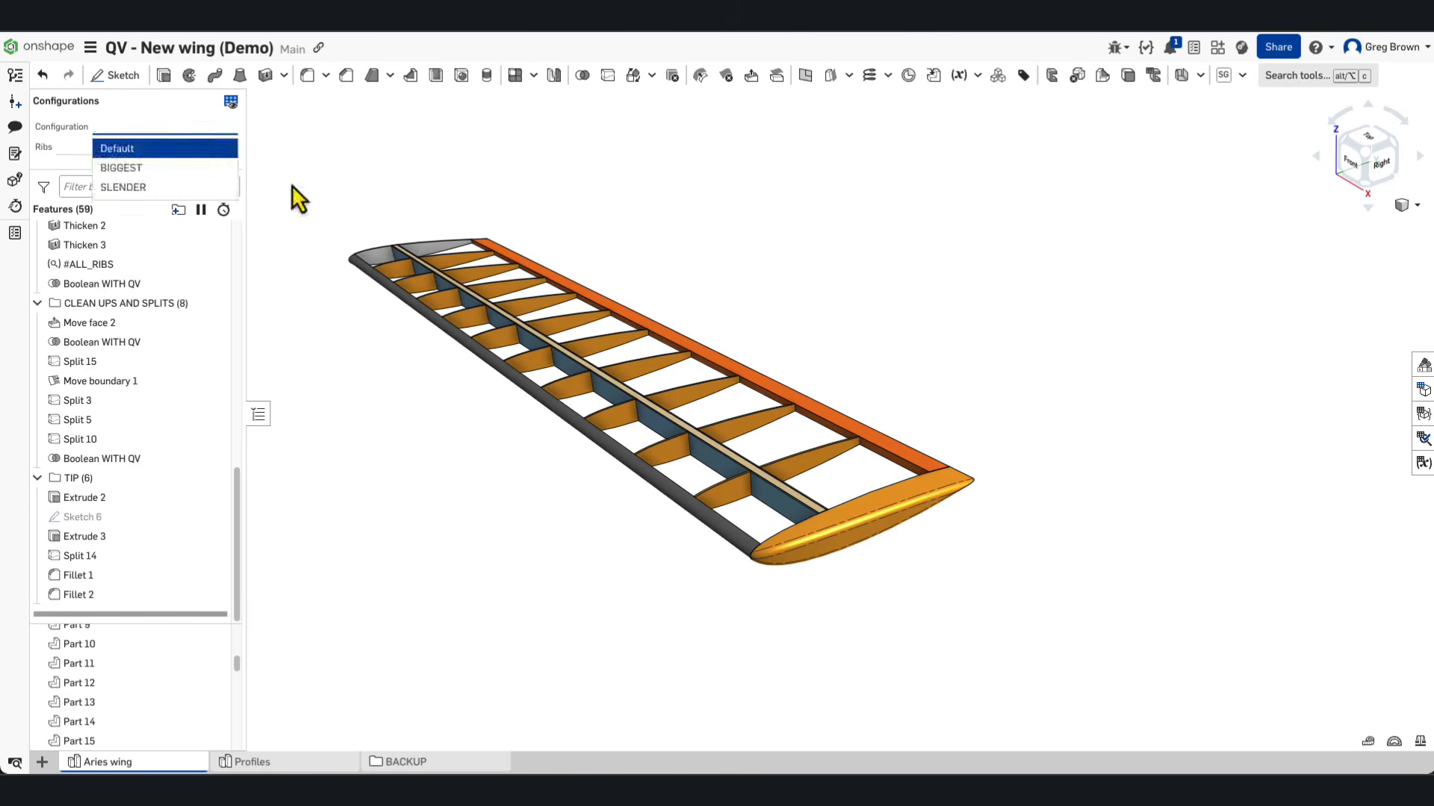
click(292, 186)
click(215, 146)
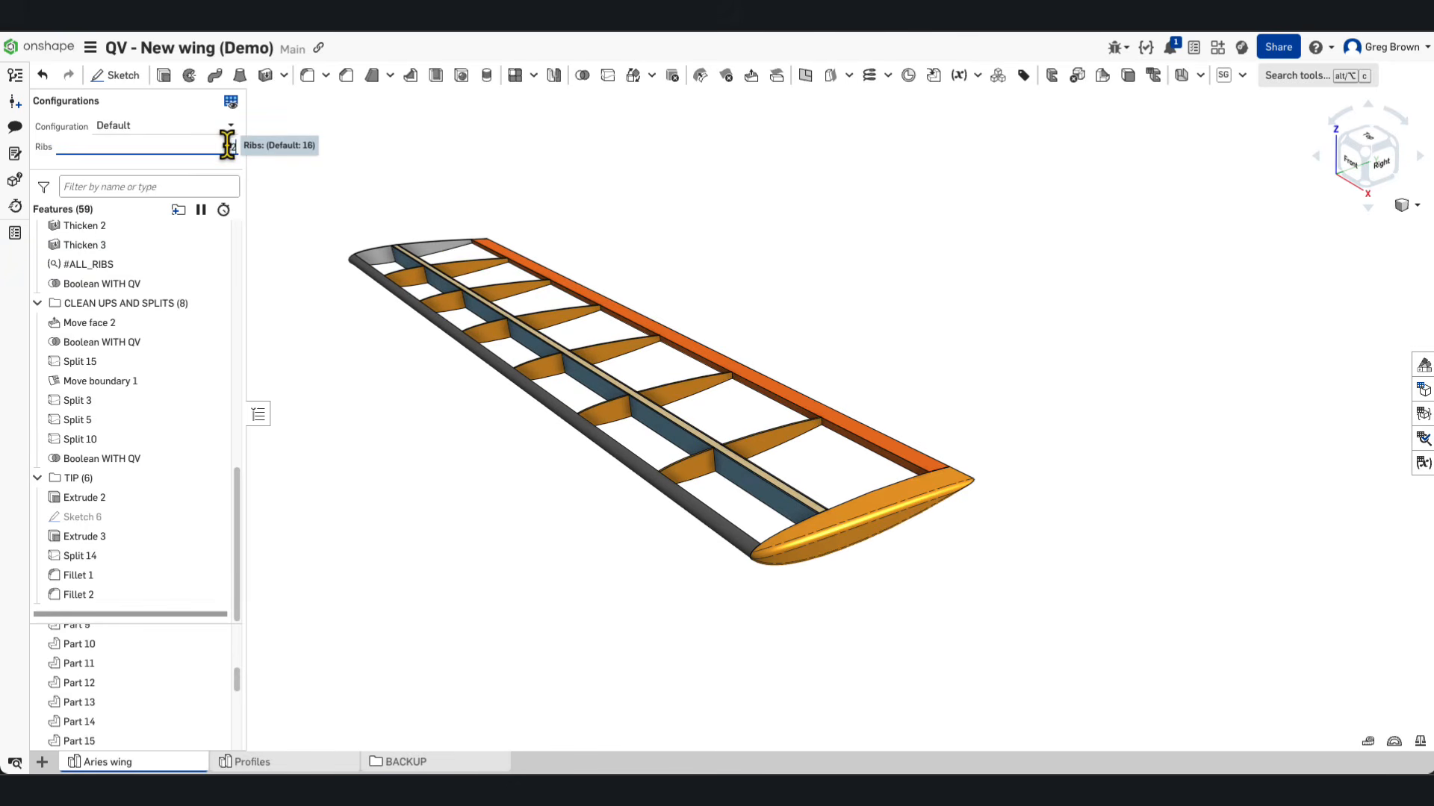
Step: Switch the wing to the SLENDER configuration and inspect its ribs and spars from above and at an angle
click(127, 127)
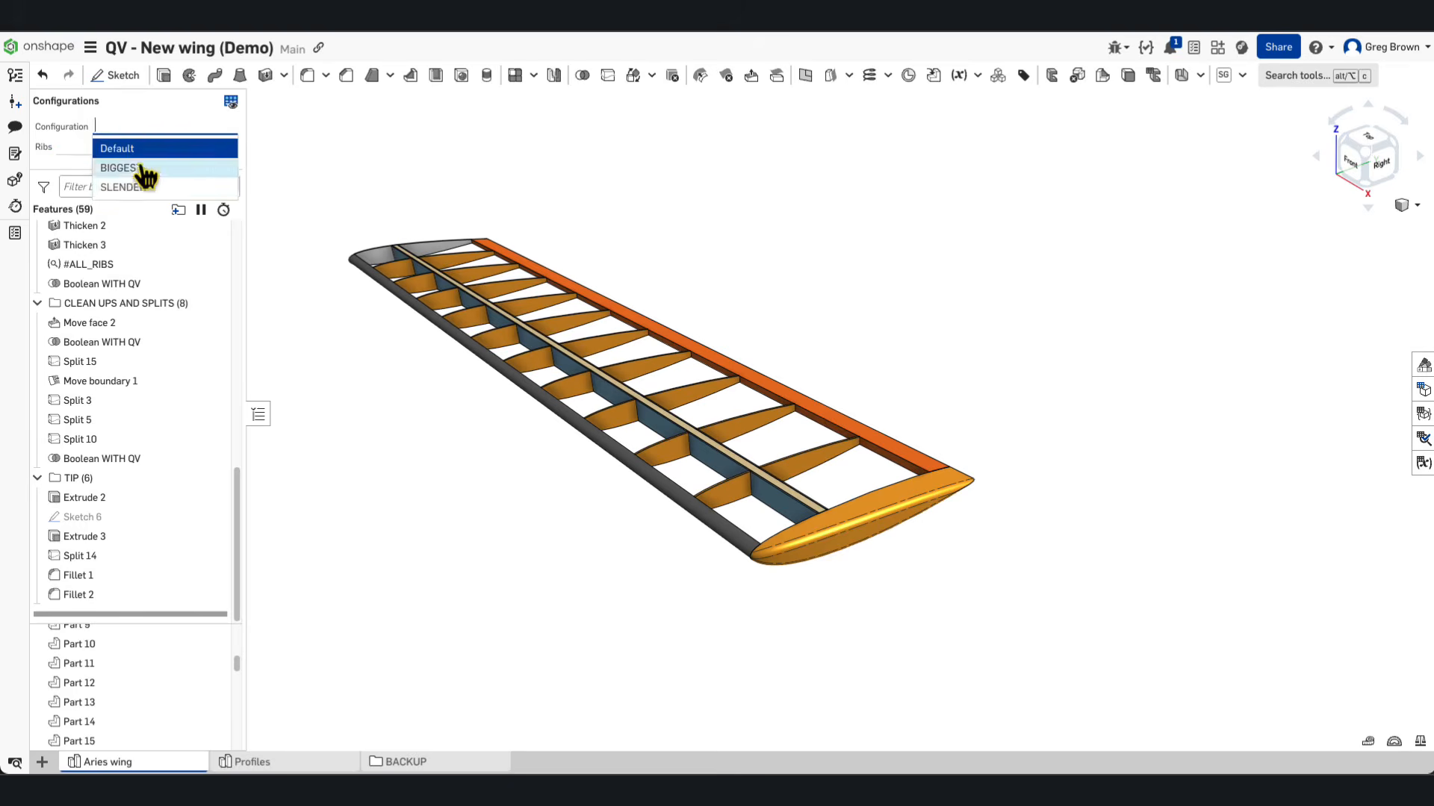
click(127, 187)
mouse_move(586, 429)
right_down()
mouse_move(607, 418)
mouse_move(558, 428)
right_up()
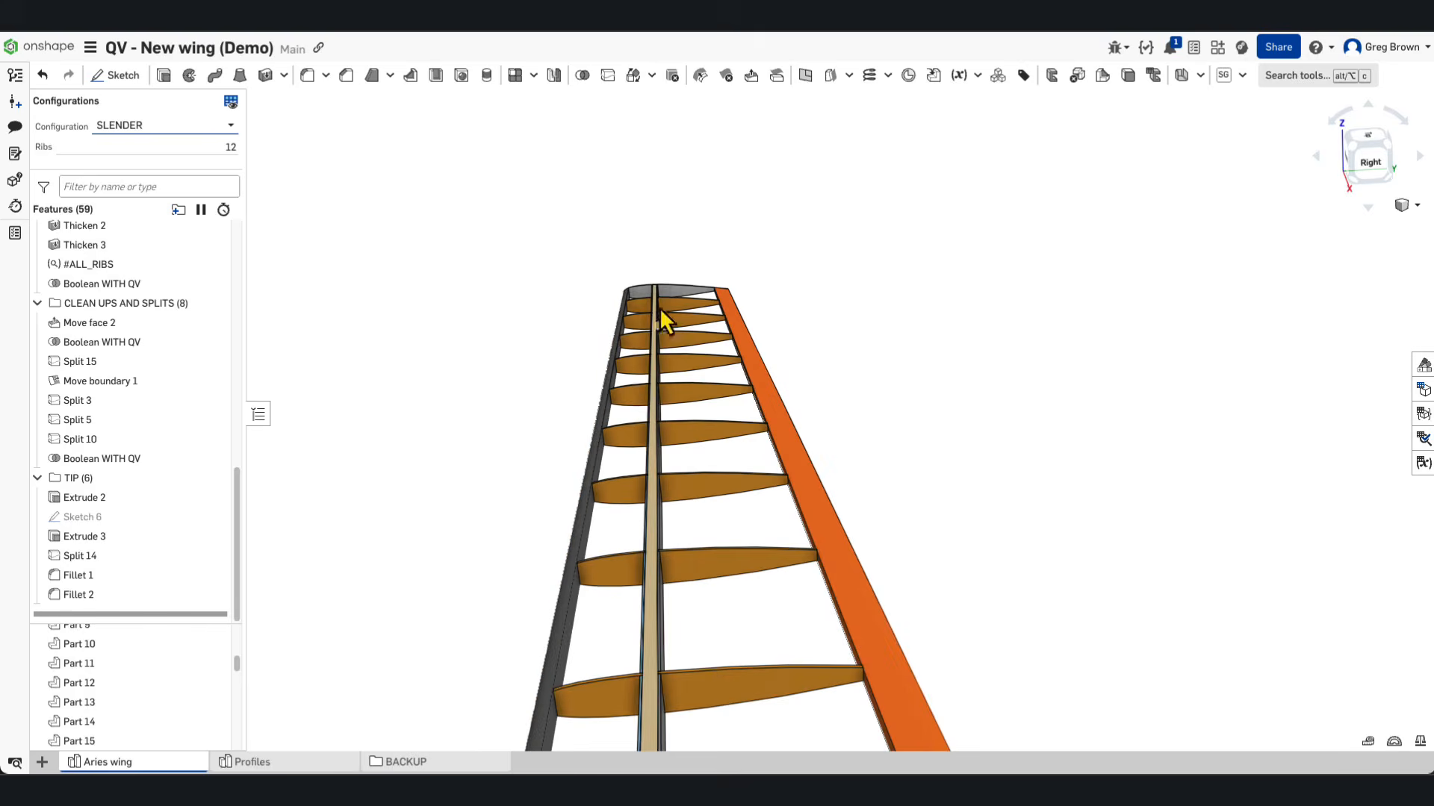
scroll(708, 329, down, 3)
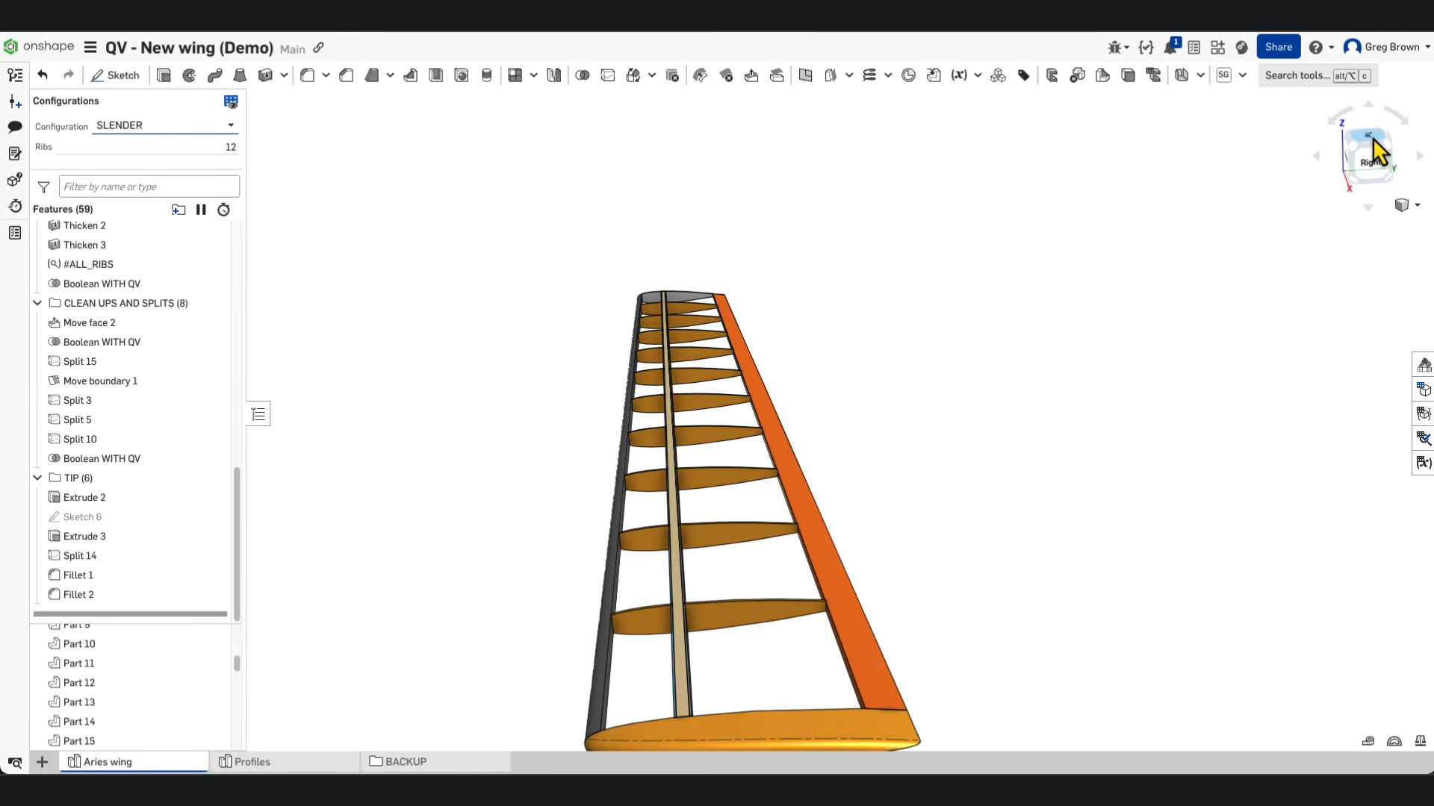
click(1372, 139)
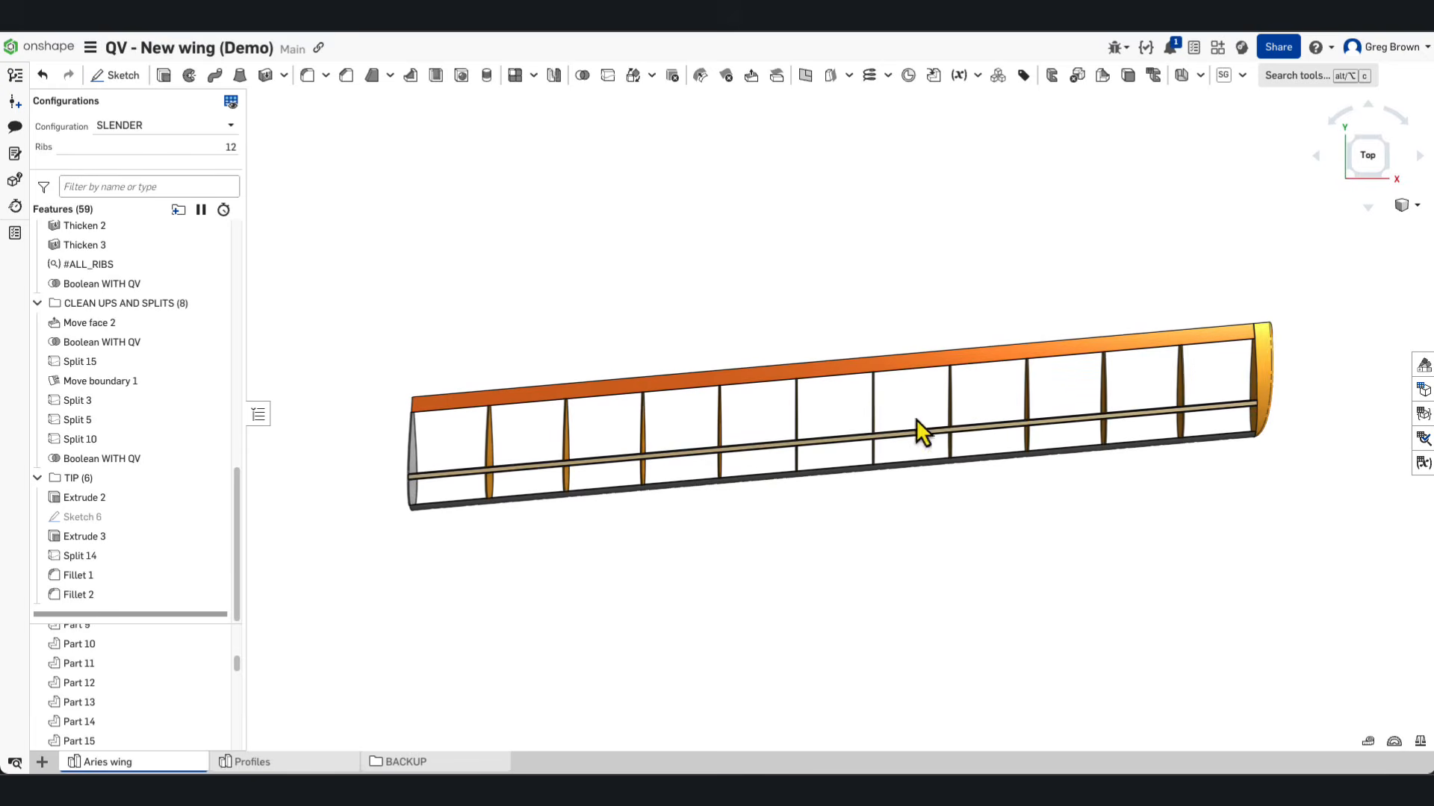
right_drag(762, 506, 793, 471)
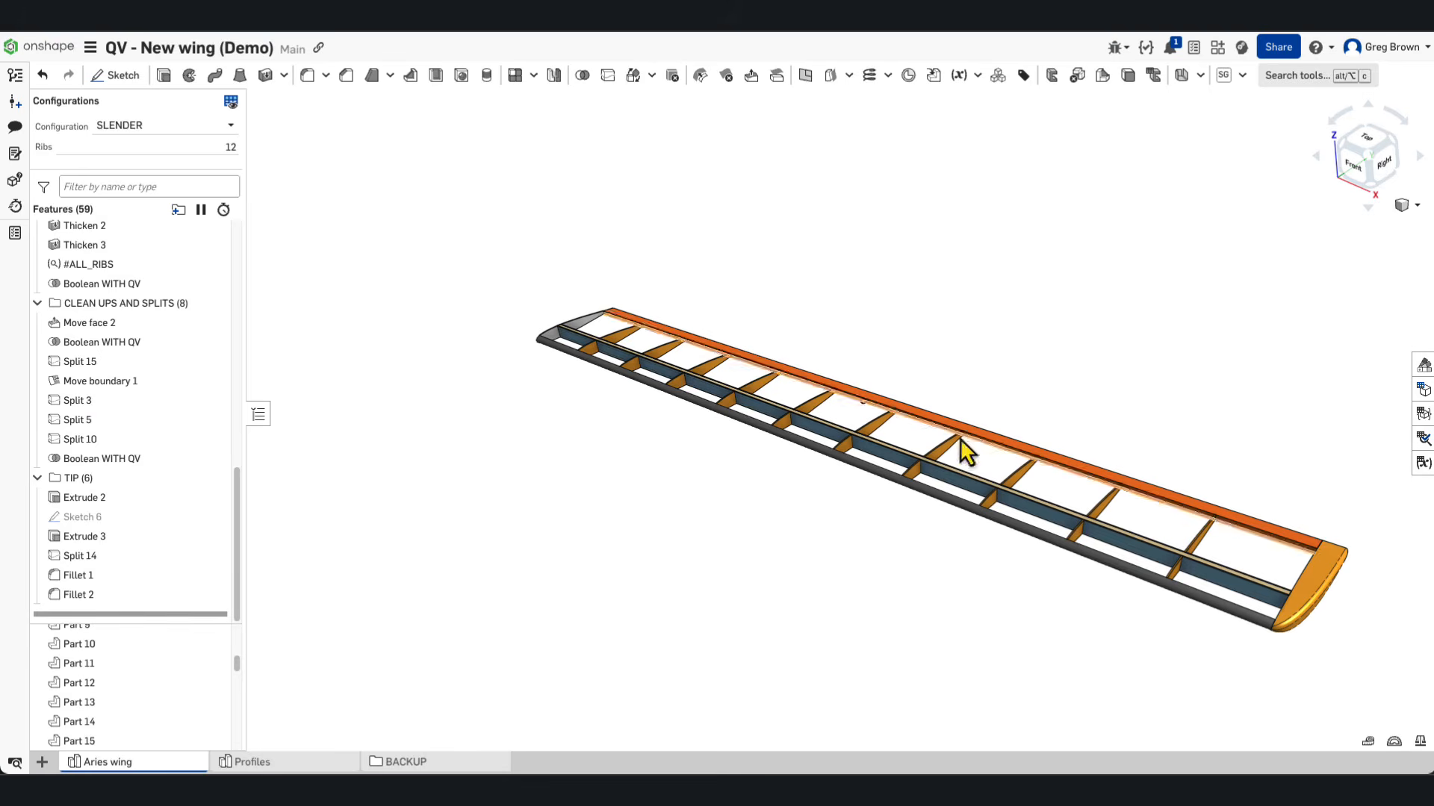
right_drag(704, 489, 694, 461)
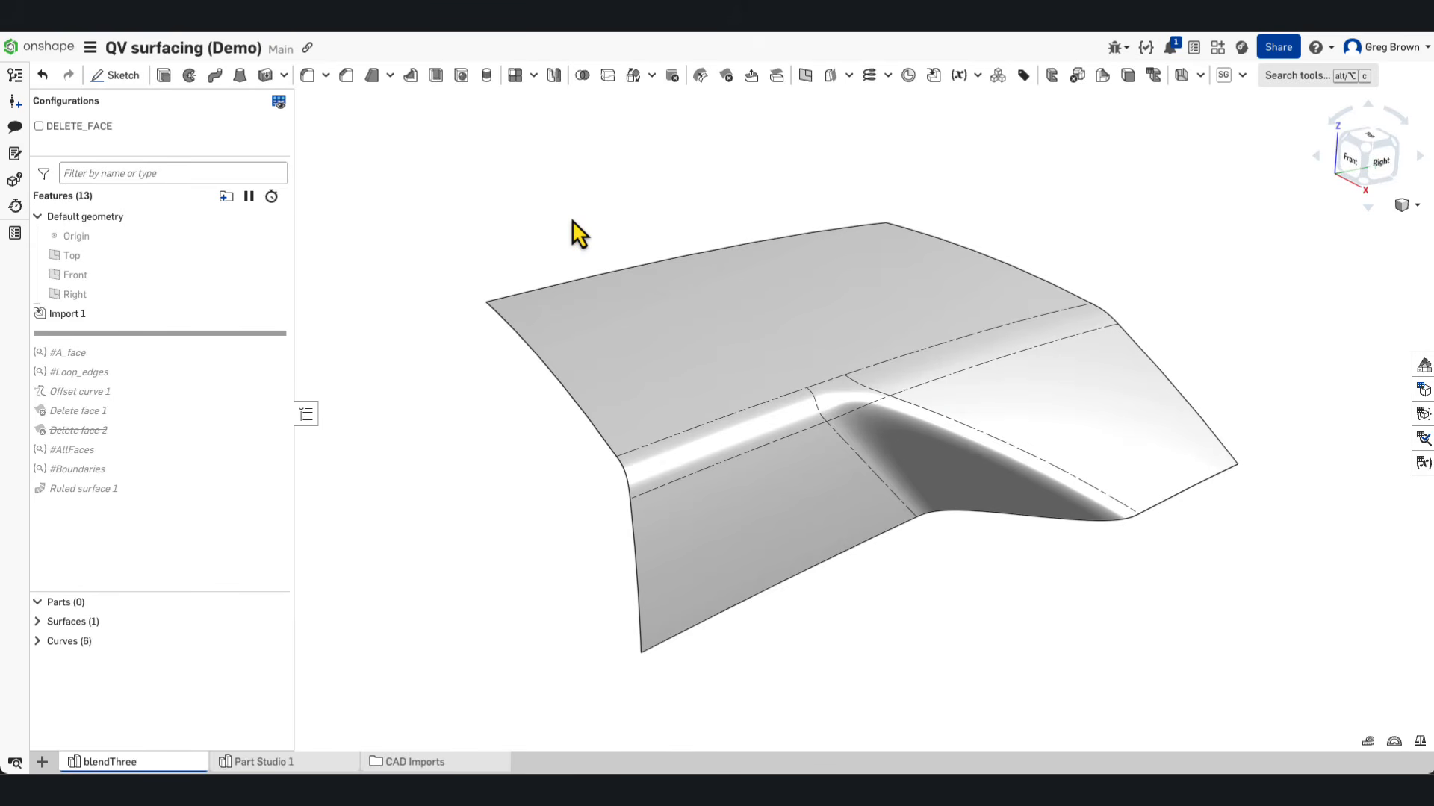
mouse_move(566, 216)
right_down()
mouse_move(733, 250)
mouse_move(740, 285)
mouse_move(743, 271)
mouse_move(724, 294)
mouse_move(579, 217)
right_up()
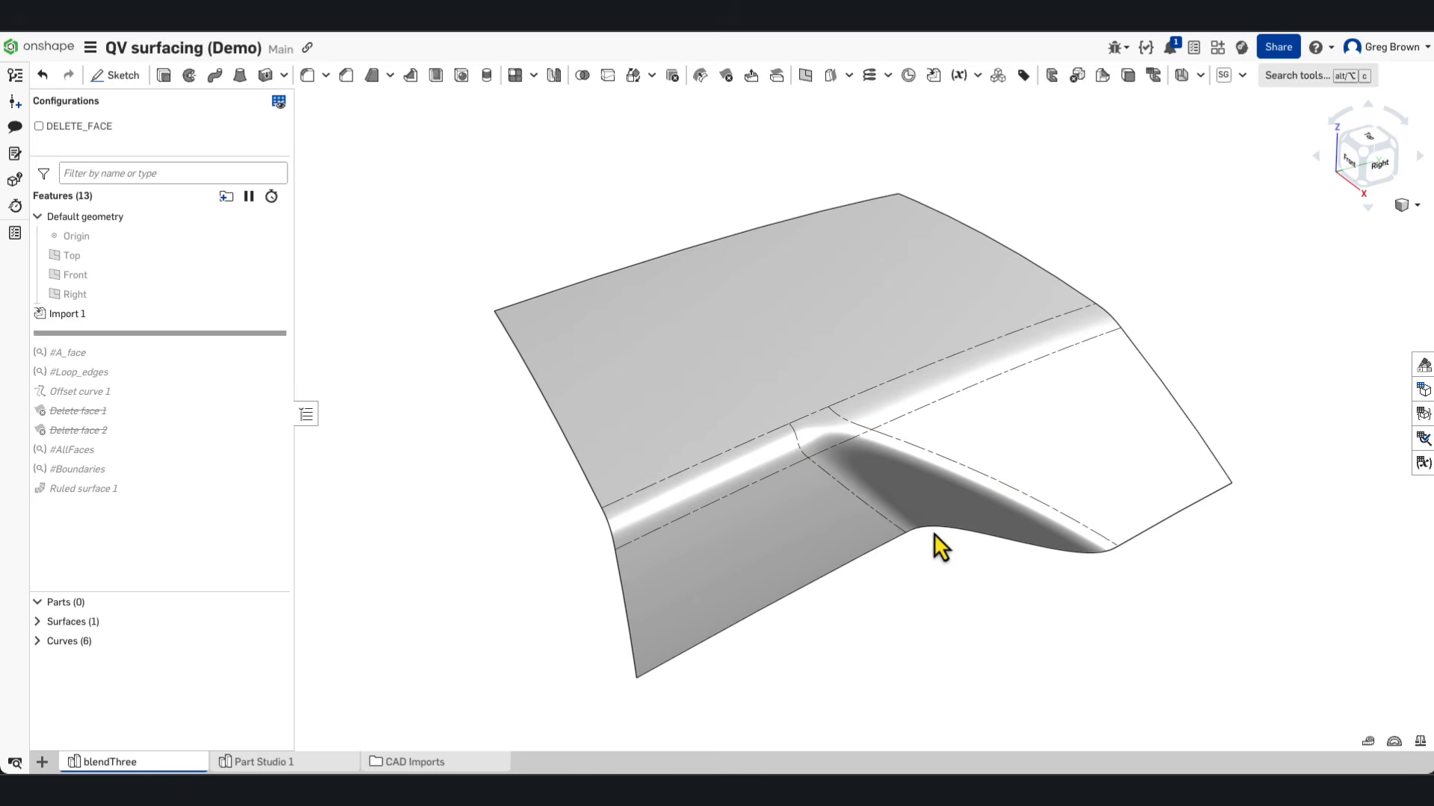
Step: Roll the feature history forward past the #A_face query variable
scroll(878, 469, up, 3)
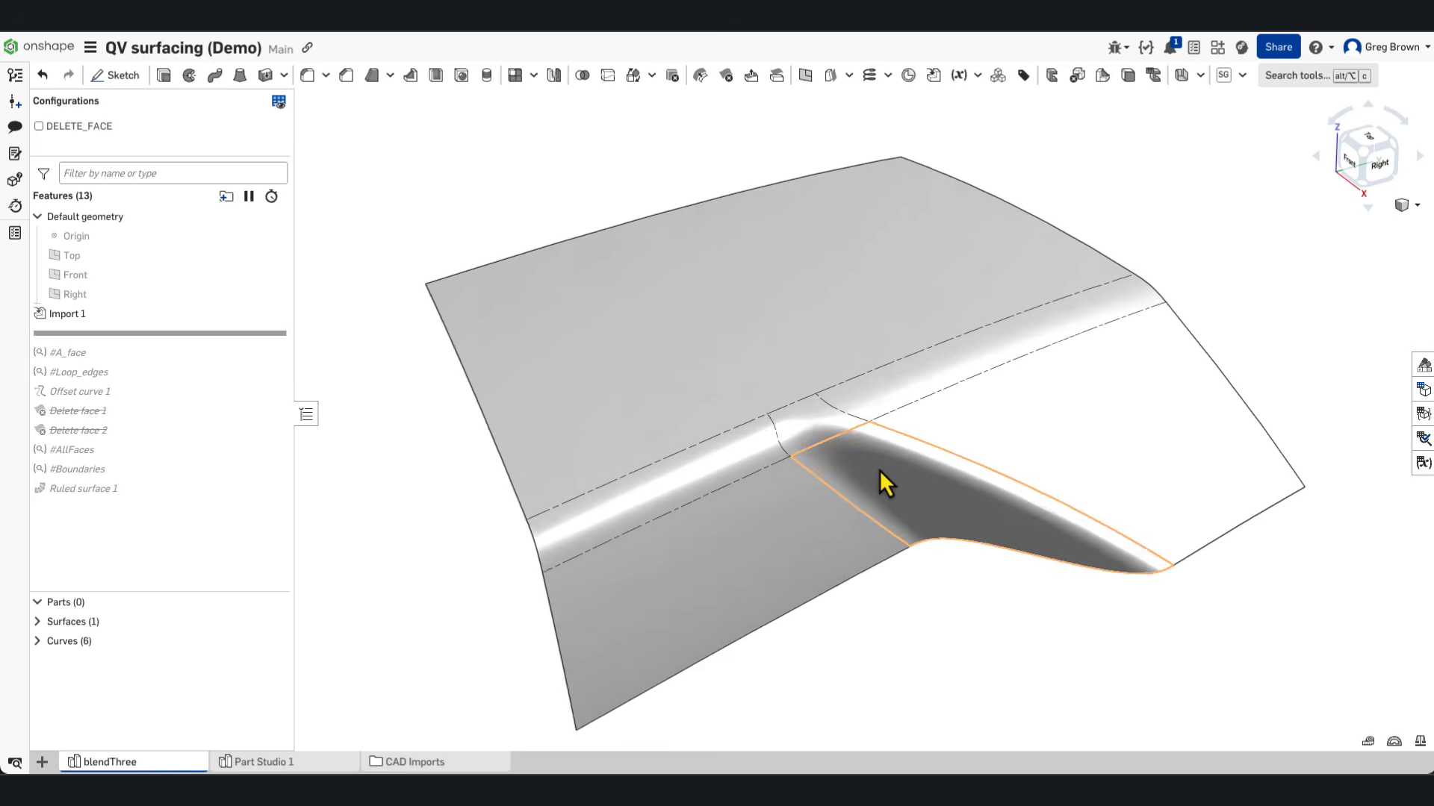
right_drag(877, 467, 877, 467)
scroll(877, 467, down, 2)
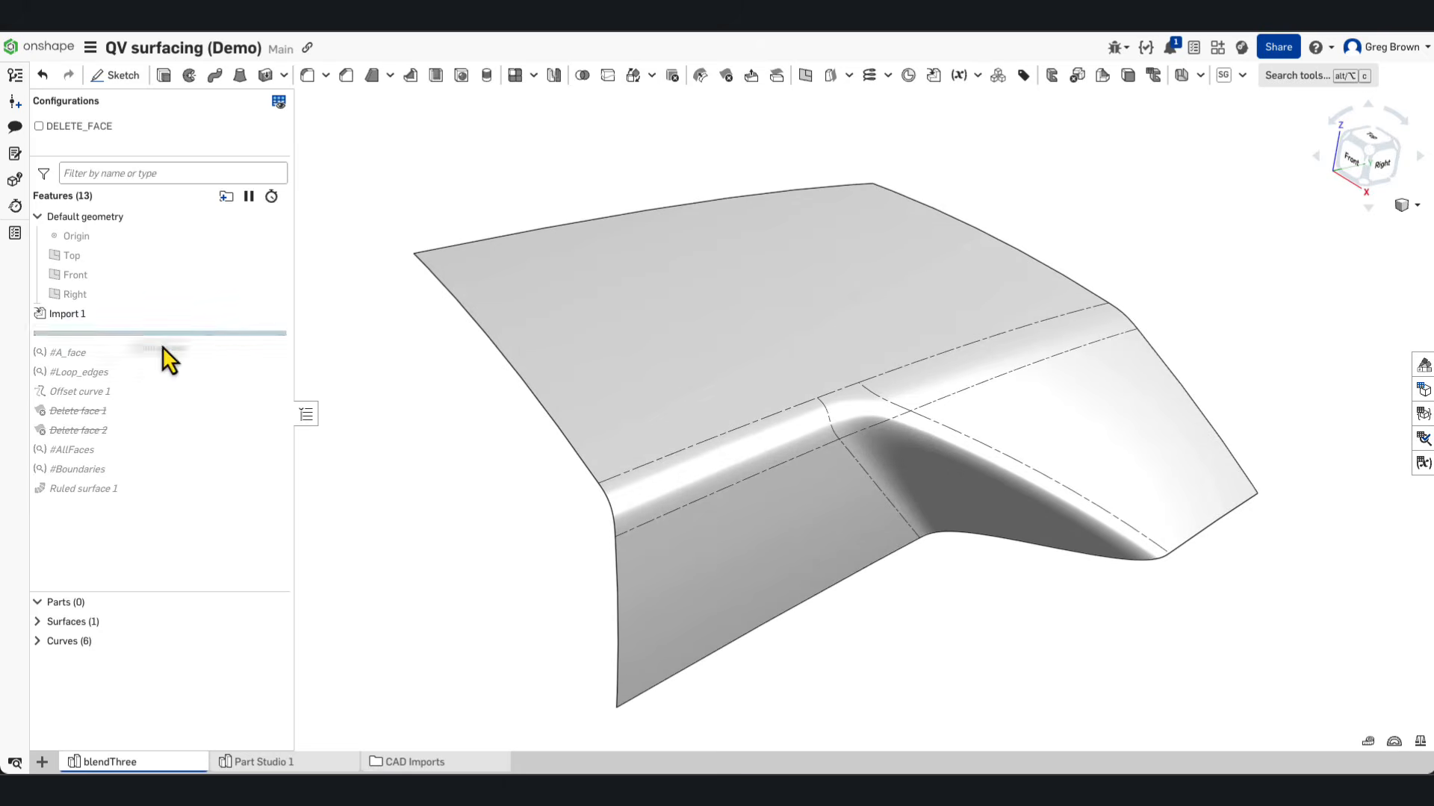
drag(141, 333, 128, 364)
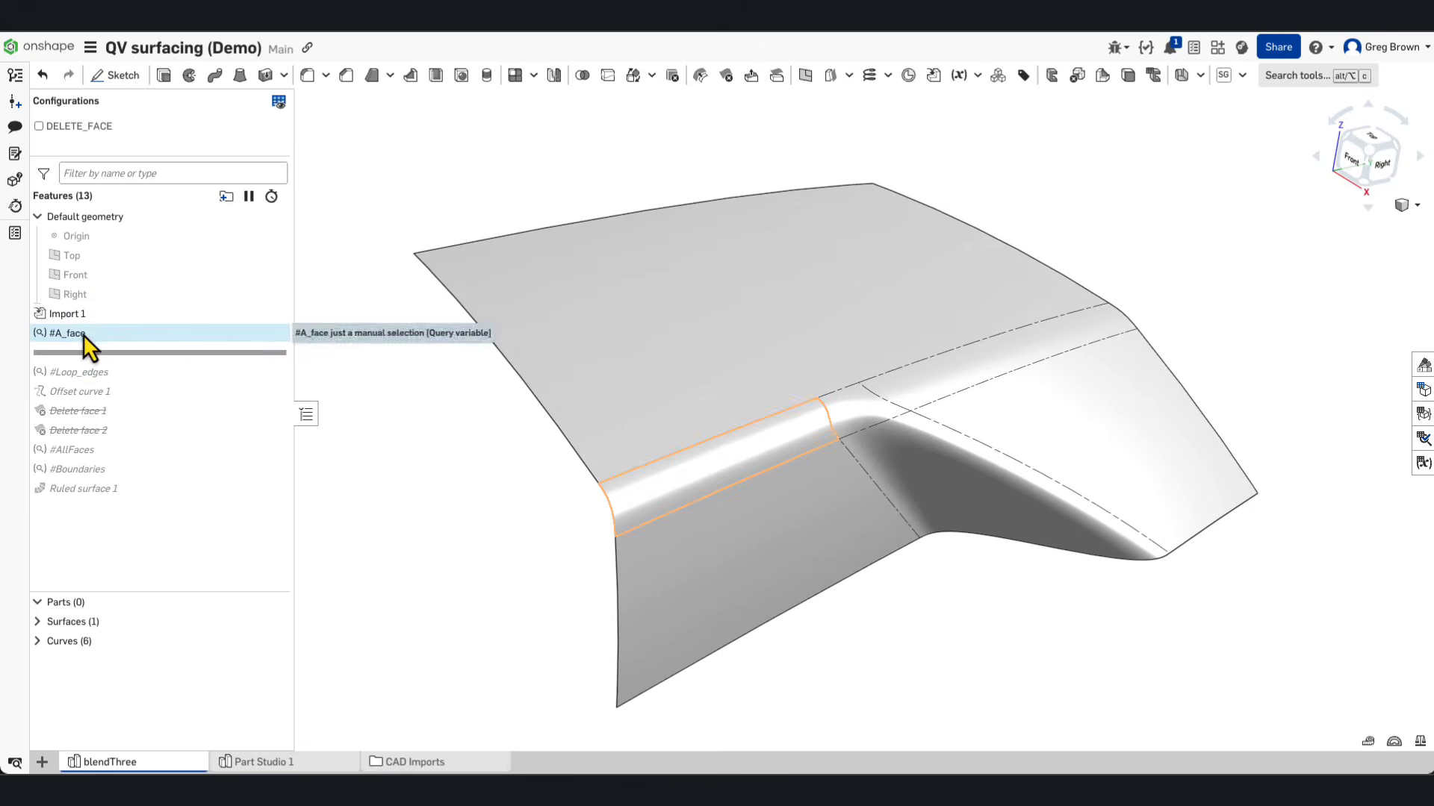
Step: Edit #A_face, keep the Selection type, and replace its selection by picking the narrow blend face beside the upper surface again
right_click(83, 335)
click(144, 355)
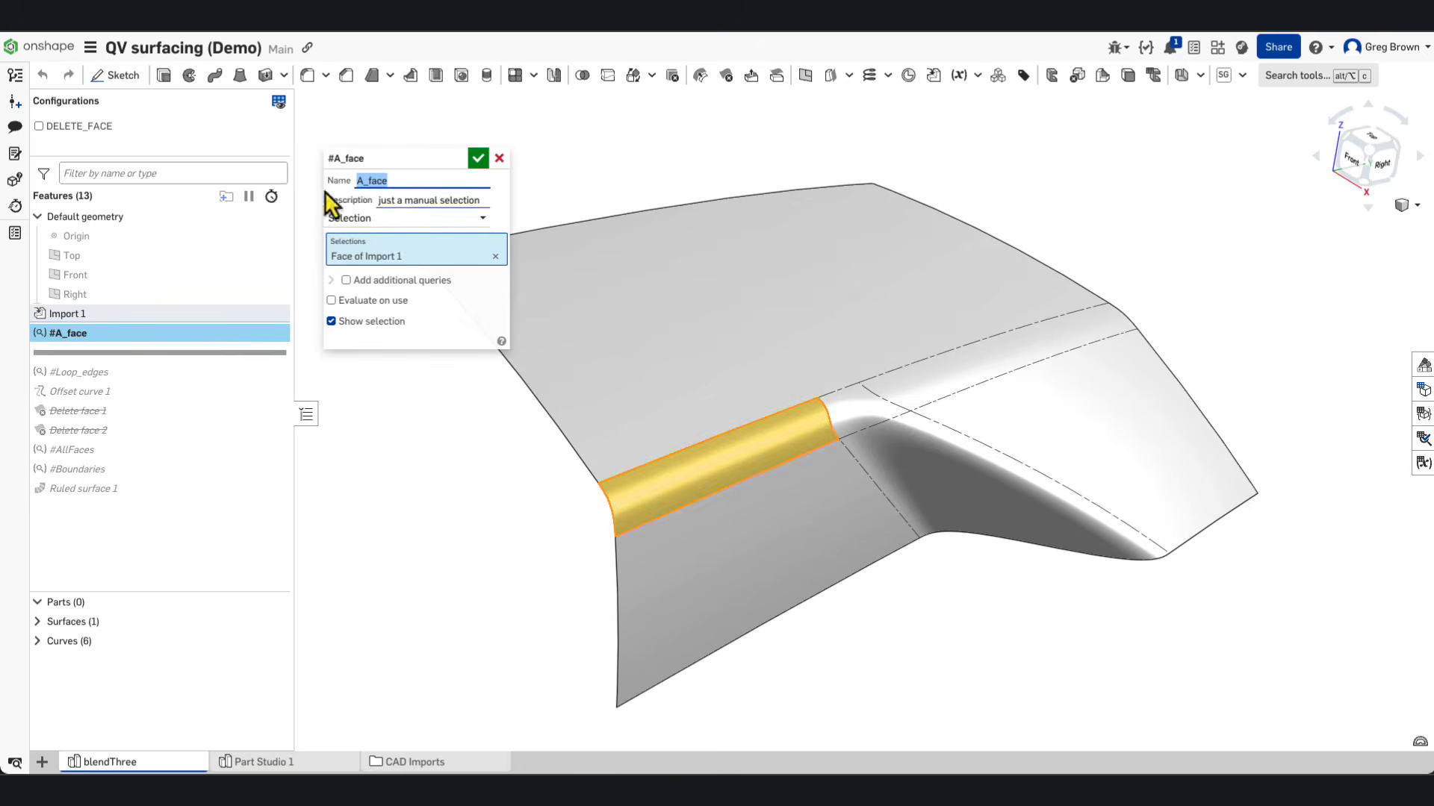
click(389, 222)
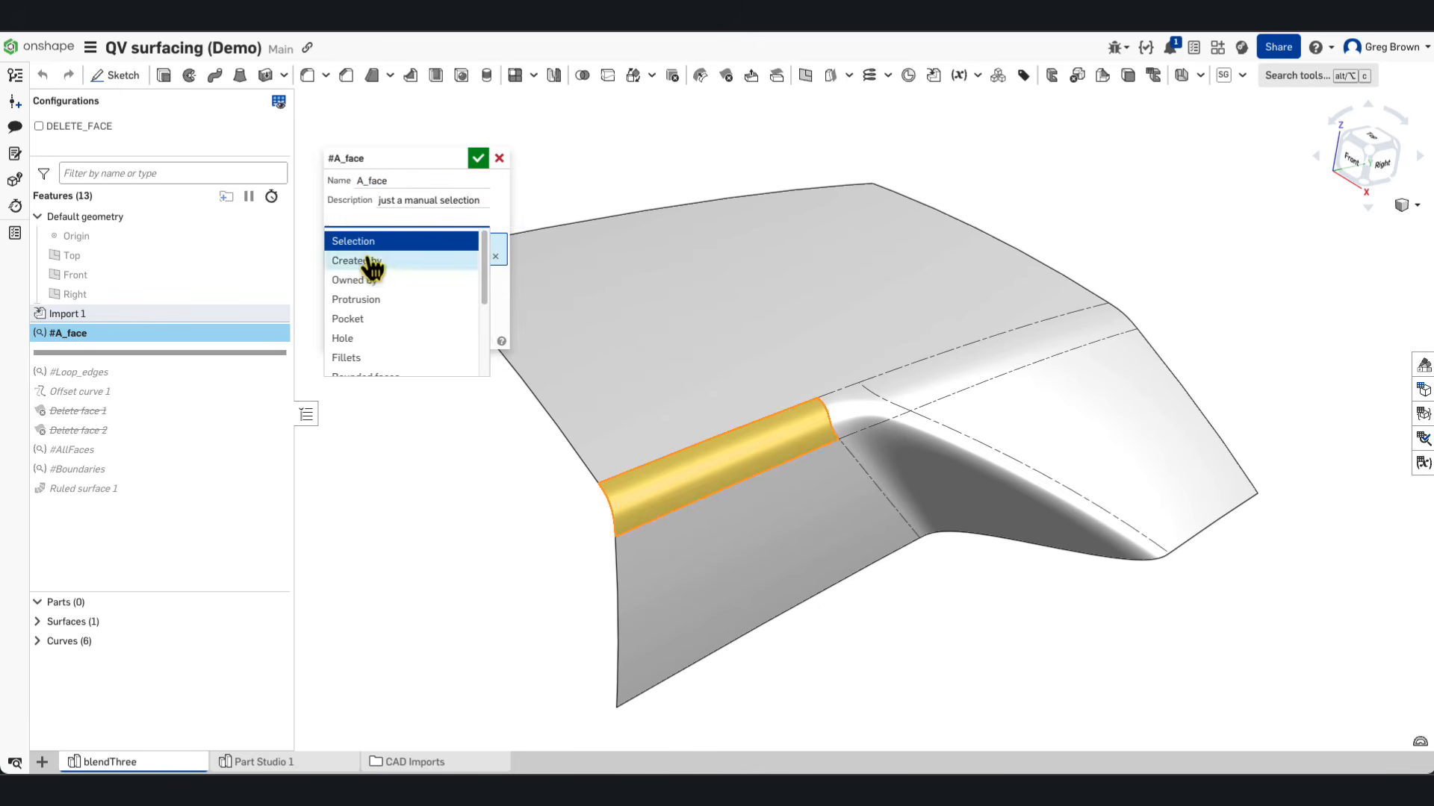
click(364, 242)
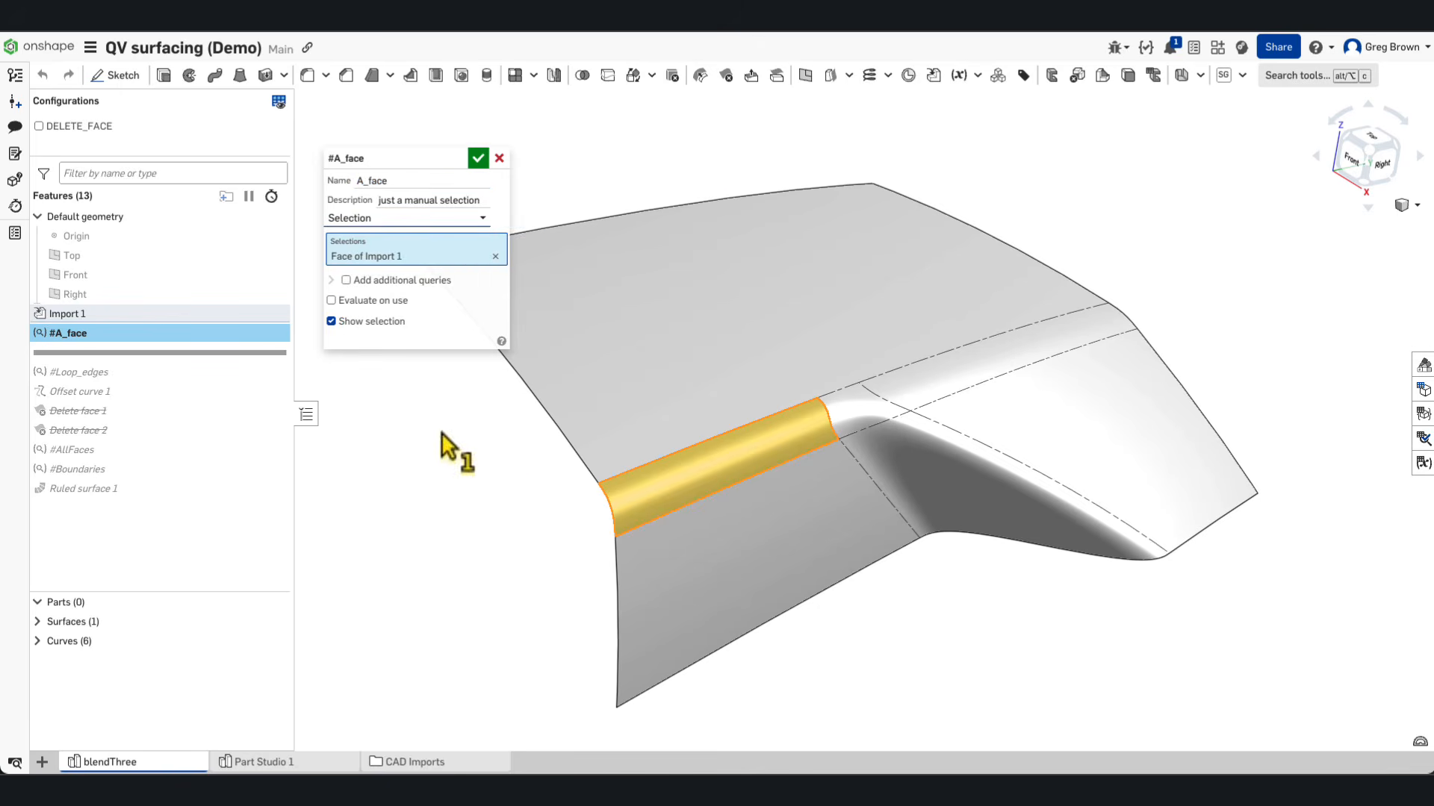
click(495, 257)
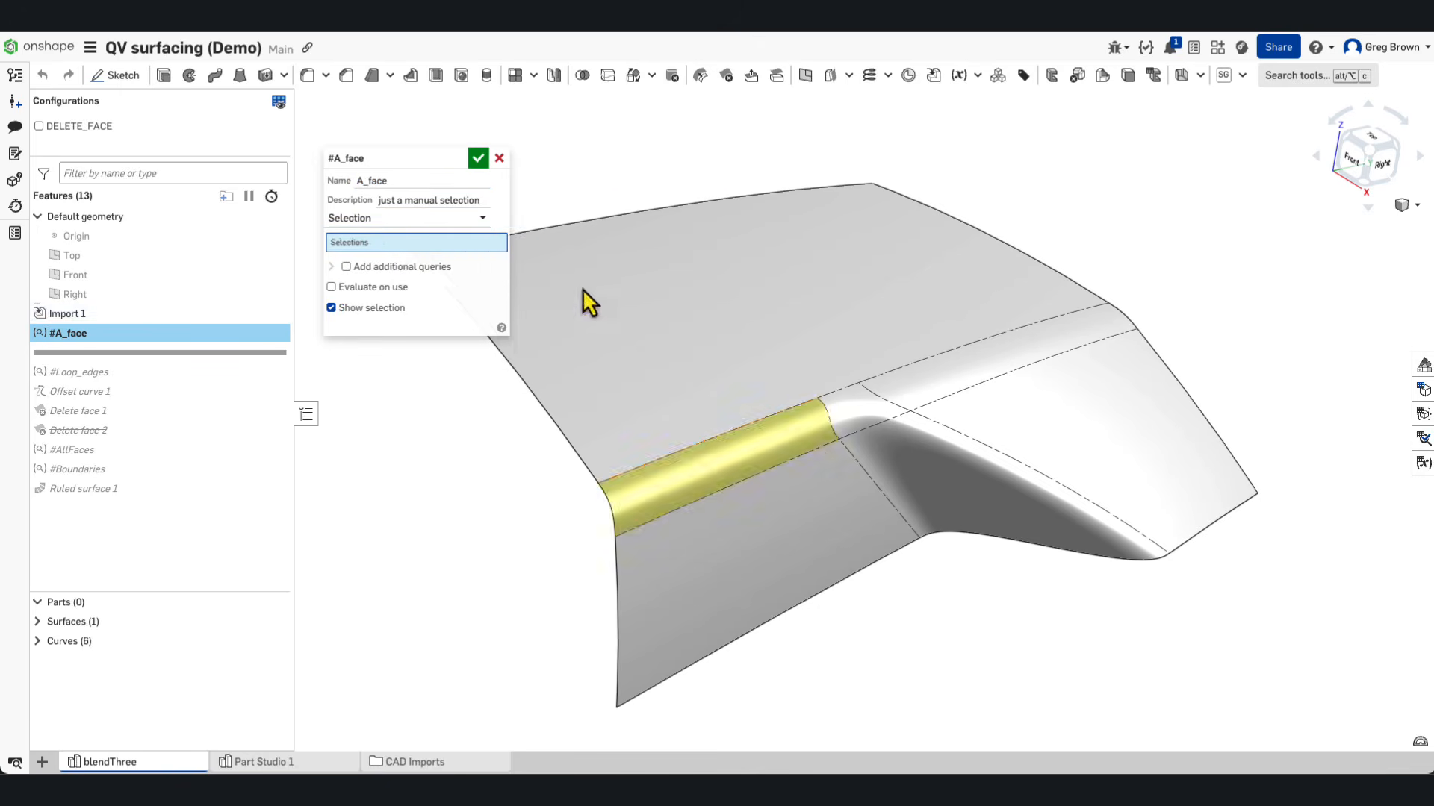
click(734, 462)
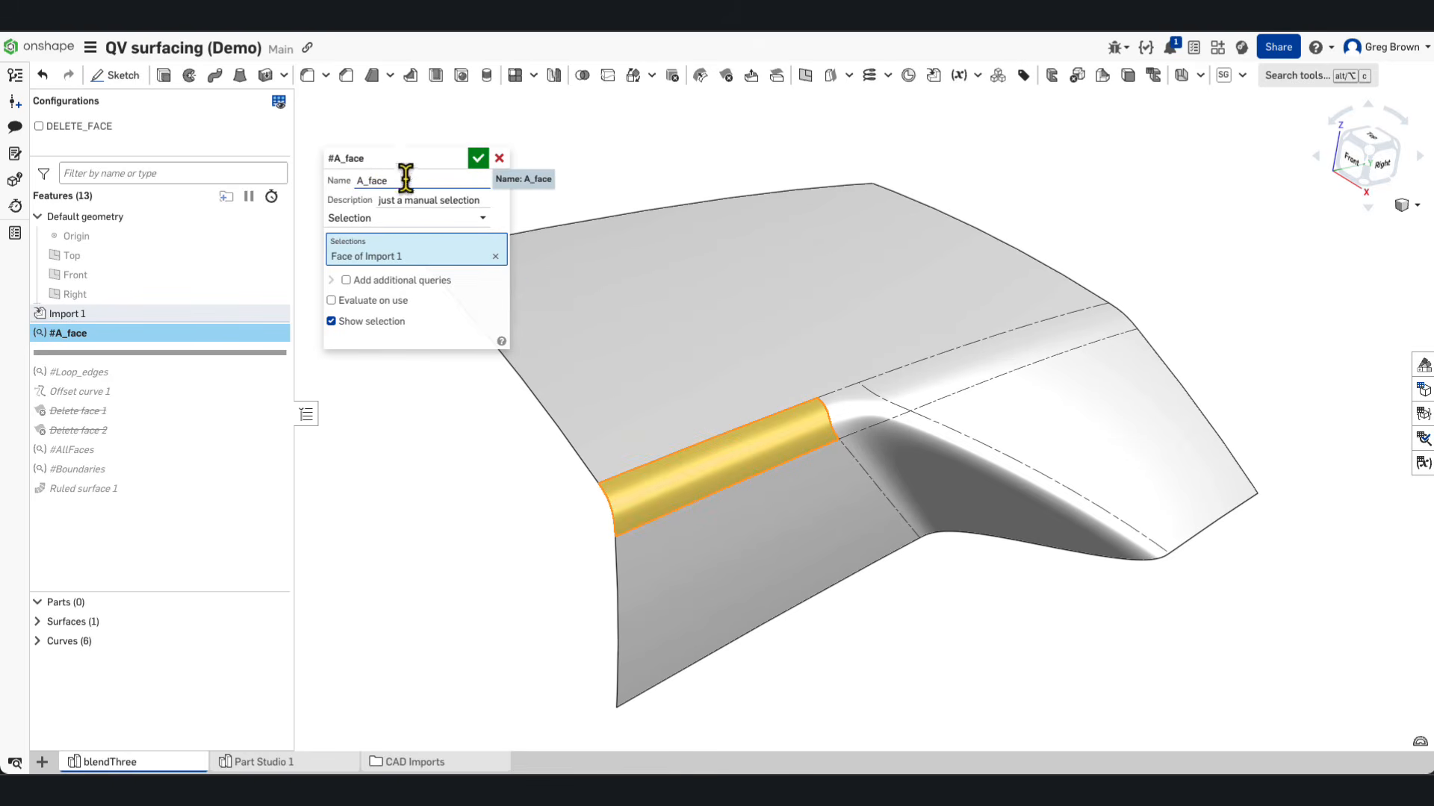
click(478, 159)
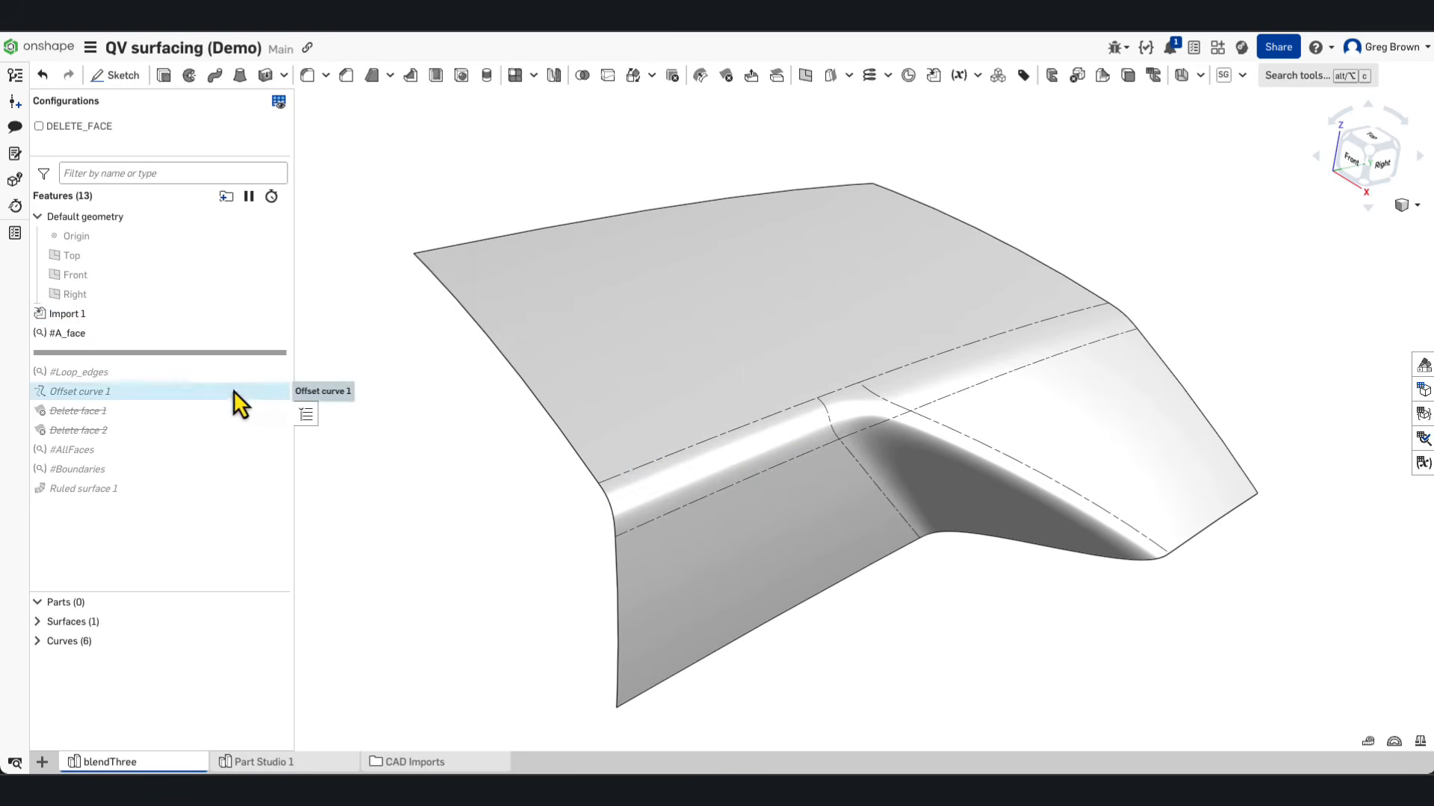
Step: Roll the history forward past #Loop_edges and review its Loop/chain connected selection type and #A_face input
drag(100, 356, 95, 378)
right_click(101, 356)
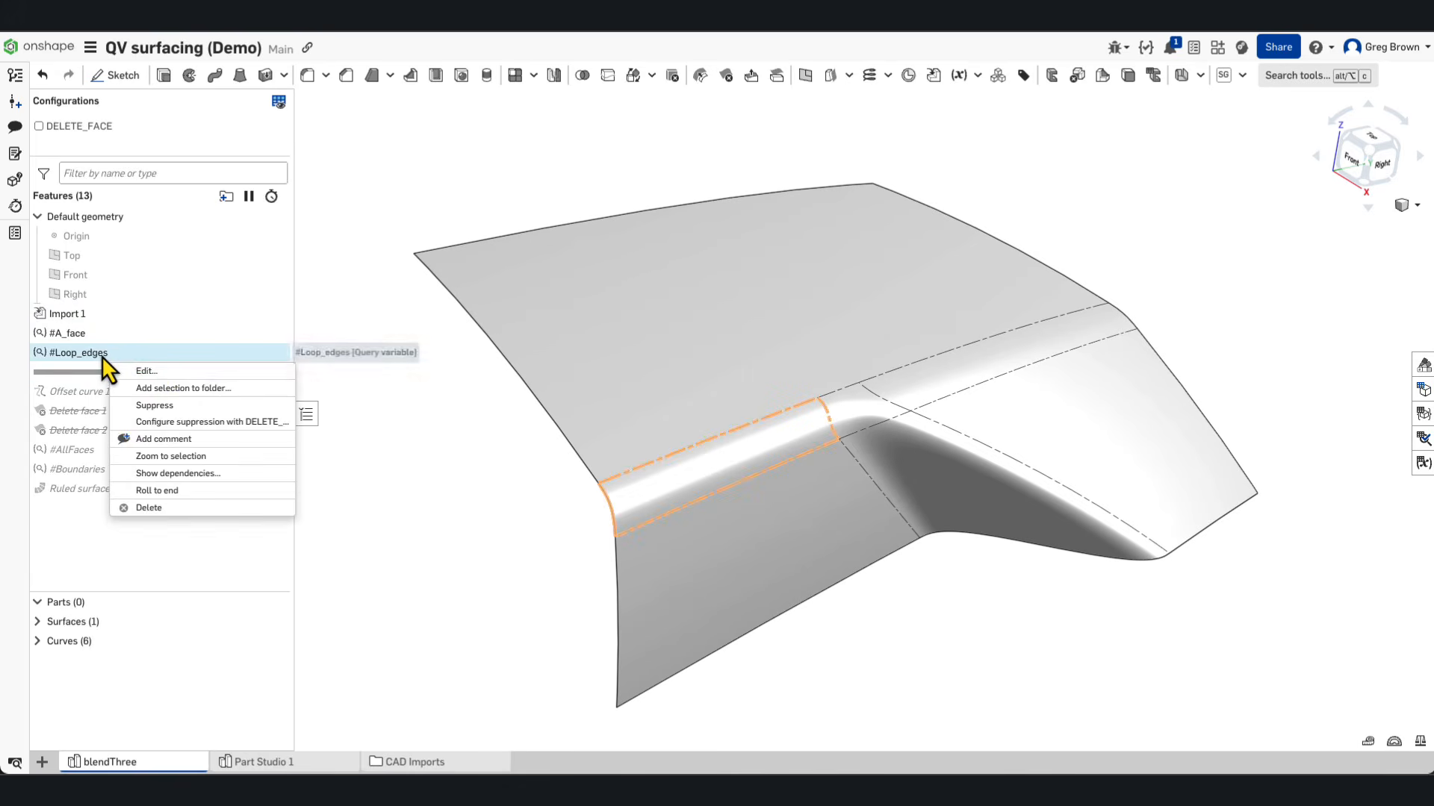
click(159, 372)
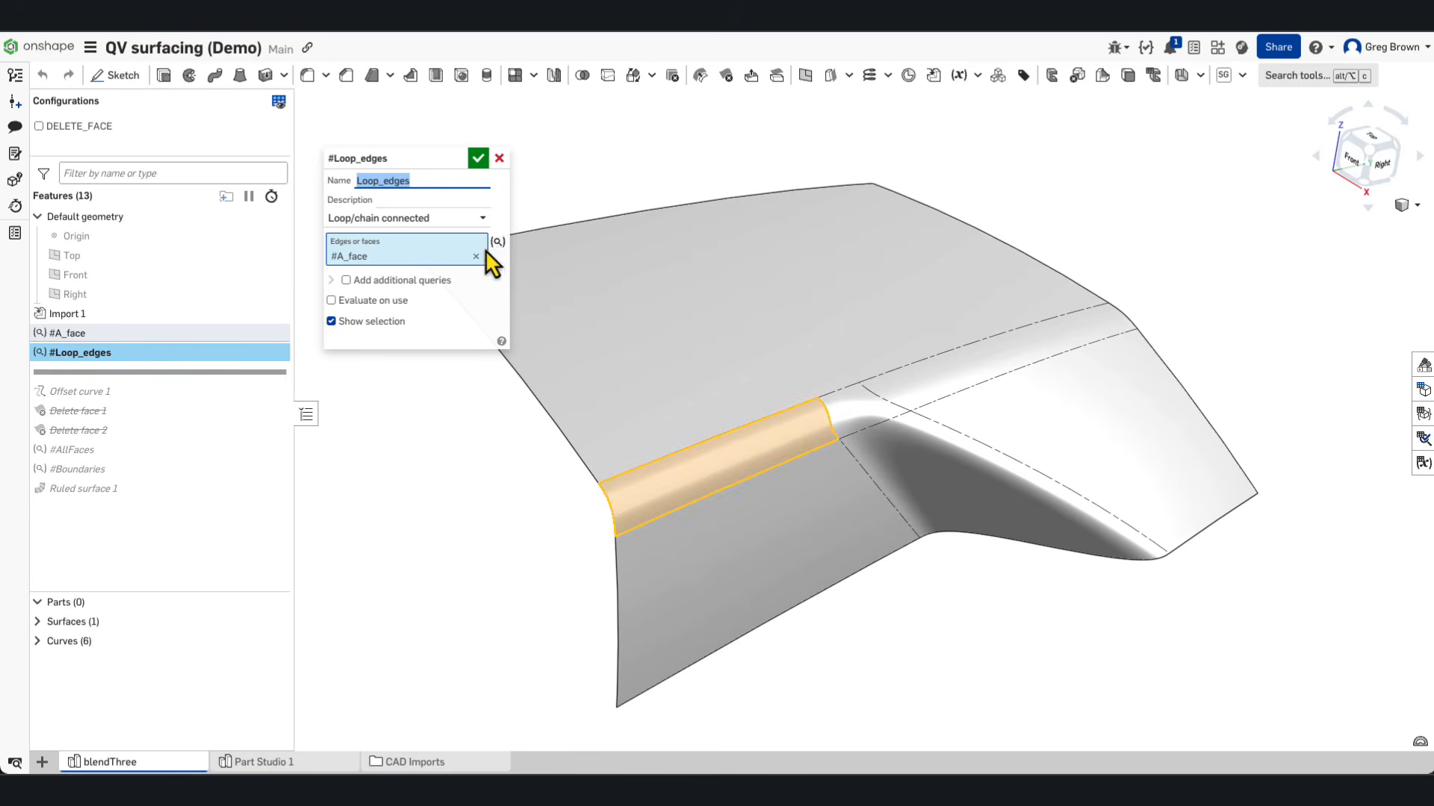
click(394, 233)
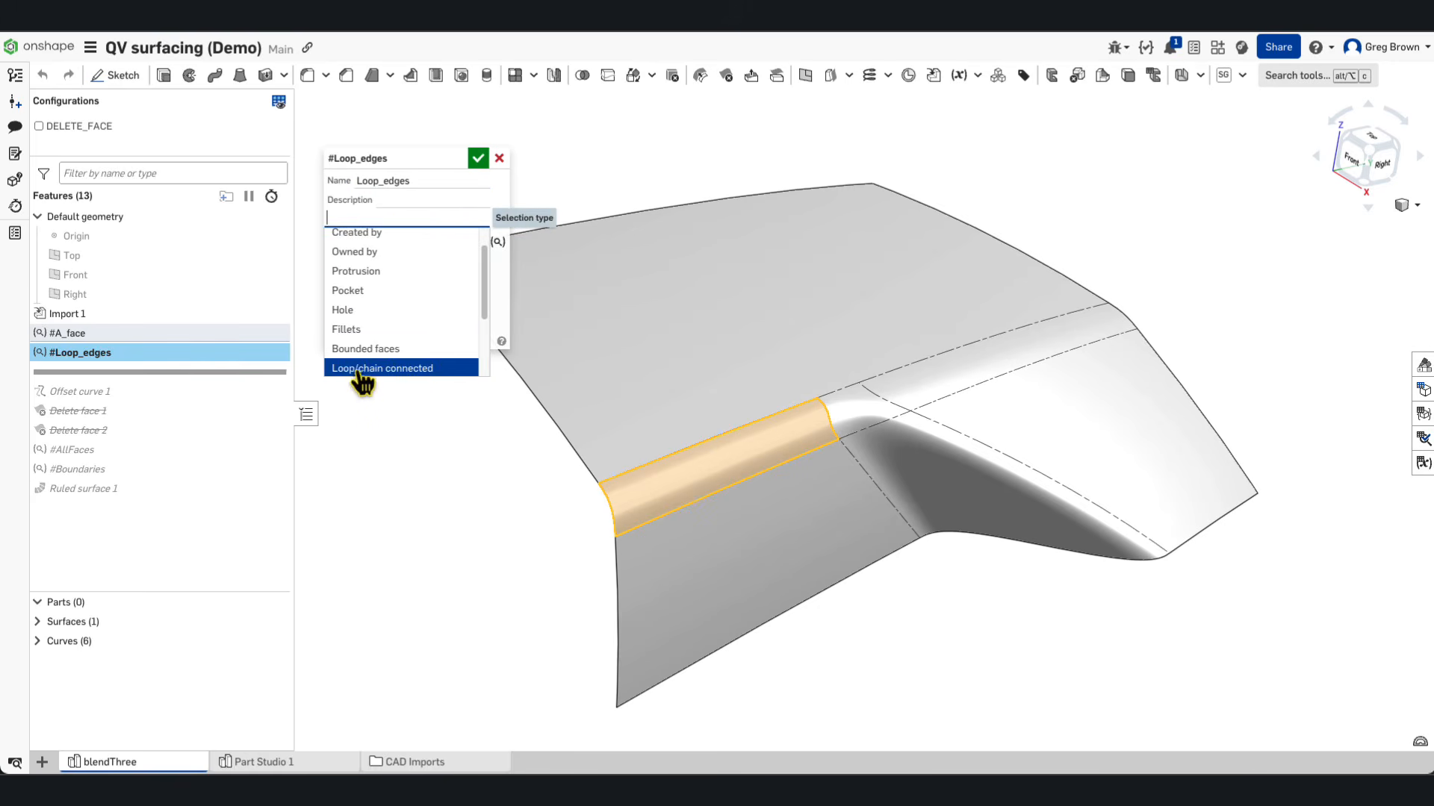
drag(482, 296, 477, 347)
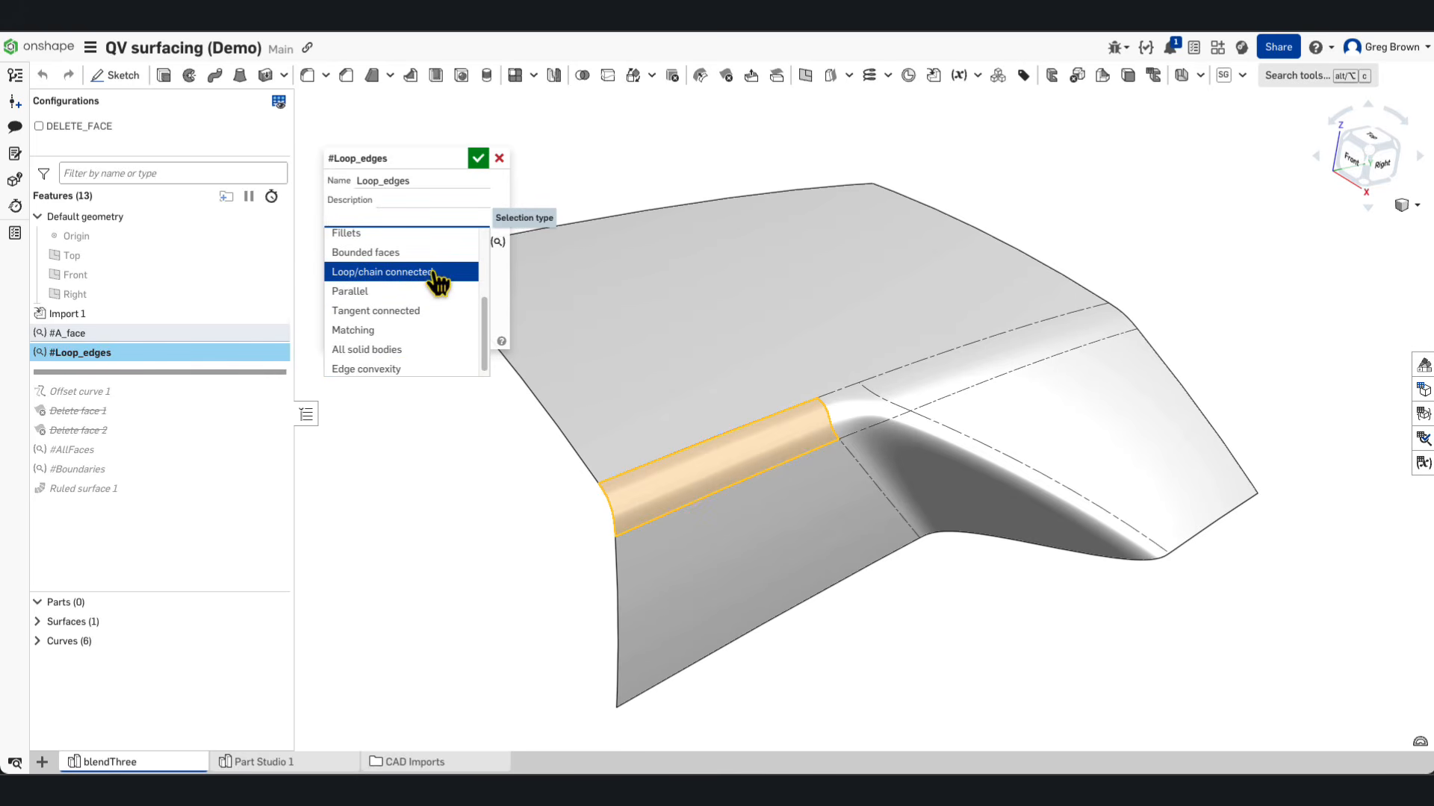
click(502, 296)
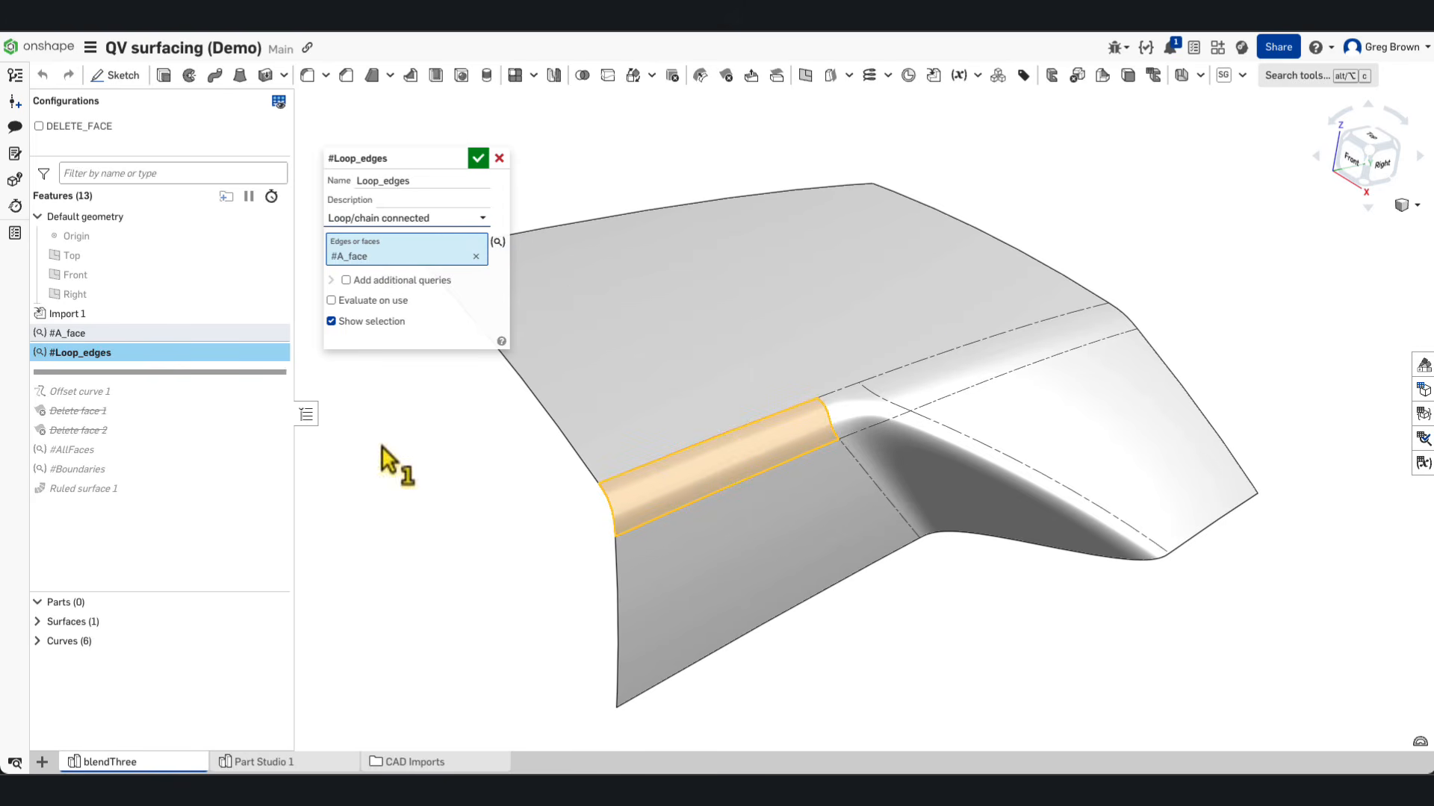
click(478, 159)
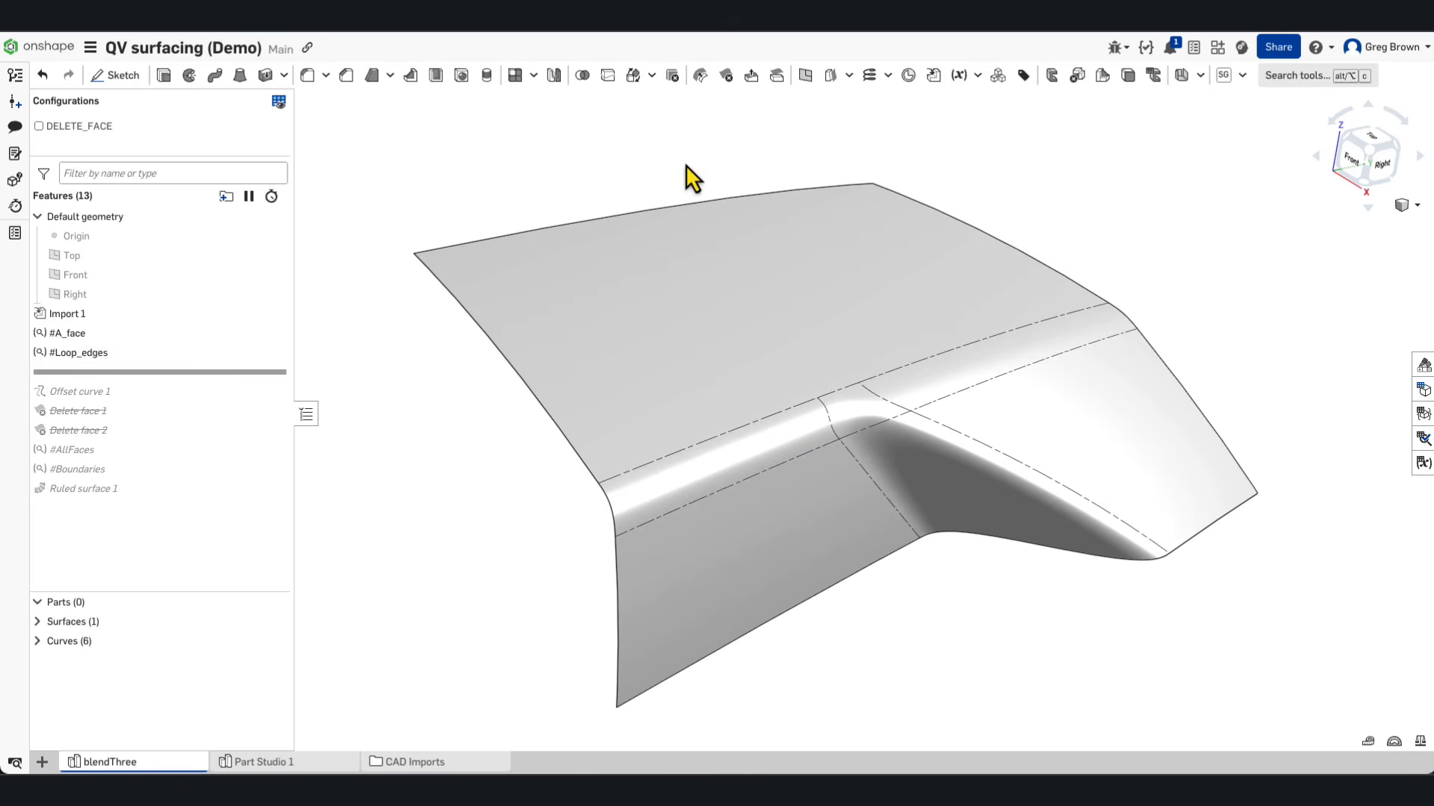
Step: Set up an Offset curve at a distance of 1 mm using the #Loop_edges query variable as its edges
key(s)
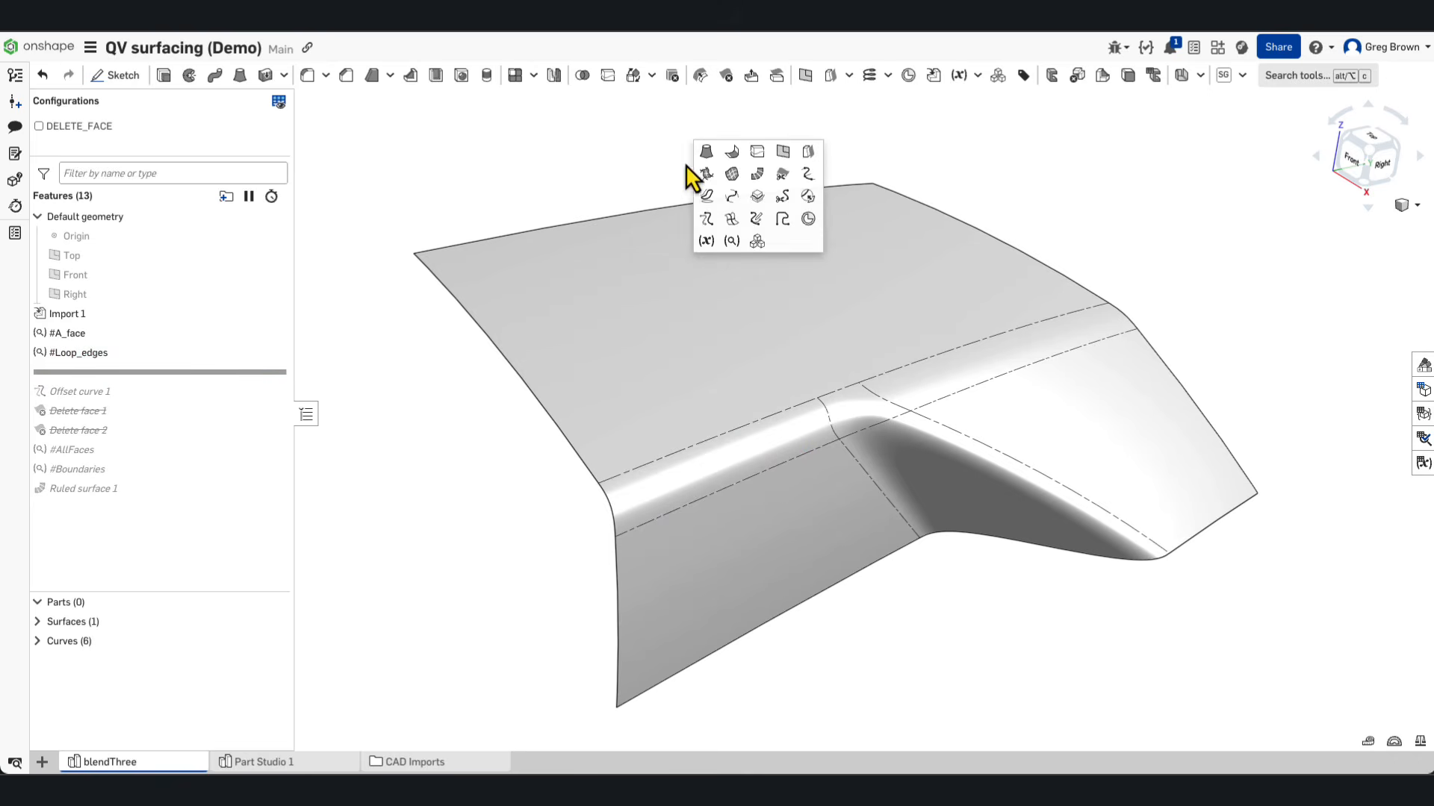
click(706, 218)
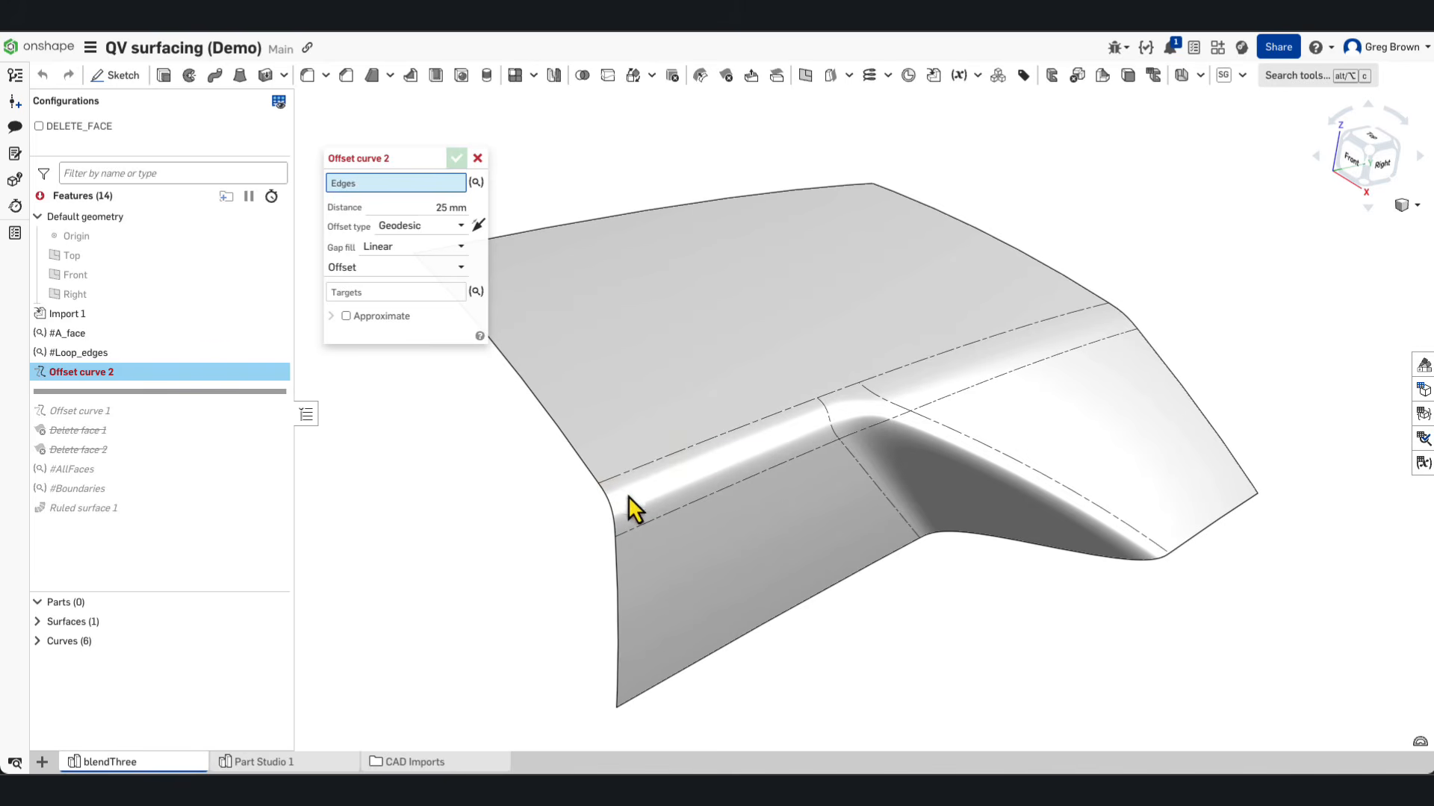
click(446, 211)
text(1)
key(Return)
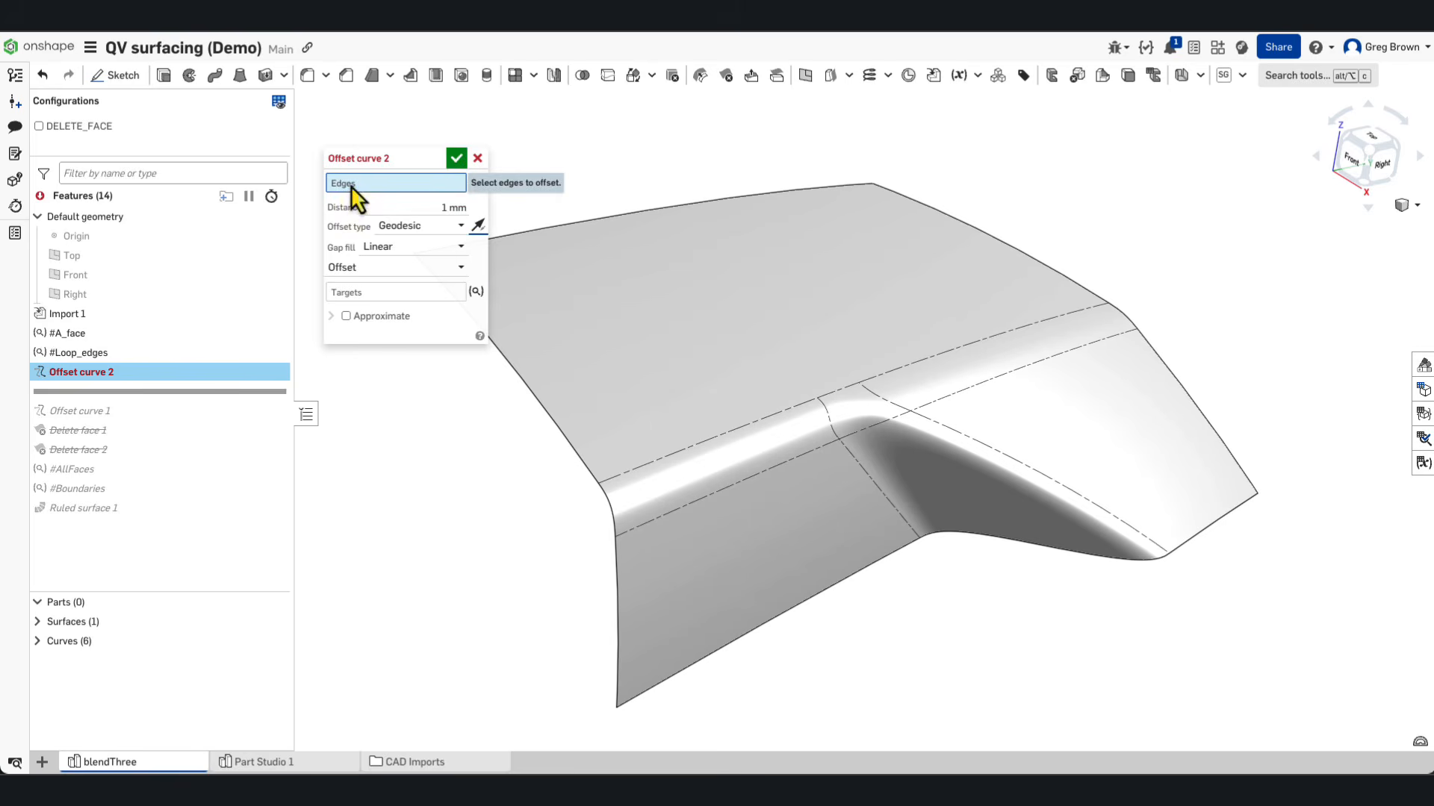
click(475, 184)
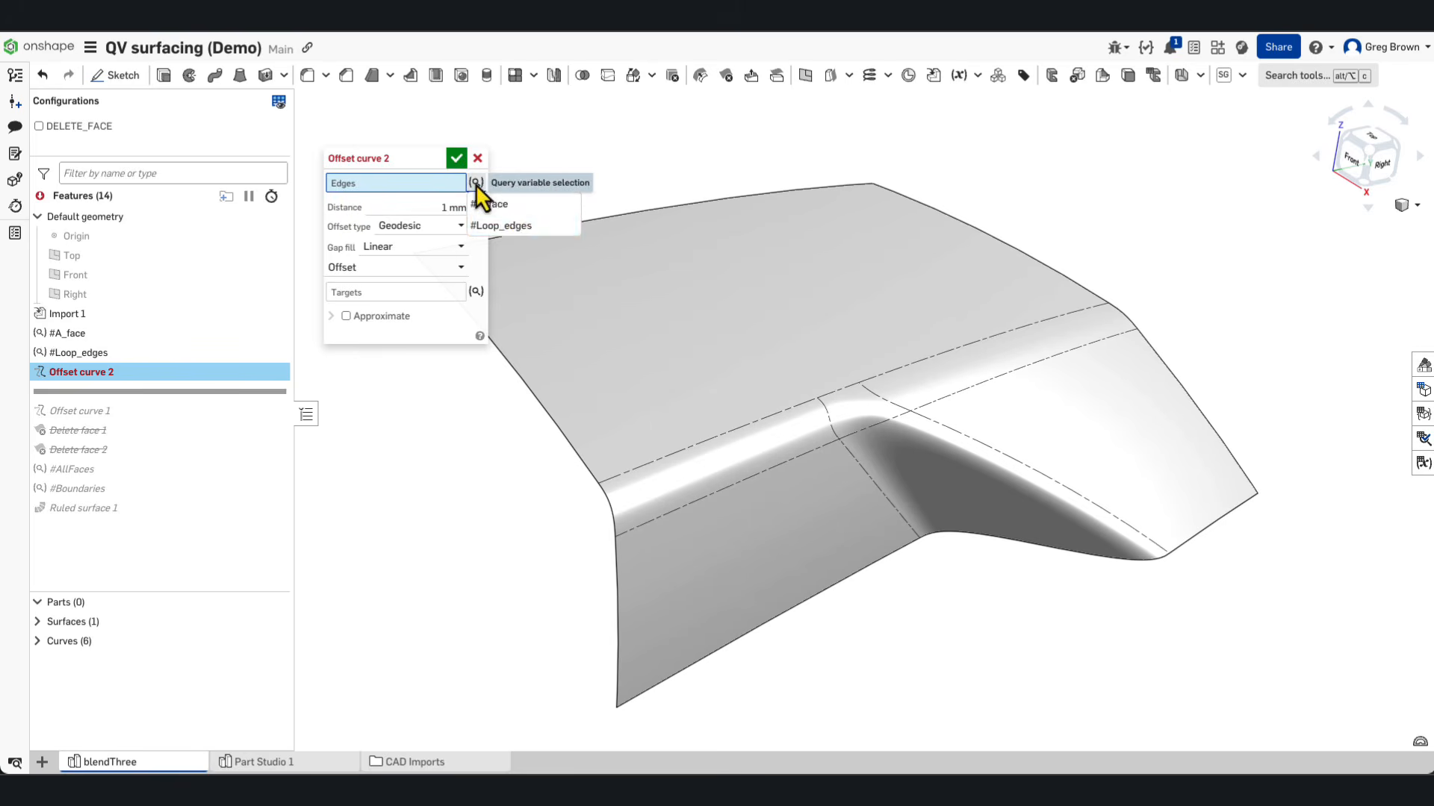
click(494, 226)
scroll(624, 523, up, 4)
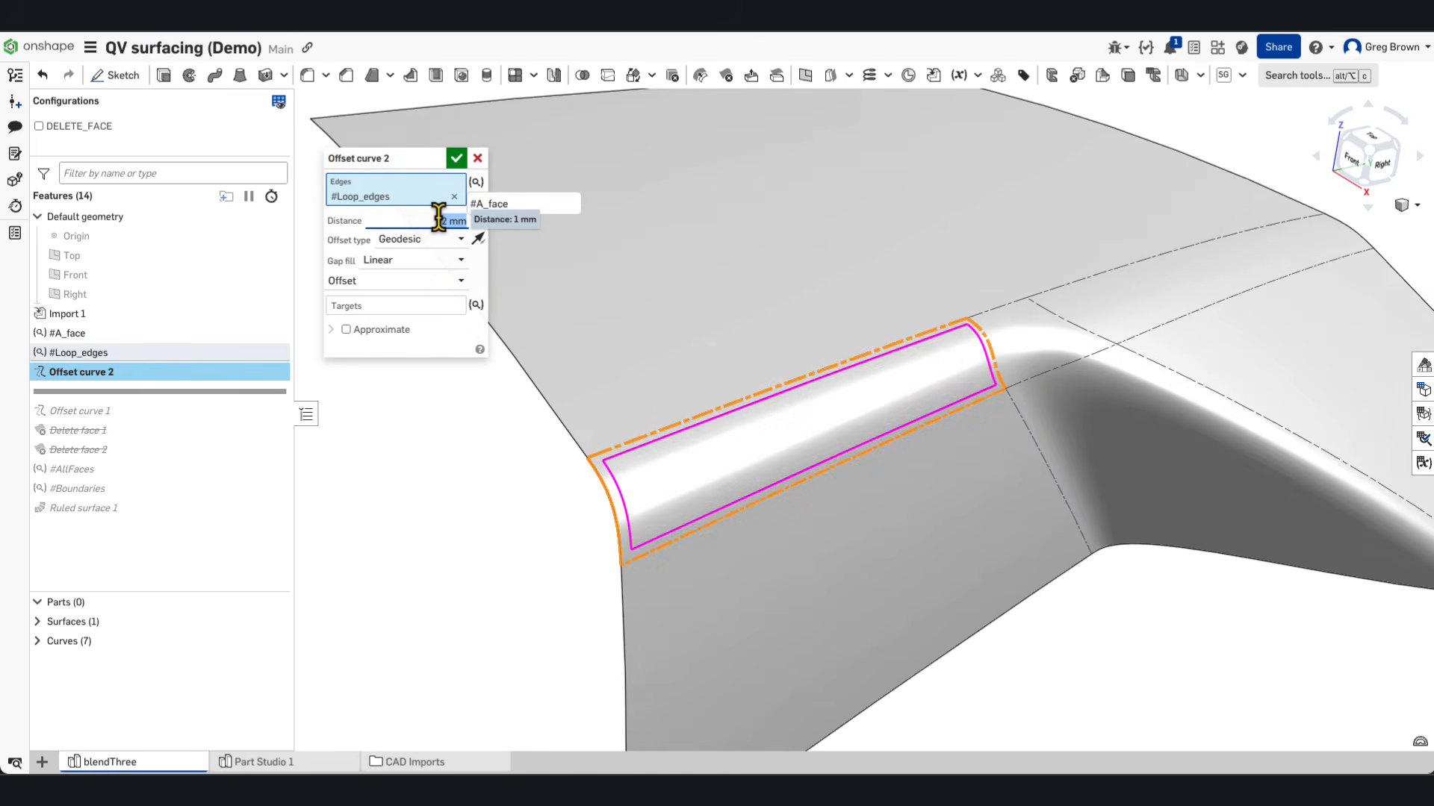
scroll(439, 218, up, 1)
scroll(439, 218, down, 2)
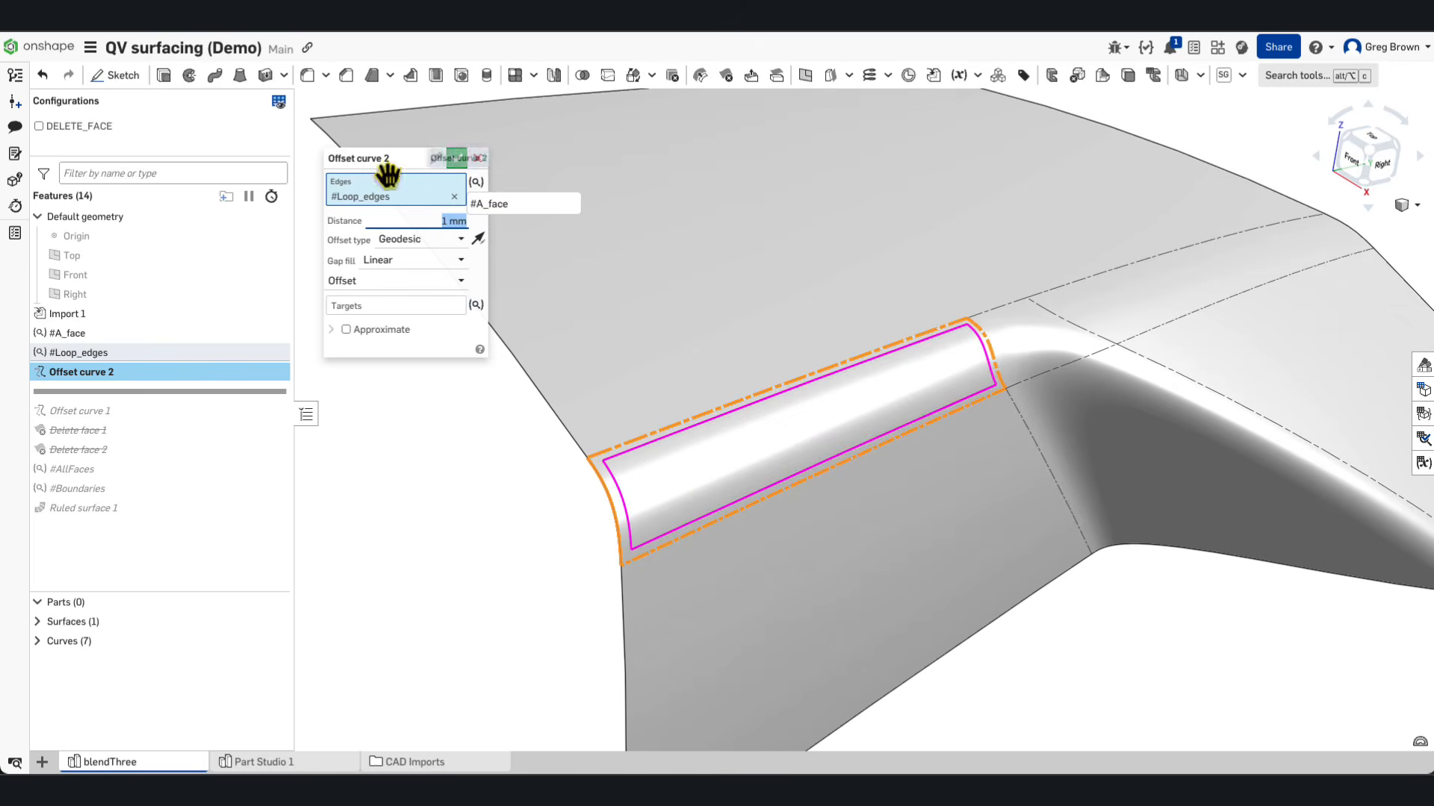
Step: Set the offset curve to Offset, extend, and split, and accept the feature
click(429, 282)
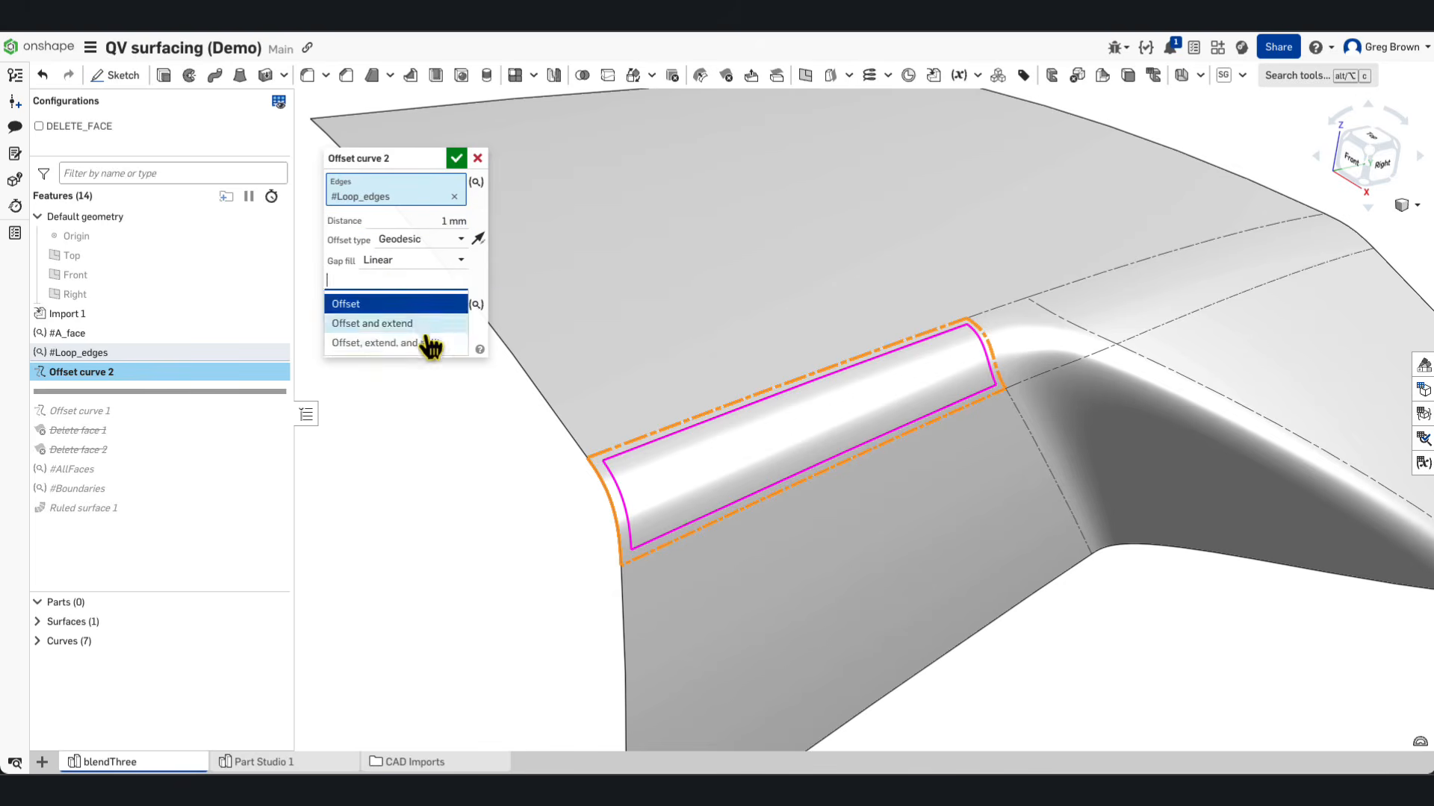
click(430, 342)
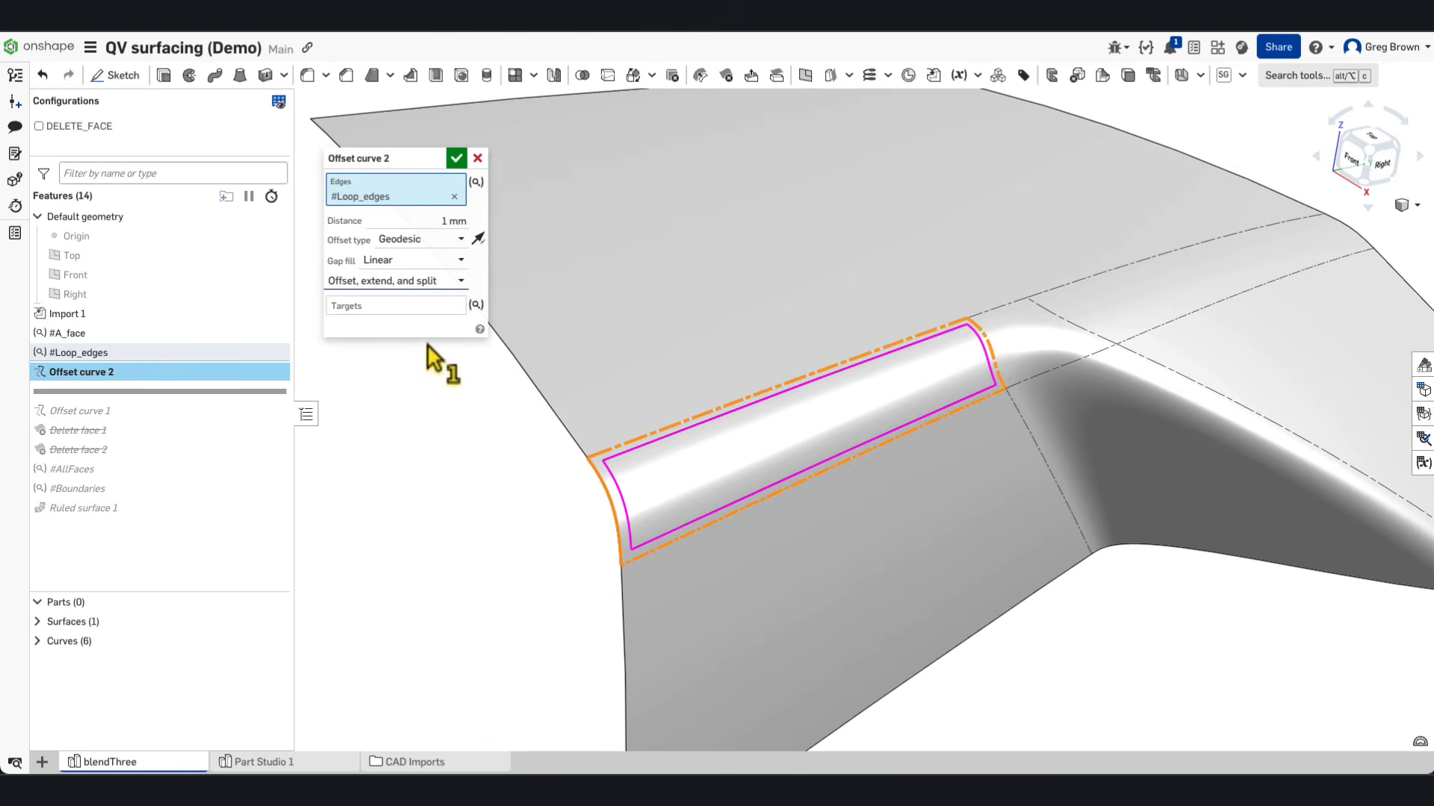
click(457, 158)
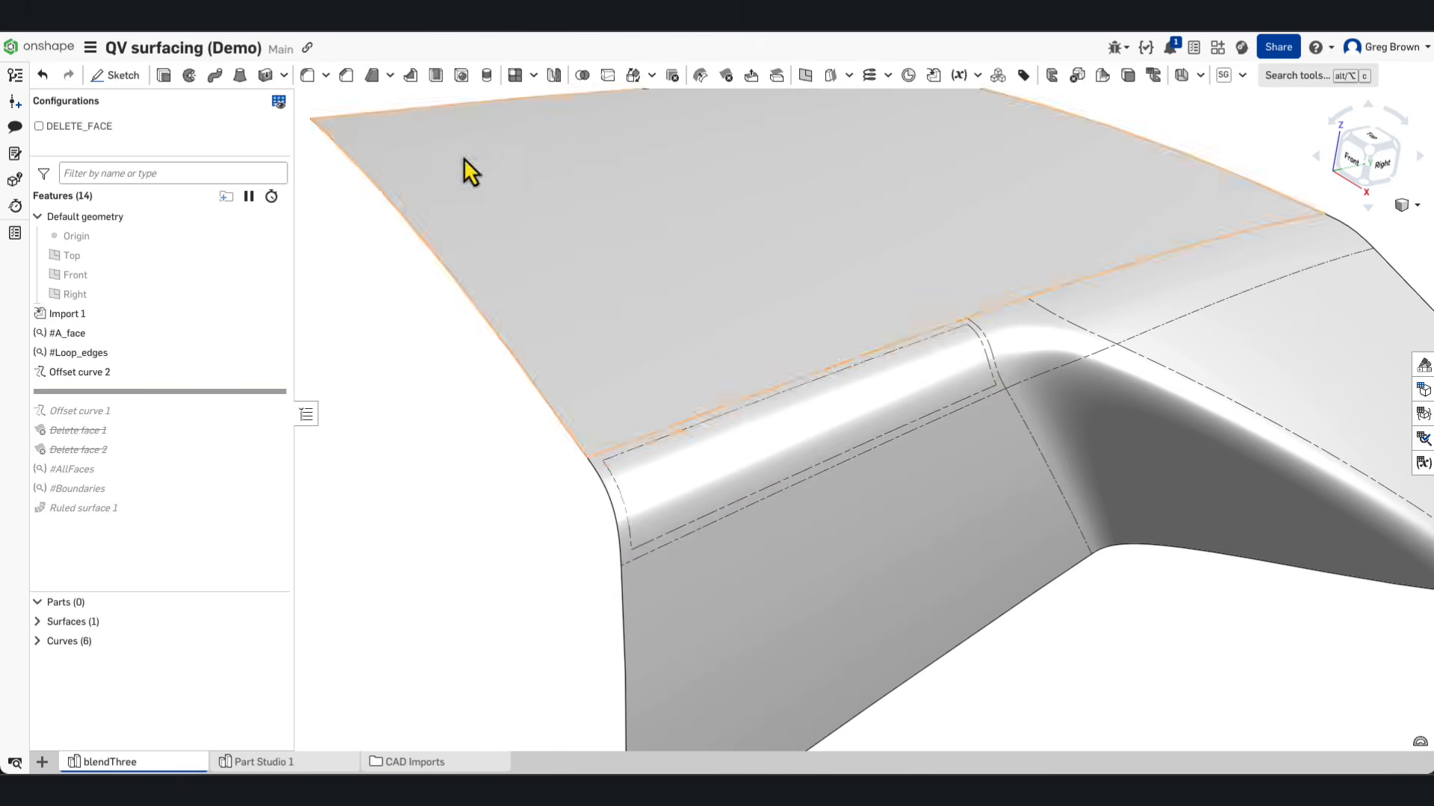
Step: Delete the blend face inside the offset loop with the Leave open option
click(643, 465)
click(751, 75)
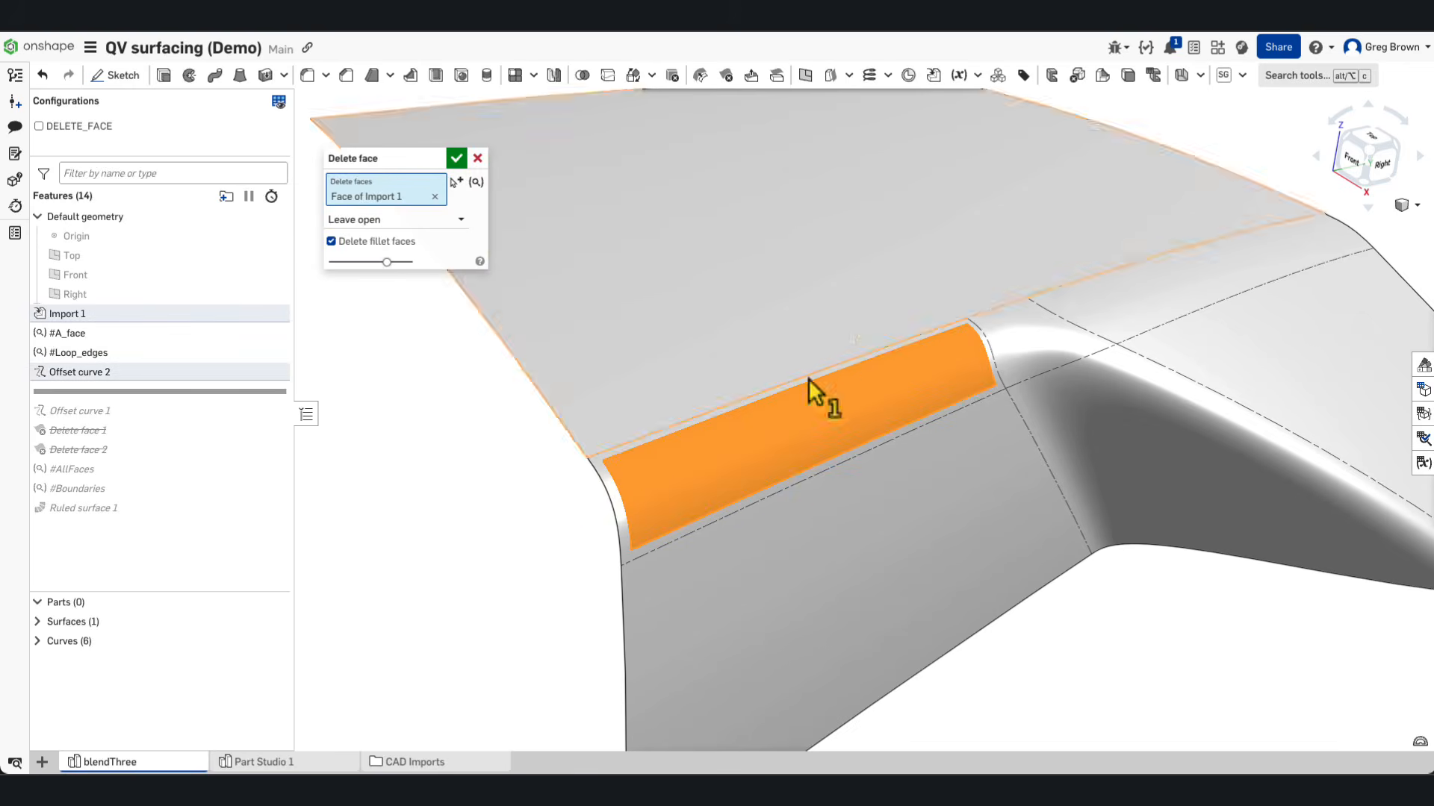
click(456, 158)
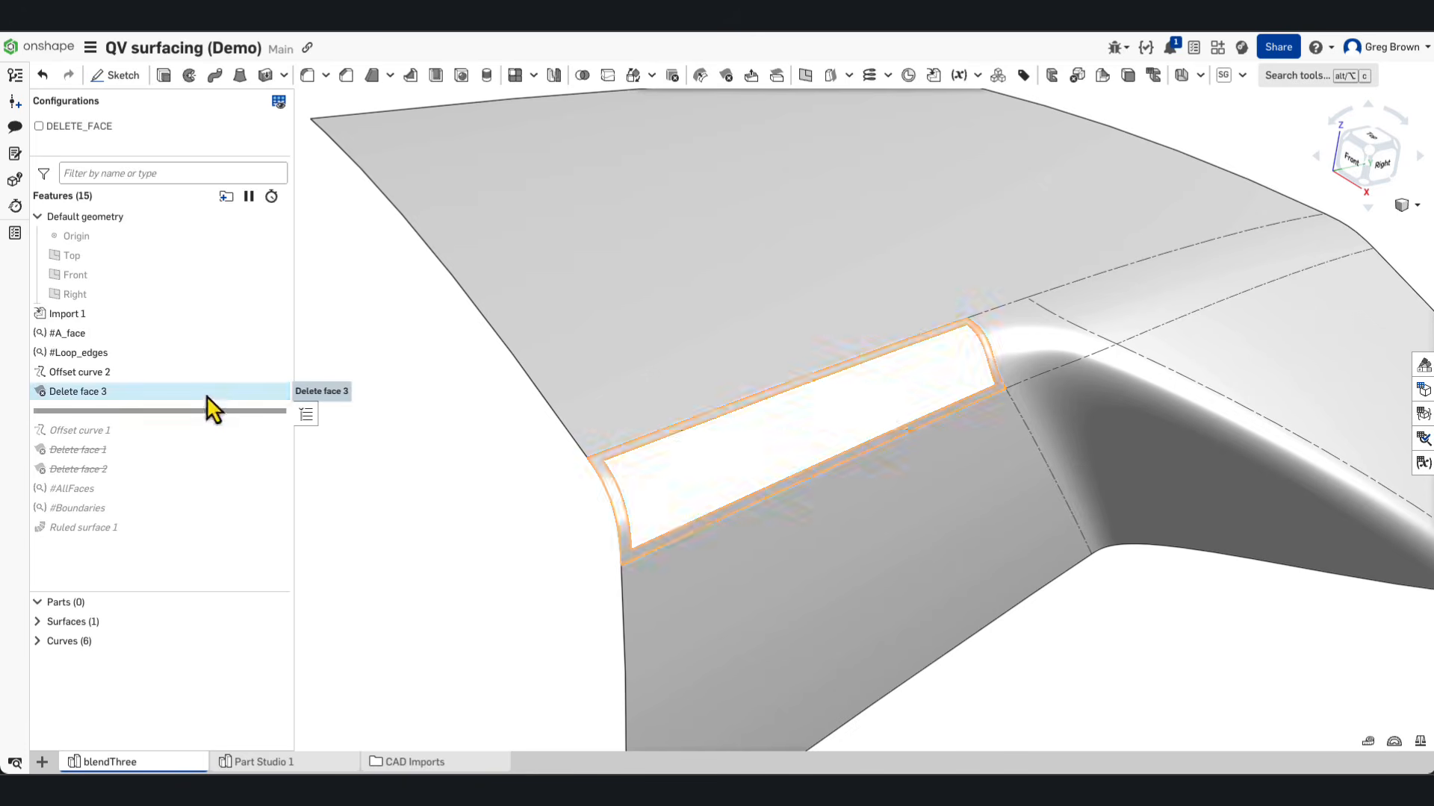
Step: Remove the newly added offset curve and delete face features from the feature history
drag(205, 393, 202, 378)
click(202, 375)
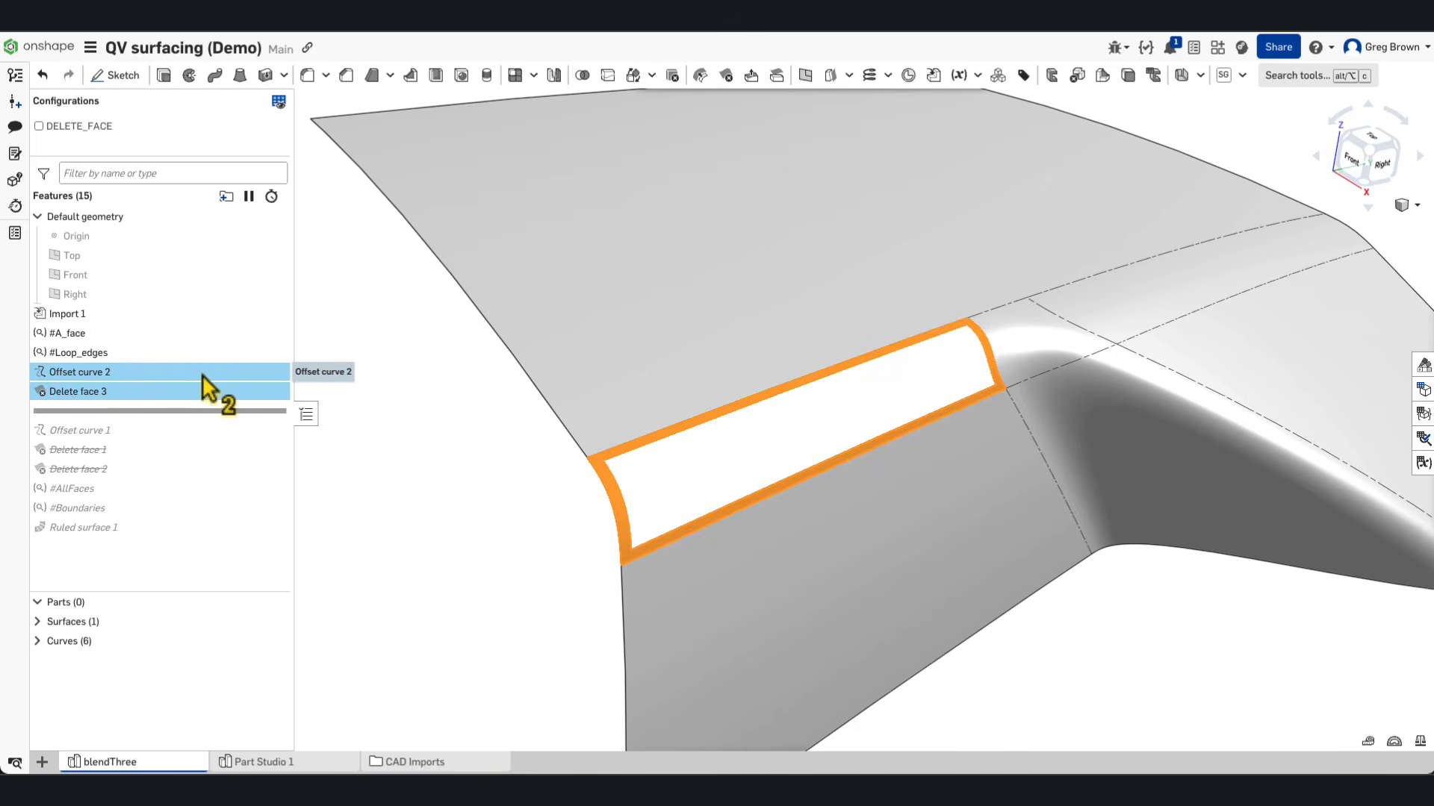
key(Delete)
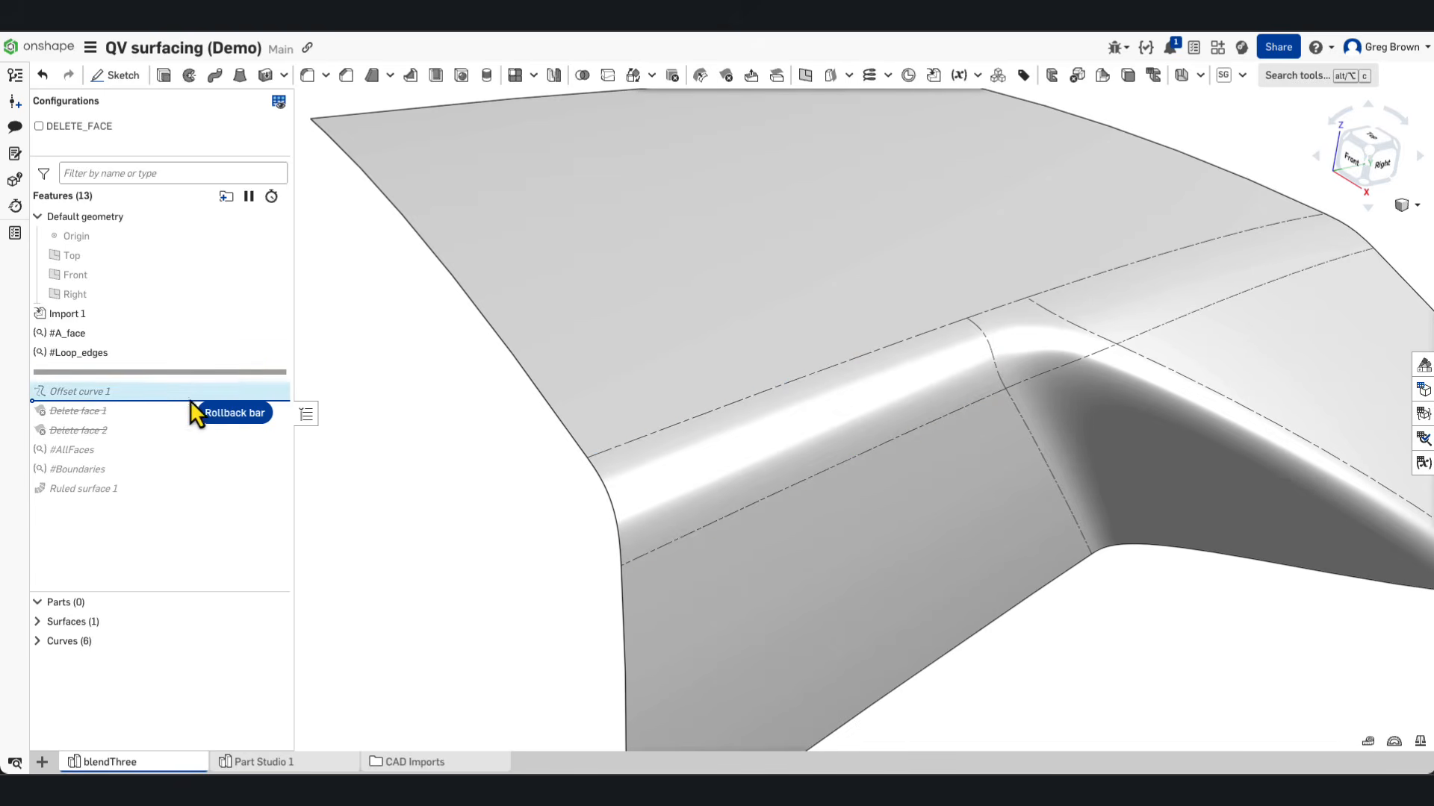
Step: Roll the feature history forward past Offset curve 1, the two suppressed Delete face features and #AllFaces
drag(190, 400, 179, 442)
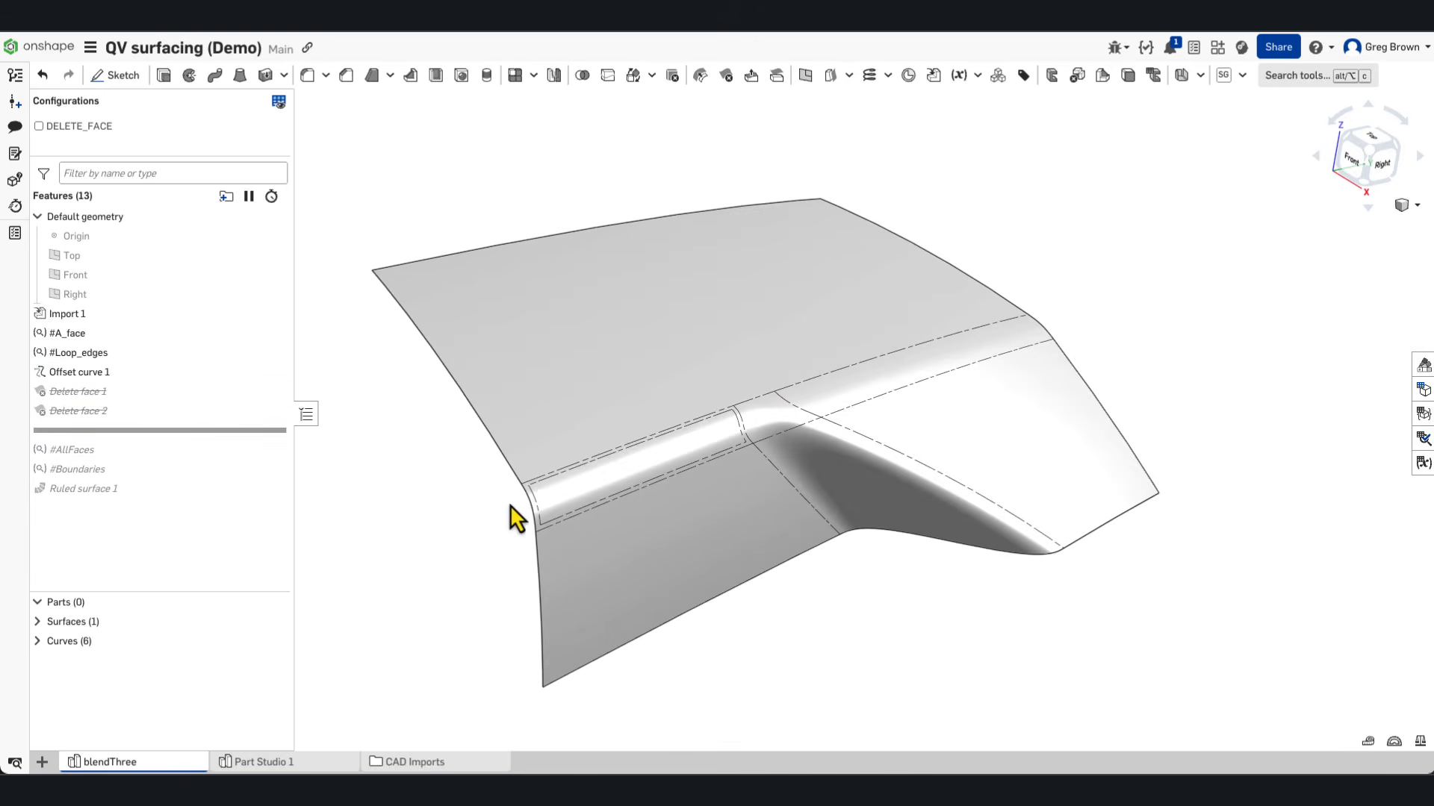
right_drag(586, 457, 615, 450)
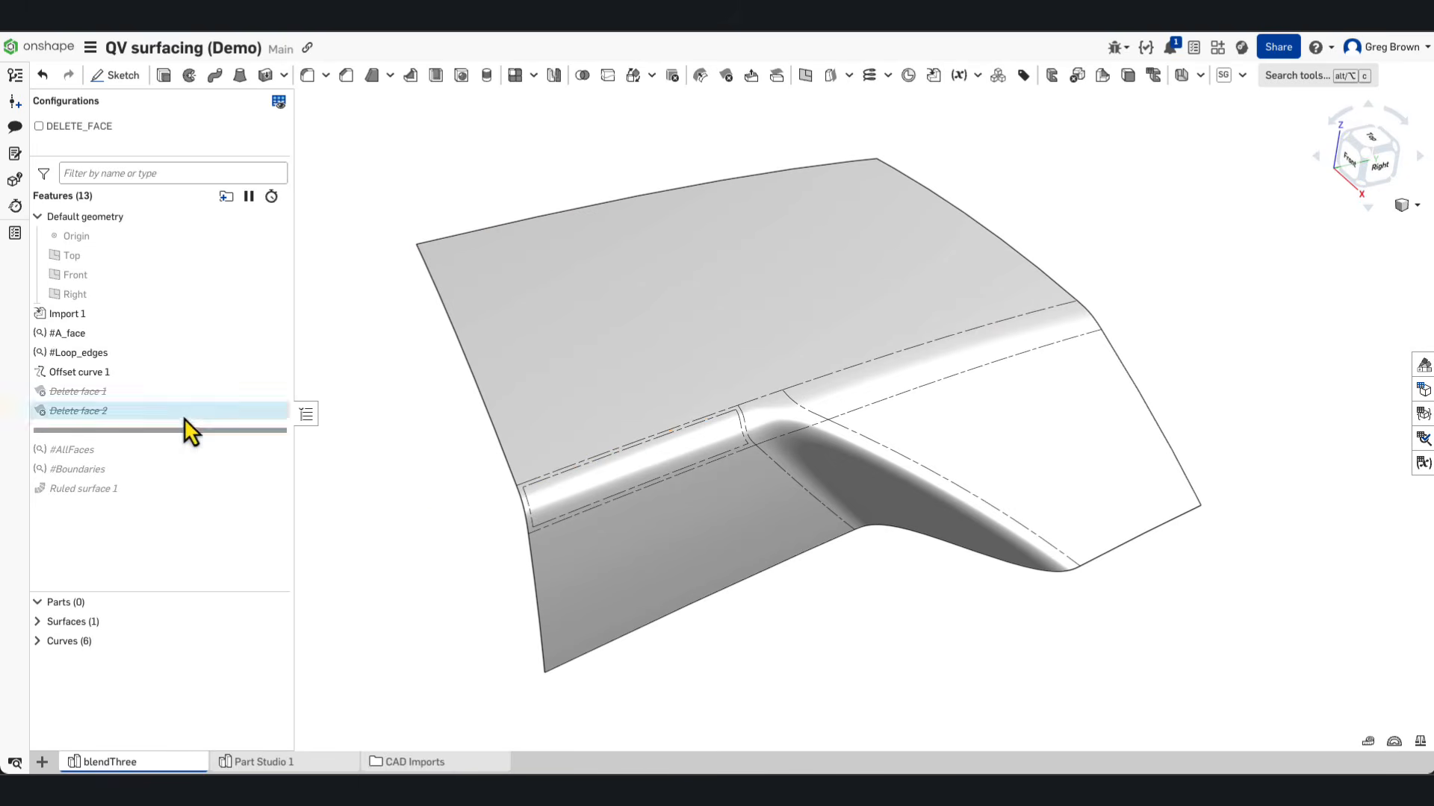
drag(182, 430, 113, 437)
Step: Edit #AllFaces to collect the faces owned by Surface 1, turn off its additional queries, and accept it
right_click(100, 430)
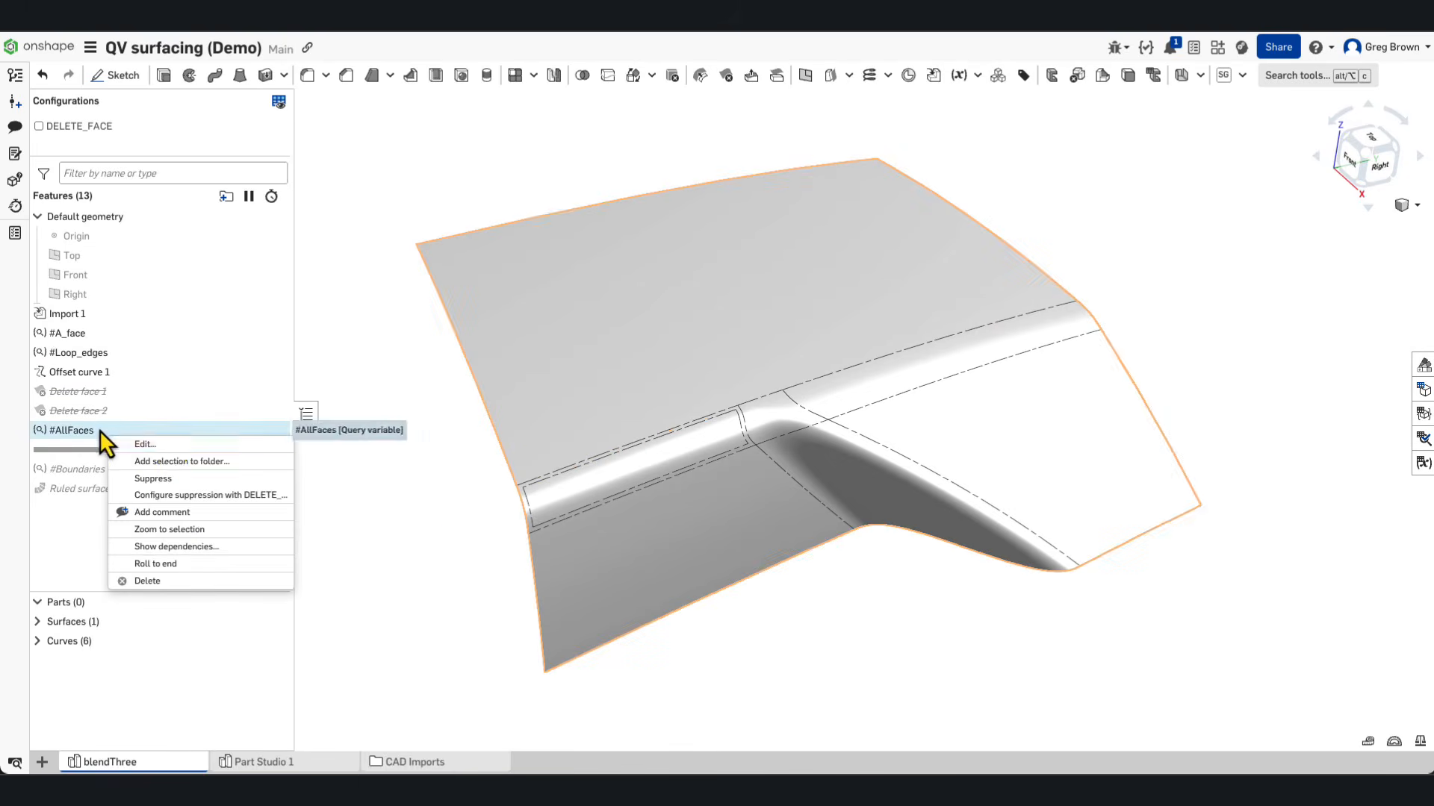
click(166, 445)
right_drag(936, 458, 723, 424)
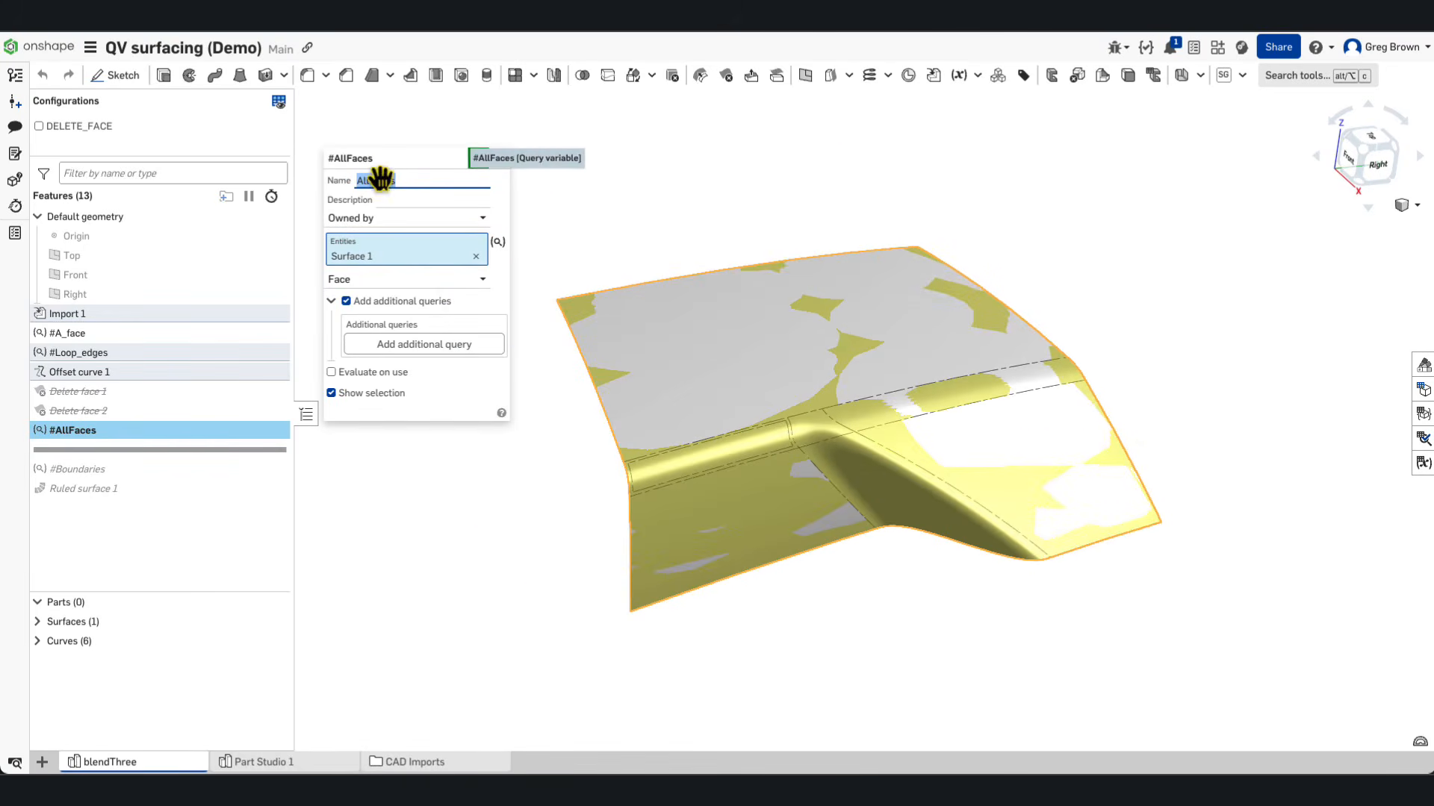
click(353, 222)
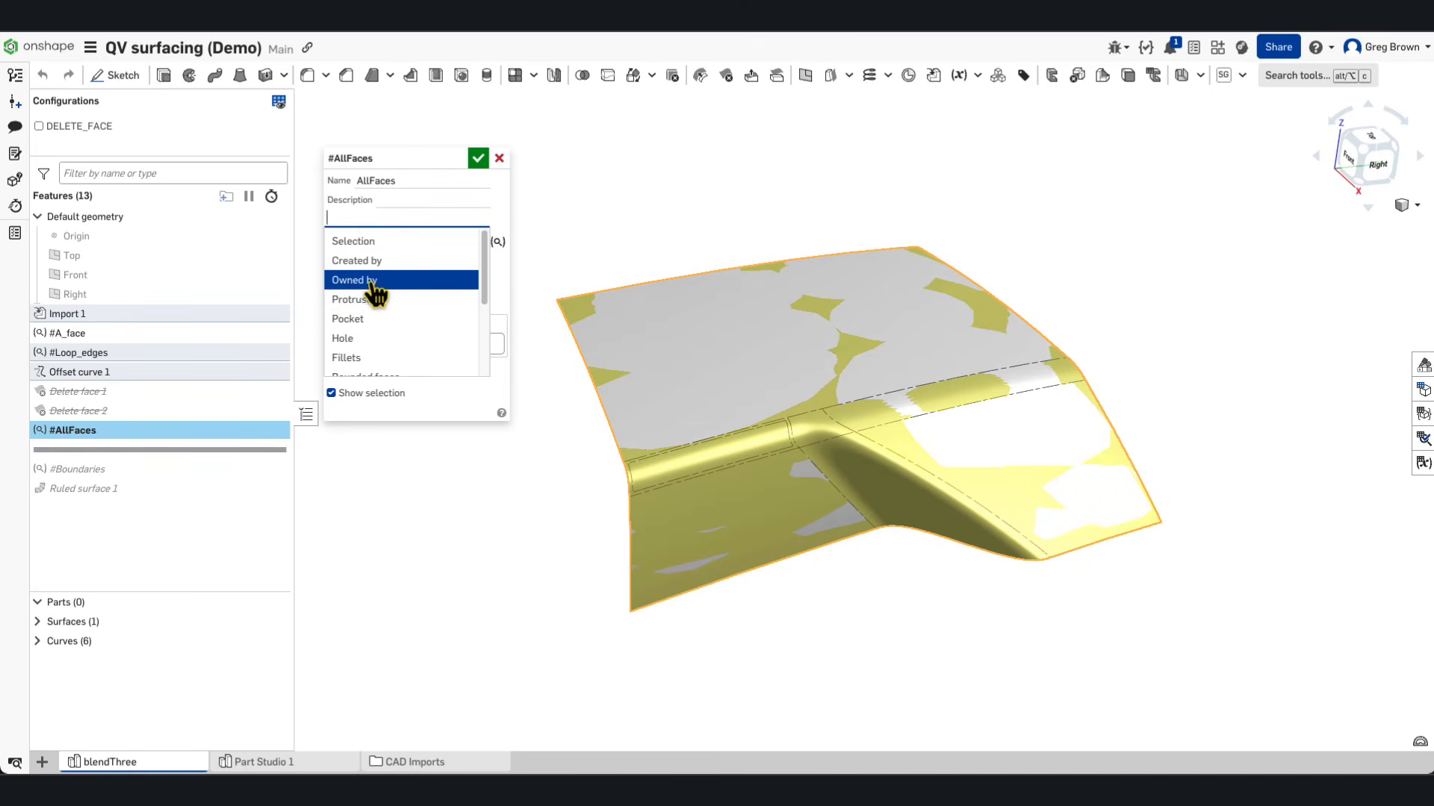
click(371, 281)
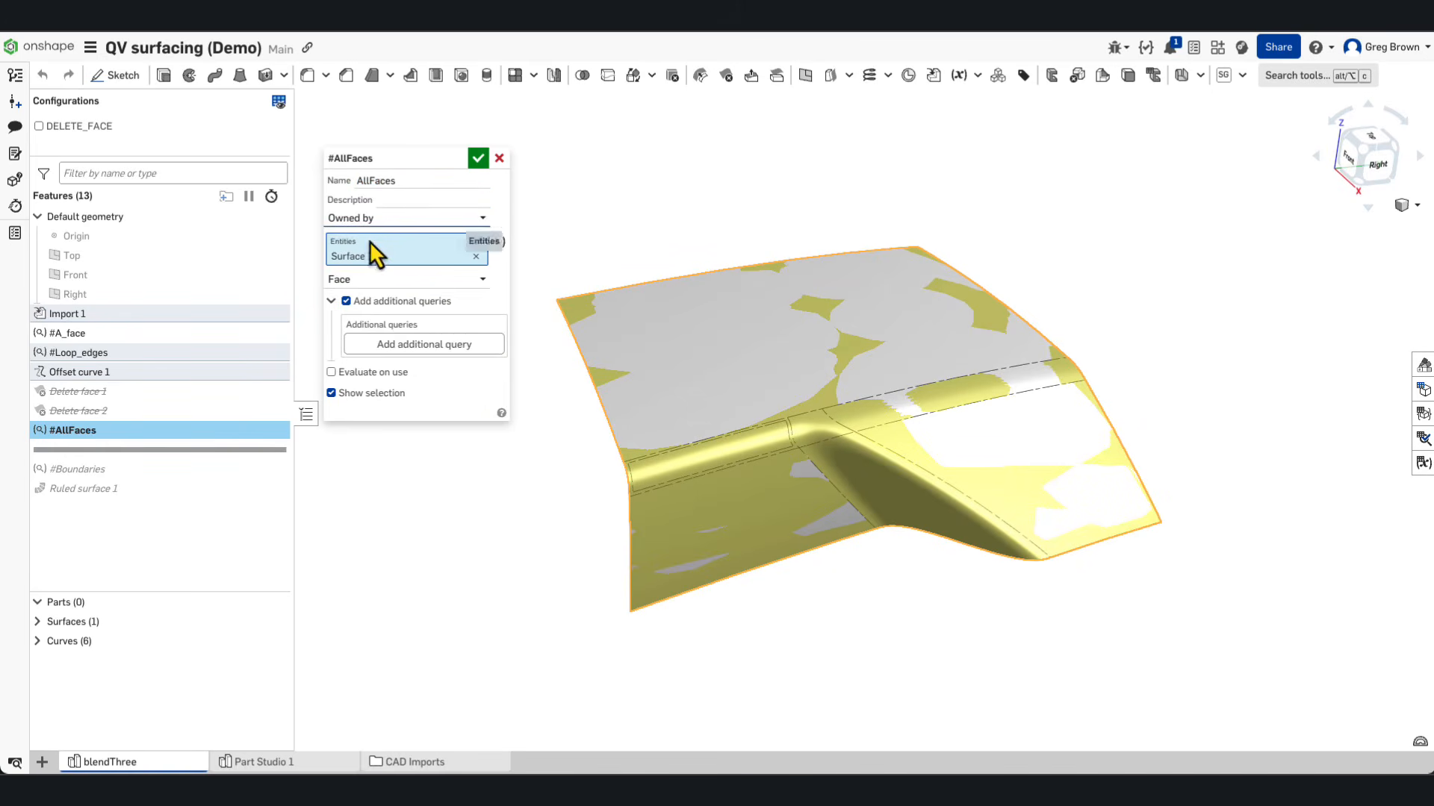
click(345, 281)
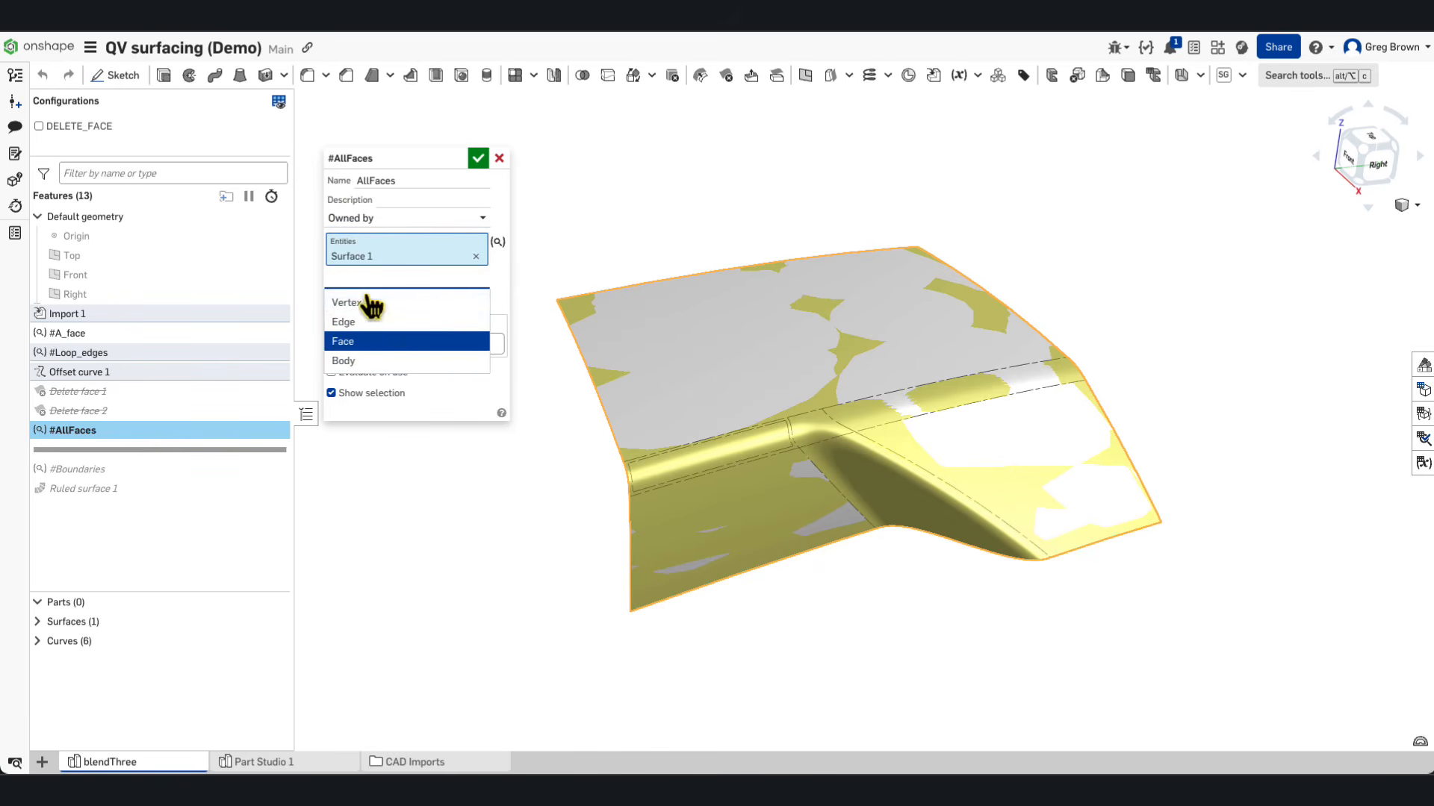
click(501, 279)
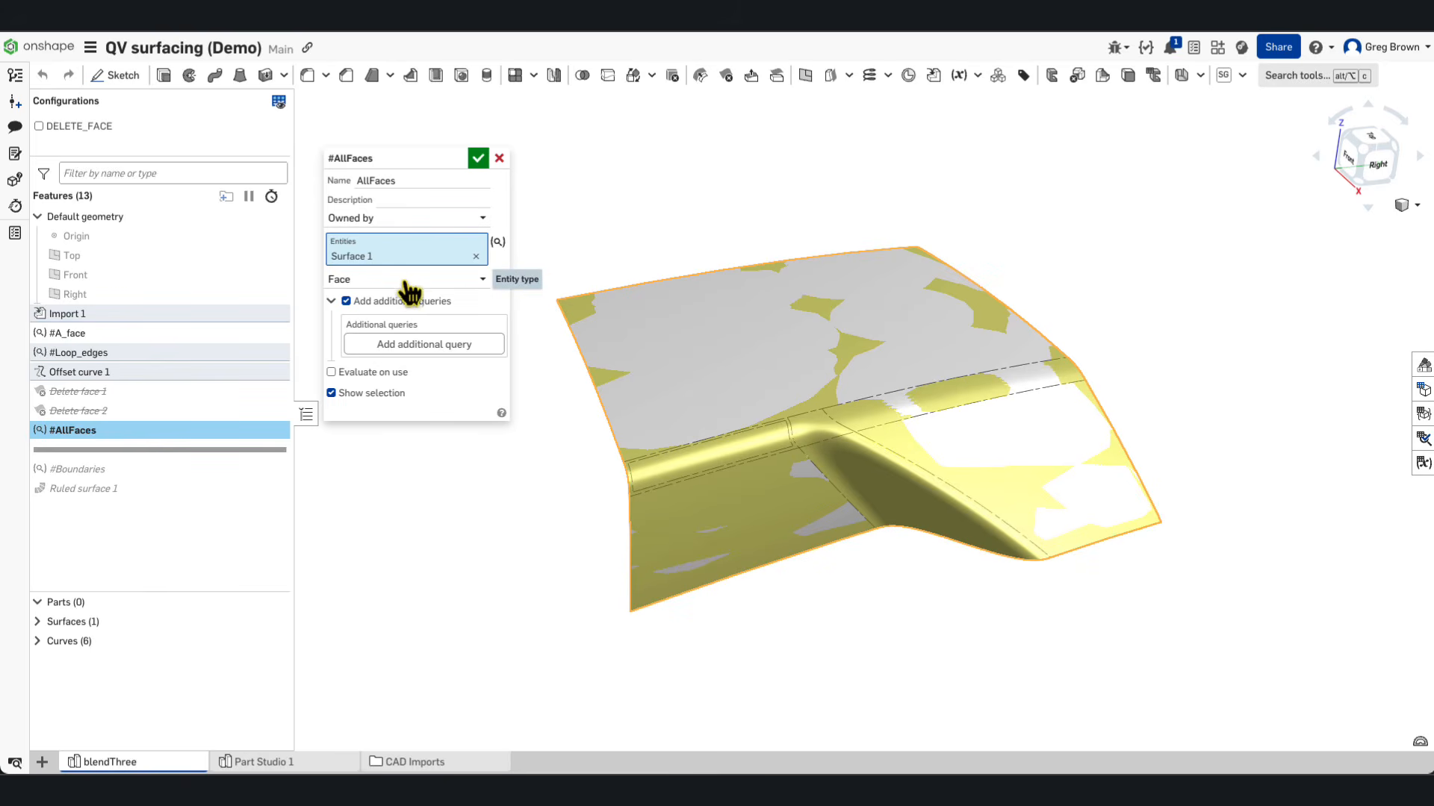
click(346, 301)
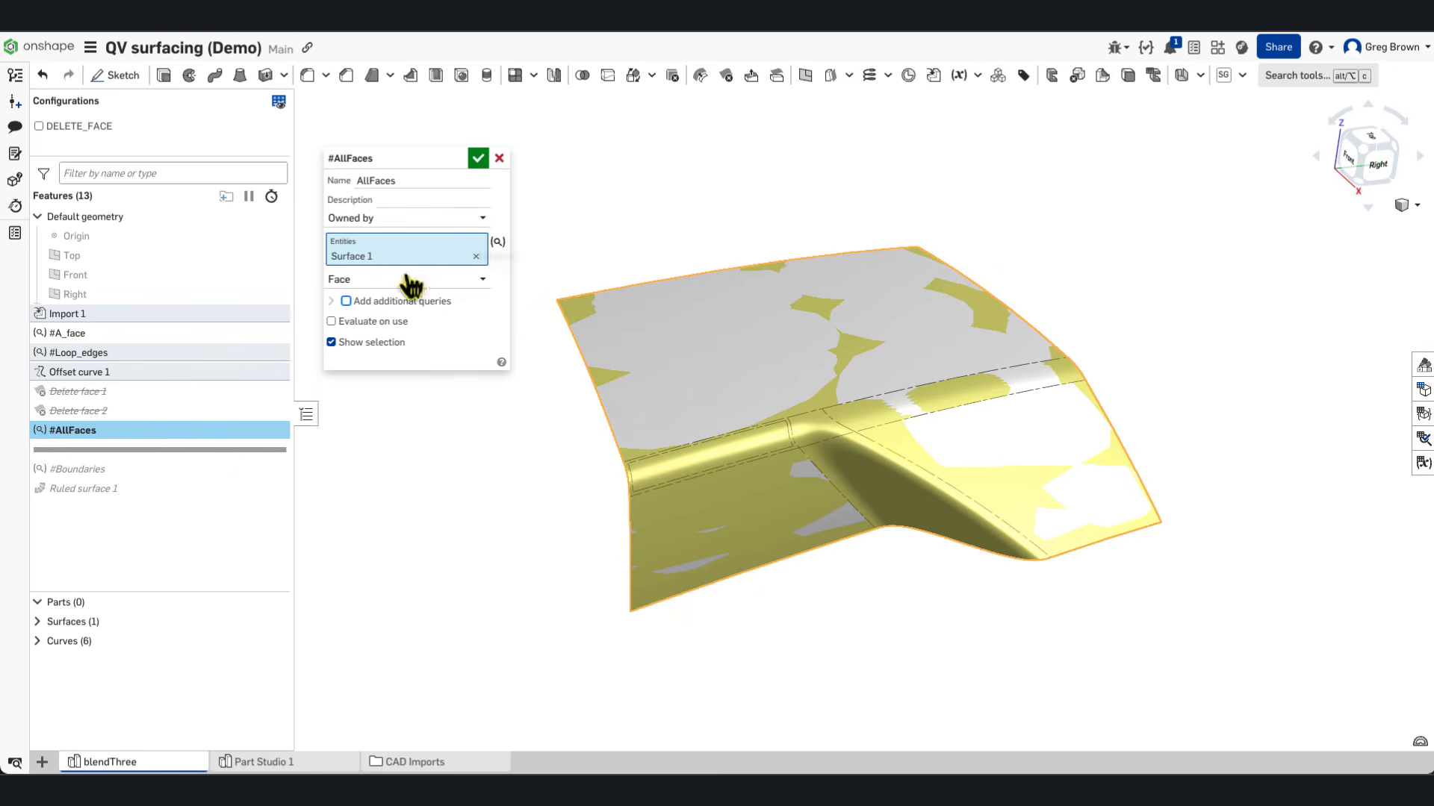
click(478, 158)
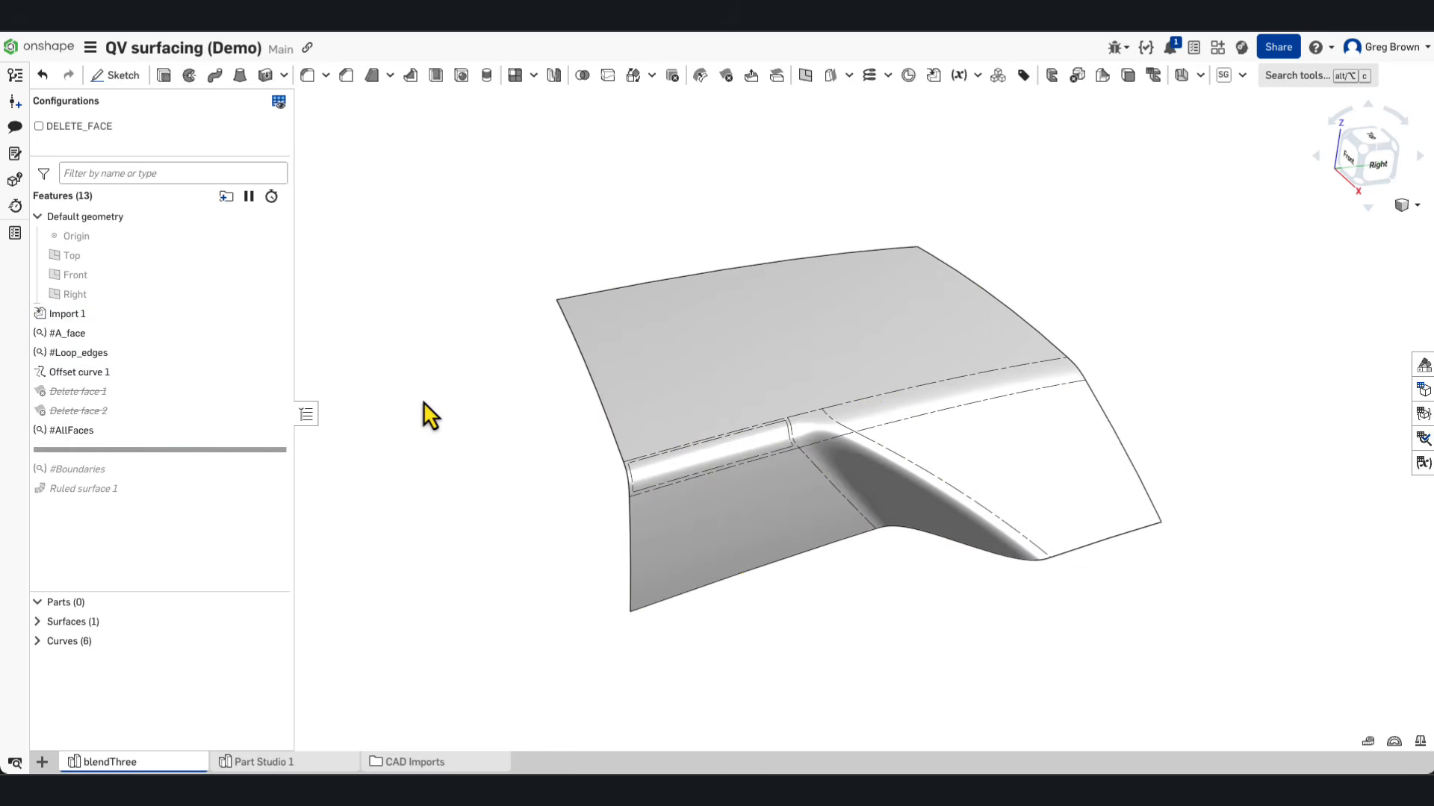
Step: Roll the feature history forward past #Boundaries and review its Loop/chain connected query on #AllFaces
drag(179, 451, 174, 477)
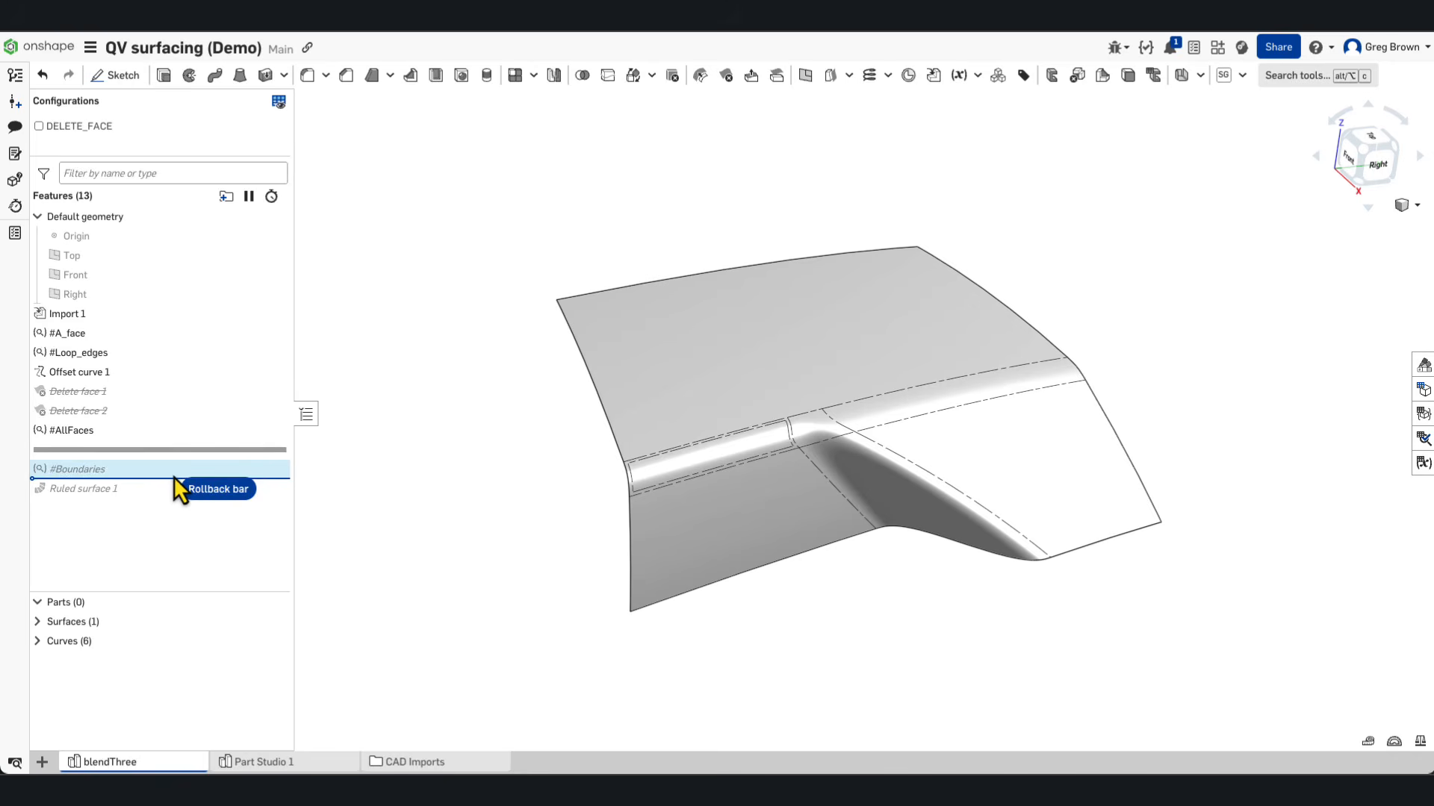
drag(173, 477, 174, 477)
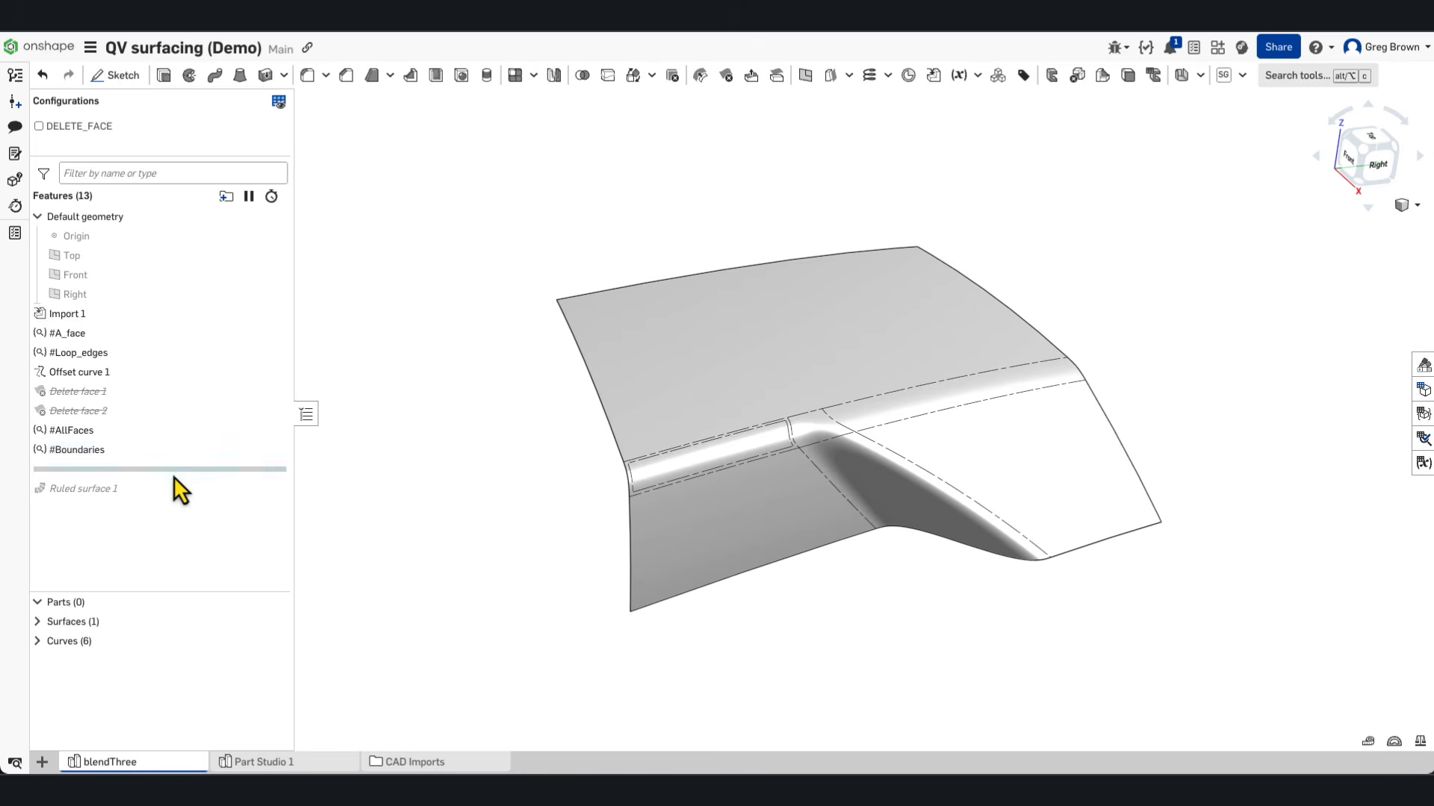
right_click(165, 450)
click(219, 478)
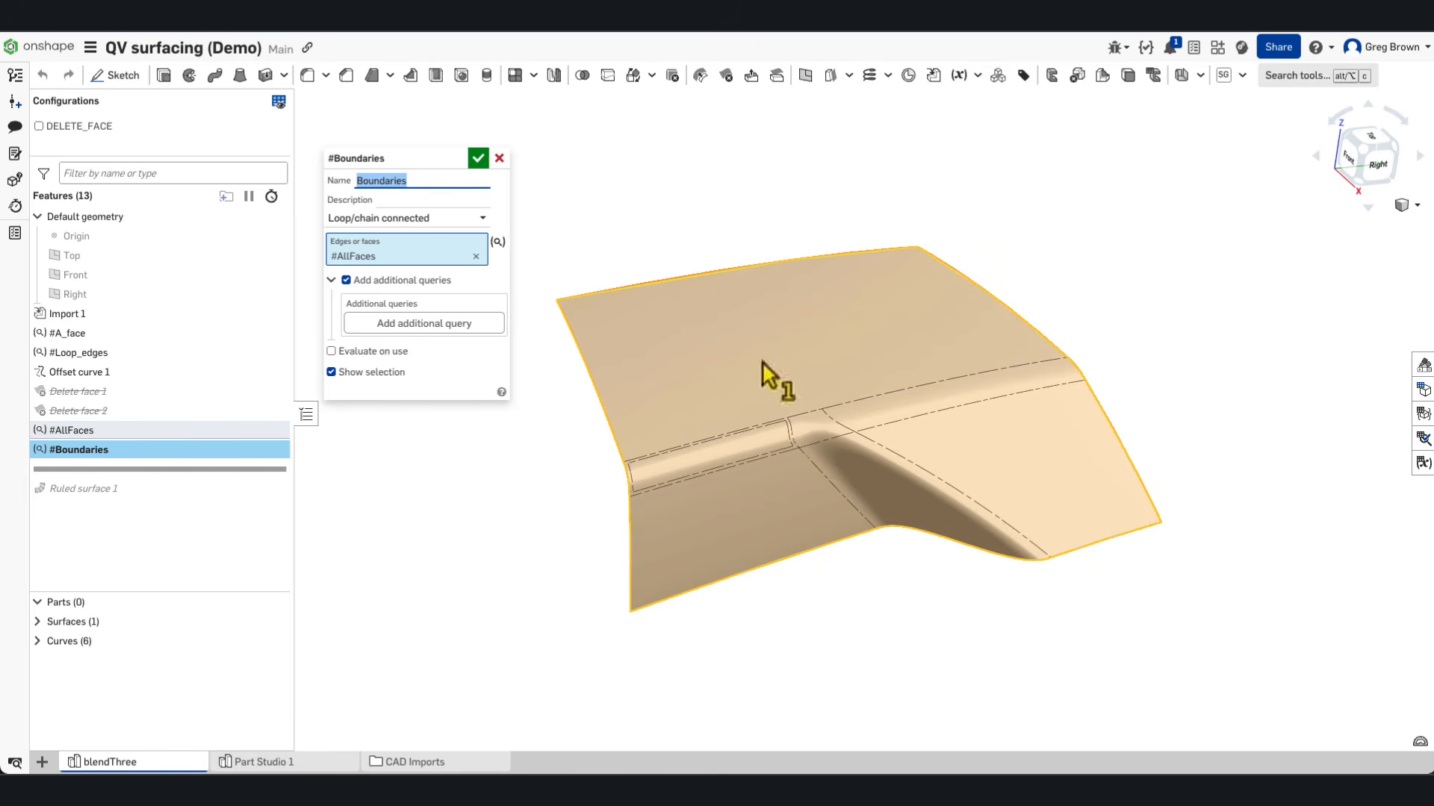
click(481, 158)
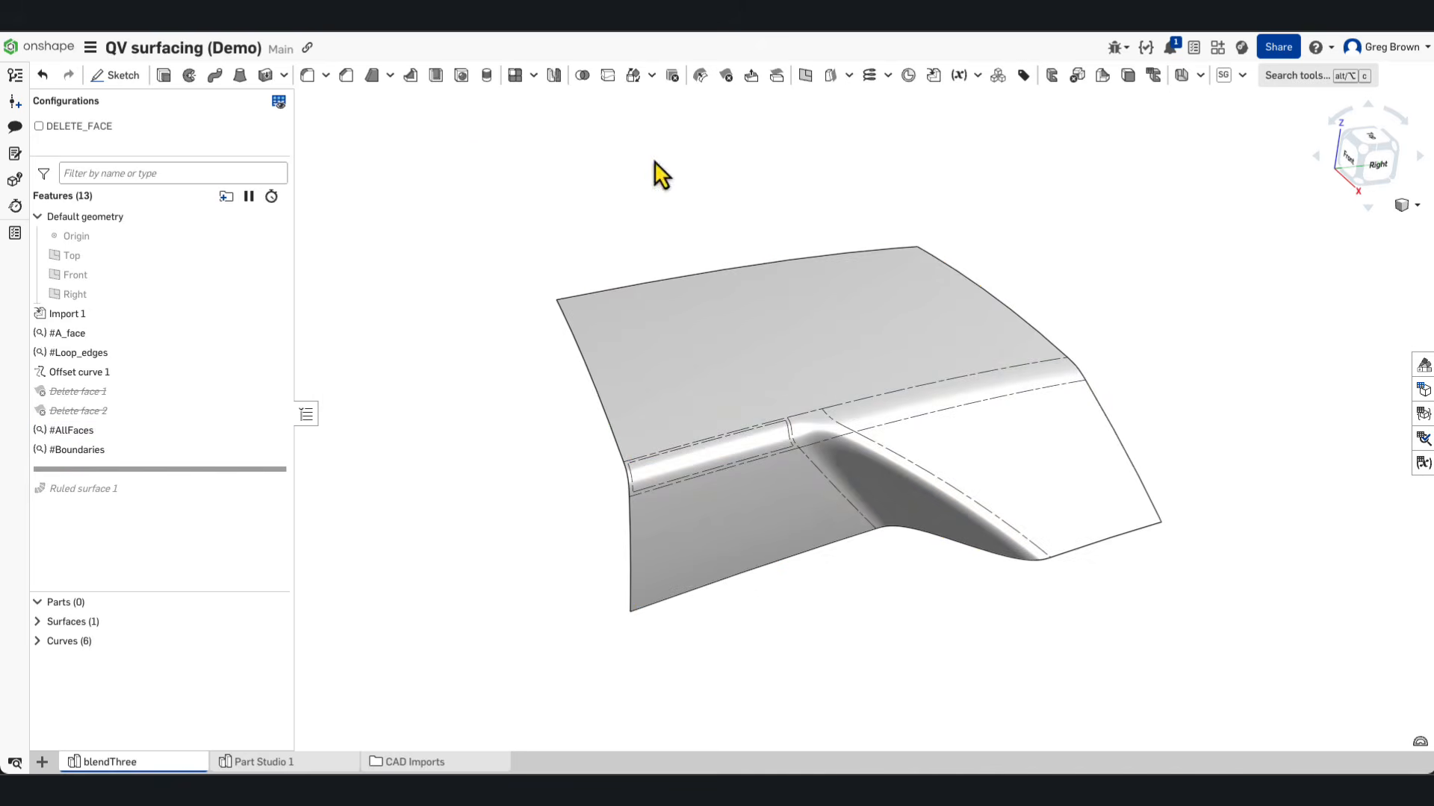
Step: Turn on boundary edge highlighting to inspect the surface's outer edges, and turn it off again
click(1408, 205)
click(1372, 411)
right_drag(955, 594, 956, 620)
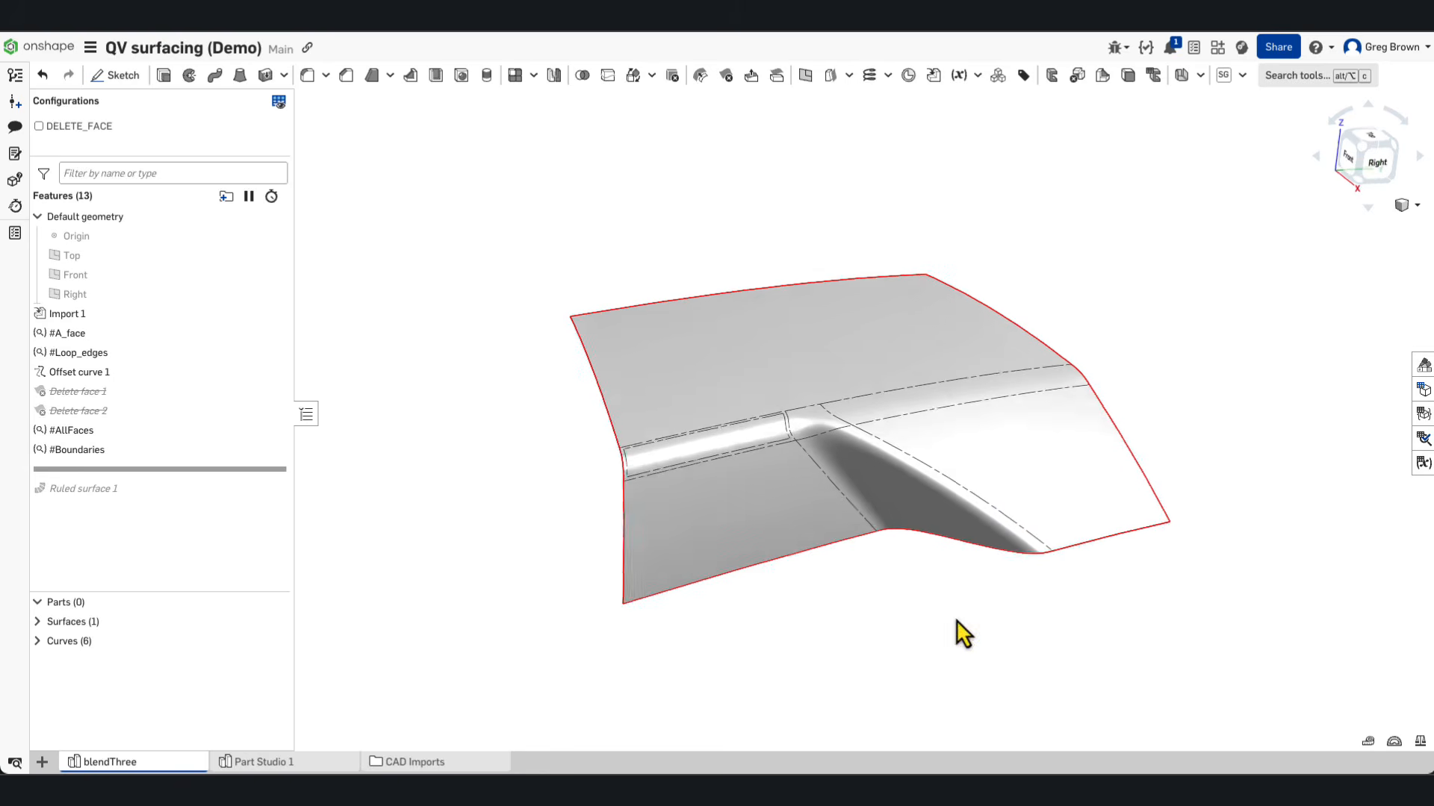
click(1398, 206)
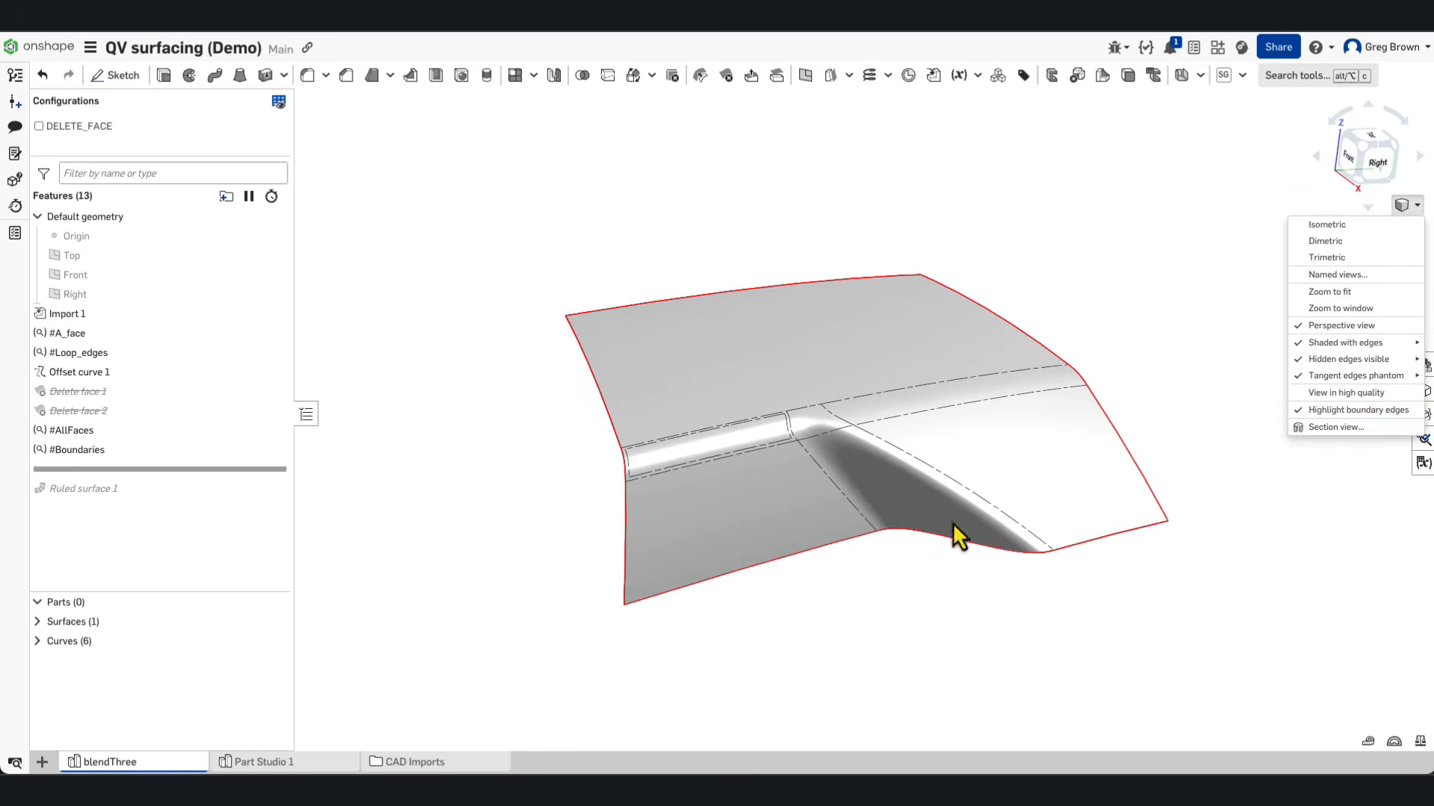
click(1367, 410)
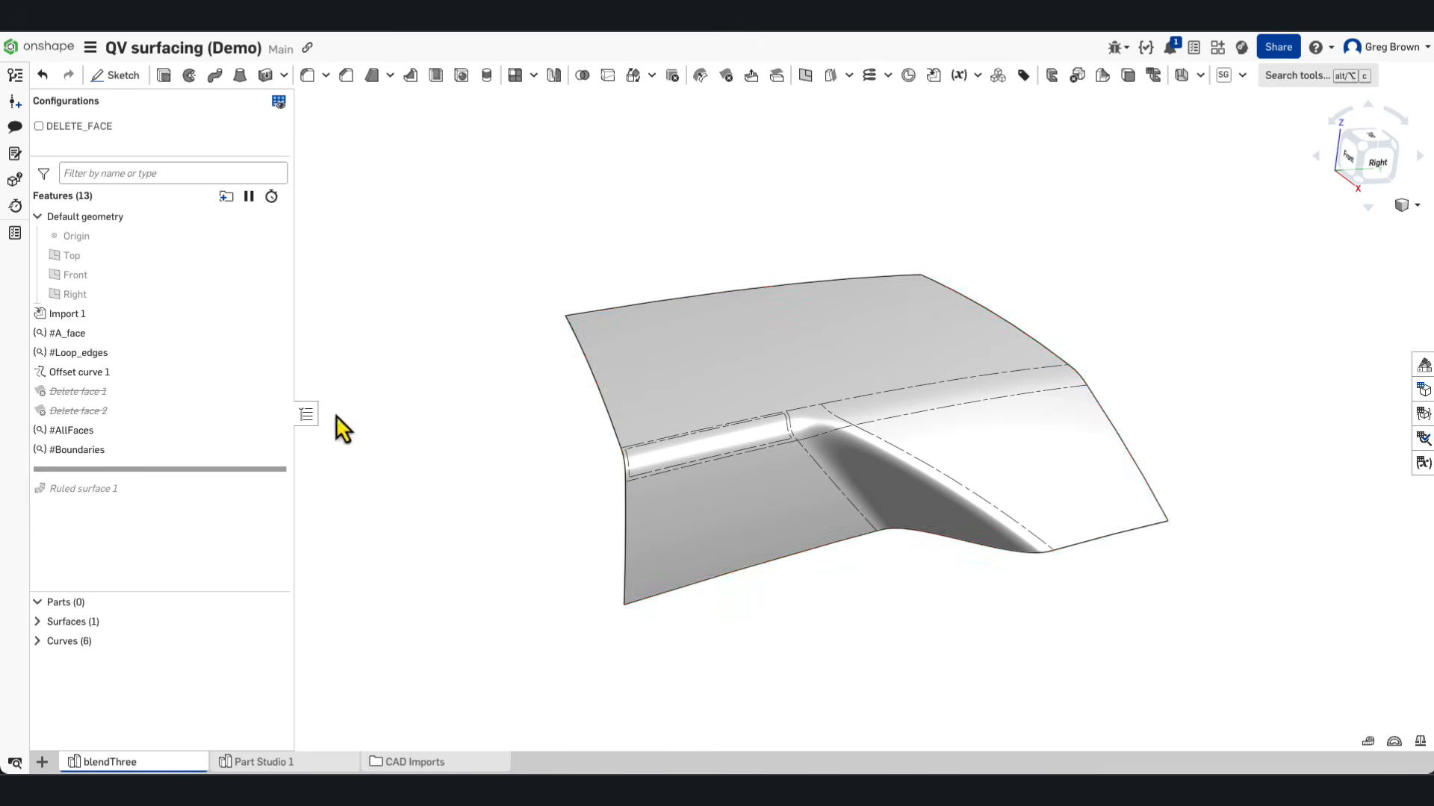
Step: Reopen #Boundaries to check how its query type and #AllFaces input define the boundary edges, and close it
right_click(160, 448)
click(247, 464)
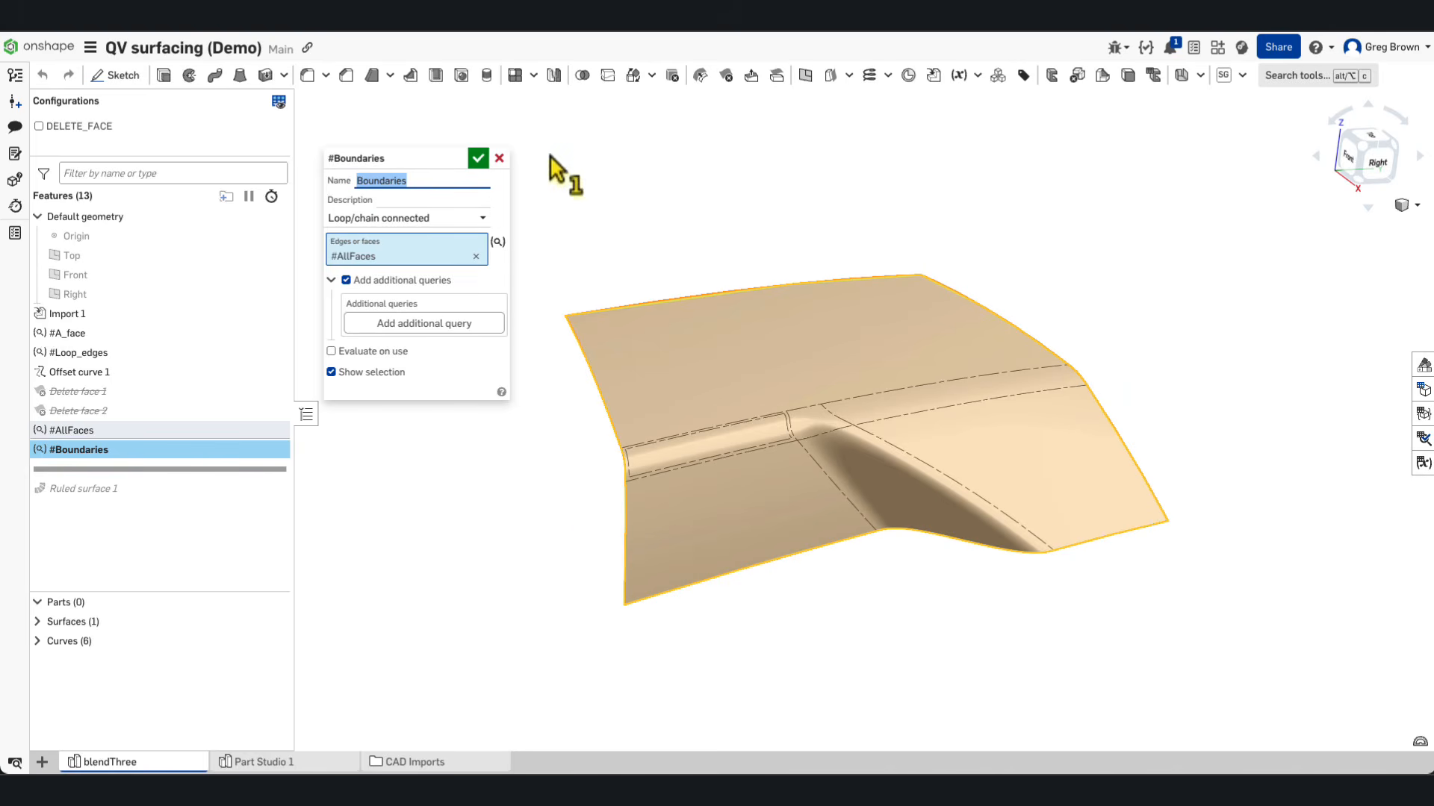
click(478, 158)
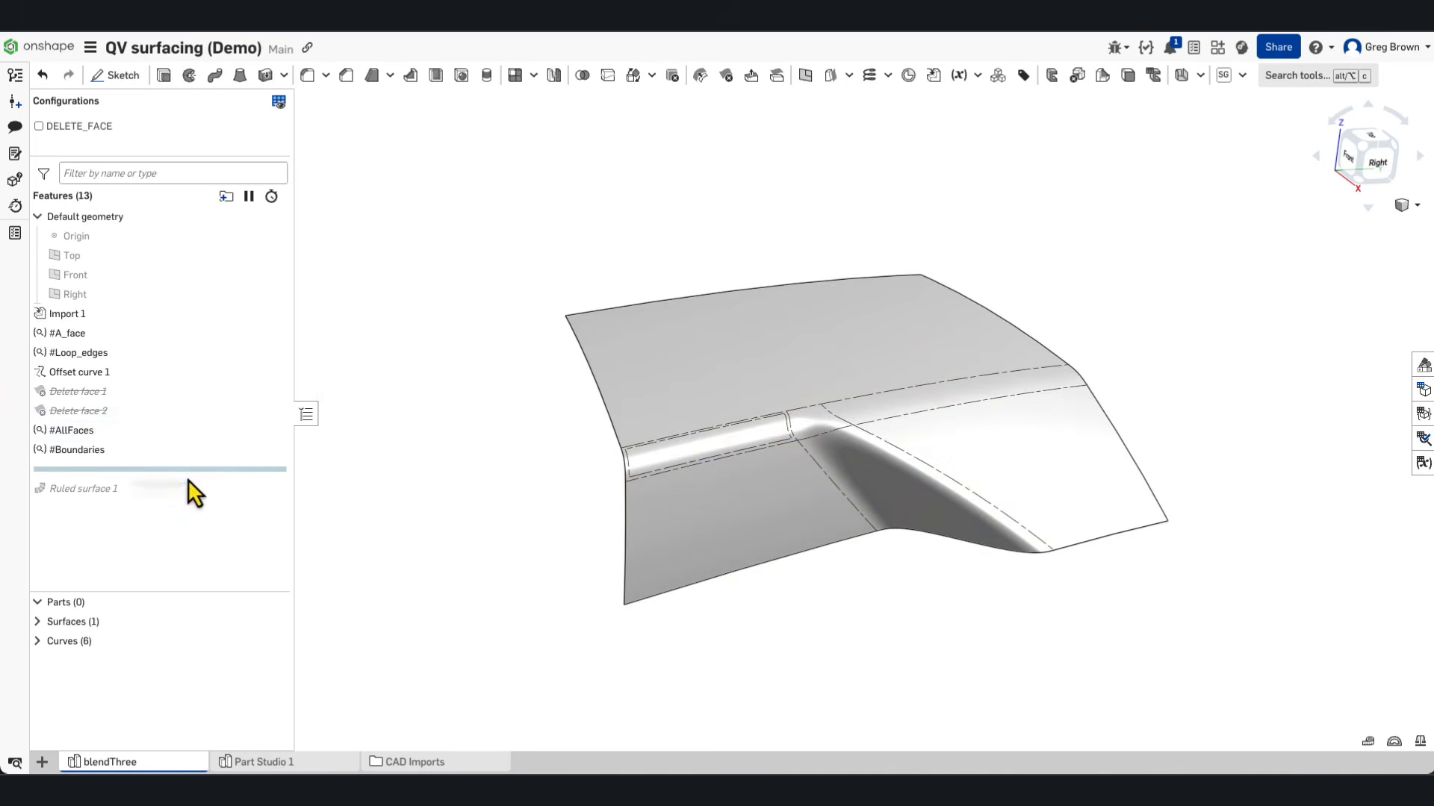
Step: Roll the feature history forward past Ruled surface 1 and inspect the flange around the surface boundary
drag(183, 472, 177, 494)
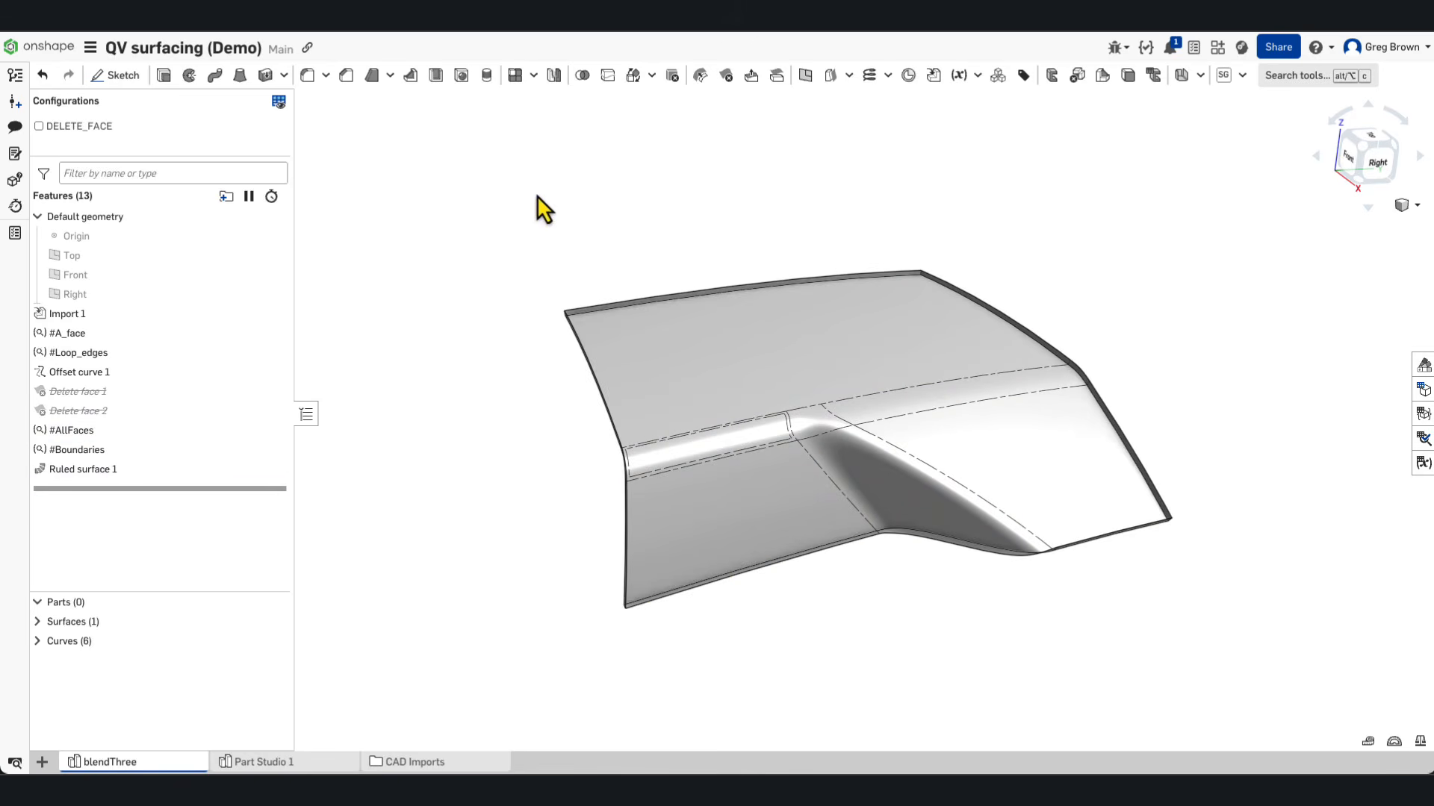
right_drag(537, 196, 515, 212)
scroll(666, 313, up, 3)
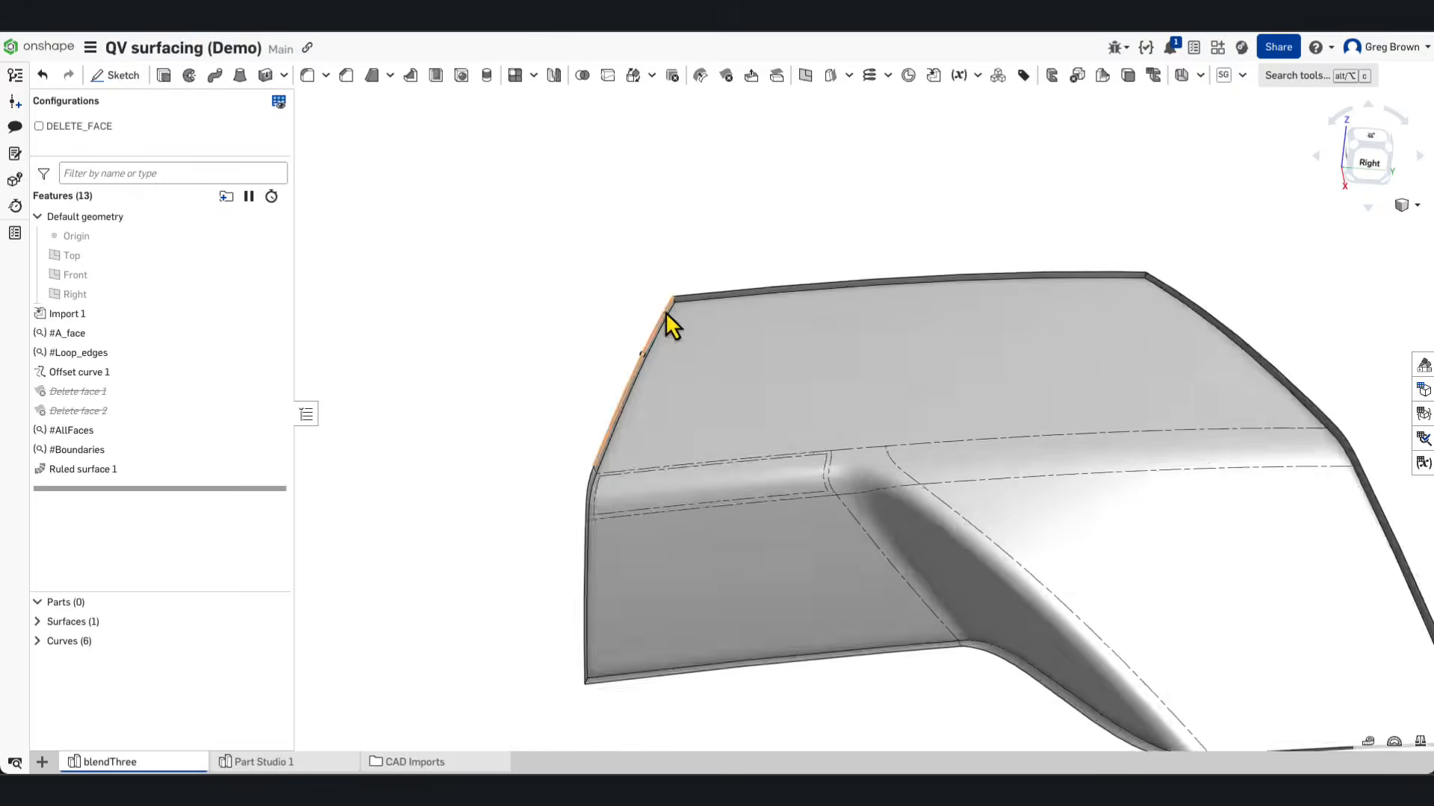
right_drag(665, 312, 662, 464)
scroll(557, 297, down, 2)
scroll(705, 312, down, 3)
scroll(579, 464, up, 2)
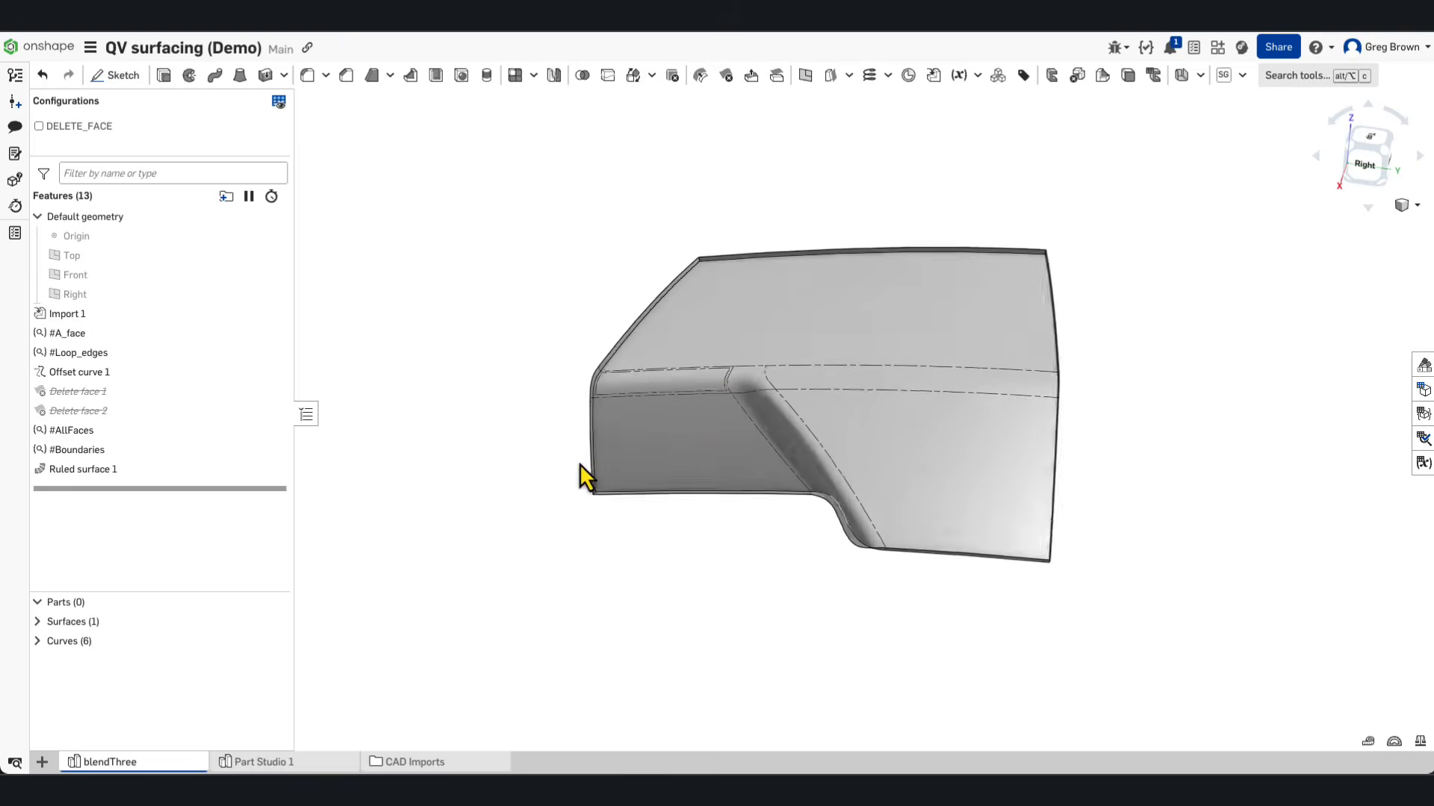
scroll(579, 463, up, 2)
scroll(621, 335, up, 2)
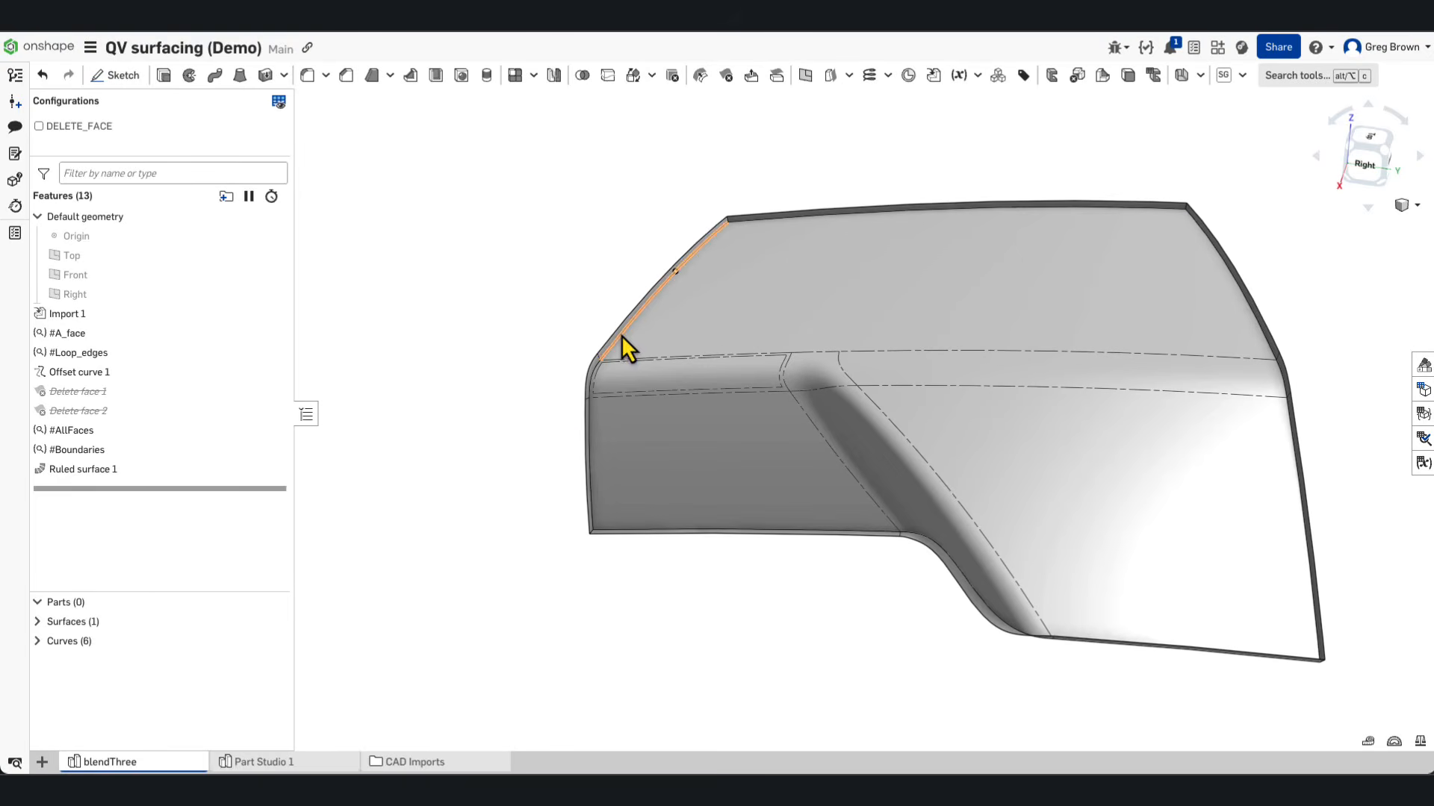
Step: Open Ruled surface 1 to review its #Boundaries edge path, Normal type and 2 mm distance, and accept the feature
right_click(100, 475)
click(150, 498)
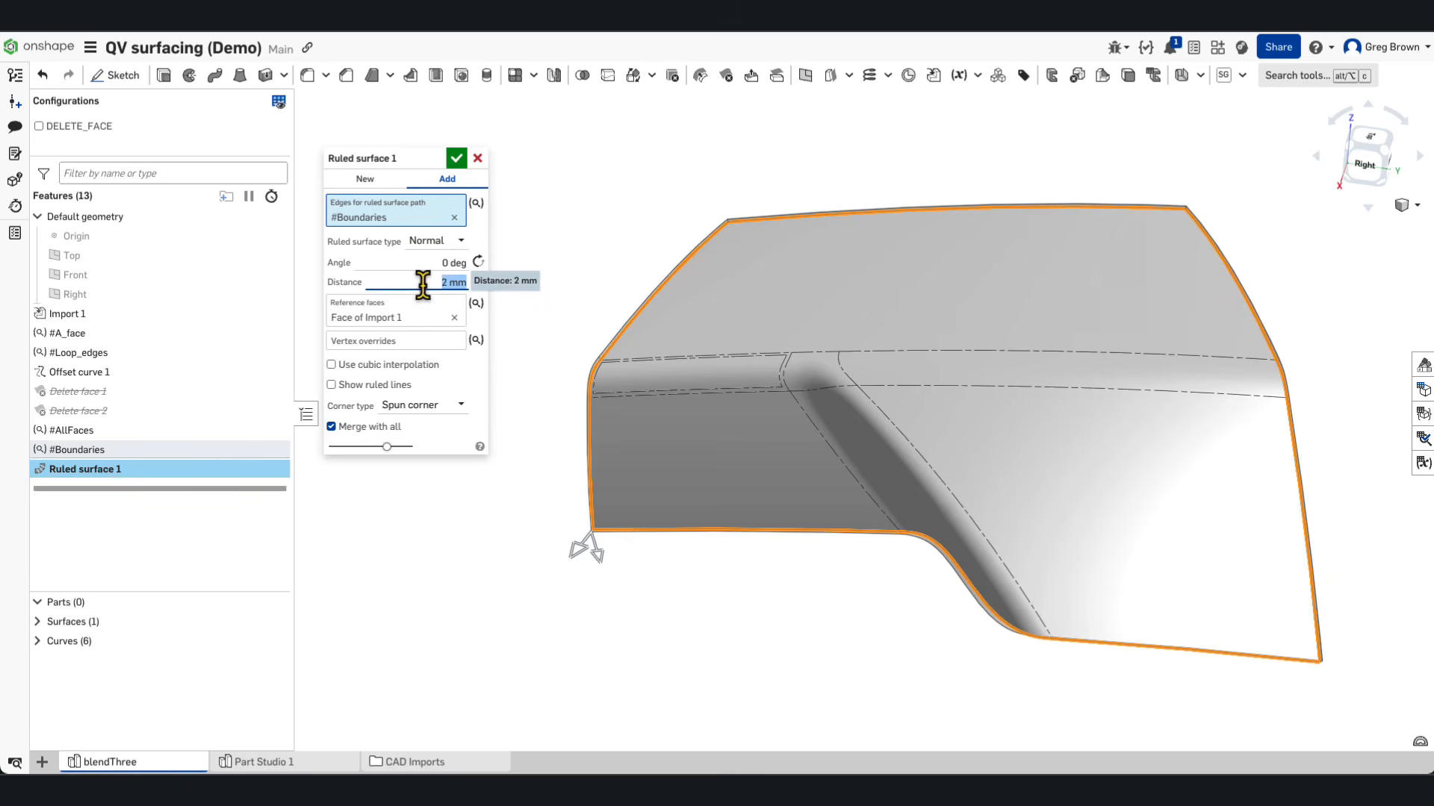
key(Down)
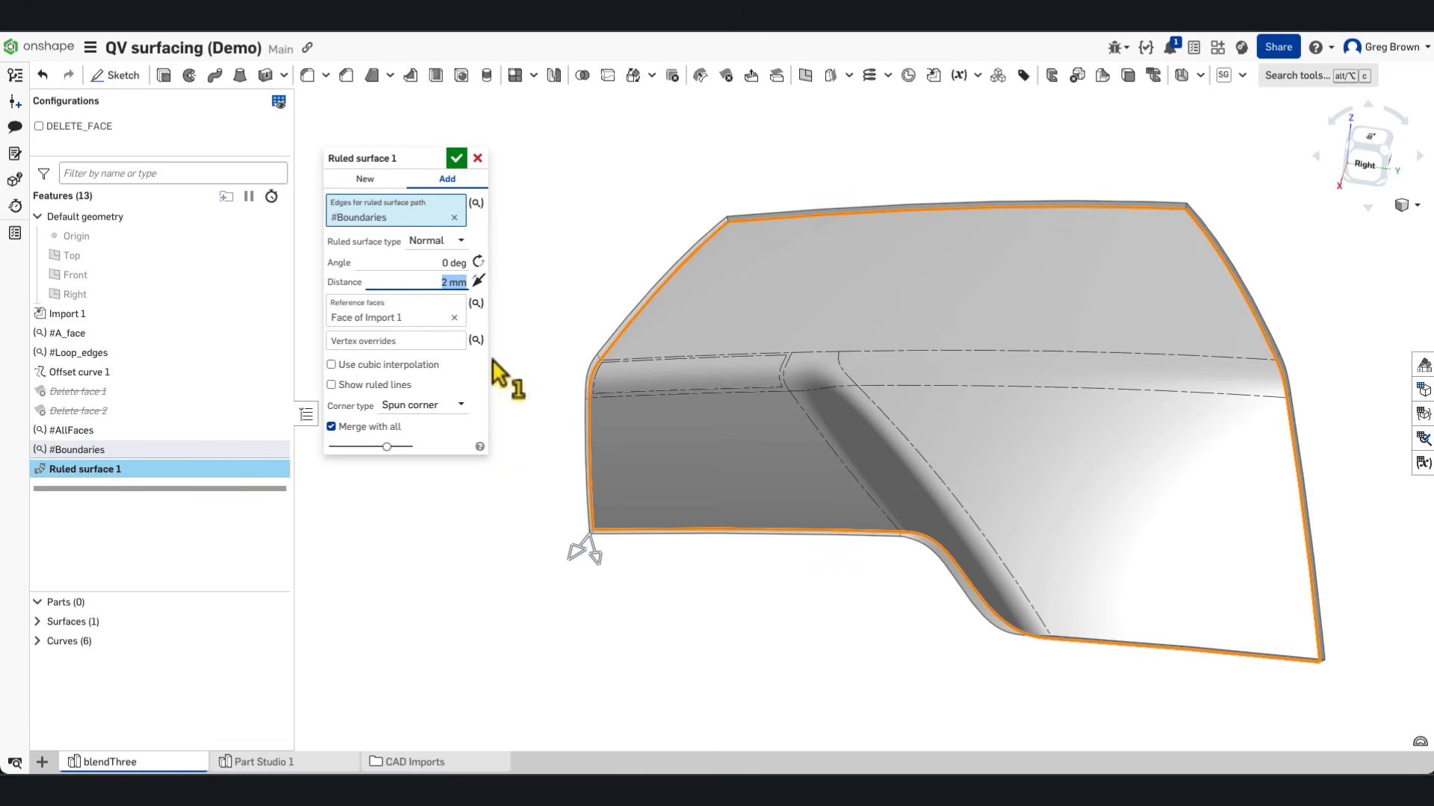
click(457, 158)
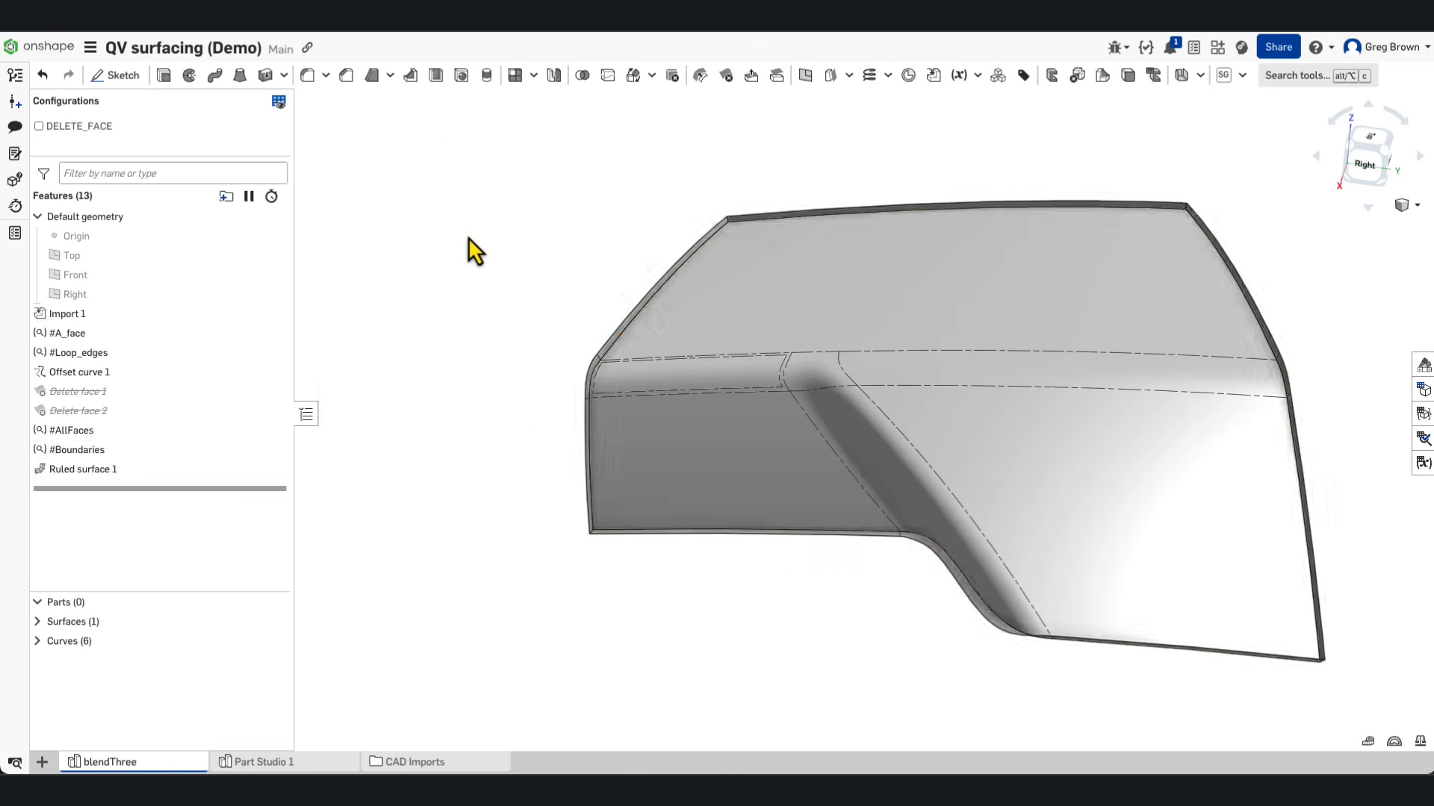
mouse_move(468, 240)
right_down()
mouse_move(505, 263)
mouse_move(470, 266)
right_up()
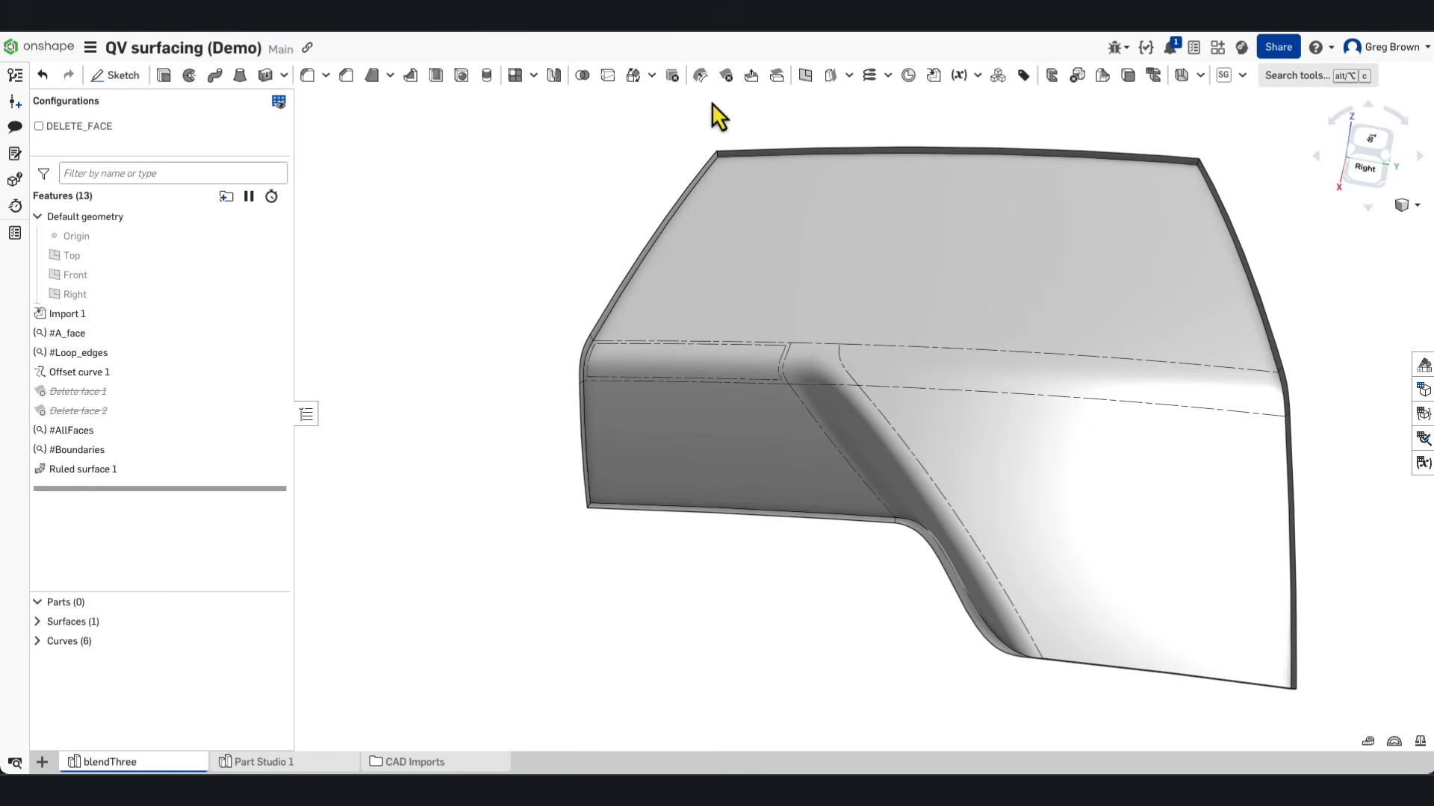
Step: Unsuppress Delete face 1 and inspect the ruled flange around the resulting slot opening
right_click(115, 392)
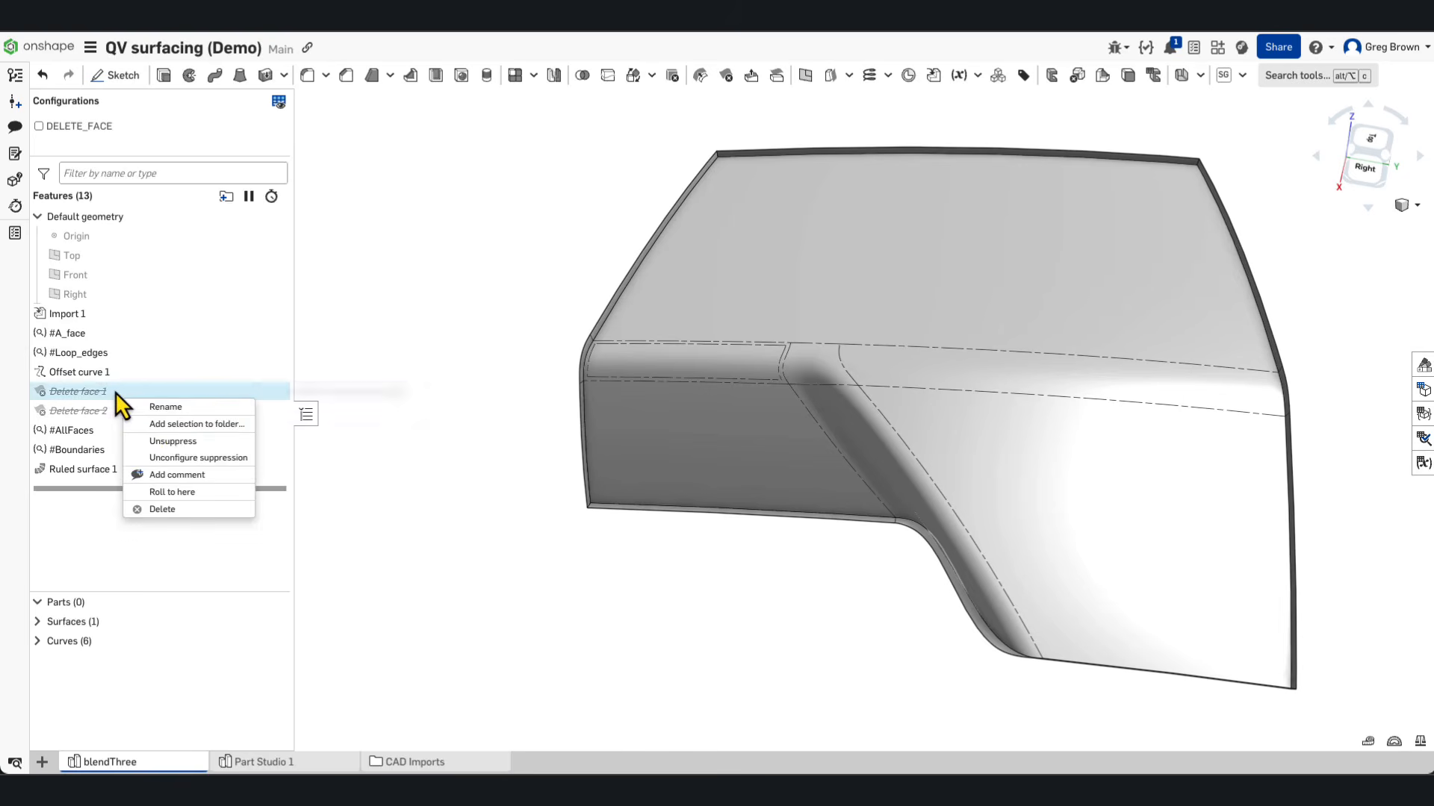
click(173, 441)
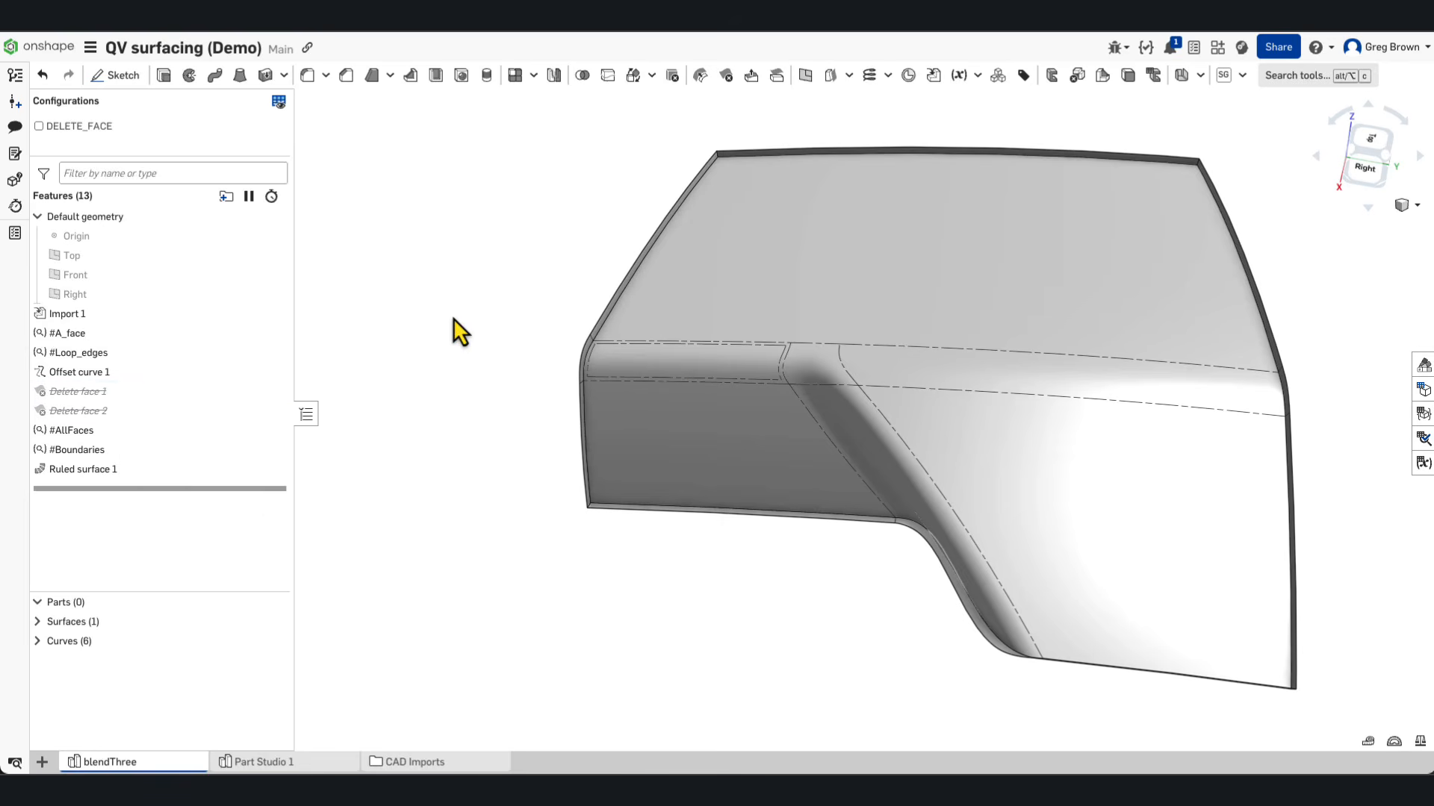
scroll(814, 362, up, 1)
scroll(806, 364, up, 5)
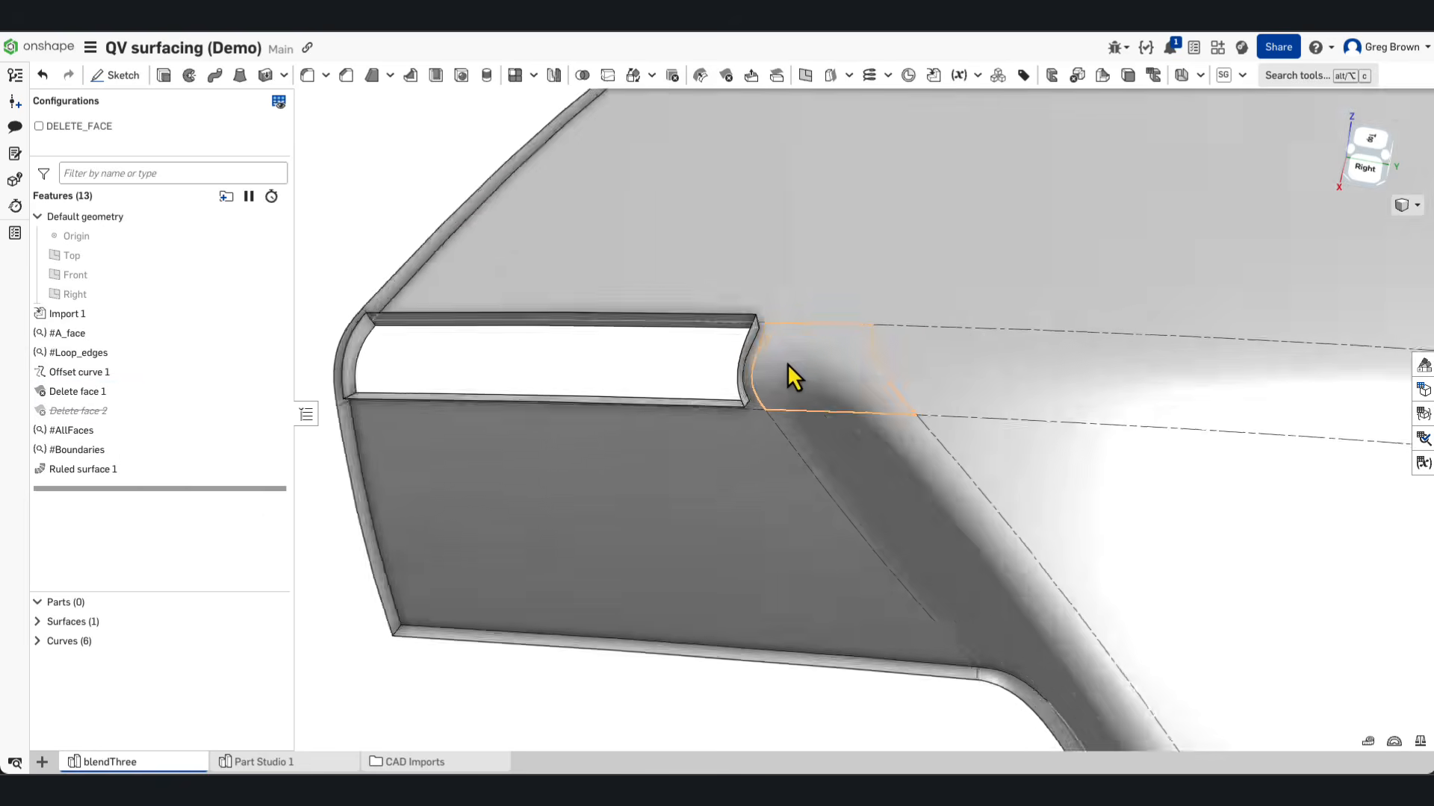
mouse_move(739, 392)
right_down()
mouse_move(746, 312)
mouse_move(749, 374)
mouse_move(720, 410)
right_up()
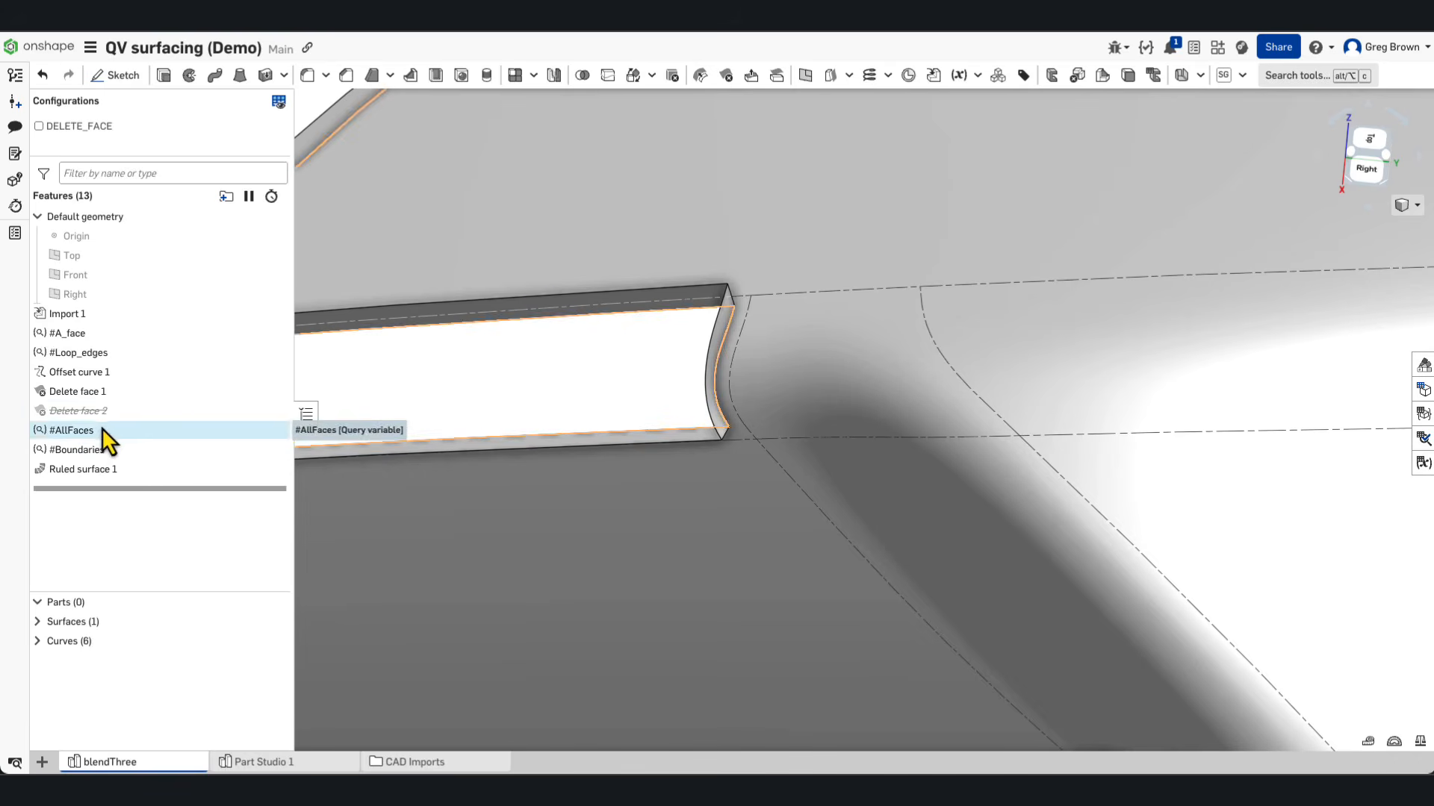
scroll(620, 387, down, 3)
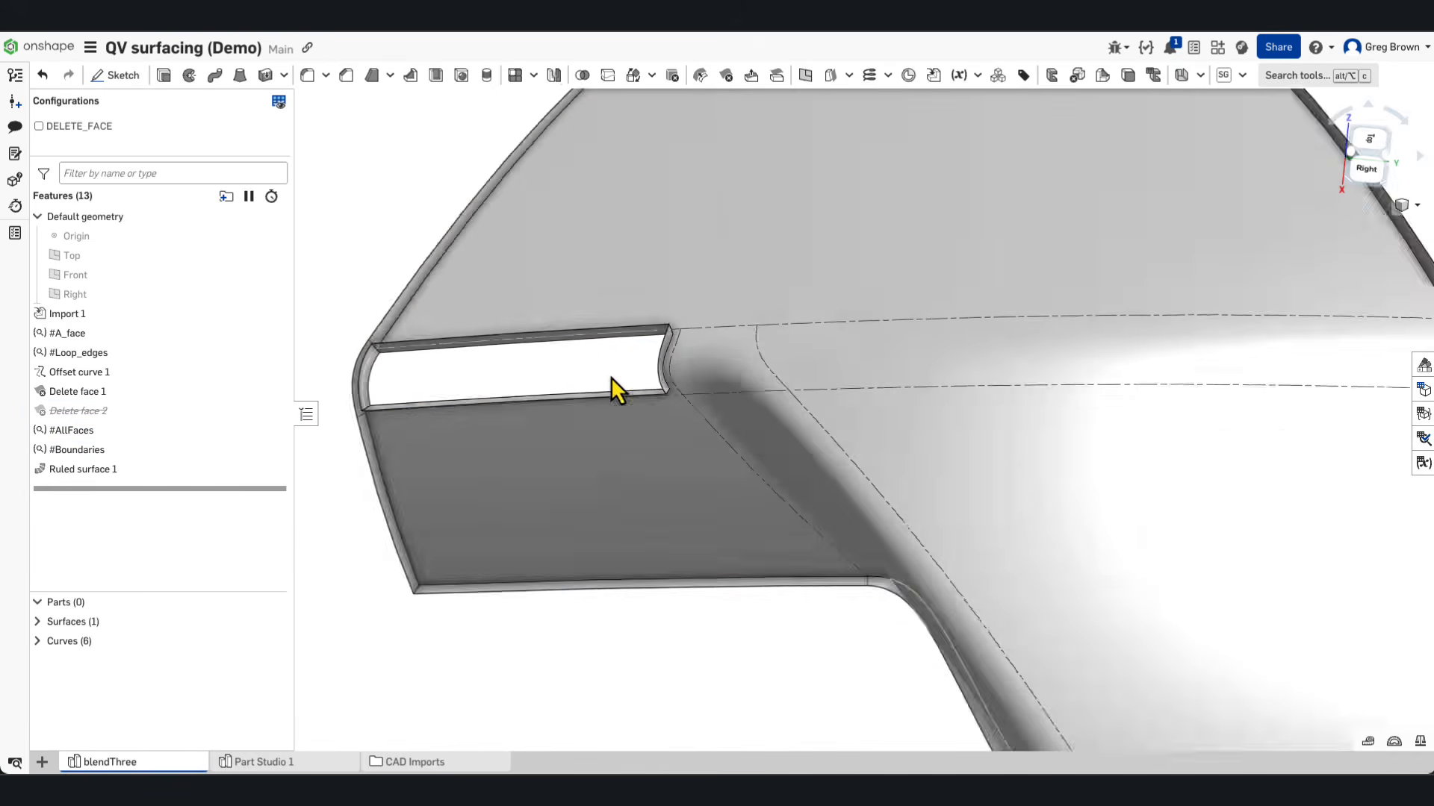
scroll(614, 362, down, 3)
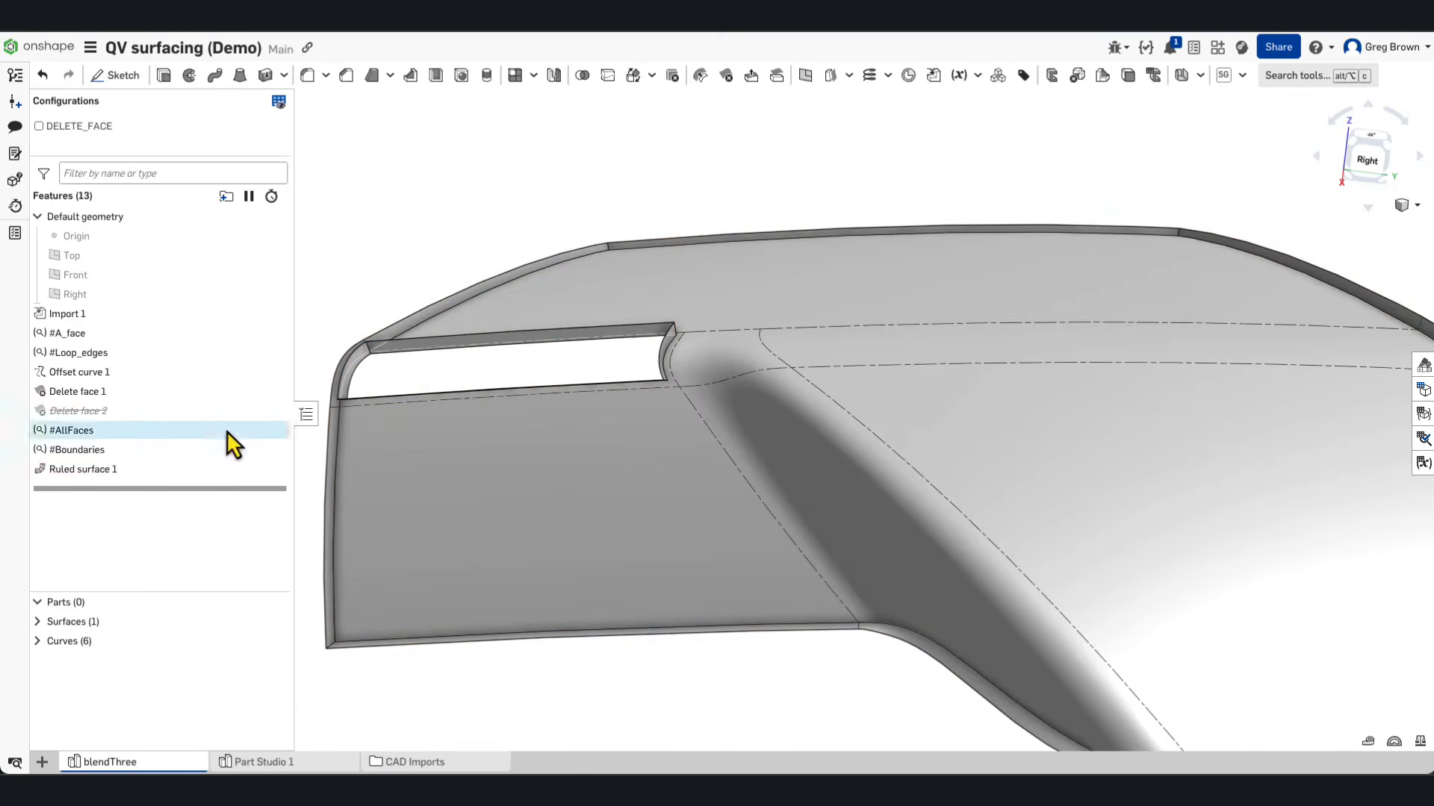
Step: Unsuppress Delete face 2 and inspect the ruled flange around the second opening in the blend
right_click(155, 411)
click(246, 459)
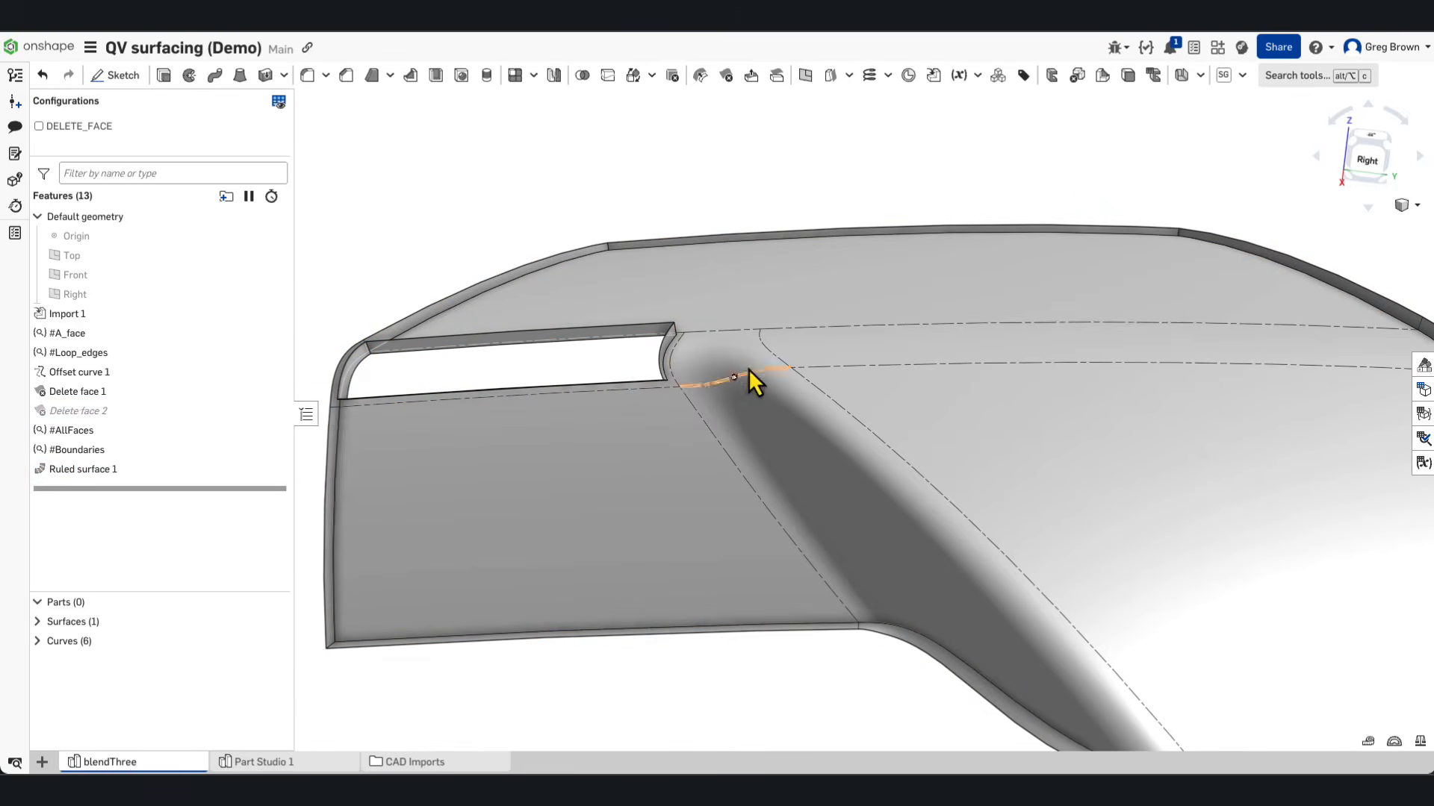
right_drag(738, 355, 688, 362)
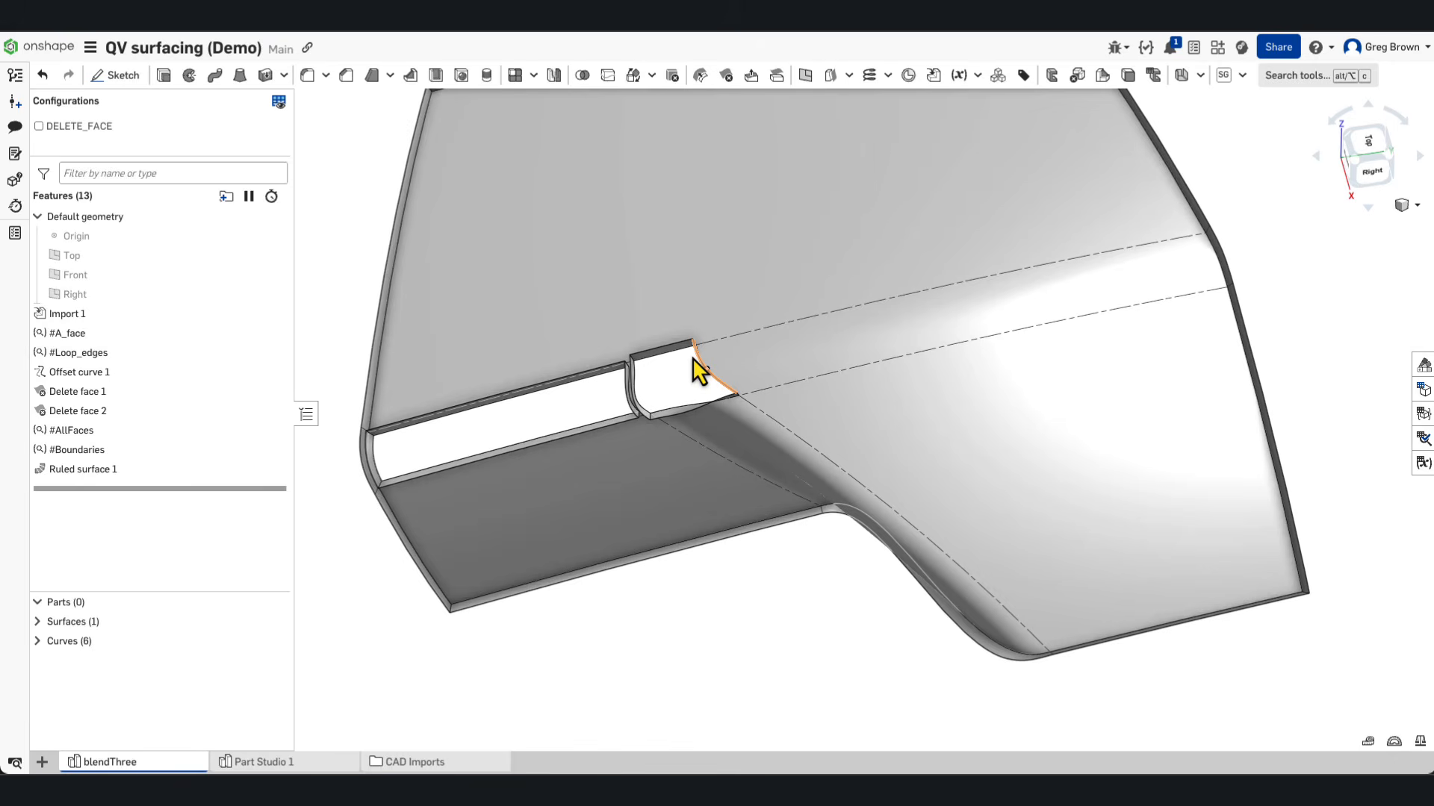
scroll(814, 417, down, 5)
right_drag(814, 416, 770, 401)
scroll(768, 396, up, 10)
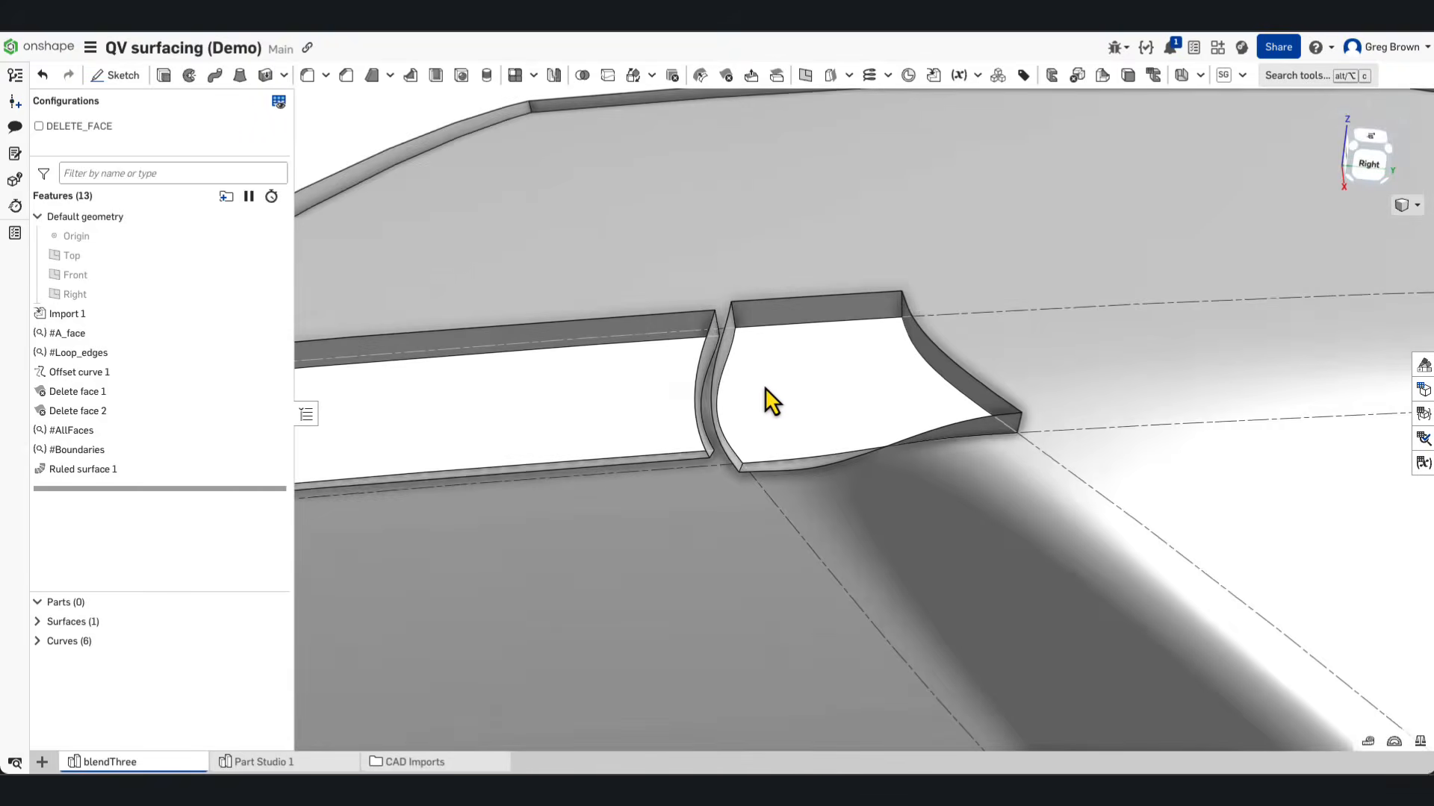
scroll(793, 393, down, 10)
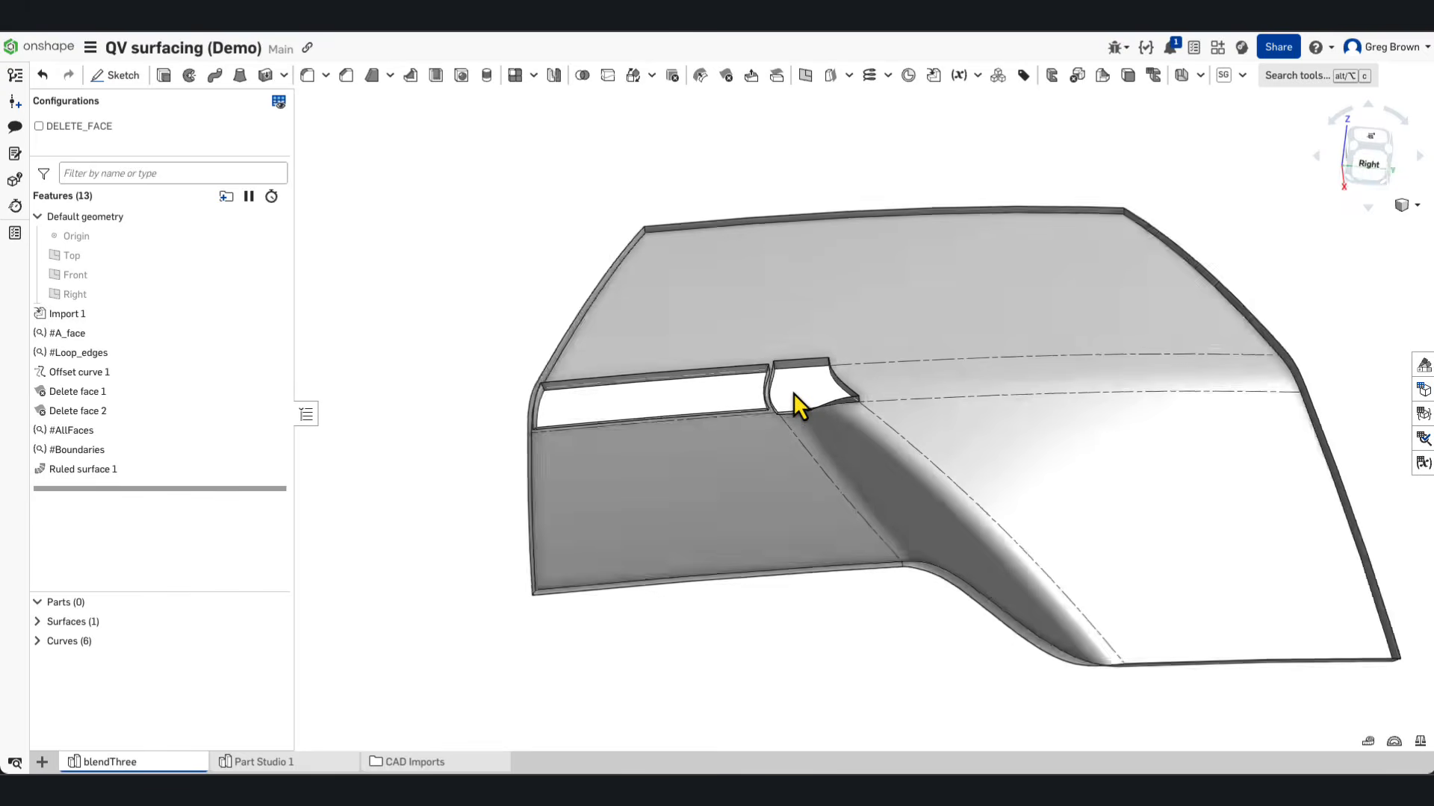
Step: Examine the ruled flanges around the slot and the adjacent blend opening, including the narrow strip where they meet
mouse_move(796, 409)
right_down()
mouse_move(787, 437)
mouse_move(781, 357)
mouse_move(832, 326)
mouse_move(817, 414)
right_up()
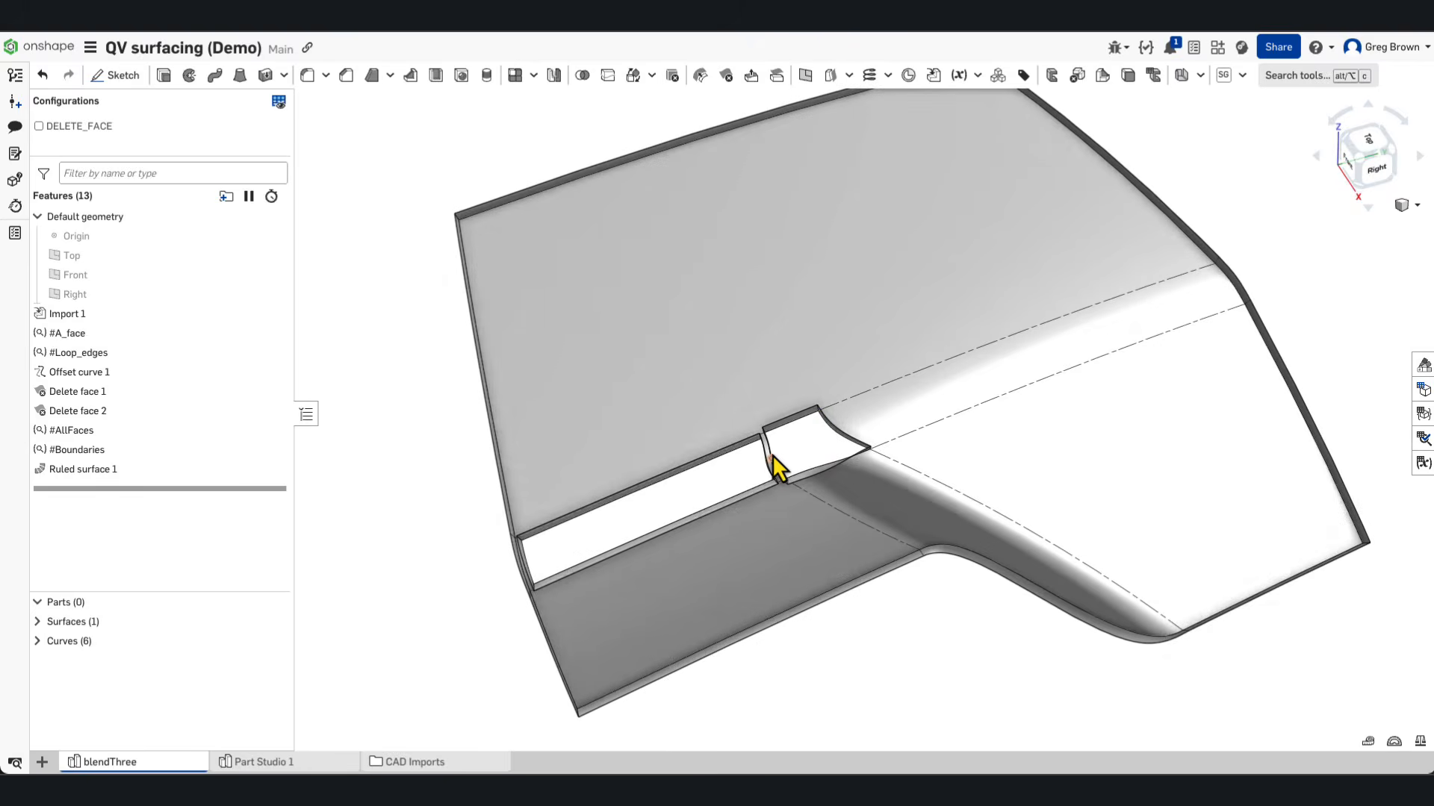
scroll(773, 460, up, 5)
scroll(826, 450, up, 5)
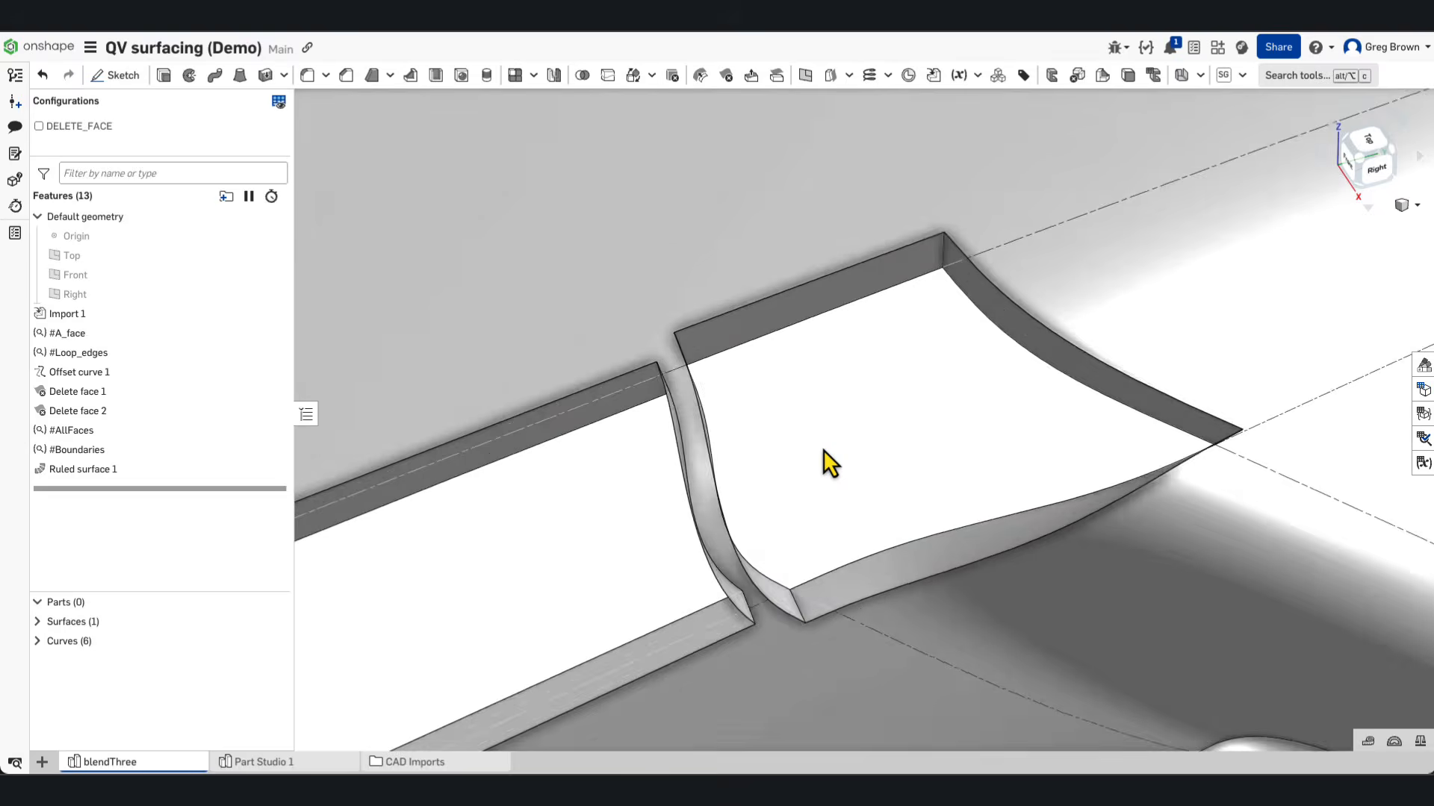
right_drag(822, 449, 797, 411)
scroll(797, 411, down, 8)
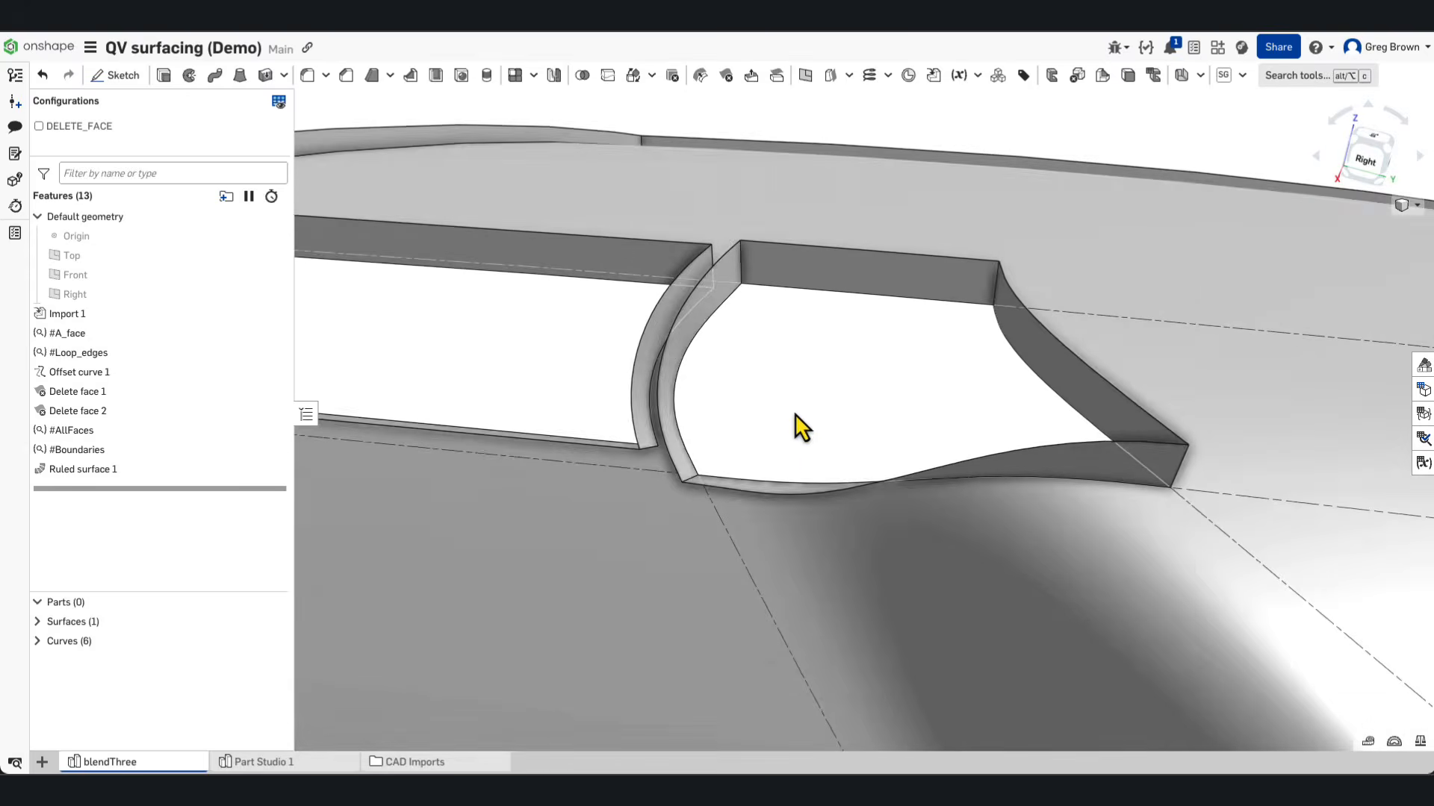
scroll(825, 412, down, 5)
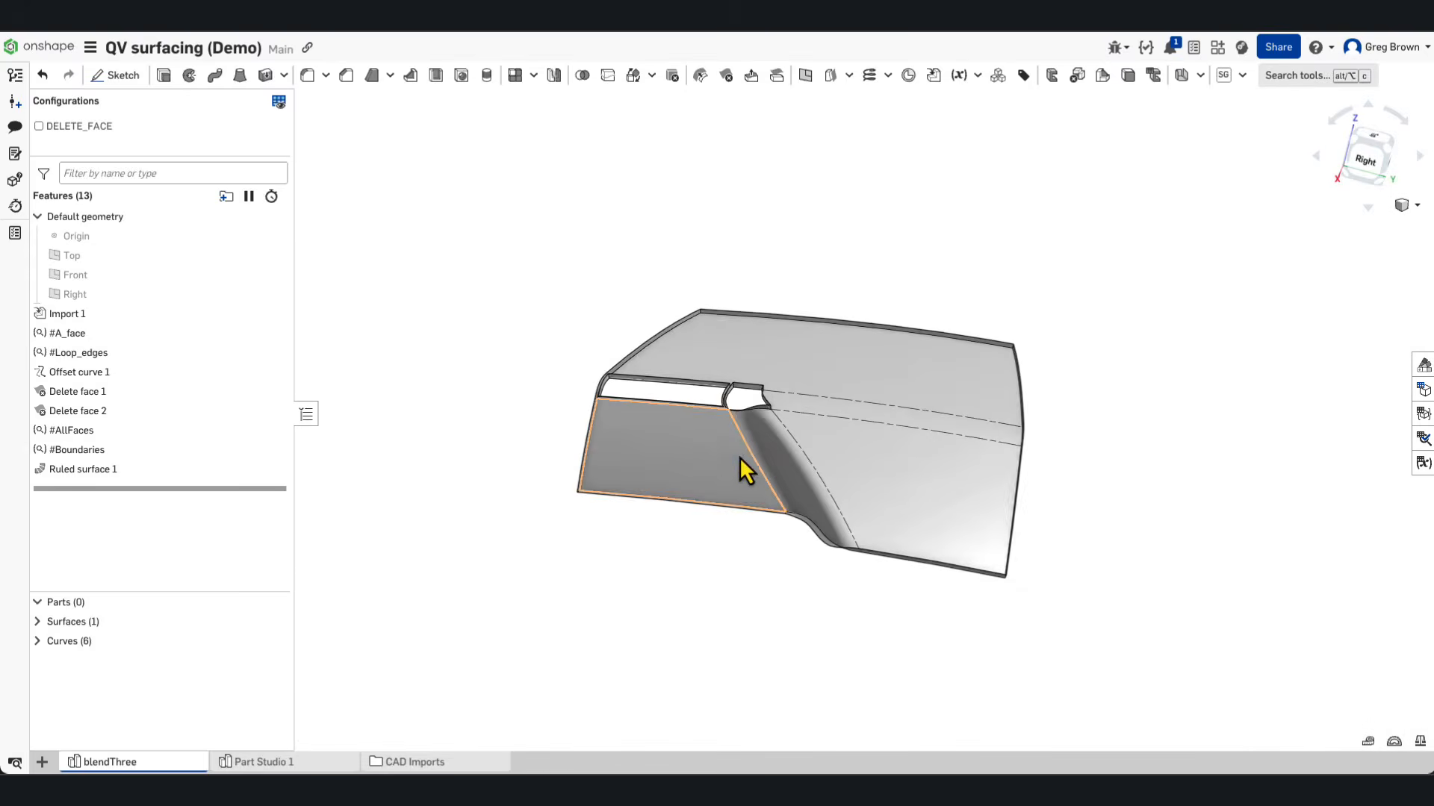
right_drag(746, 467, 624, 460)
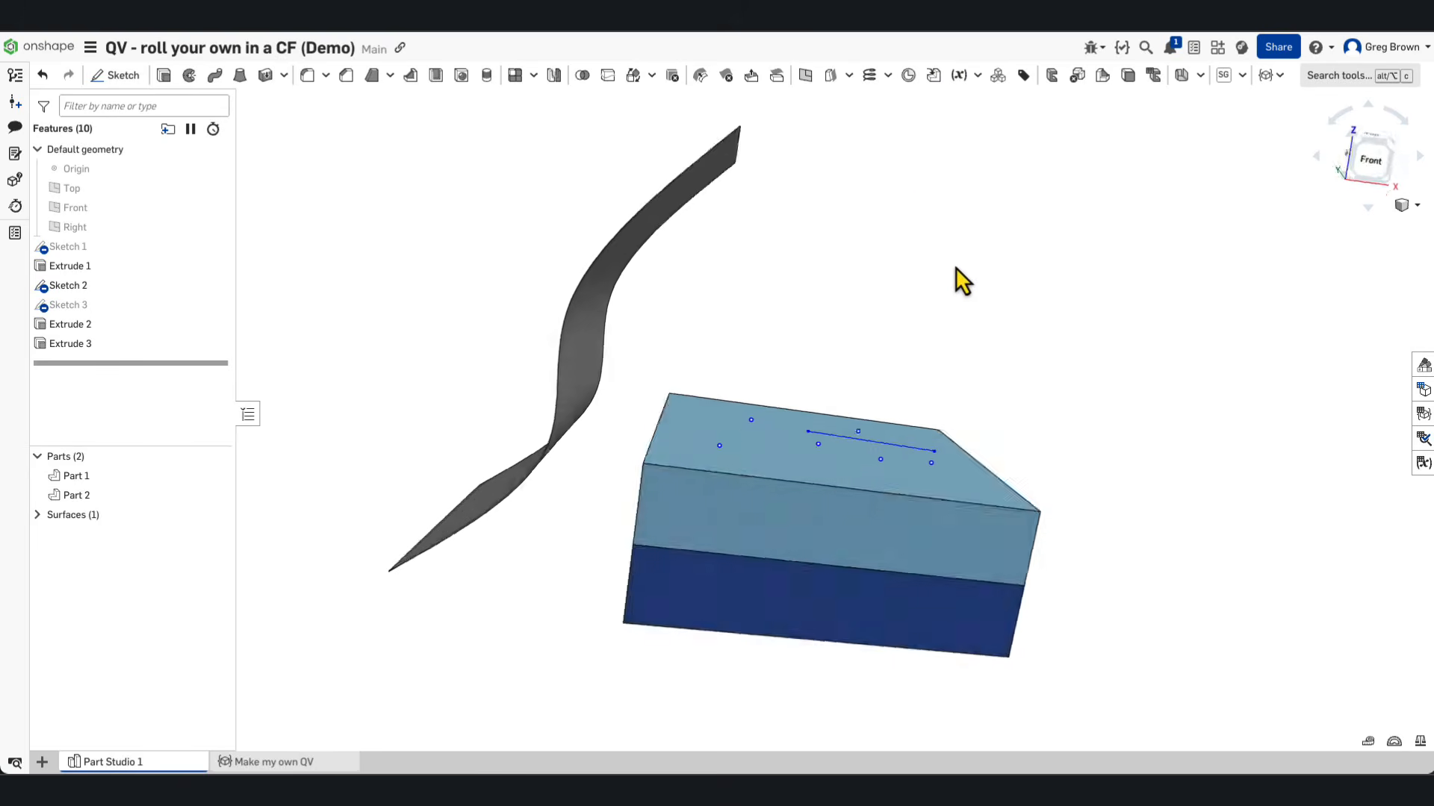
Step: In the roll-your-own QV document, start a MyQueryVar feature and select the Sketch 2 line and four of its points as entities
right_drag(955, 267, 924, 273)
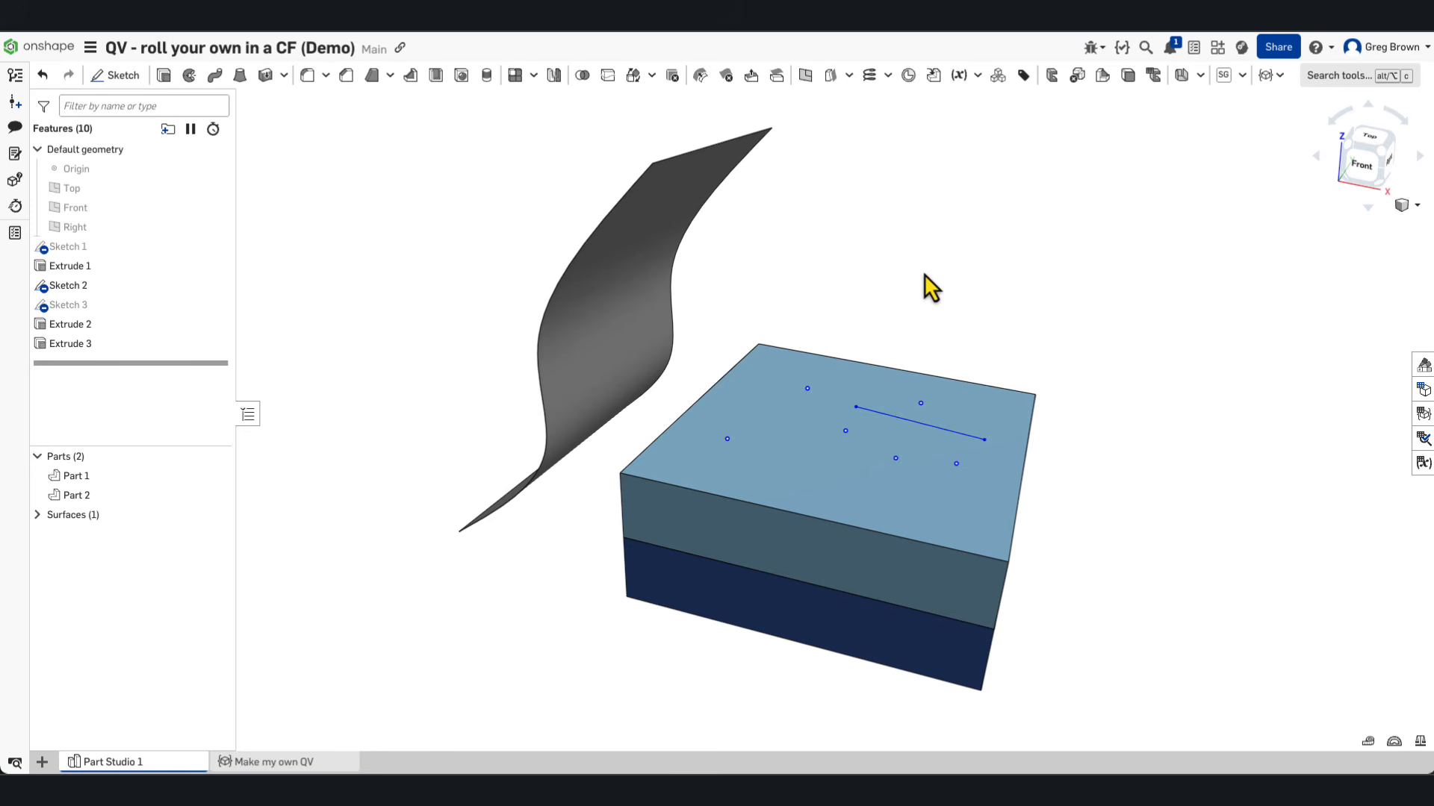
right_drag(772, 292, 777, 281)
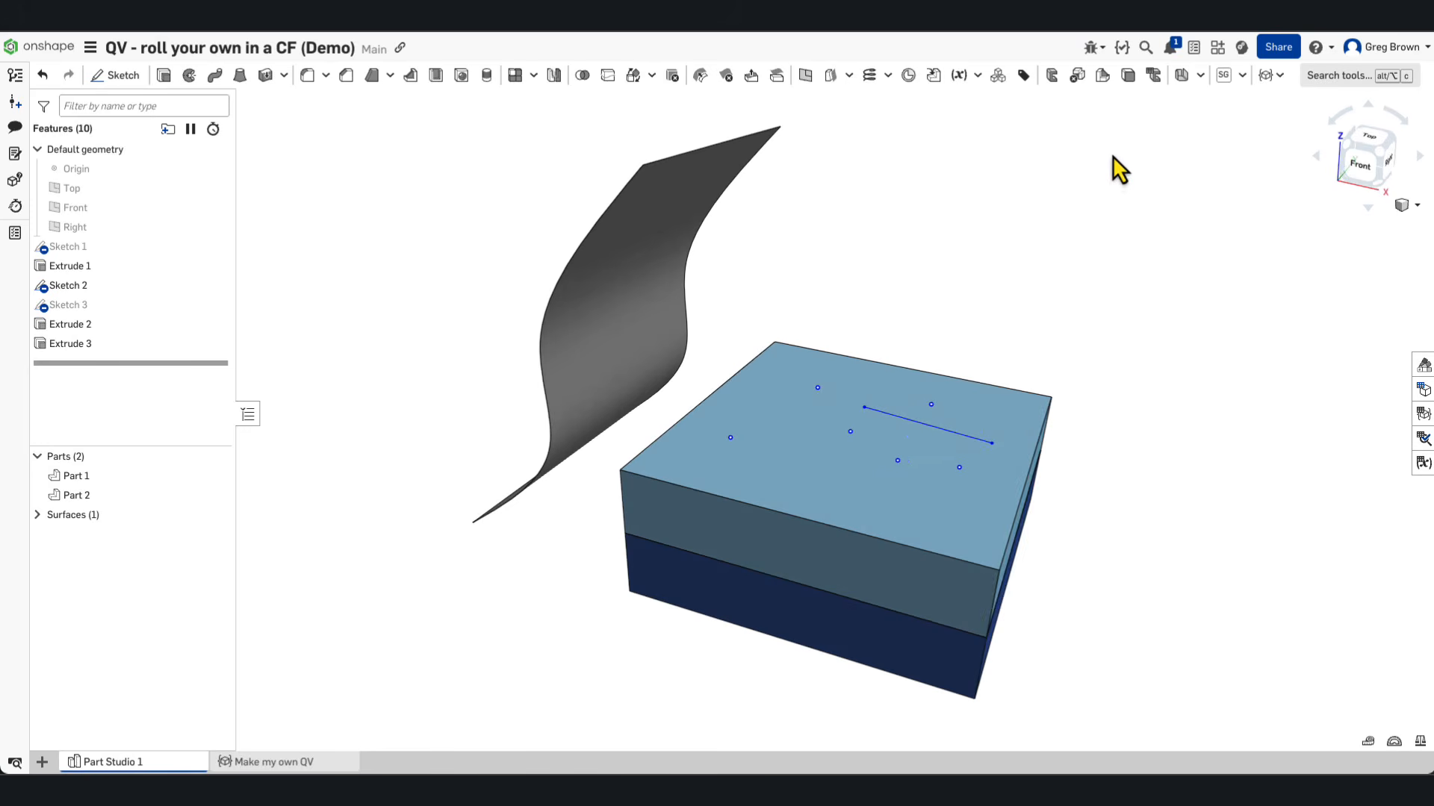
click(1279, 77)
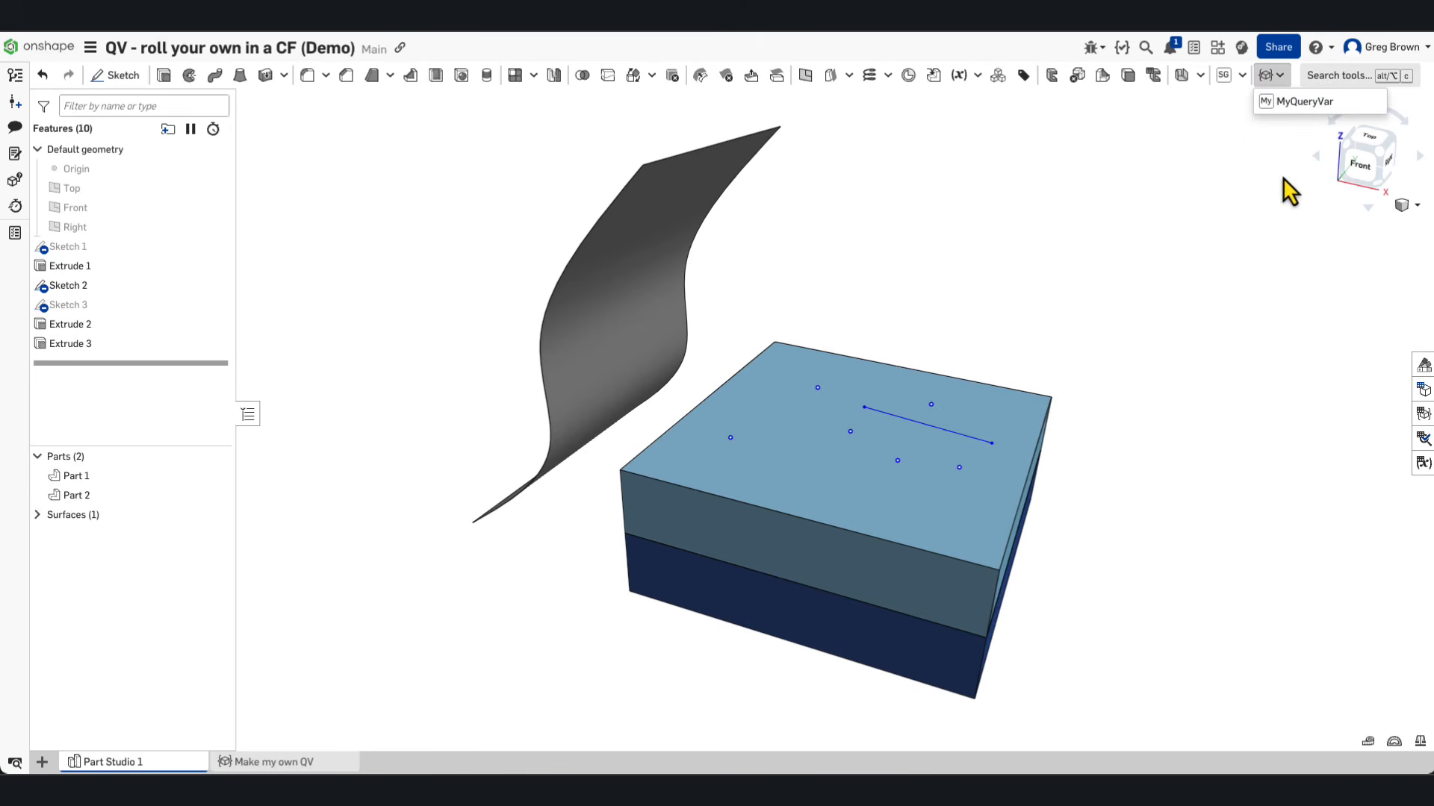
click(1331, 105)
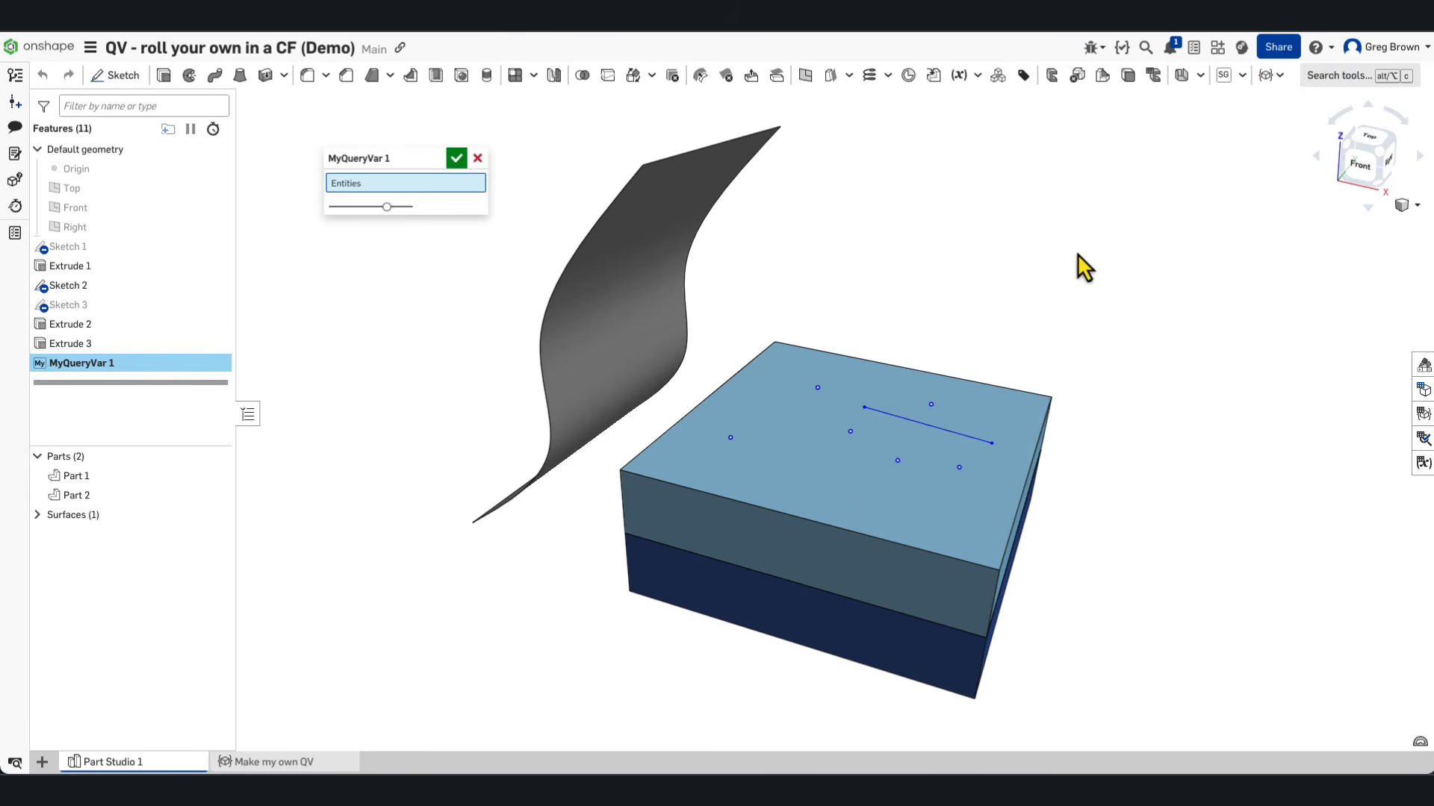
click(886, 413)
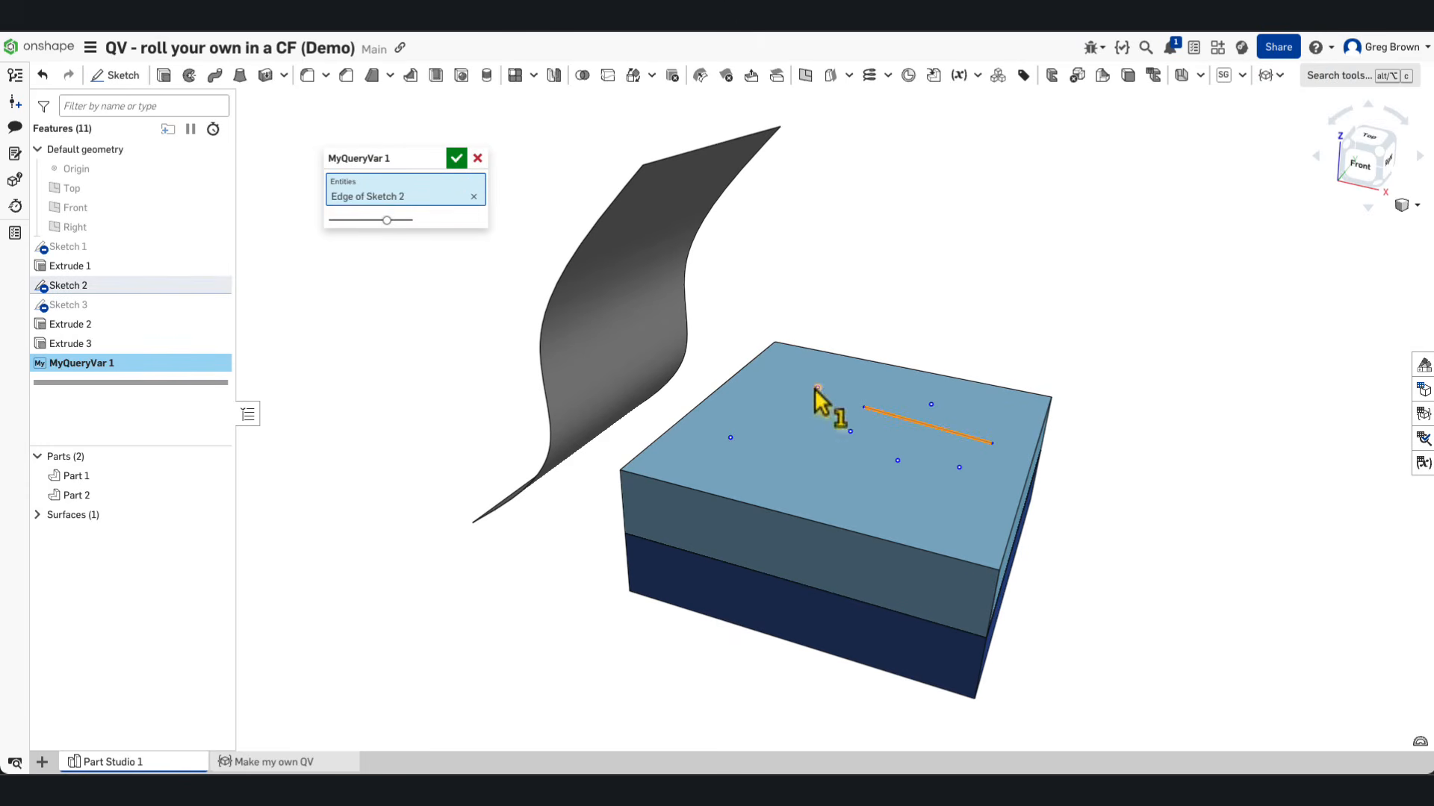
click(817, 388)
click(851, 431)
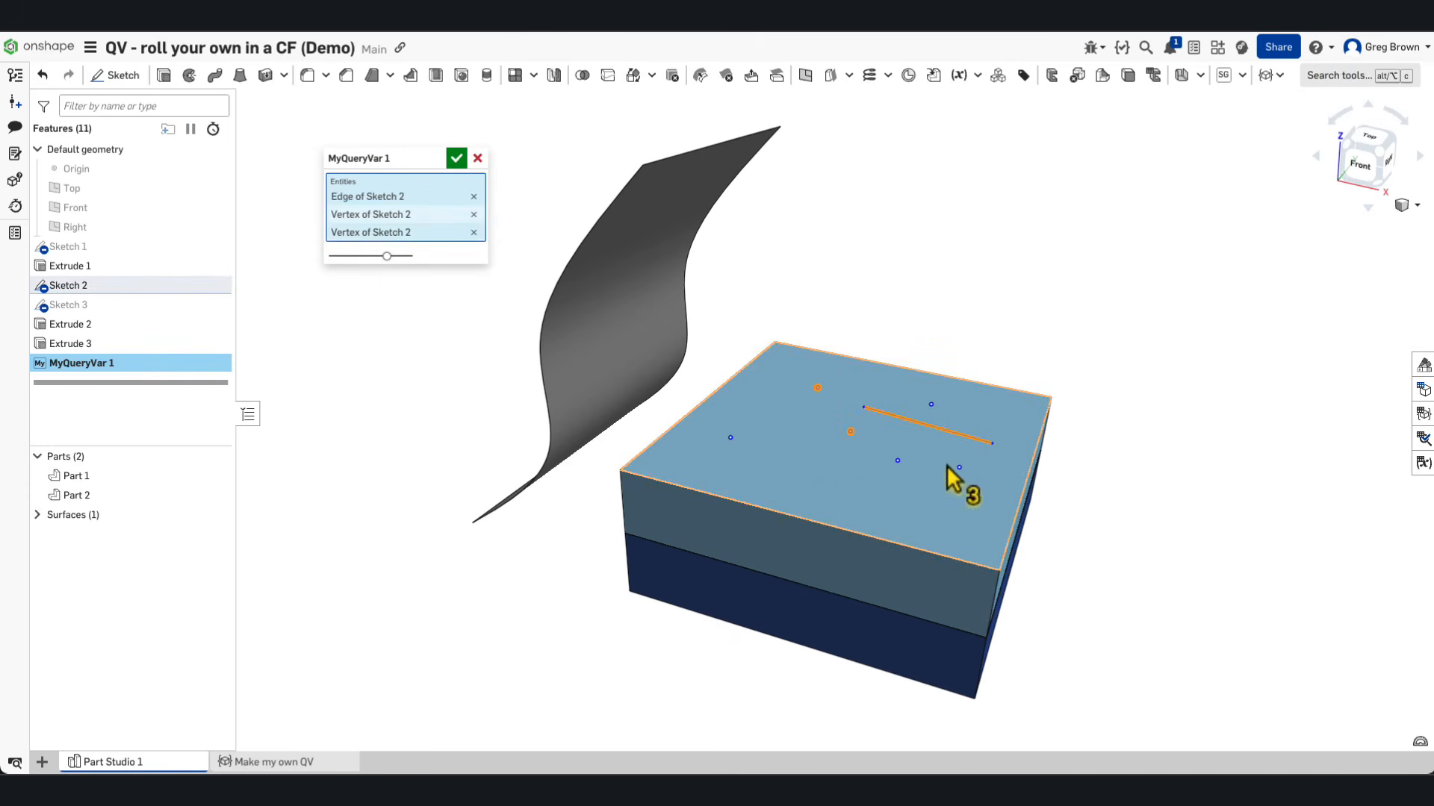
click(960, 467)
click(730, 437)
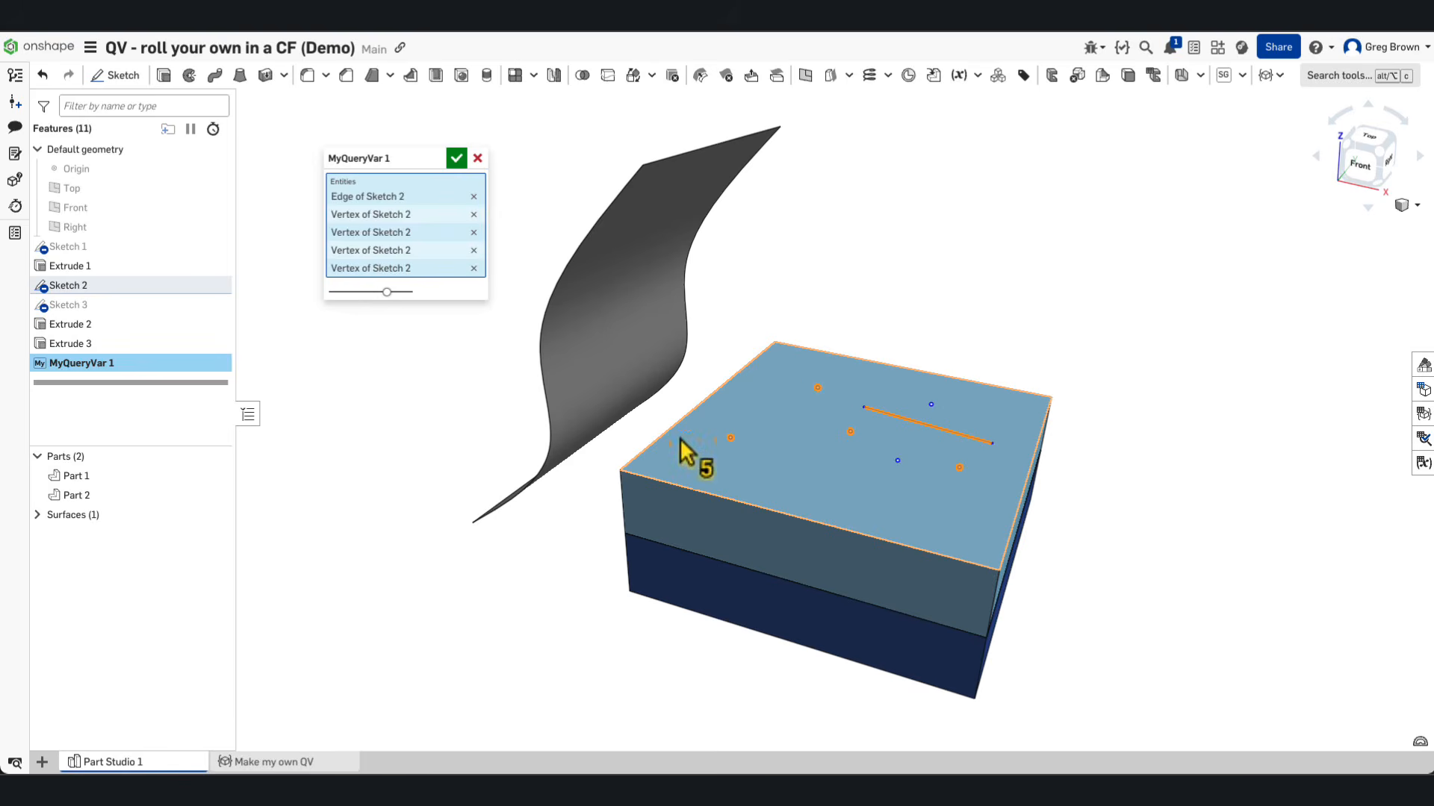
Step: Add the upper block's front face, the curved Extrude 2 face, Surface 1 and Part 1 to the MyQueryVar entities and accept the feature
click(787, 554)
right_drag(1104, 554, 1082, 554)
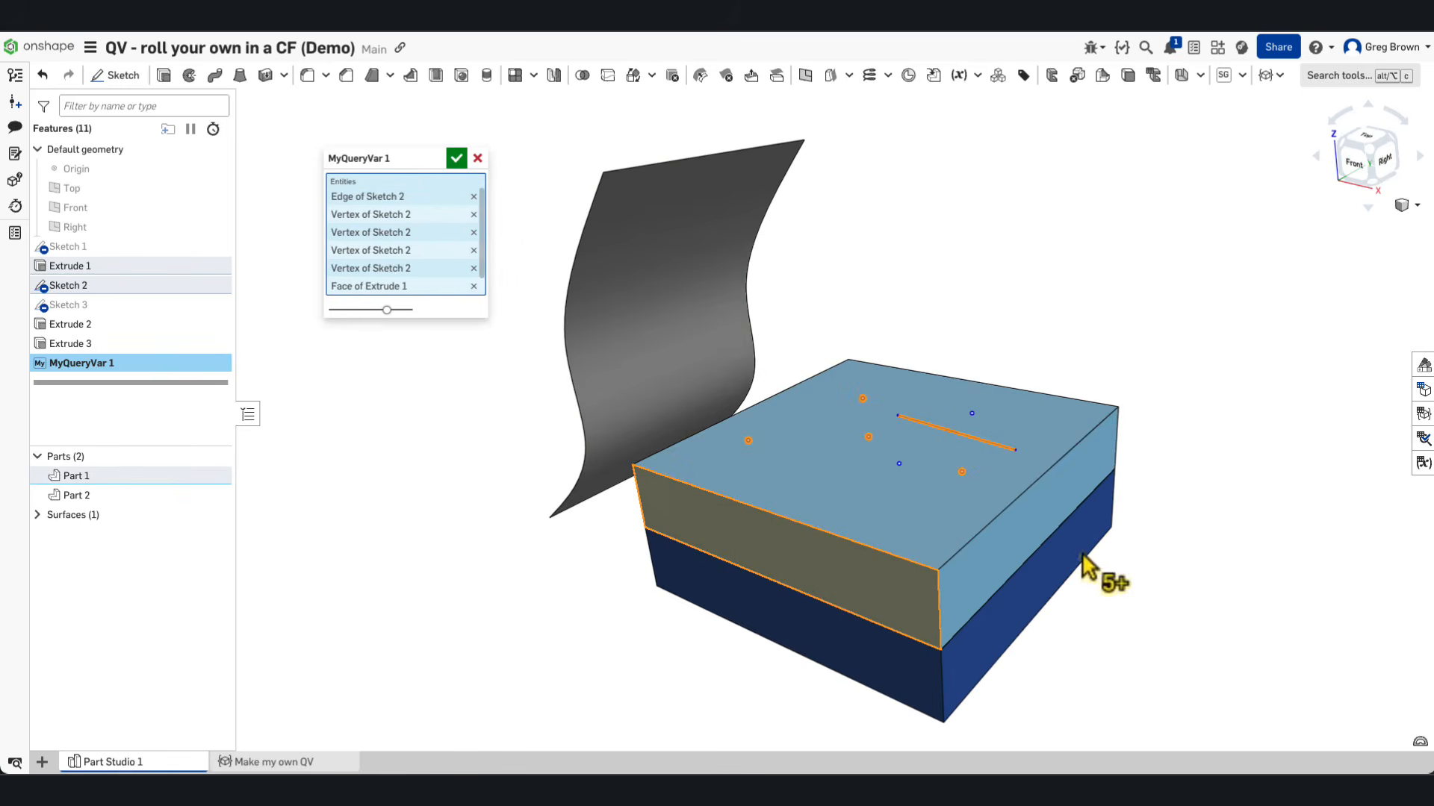
click(721, 287)
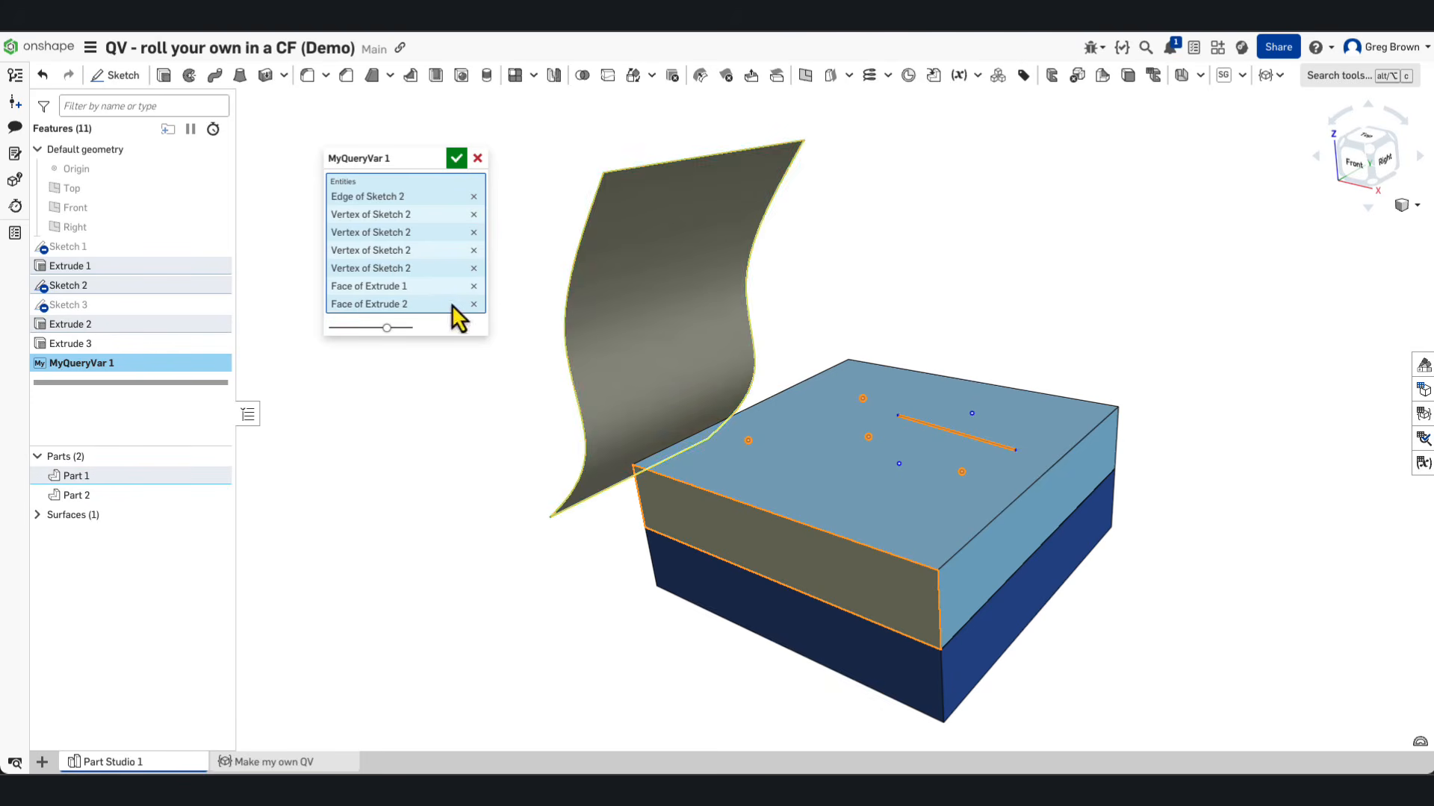
click(663, 306)
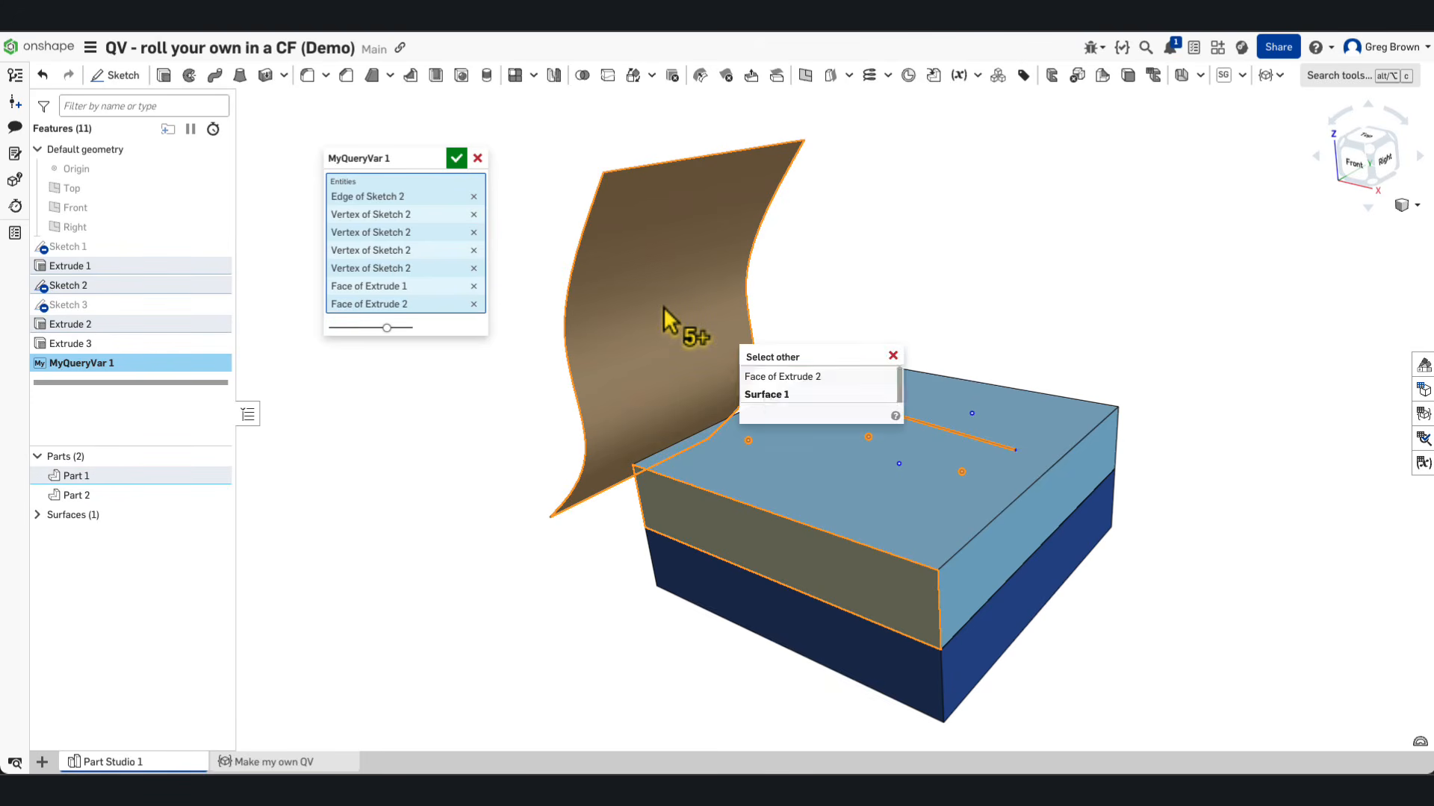
click(768, 396)
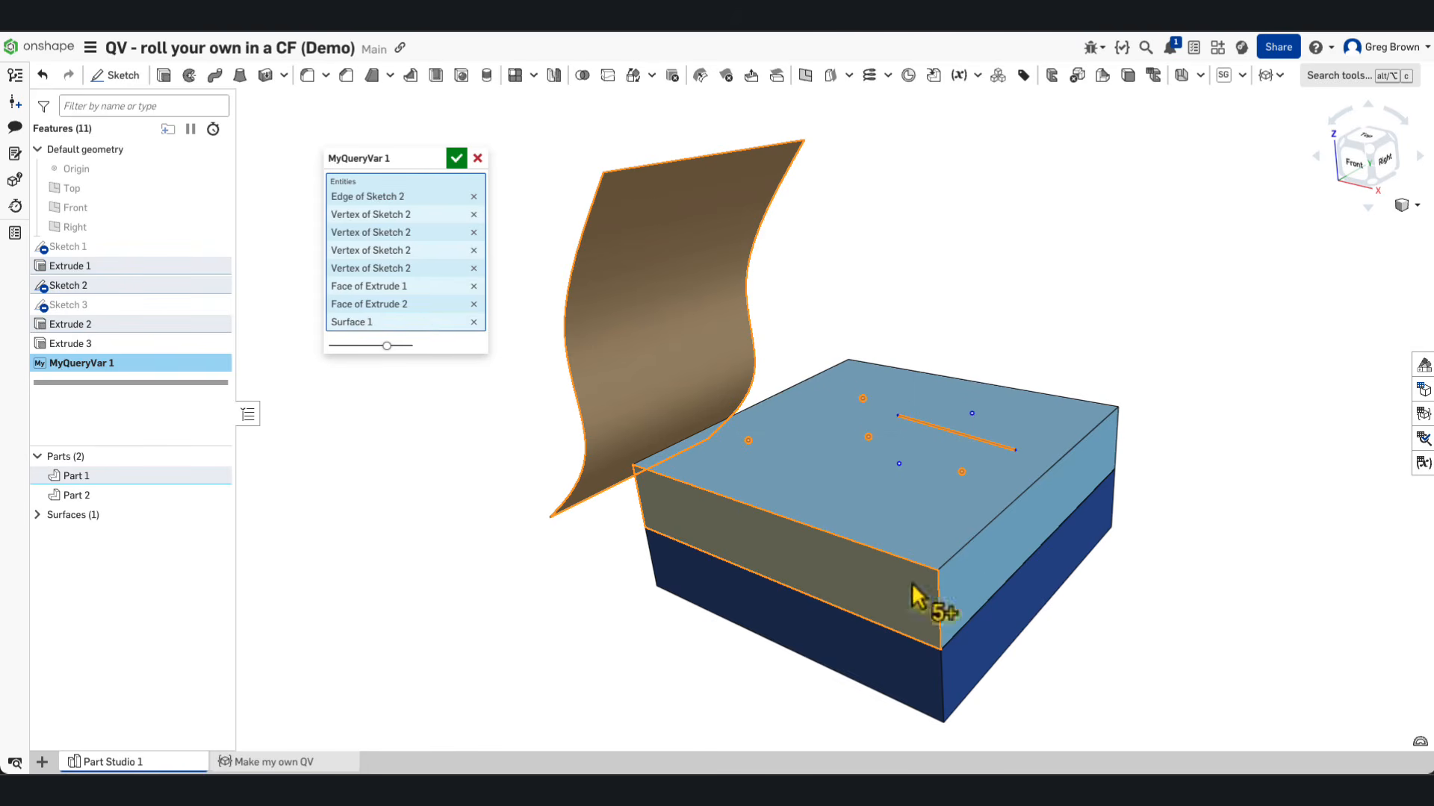
click(936, 506)
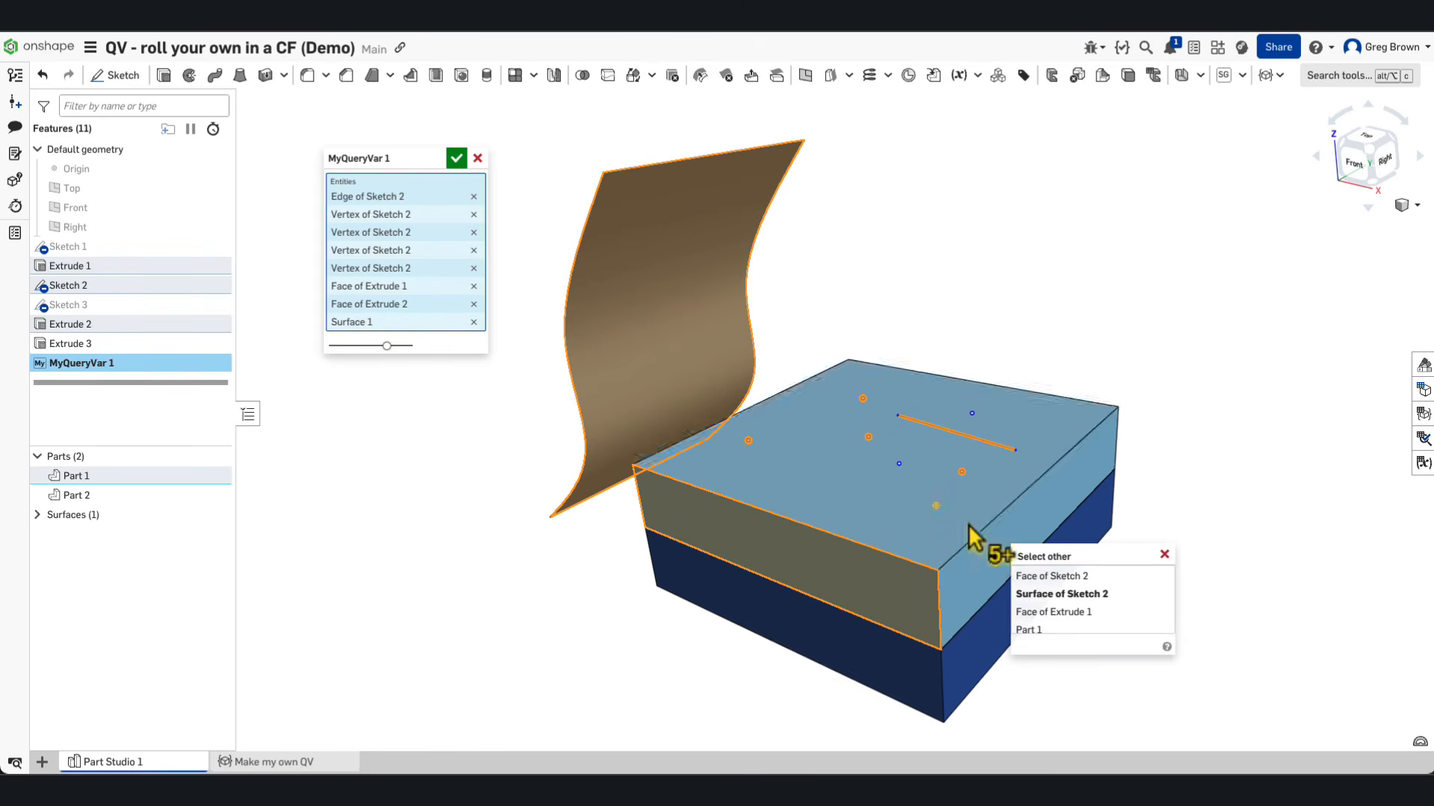
click(1029, 630)
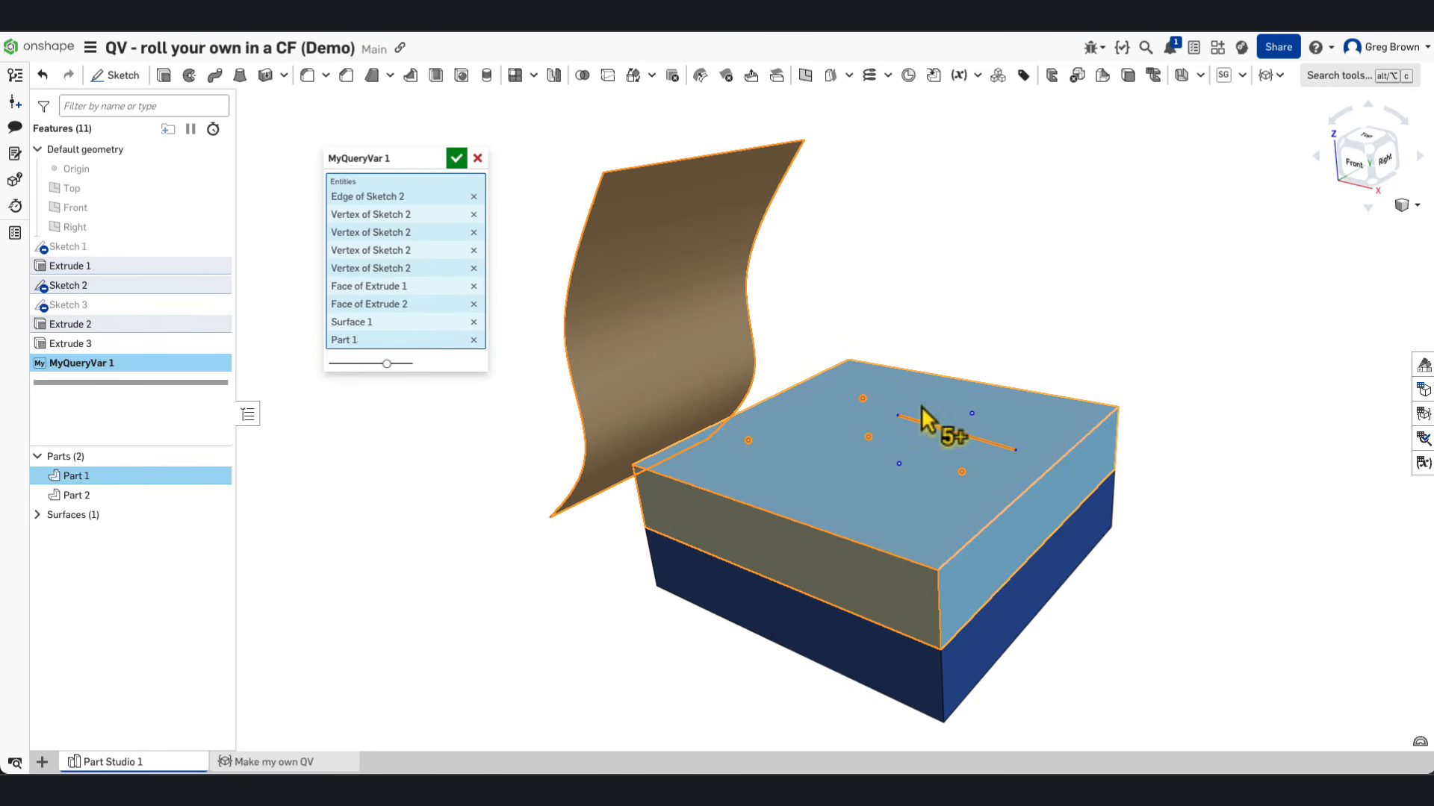
click(457, 159)
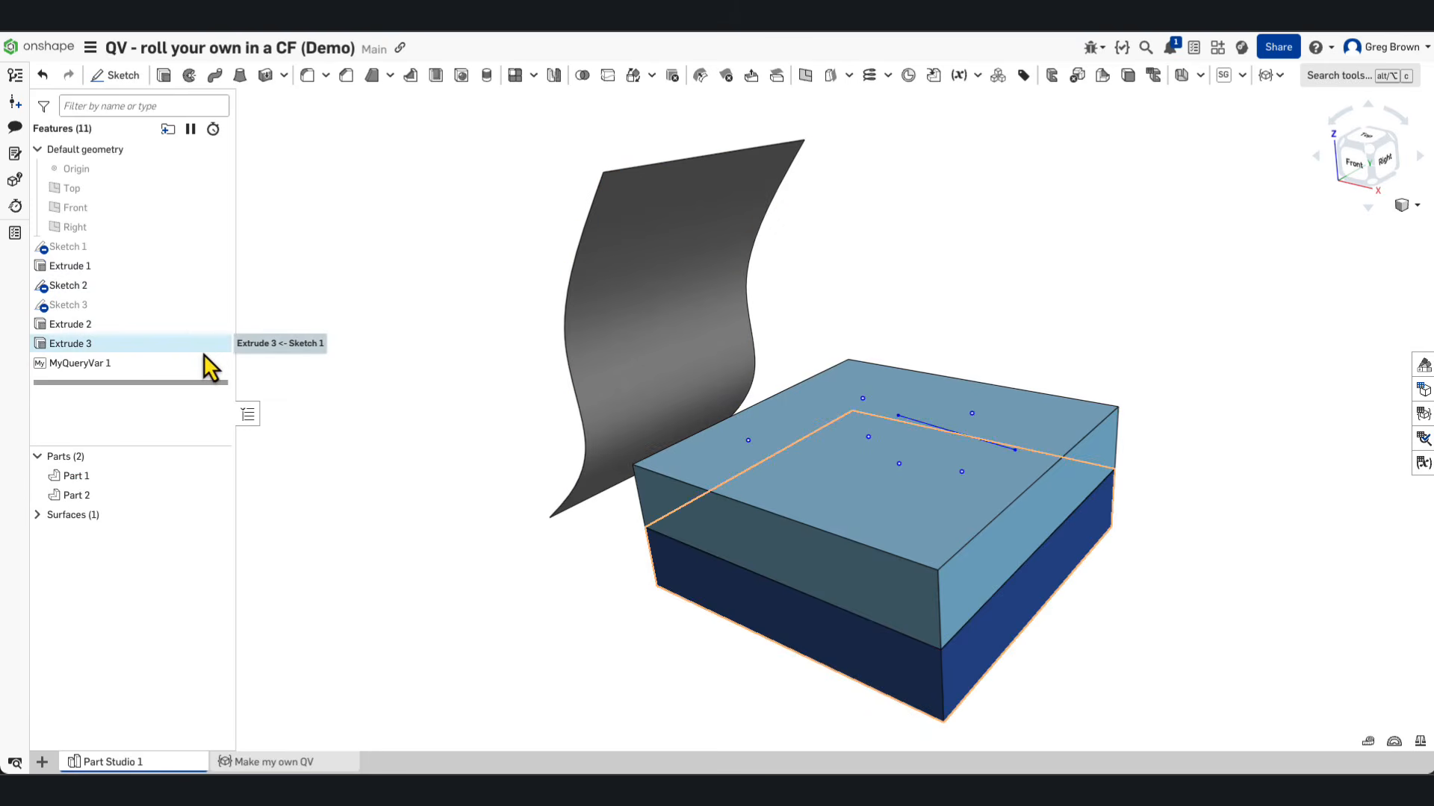
Step: Start a simple metric tapped Hole feature and use the #MY_STUFF query variable for its sketch points
right_drag(731, 291, 726, 258)
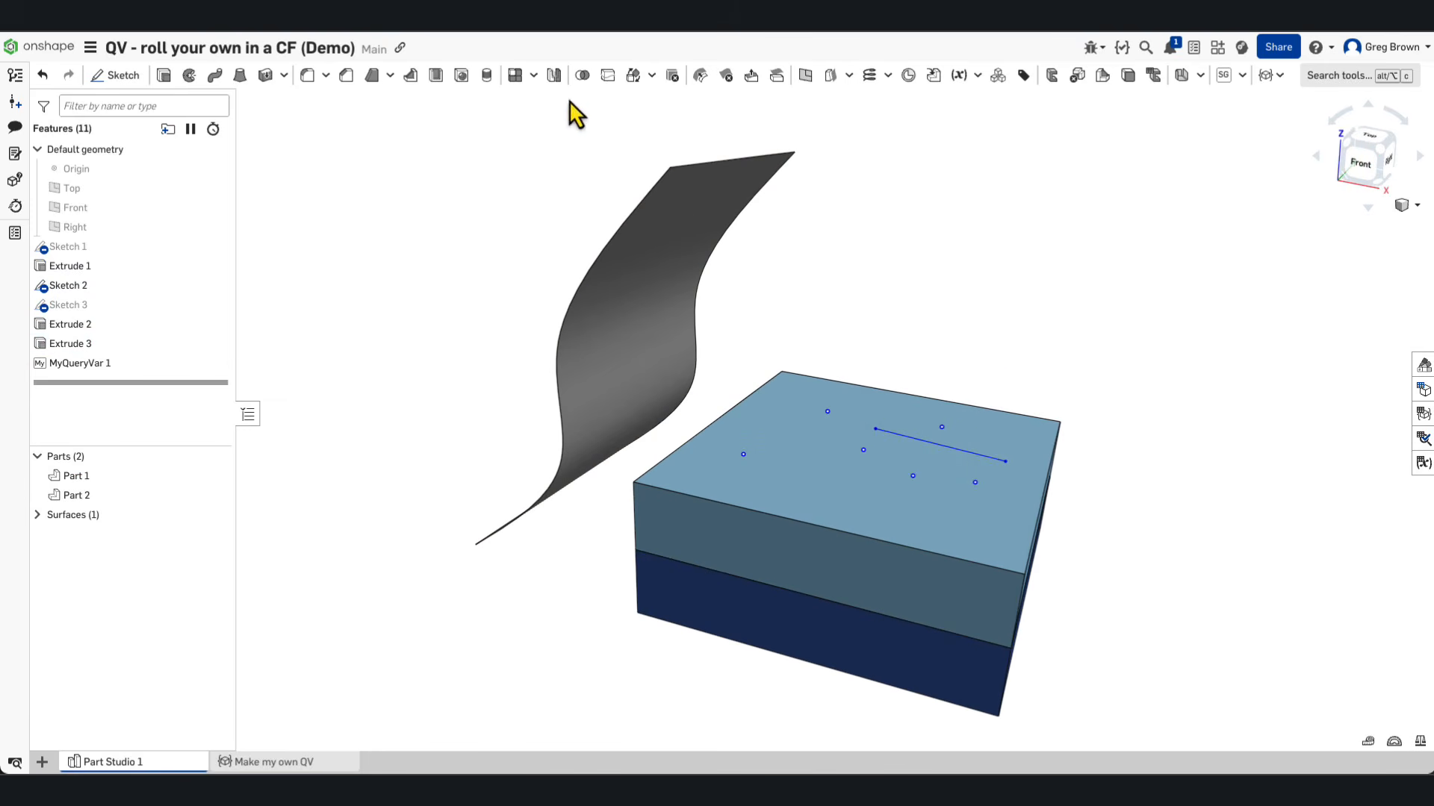
click(461, 74)
drag(385, 163, 490, 282)
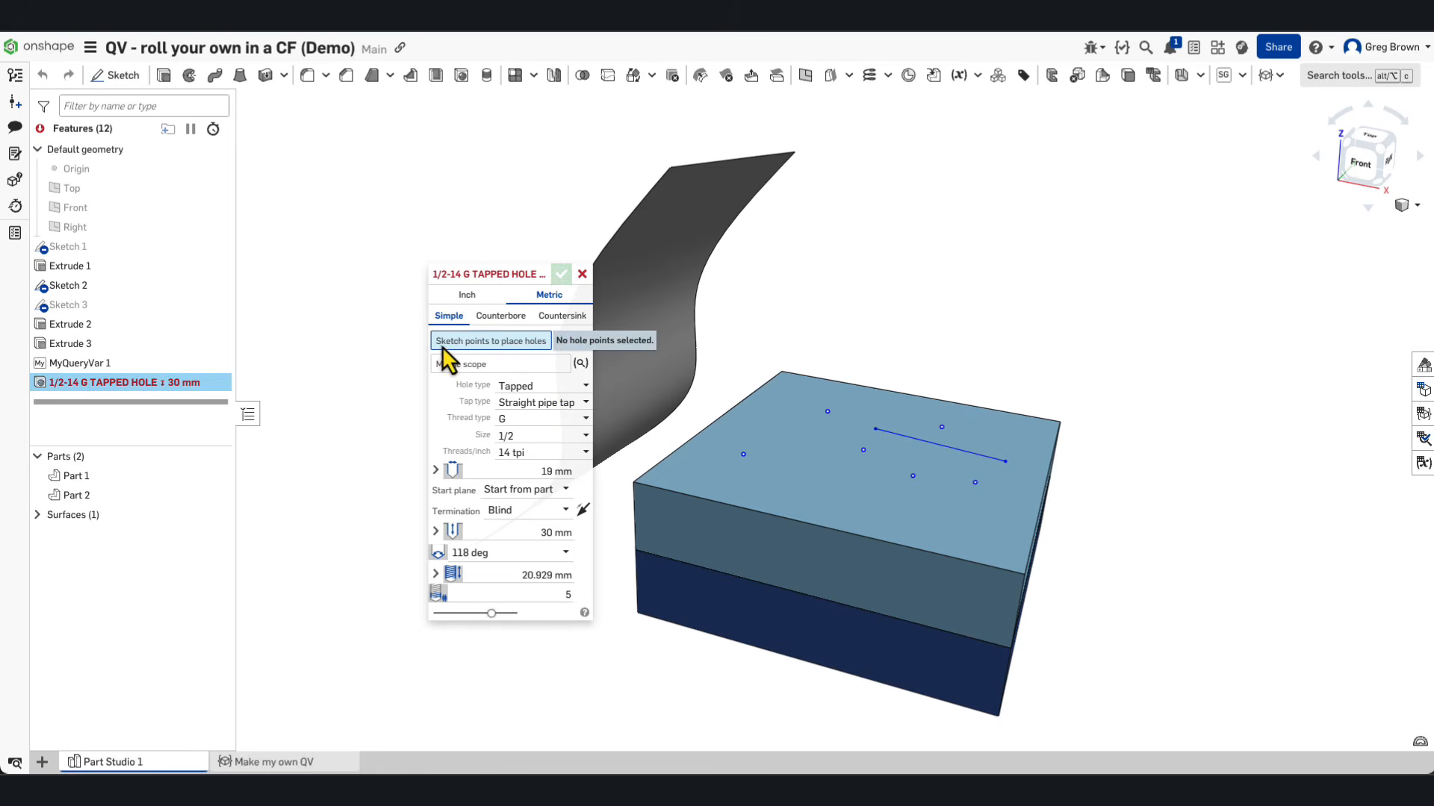
click(455, 366)
click(462, 345)
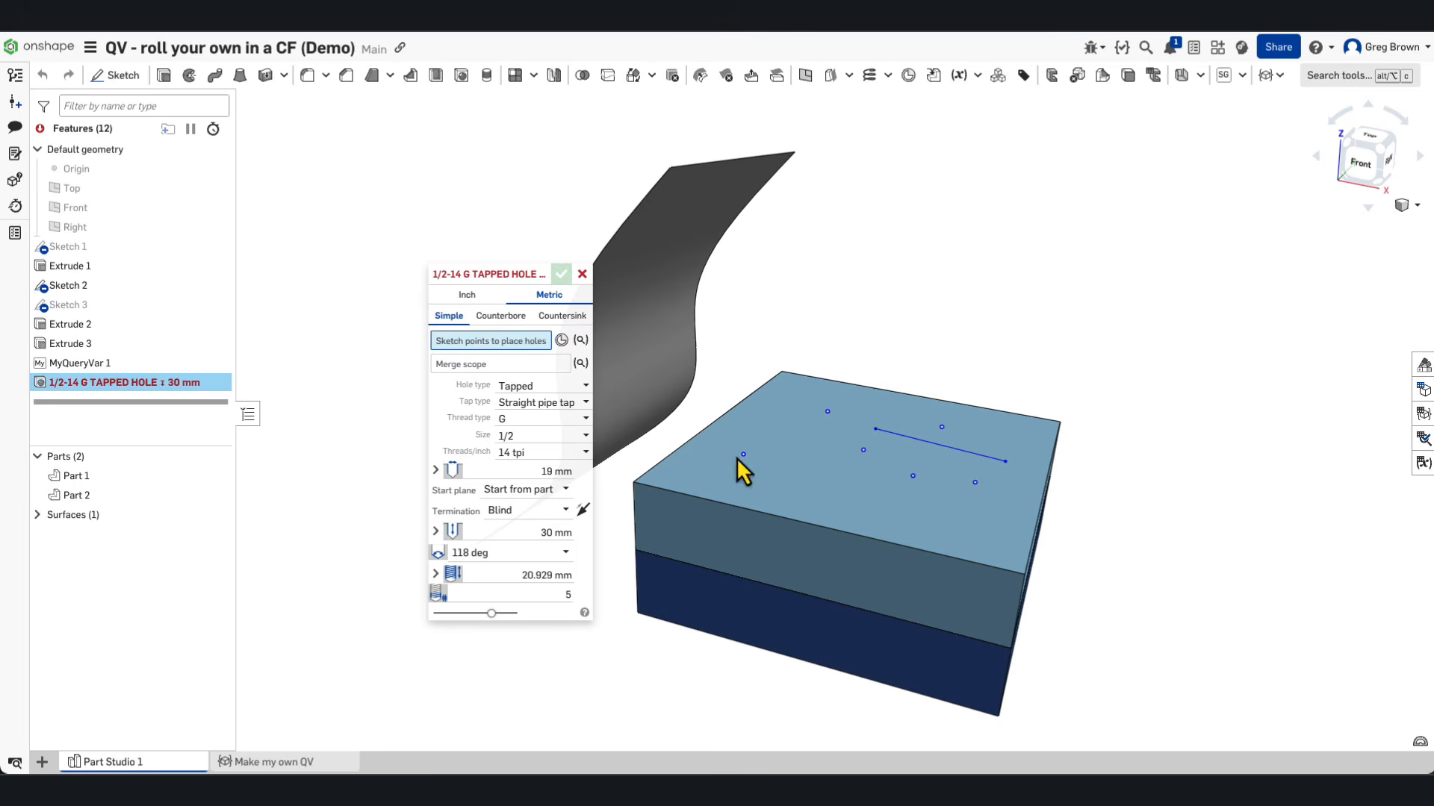
click(581, 342)
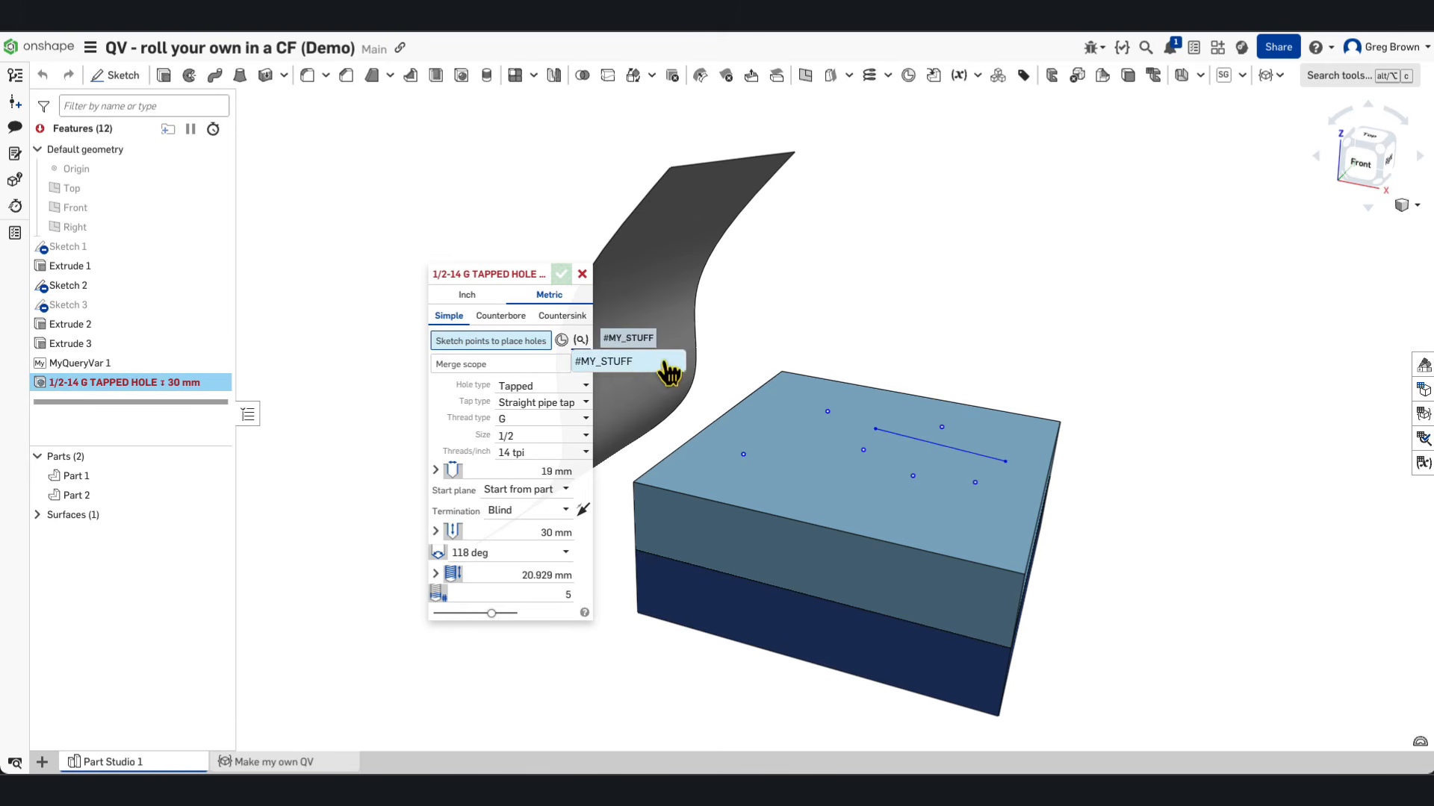
click(619, 364)
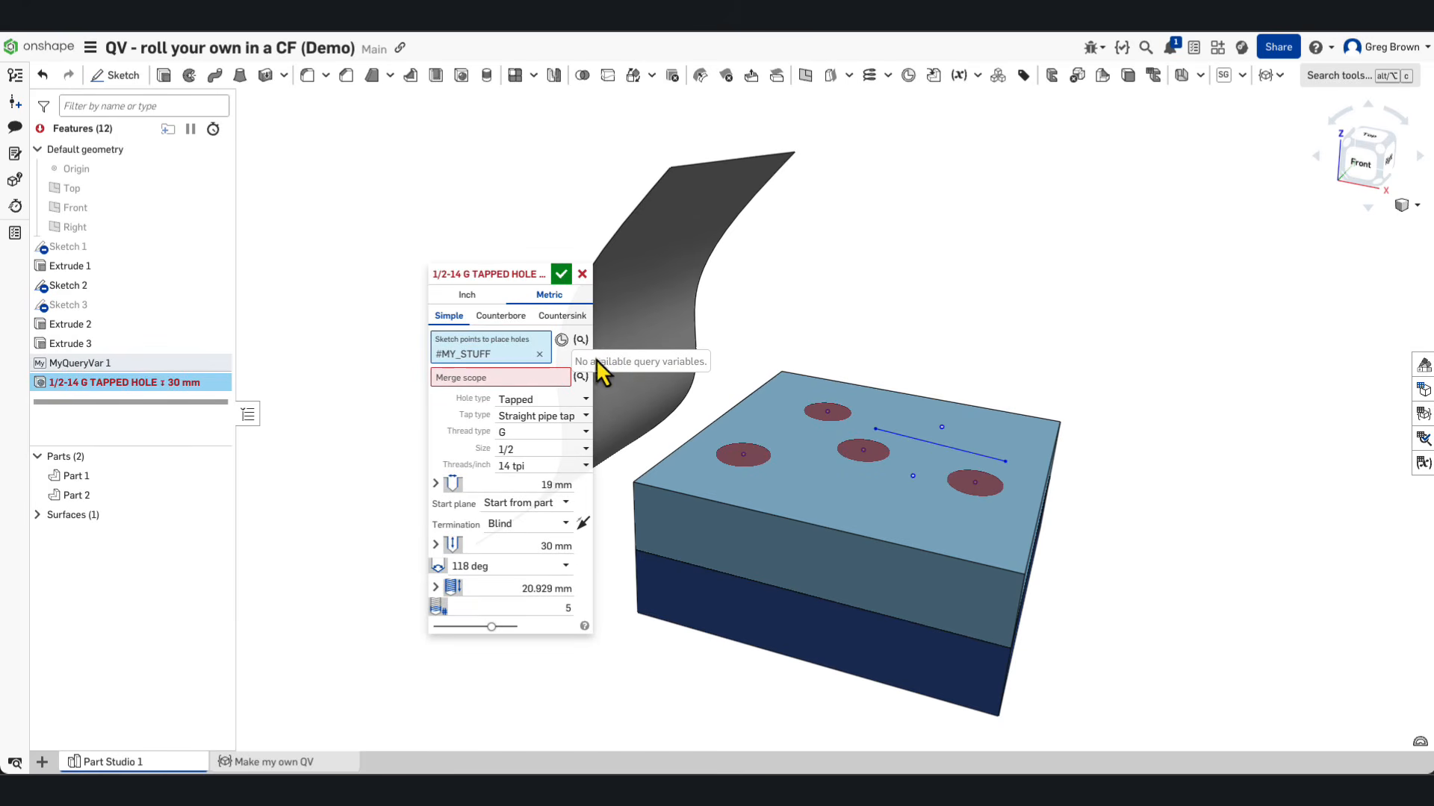
Step: Set the tapped hole's merge scope to the #MY_STUFF query variable
click(457, 379)
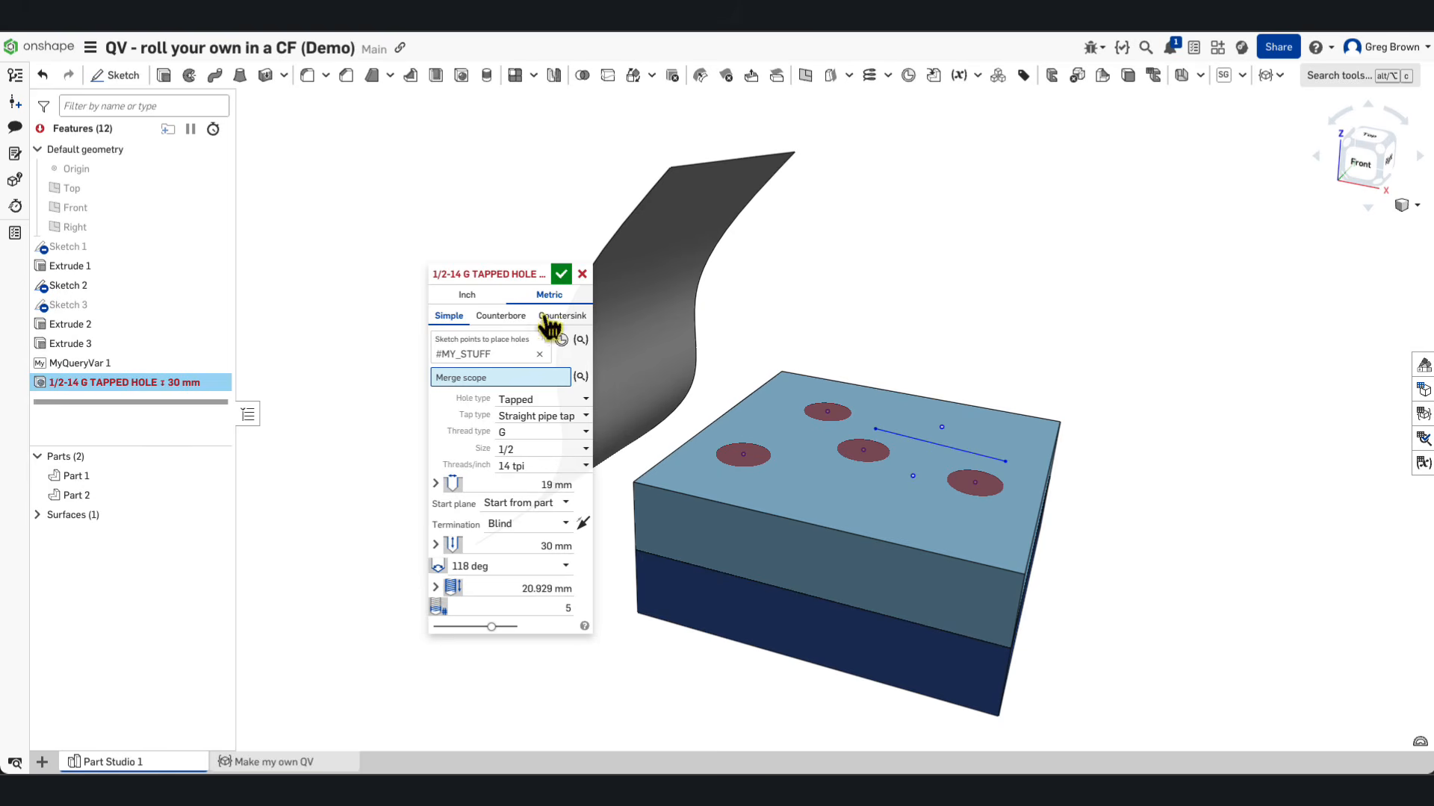
click(581, 377)
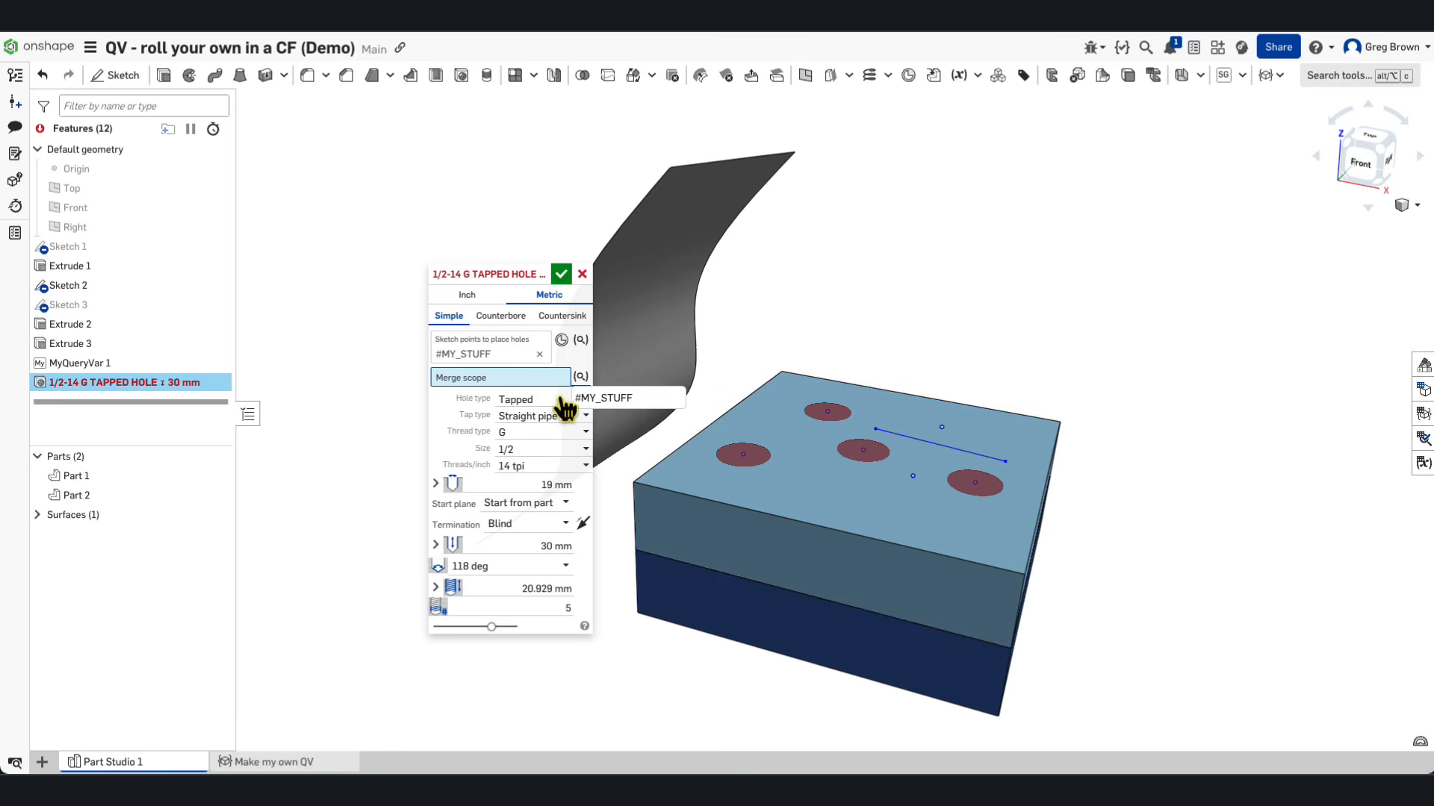
click(626, 401)
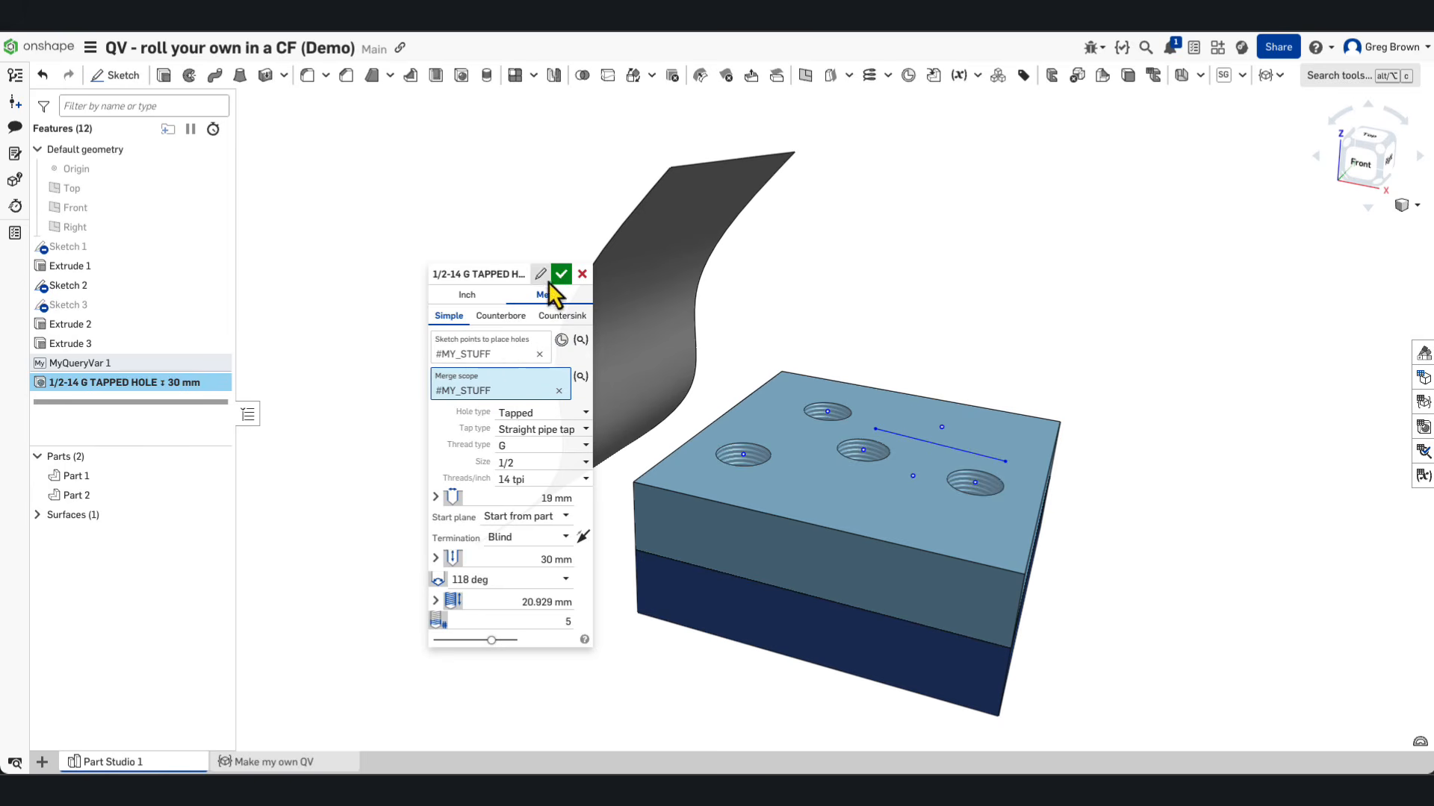
Step: Add the Sketch 2 point just behind the line as an extra hole location and accept the tapped hole
click(500, 345)
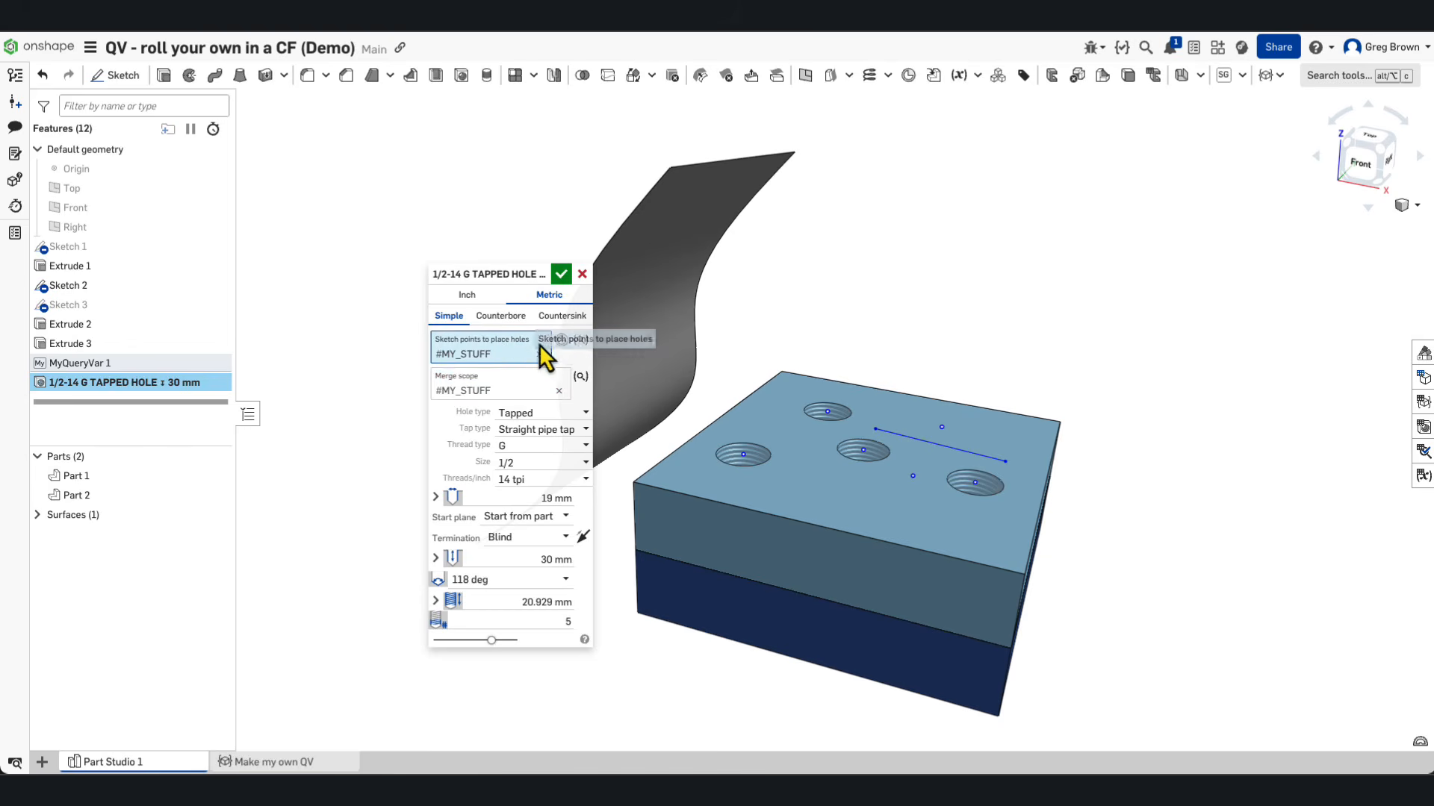
click(940, 427)
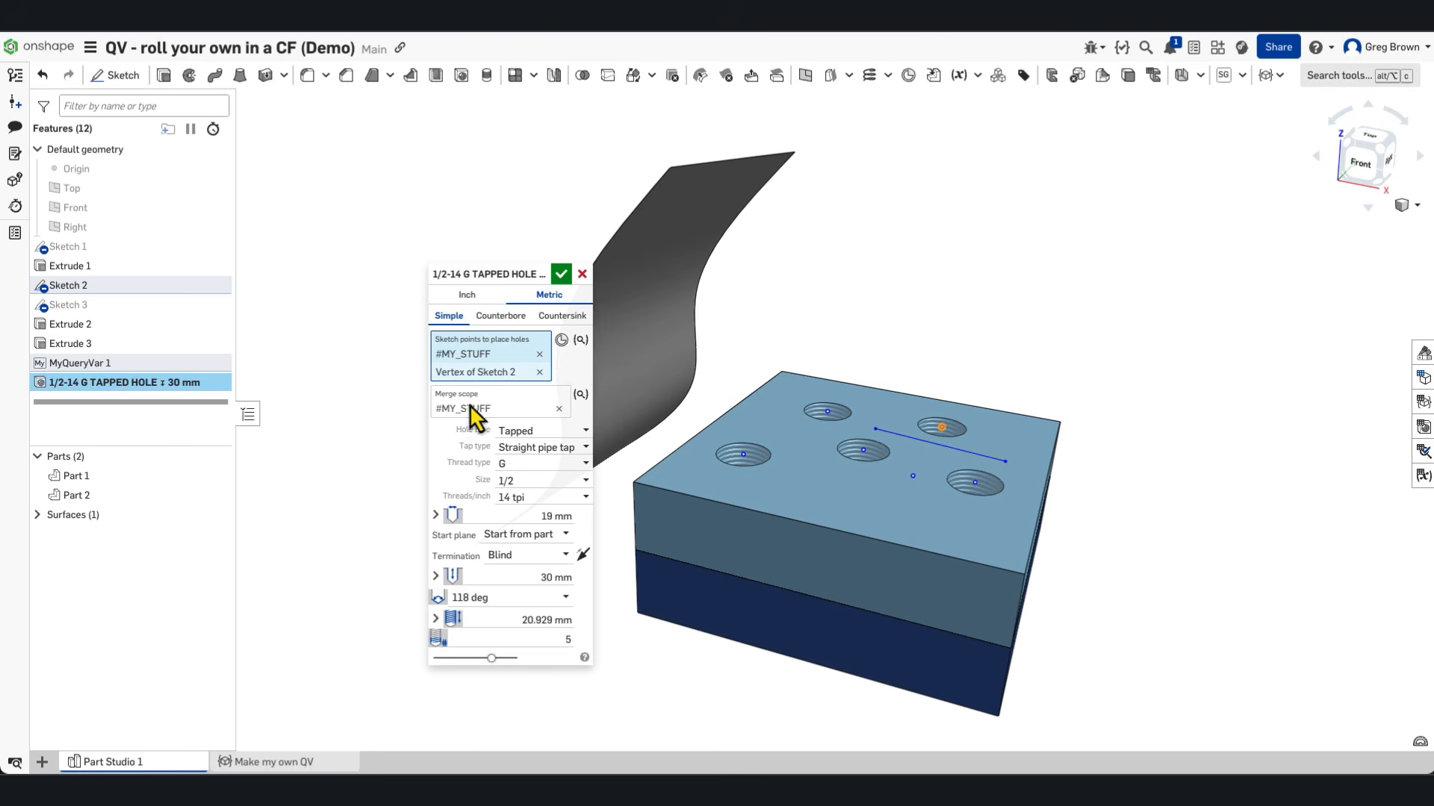
click(580, 280)
right_drag(648, 297, 821, 308)
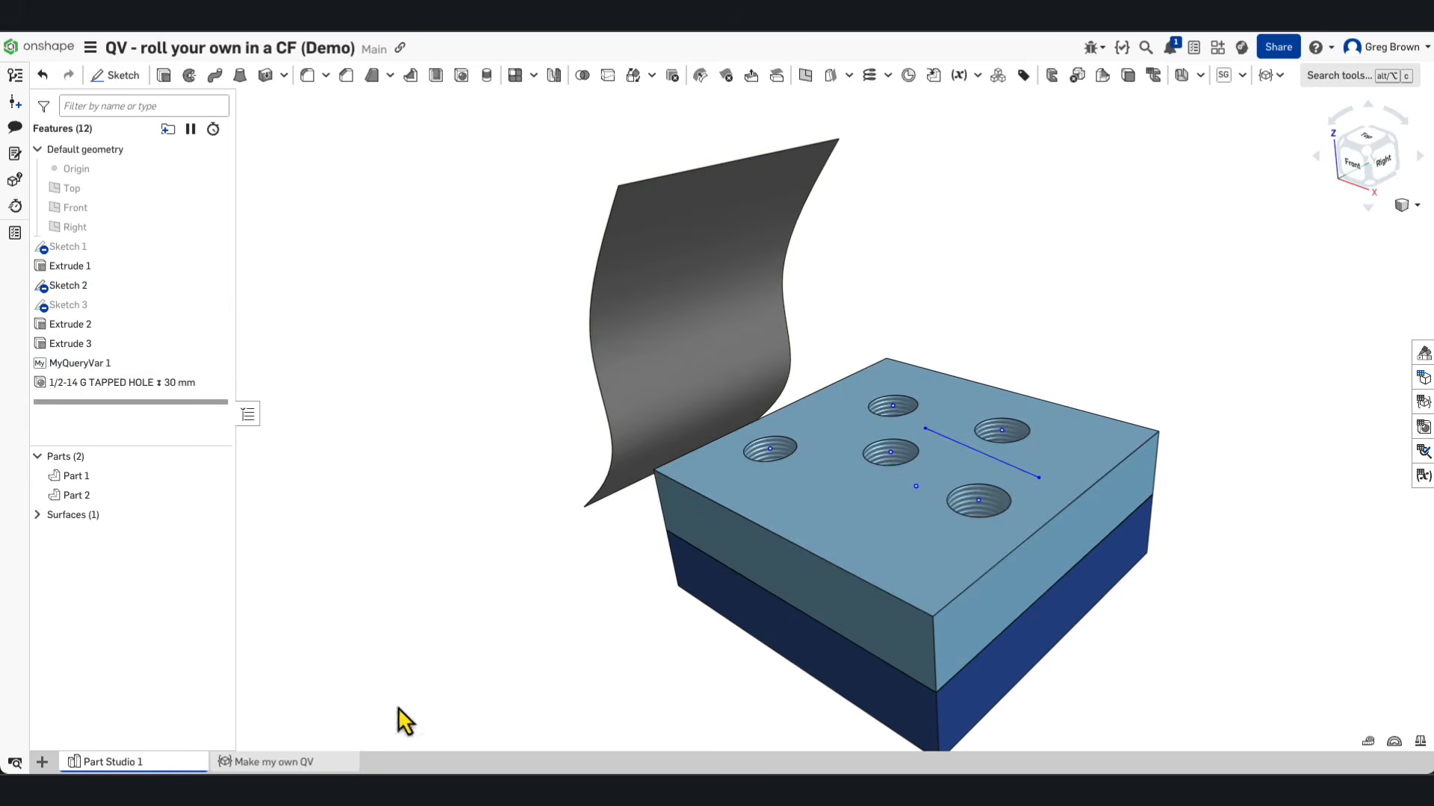
Step: Review the Make my own QV FeatureScript, examining the Entities precondition, the comments and the setQueryVariable call with its definition.myEntities argument
click(285, 761)
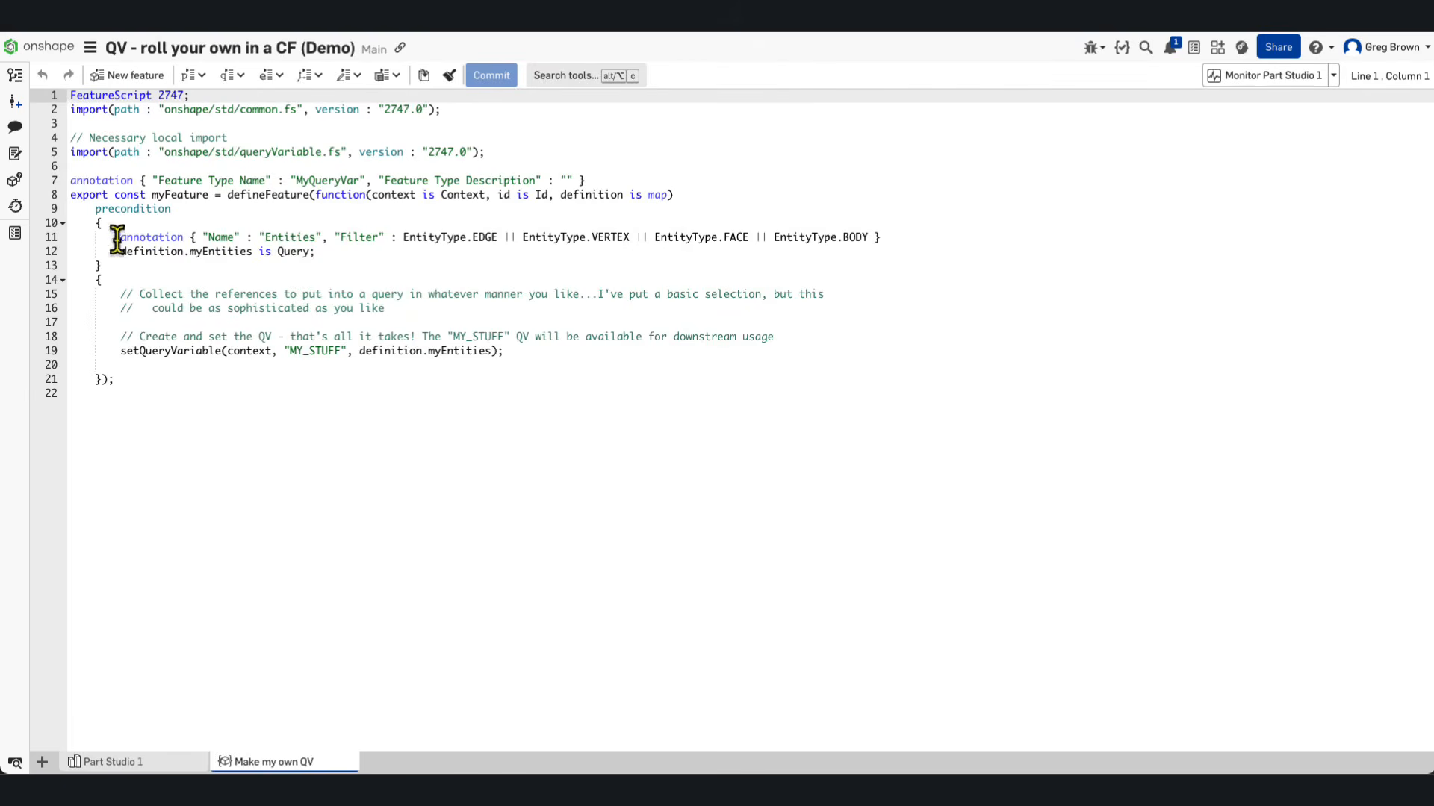
mouse_move(117, 239)
mouse_down()
mouse_move(358, 247)
mouse_move(51, 250)
mouse_up()
click(358, 256)
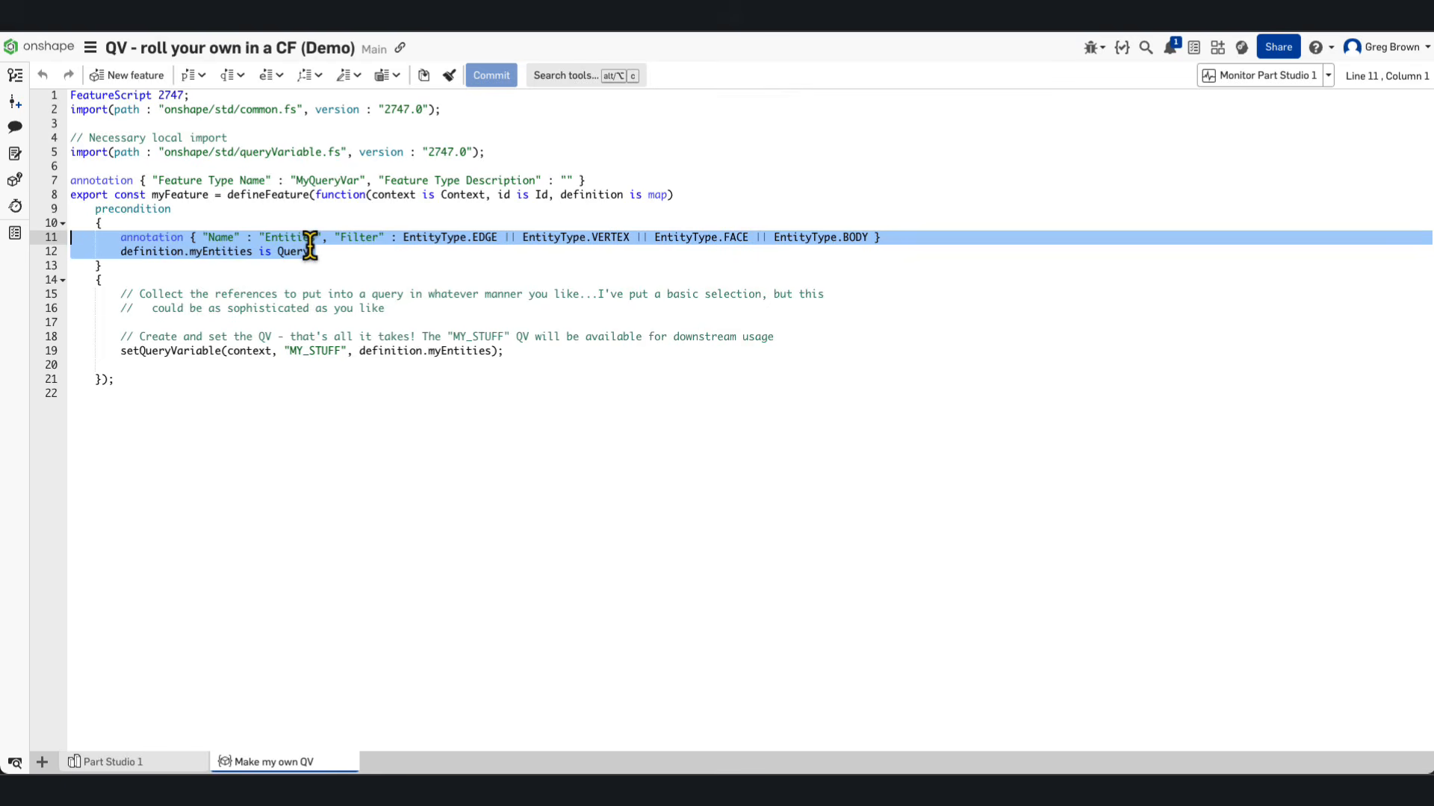
drag(436, 307, 88, 294)
click(236, 366)
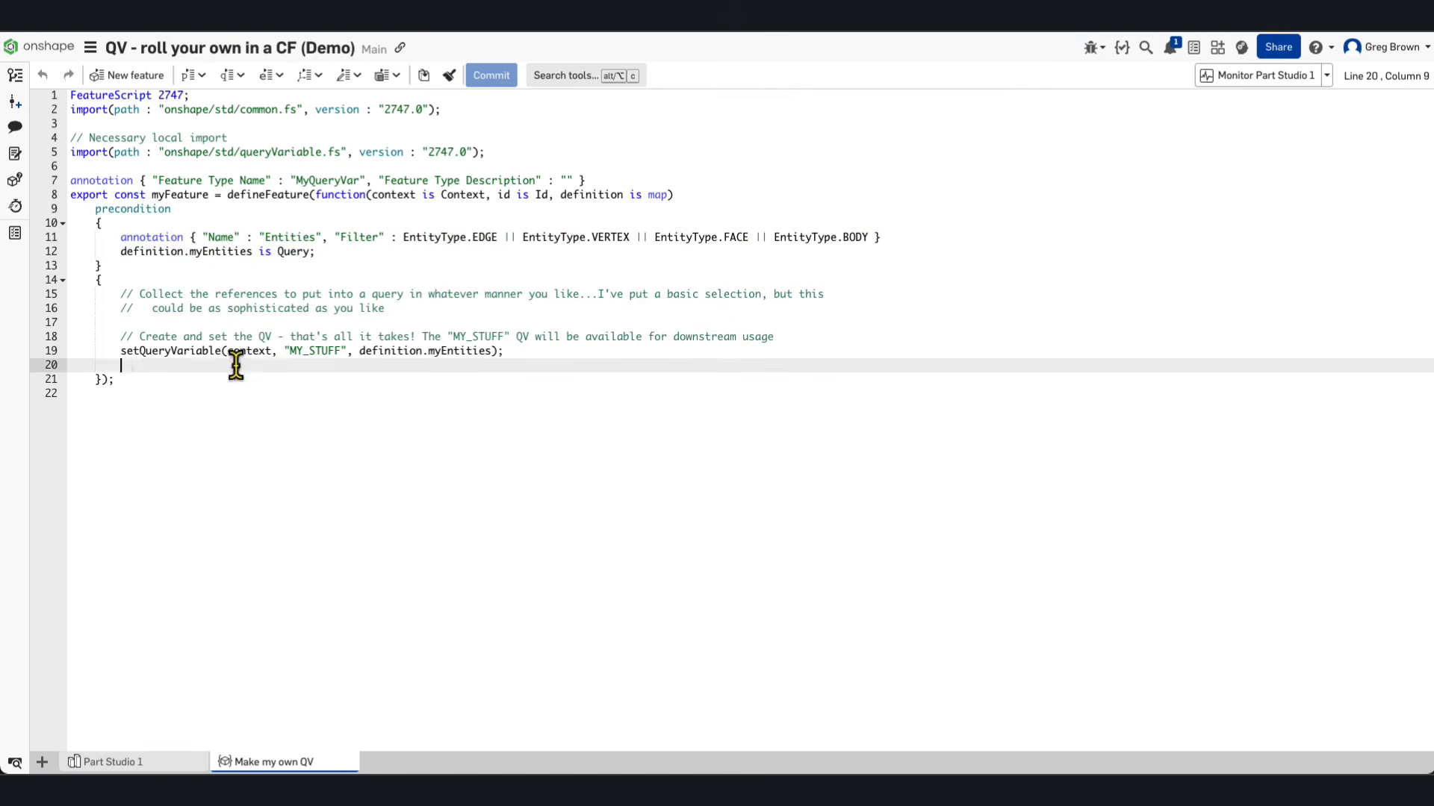
drag(120, 351, 504, 352)
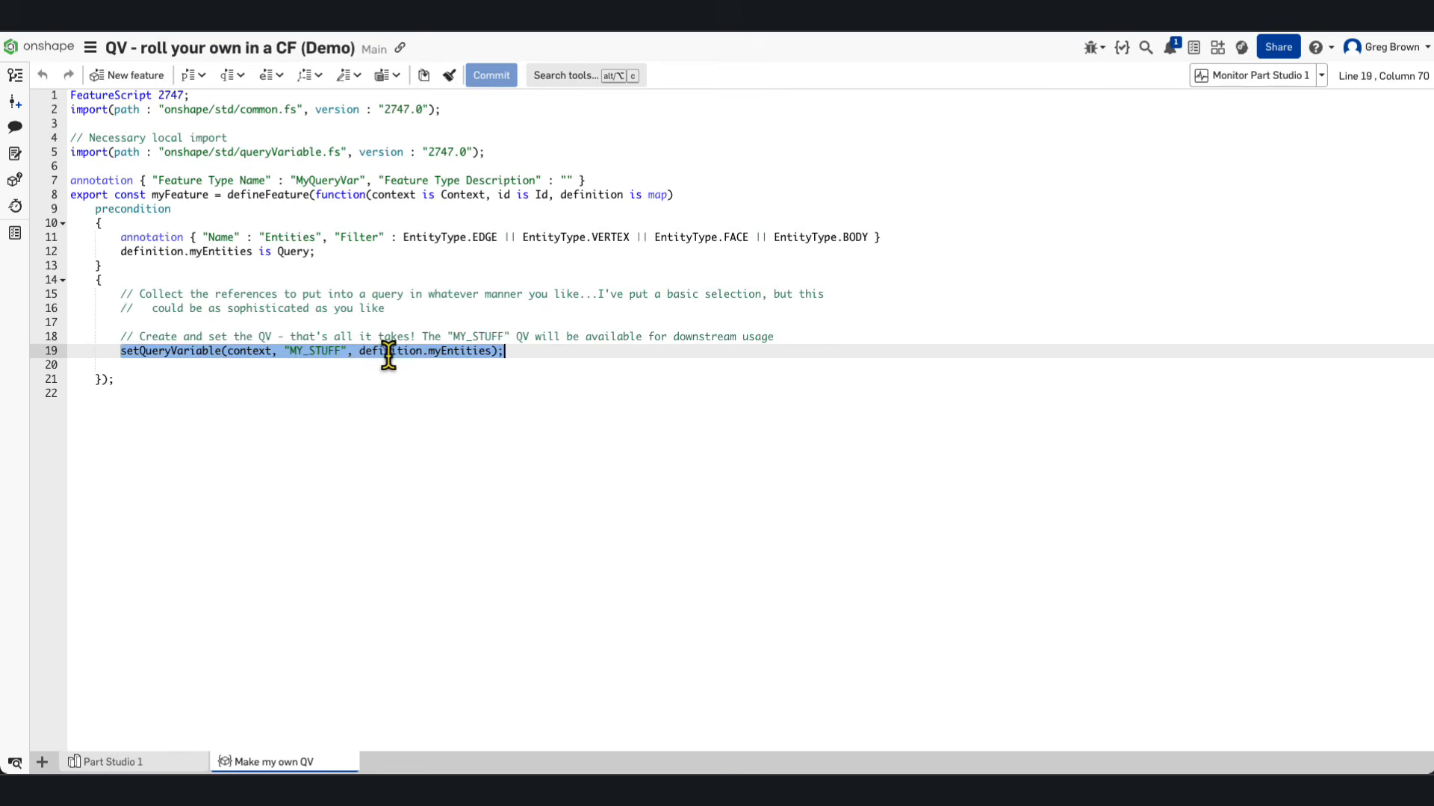
drag(360, 351, 490, 353)
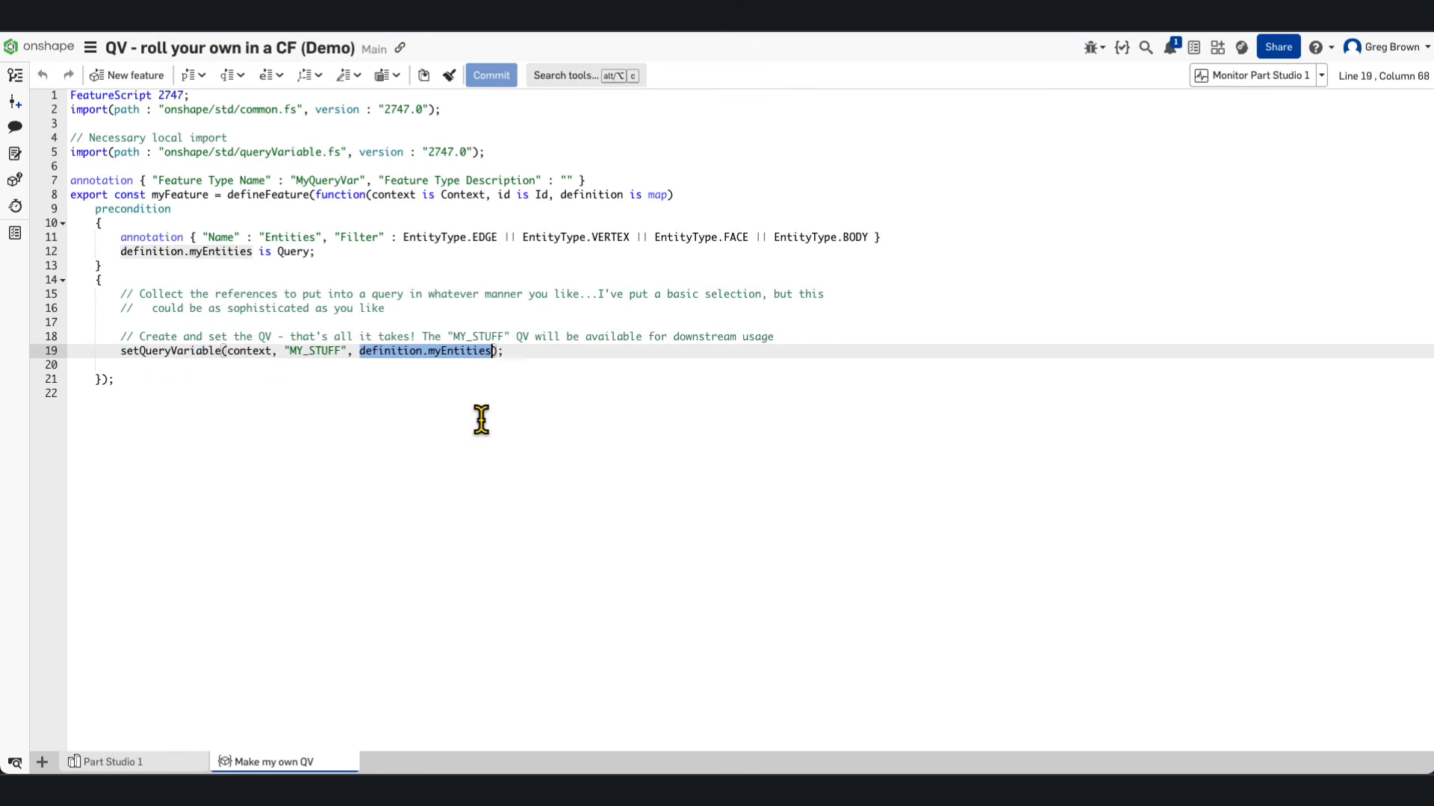
Step: Examine the queryVariable.fs import line in the FeatureScript and return to Part Studio 1 to view the tapped holes
click(265, 166)
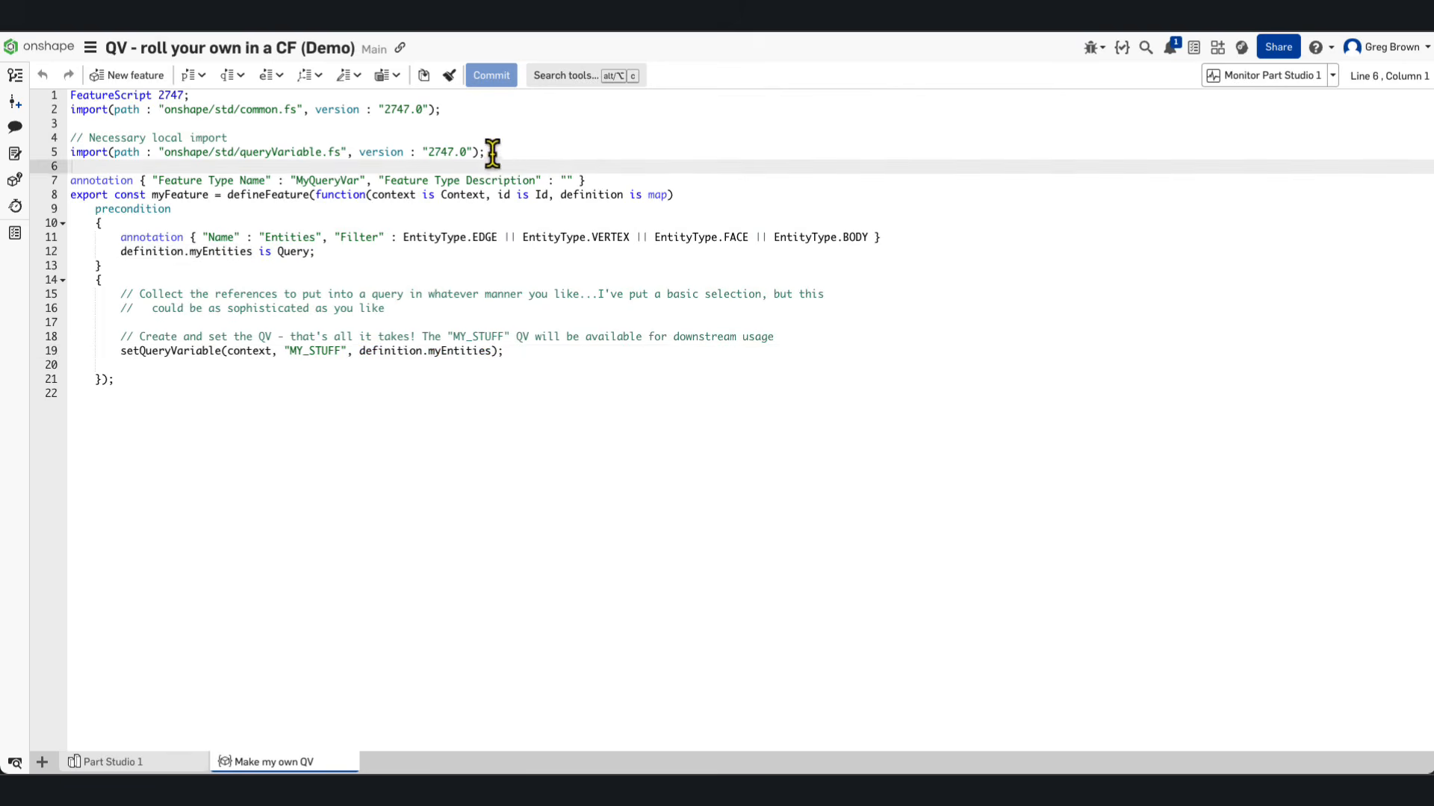
drag(493, 153, 72, 147)
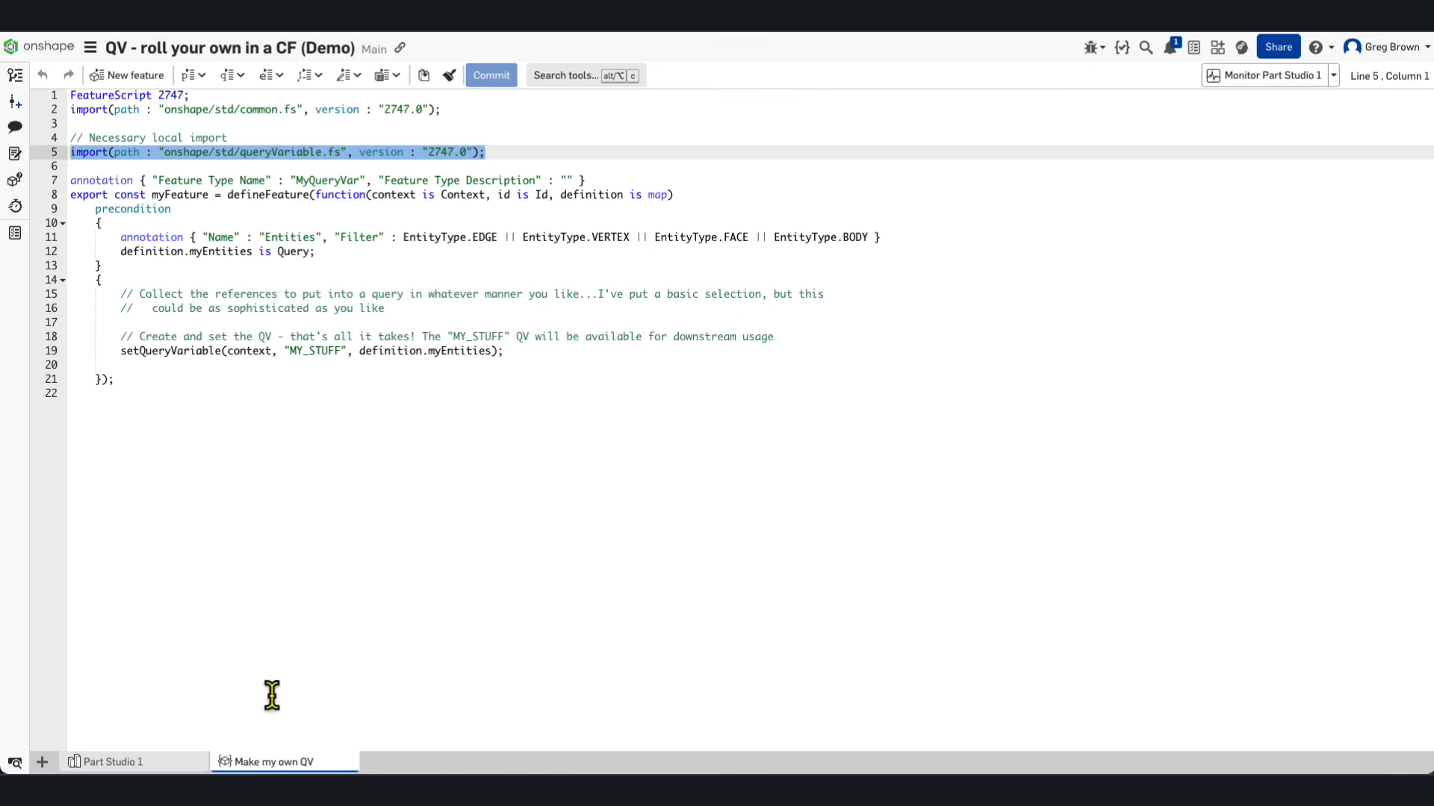
click(140, 763)
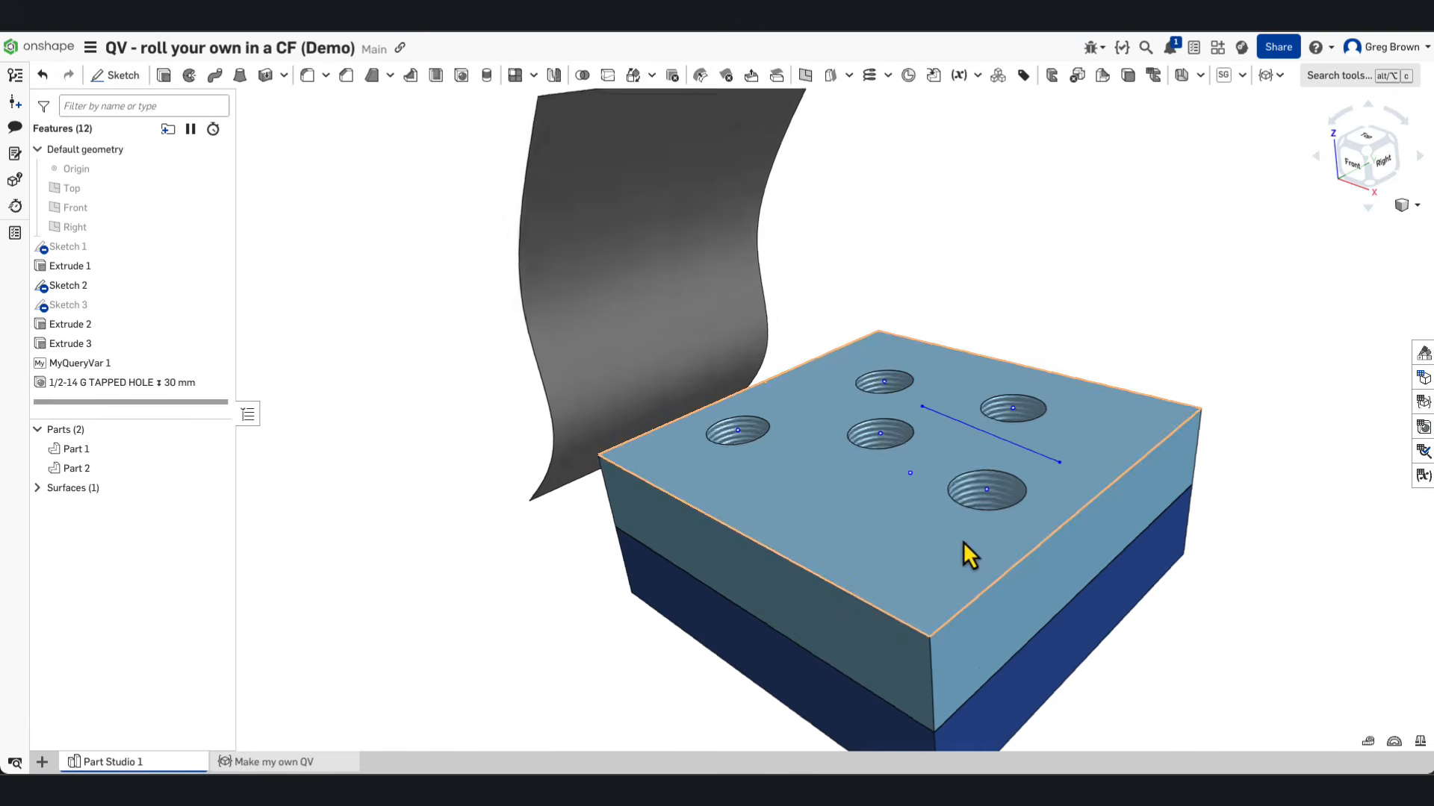
right_drag(961, 540, 808, 188)
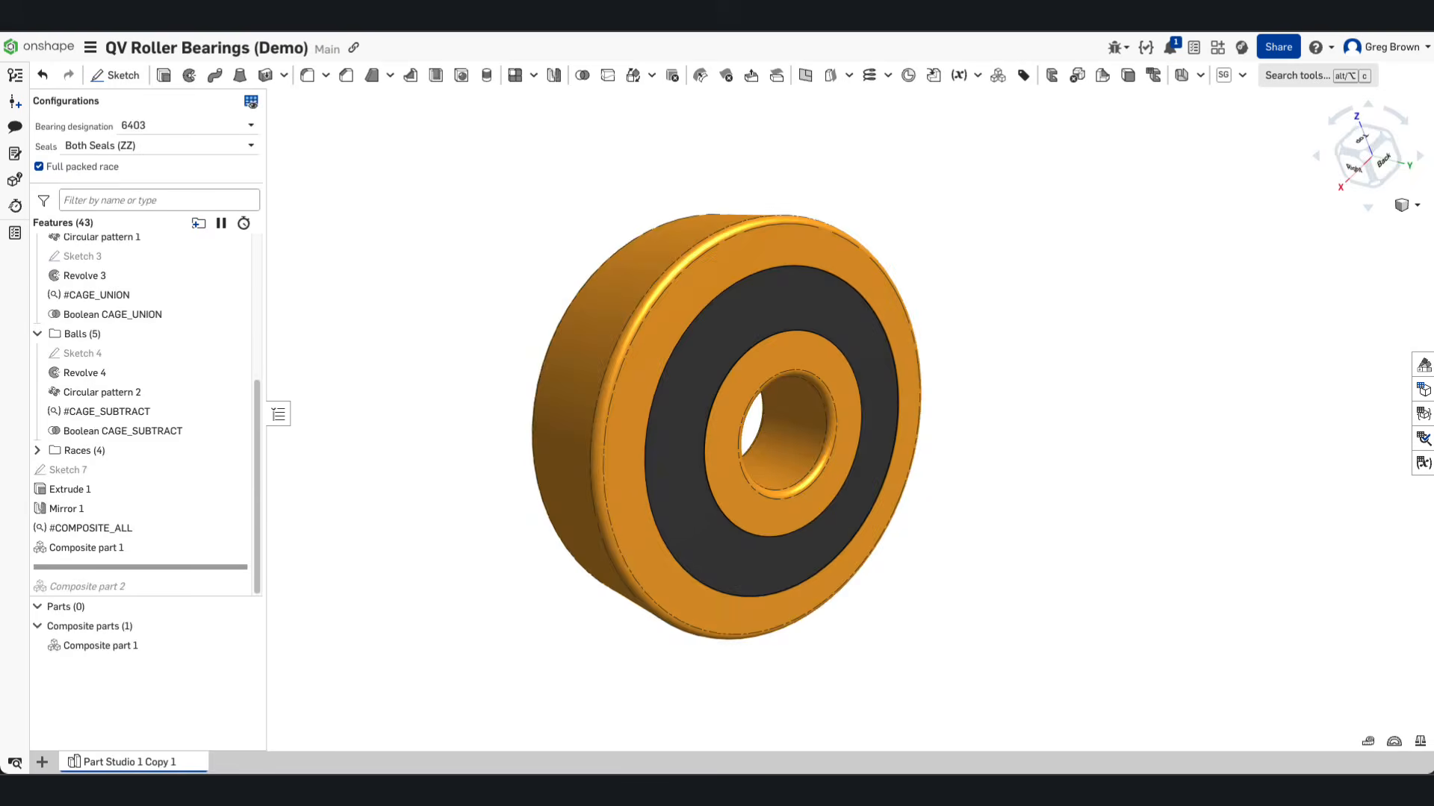
Step: In the QV Roller Bearings (Demo) document, delete the Composite part 1 feature and roll the history forward past Composite part 2
mouse_move(527, 222)
right_down()
mouse_move(541, 218)
mouse_move(521, 235)
right_up()
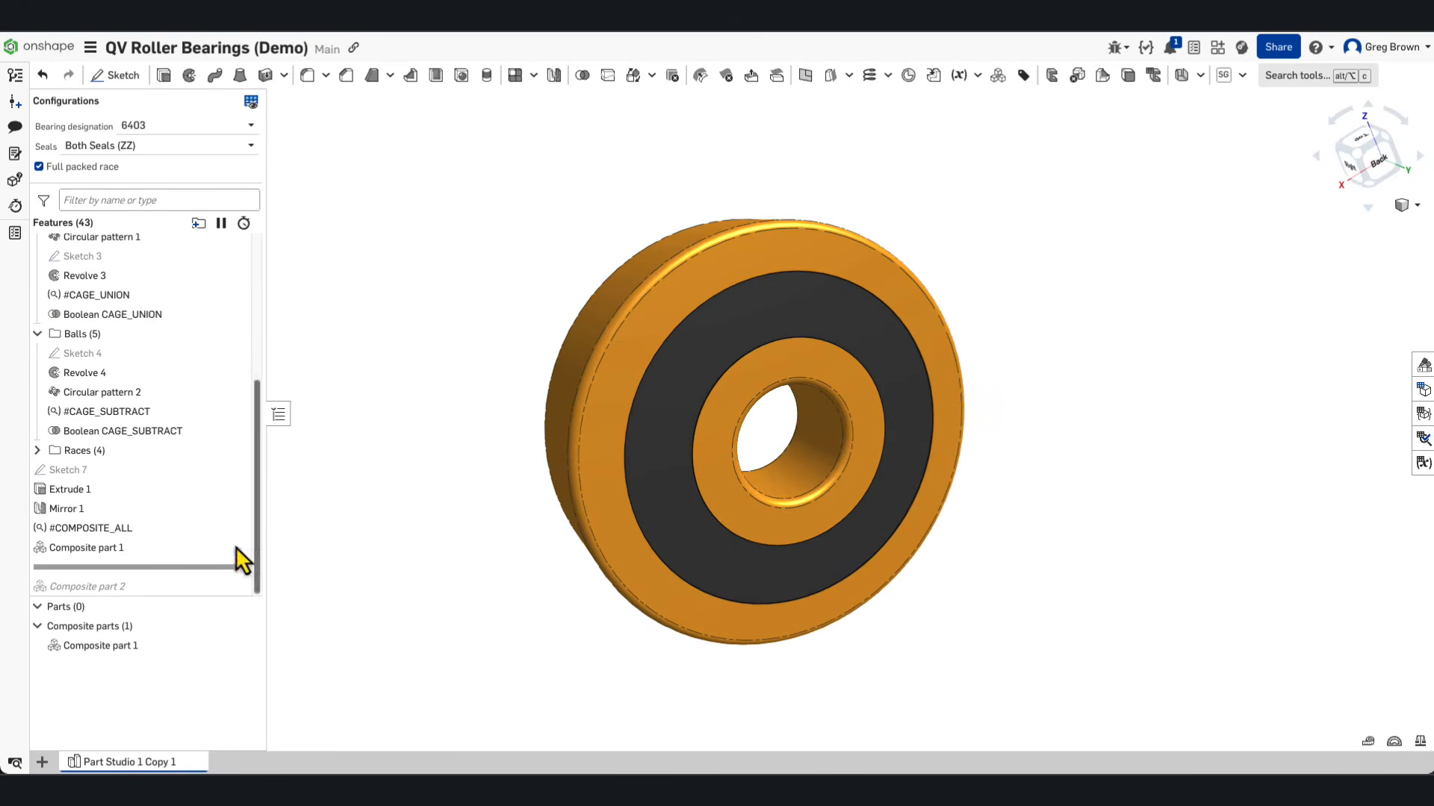
click(163, 547)
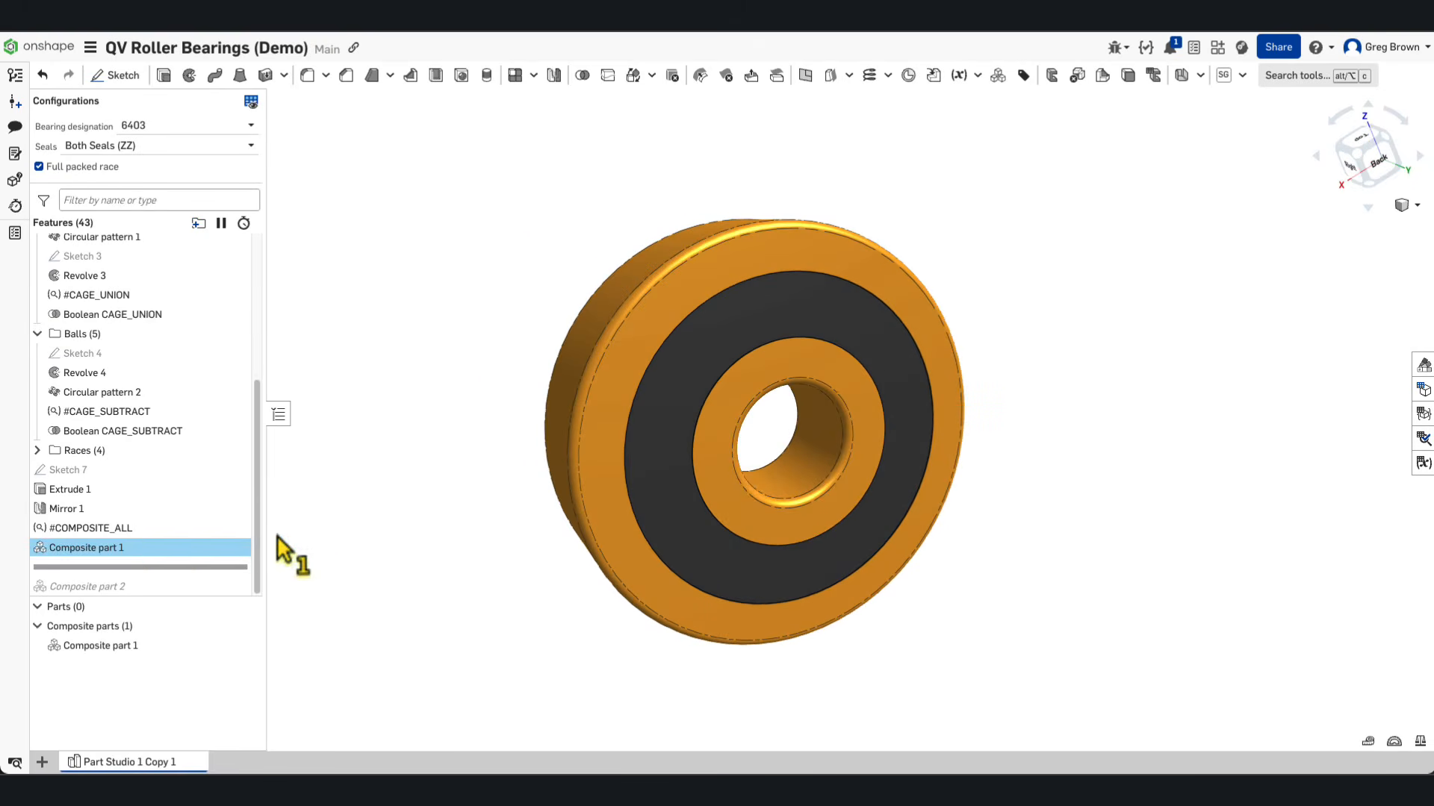
key(Delete)
drag(182, 571, 177, 595)
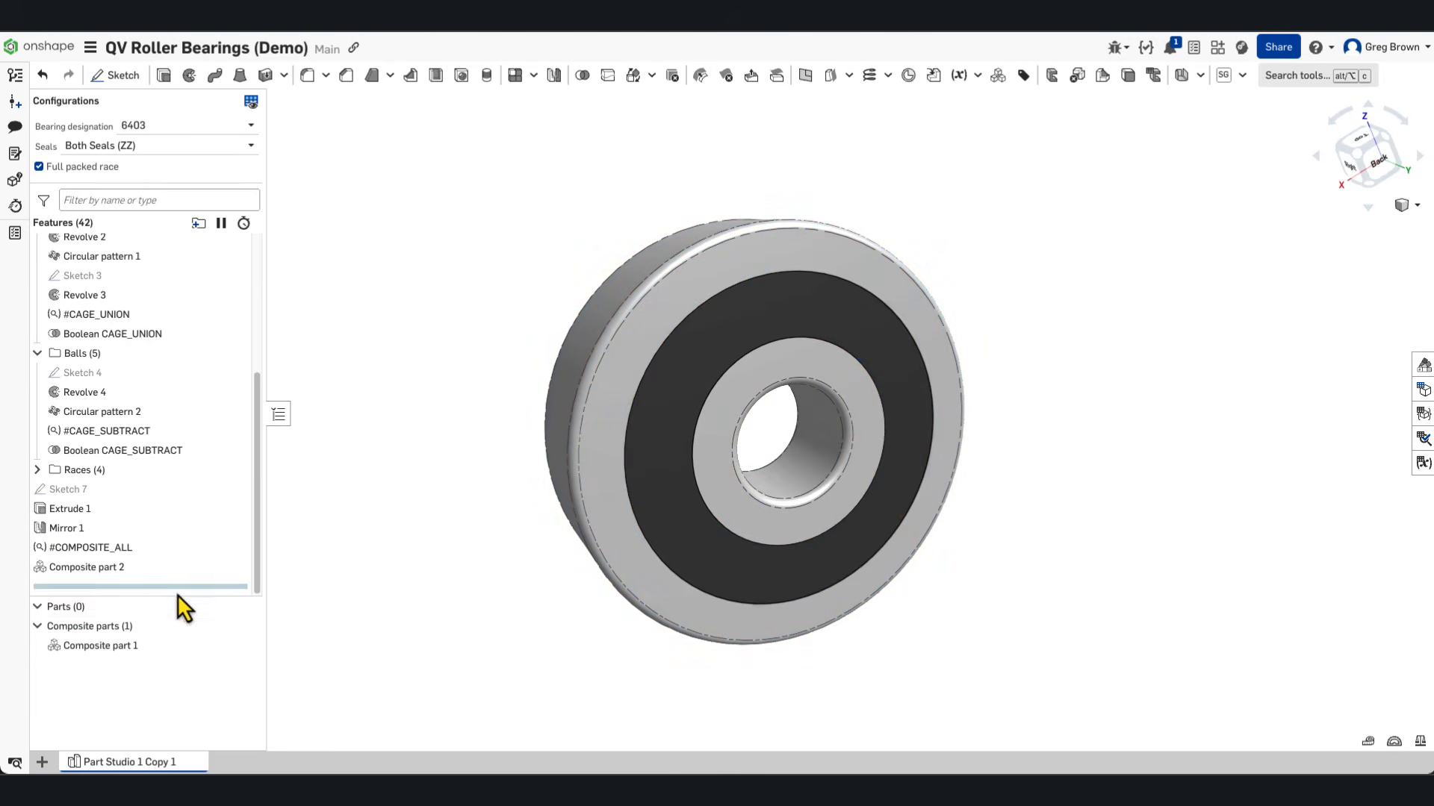
Step: Set the Seals configuration to Default and review the #COMPOSITE_ALL query variable's selection type
click(179, 145)
click(153, 167)
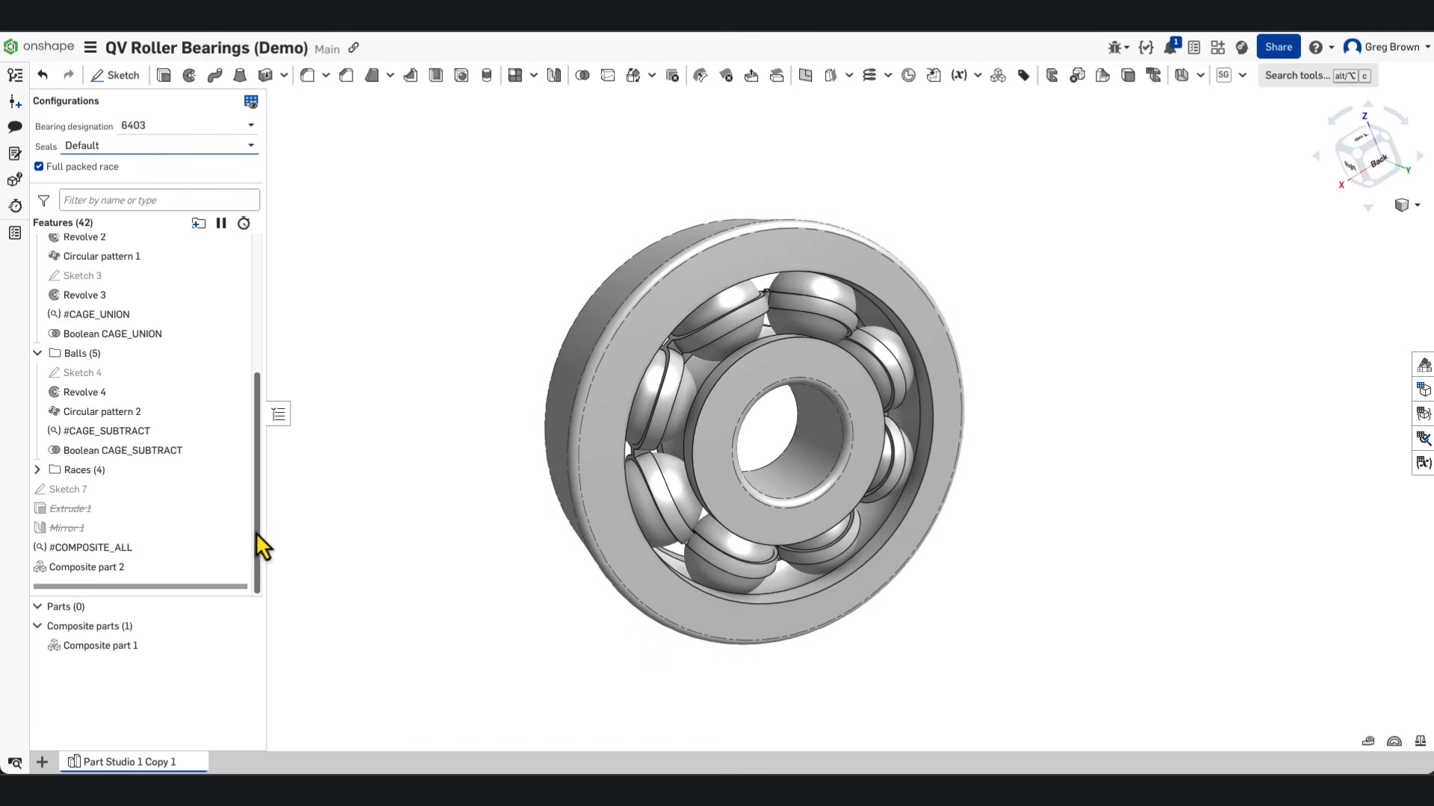
click(127, 549)
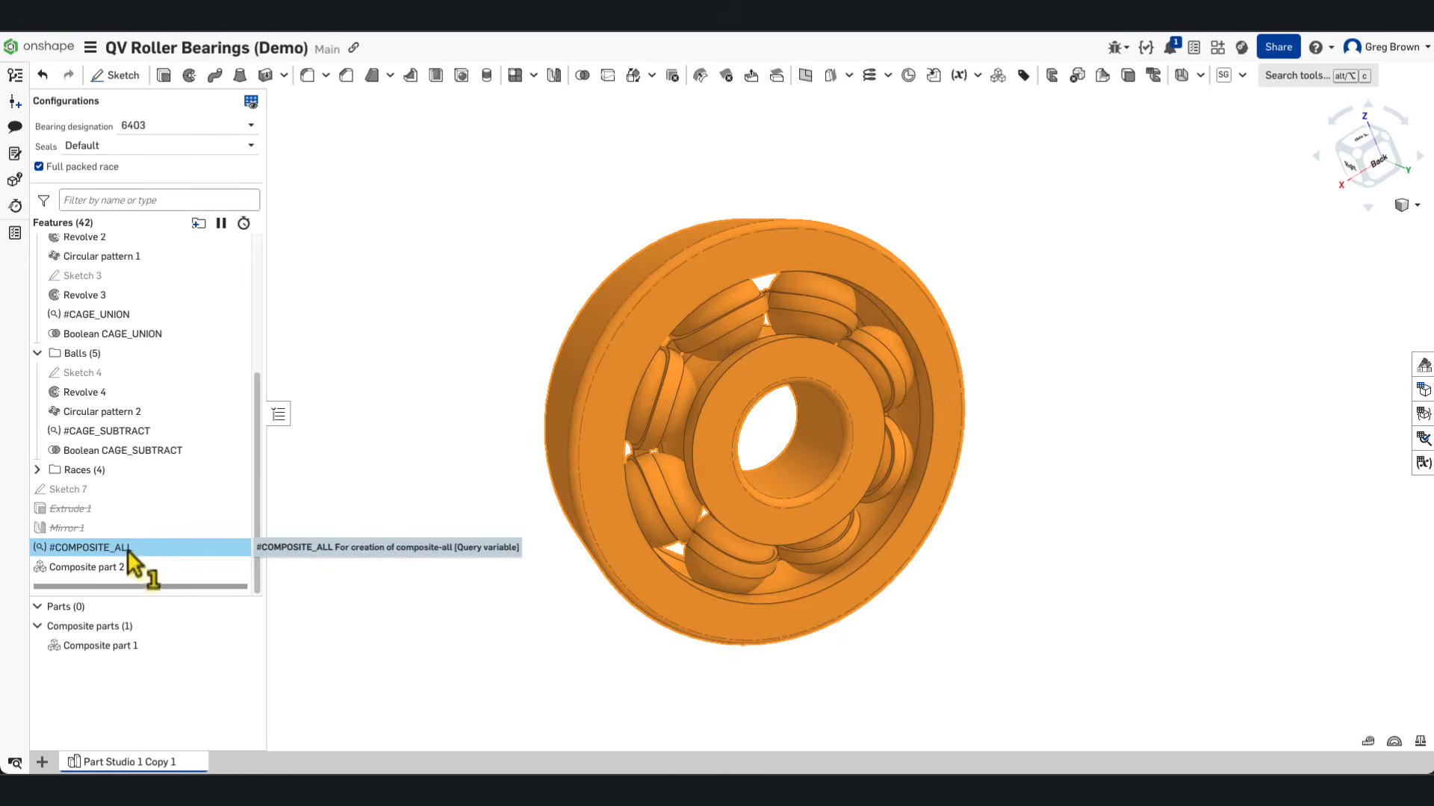
right_click(145, 547)
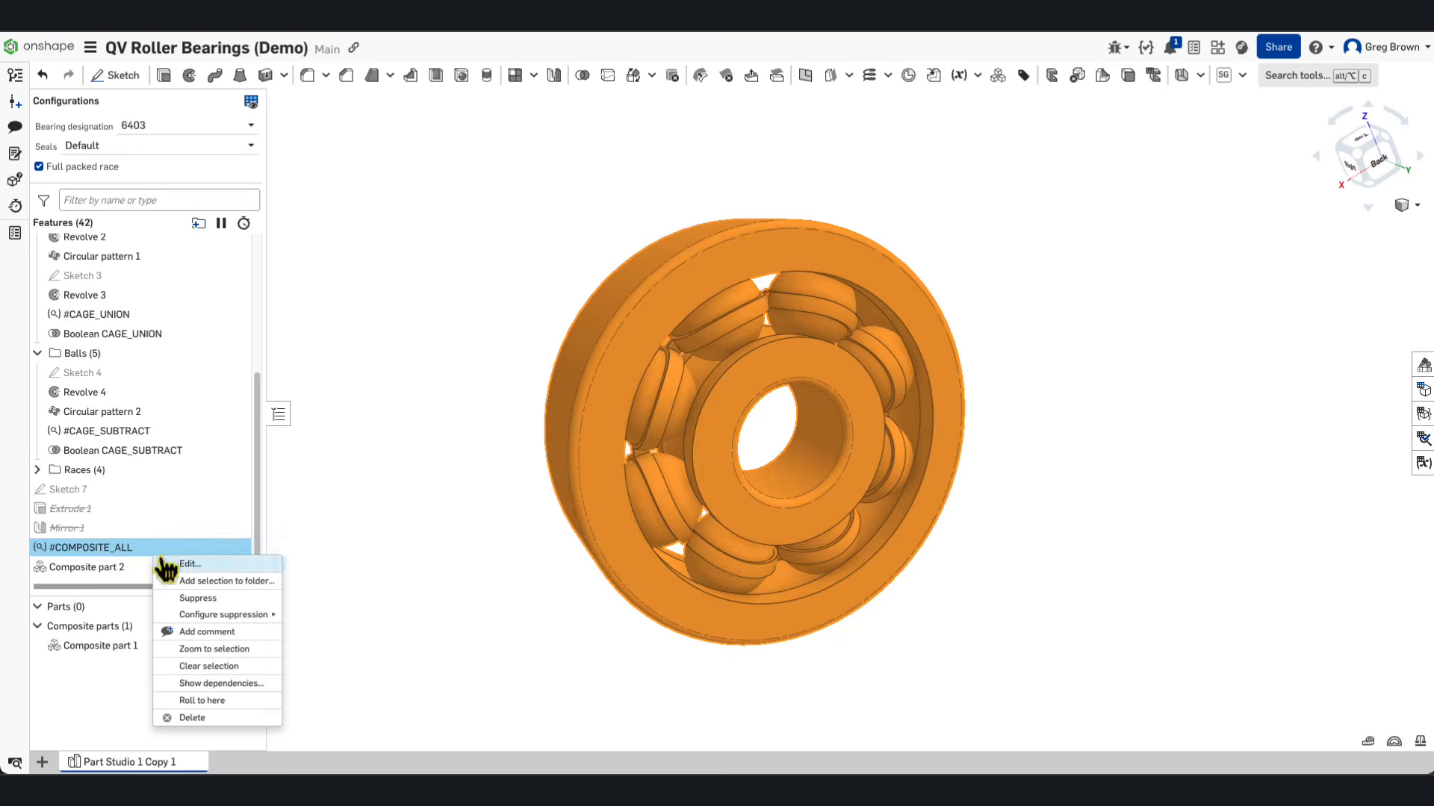
click(200, 565)
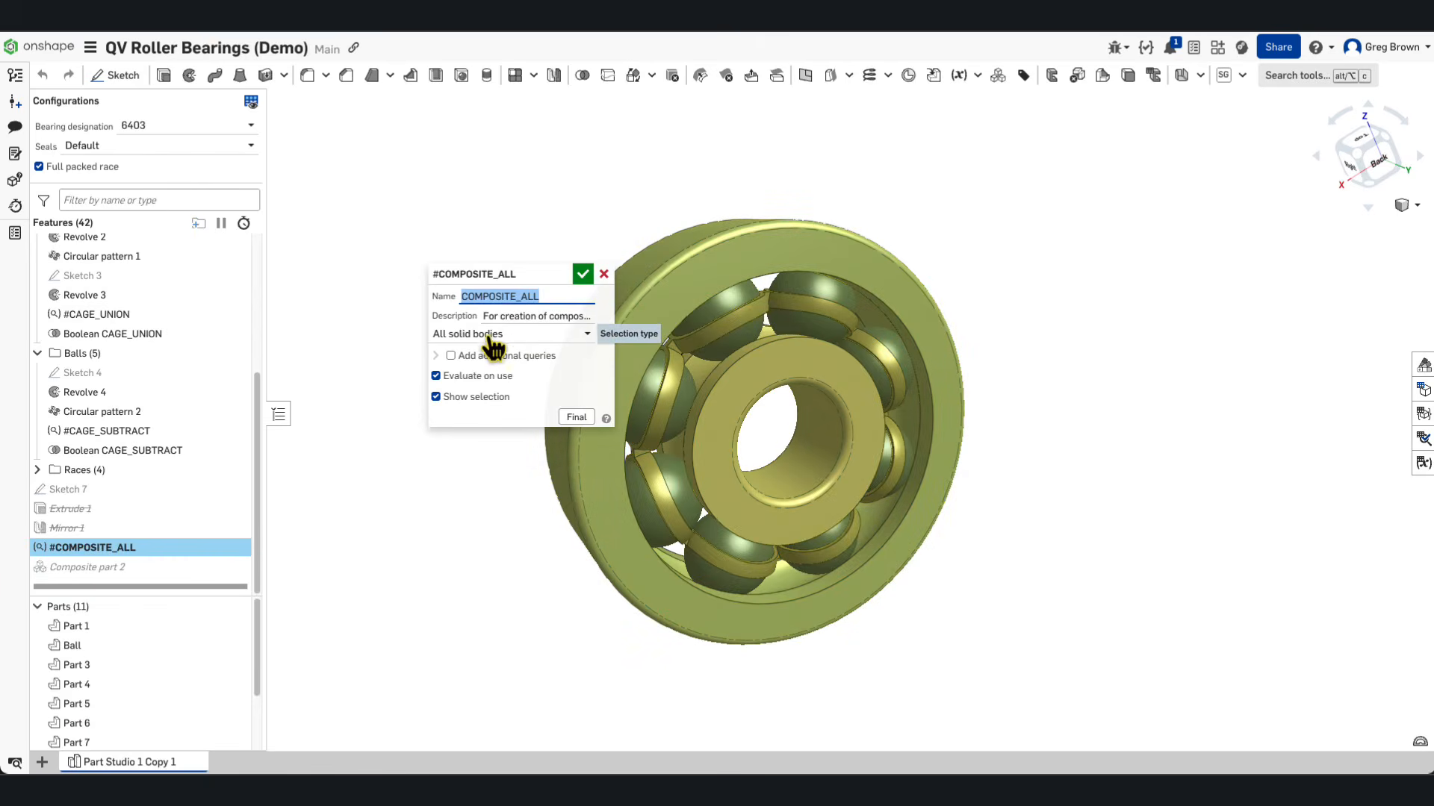
click(582, 274)
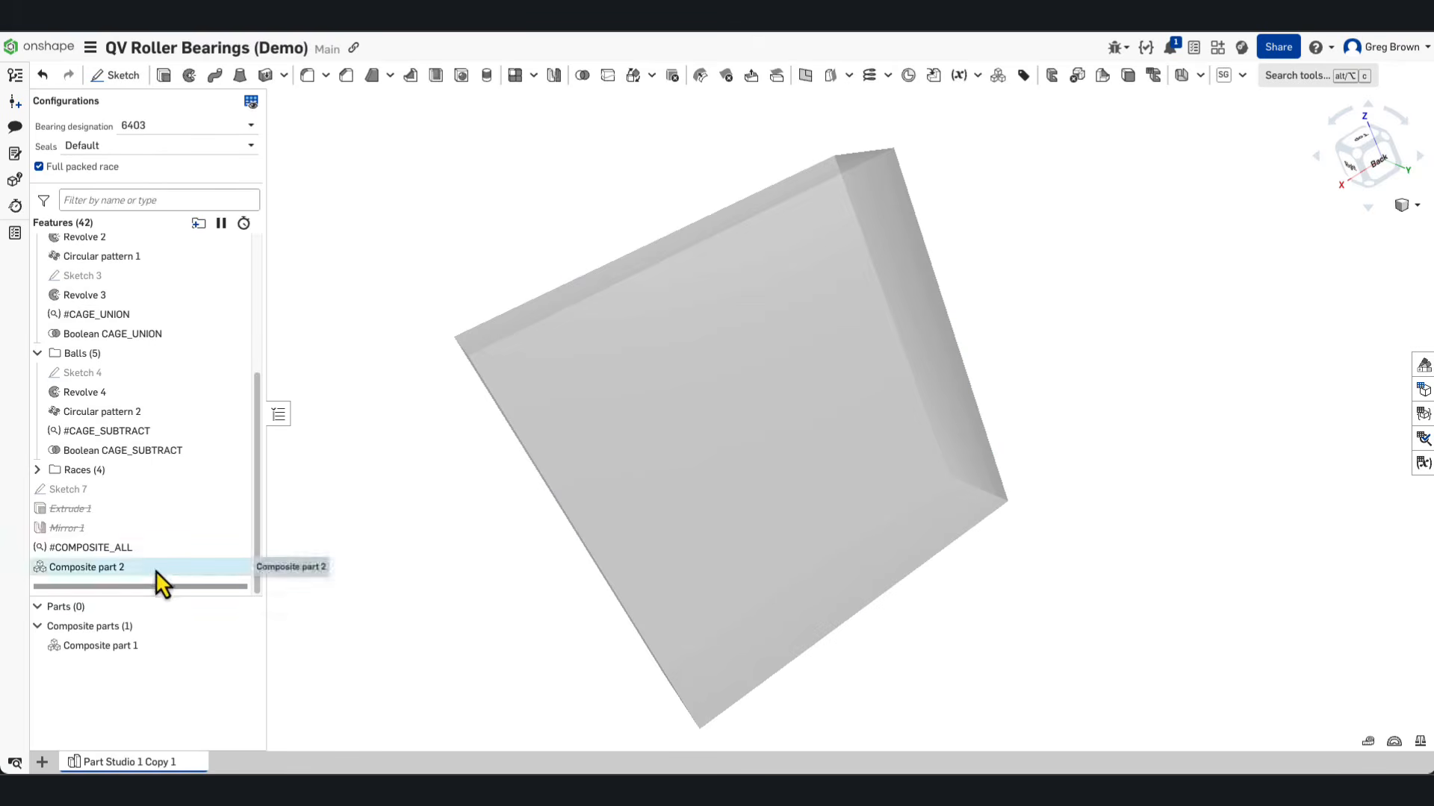
Step: Move #COMPOSITE_ALL directly below the default geometry in the feature list and roll the history back to it
click(200, 563)
drag(160, 574, 143, 332)
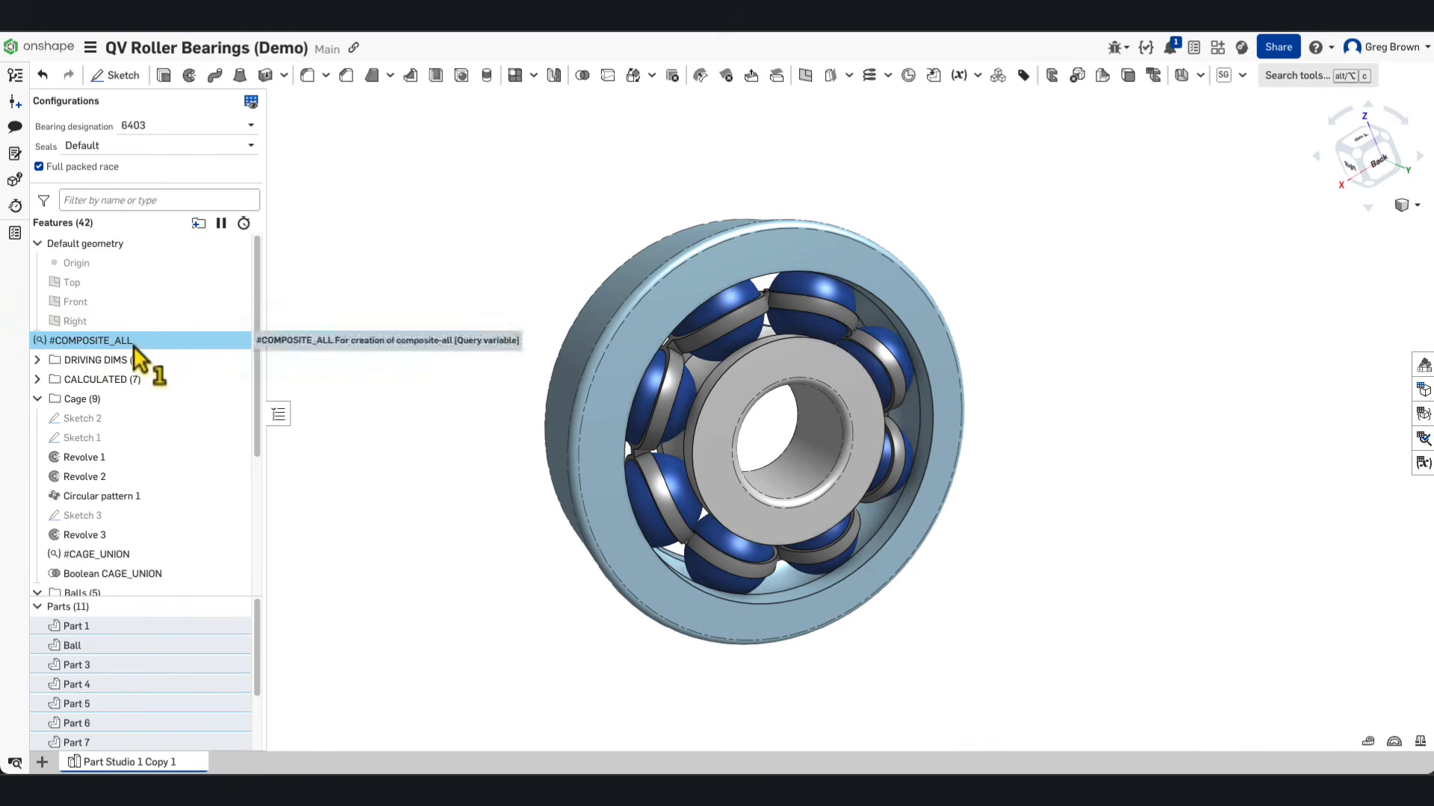
right_click(154, 339)
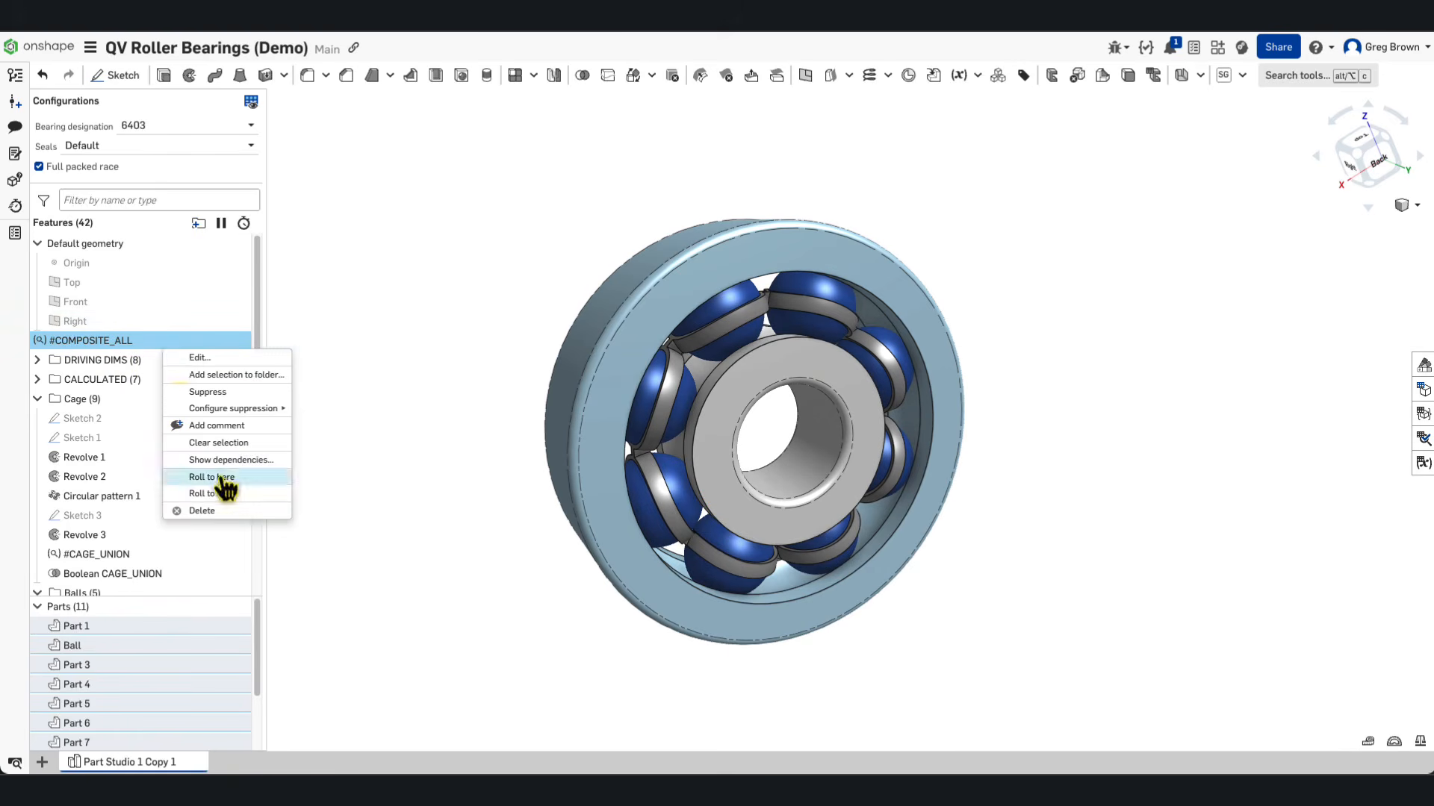
click(240, 468)
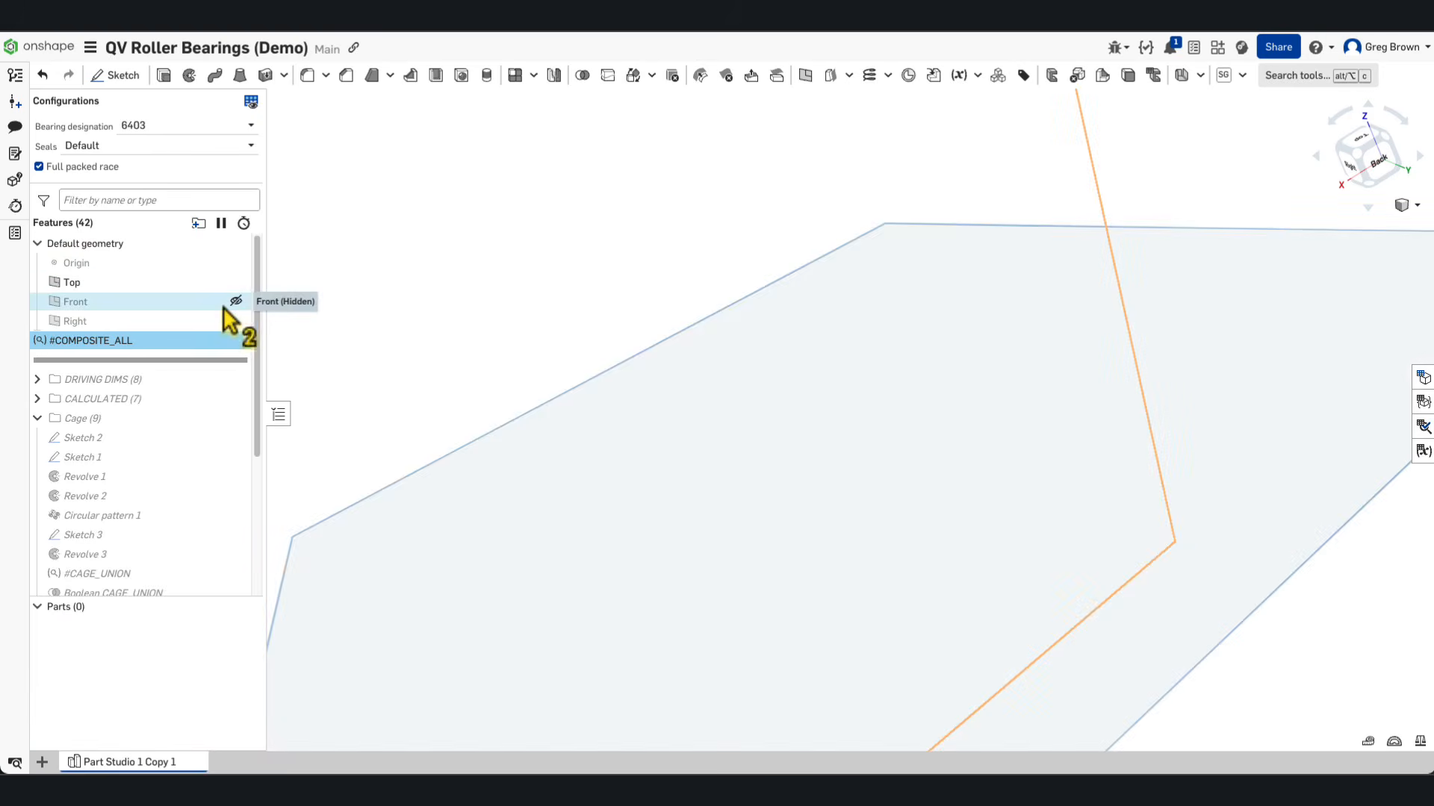
Step: Show the origin alongside the Top plane and roll the feature history forward to the end
shift+click(224, 303)
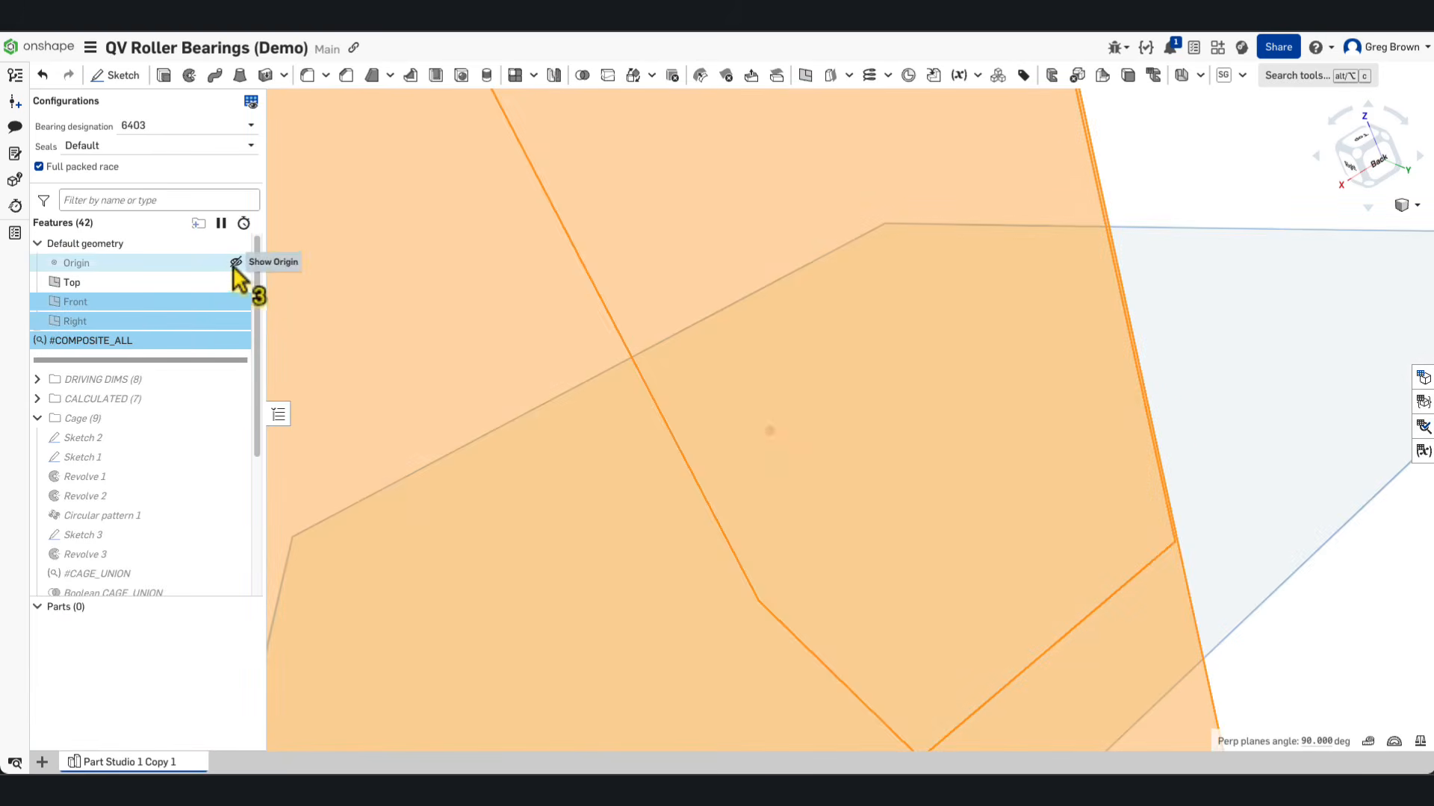
key(shift+7)
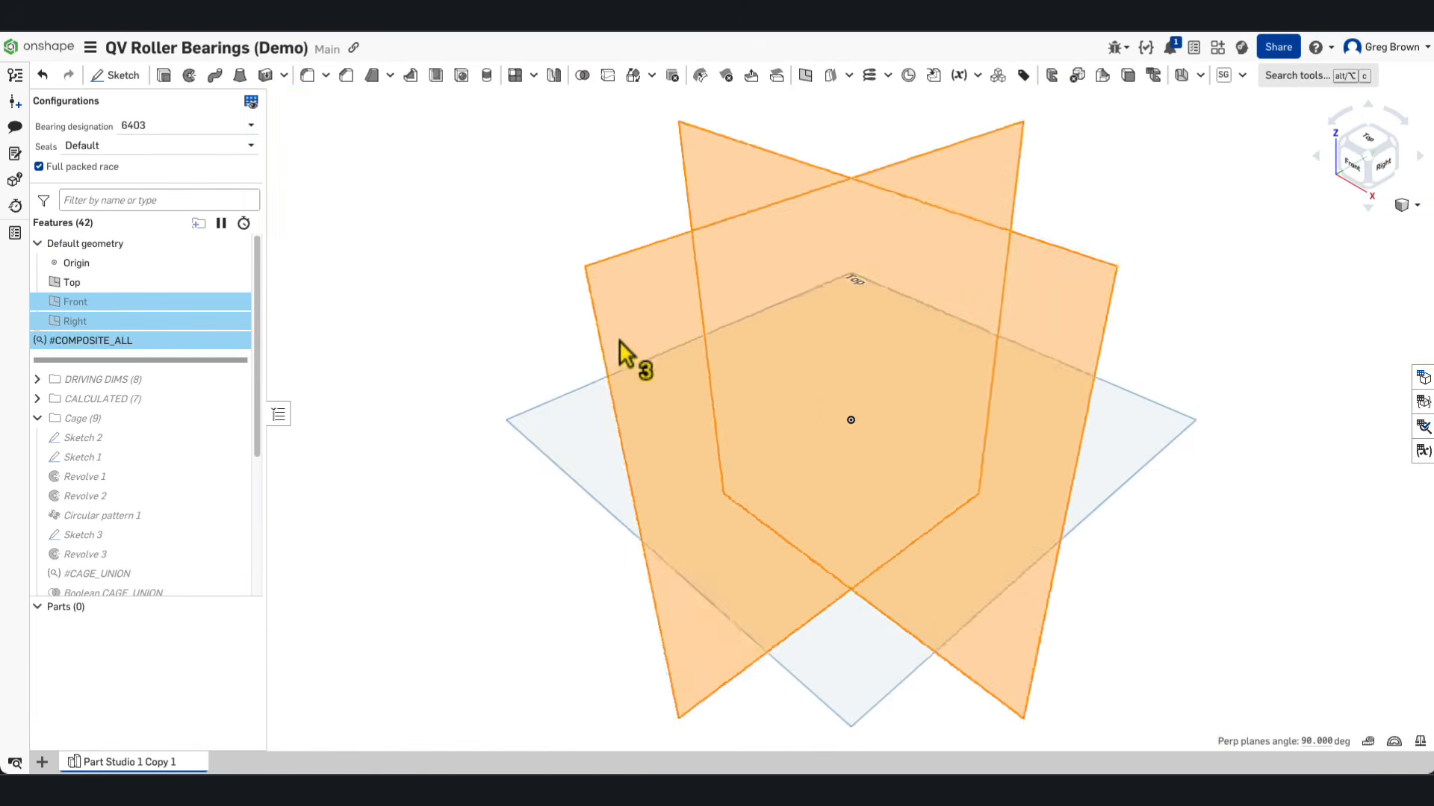
click(482, 266)
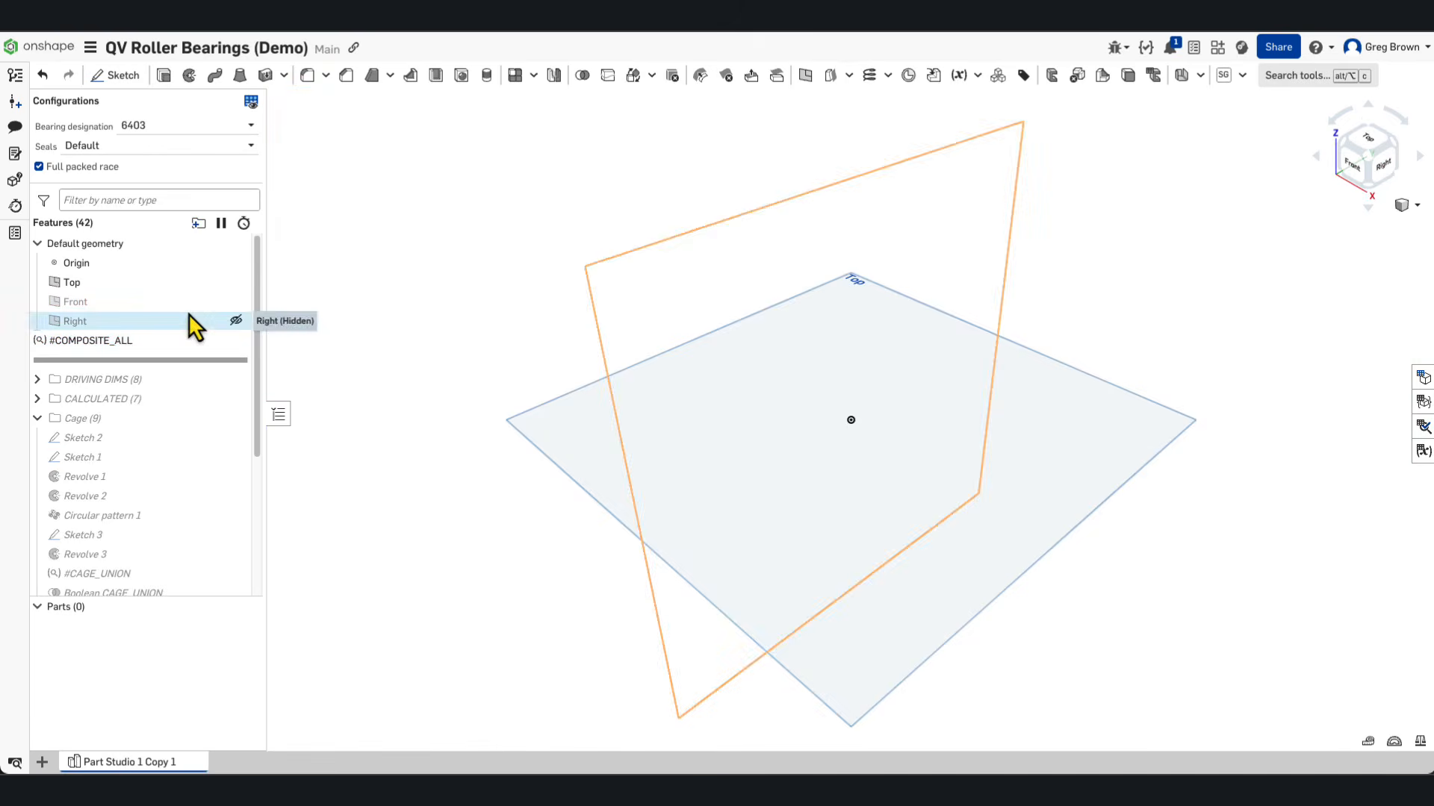
right_click(158, 362)
click(195, 381)
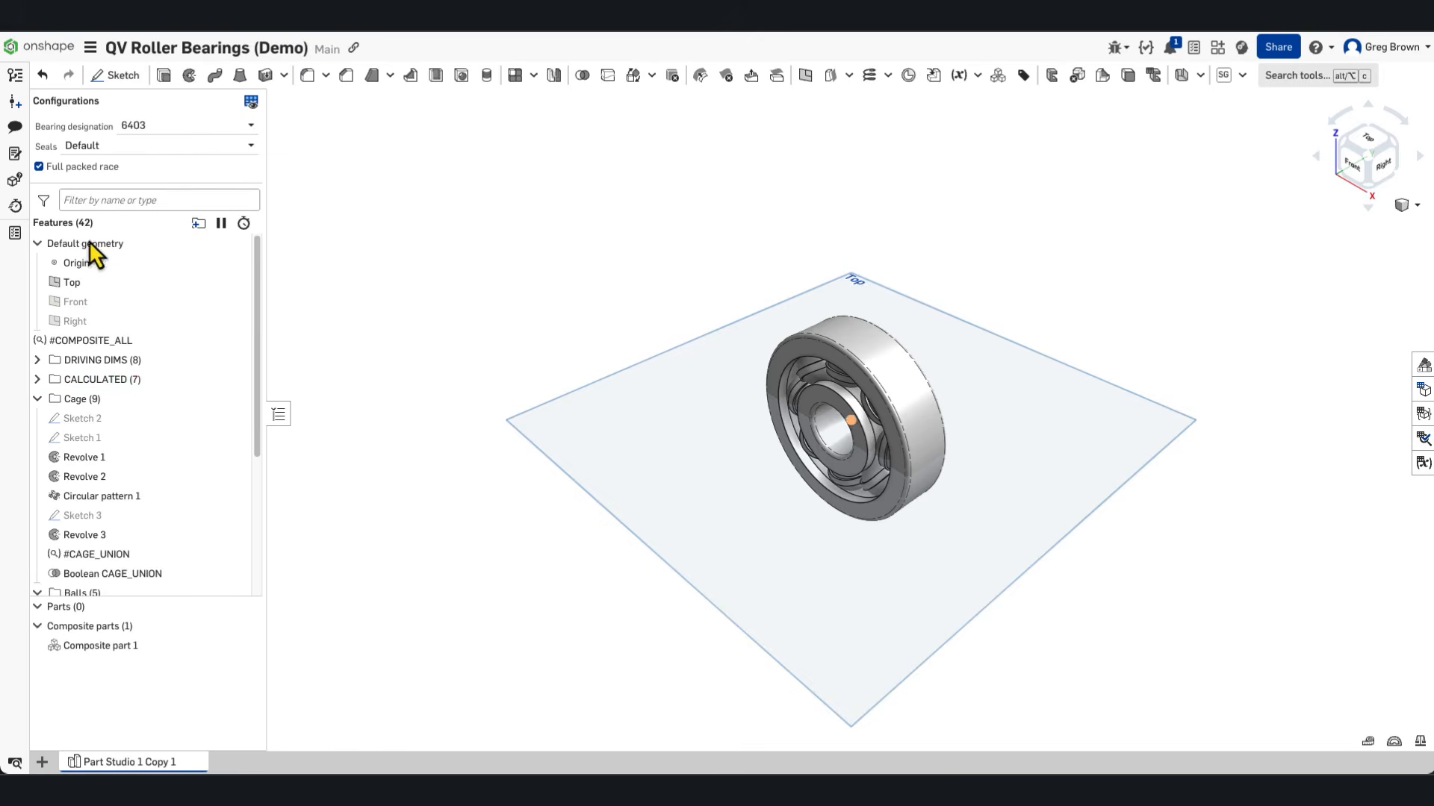
Step: Check the bearing's composite part at the end of the feature history by highlighting it and viewing the model
drag(257, 275, 276, 448)
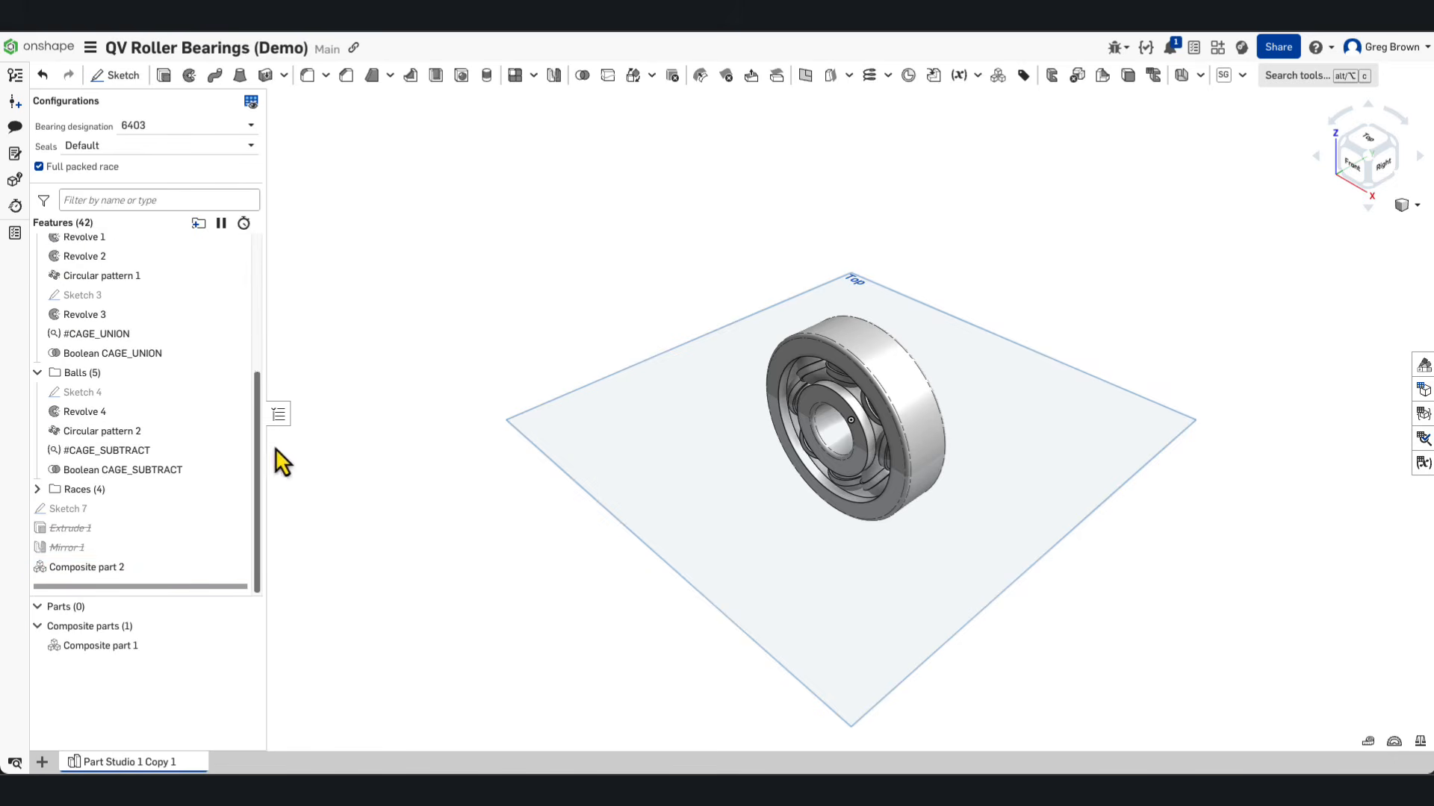
click(146, 647)
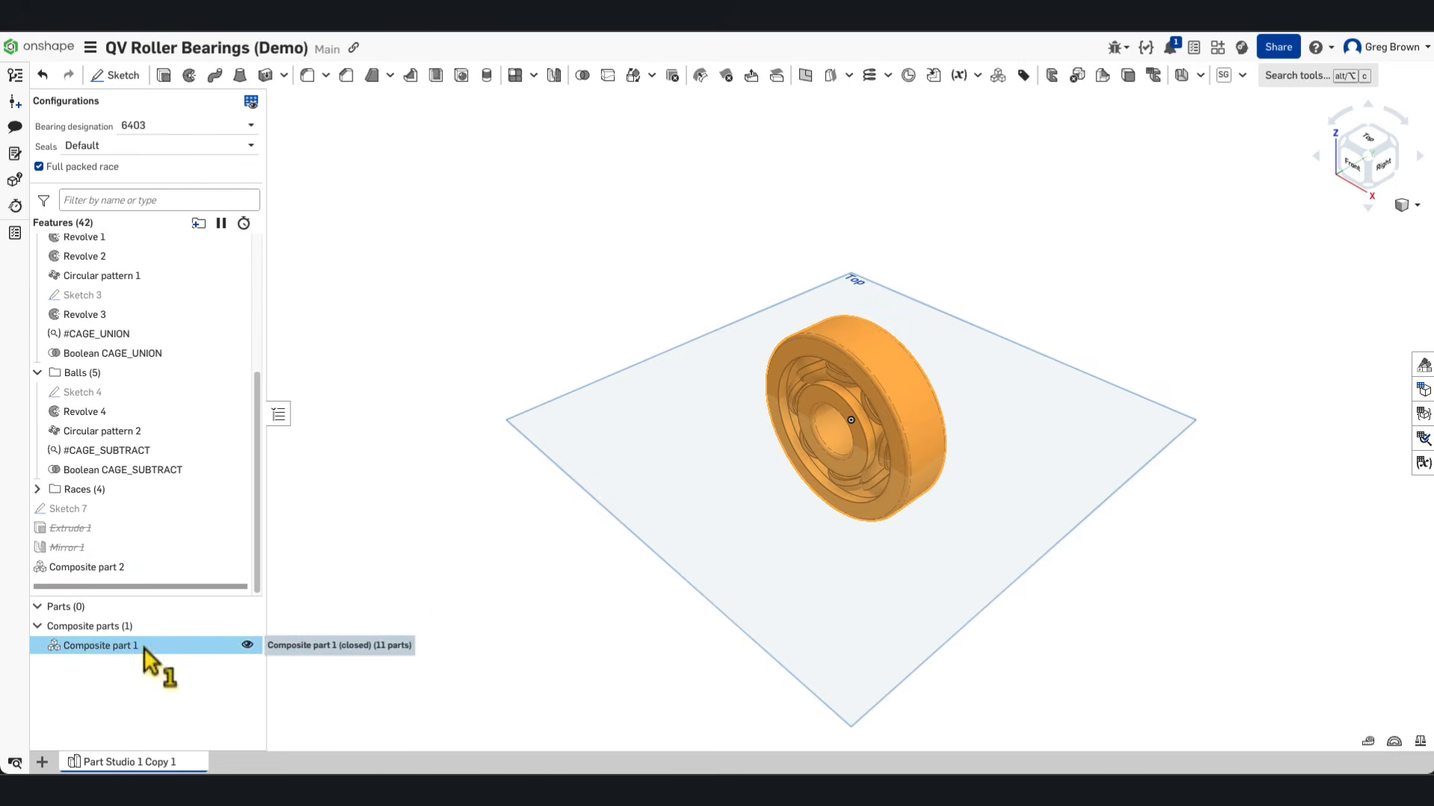
right_drag(414, 576, 503, 561)
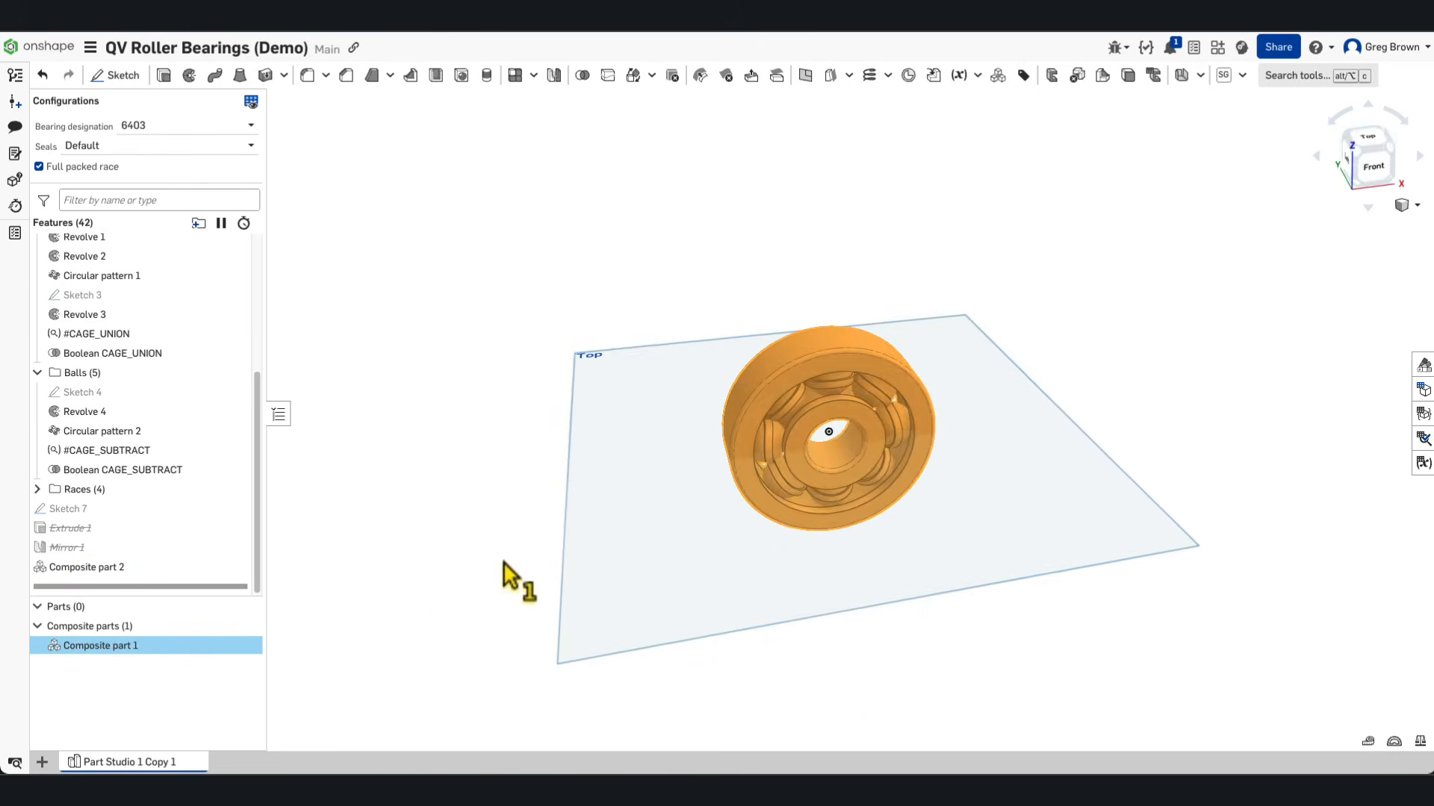
scroll(831, 435, up, 2)
click(678, 236)
right_drag(678, 236, 678, 262)
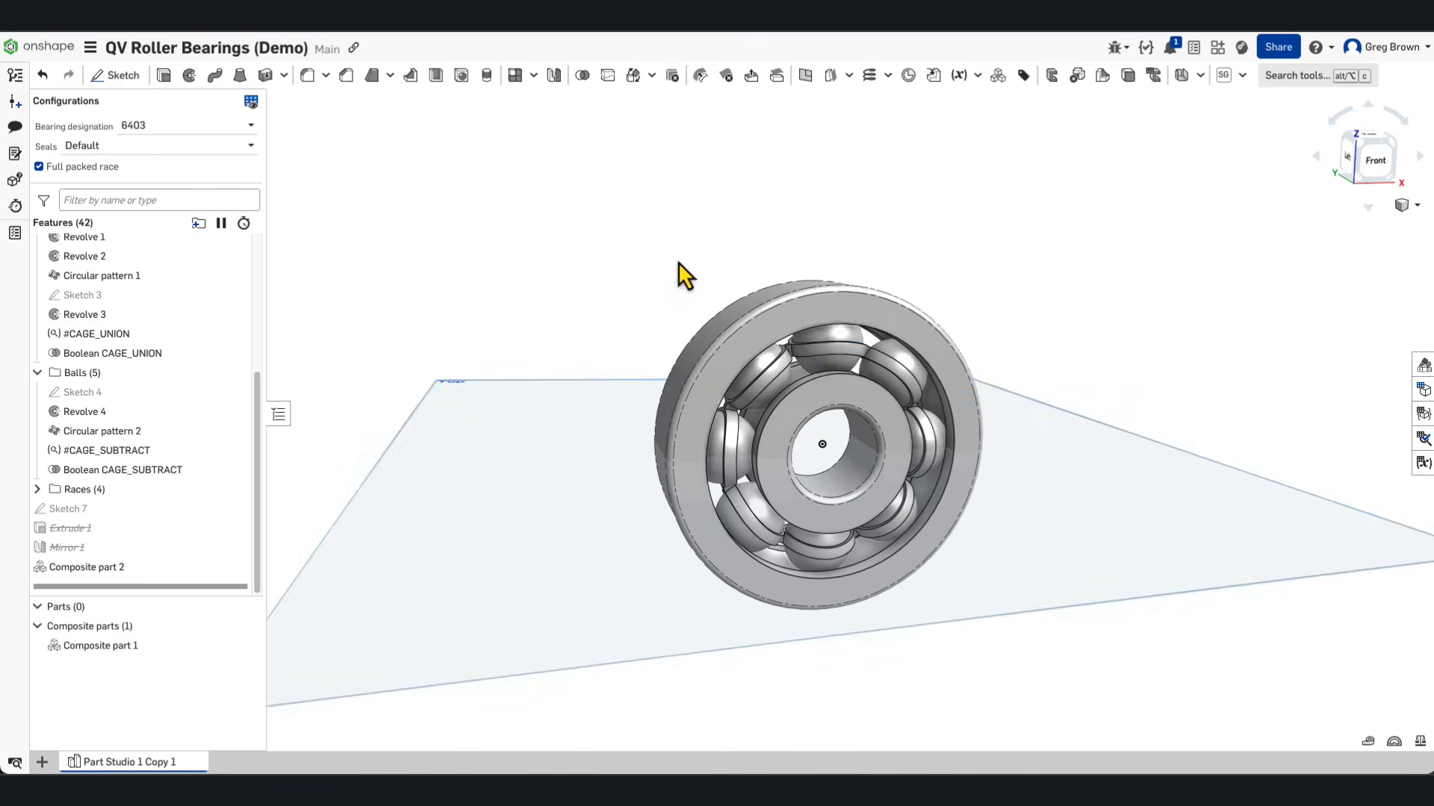
Step: Review the relocated #COMPOSITE_ALL definition, examining its All solid bodies selection and Evaluate on use option
scroll(148, 302, up, 5)
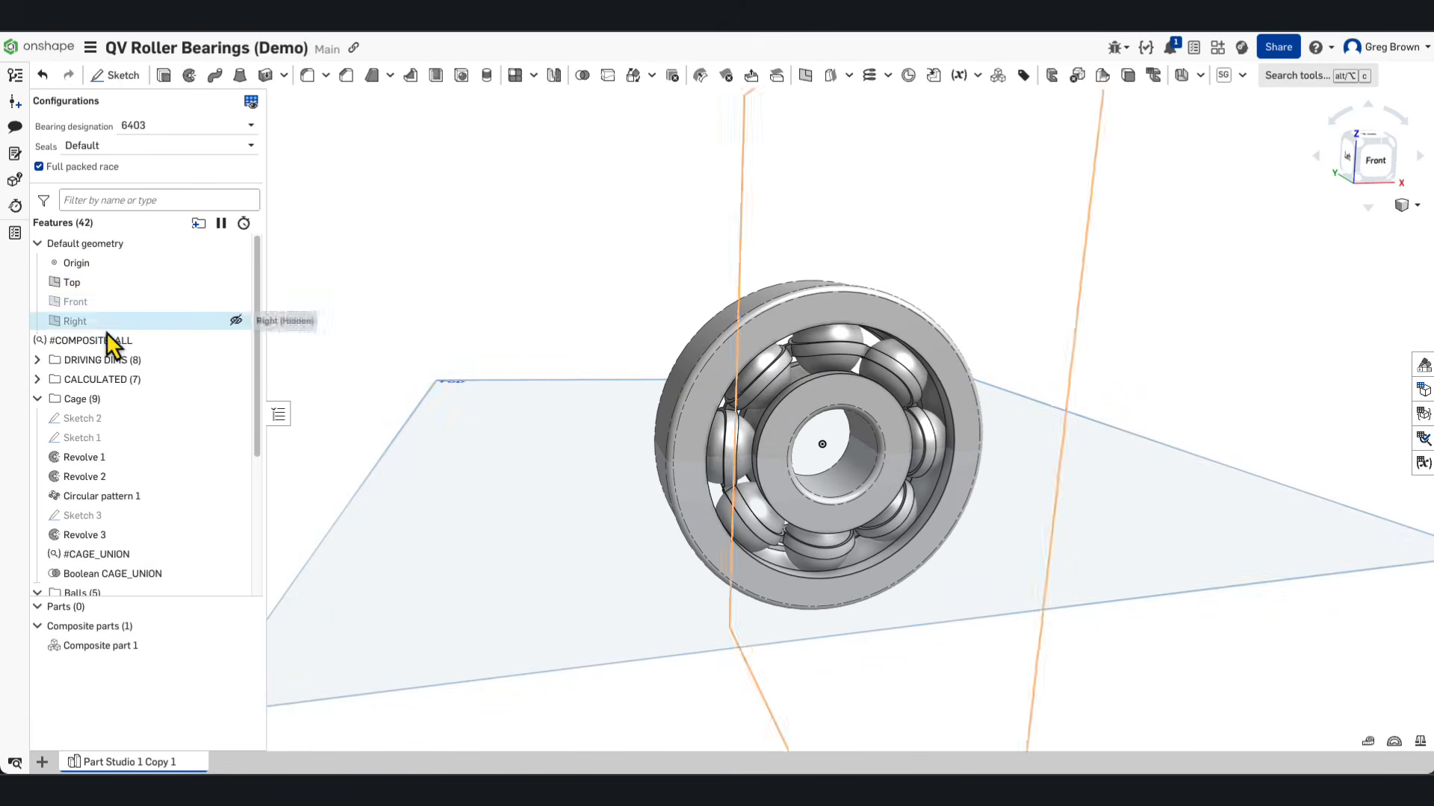
right_click(118, 340)
click(175, 356)
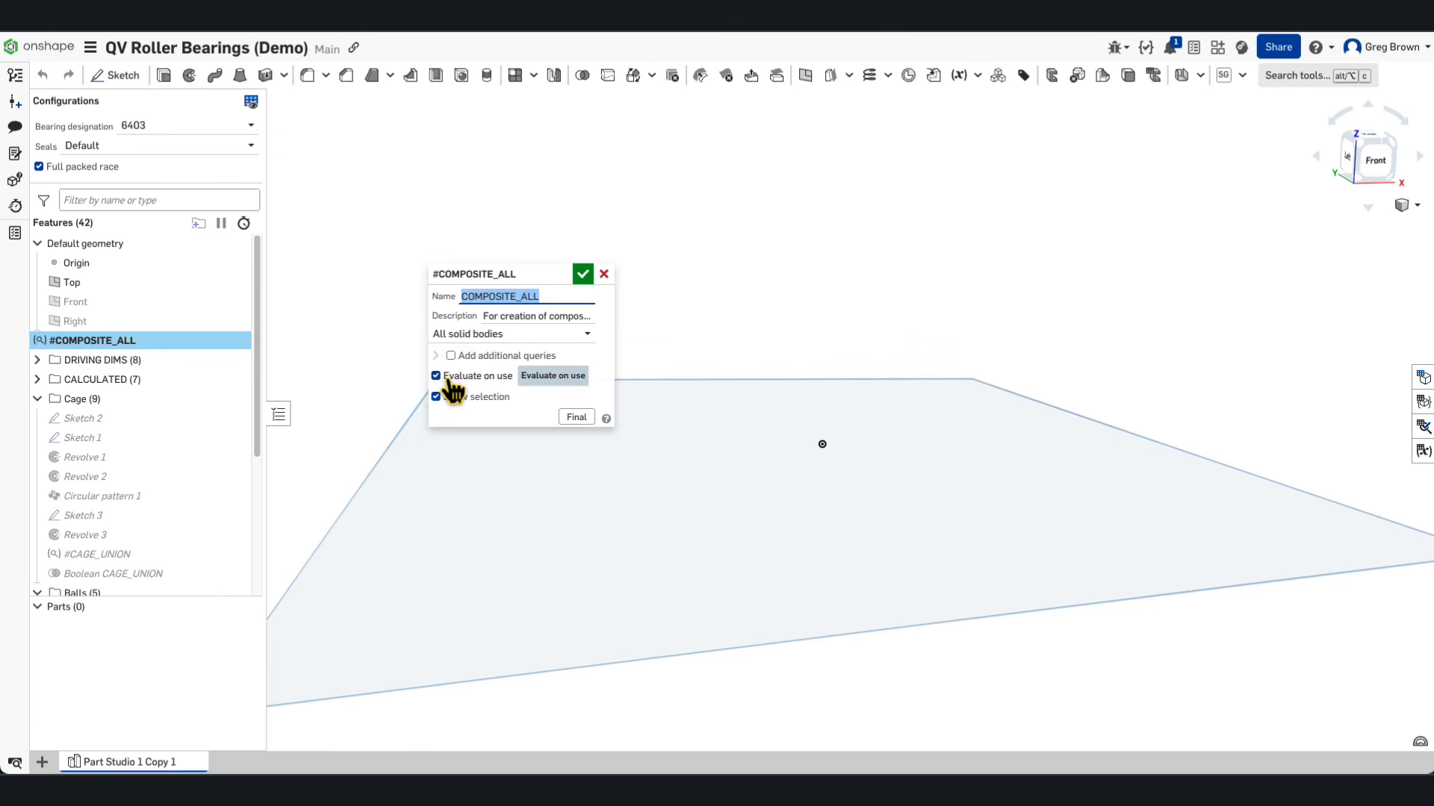
click(582, 274)
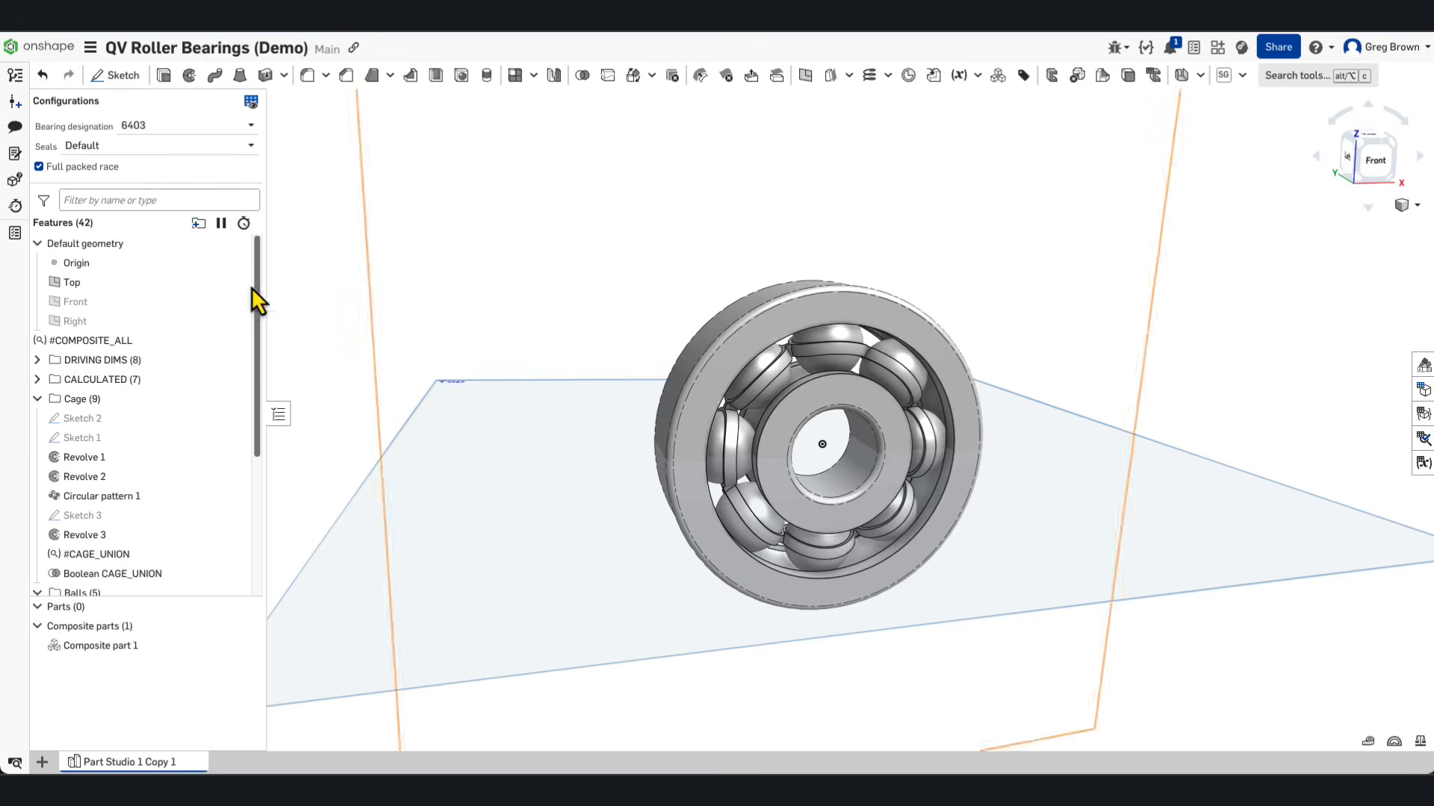
Step: Review the Composite part 2 feature's Entities reference and its Closed option
drag(255, 283, 281, 446)
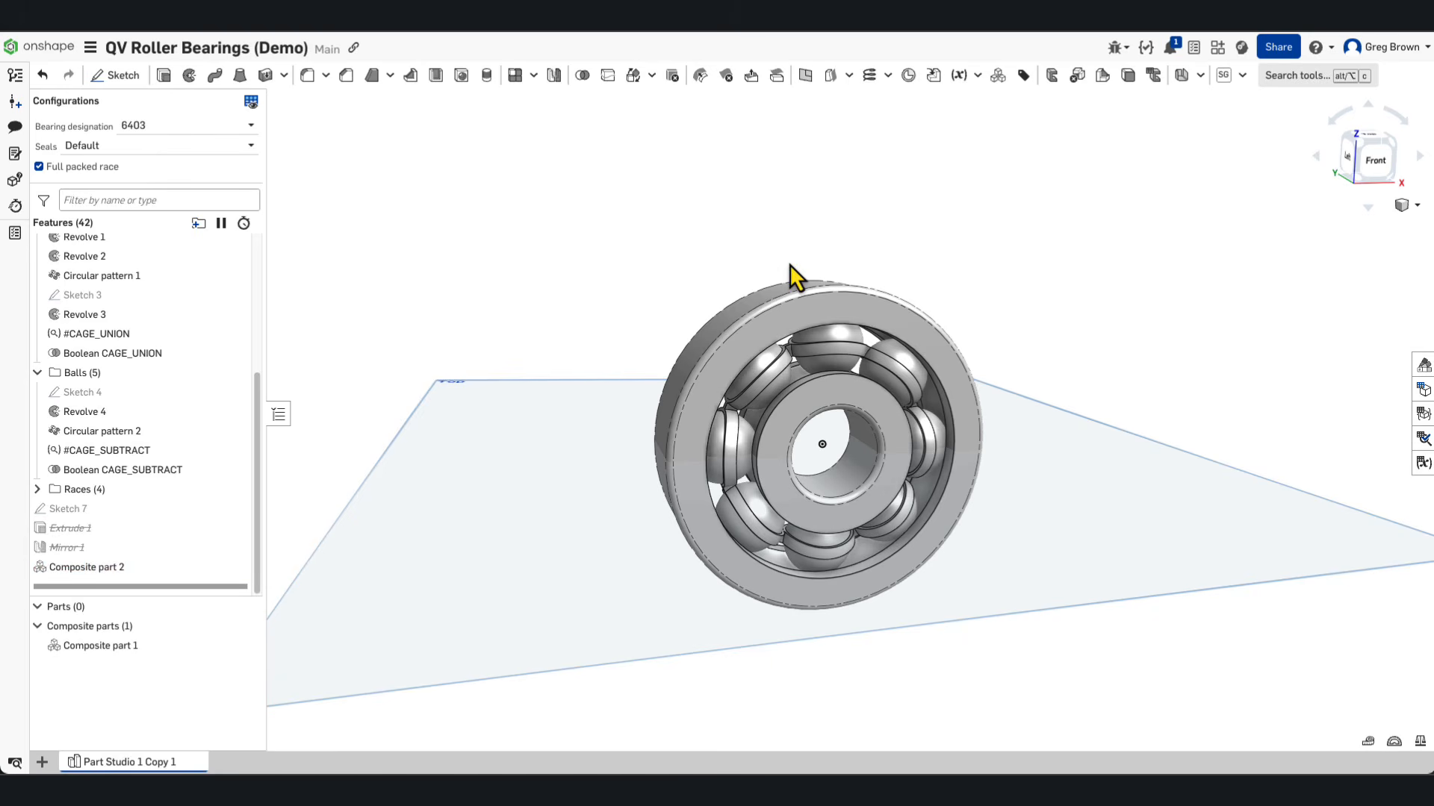
right_click(118, 569)
click(183, 597)
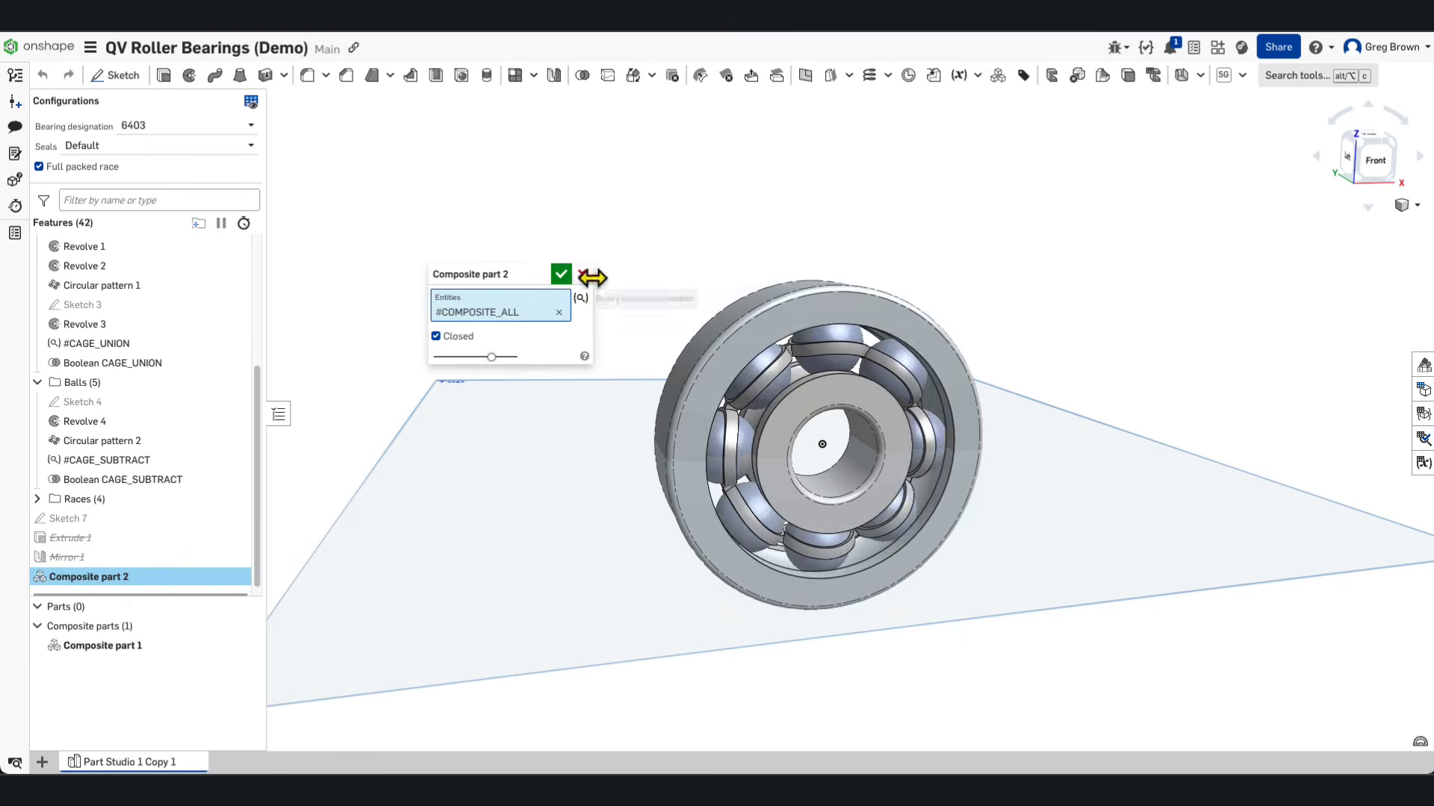
click(582, 275)
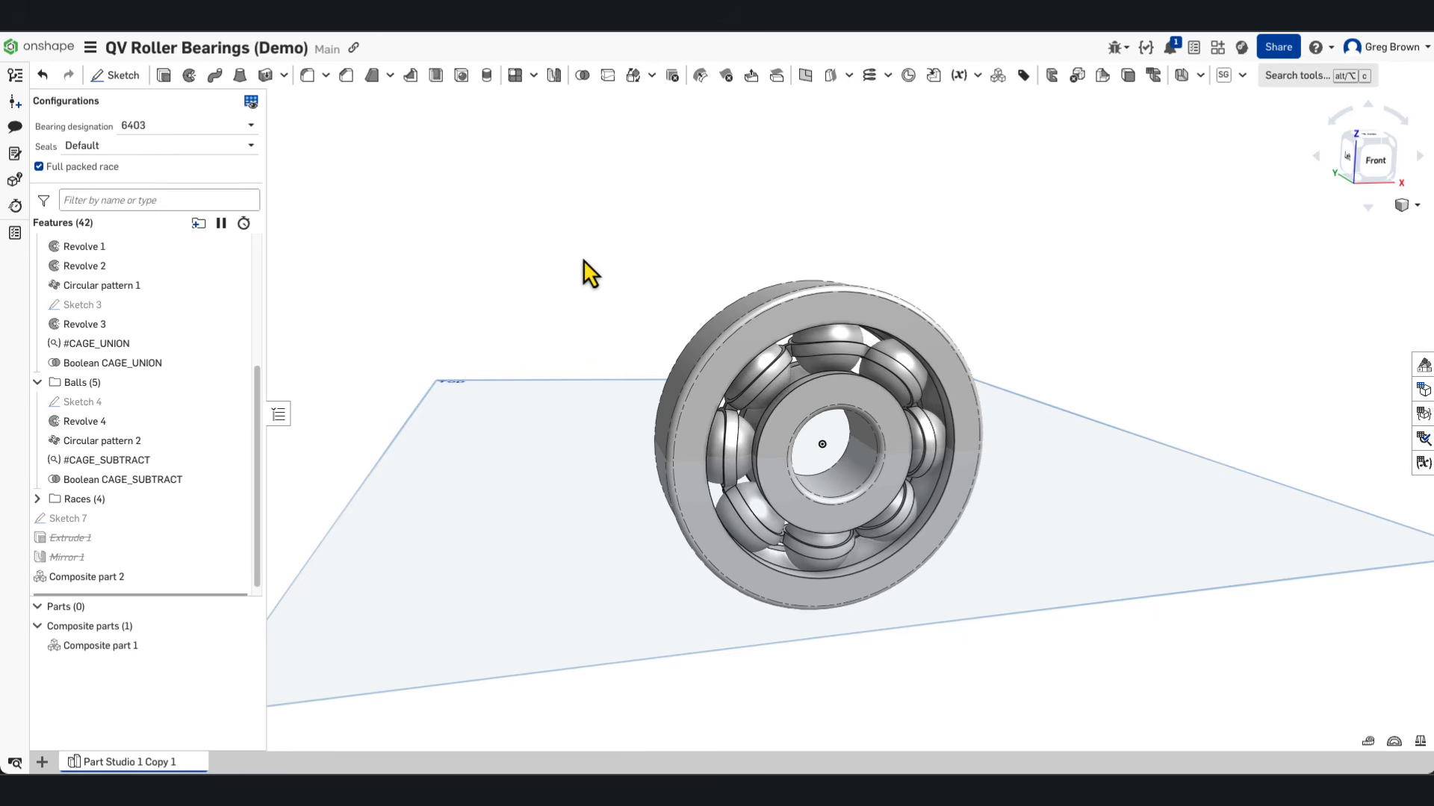
drag(257, 379, 262, 217)
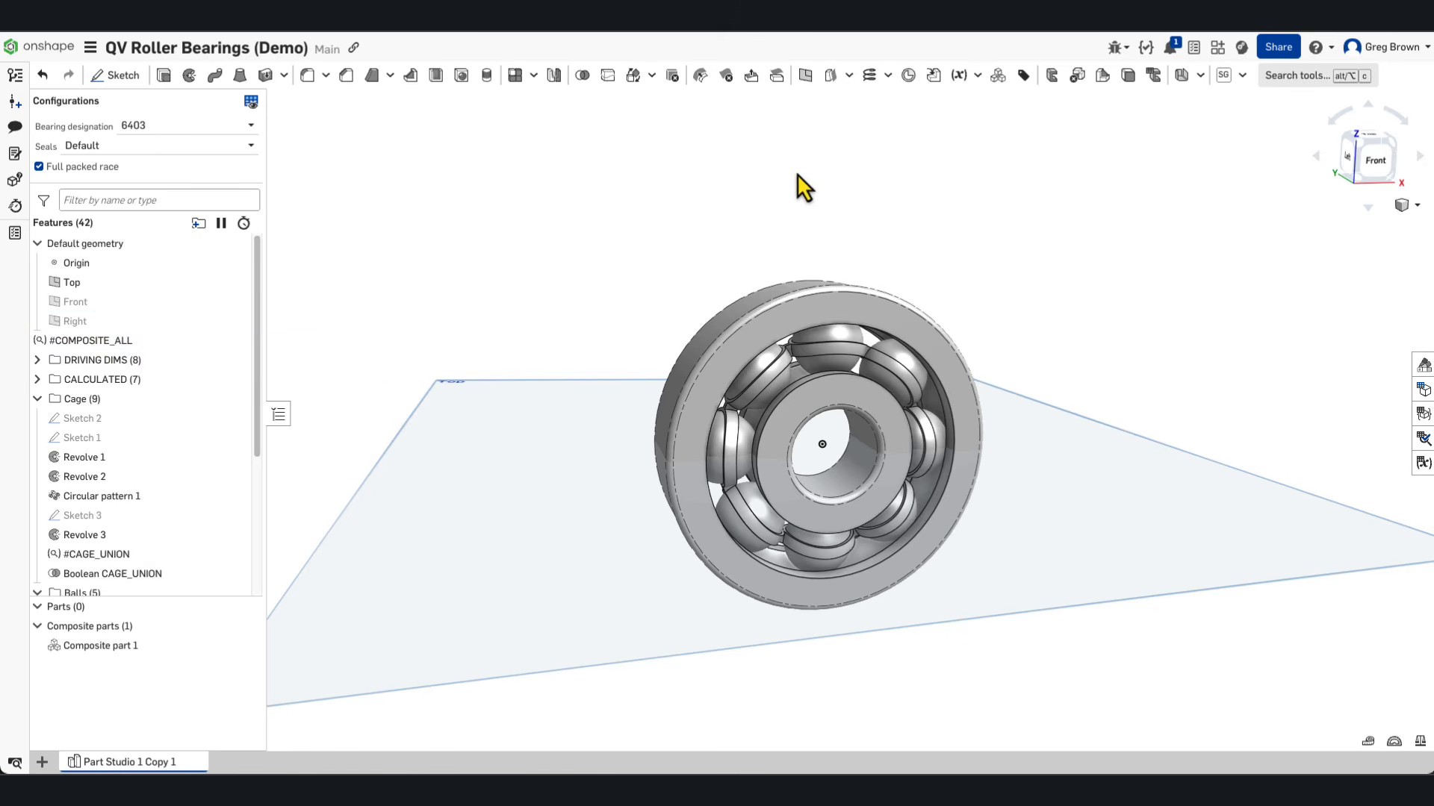
key(s)
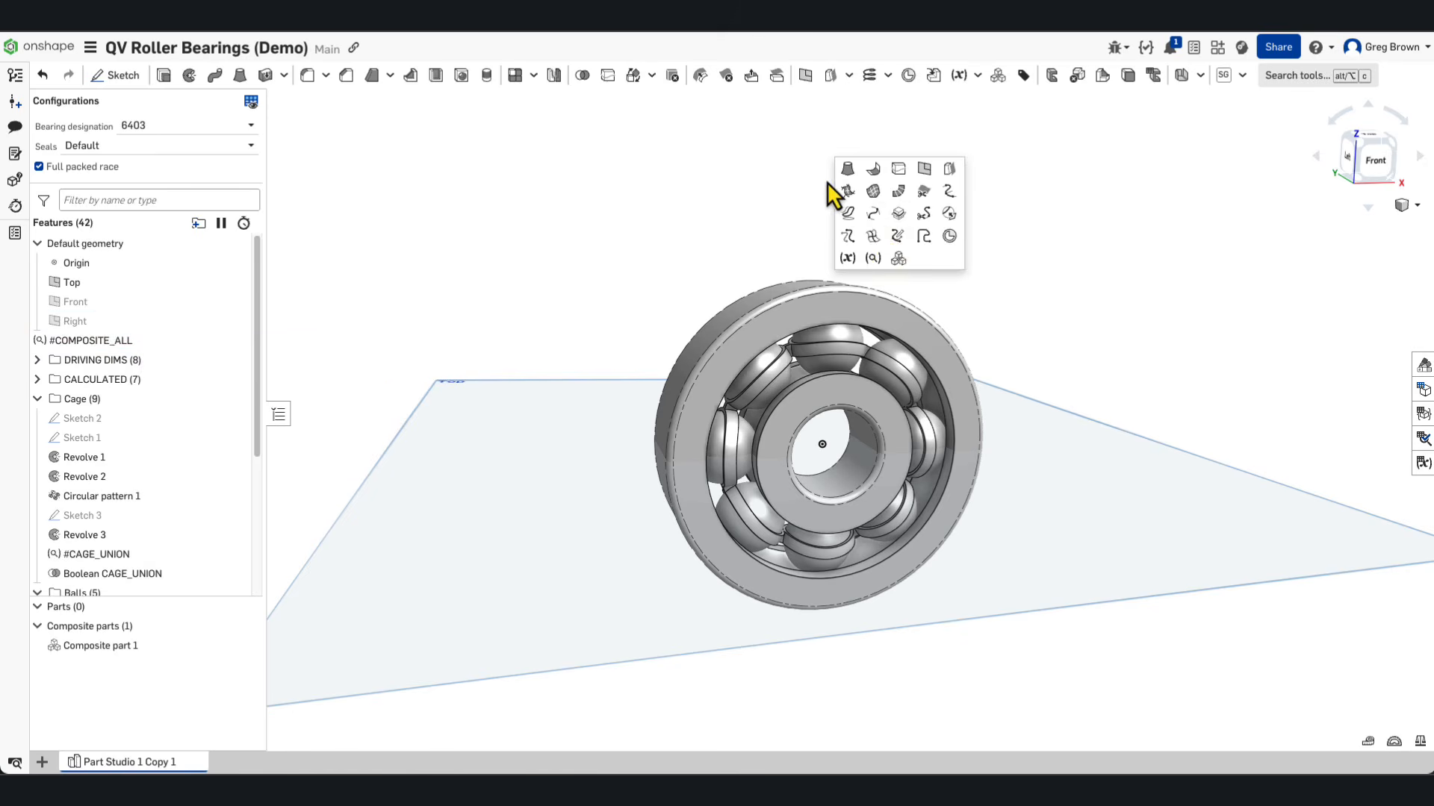
click(874, 261)
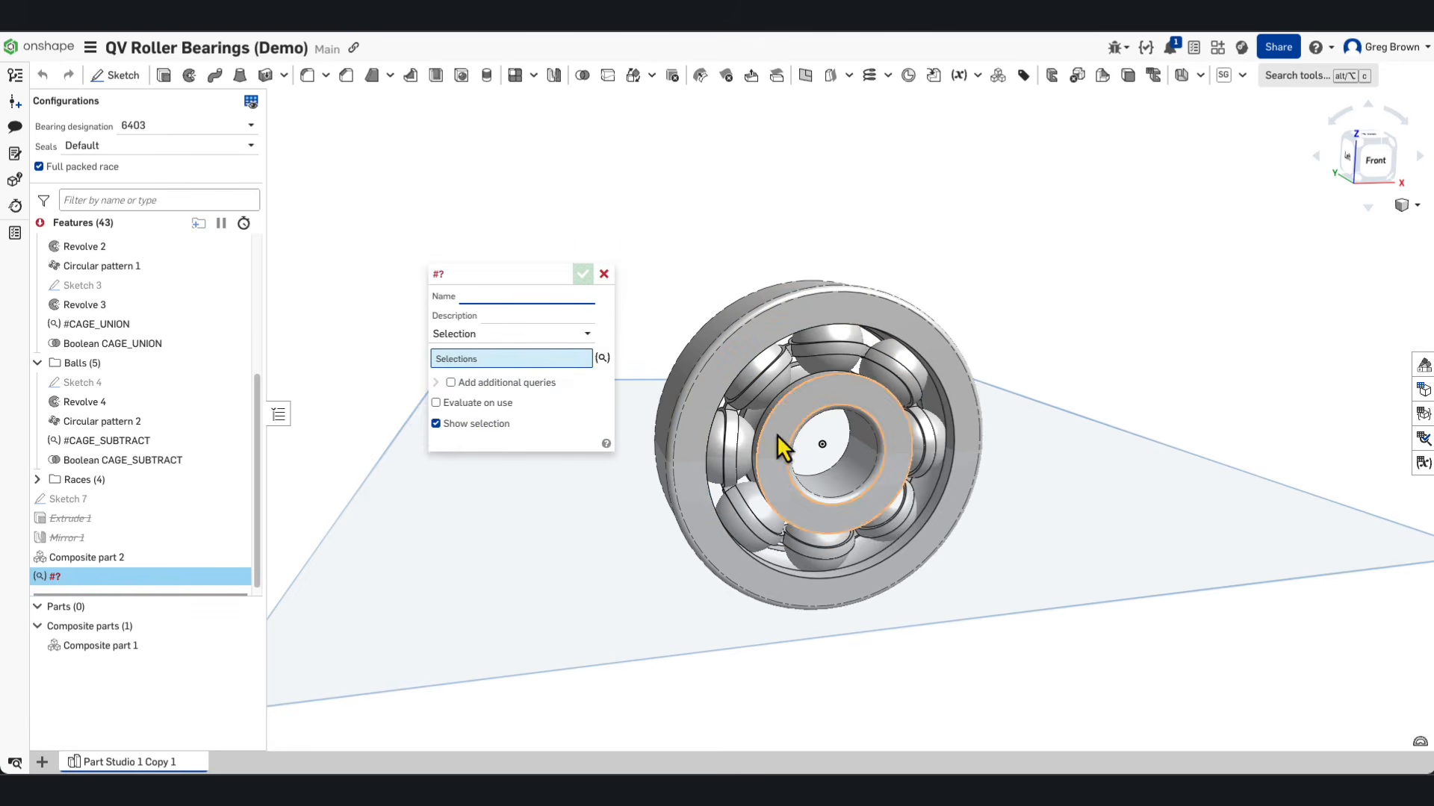
click(603, 275)
Step: Examine the wheel in the QV Greg New Wheel (Demo) document from several angles, glancing at the QV surfacing (Demo) panel
scroll(719, 490, up, 3)
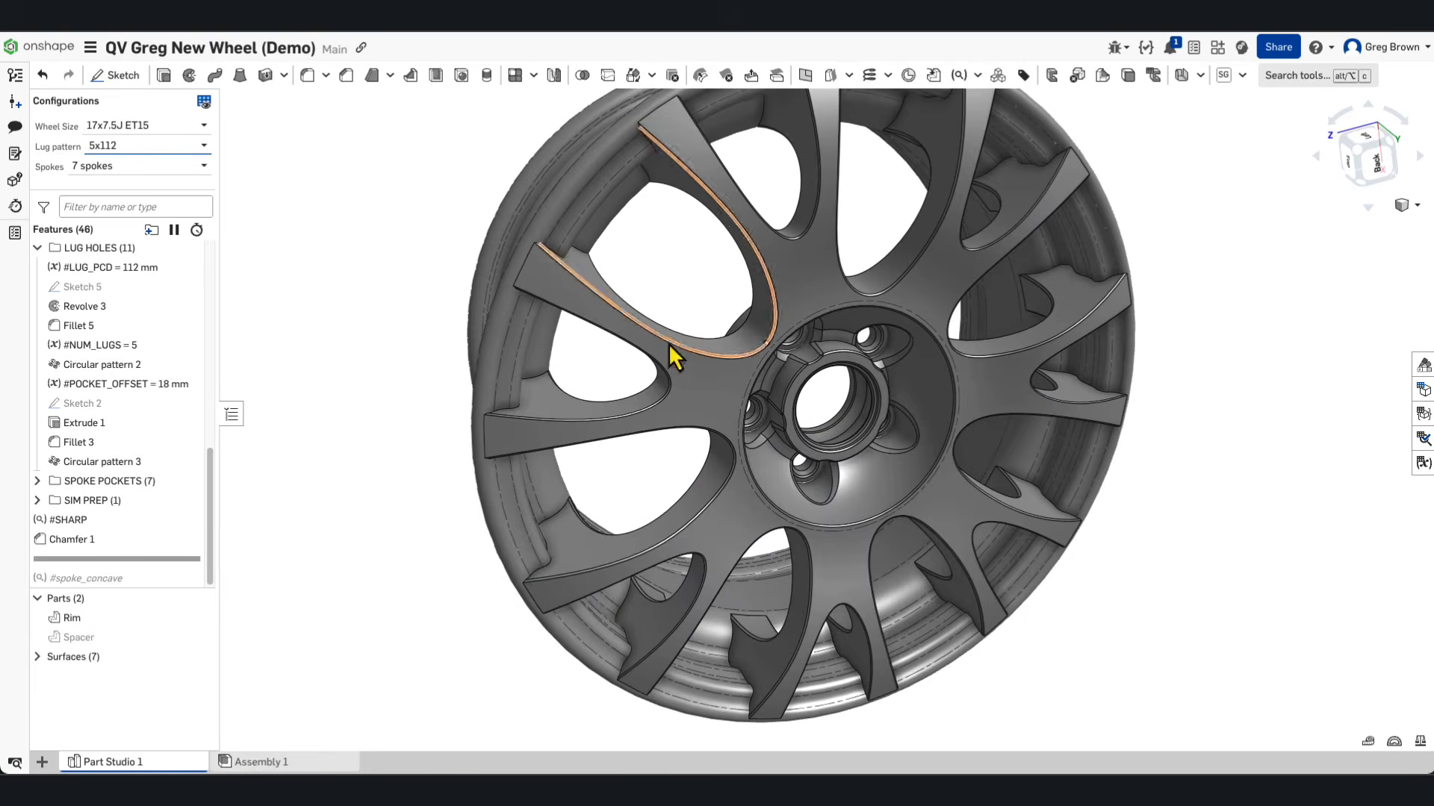
right_drag(682, 352, 755, 371)
scroll(893, 361, up, 5)
scroll(888, 373, down, 5)
scroll(568, 303, down, 3)
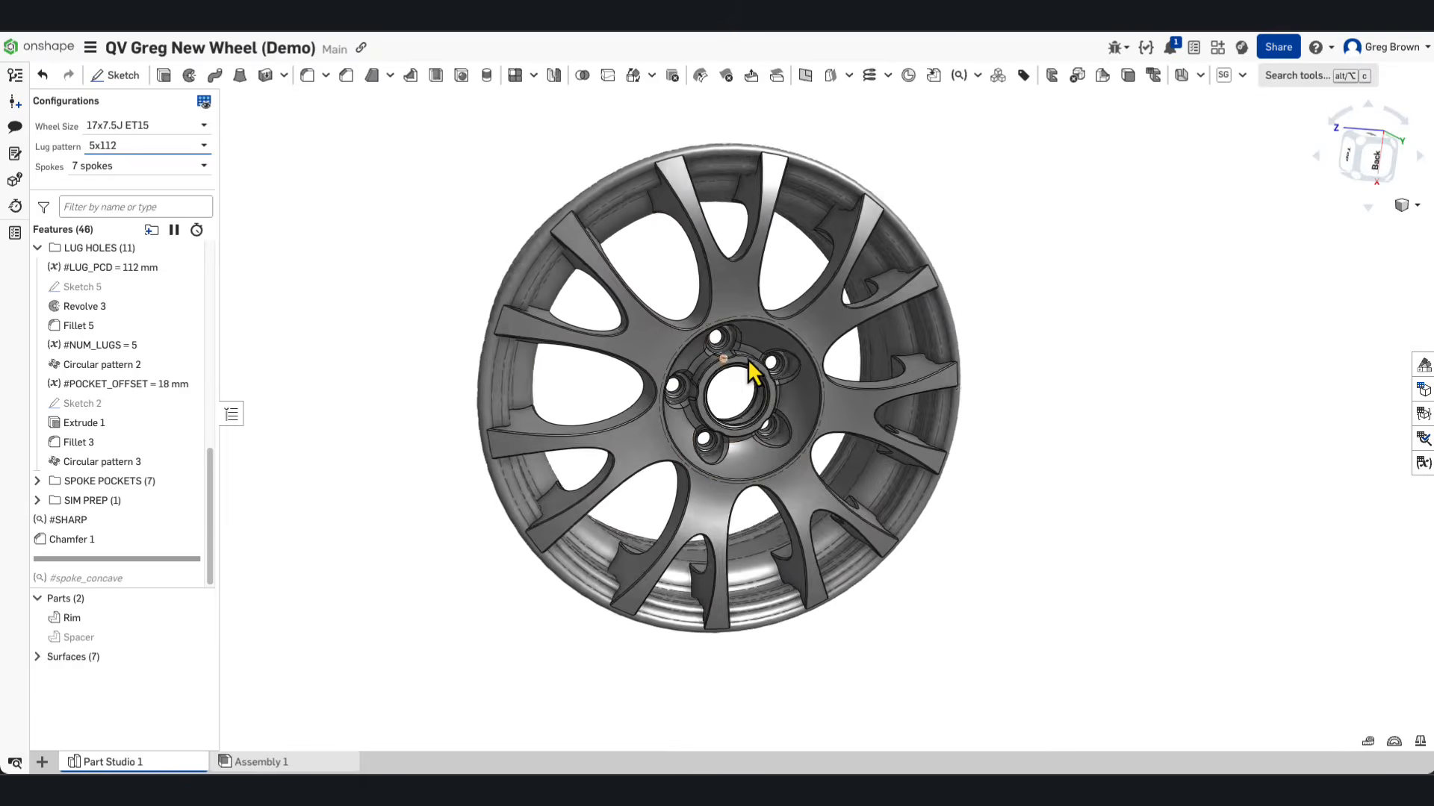
scroll(710, 250, up, 3)
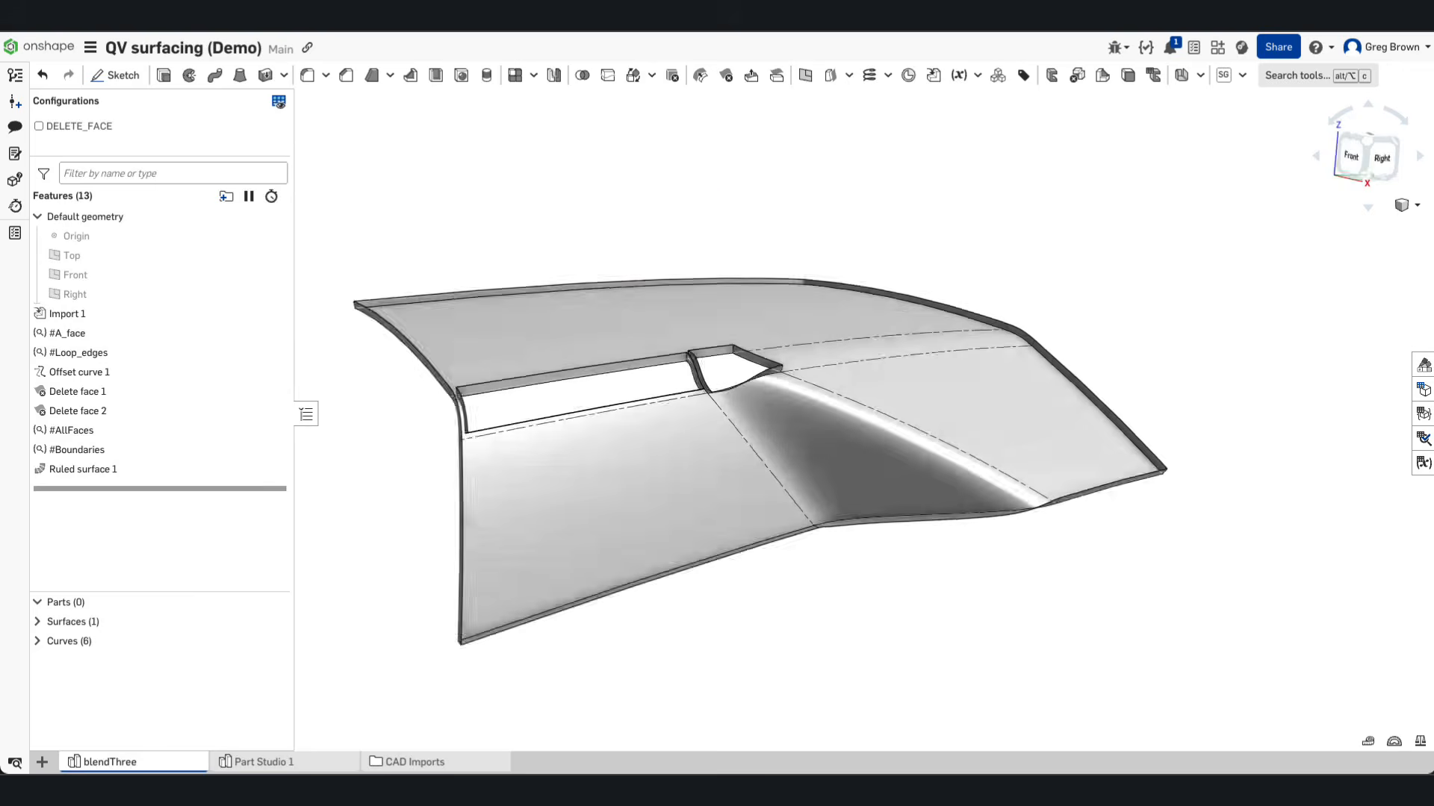
right_drag(683, 175, 490, 231)
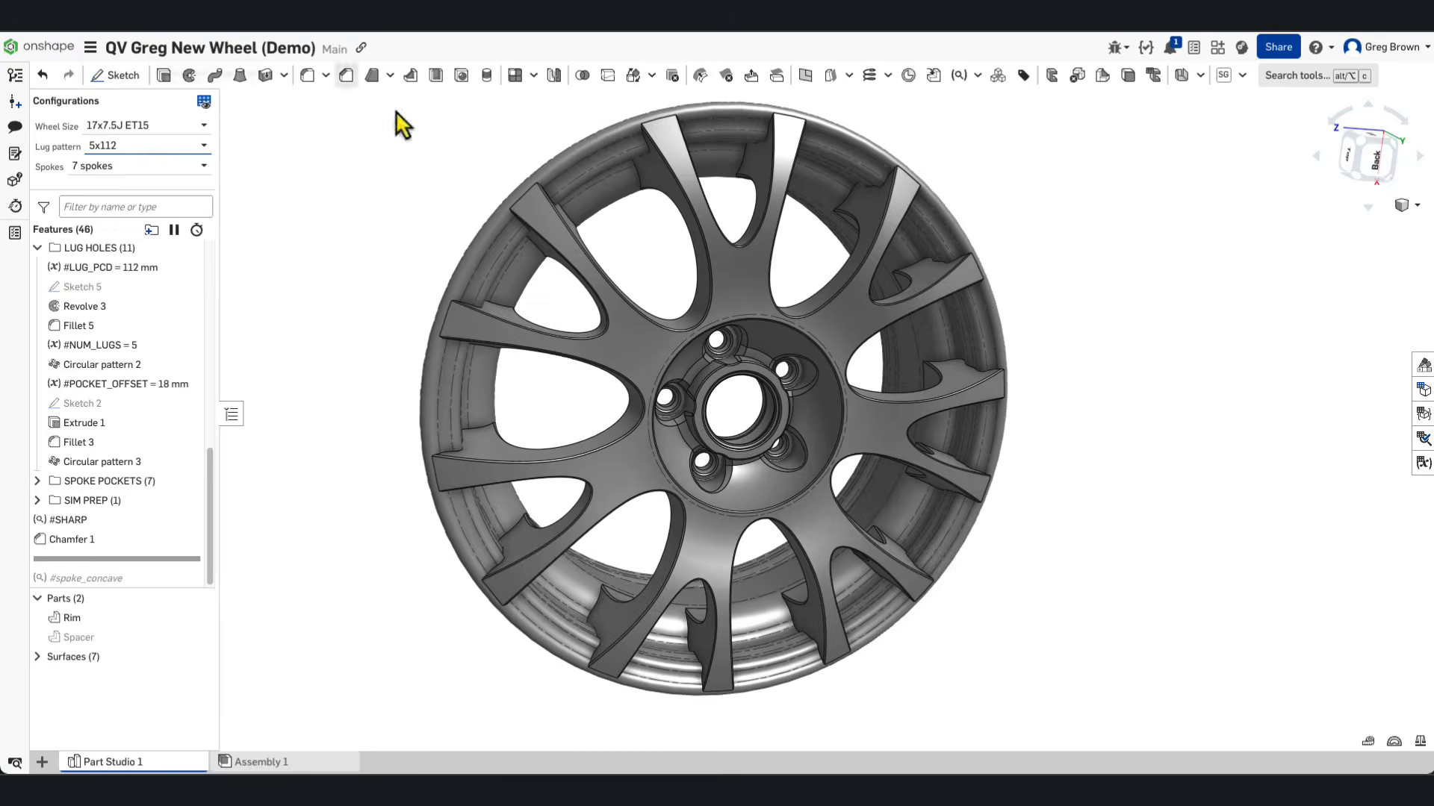
mouse_move(400, 121)
right_down()
mouse_move(535, 336)
mouse_move(525, 330)
mouse_move(576, 368)
mouse_move(448, 378)
right_up()
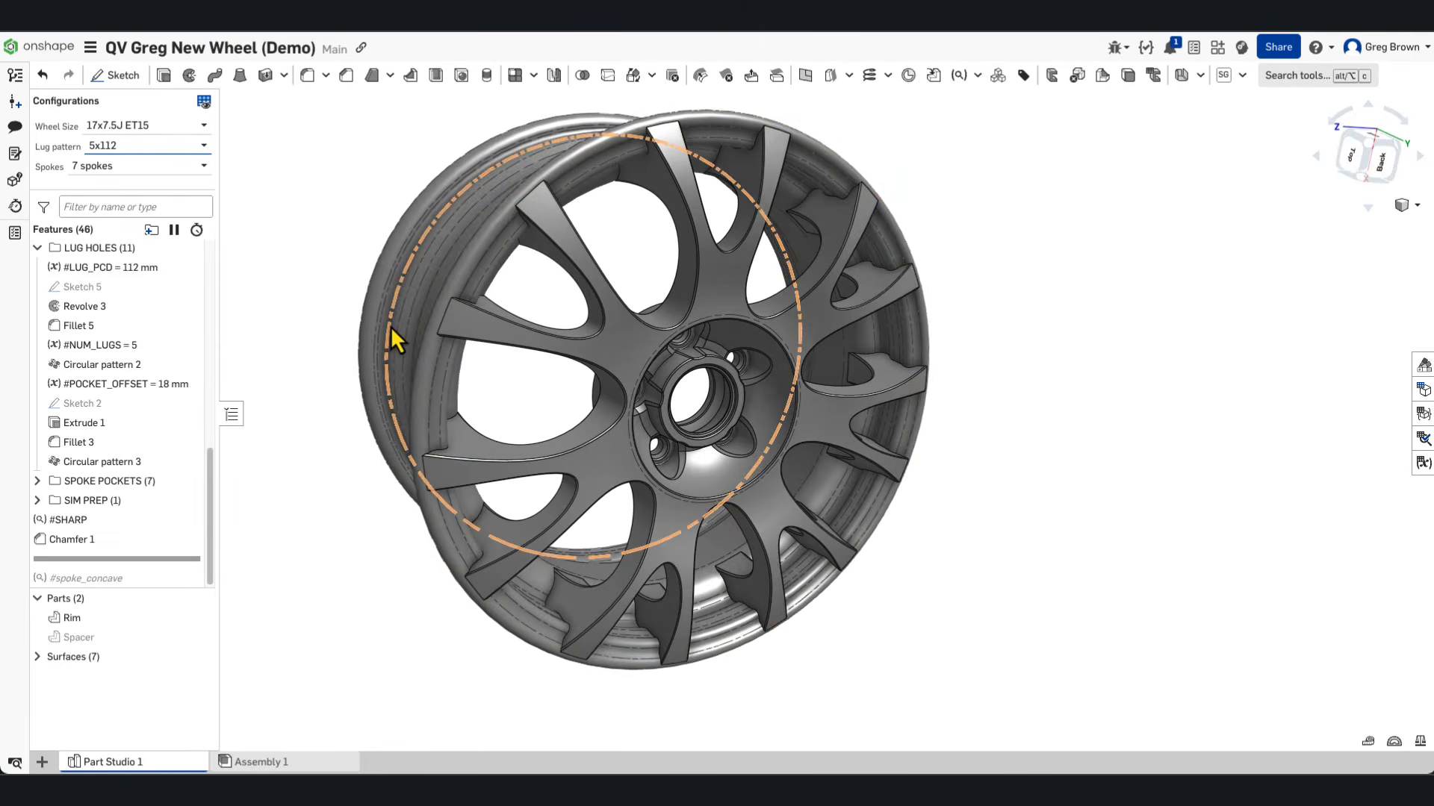
scroll(396, 328, up, 3)
scroll(788, 449, down, 4)
mouse_move(788, 448)
right_down()
mouse_move(792, 436)
mouse_move(786, 447)
right_up()
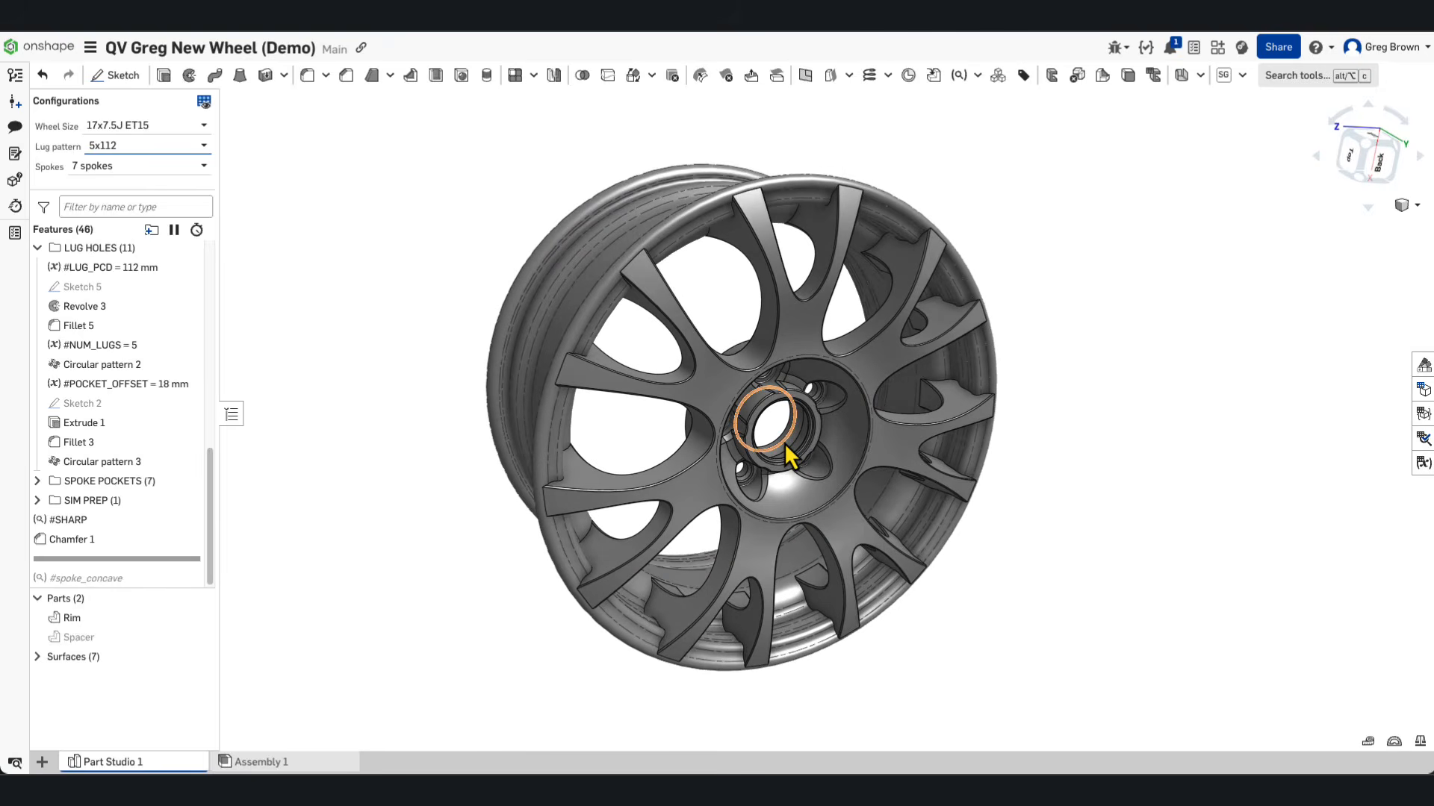